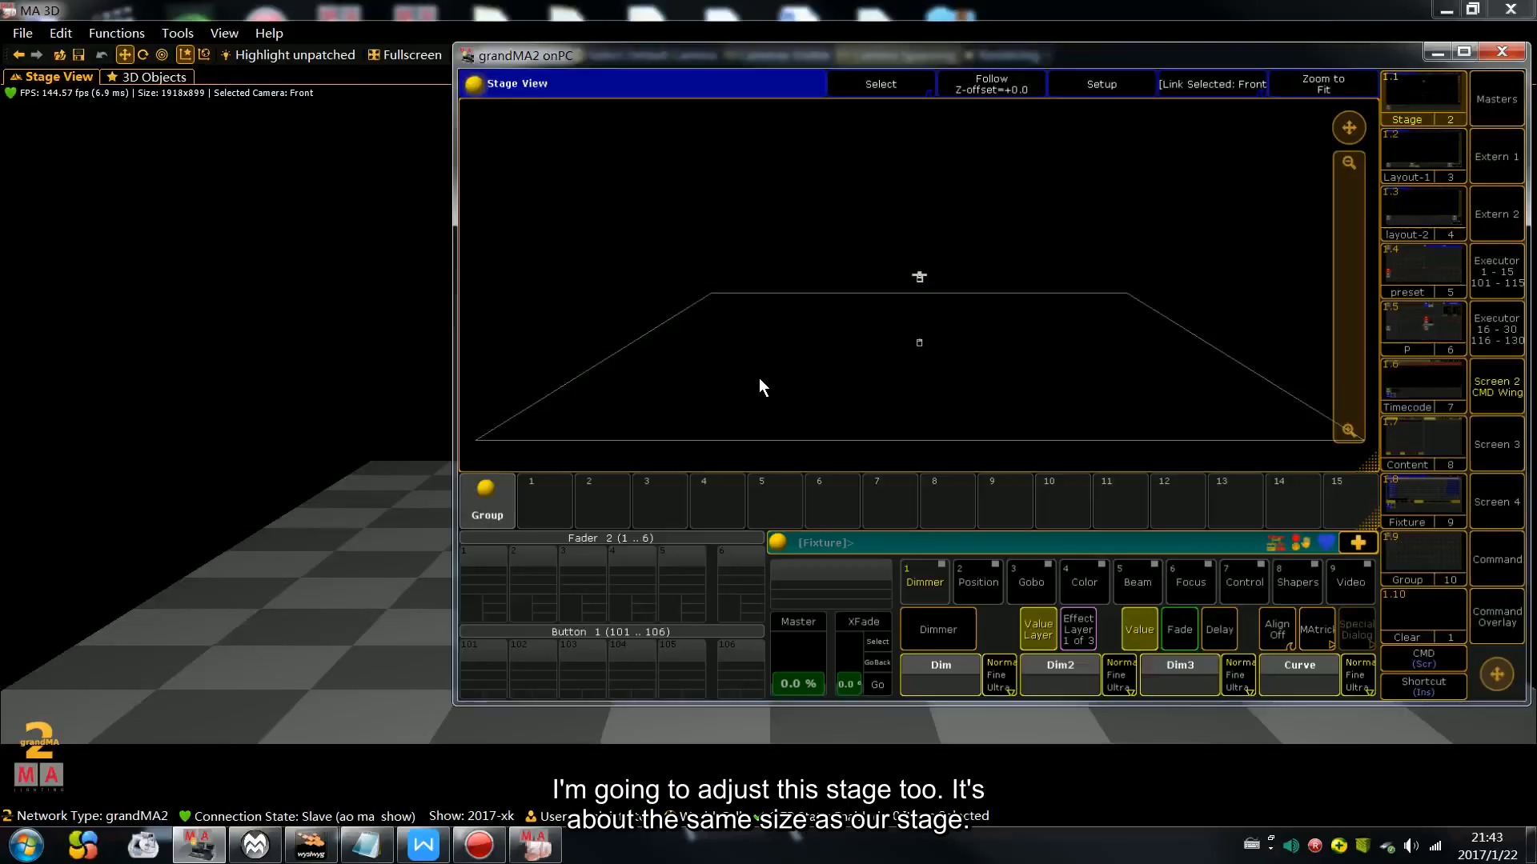
Step: Look at the stage drawing in wysiwyg, and check the Stage Plane's X and Y size properties in MA 3D
click(308, 844)
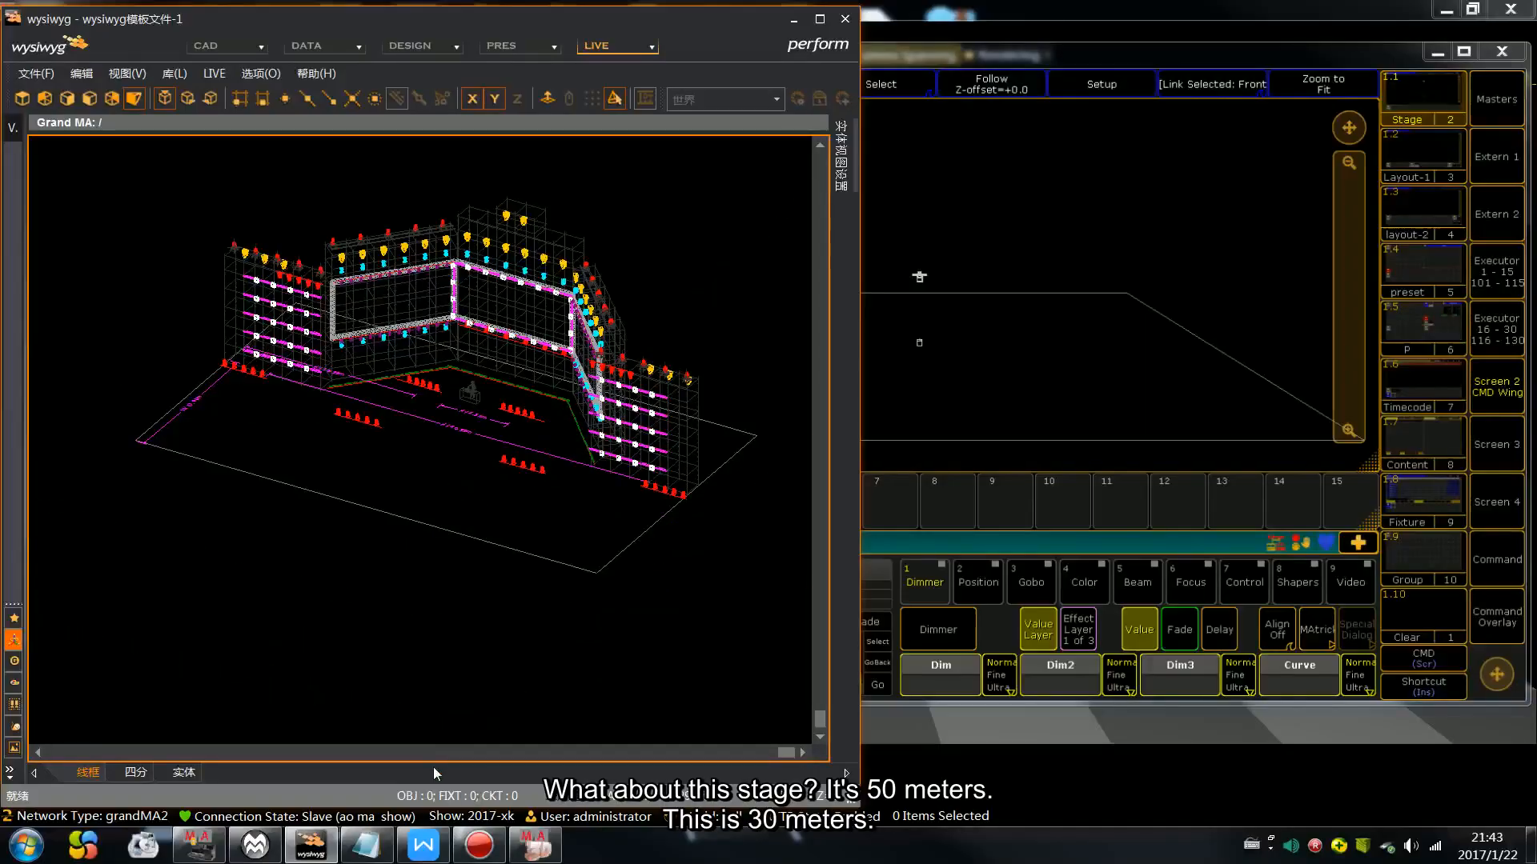
click(1098, 315)
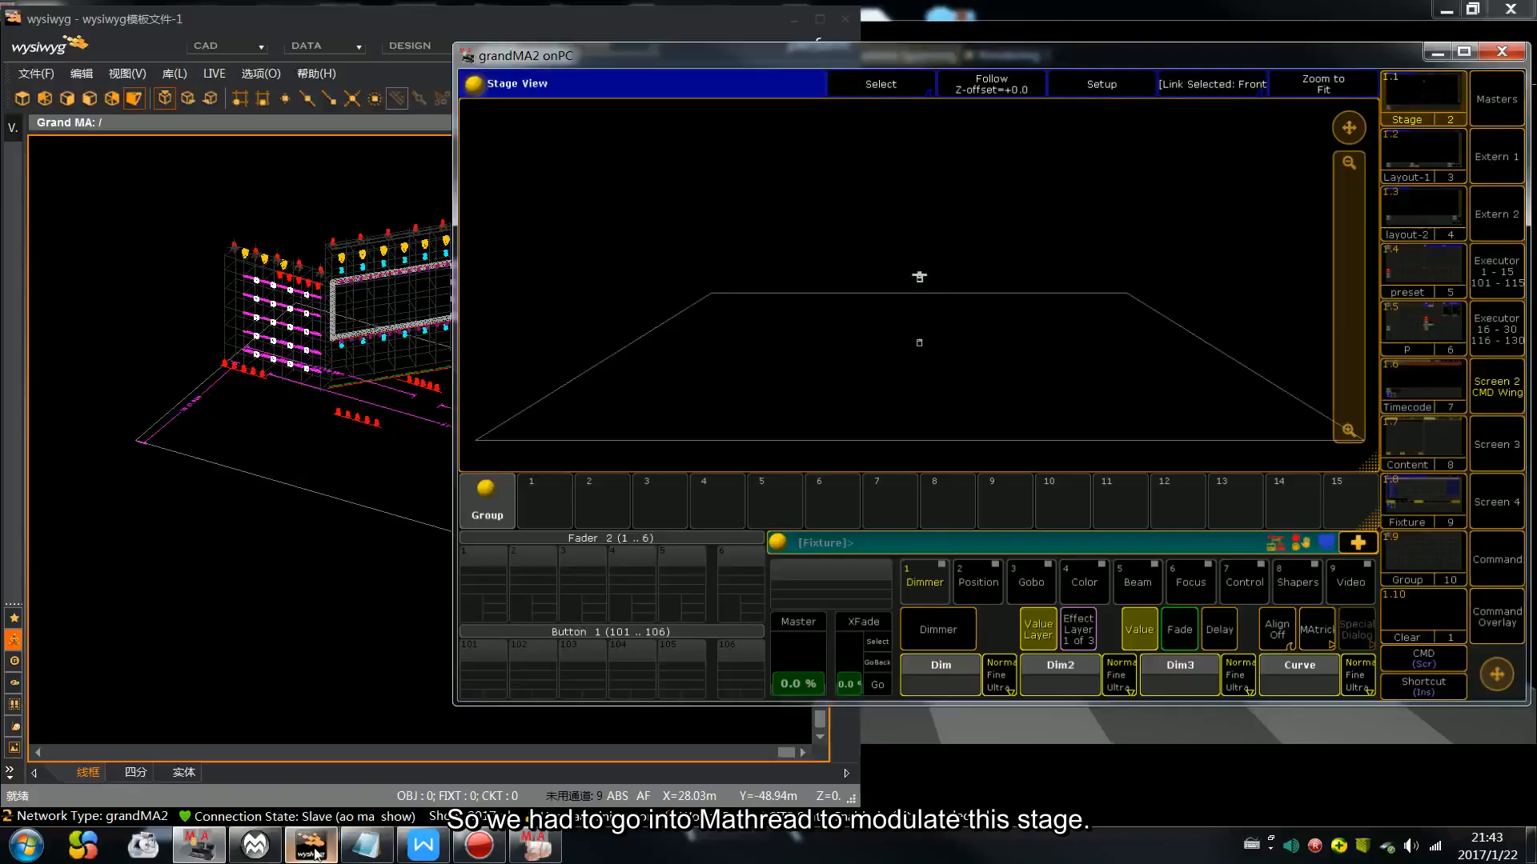
click(535, 845)
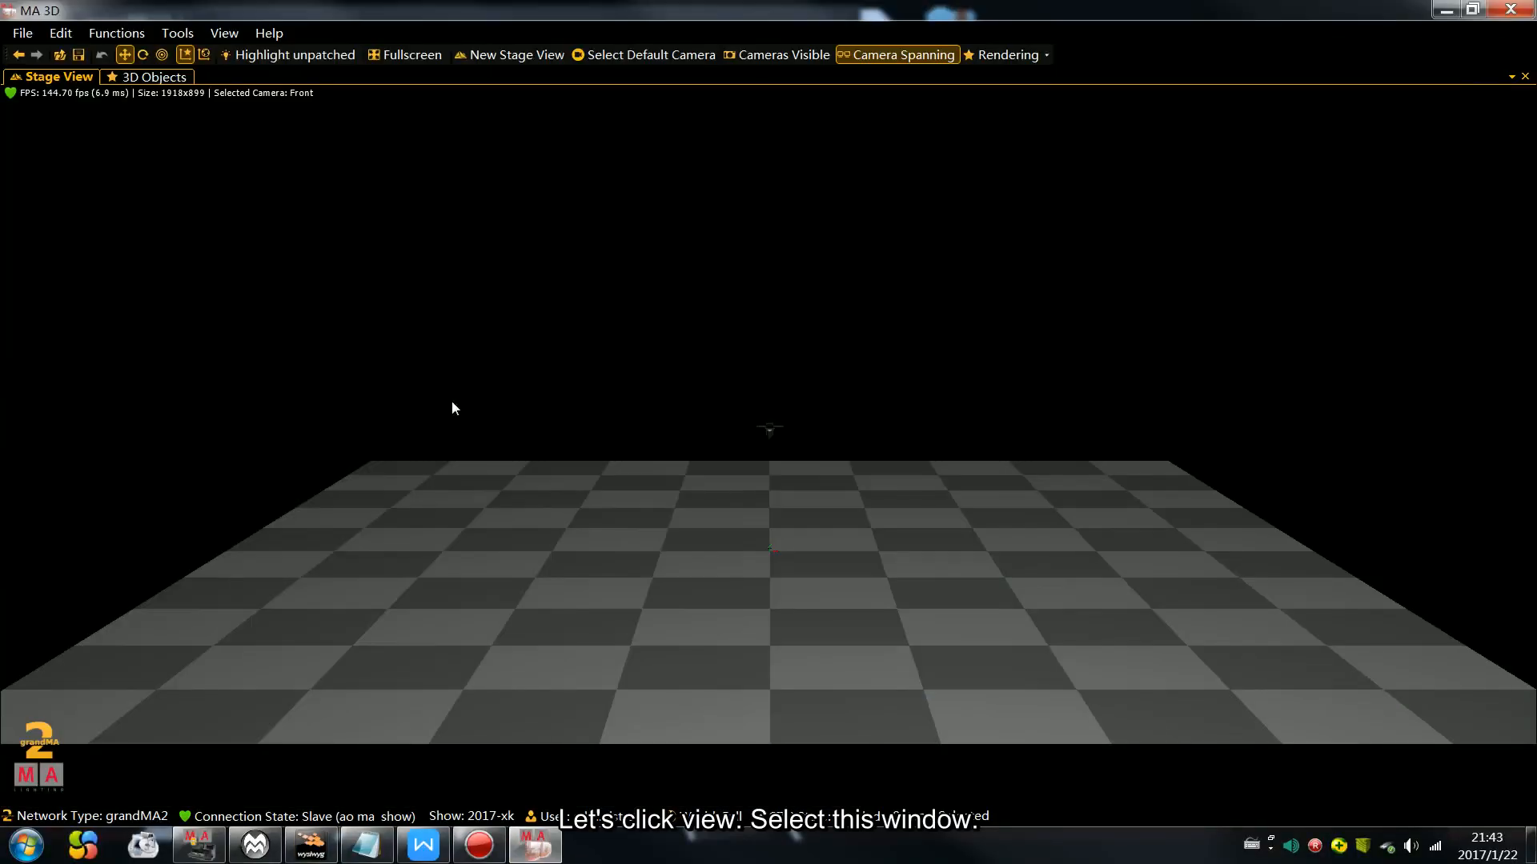
click(223, 35)
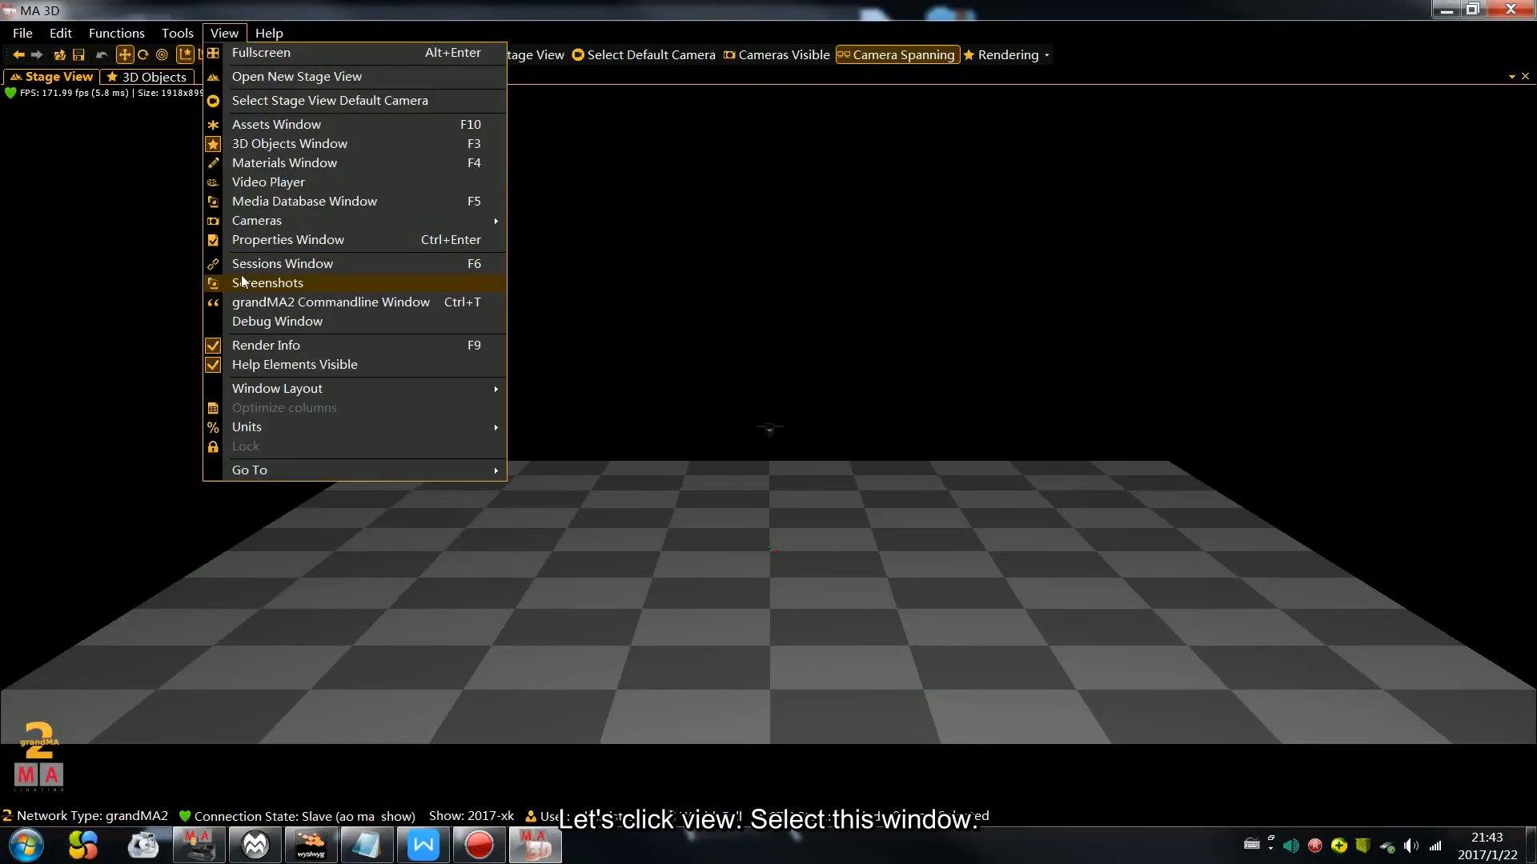
click(256, 241)
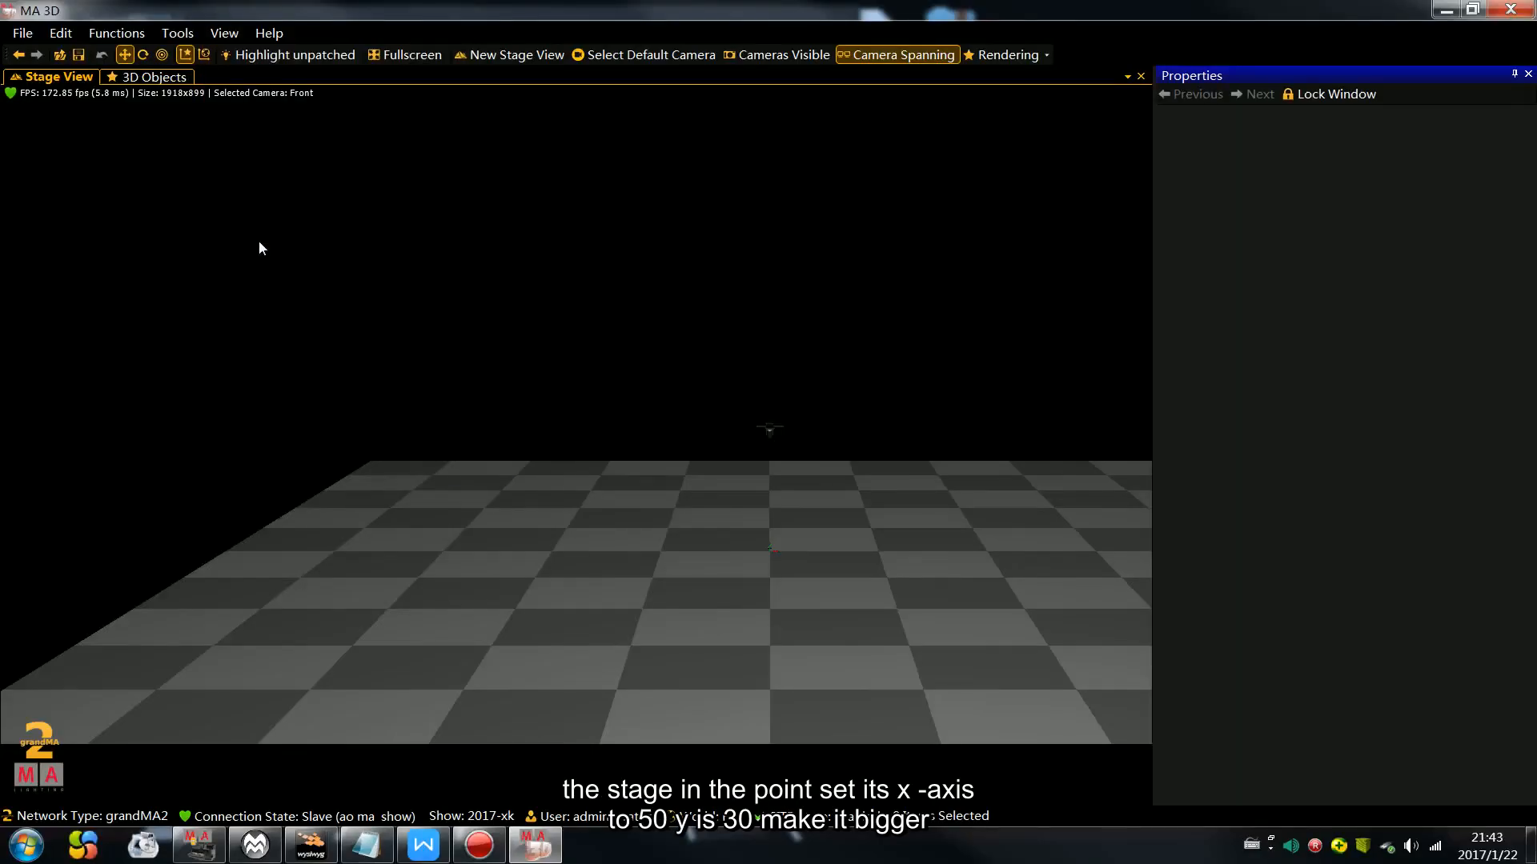
click(731, 584)
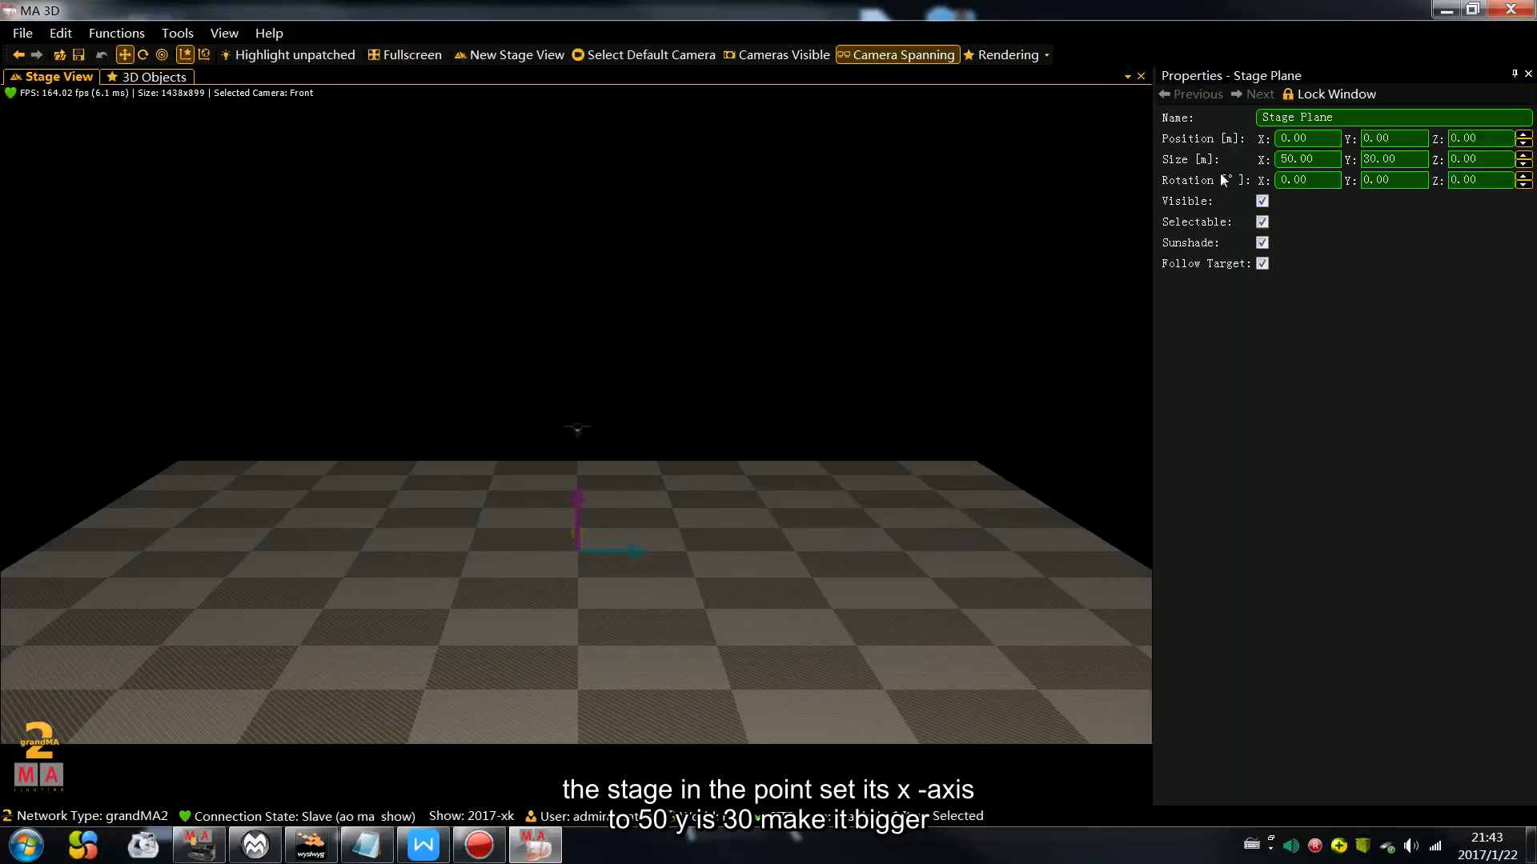
drag(1318, 159, 1276, 161)
click(1323, 160)
click(1406, 160)
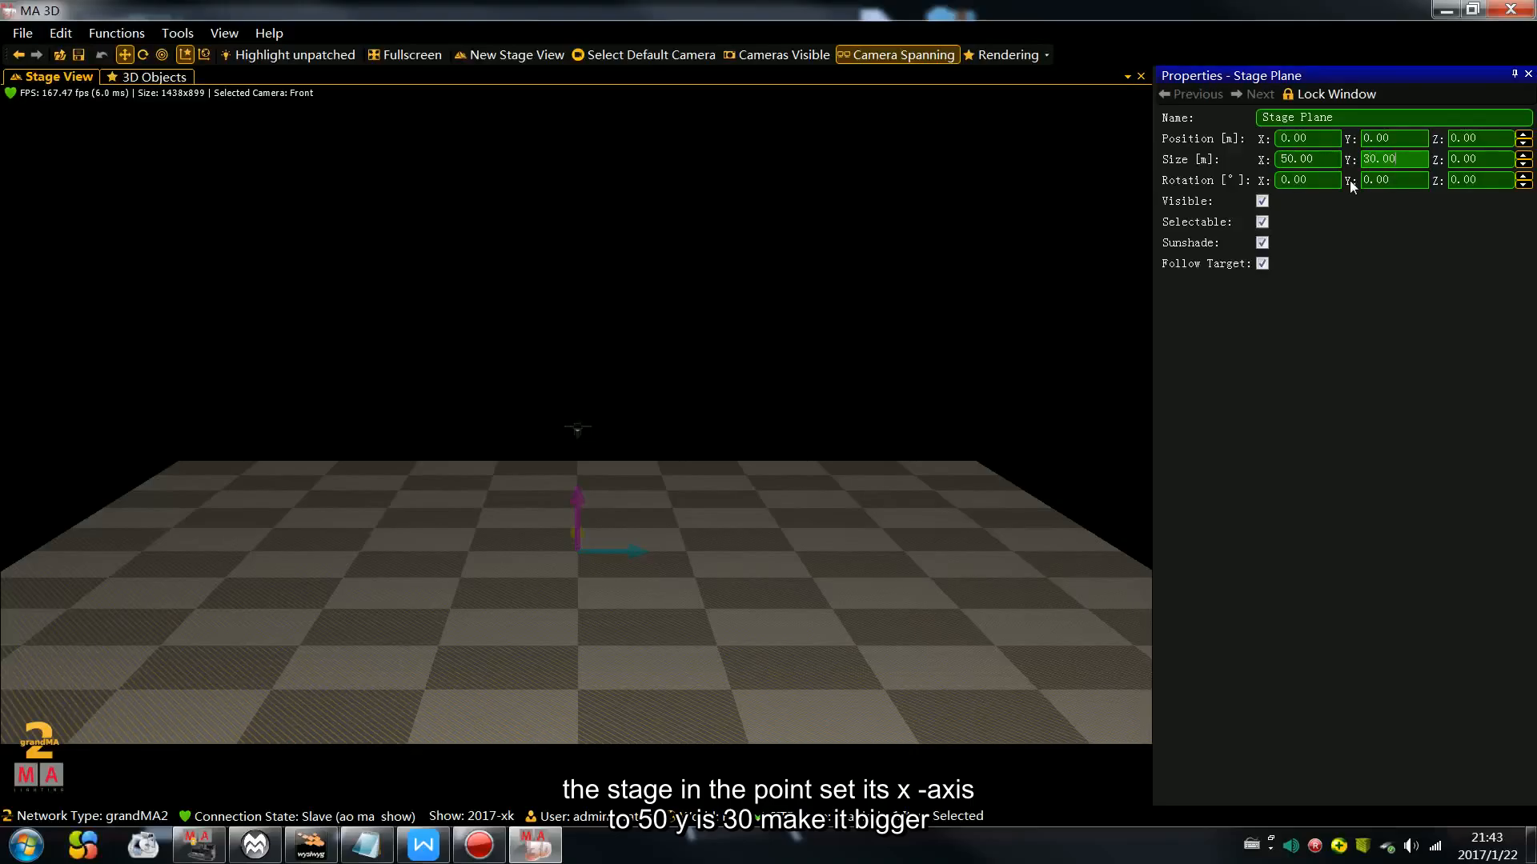
click(1112, 333)
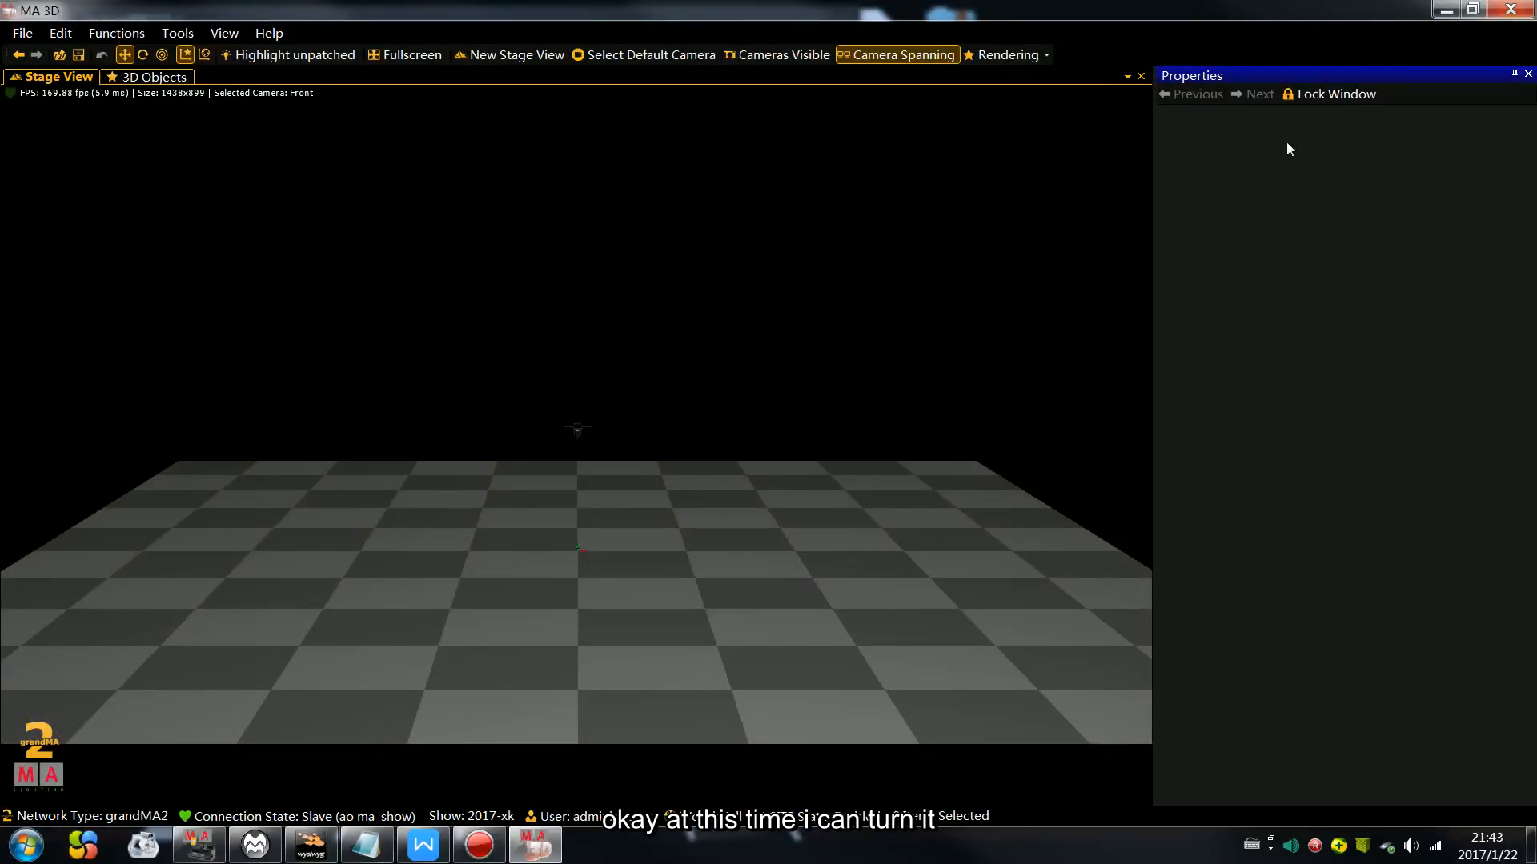
Step: Close the Properties window and exit MA 3D without saving the show
click(1527, 74)
click(1510, 9)
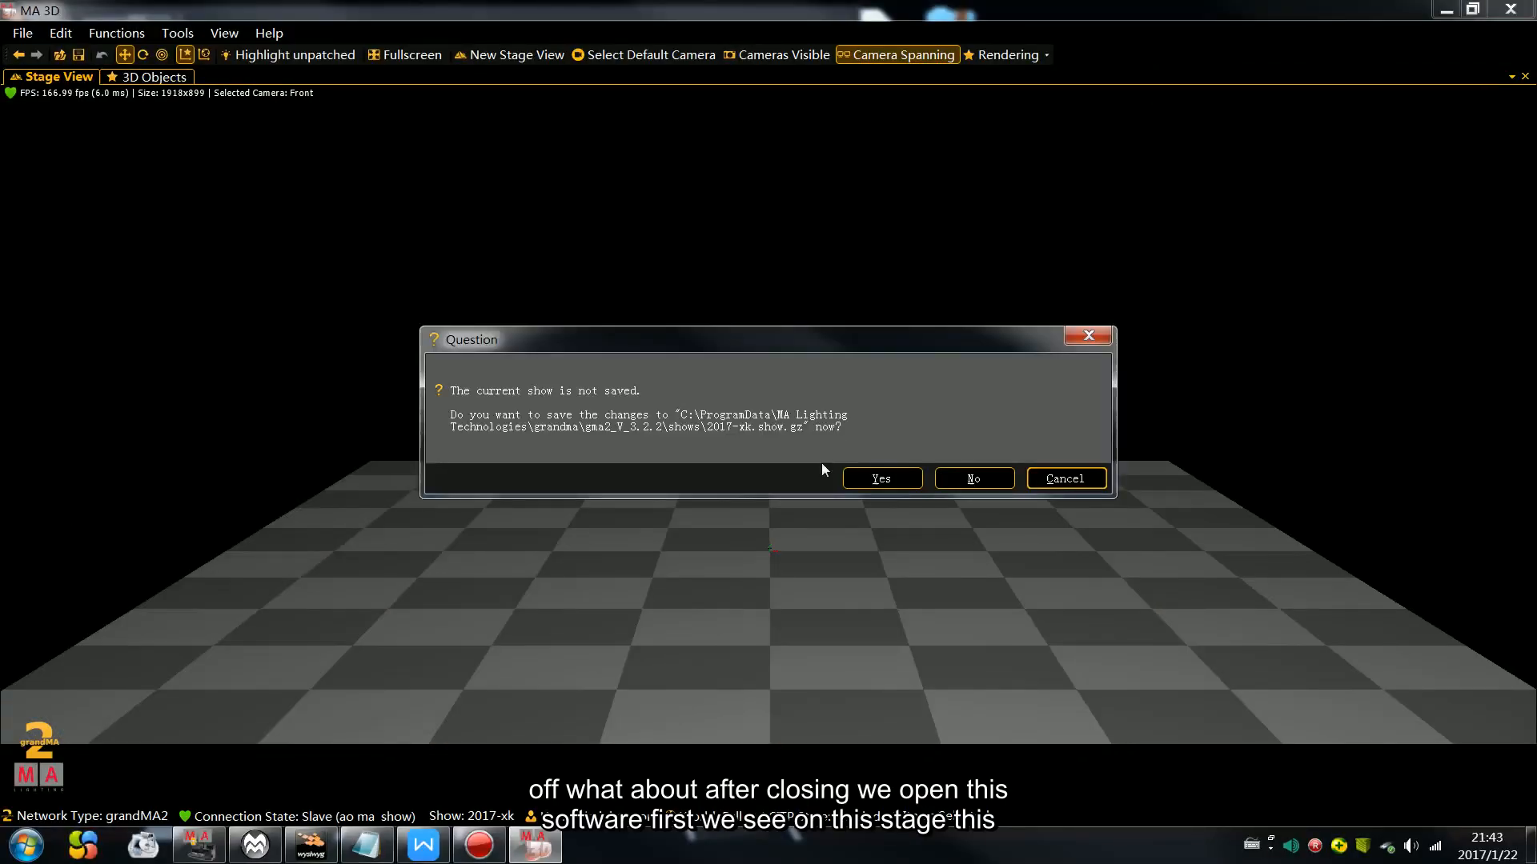
click(973, 478)
drag(829, 79, 805, 64)
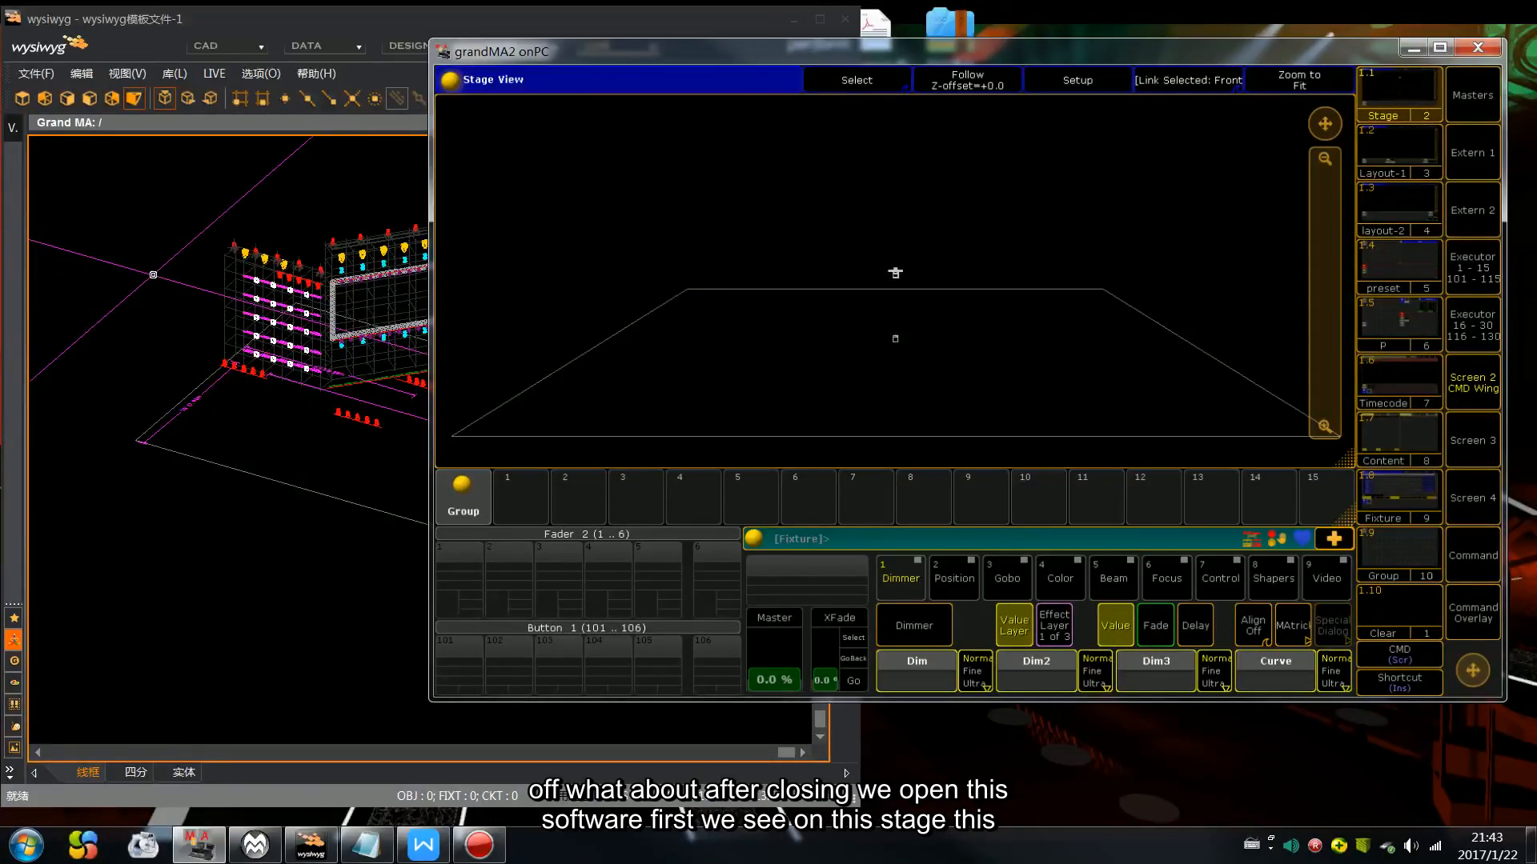
Step: Examine the full lighting rig and stage layout in the wysiwyg wireframe
click(193, 350)
drag(194, 349, 131, 371)
scroll(470, 509, up, 2)
drag(469, 509, 552, 590)
scroll(552, 591, down, 2)
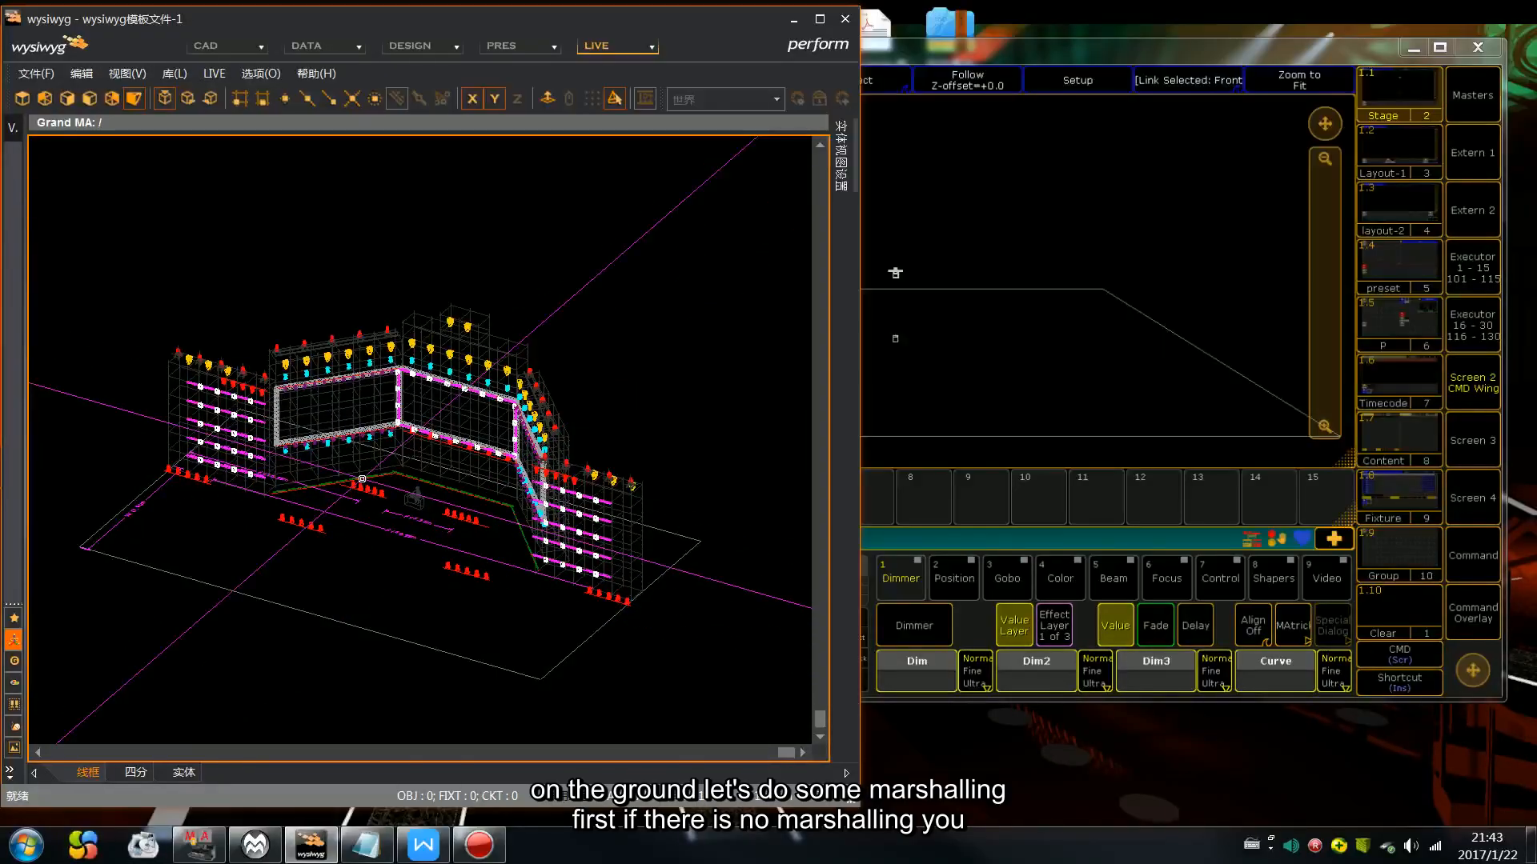
Step: Switch to grandMA2 onPC and show the Command screen with the group pool
click(975, 388)
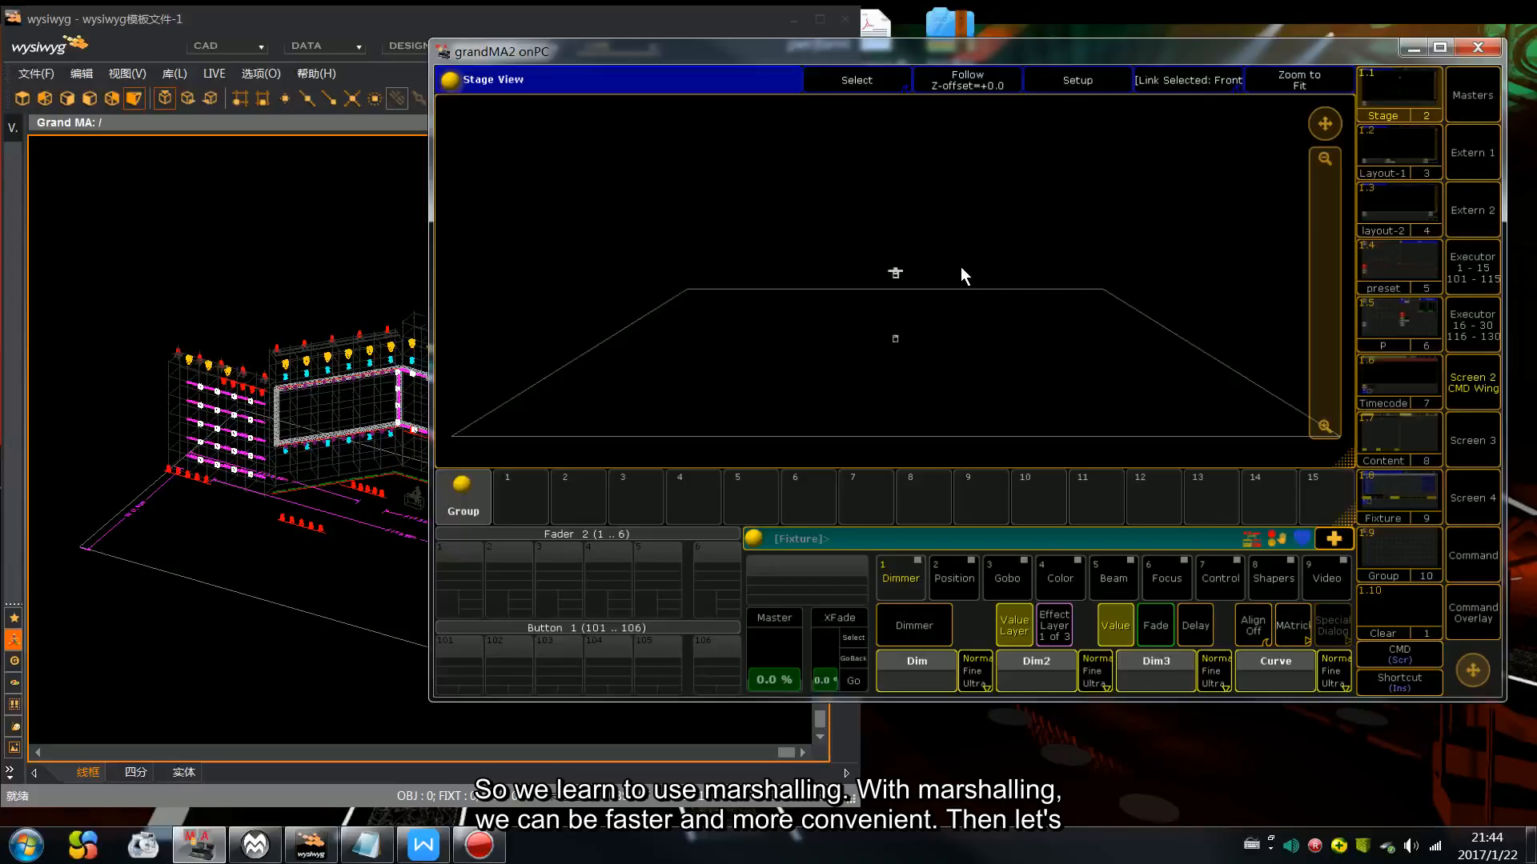
click(1474, 570)
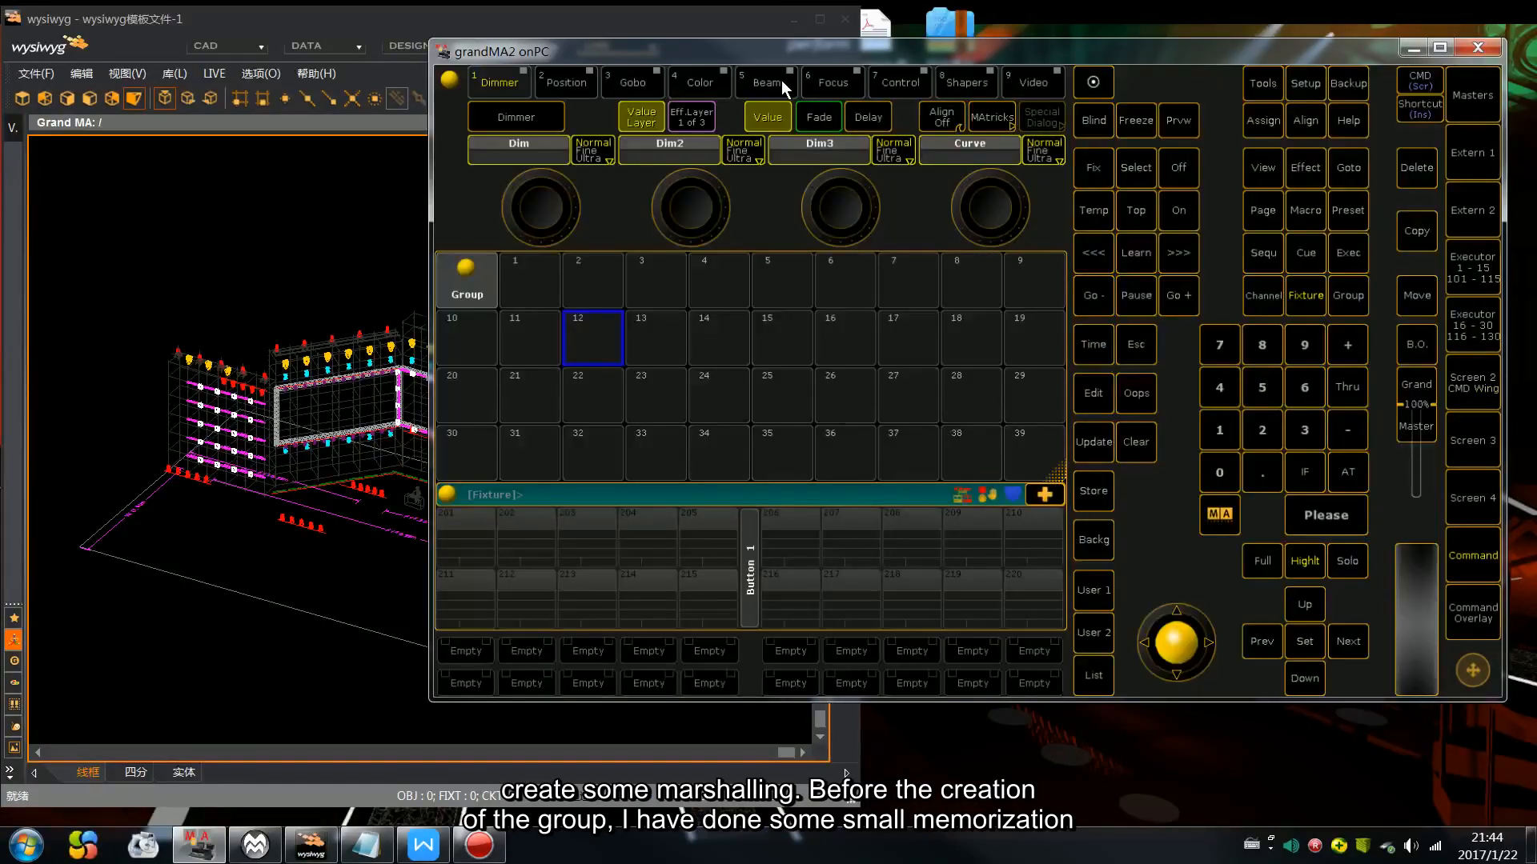
mouse_move(771, 56)
mouse_down()
mouse_move(833, 44)
mouse_move(793, 47)
mouse_up()
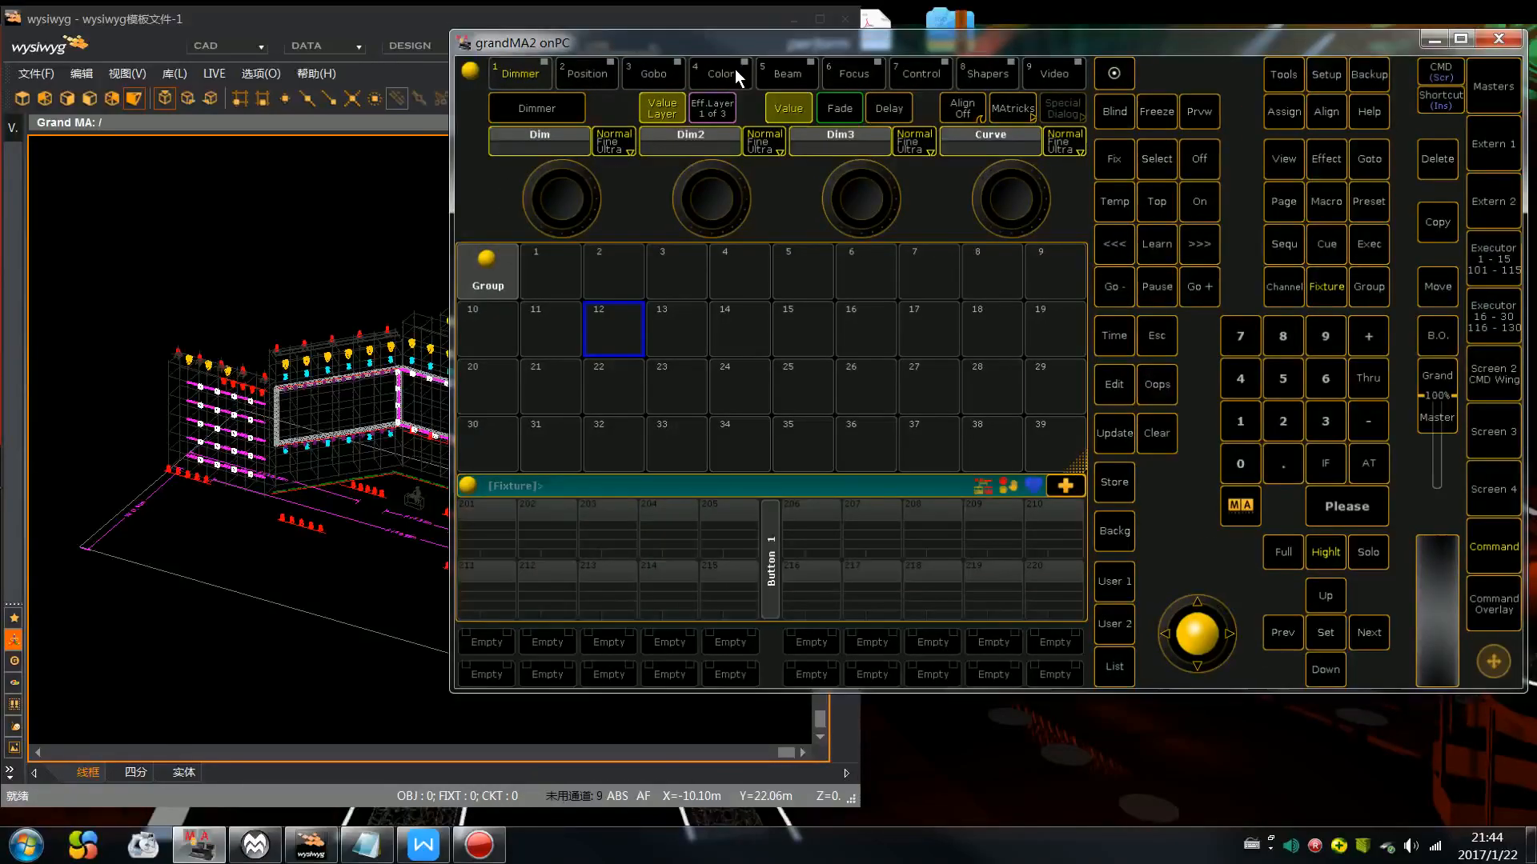
Step: Examine the symmetrical sets of lights in the wysiwyg rig, and return to the grandMA2 group pool
click(292, 257)
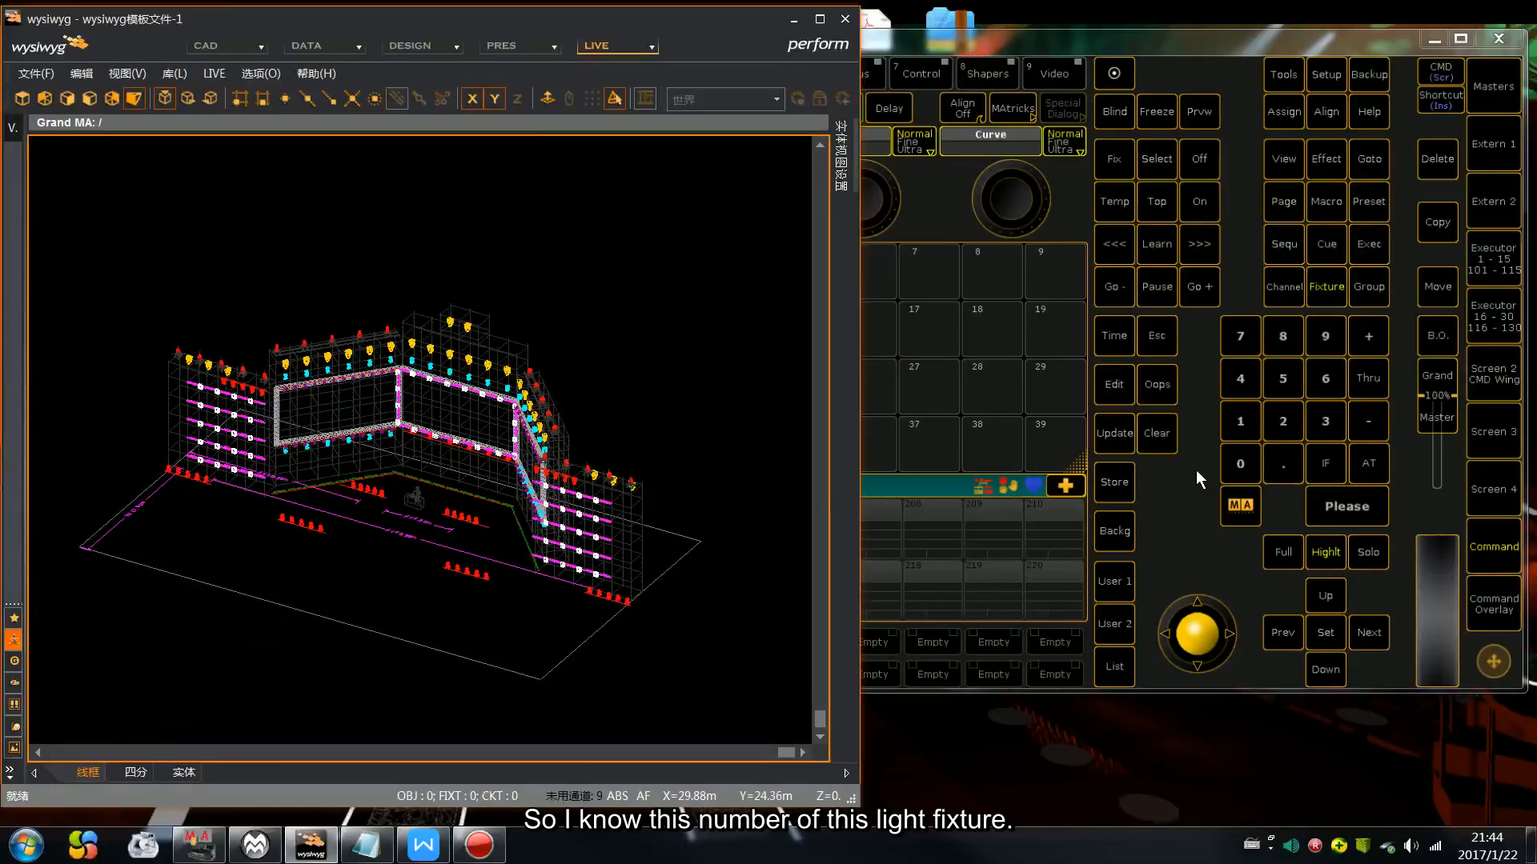
click(1146, 480)
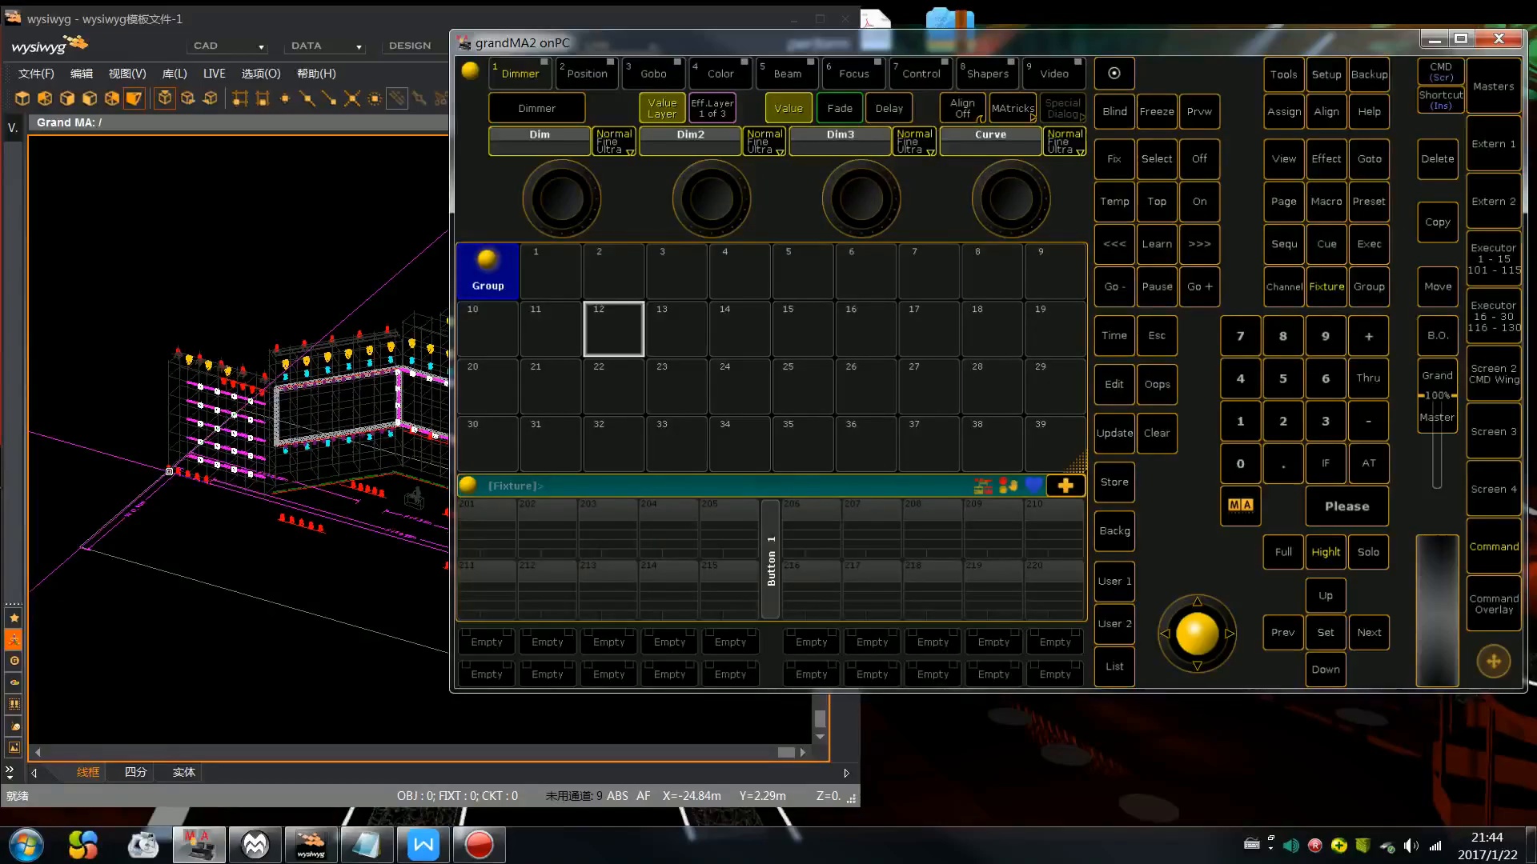
click(353, 565)
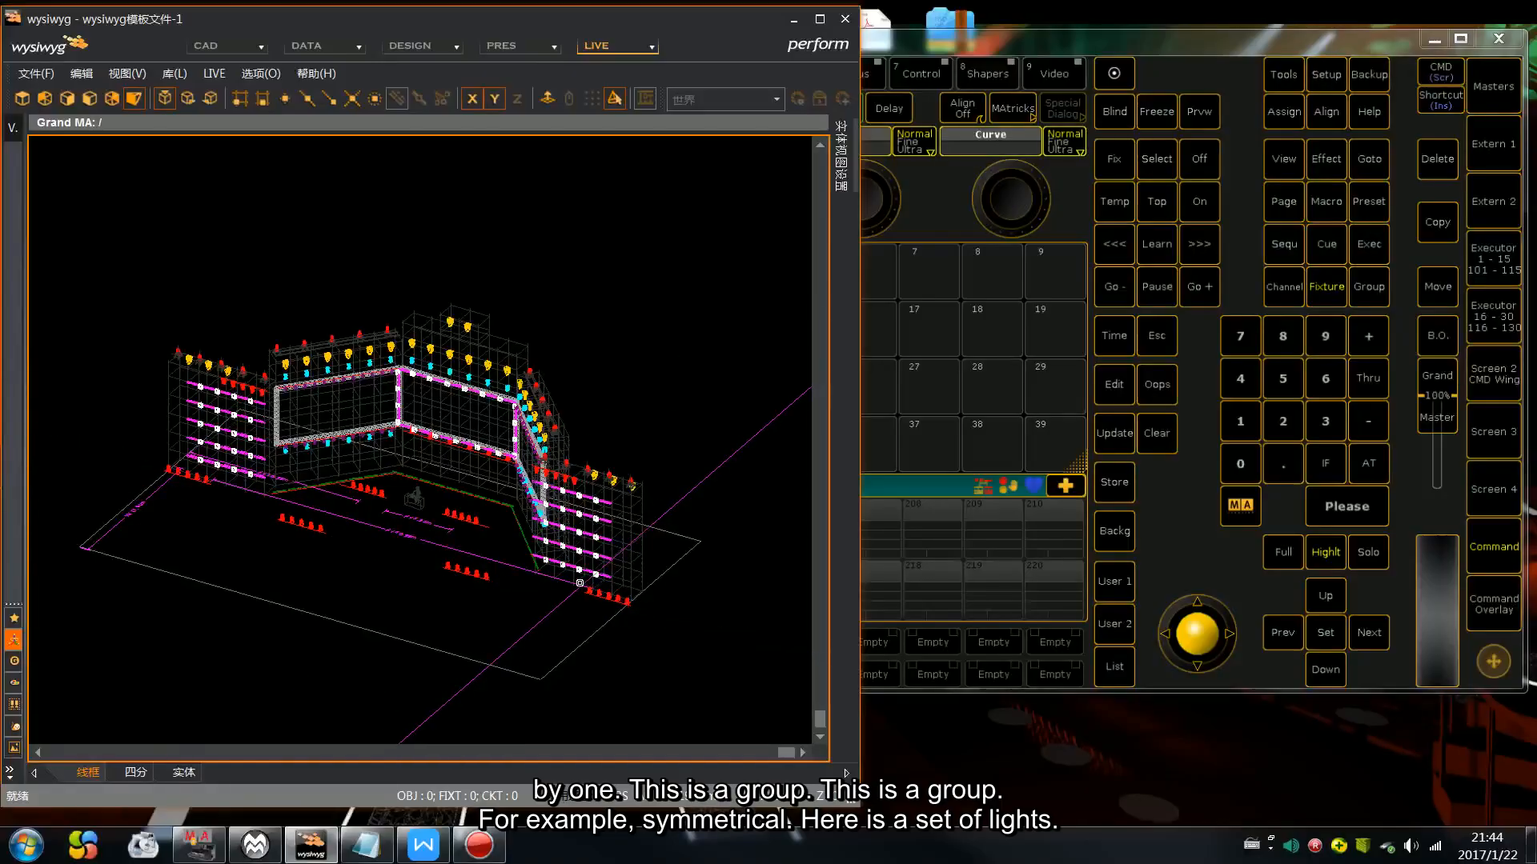
click(1187, 445)
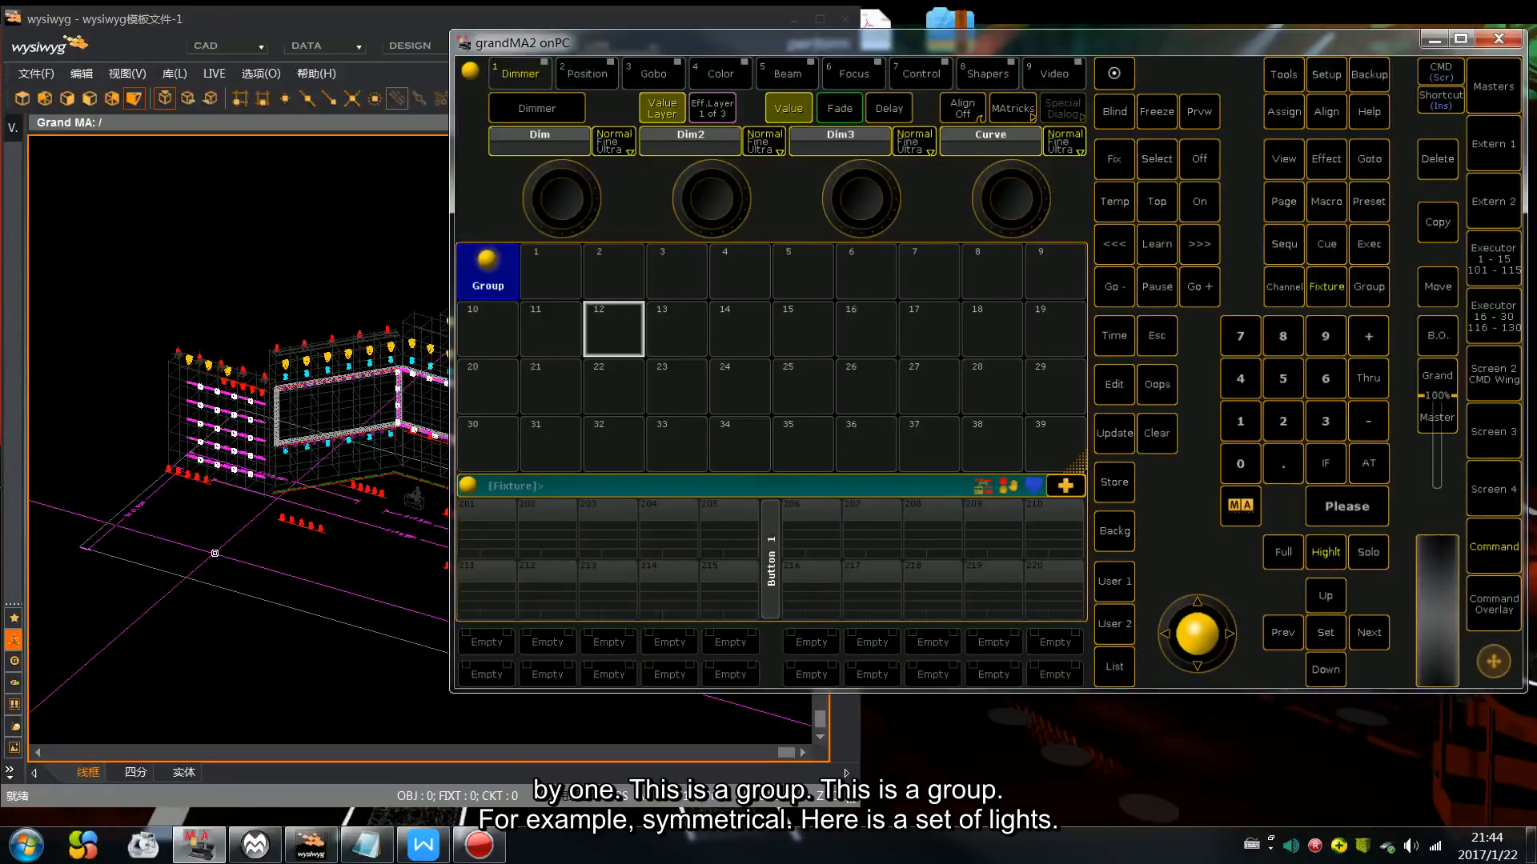
click(218, 556)
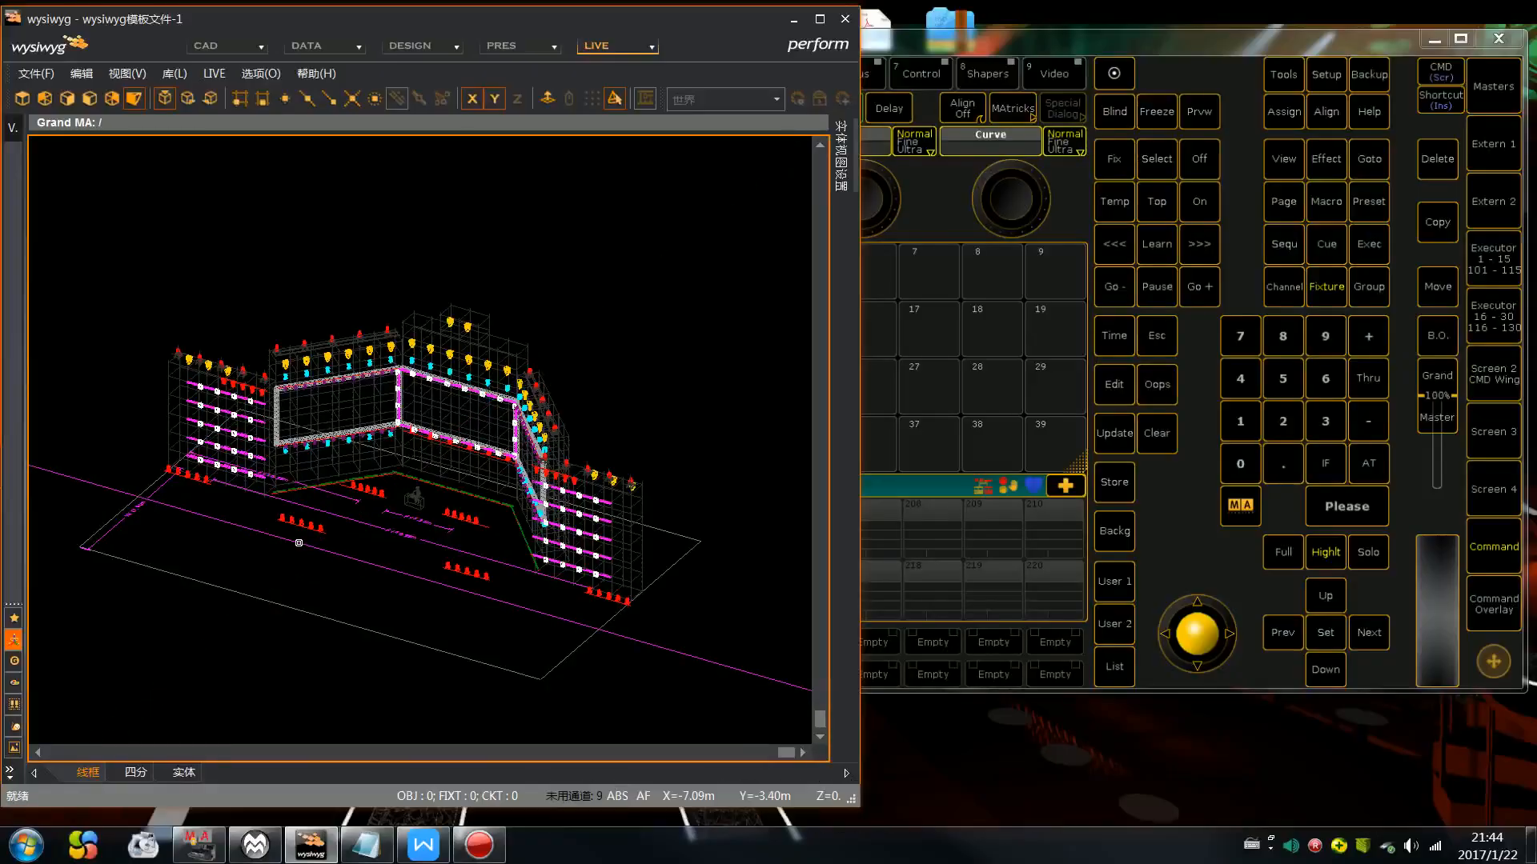
click(1029, 305)
drag(707, 276, 741, 276)
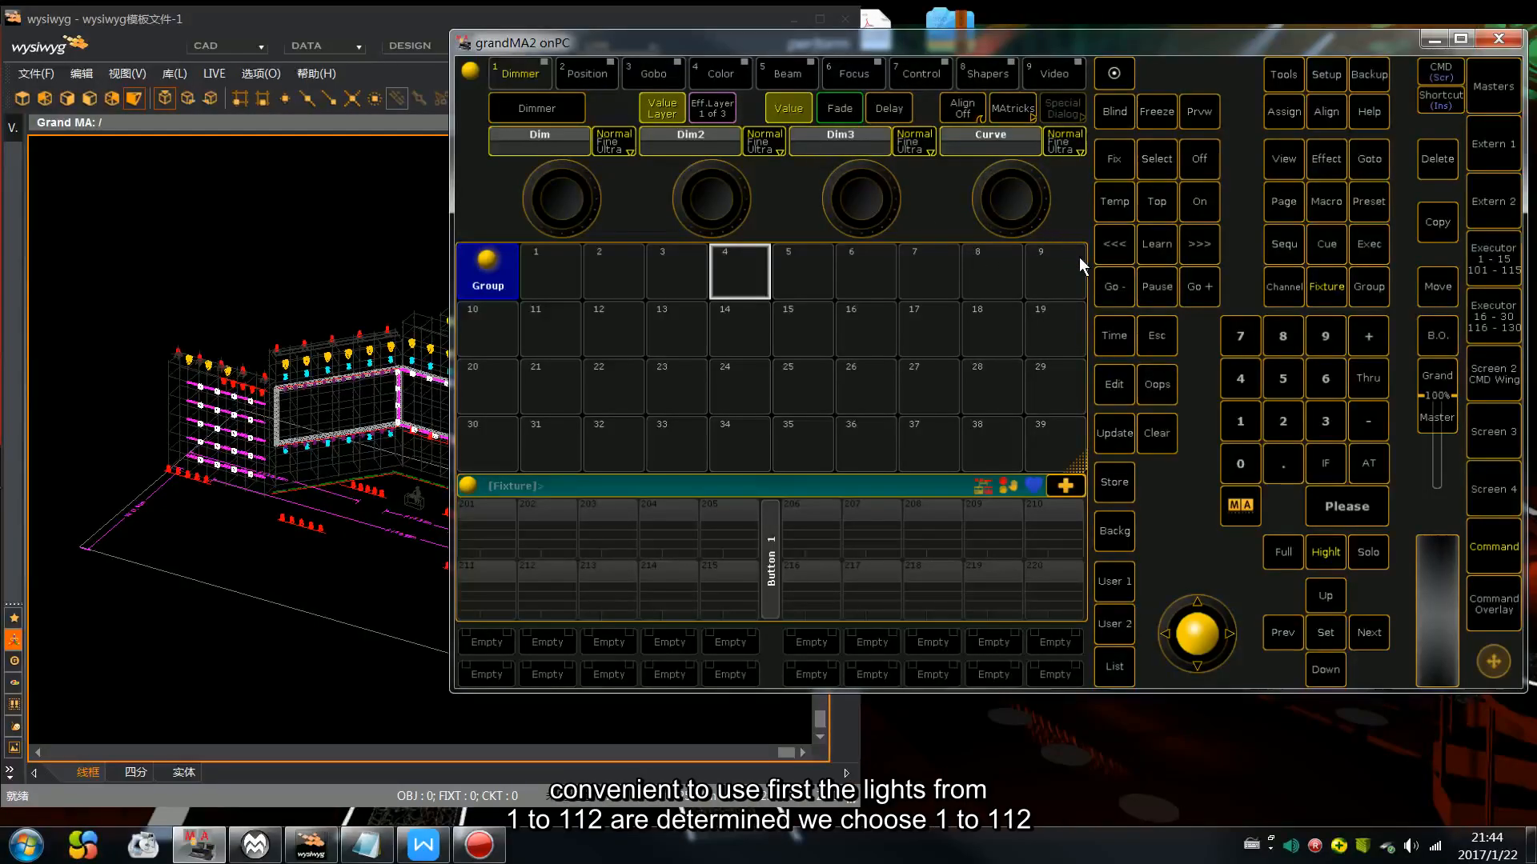
click(1239, 421)
click(1368, 378)
click(1240, 421)
click(1283, 421)
click(1338, 507)
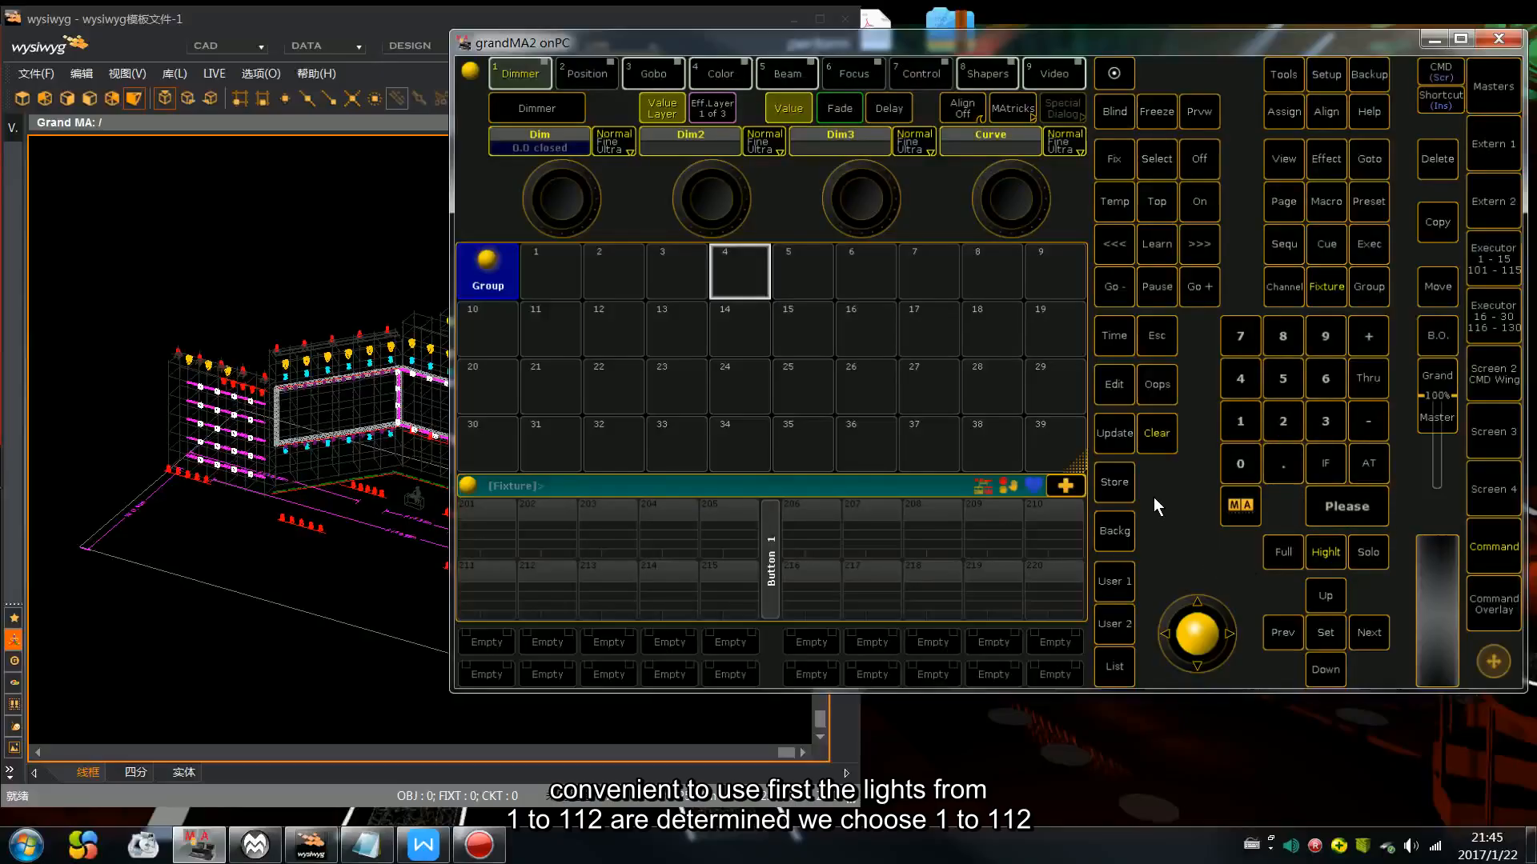
click(1156, 433)
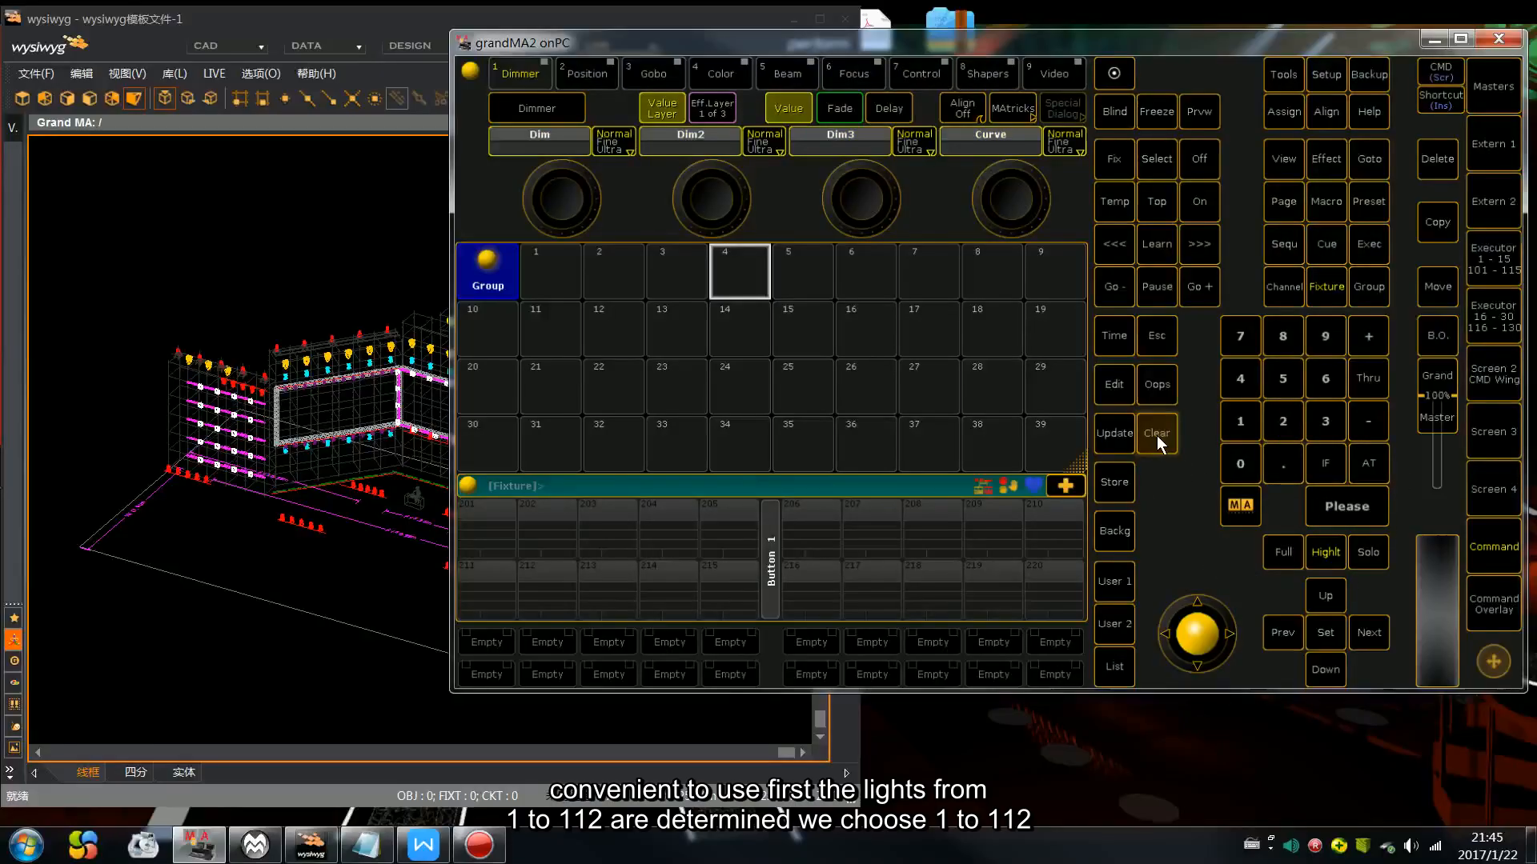
Step: Select fixtures 1 Thru 12, store them as group 1, and clear the selection
click(1243, 426)
click(1373, 383)
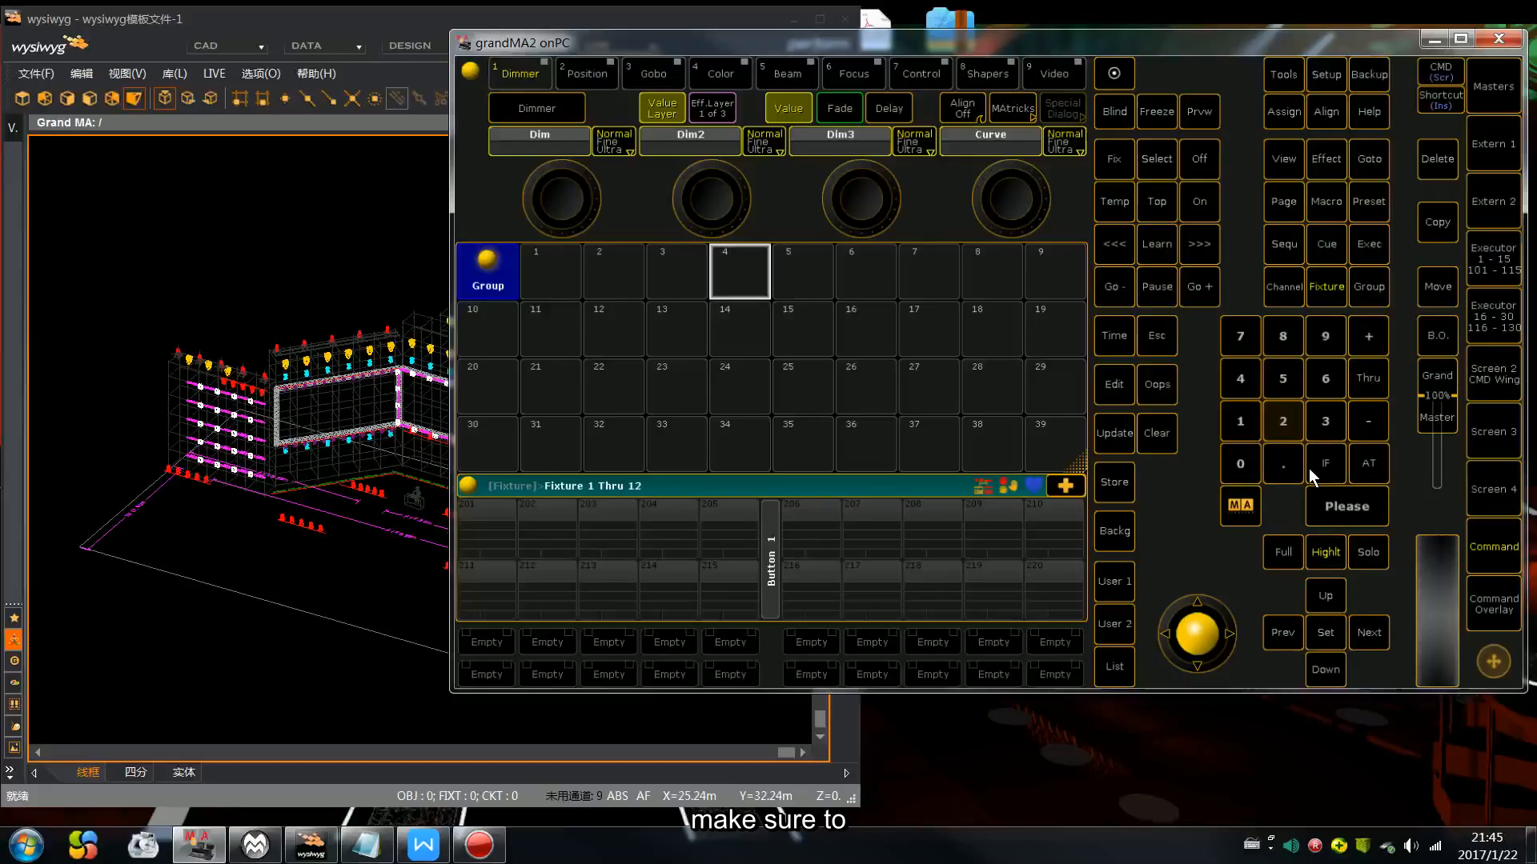
click(1329, 506)
click(1112, 480)
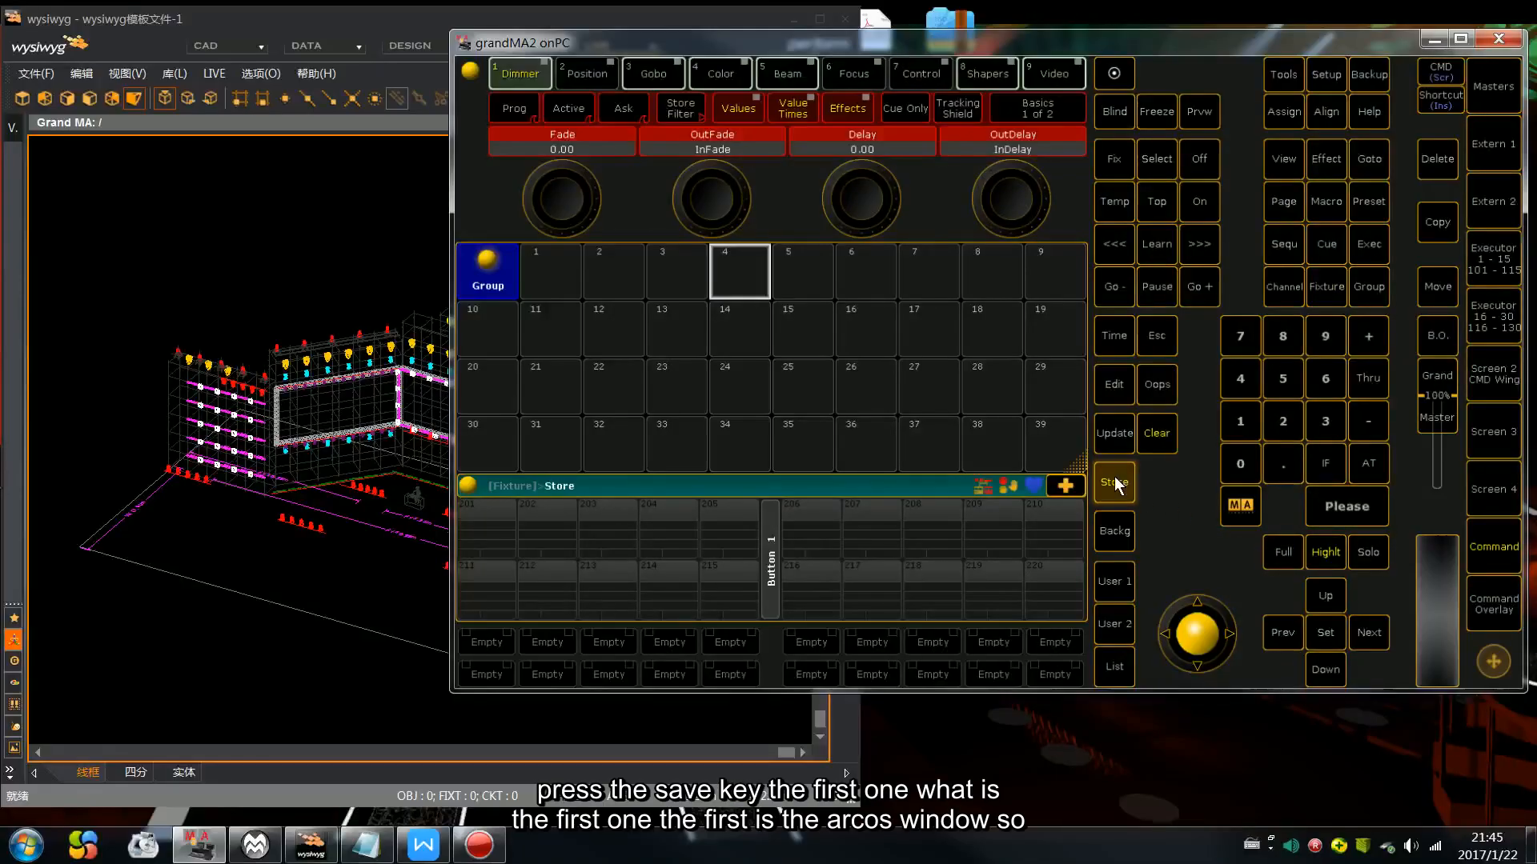
click(539, 276)
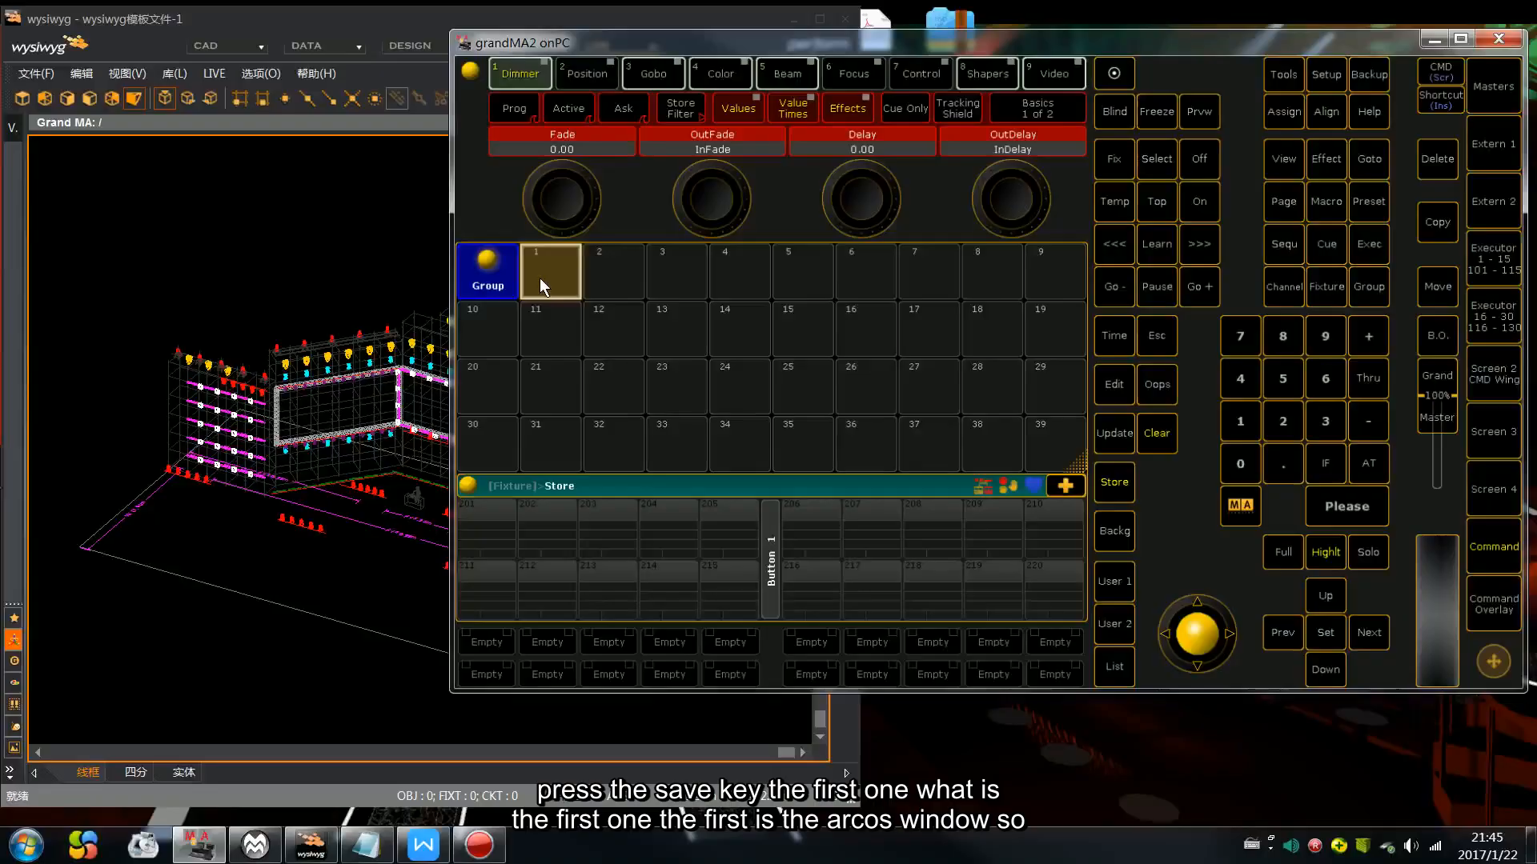
click(1160, 433)
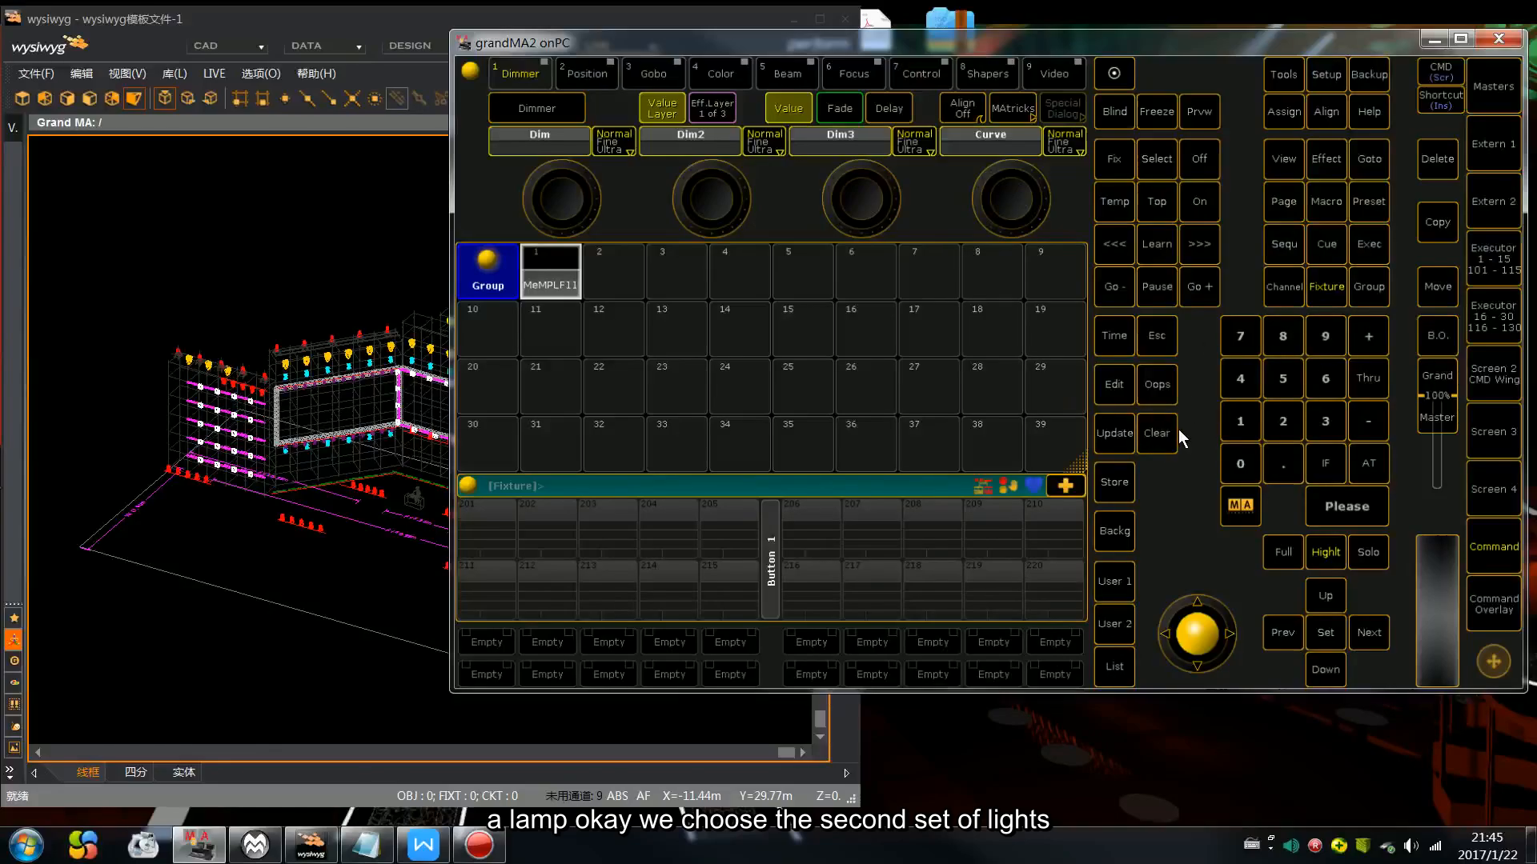
Step: Select fixtures 30 Thru 34, store them as group 3, and clear the selection
click(1325, 420)
click(1357, 381)
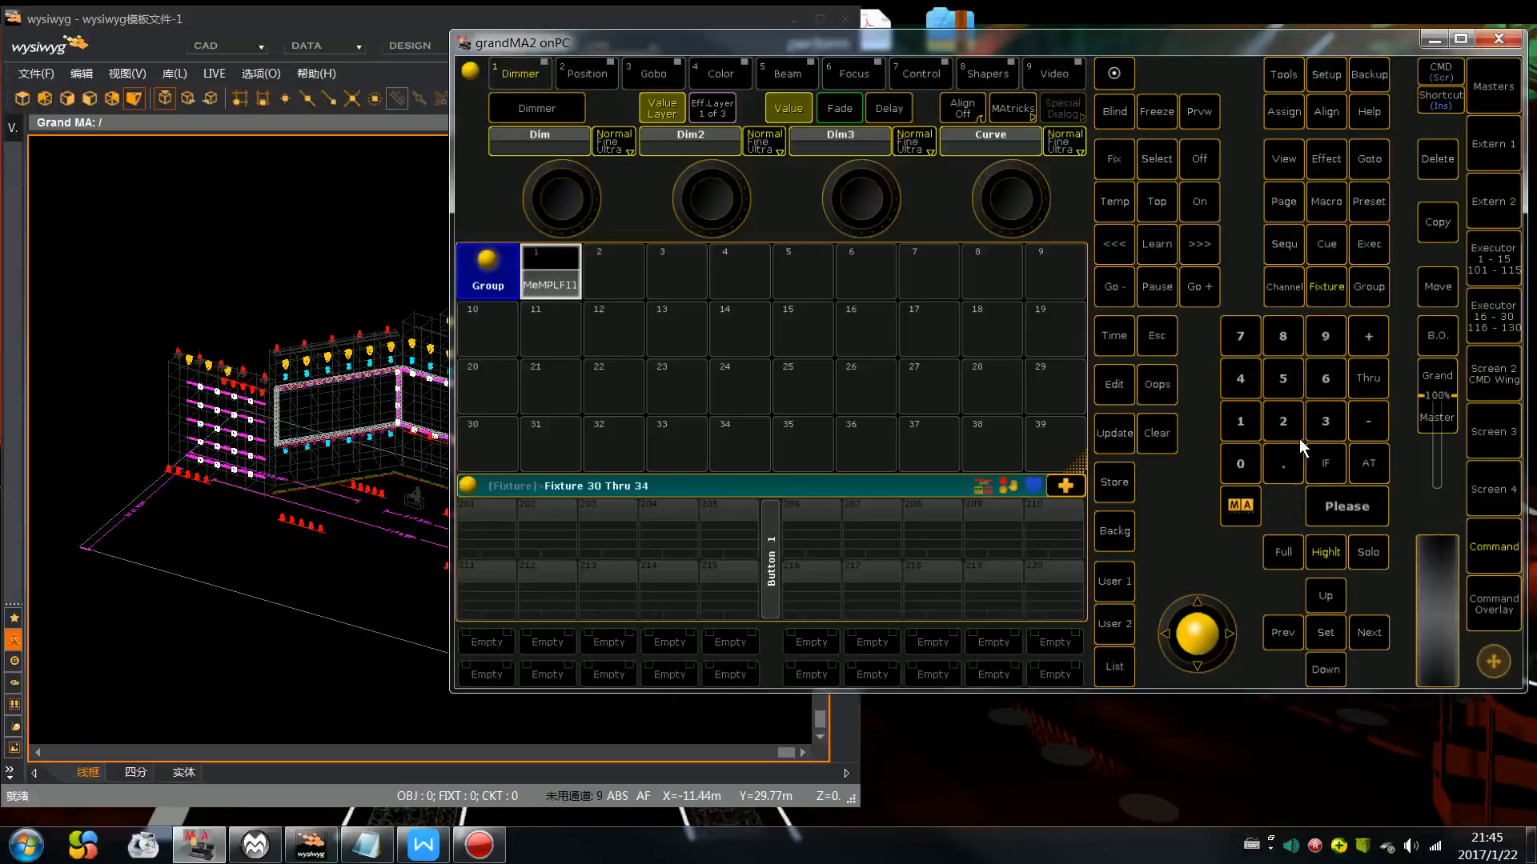
click(1355, 509)
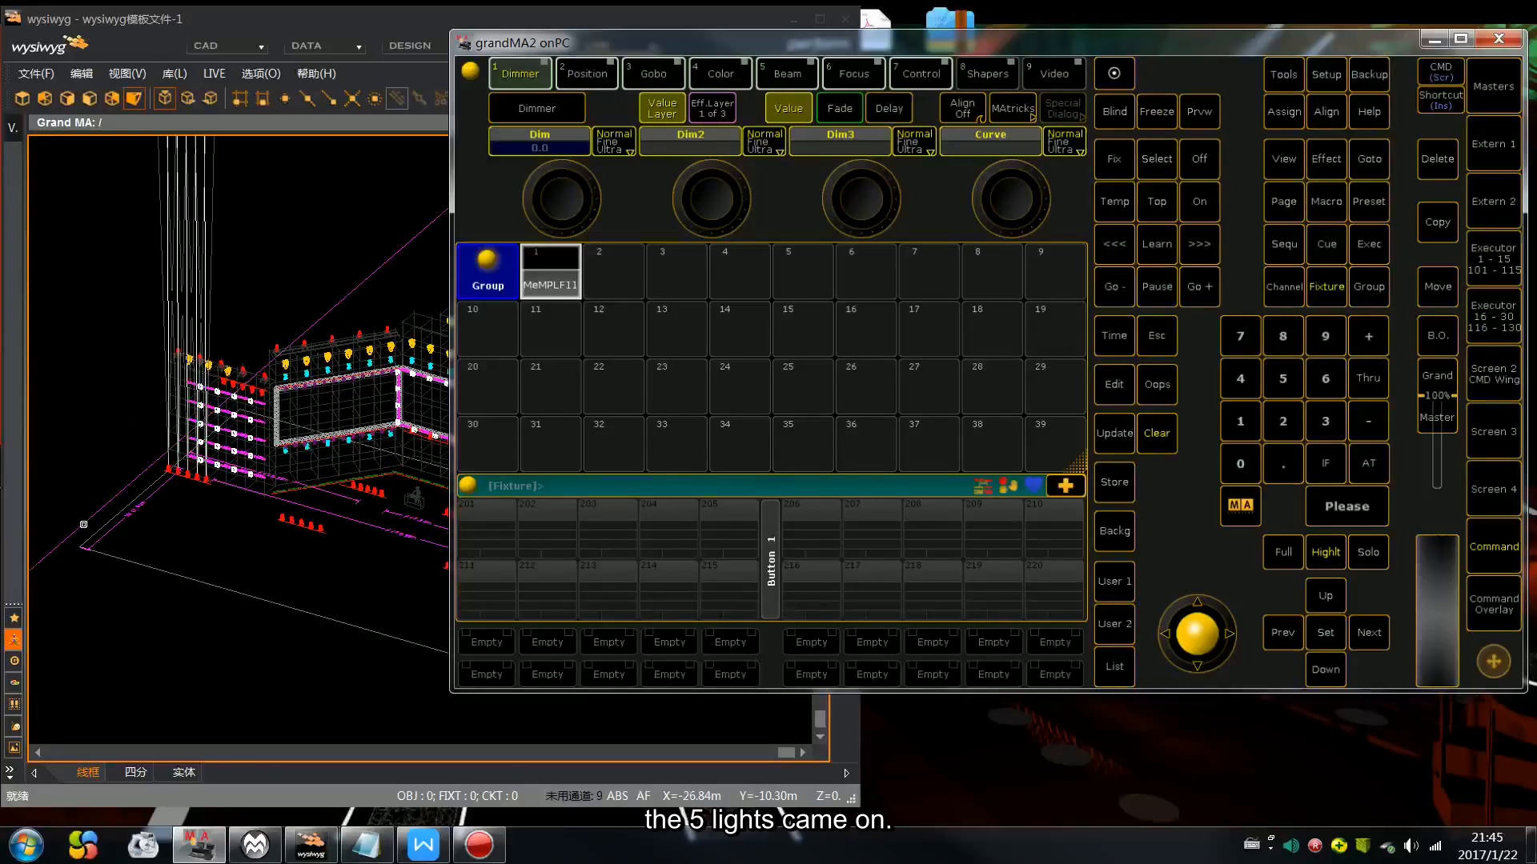
click(1122, 488)
click(660, 271)
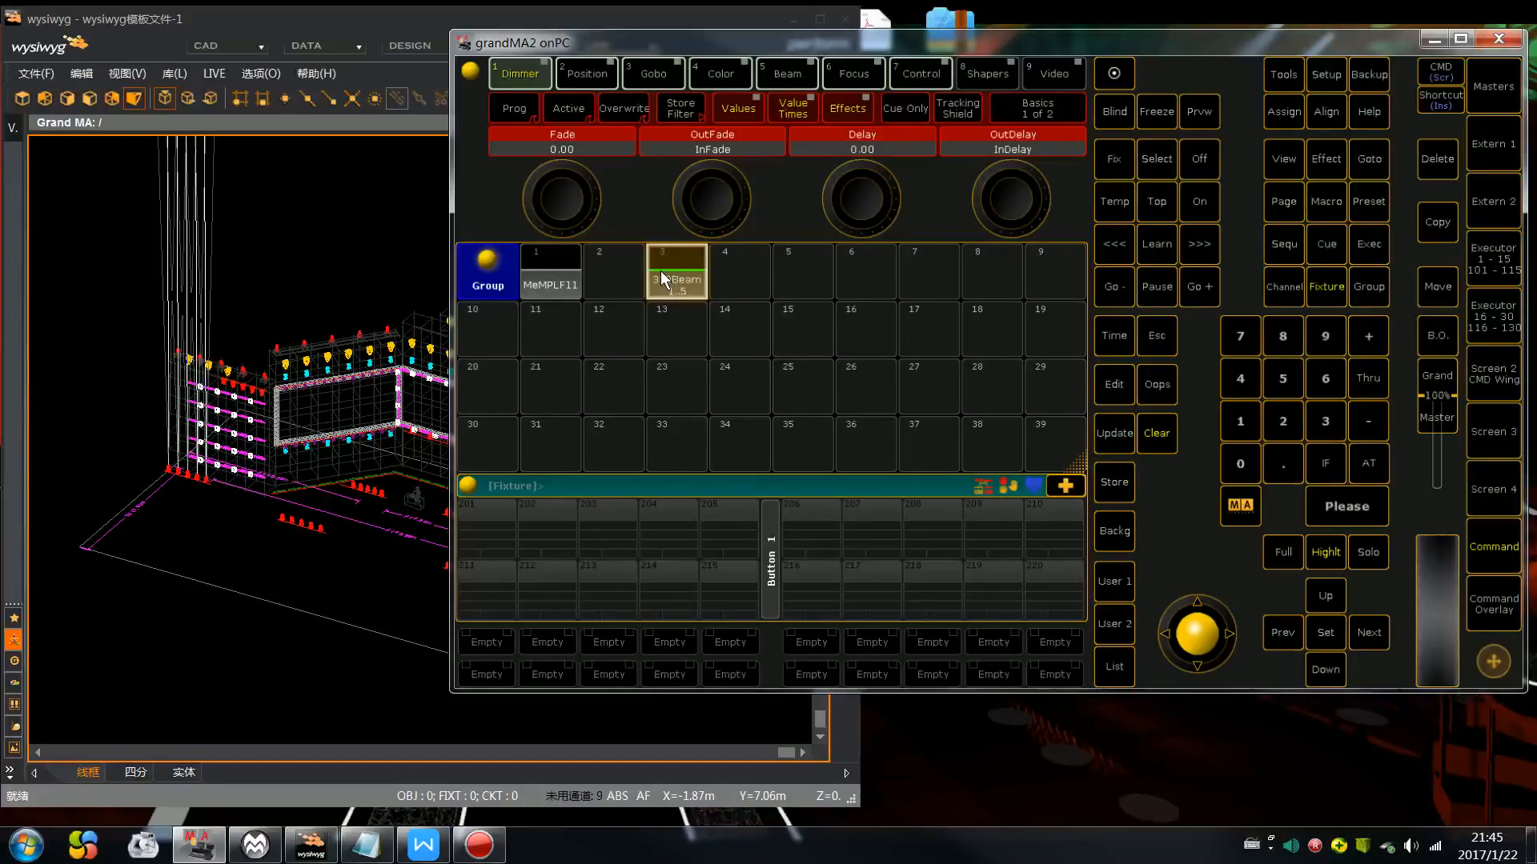
click(1153, 439)
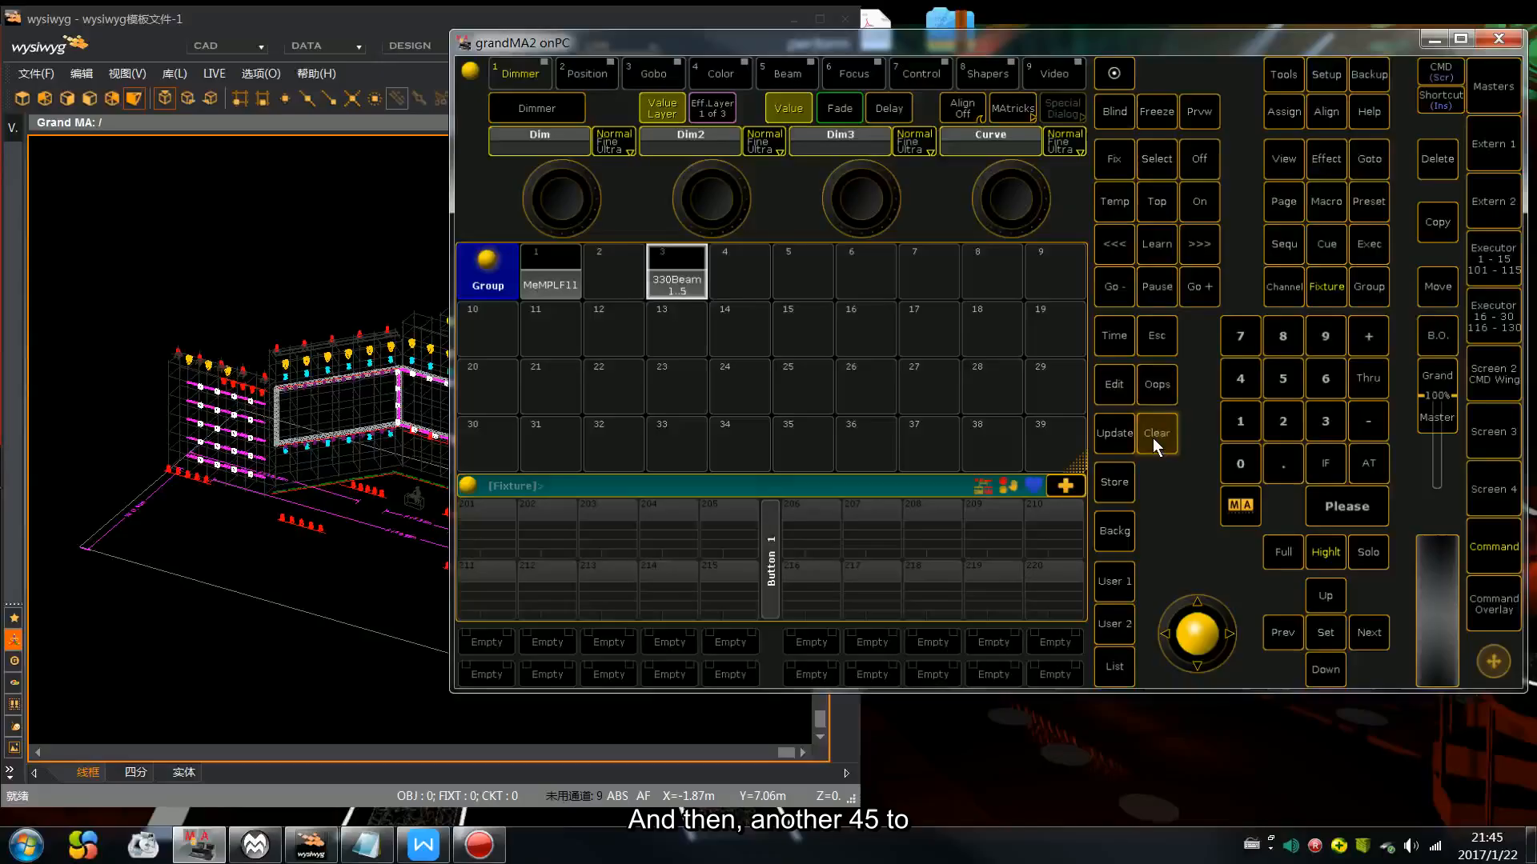
Step: Select fixtures 45 Thru 49, store them as group 4, and clear the selection
click(1242, 380)
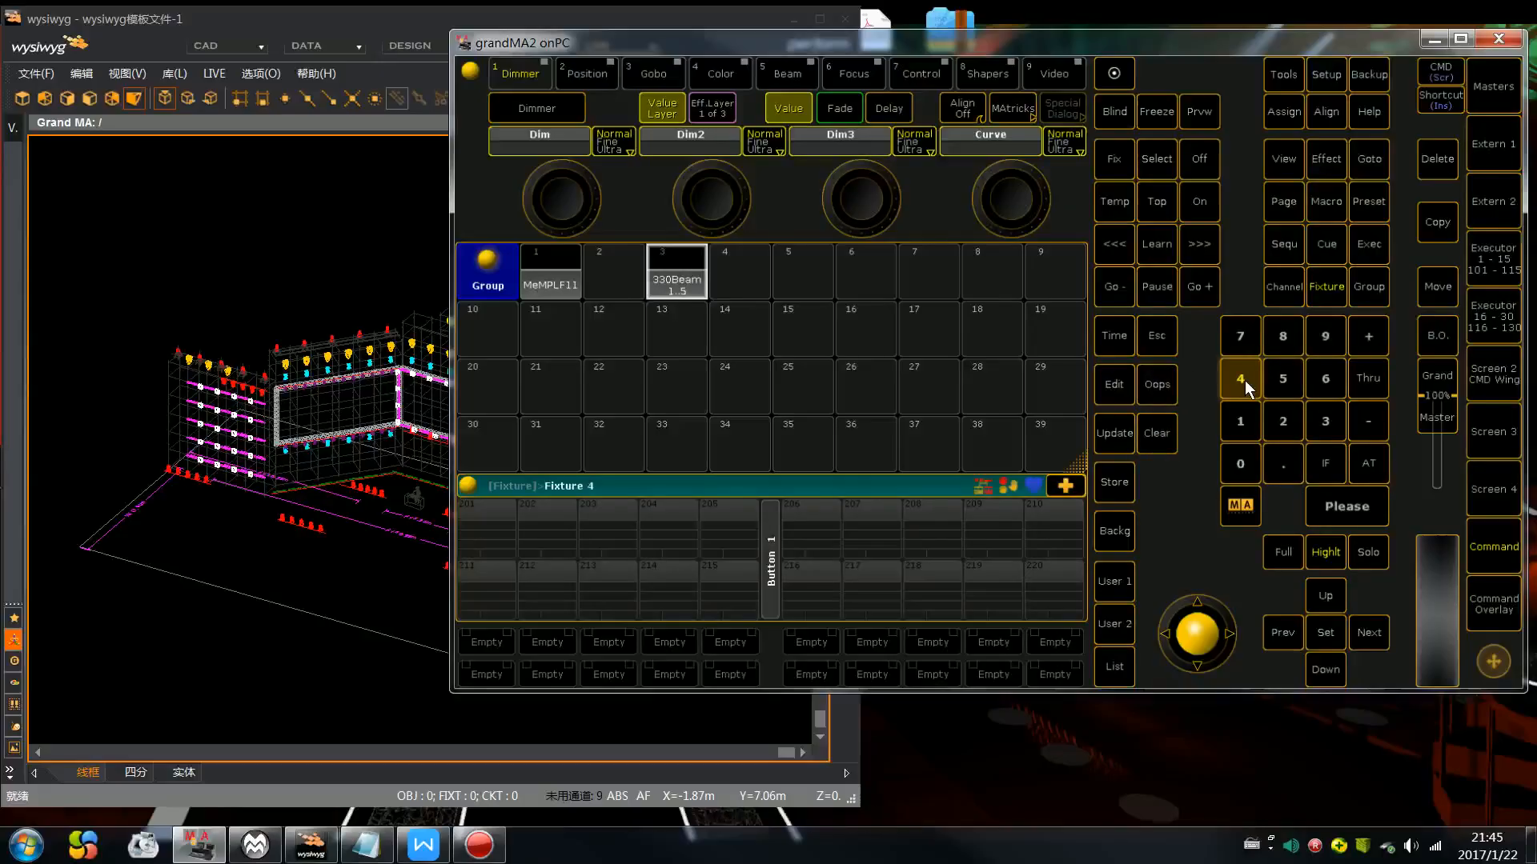
click(1366, 379)
click(1321, 342)
click(1343, 509)
drag(930, 56, 1342, 52)
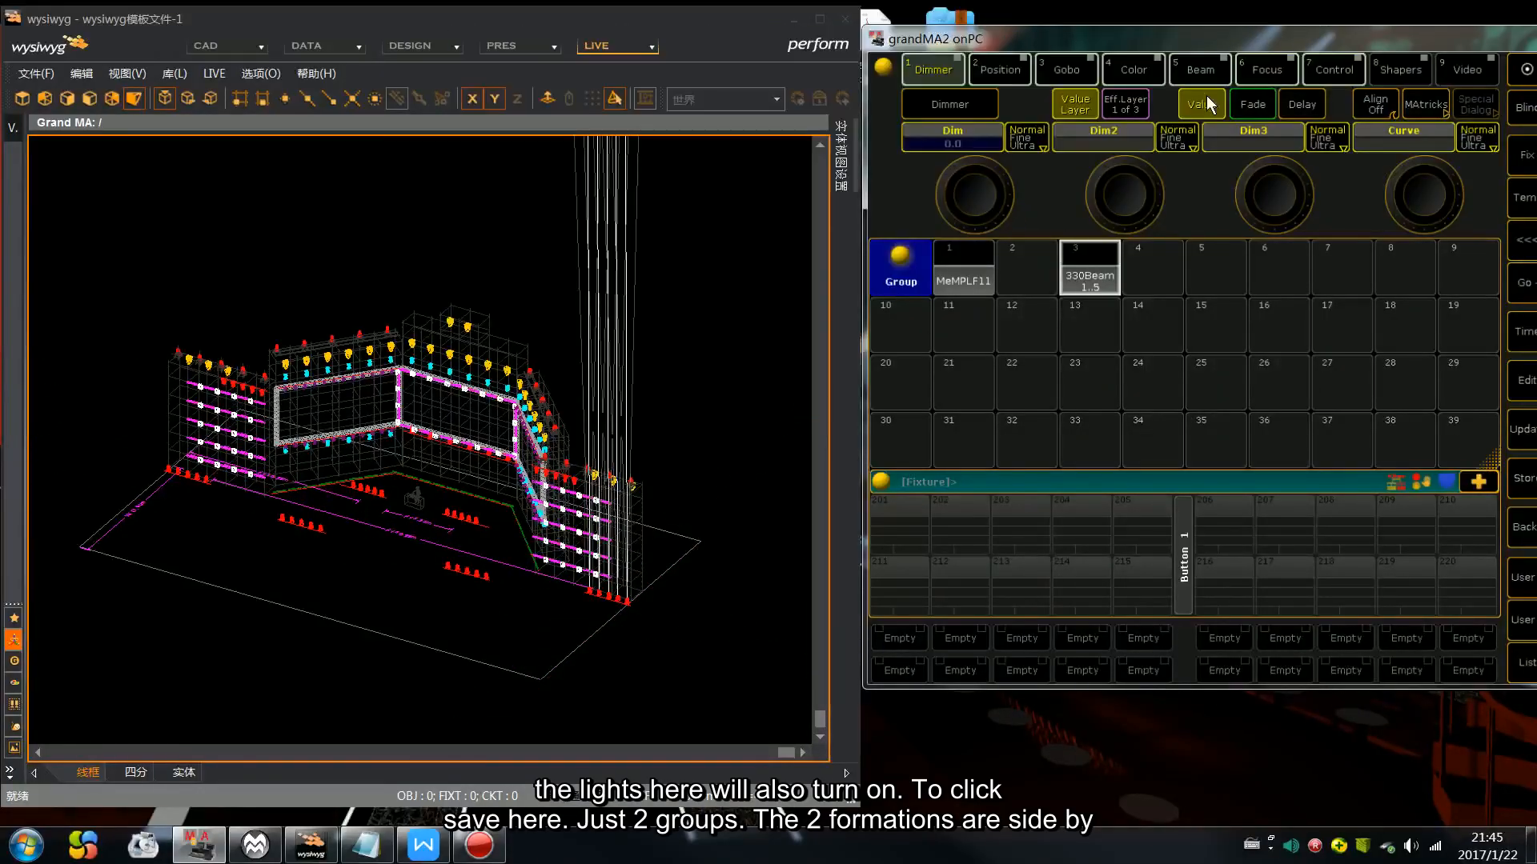
drag(1191, 37, 983, 52)
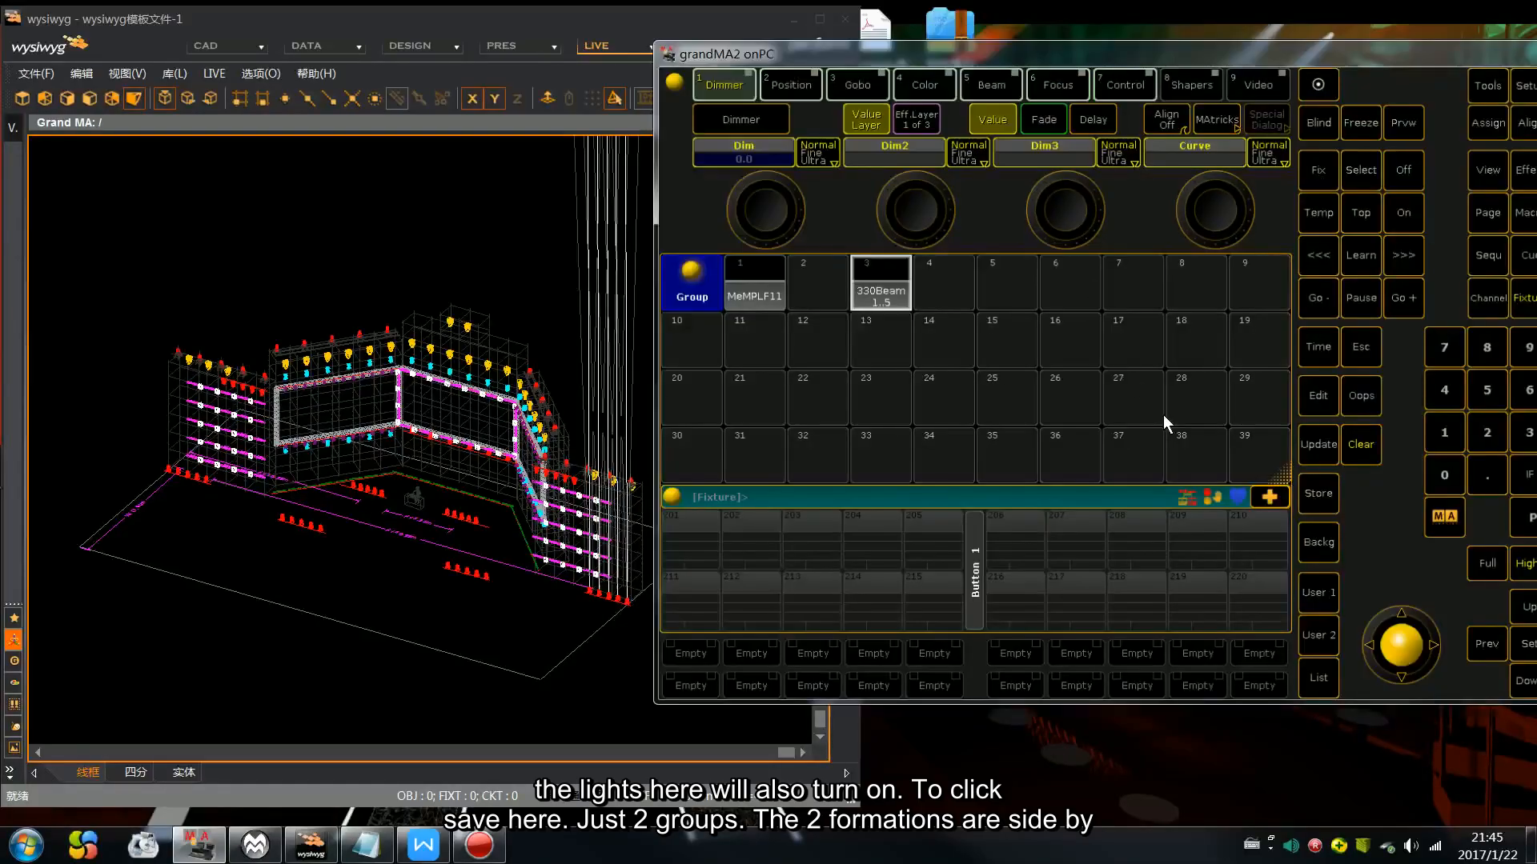
click(1330, 491)
click(945, 282)
click(1354, 458)
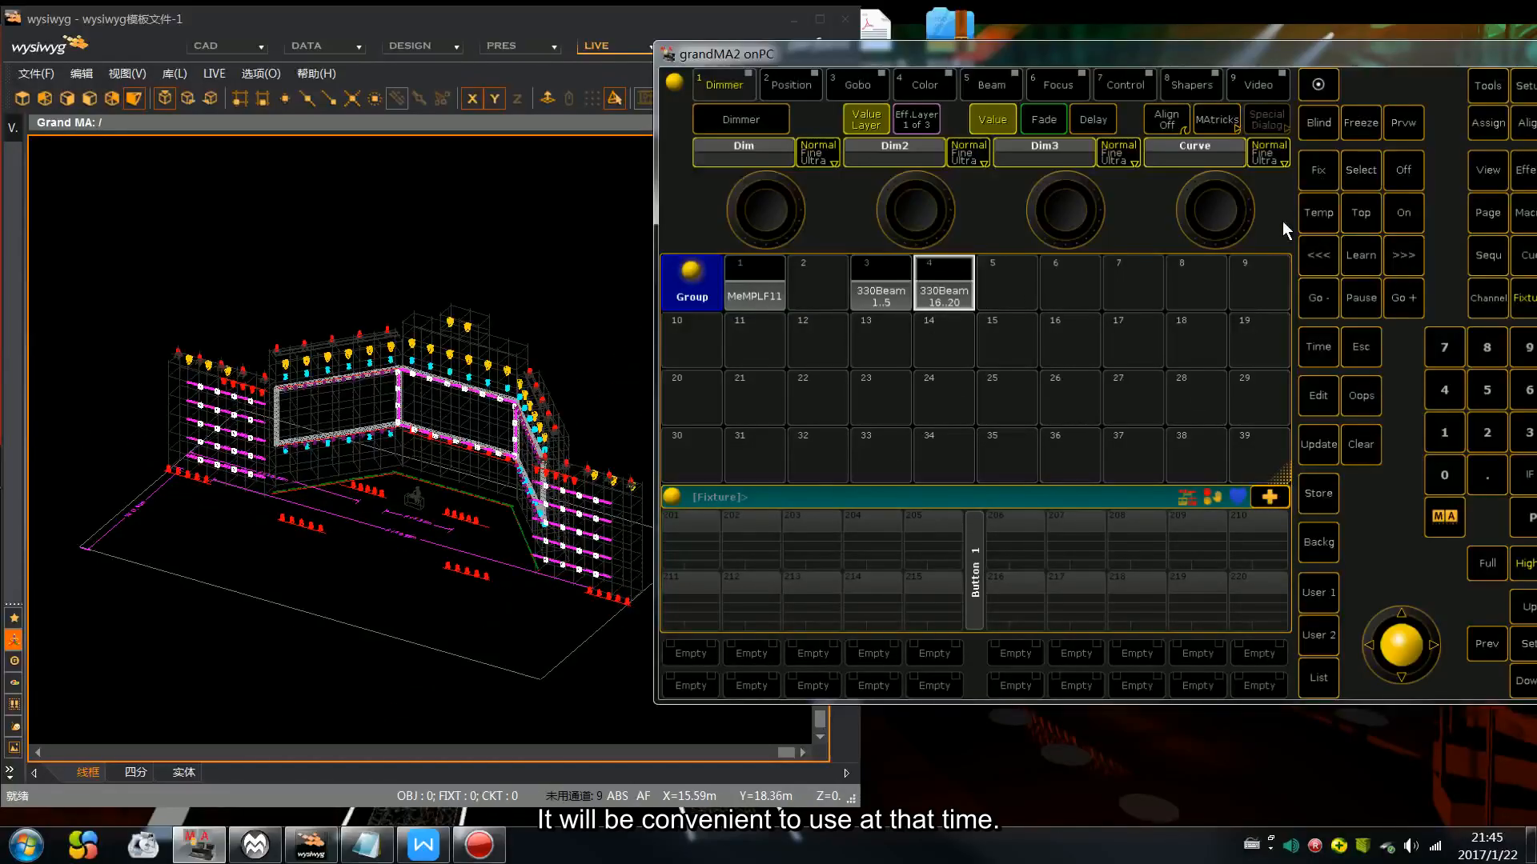
drag(1098, 62, 889, 77)
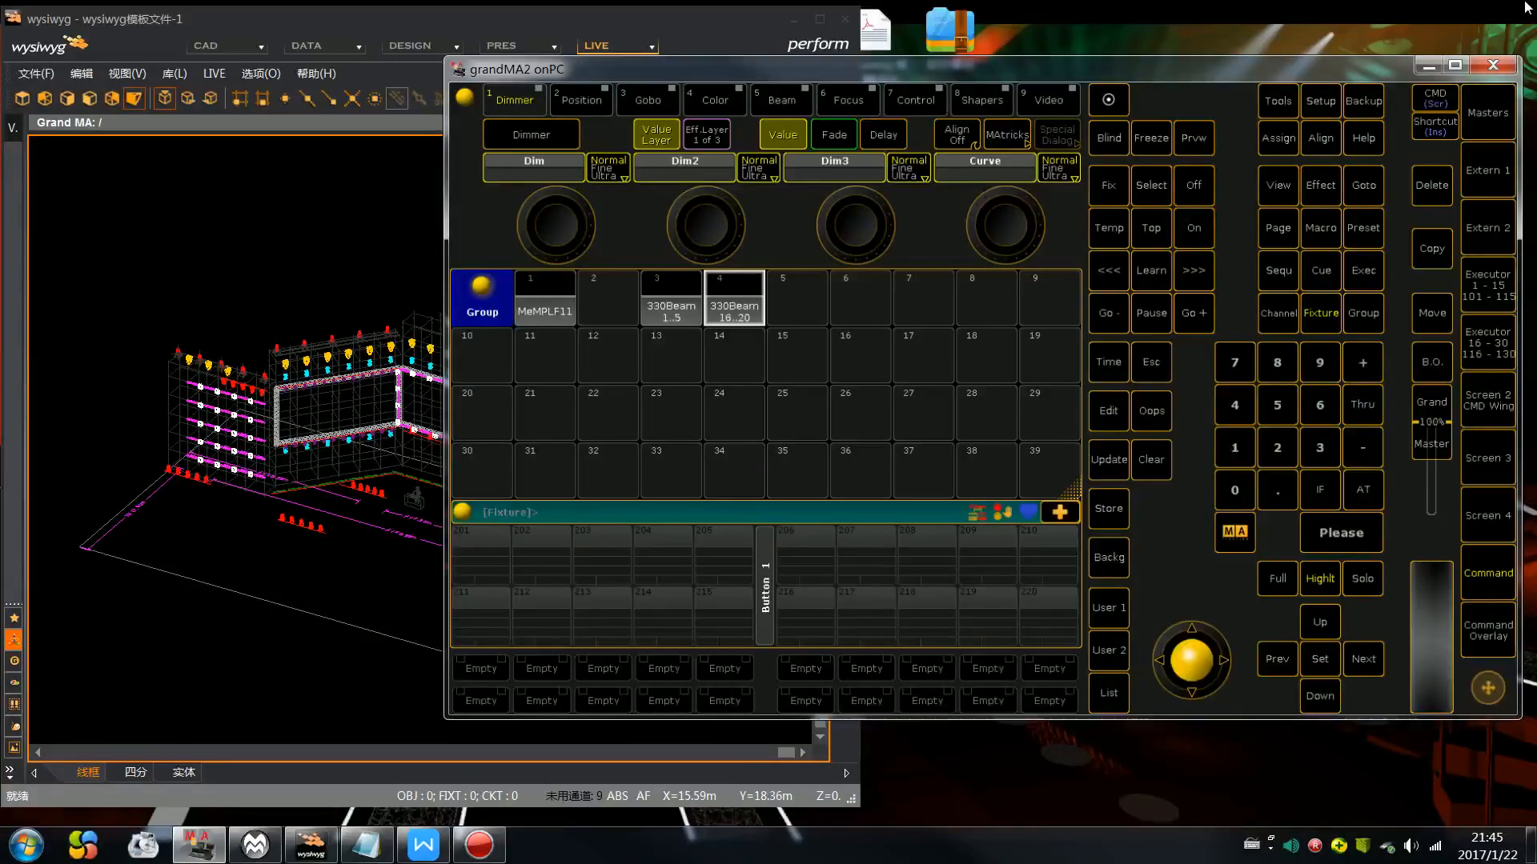
Step: Select fixtures 35 Thru 39, store them as group 6, and clear the selection
click(1303, 442)
click(1361, 403)
click(1320, 442)
click(1321, 364)
click(1333, 532)
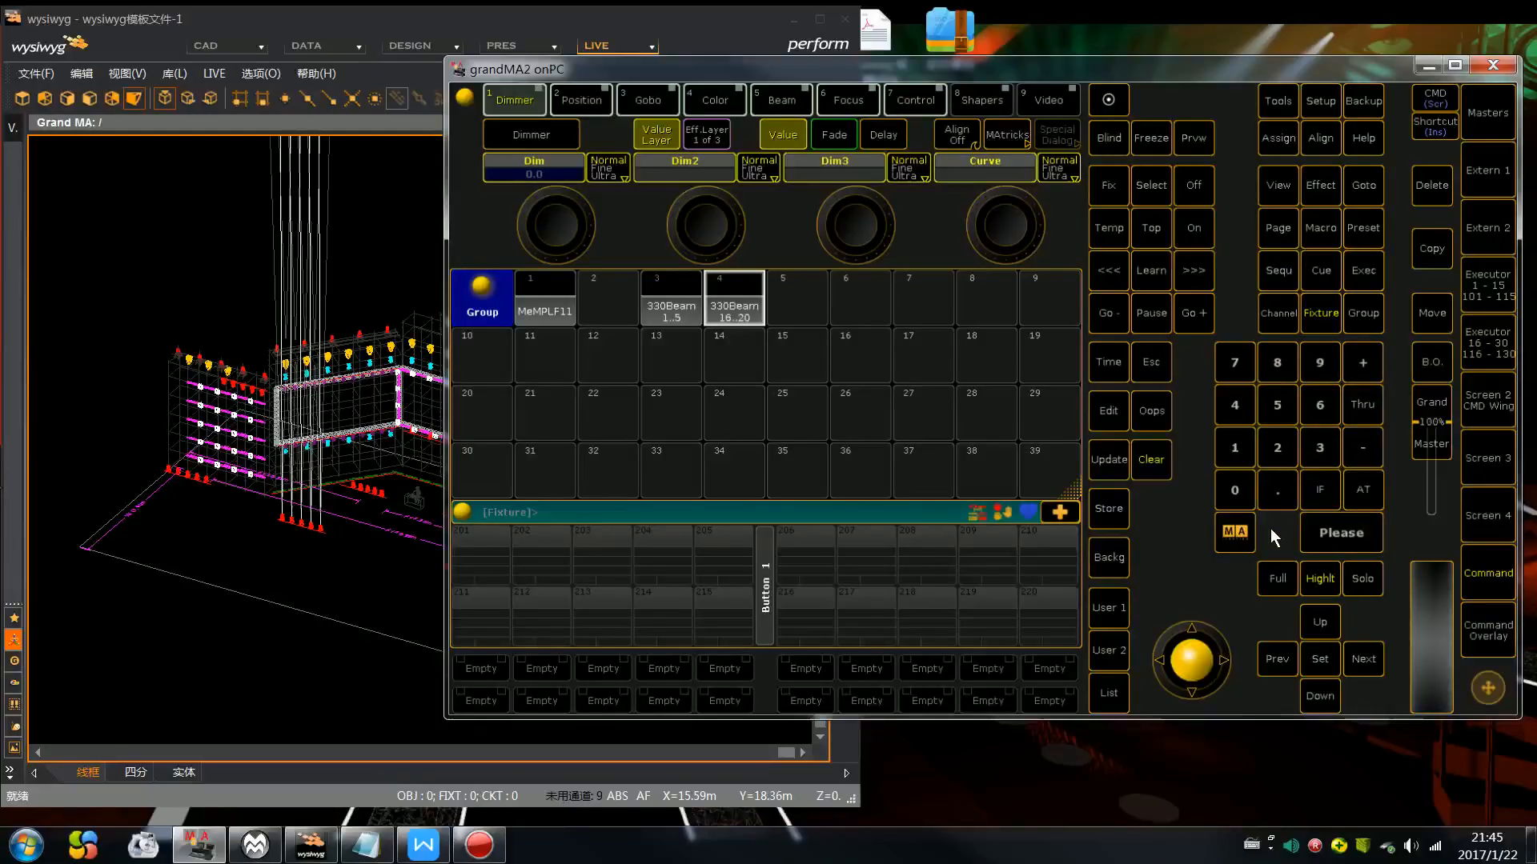
click(1120, 506)
click(850, 301)
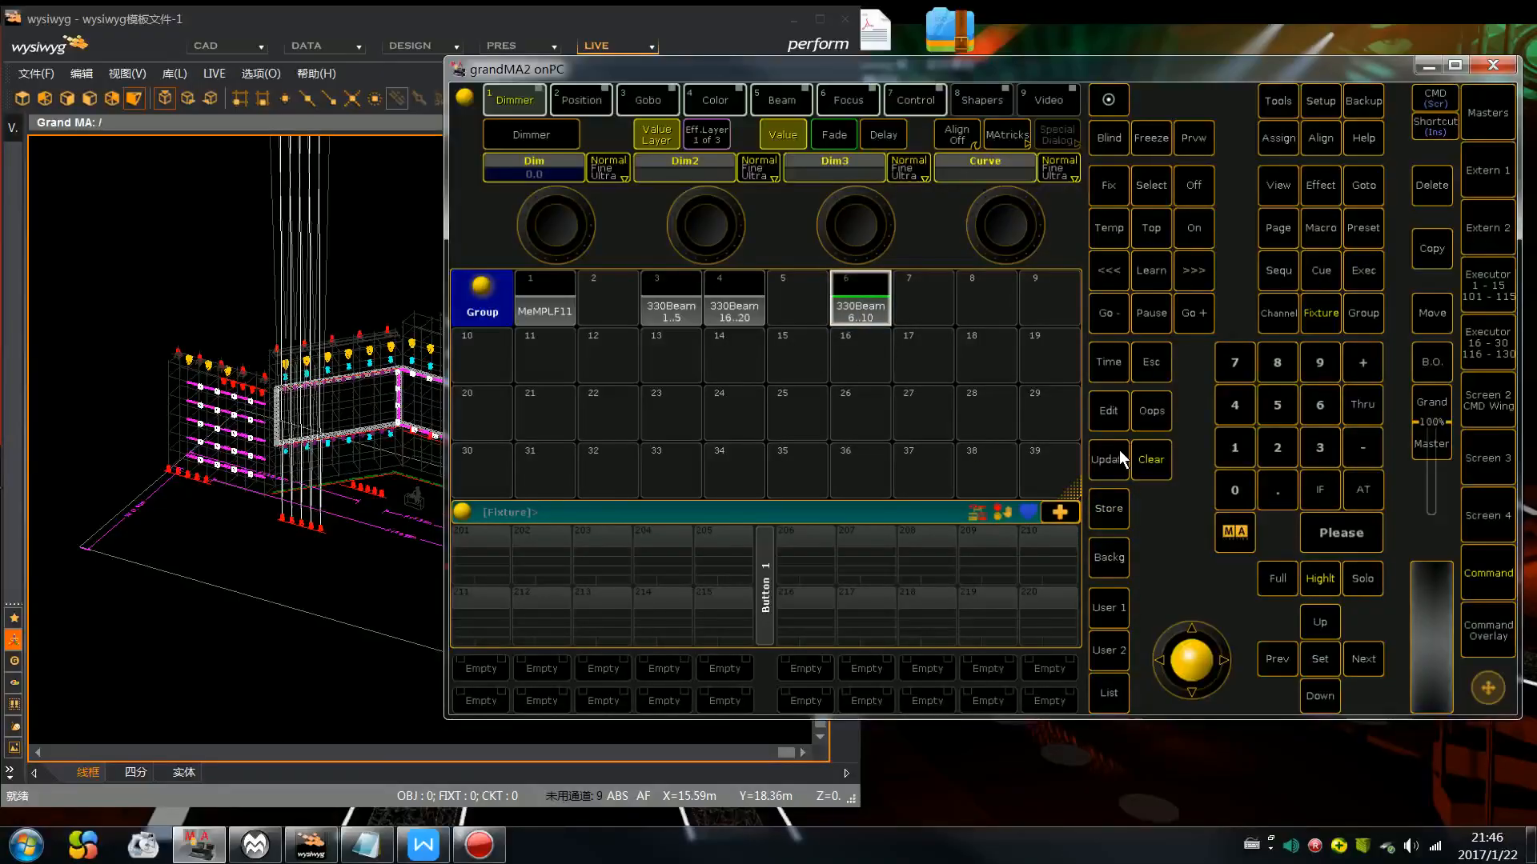
click(1156, 465)
Step: Select fixtures 40 Thru 44, store them as group 7, and clear the selection
click(1235, 407)
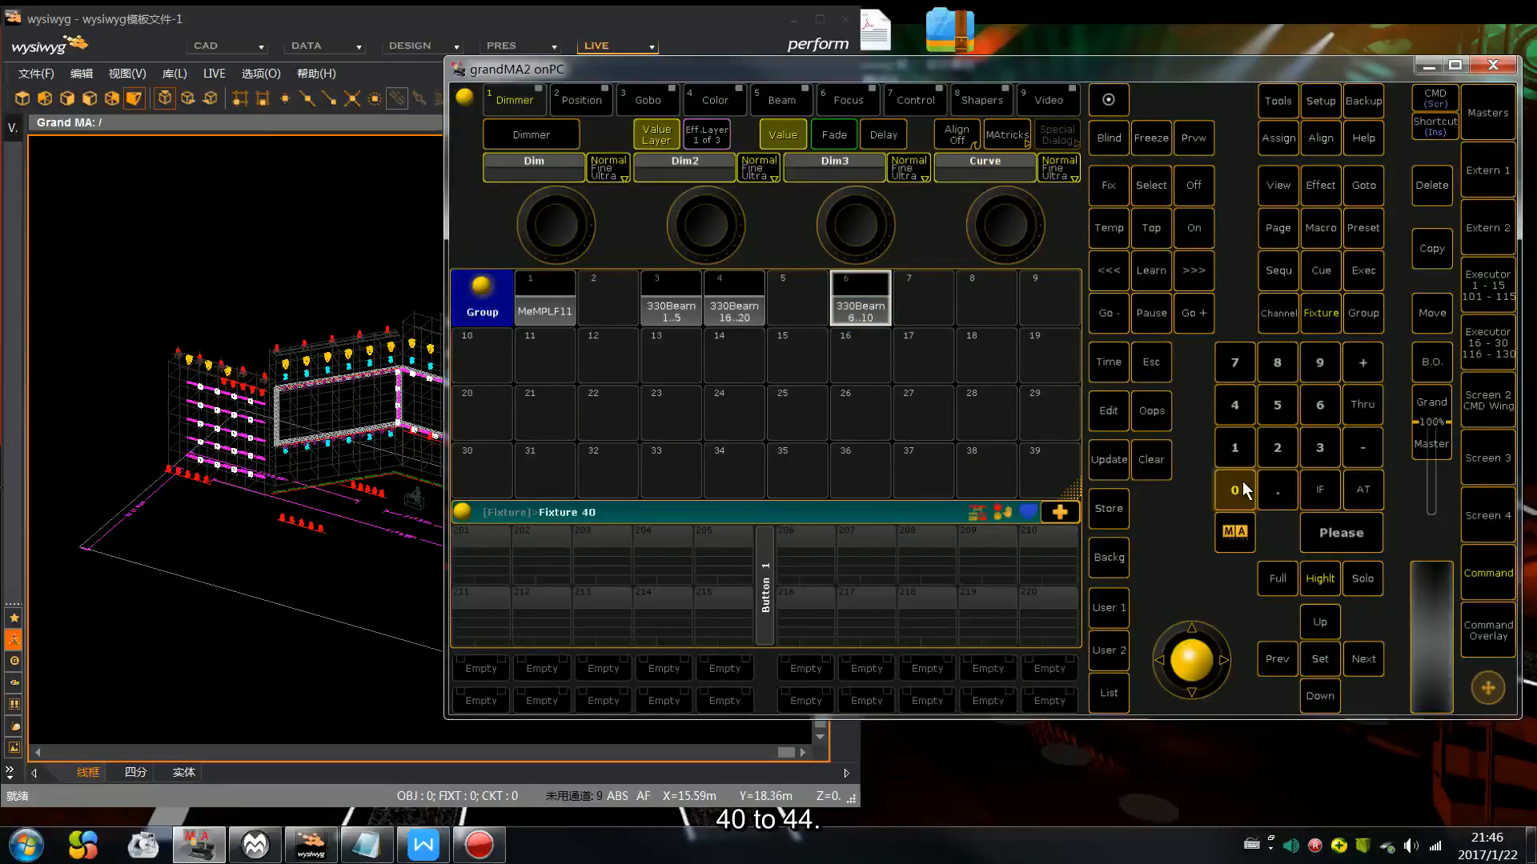
click(1360, 406)
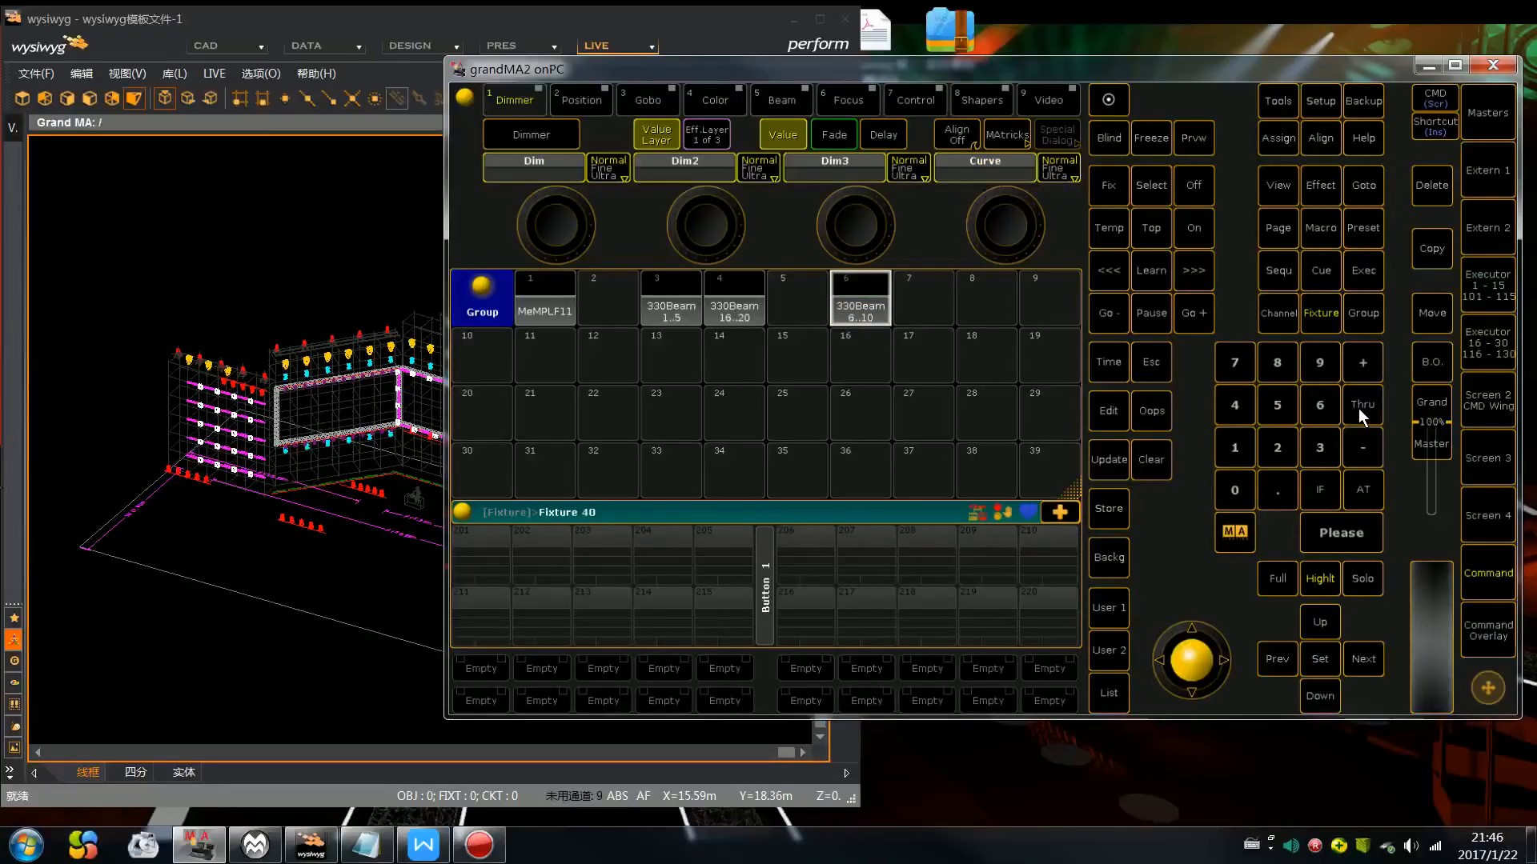
click(1334, 530)
click(1121, 507)
click(941, 315)
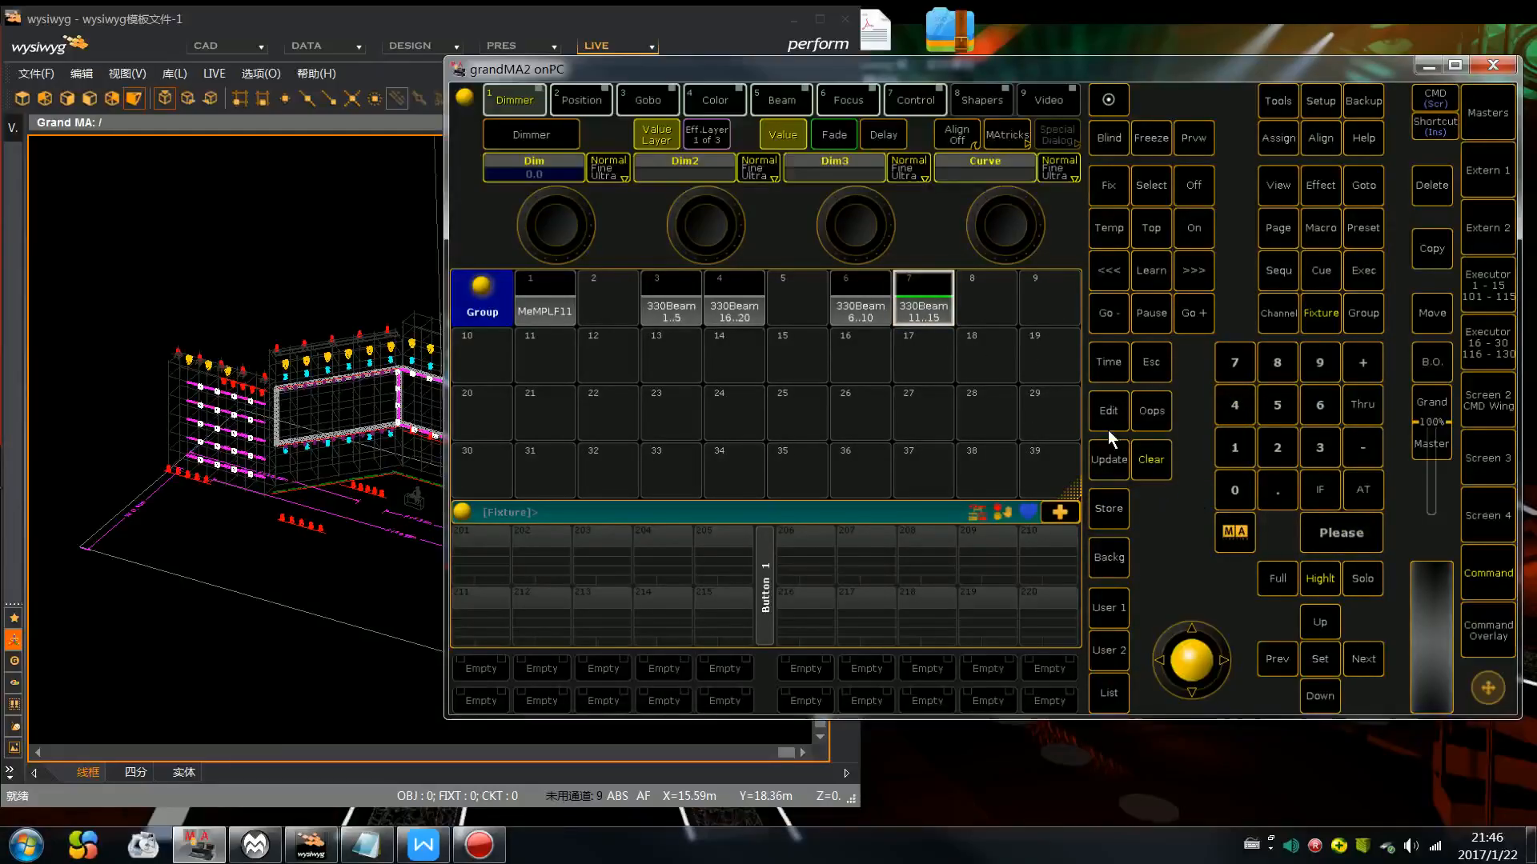
click(1149, 461)
Step: Select fixtures 60 Thru 64, store them as group 10, and clear the selection
click(1304, 421)
click(1364, 408)
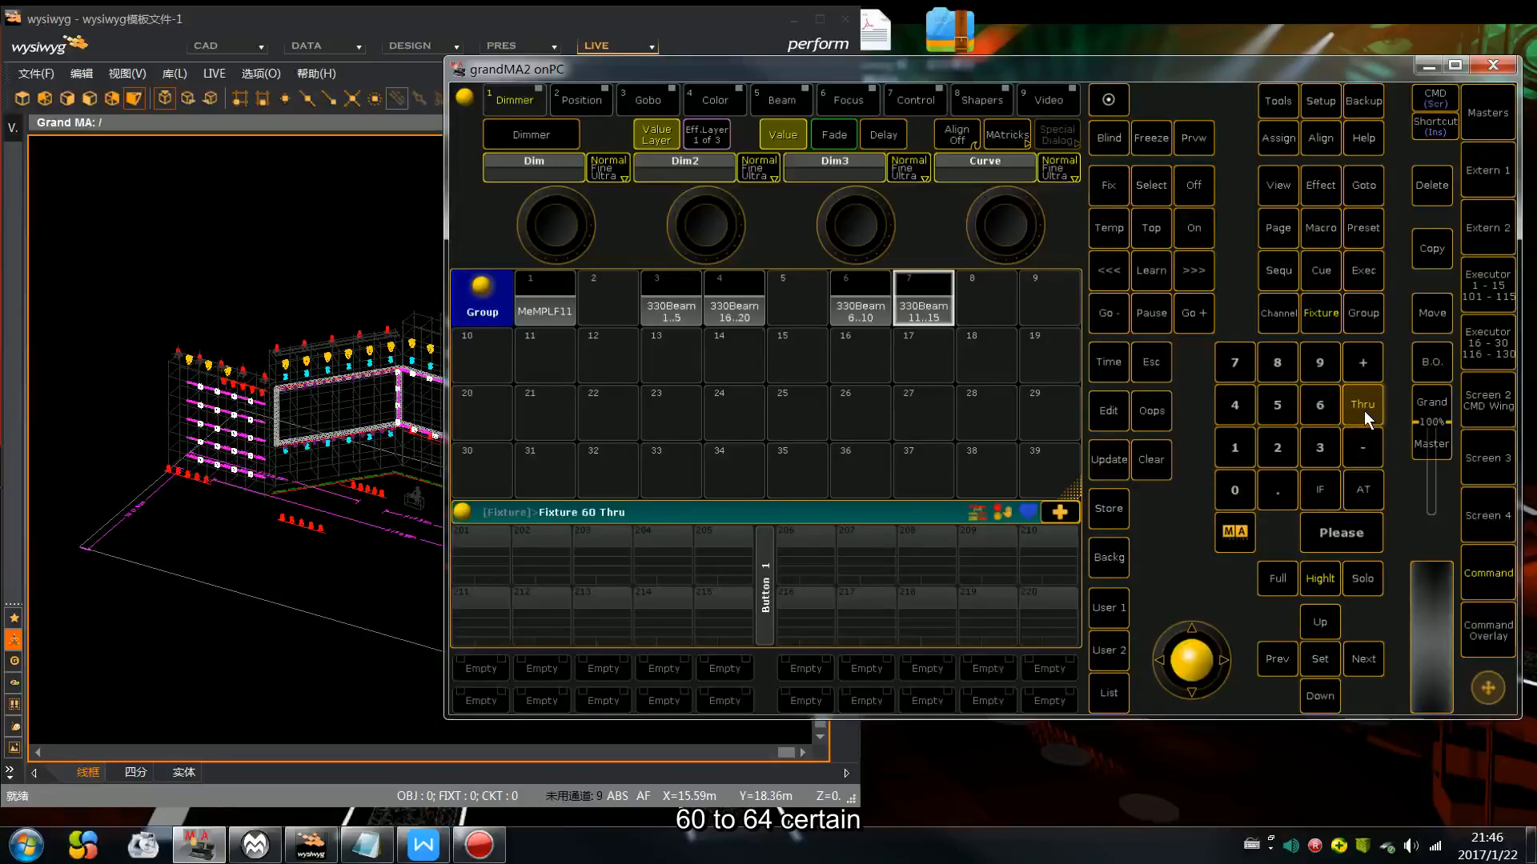
click(1342, 533)
click(1124, 512)
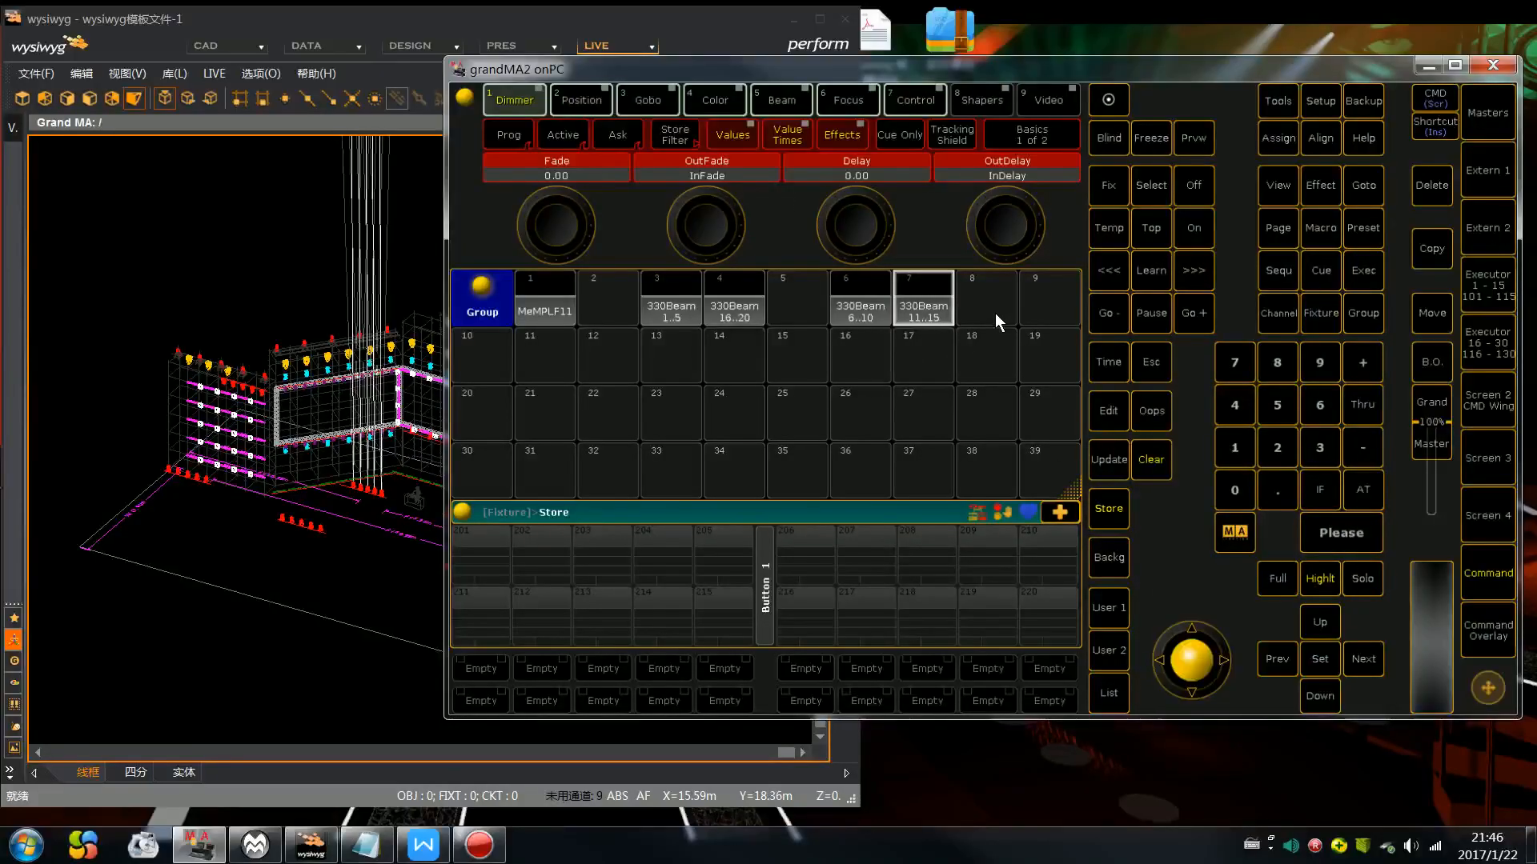
click(491, 357)
click(1151, 462)
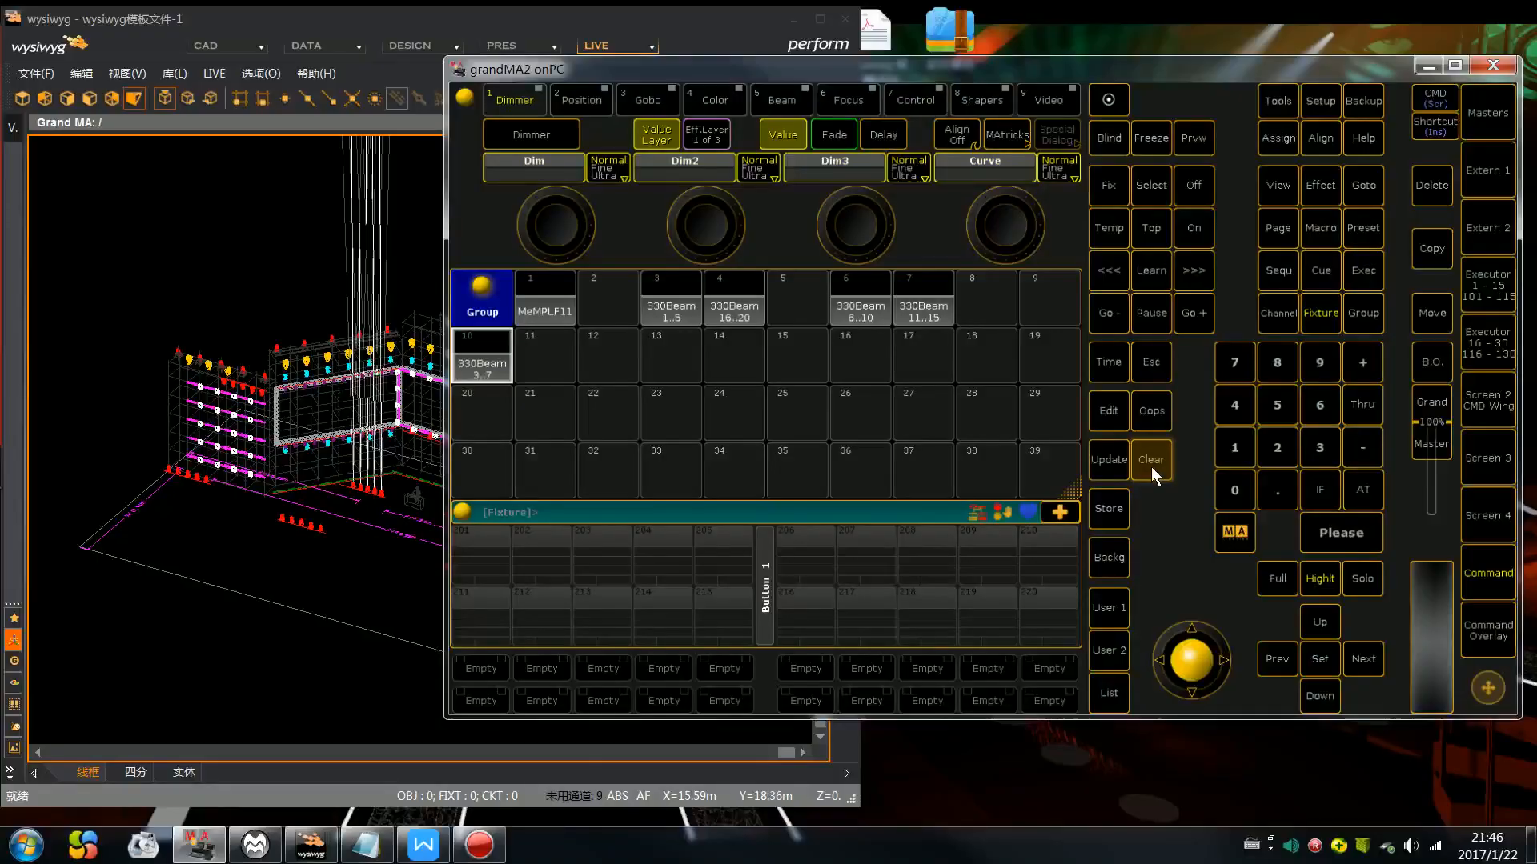
Step: Select fixtures 65 Thru 69 and store them as group 11
click(1317, 405)
click(1361, 402)
click(1322, 363)
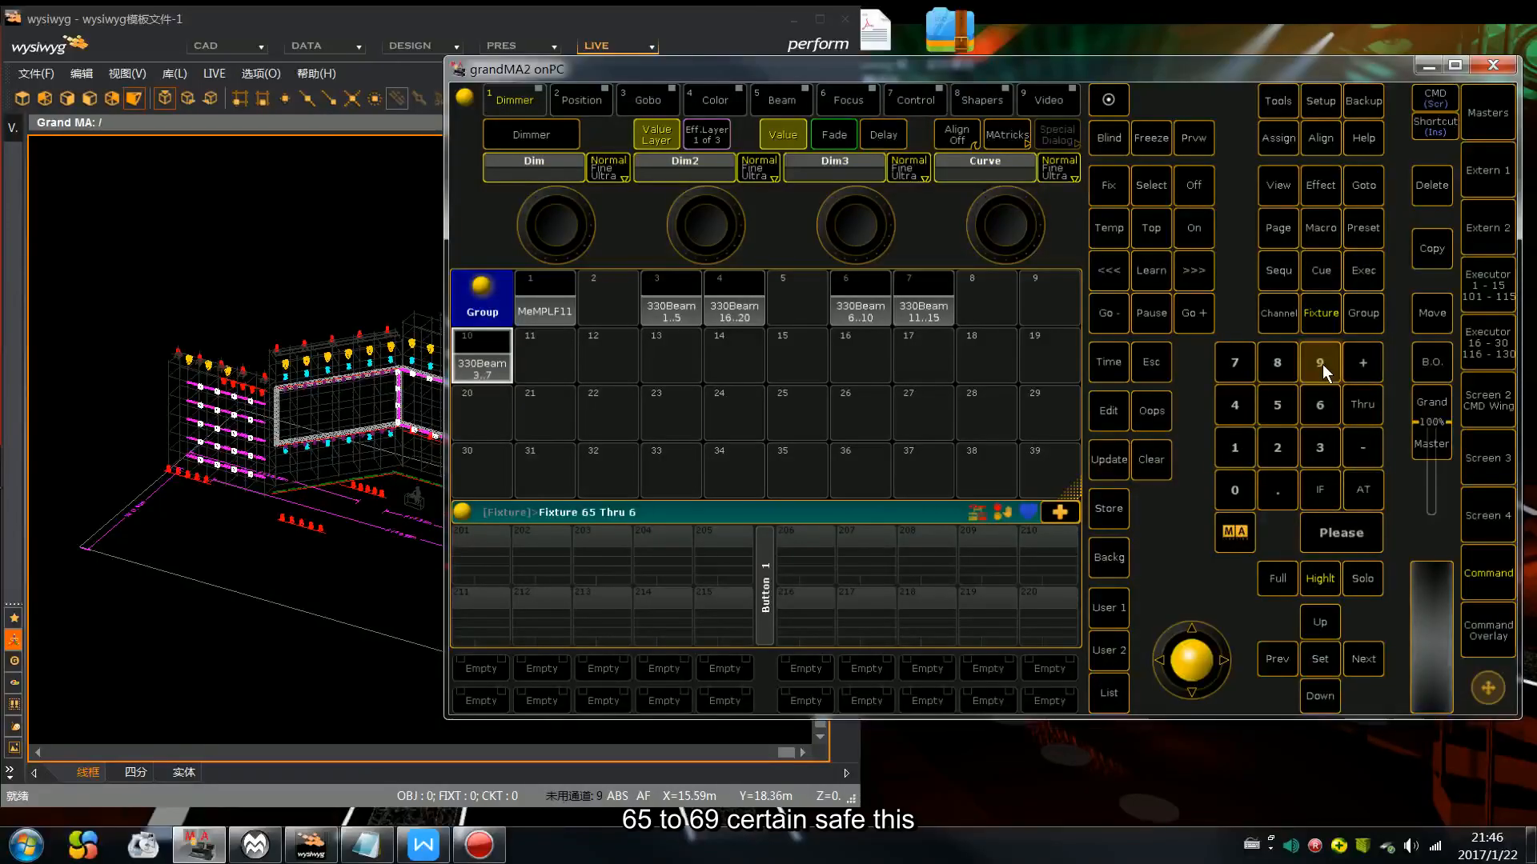
click(1341, 531)
click(1111, 507)
click(540, 360)
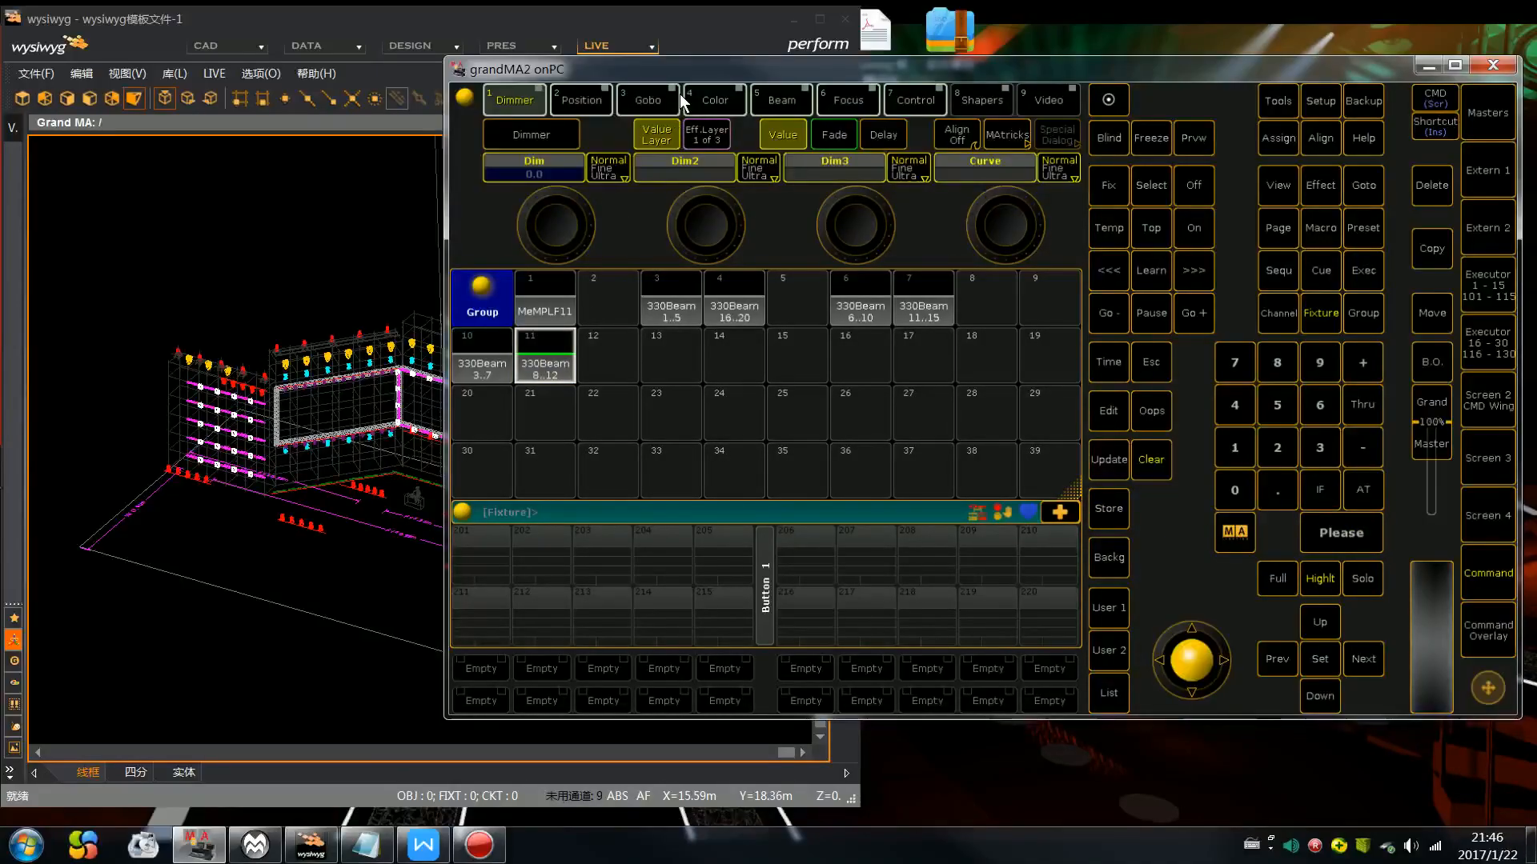
Step: Arrange the wysiwyg and grandMA2 onPC windows side by side so the whole rig and the group pool can both be seen
drag(689, 69, 843, 79)
drag(544, 17, 460, 27)
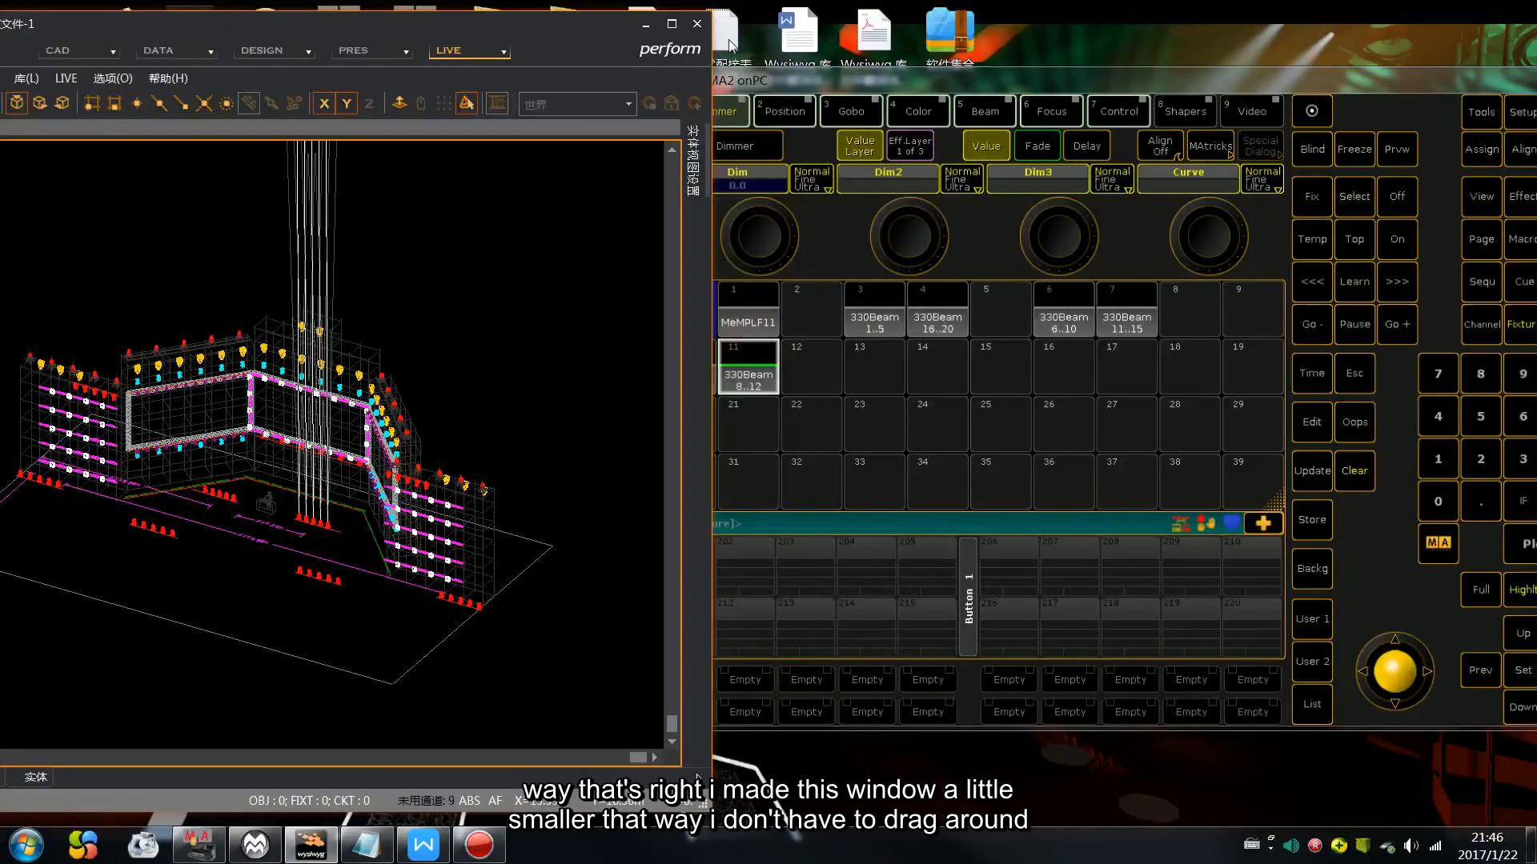
drag(828, 80, 699, 81)
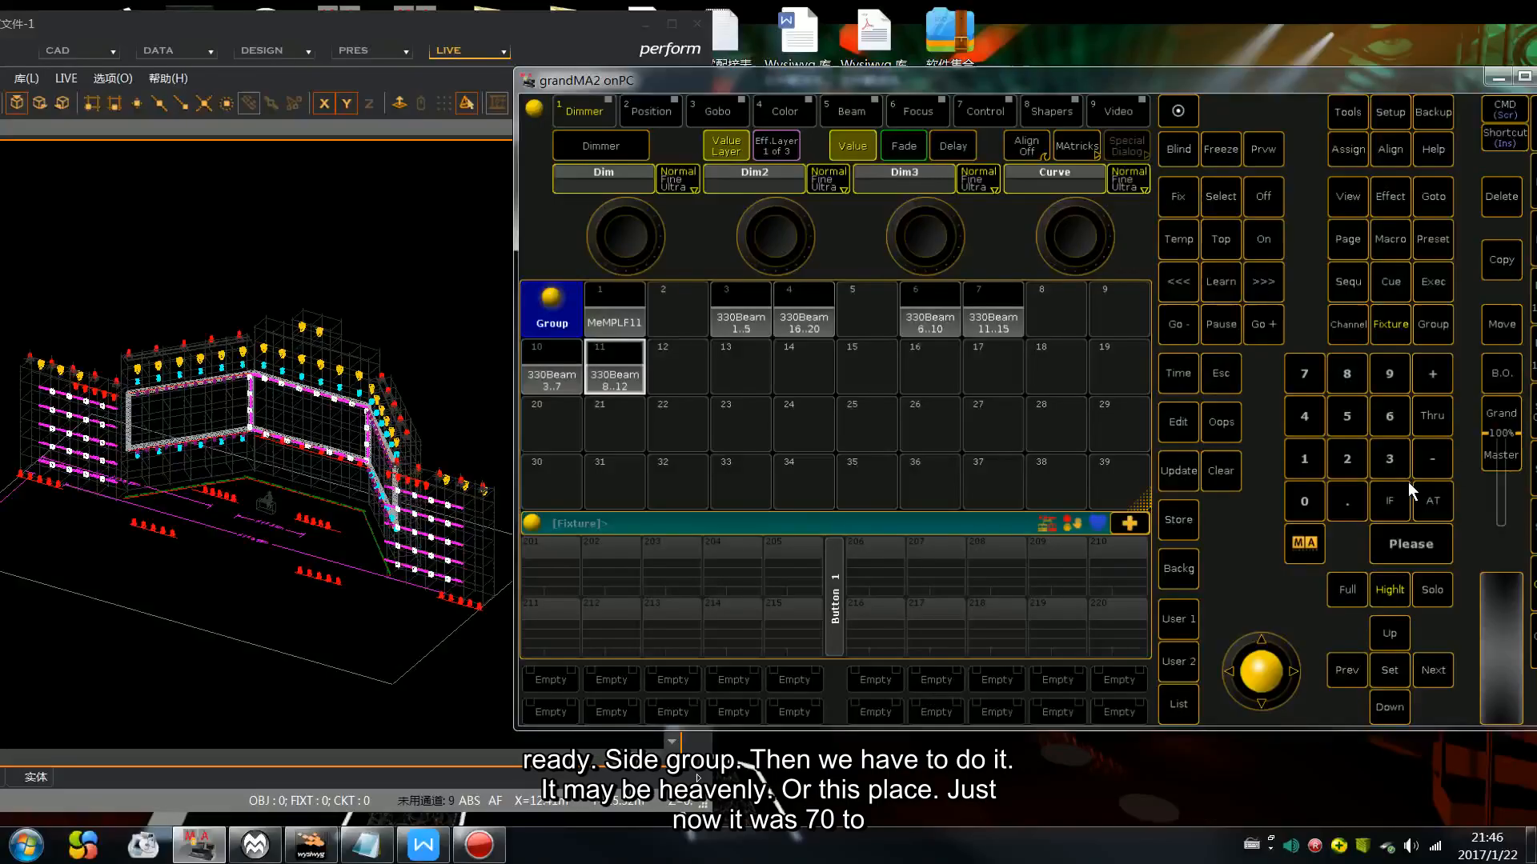
Step: Select fixtures 70 Thru 75, store them as group 13, and clear the selection
click(1299, 380)
click(1297, 502)
click(1432, 424)
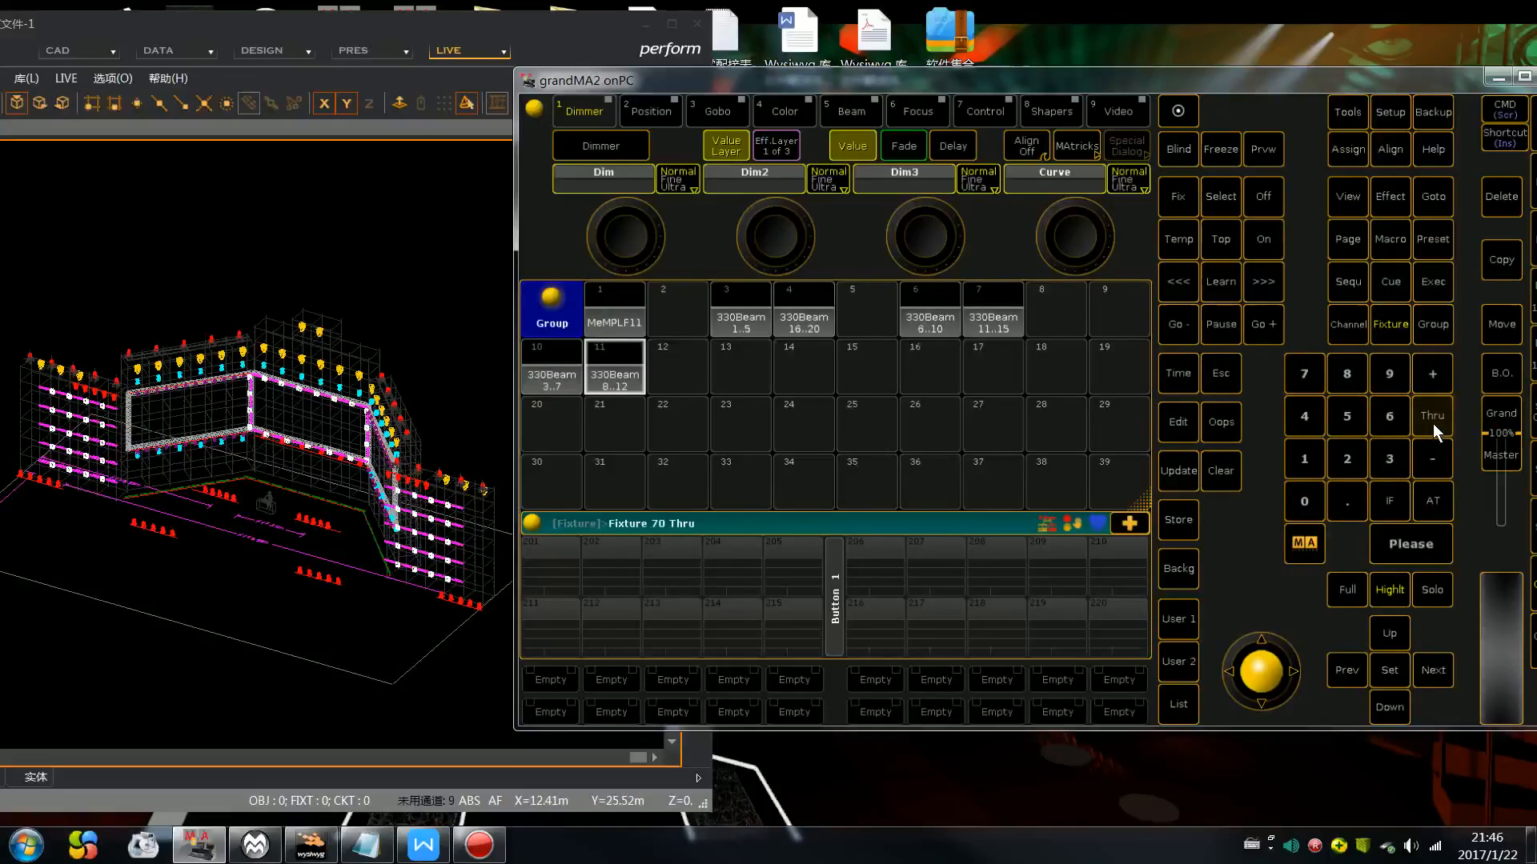
click(1306, 376)
click(1344, 412)
click(1400, 549)
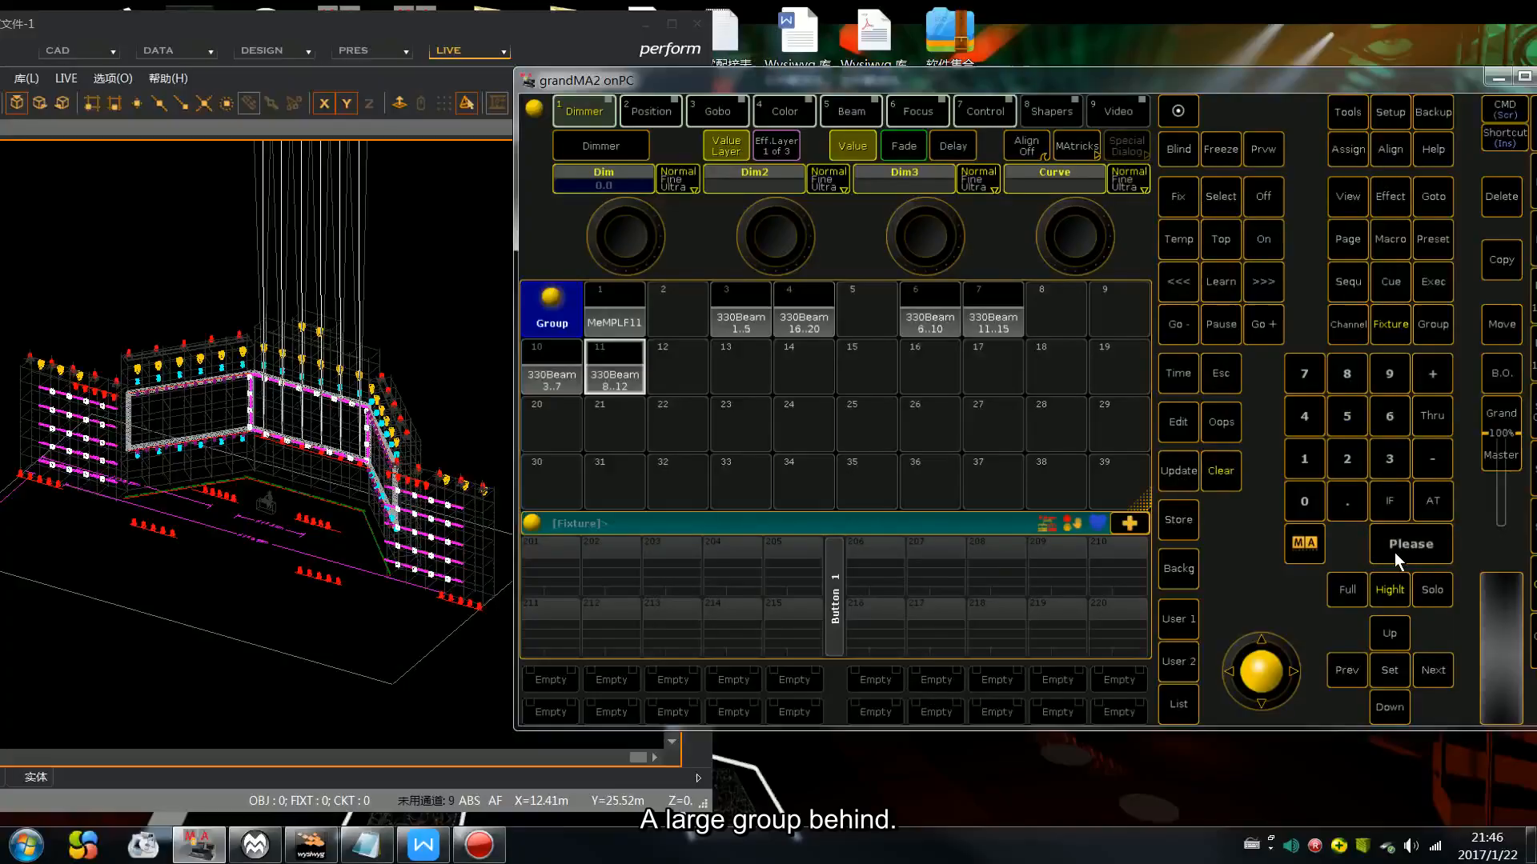
click(1178, 519)
click(741, 370)
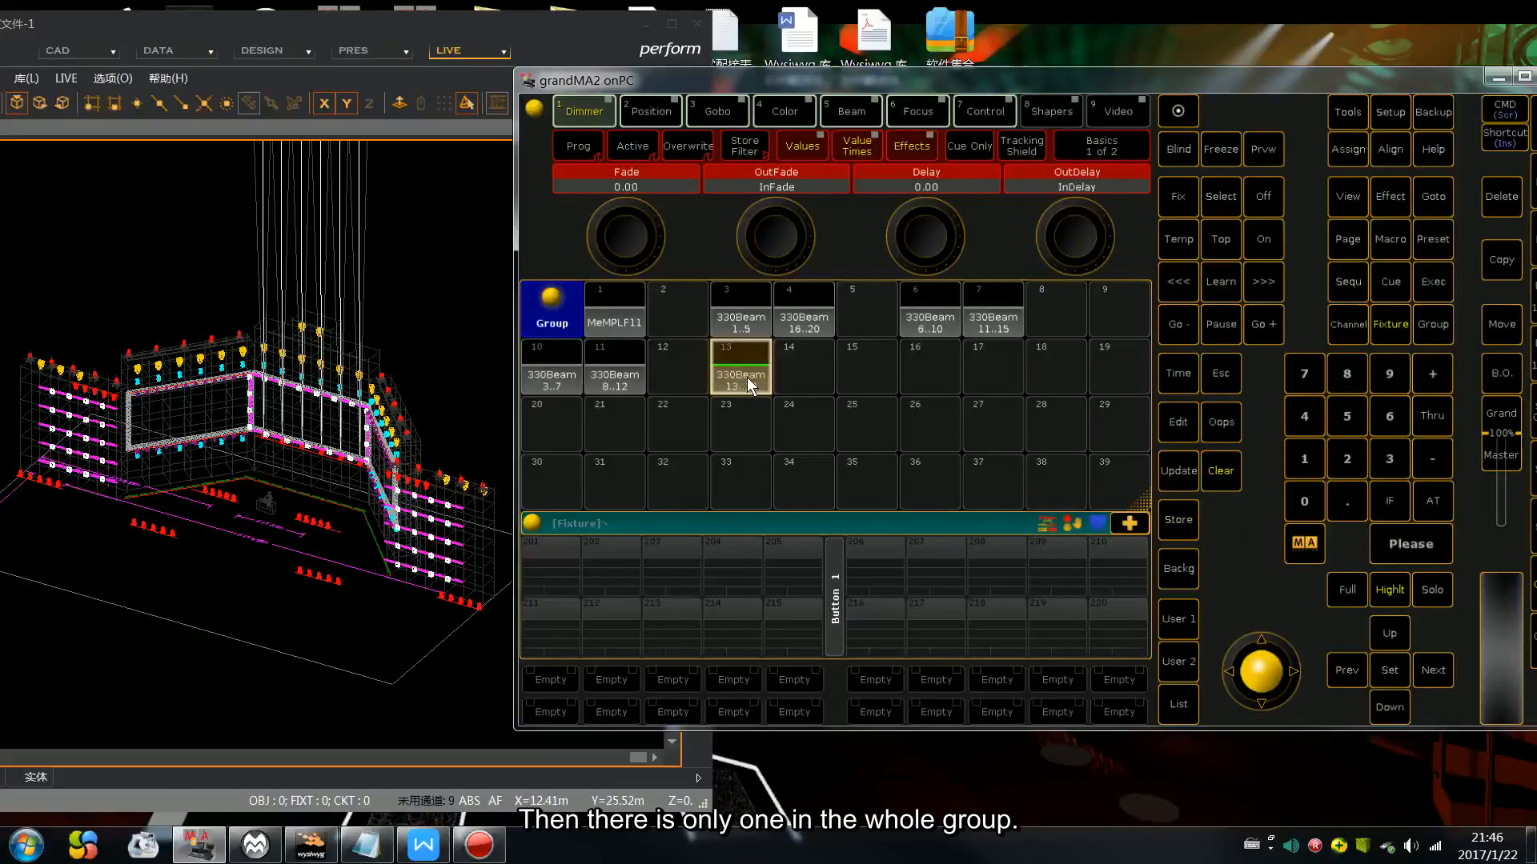
click(1231, 469)
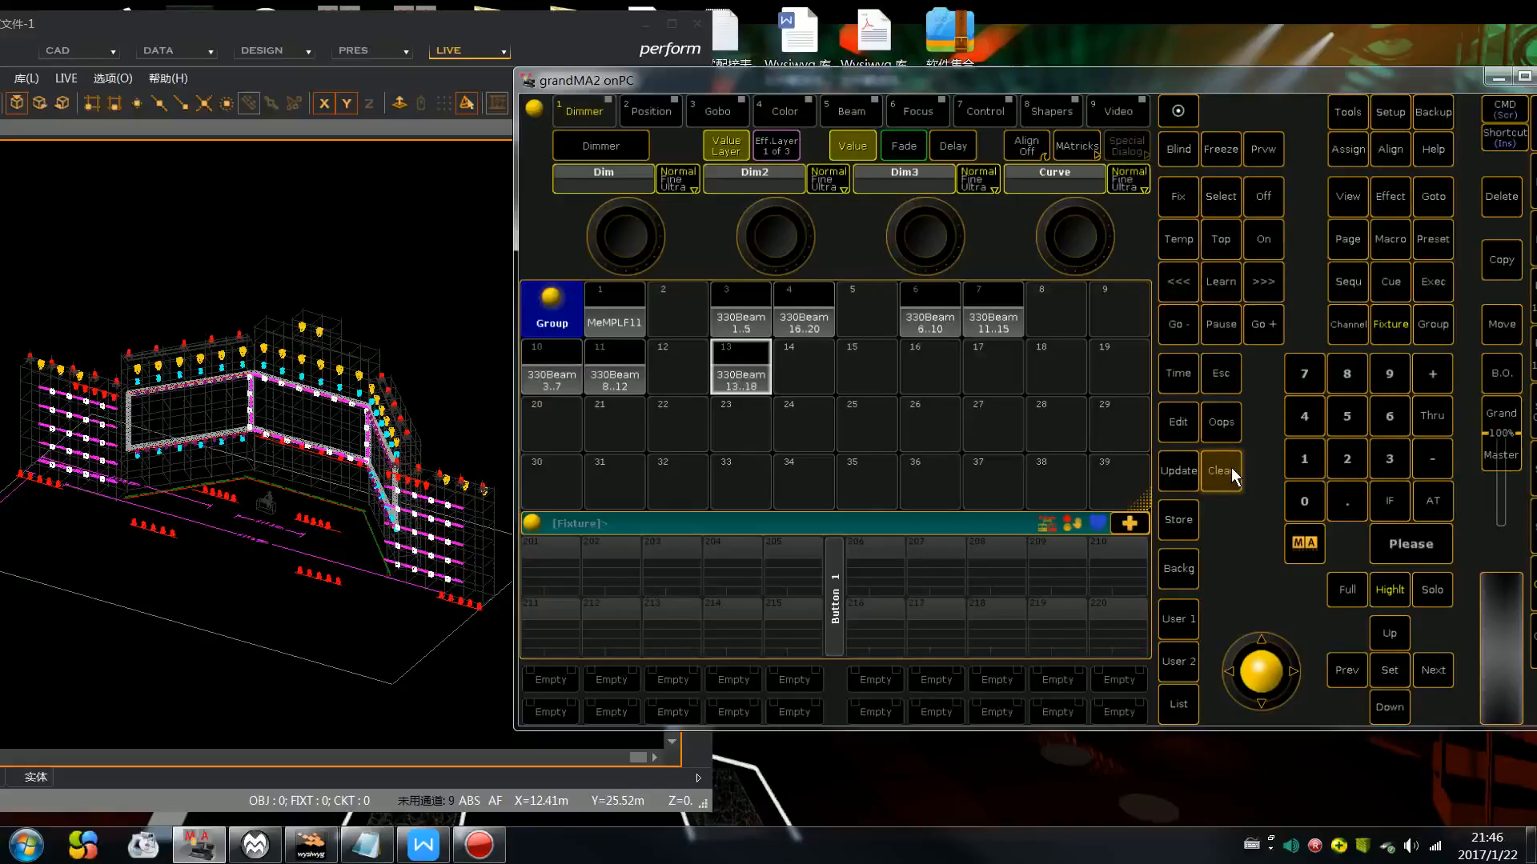
Step: Select fixtures 50 Thru 54, store them as group 15, and clear the selection
click(1344, 423)
click(1304, 500)
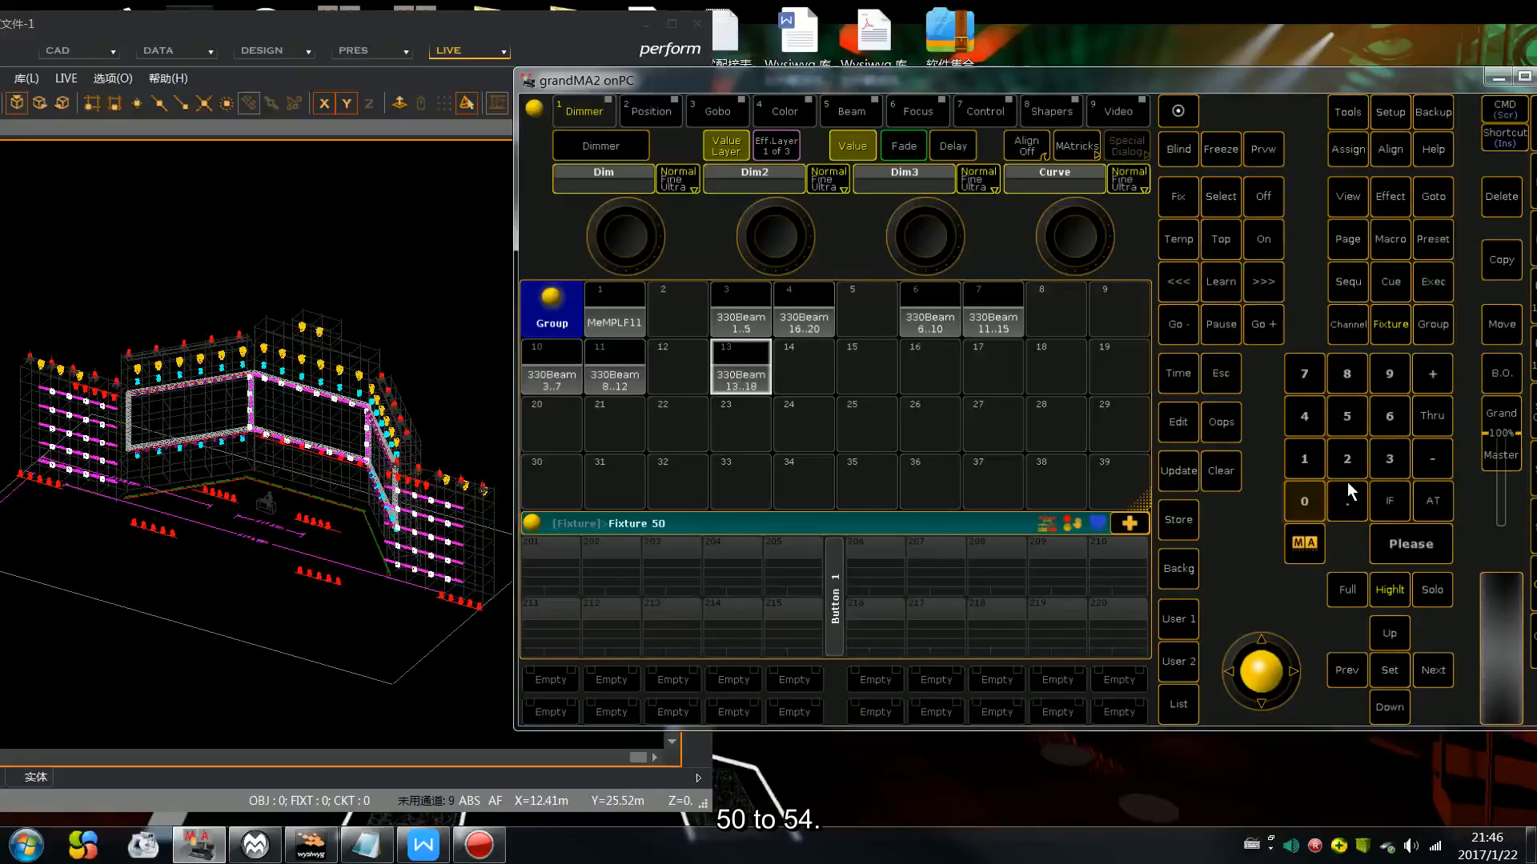
click(1437, 415)
click(1347, 419)
click(1309, 411)
click(1414, 551)
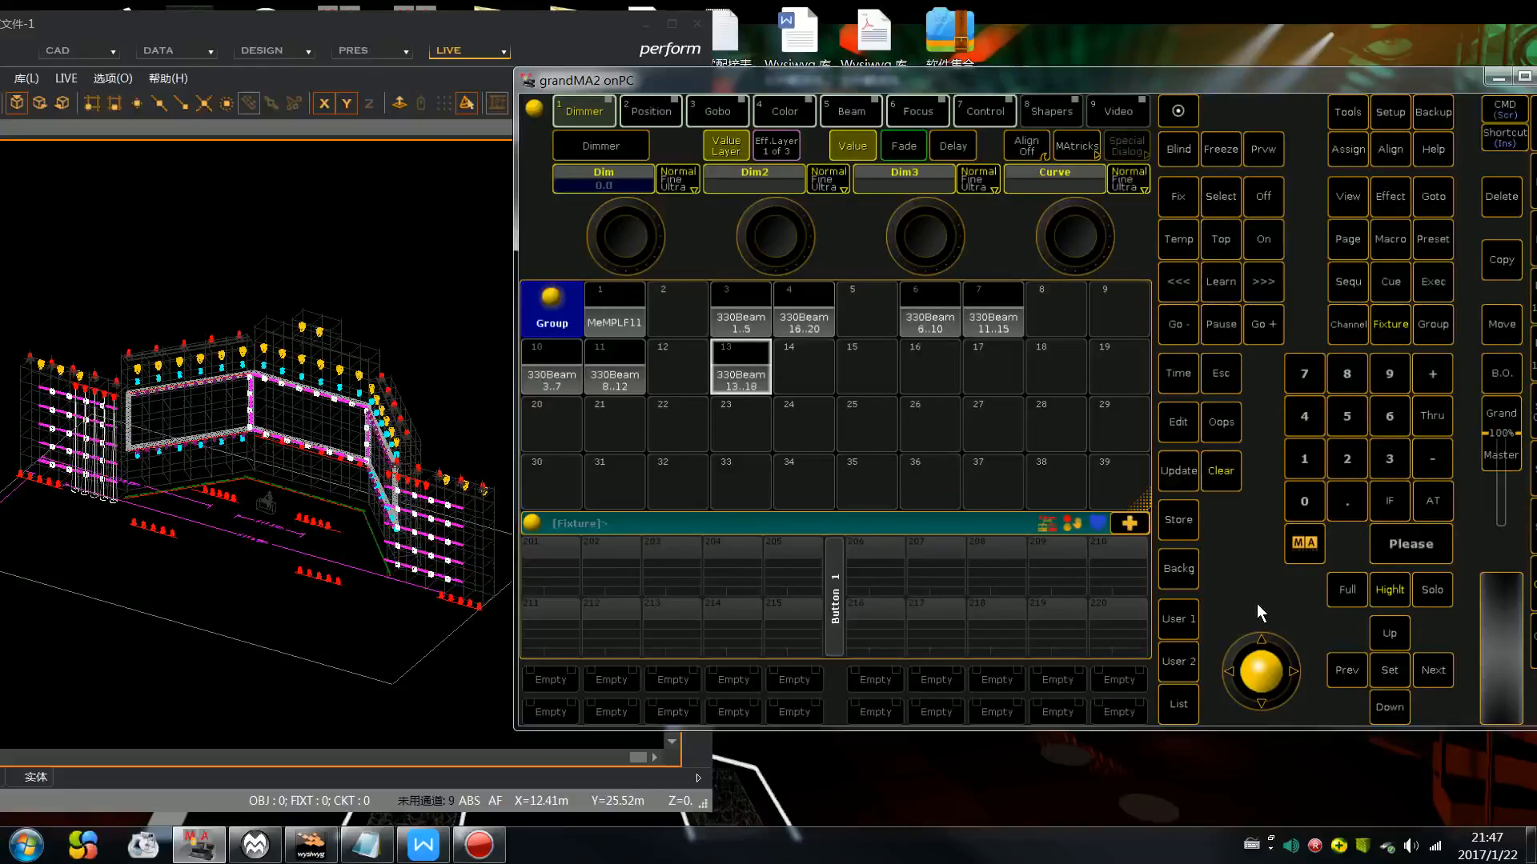
click(1183, 526)
click(890, 385)
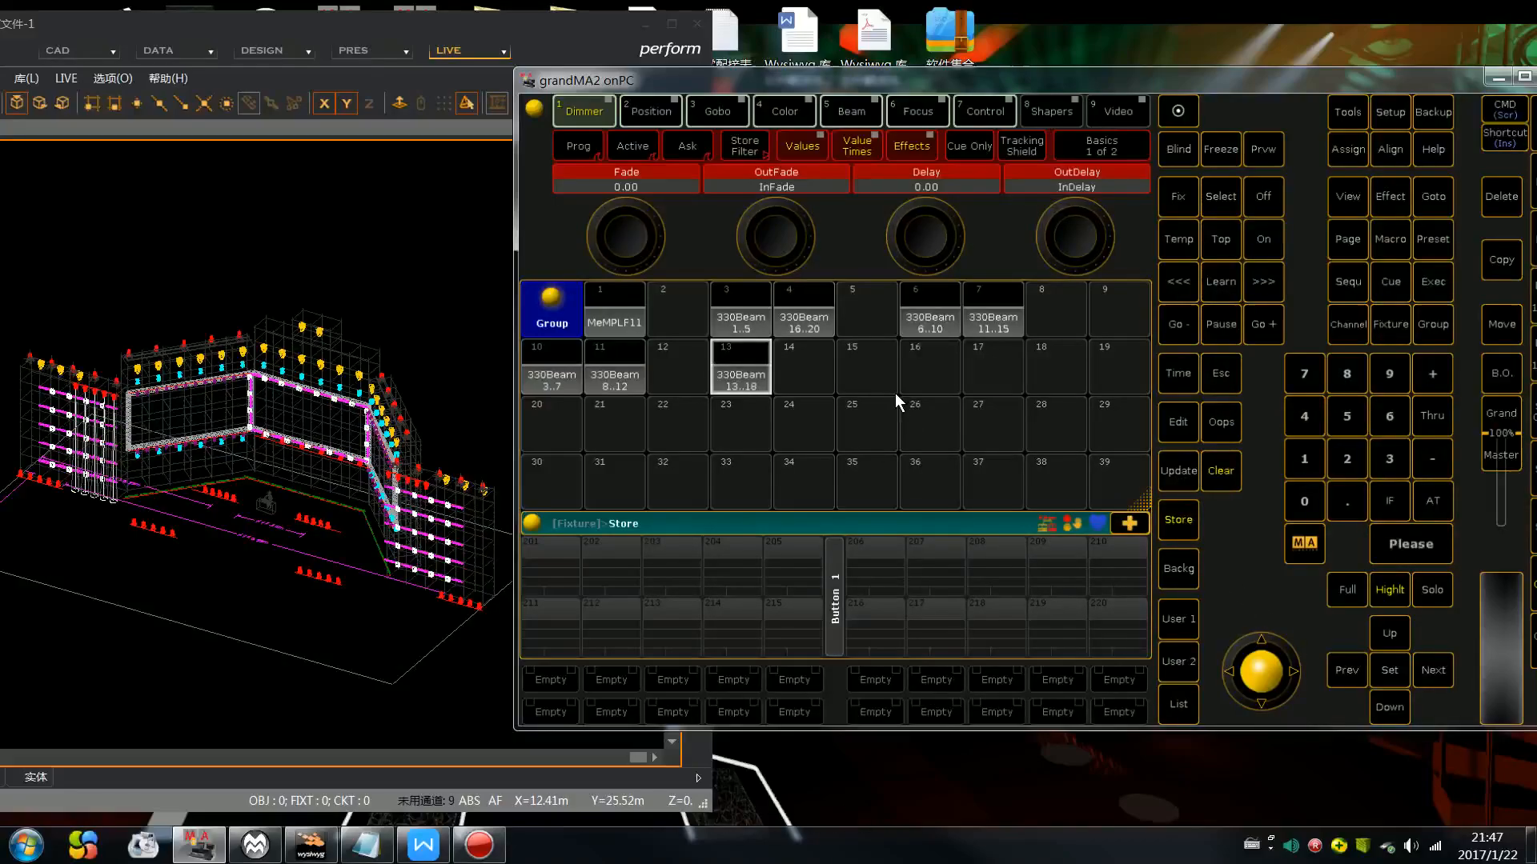
click(1223, 477)
Step: Select fixtures 55 Thru 59, store them as group 16, and clear the selection
click(1346, 418)
click(1346, 418)
click(1433, 416)
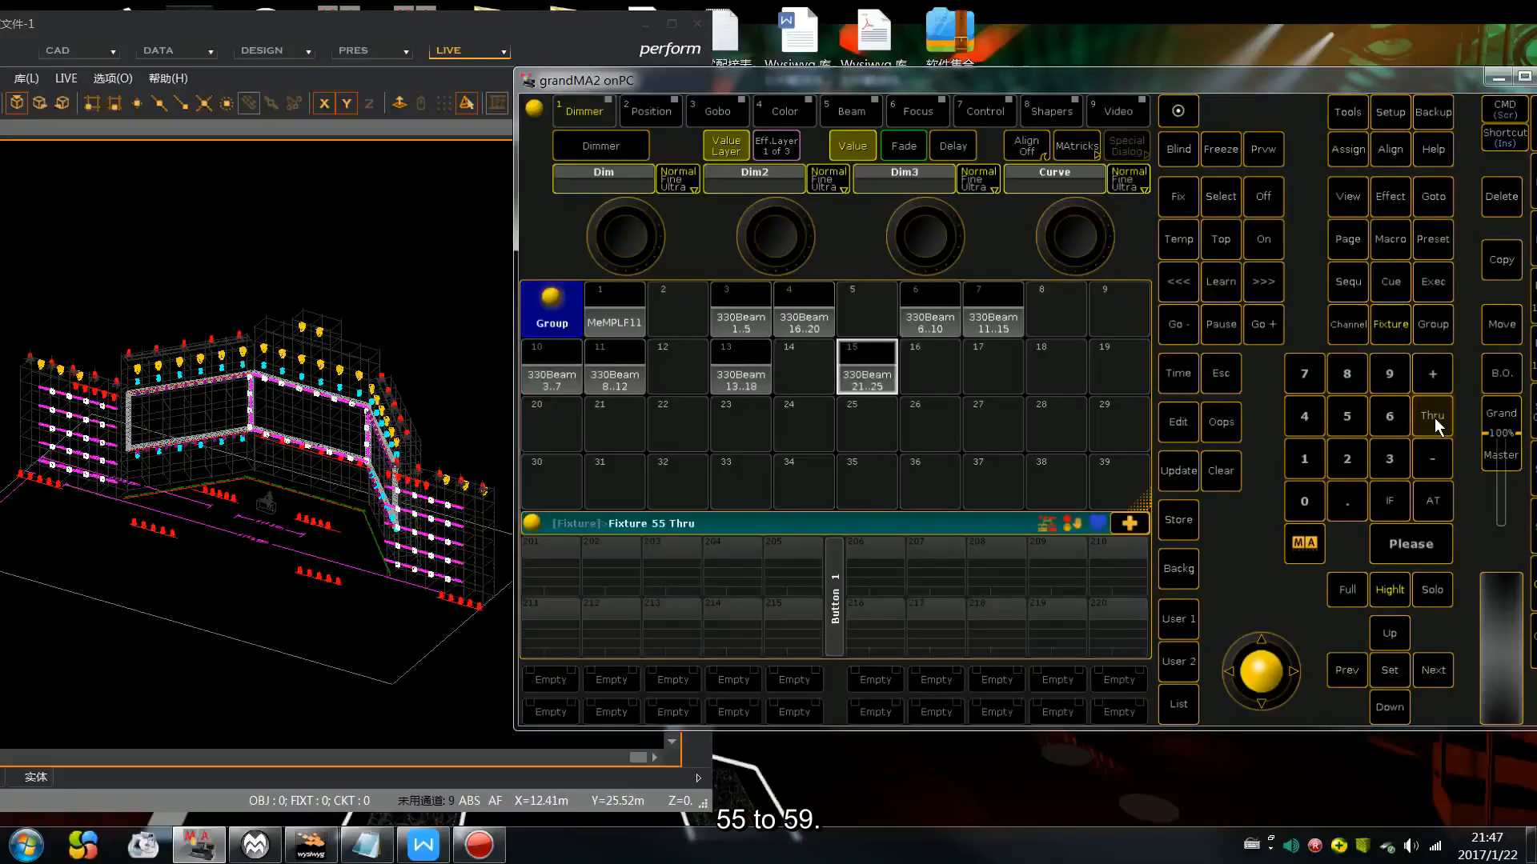
click(1352, 412)
click(1390, 371)
click(1412, 543)
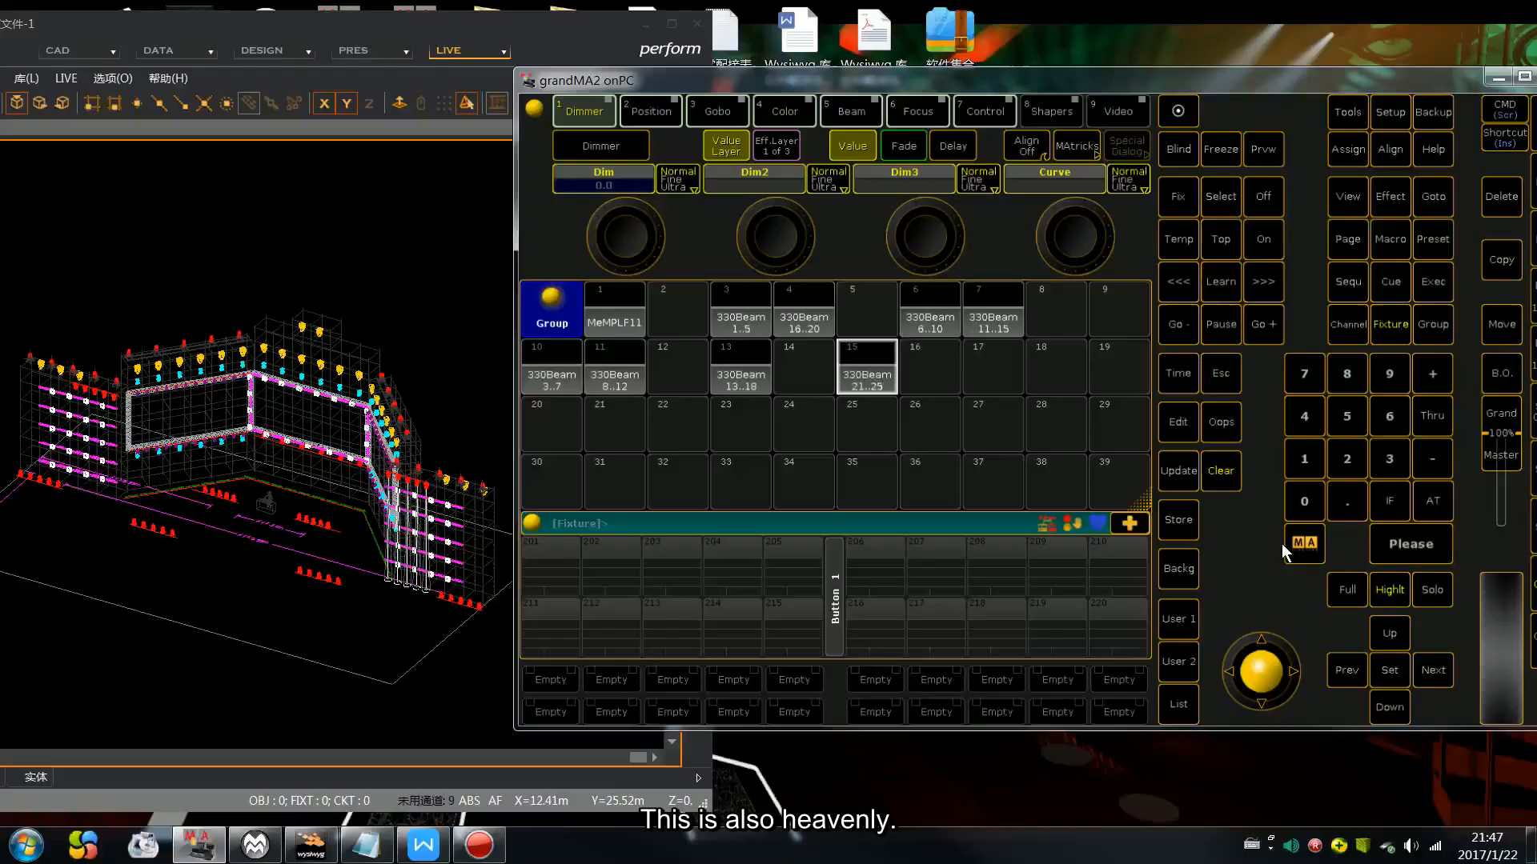
click(1183, 516)
click(937, 372)
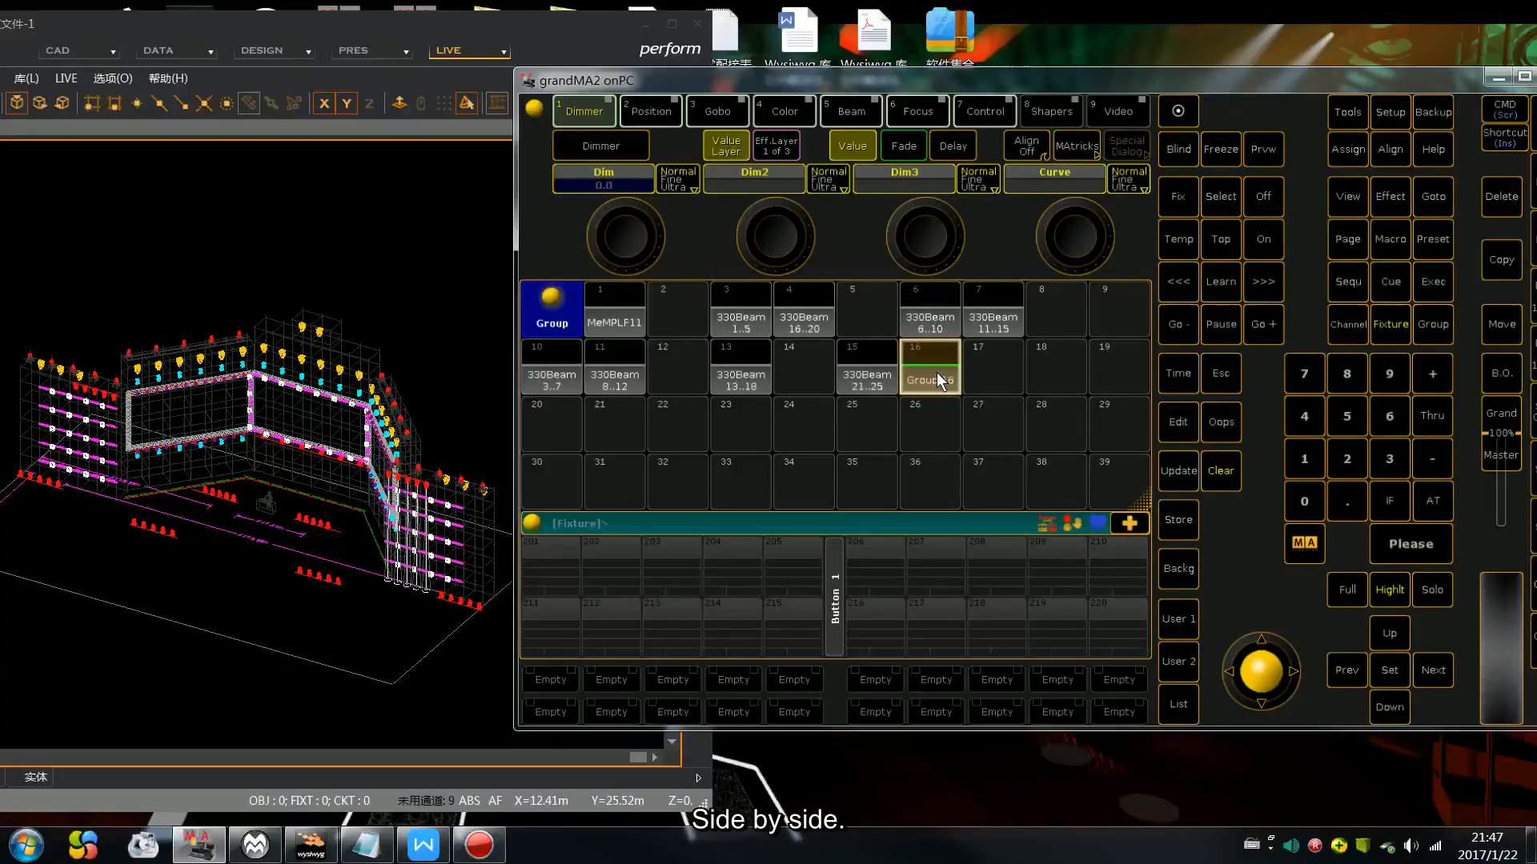
click(1217, 475)
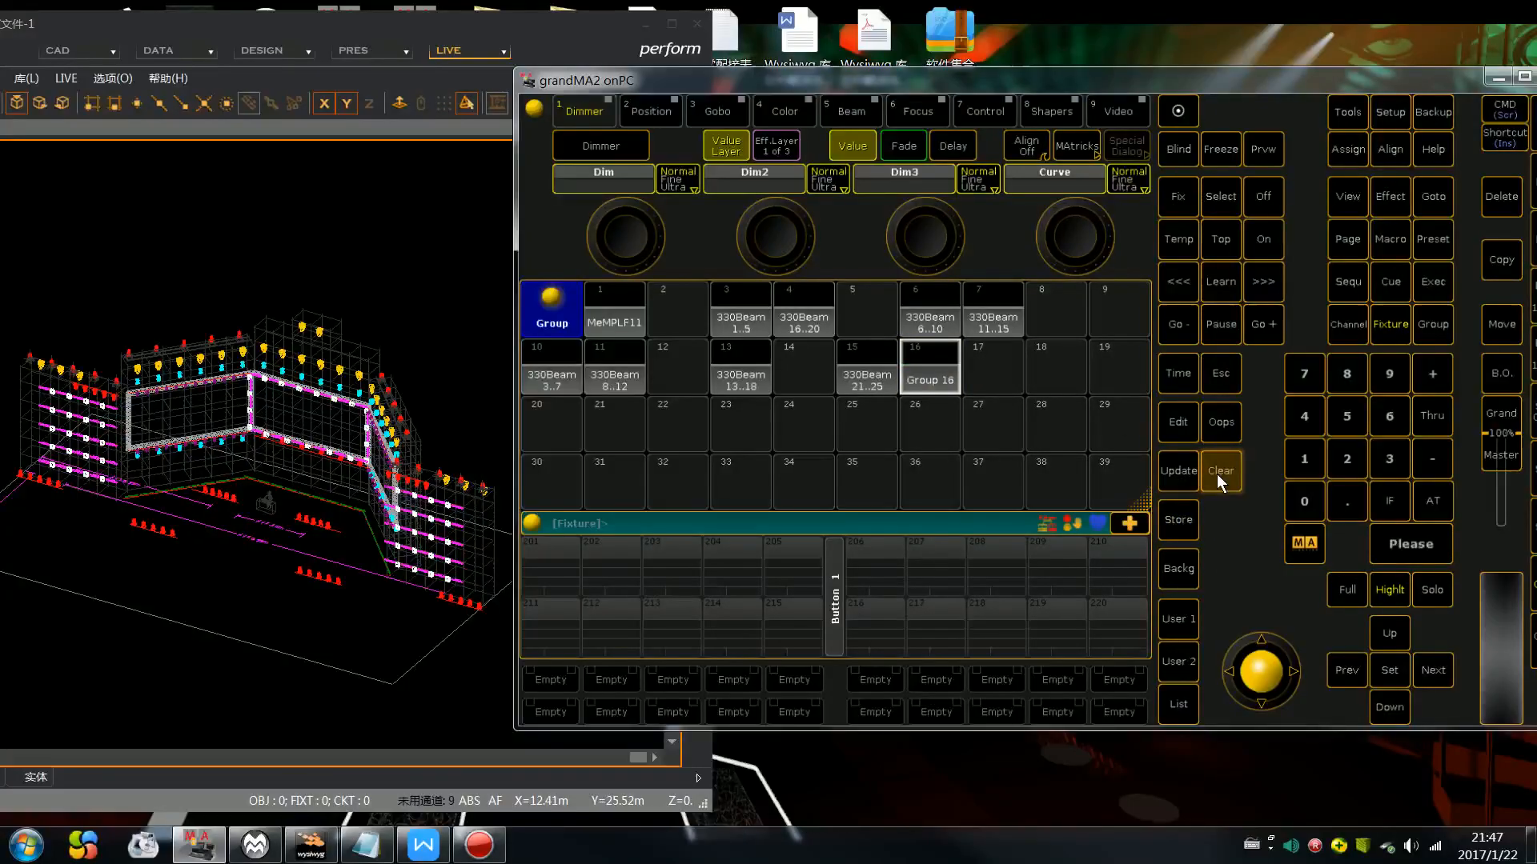
Step: Select fixtures 345 Thru 349, store them as group 18, and clear the selection
click(1373, 455)
click(1345, 417)
click(1434, 418)
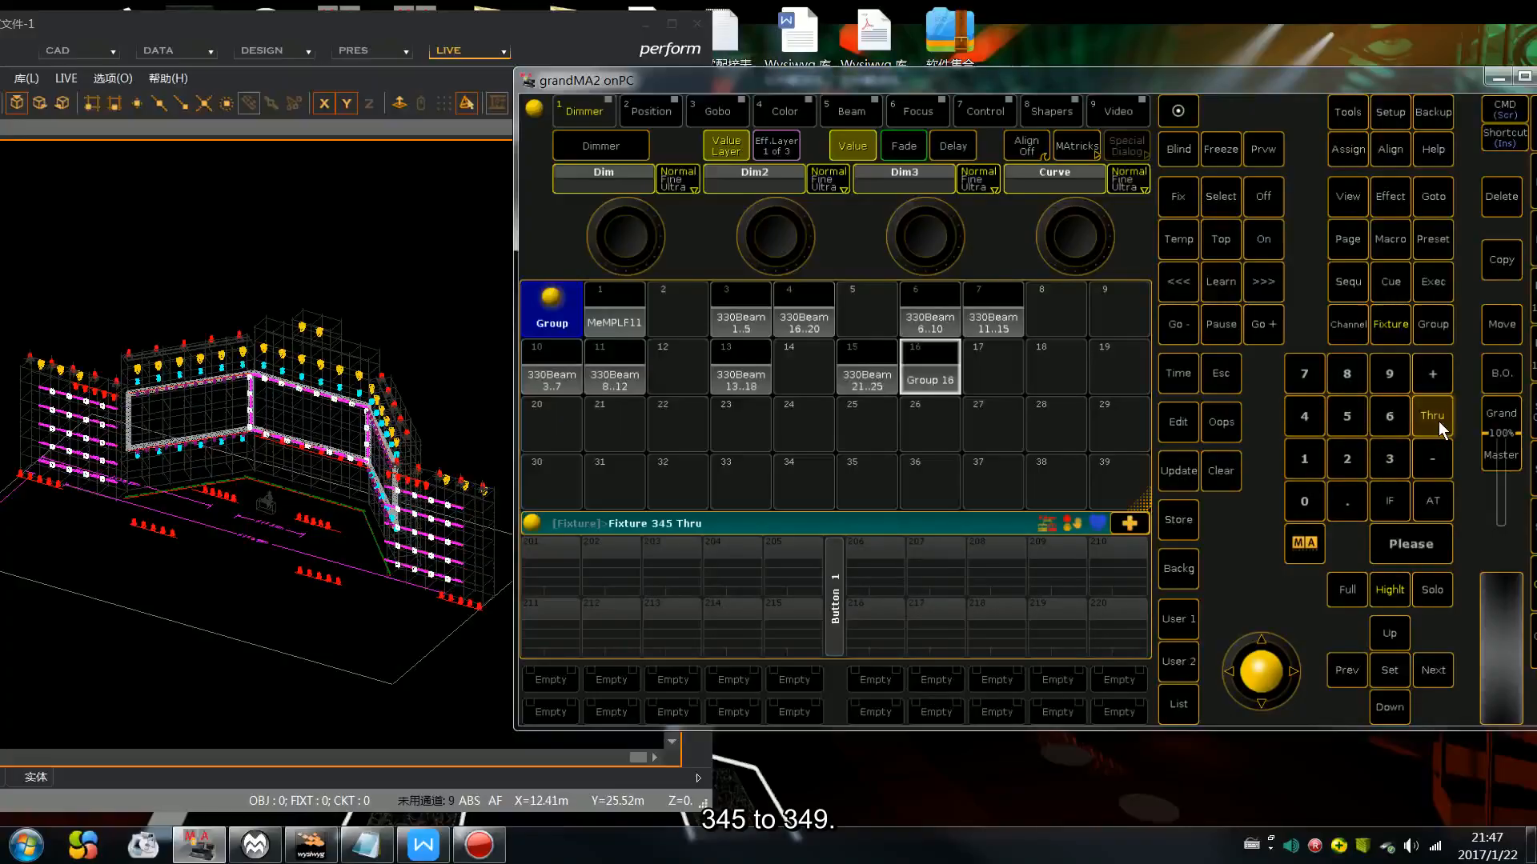
click(1304, 416)
click(1384, 380)
click(1408, 538)
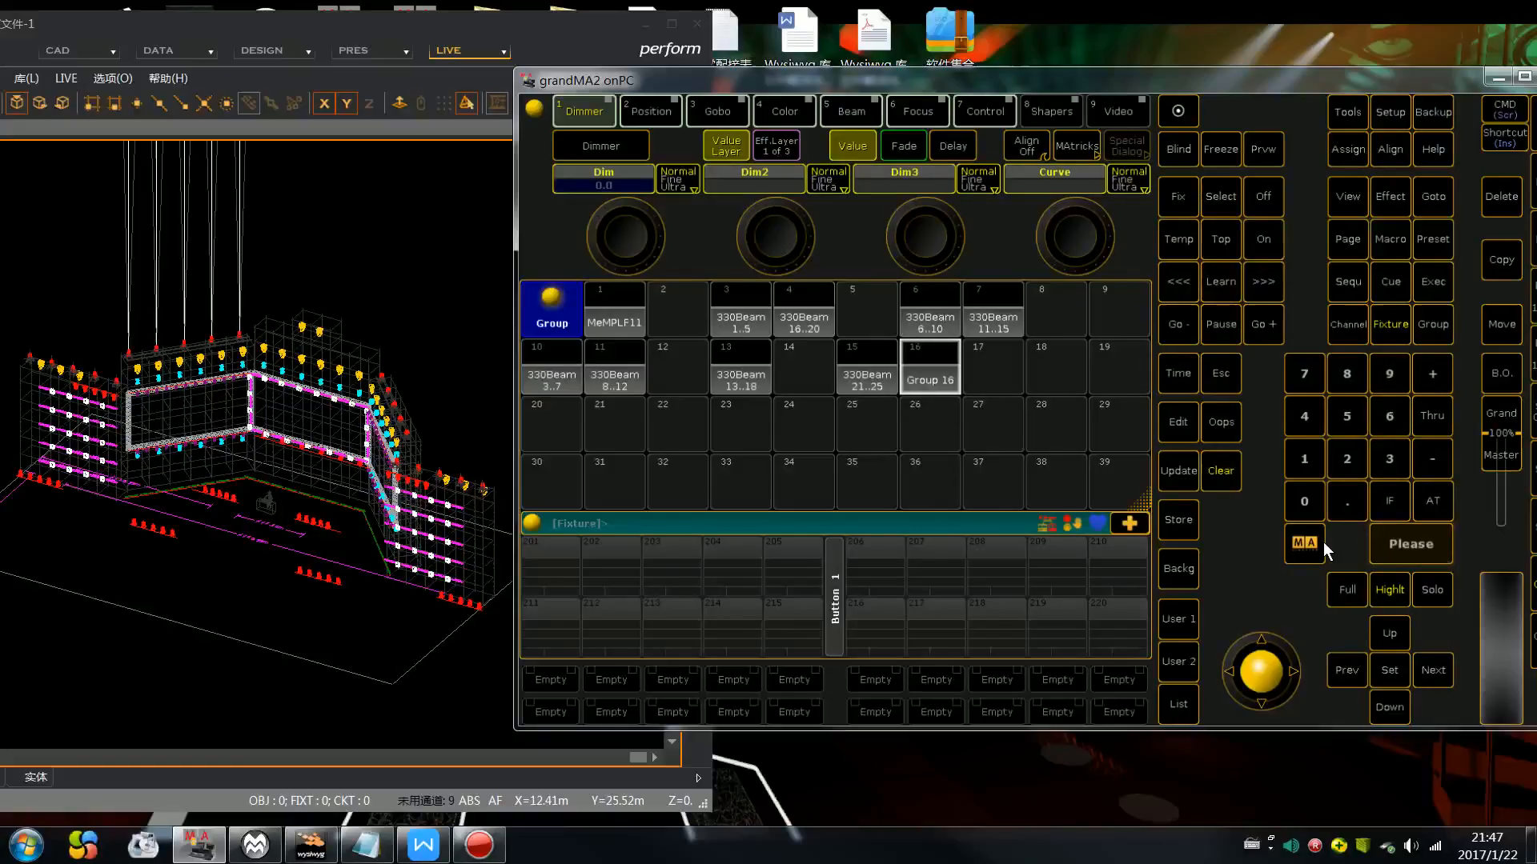
click(1178, 521)
click(1057, 368)
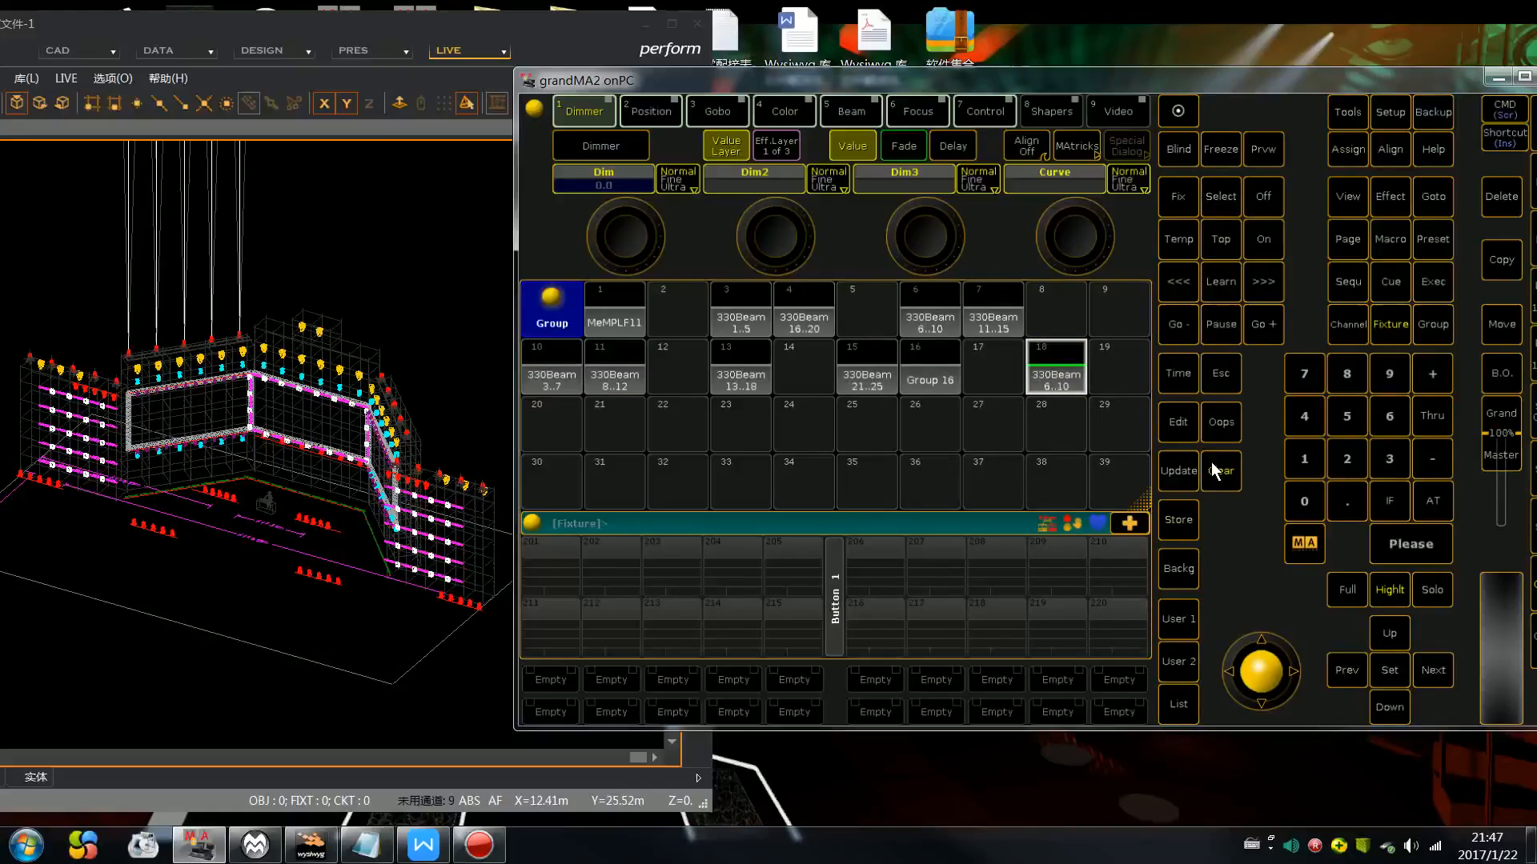
click(1218, 472)
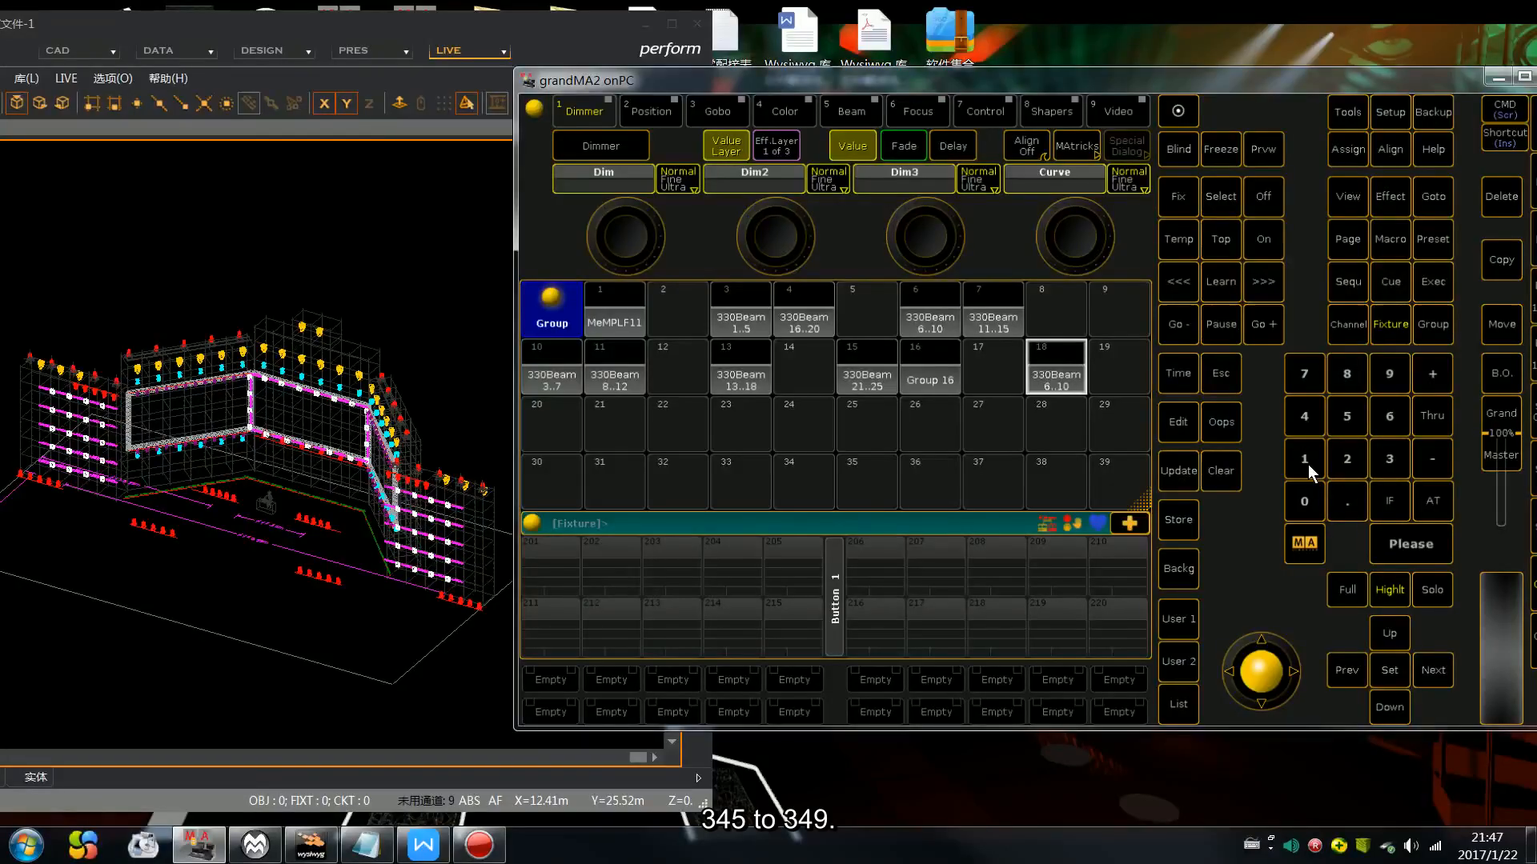
Step: Select fixtures 350 Thru 354, store them as group 19, and clear the selection
click(1378, 462)
click(1354, 426)
click(1433, 416)
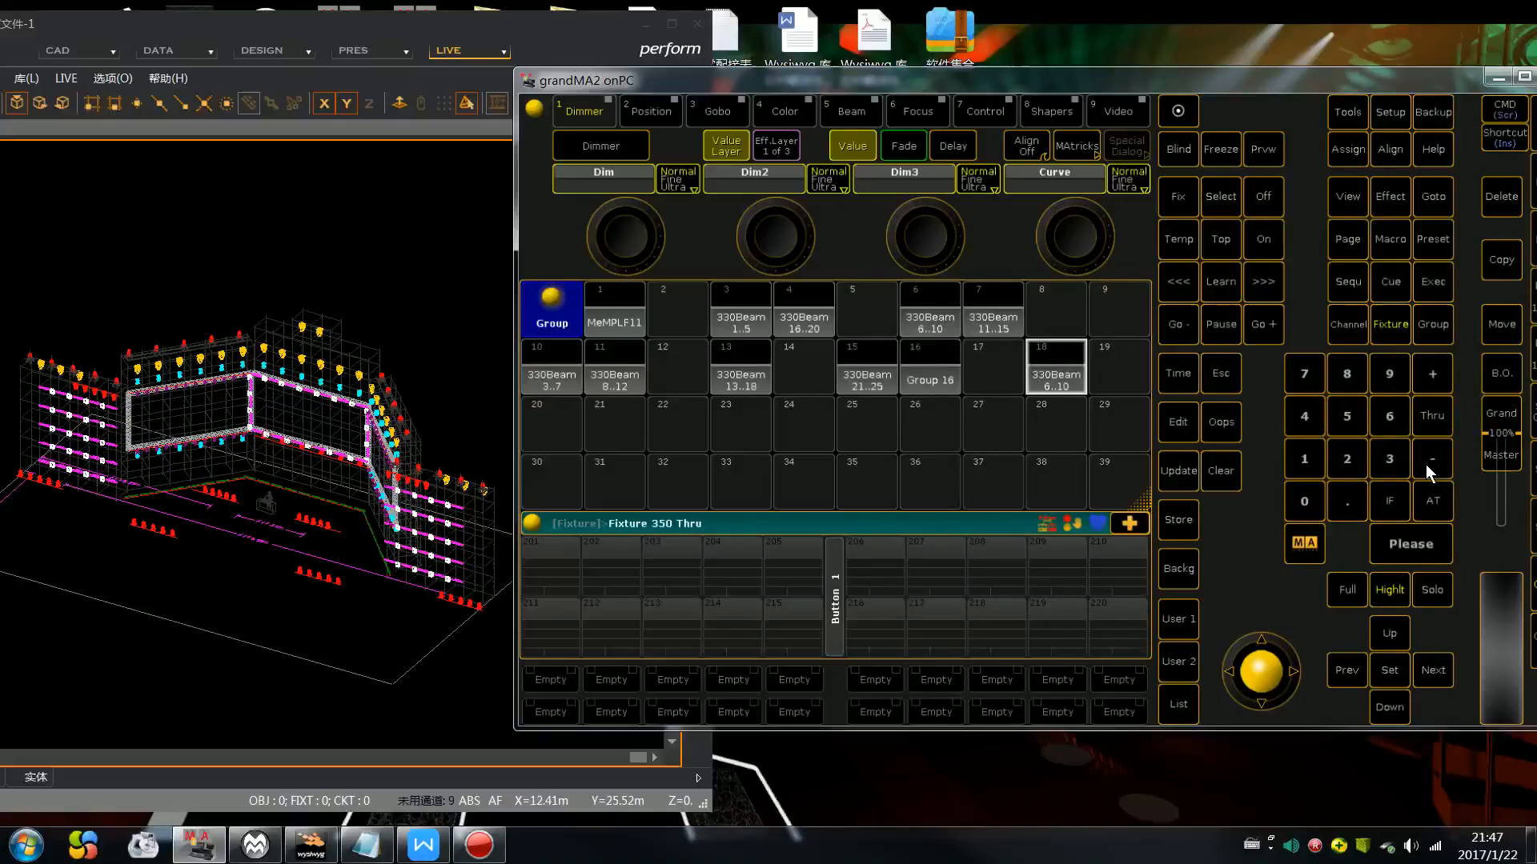
click(1389, 458)
click(1352, 423)
click(1410, 548)
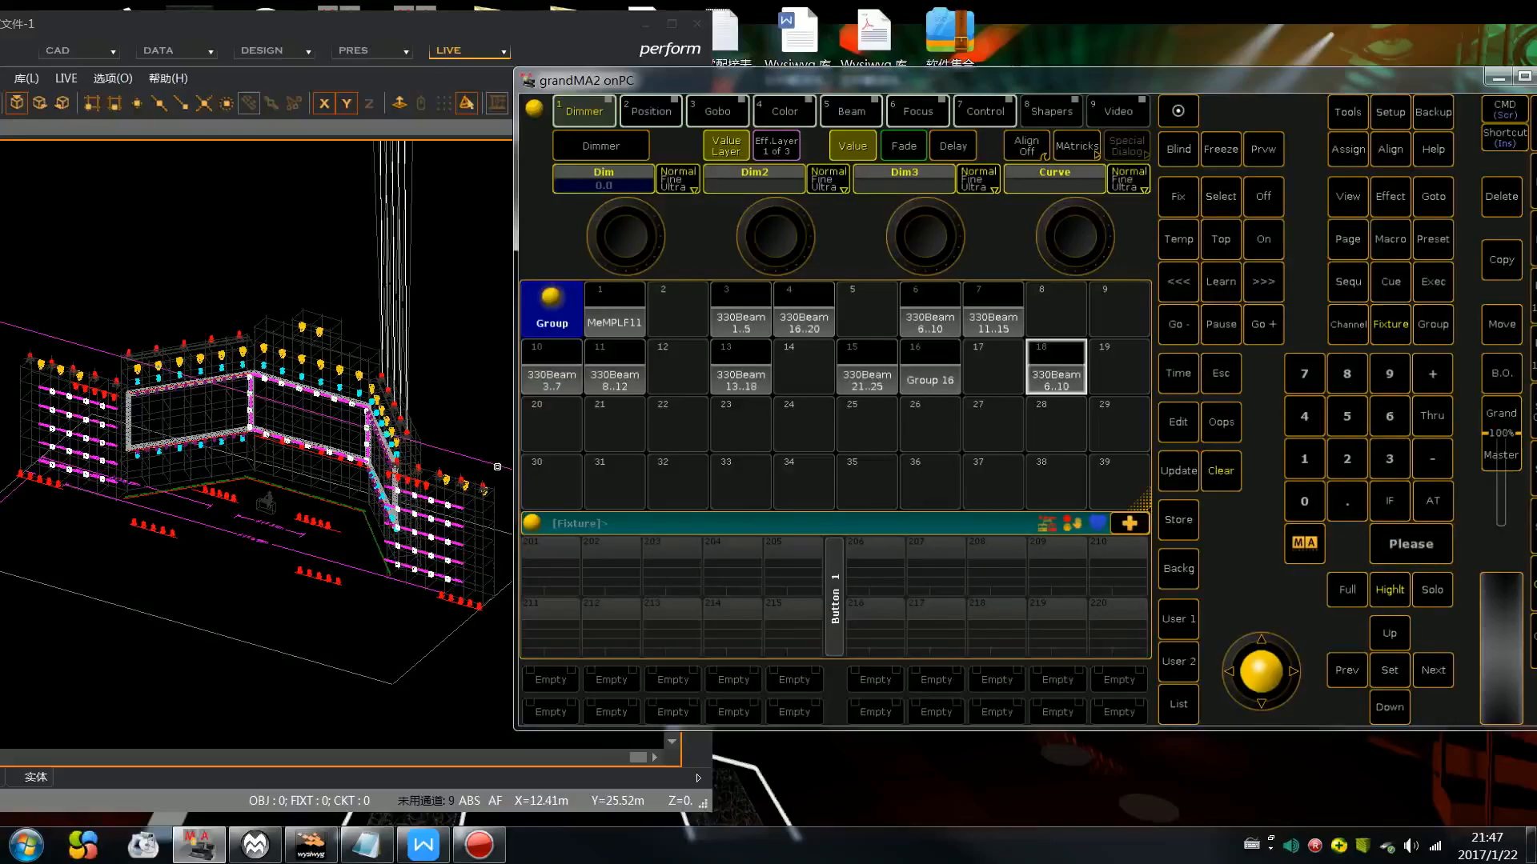
click(1183, 525)
click(1119, 368)
click(1223, 470)
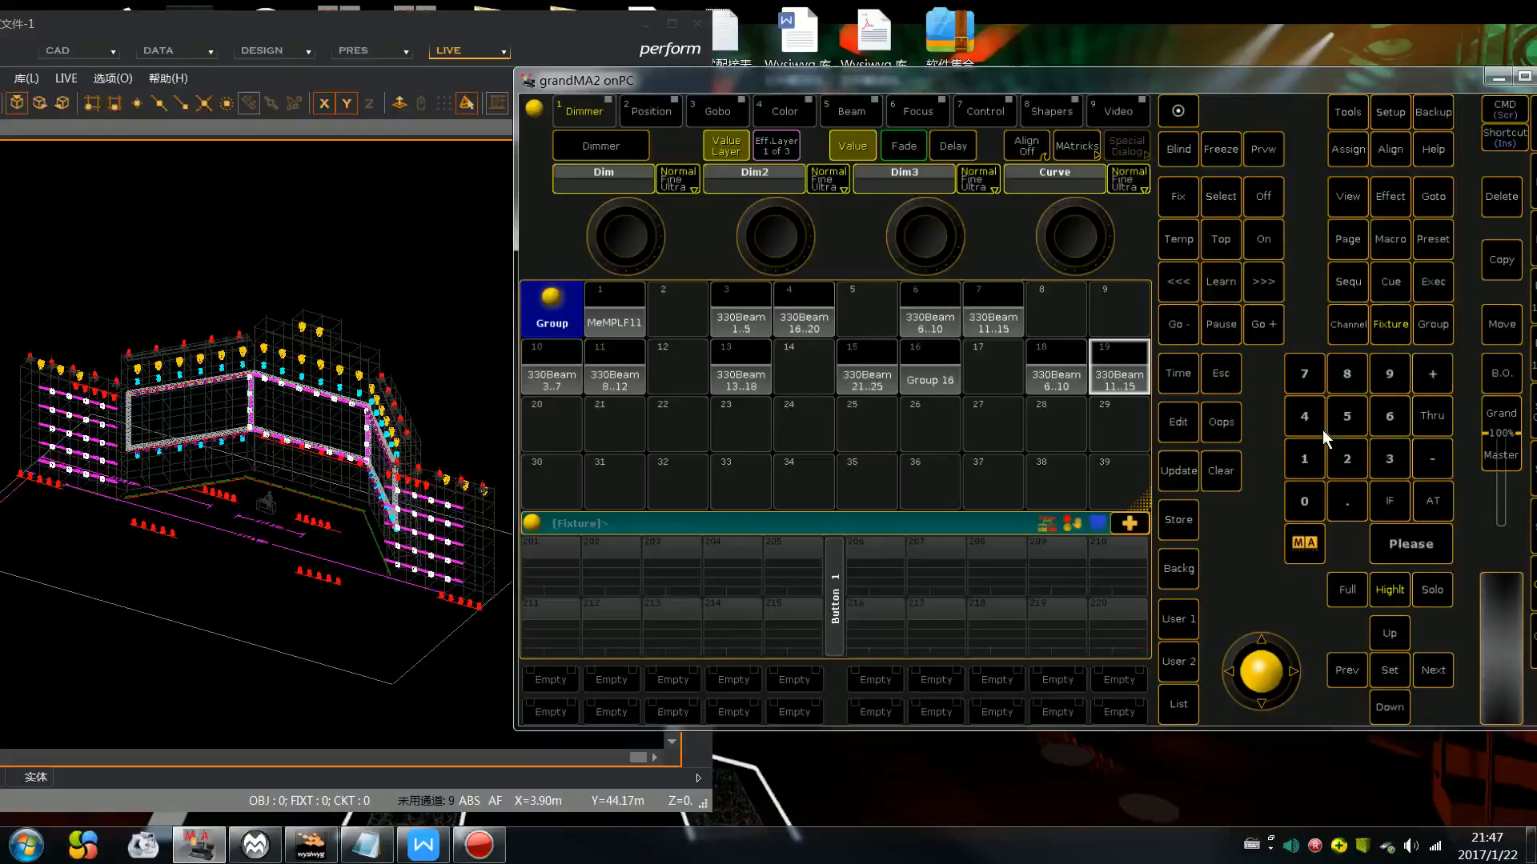
click(1389, 458)
click(1303, 416)
click(1304, 501)
click(1433, 413)
click(1377, 491)
click(1228, 464)
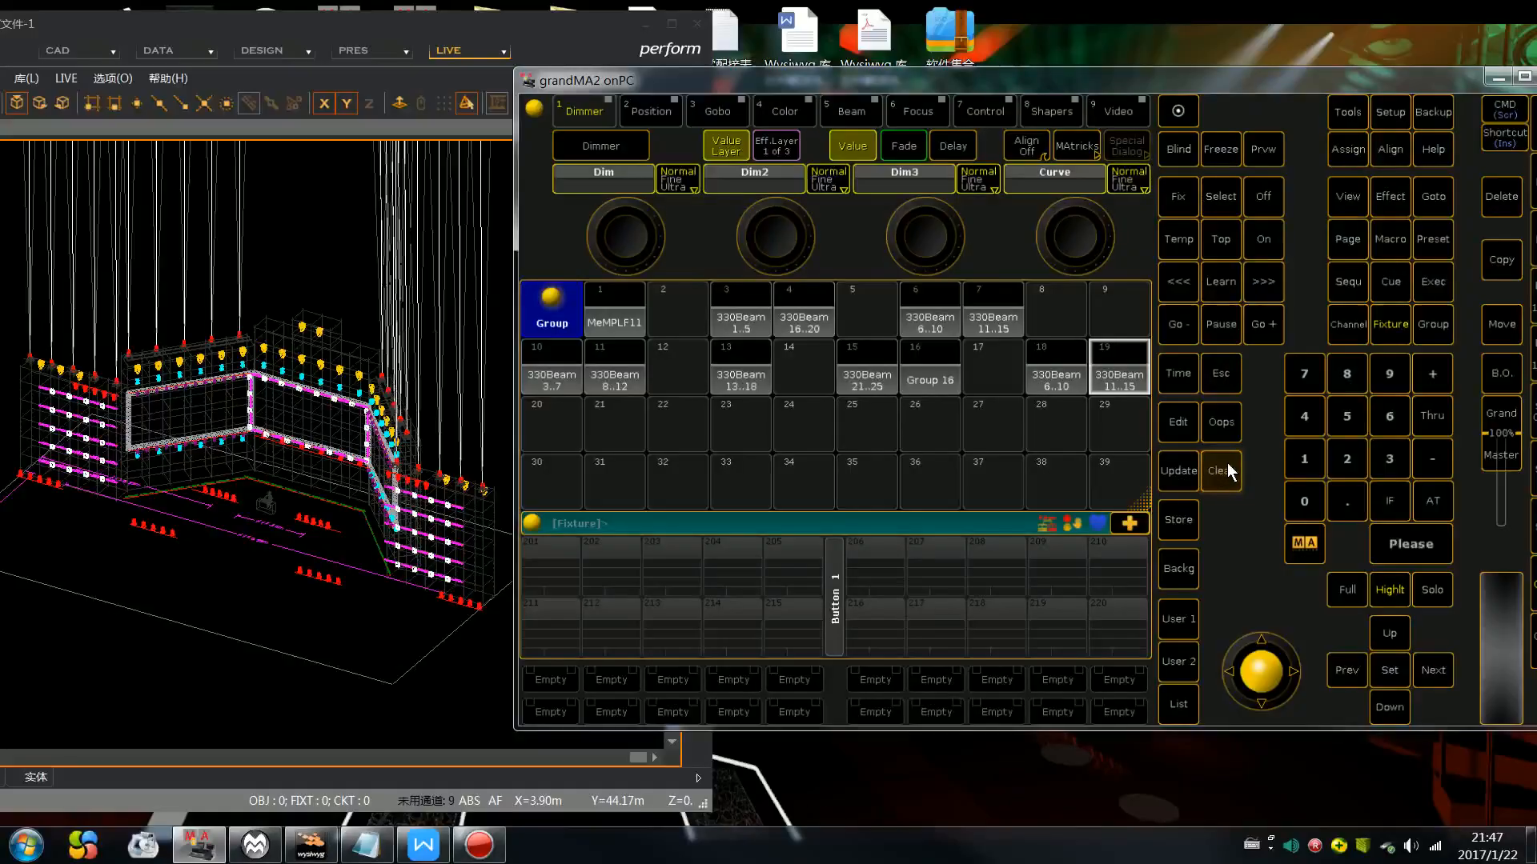
Step: Select fixtures 340 Thru 344, store them as group 20, and clear the selection
click(1381, 459)
click(1304, 413)
click(1309, 501)
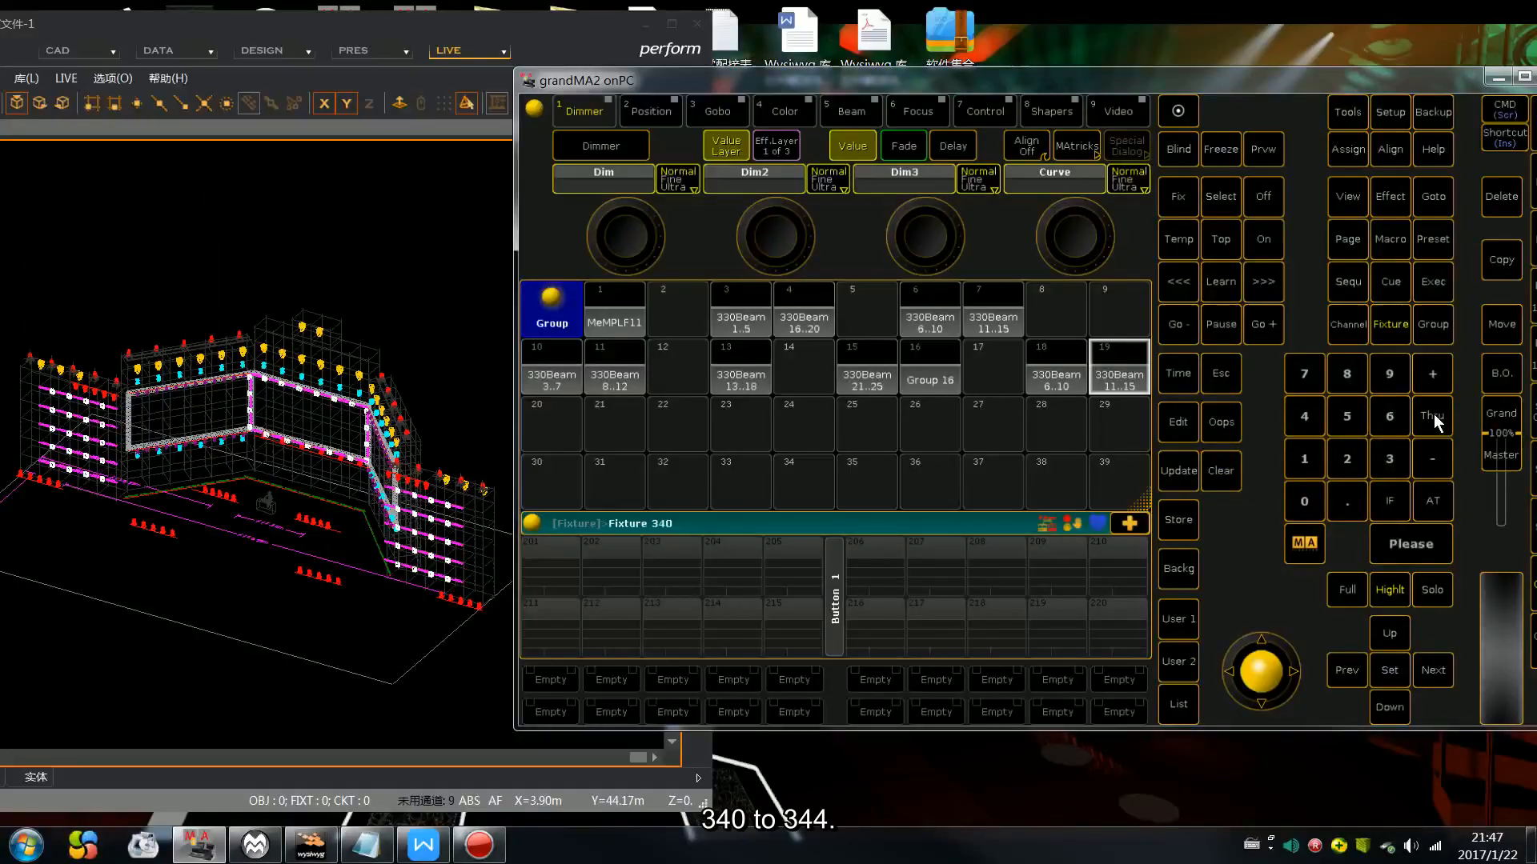
click(1433, 415)
click(1389, 458)
click(1309, 410)
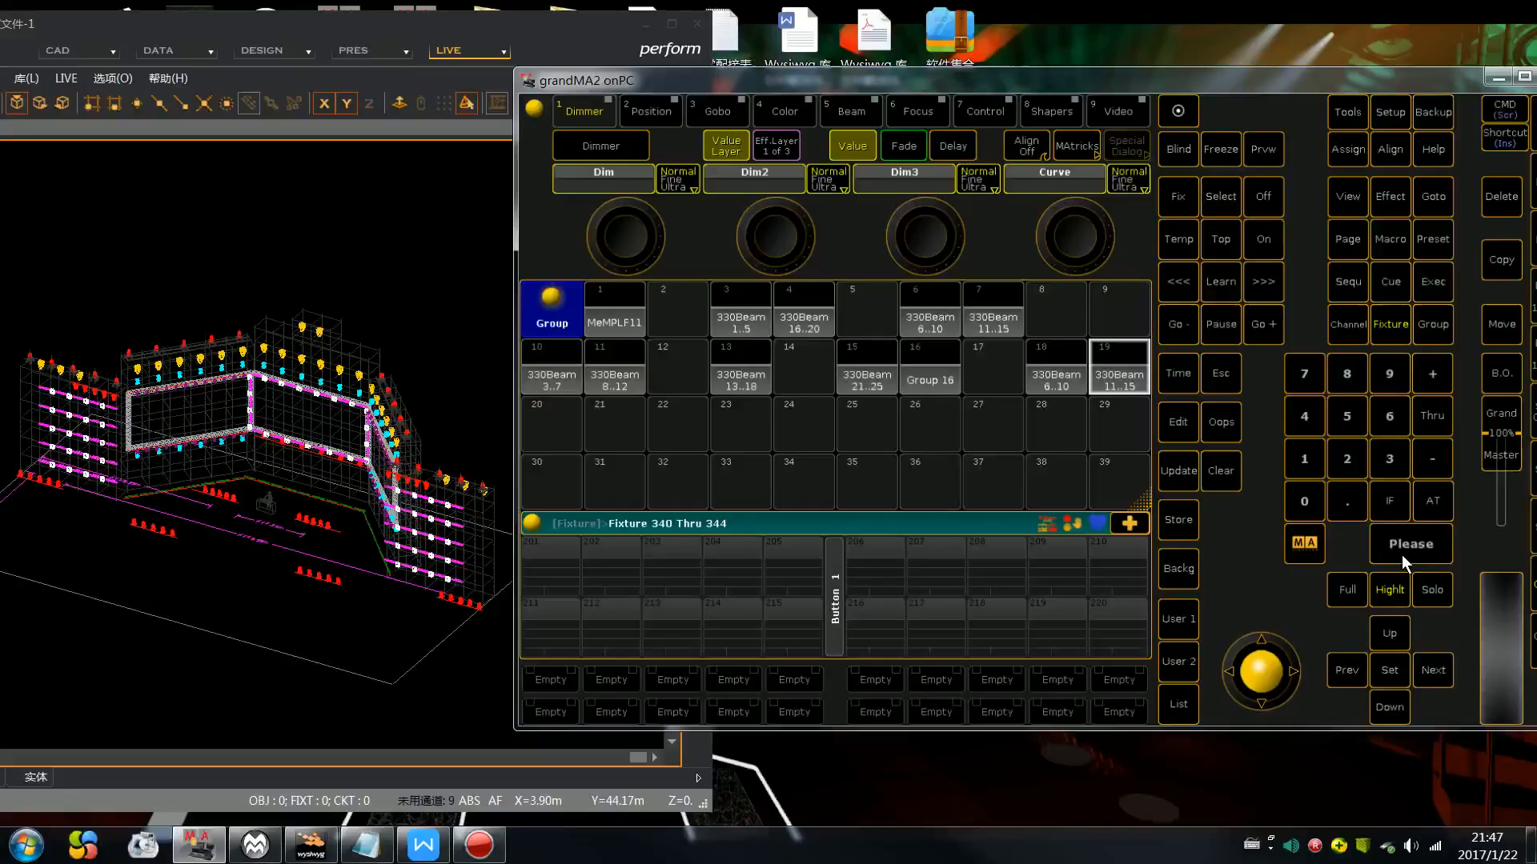
click(1400, 554)
click(1196, 530)
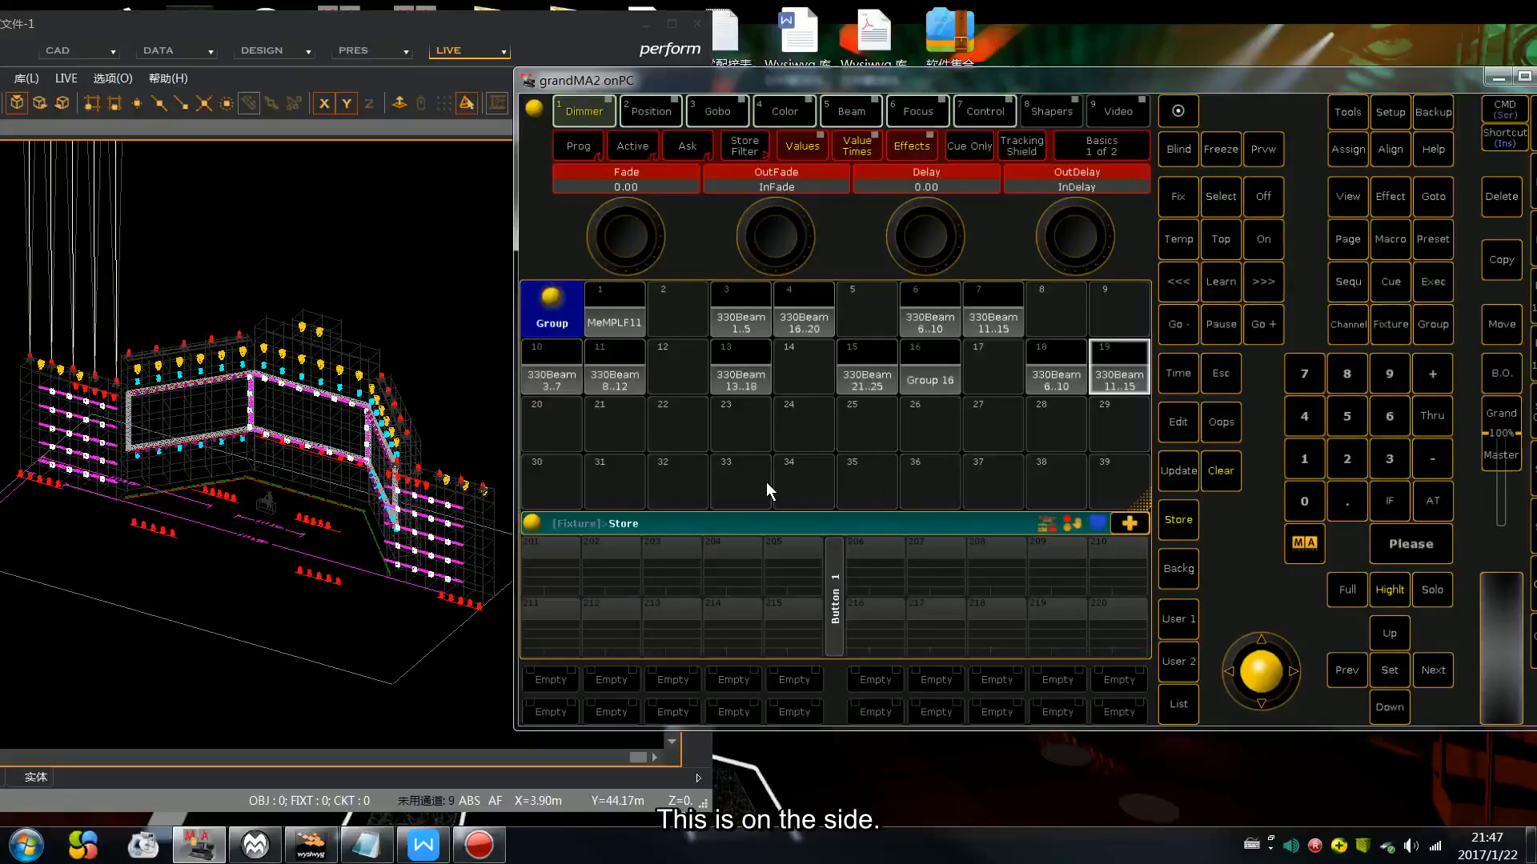
click(542, 429)
click(1222, 473)
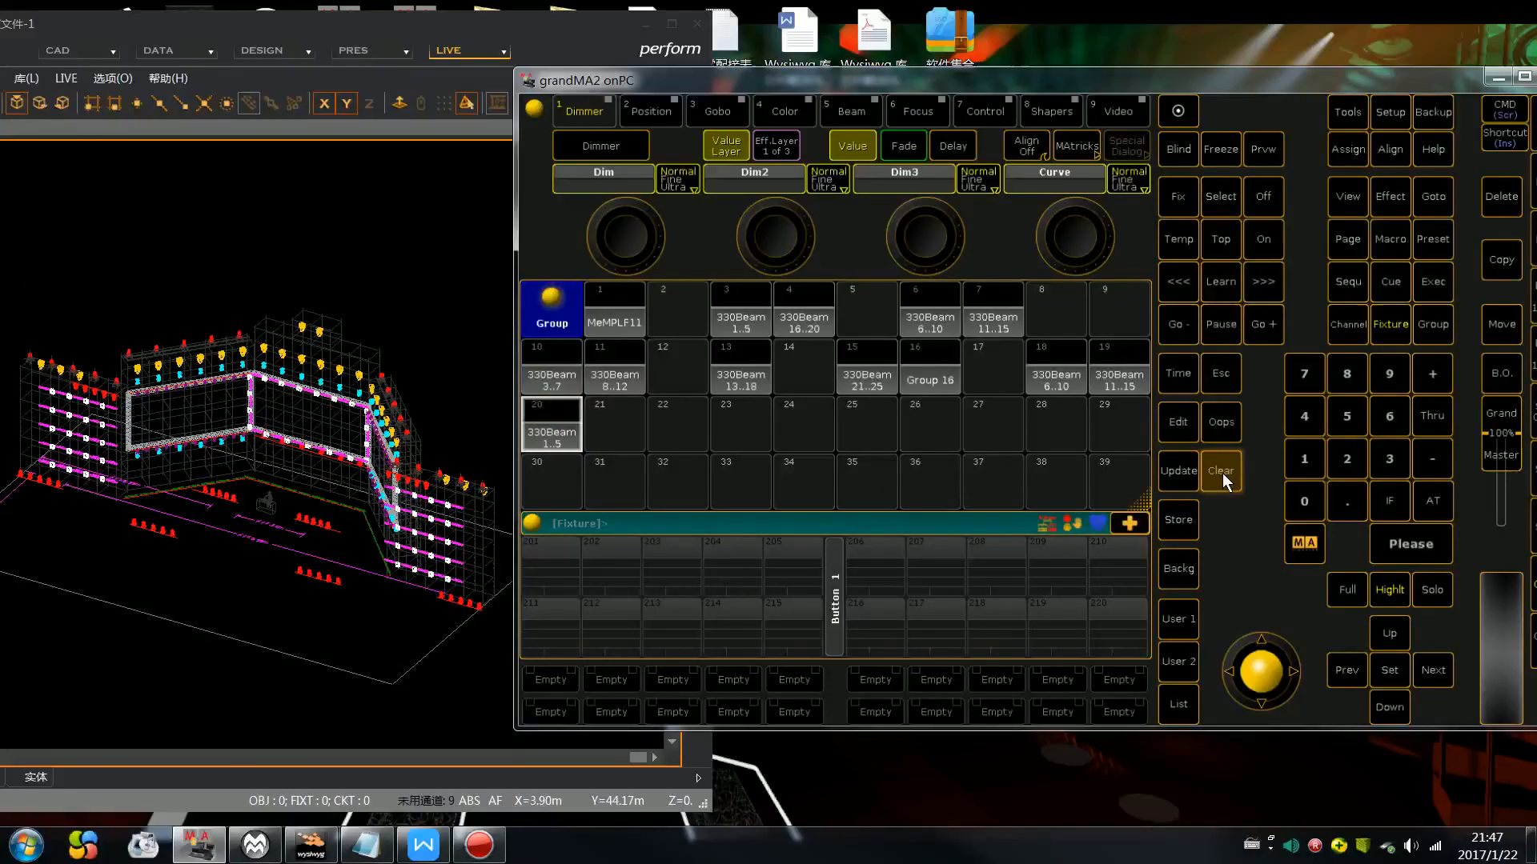
Step: Select fixtures 355 Thru 359, store them as group 21, and clear the selection
click(1384, 456)
click(1355, 416)
click(1355, 416)
click(1427, 416)
click(1398, 466)
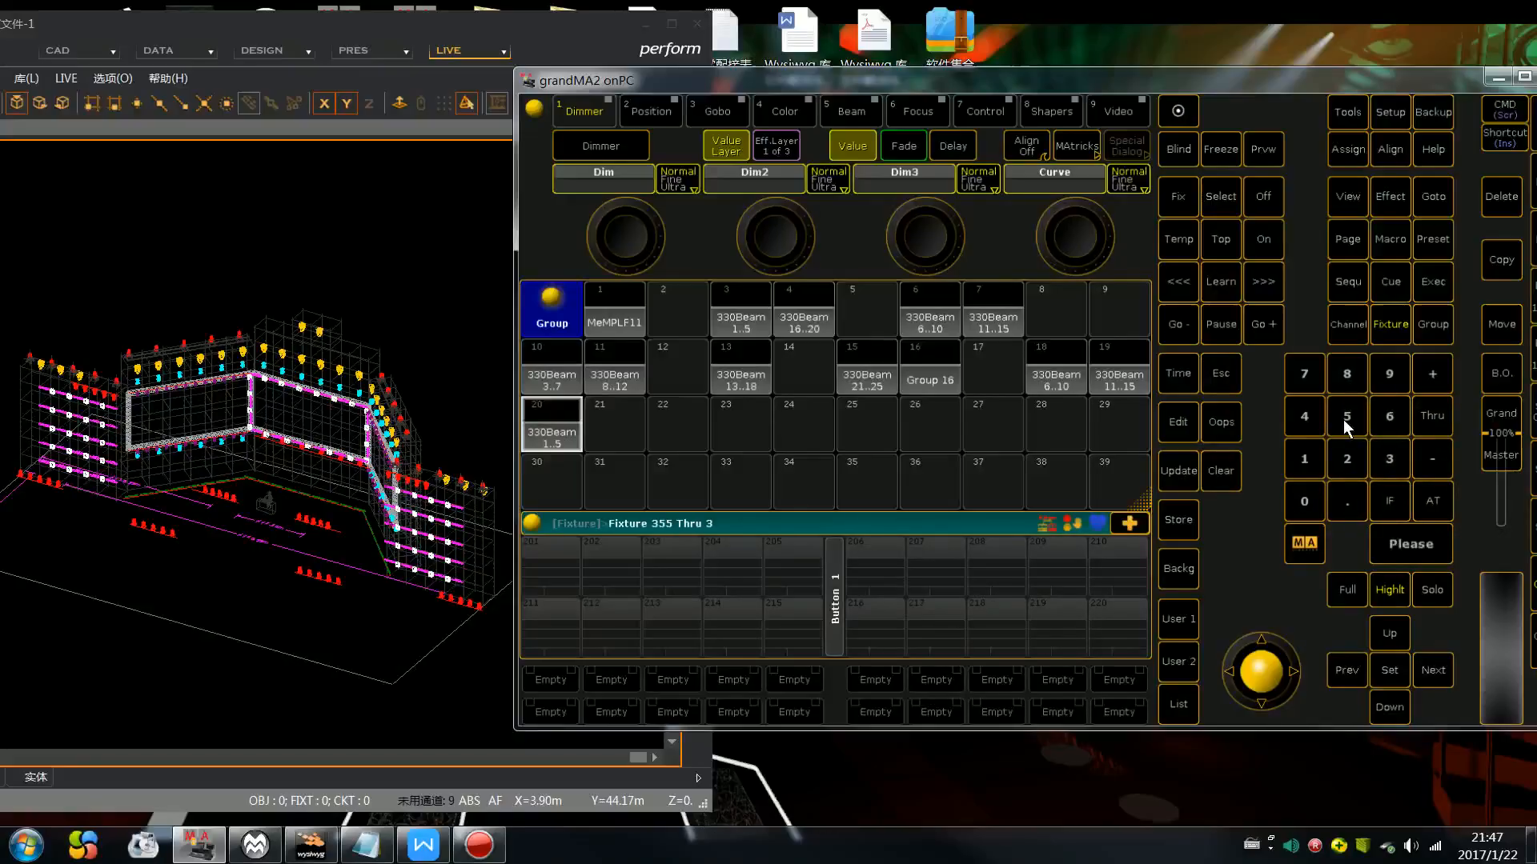
click(1344, 419)
click(1402, 546)
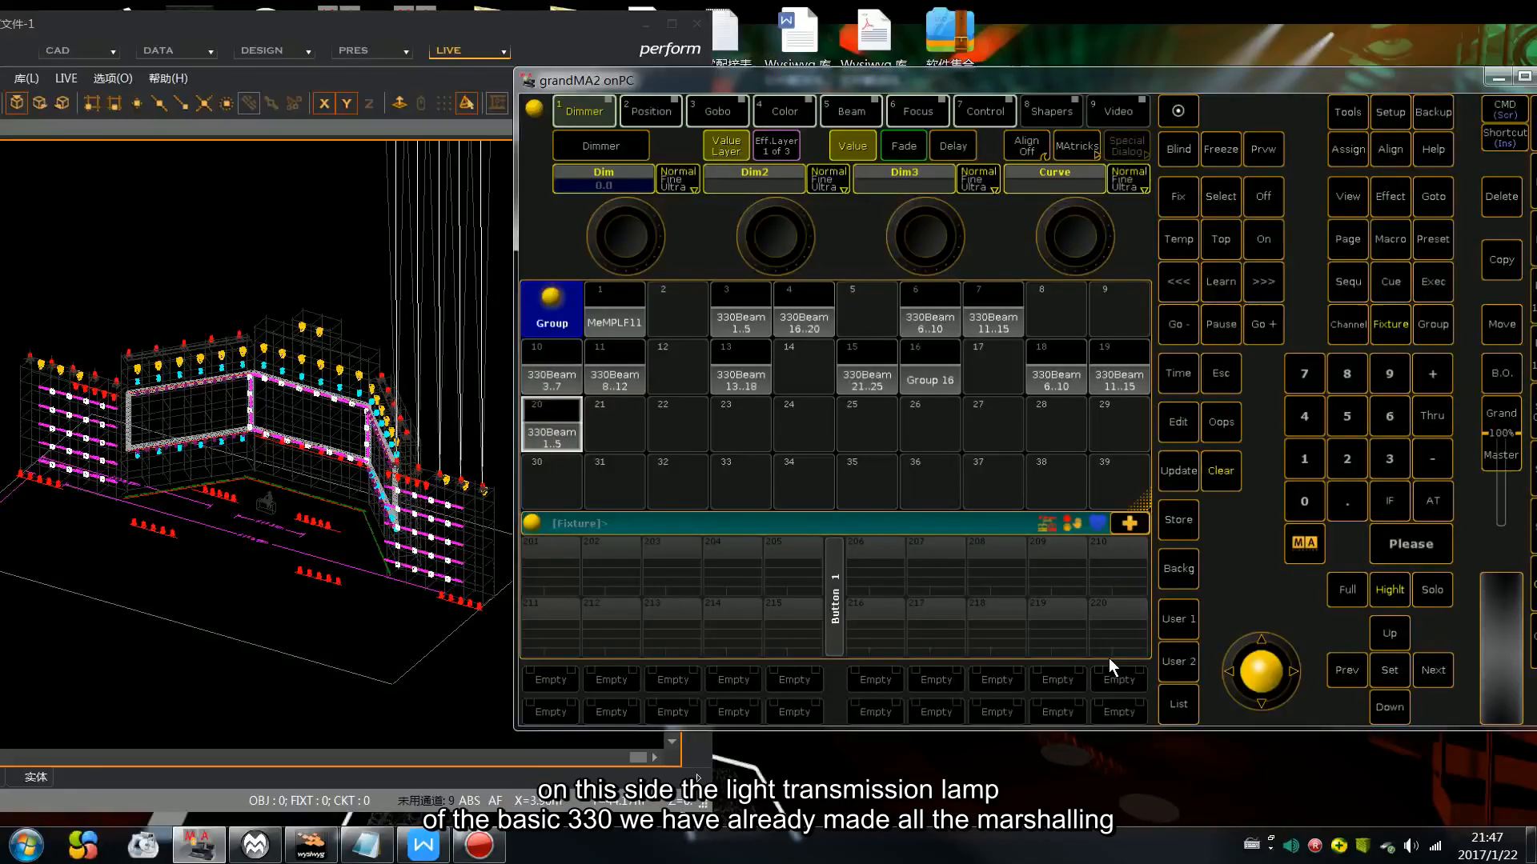
click(1178, 519)
click(615, 424)
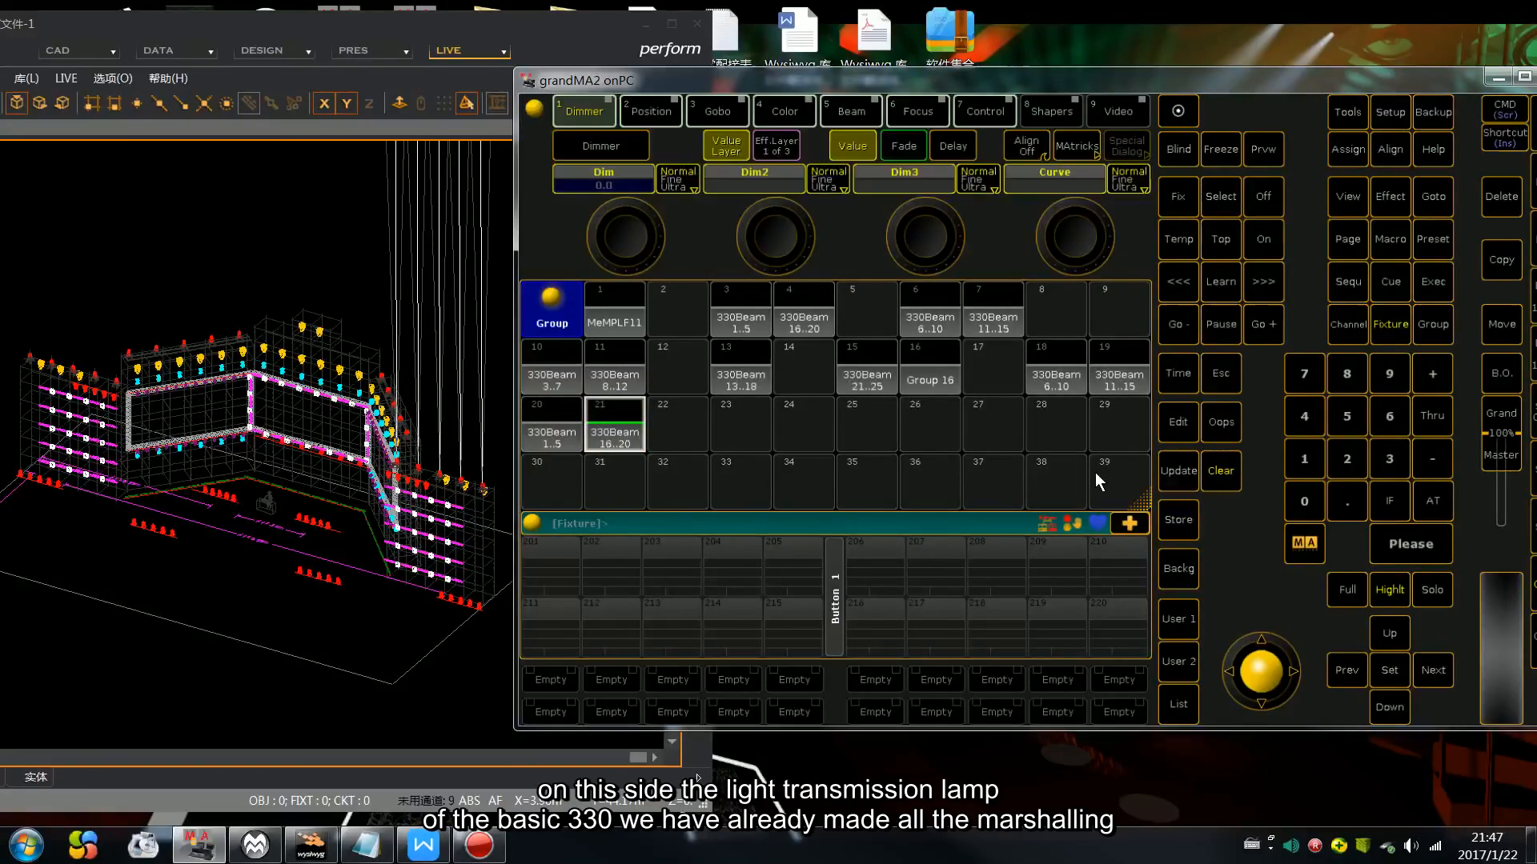
click(1223, 479)
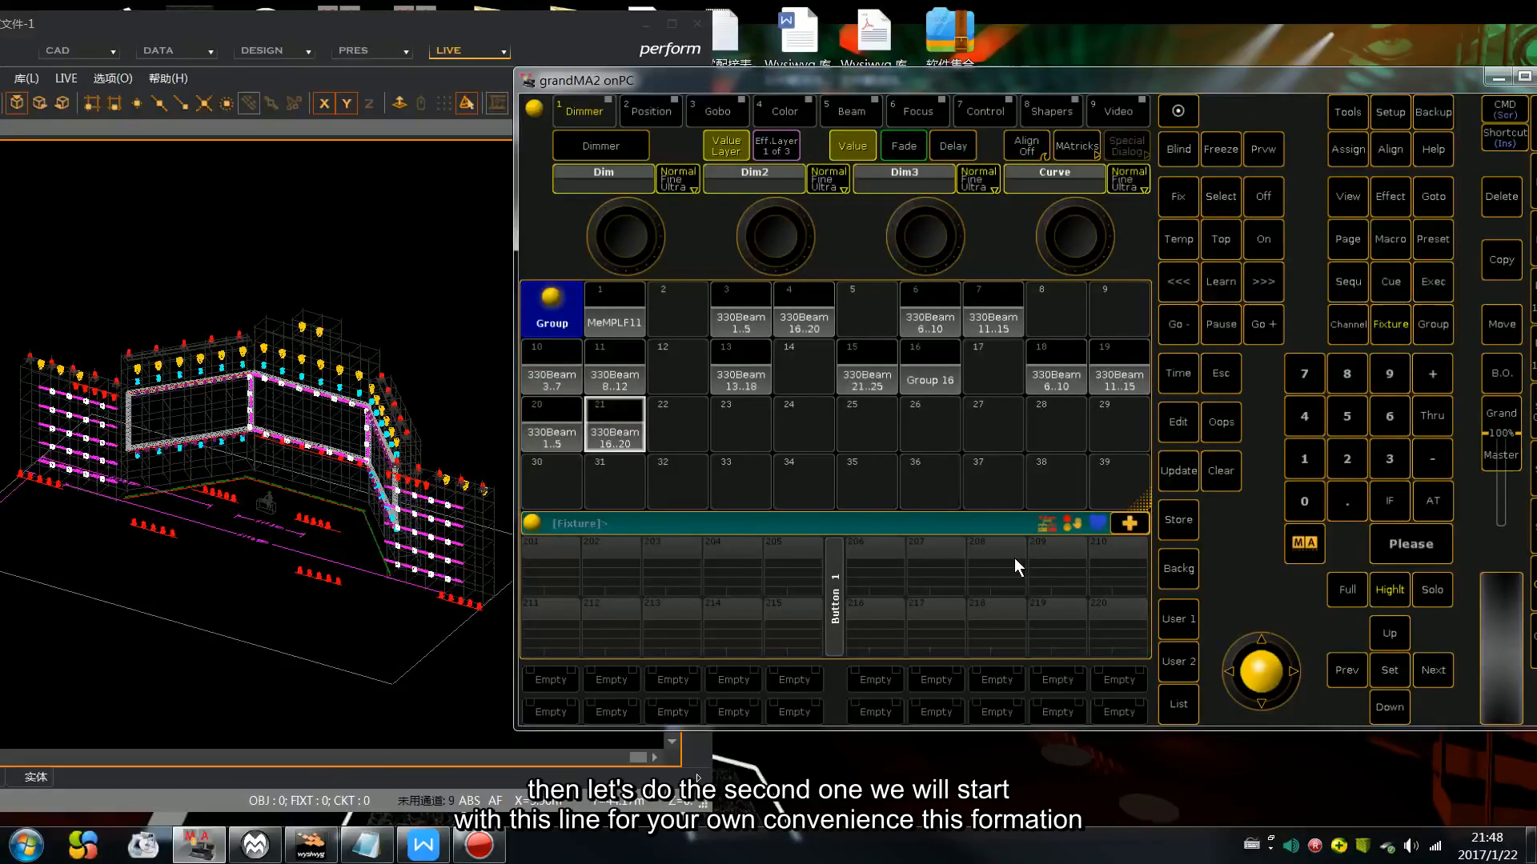
Step: Select fixtures 110 Thru 112, store them as group 30, and clear the selection
click(691, 429)
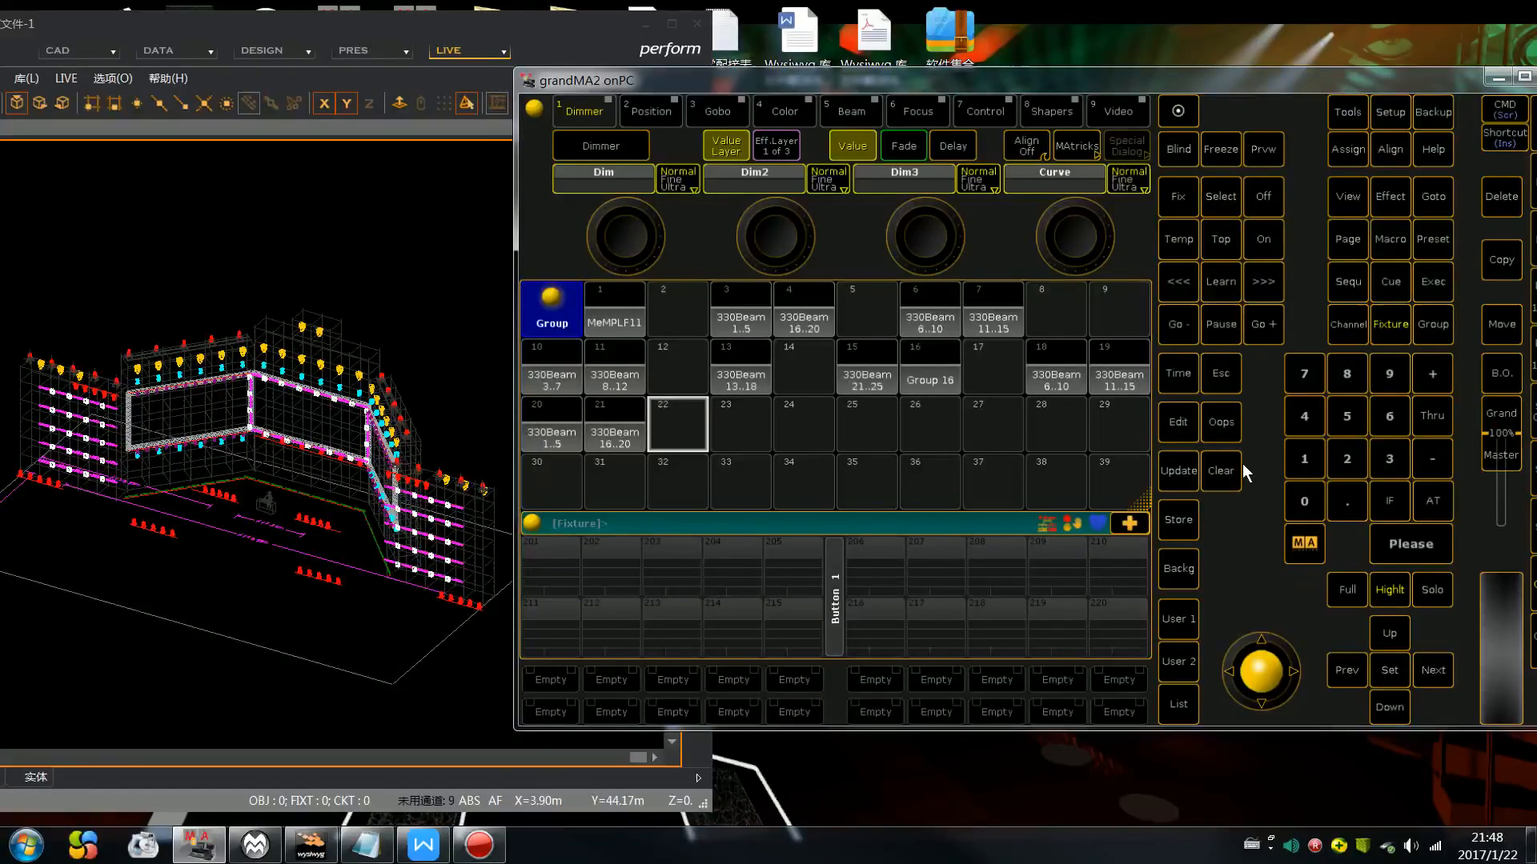
click(1305, 450)
click(1305, 450)
click(1319, 491)
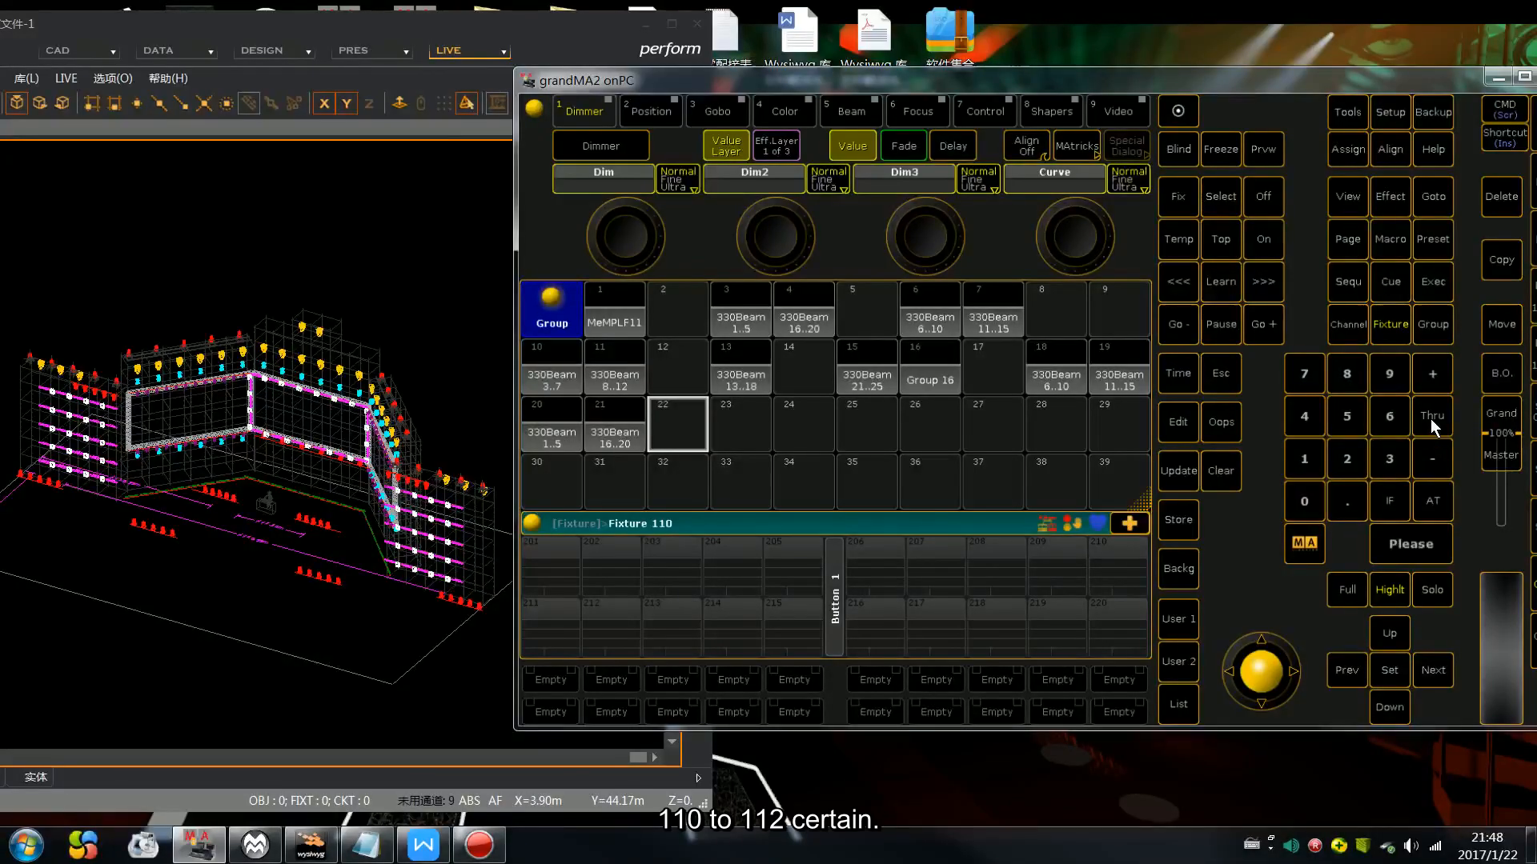
click(1429, 419)
click(1305, 458)
click(1306, 459)
click(1347, 459)
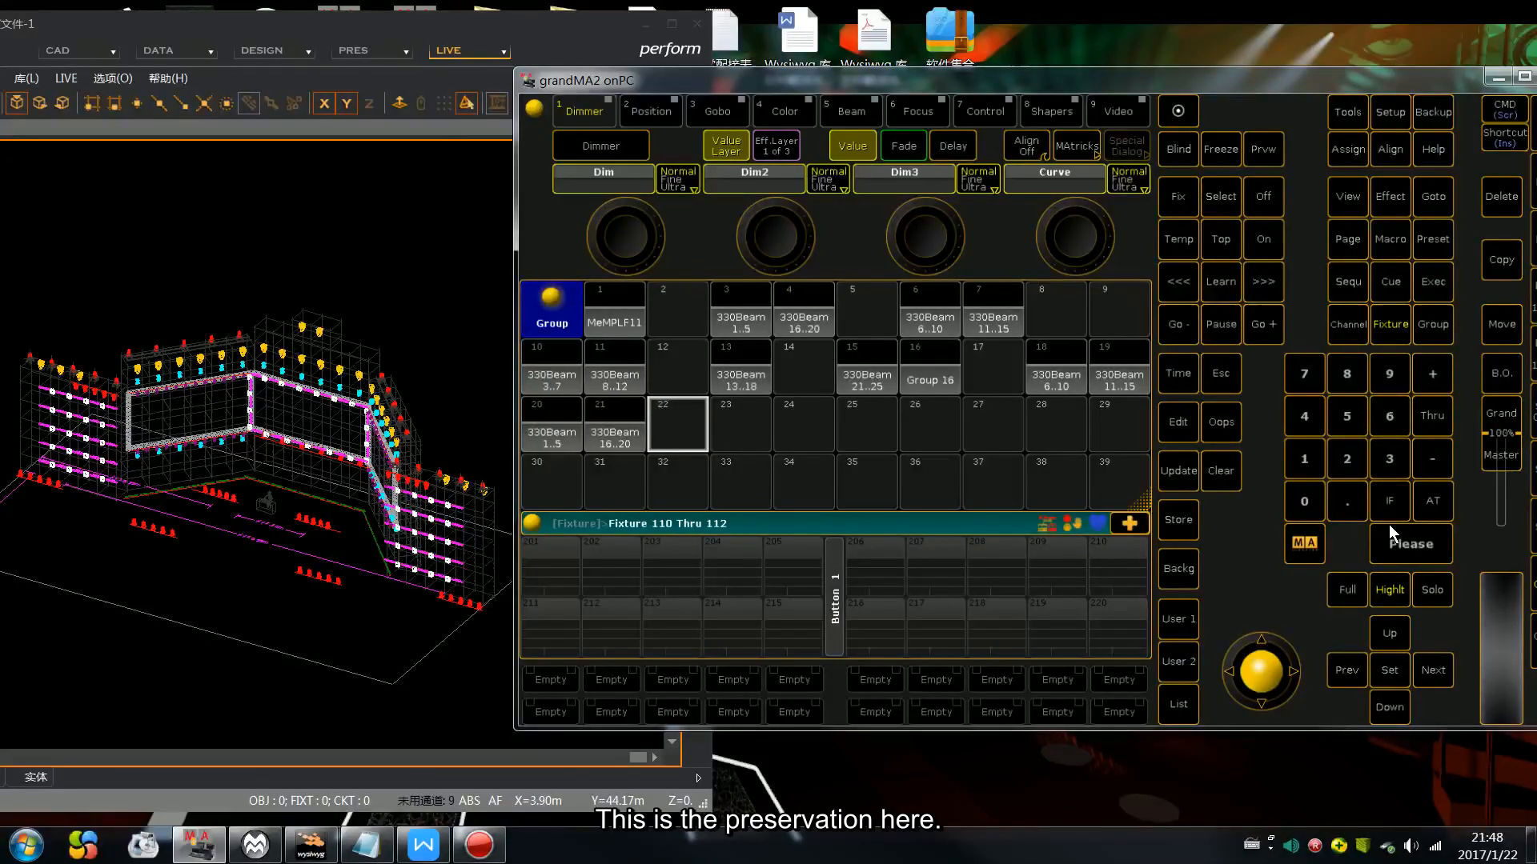
click(1393, 534)
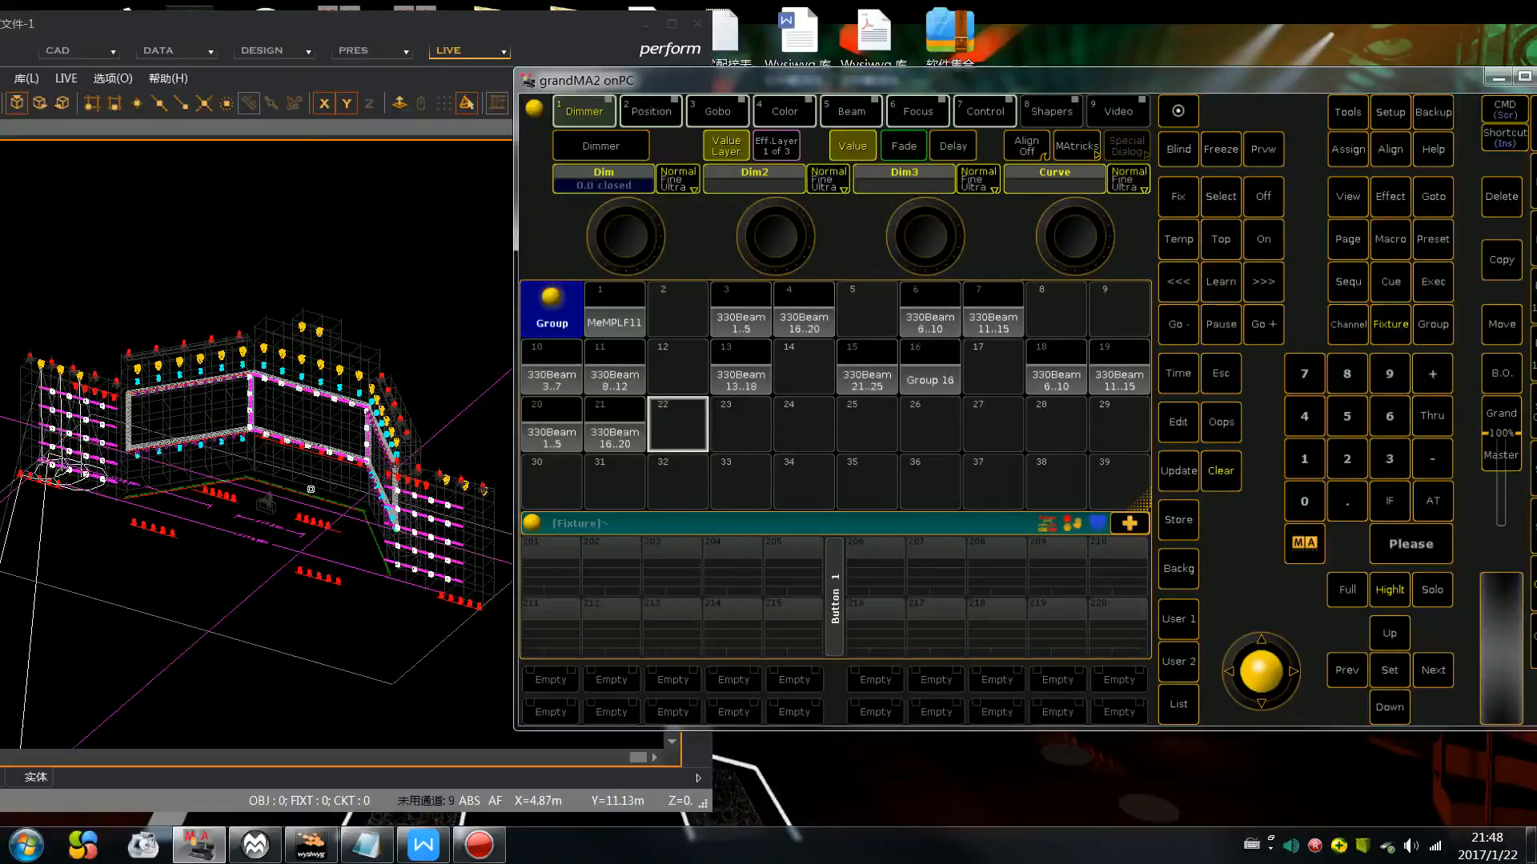
click(1170, 519)
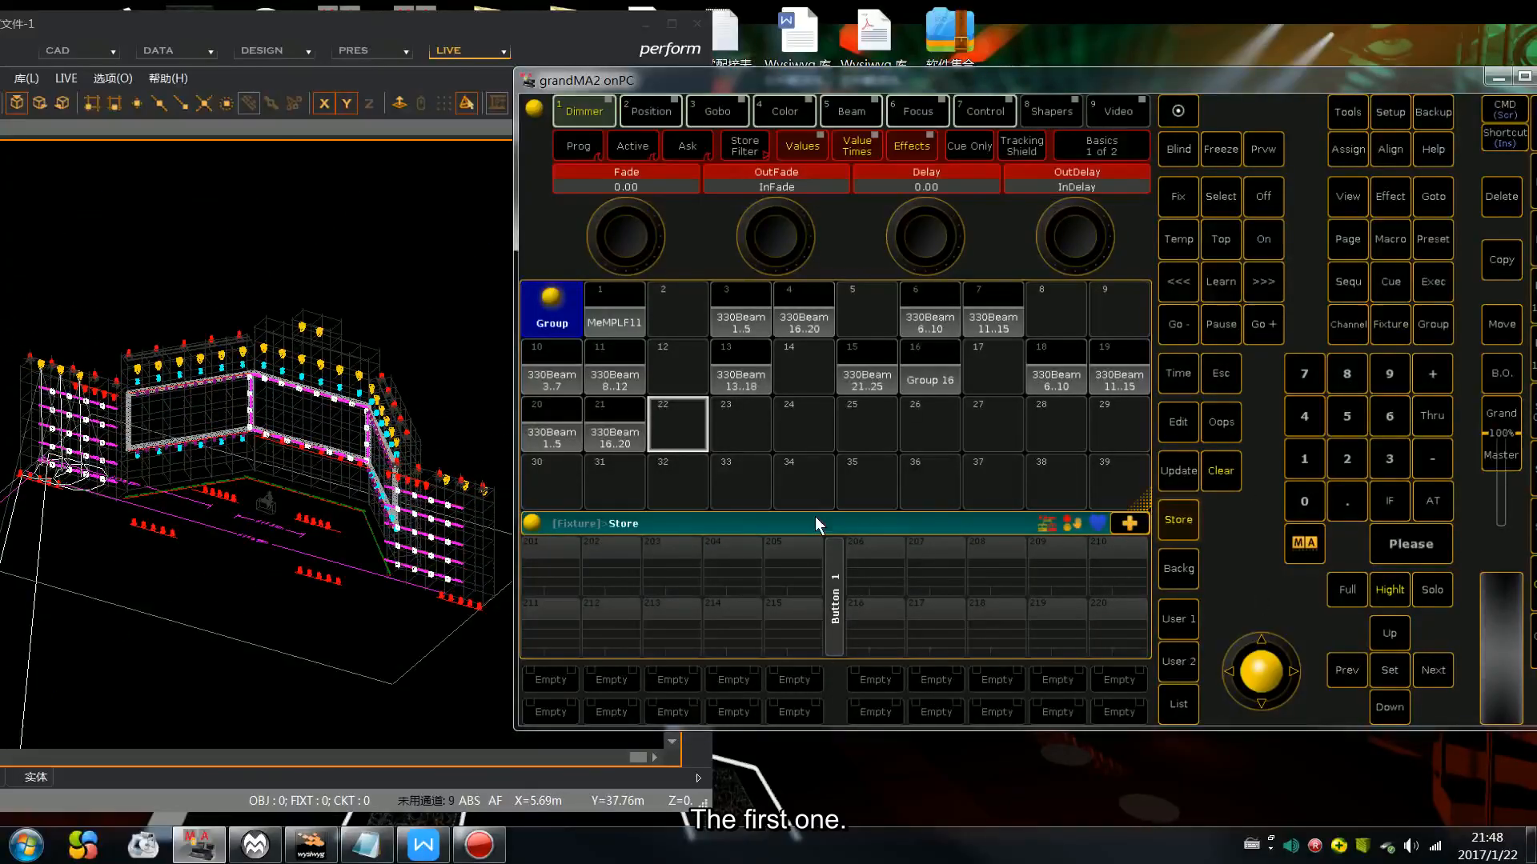
click(556, 481)
click(1218, 471)
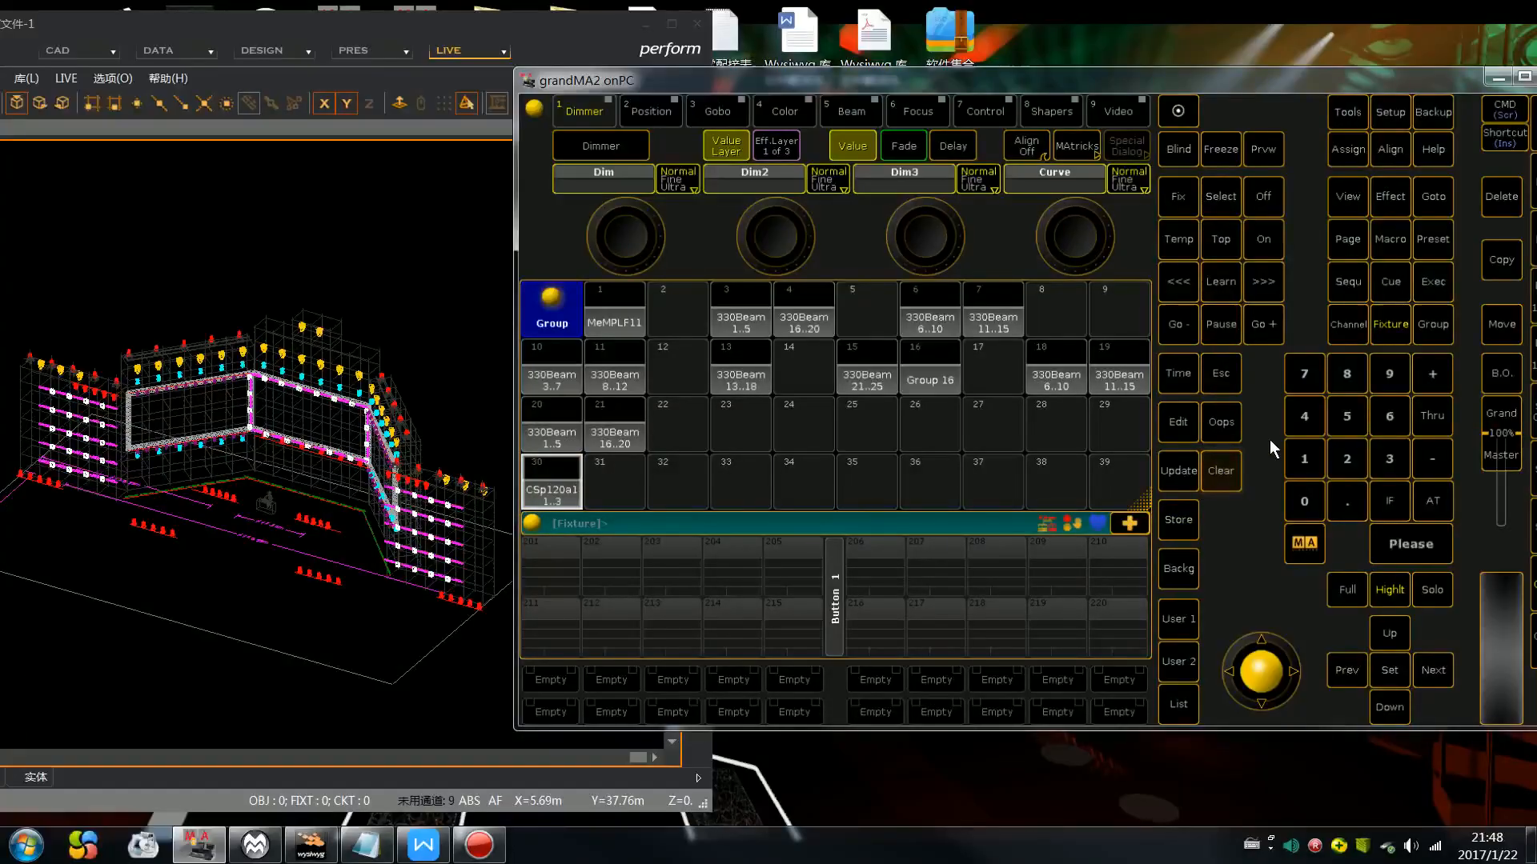
Step: Select fixtures 131 Thru 133, store them as group 31, and clear the selection
click(1301, 455)
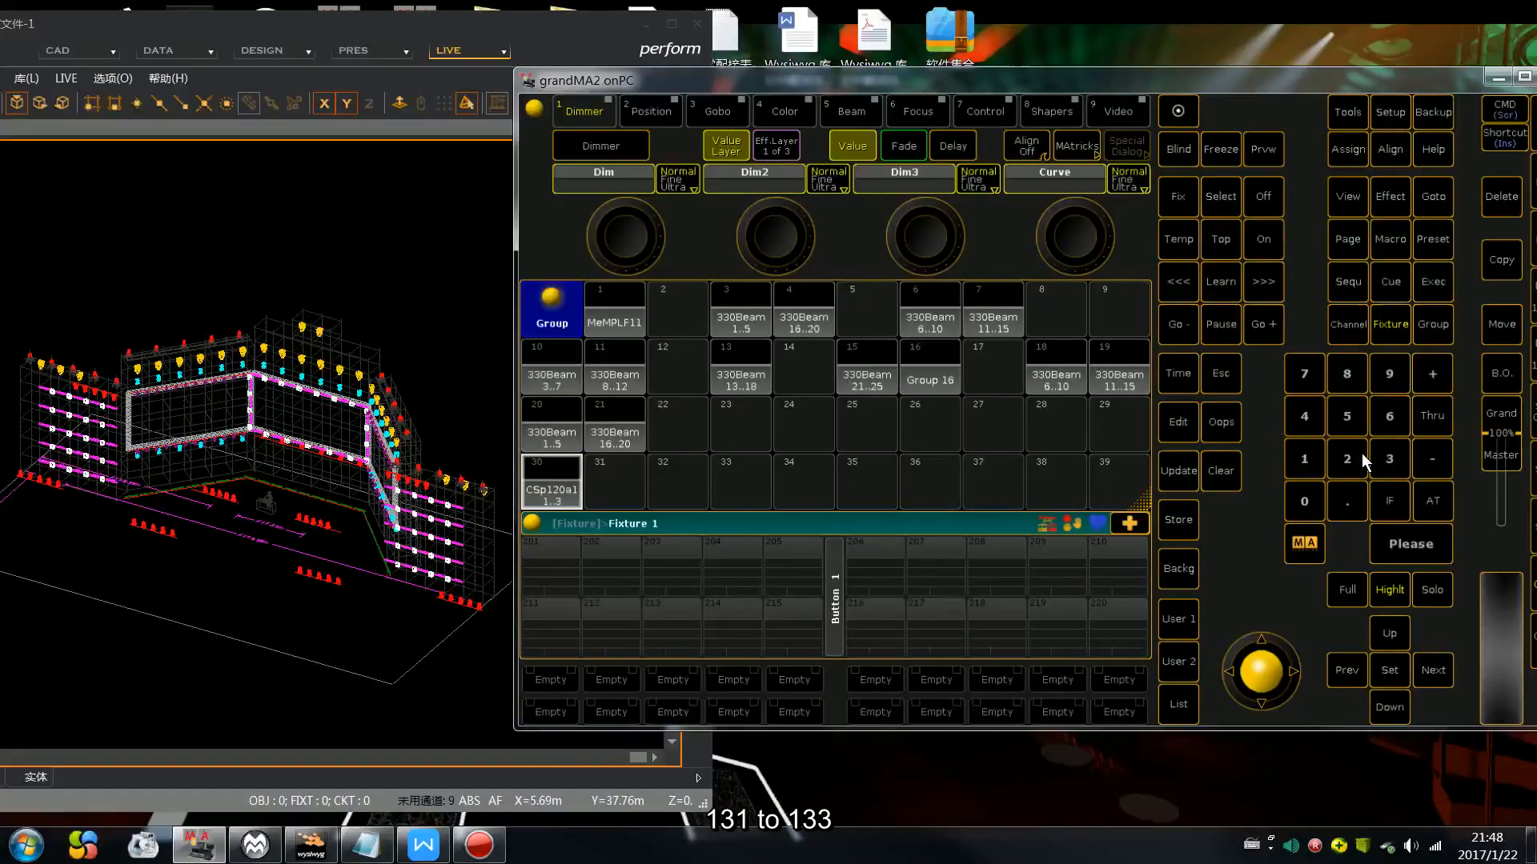
click(1312, 458)
click(1429, 411)
click(1312, 458)
click(1390, 455)
click(1396, 540)
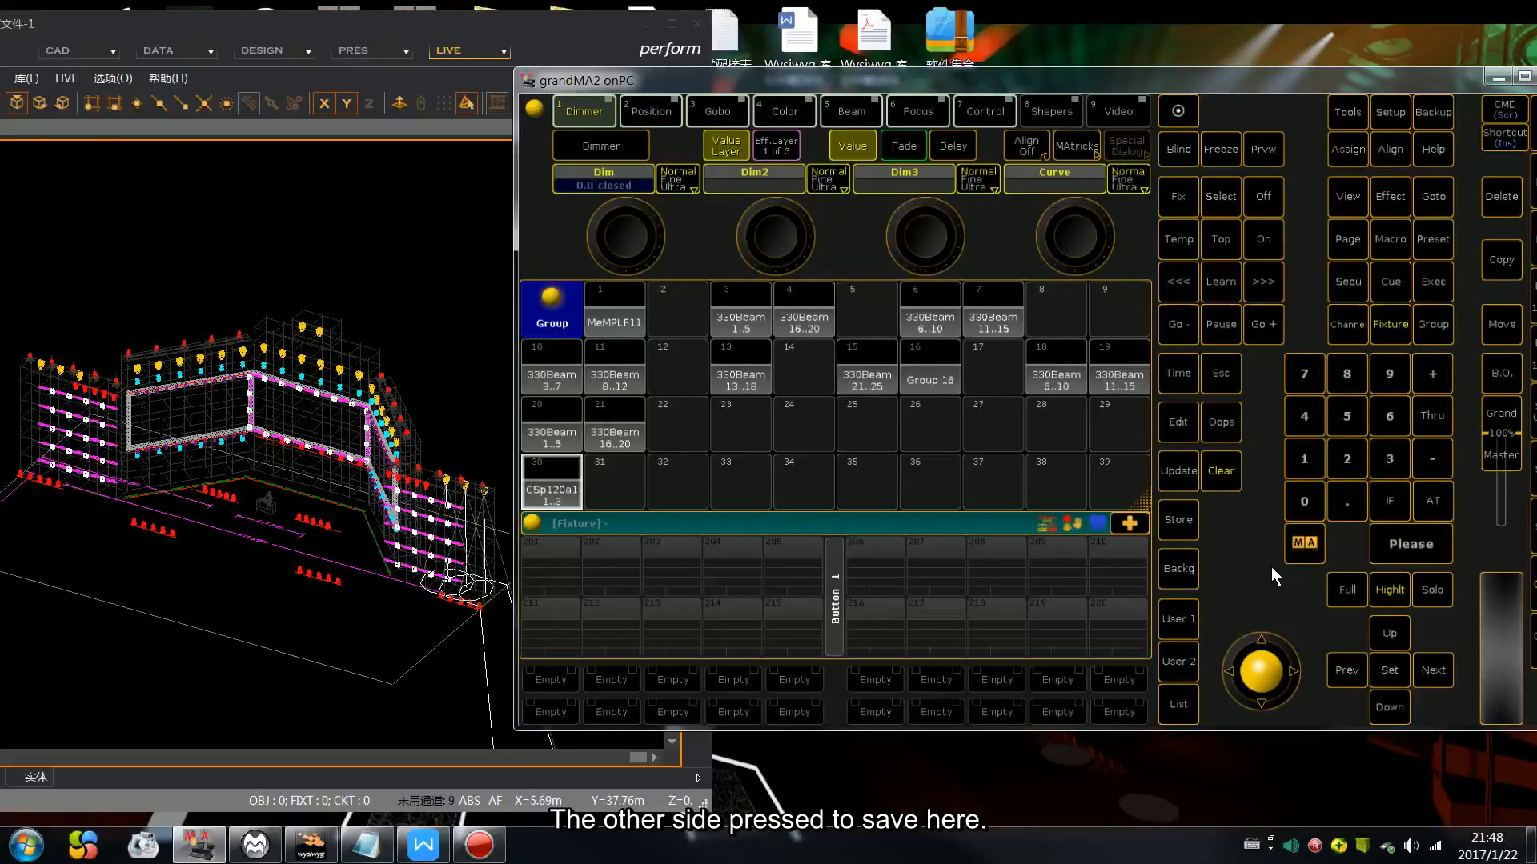
click(1180, 521)
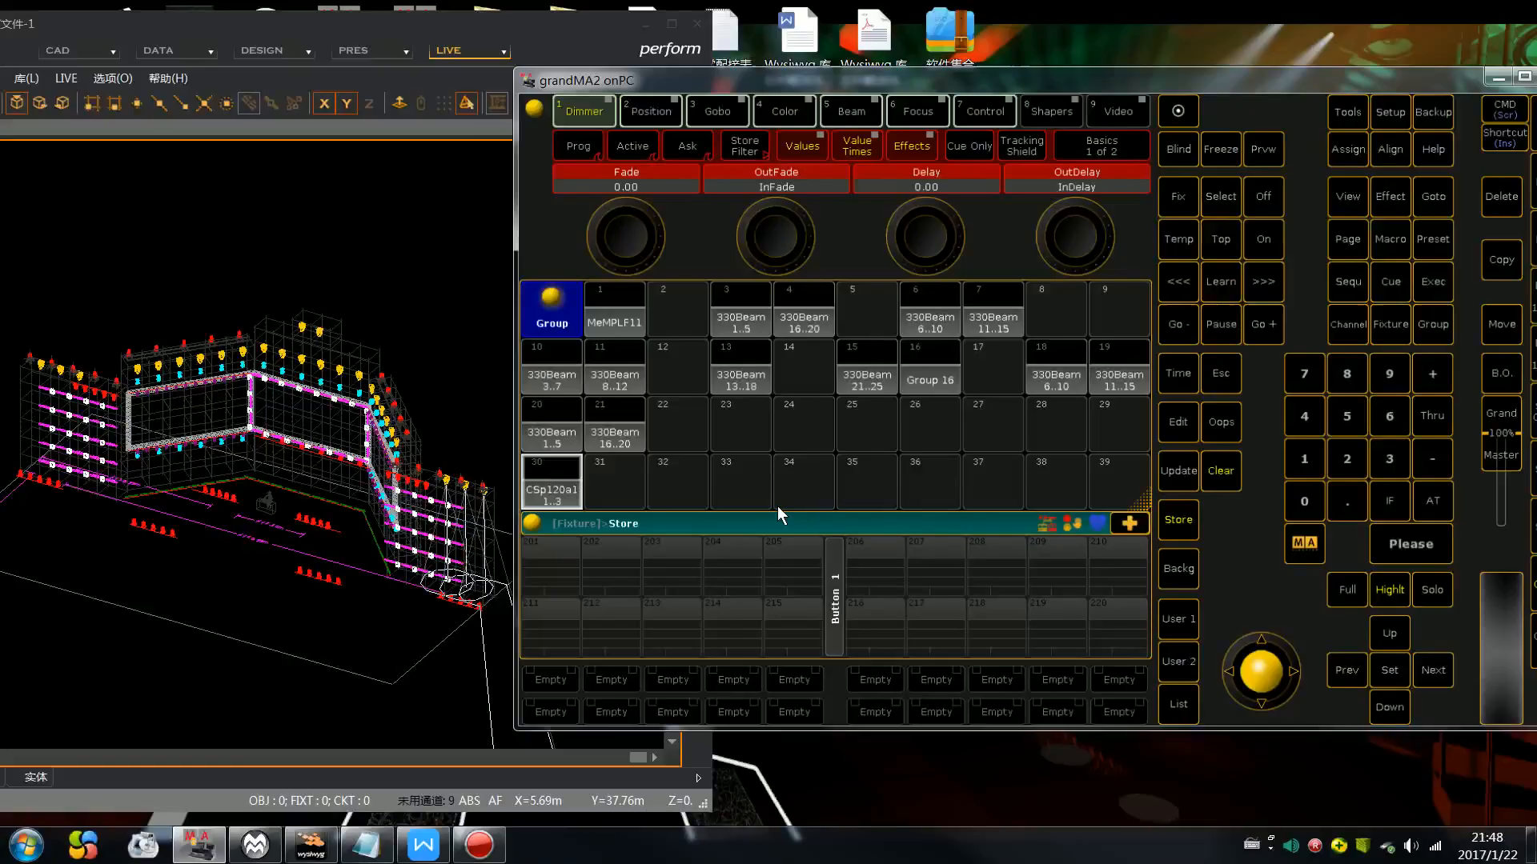
click(622, 485)
click(1212, 475)
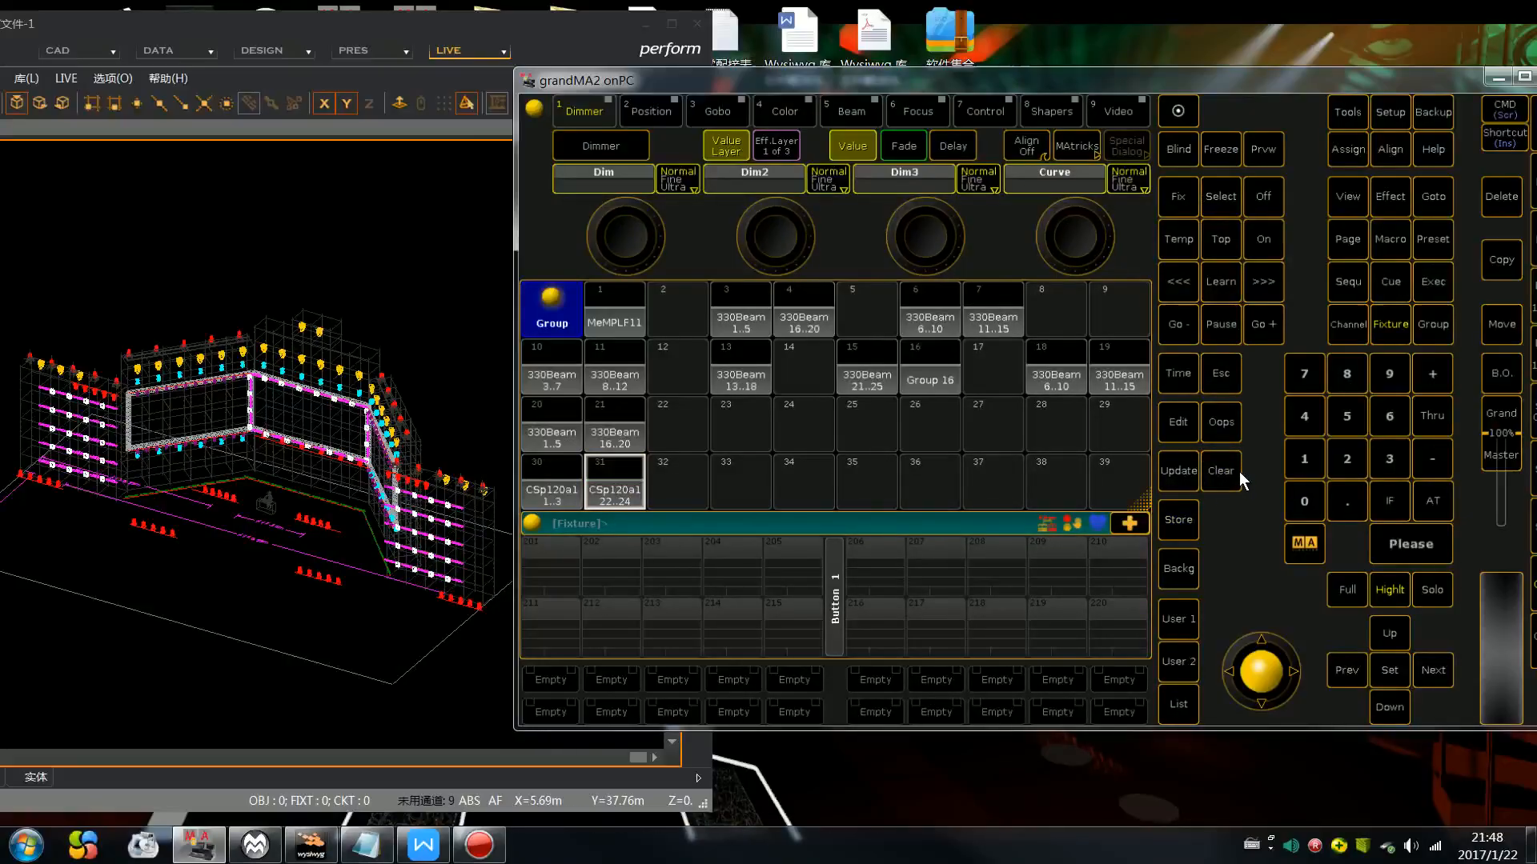
Step: Select fixtures 113 Thru 118, store them as group 33, and clear the selection
click(1304, 454)
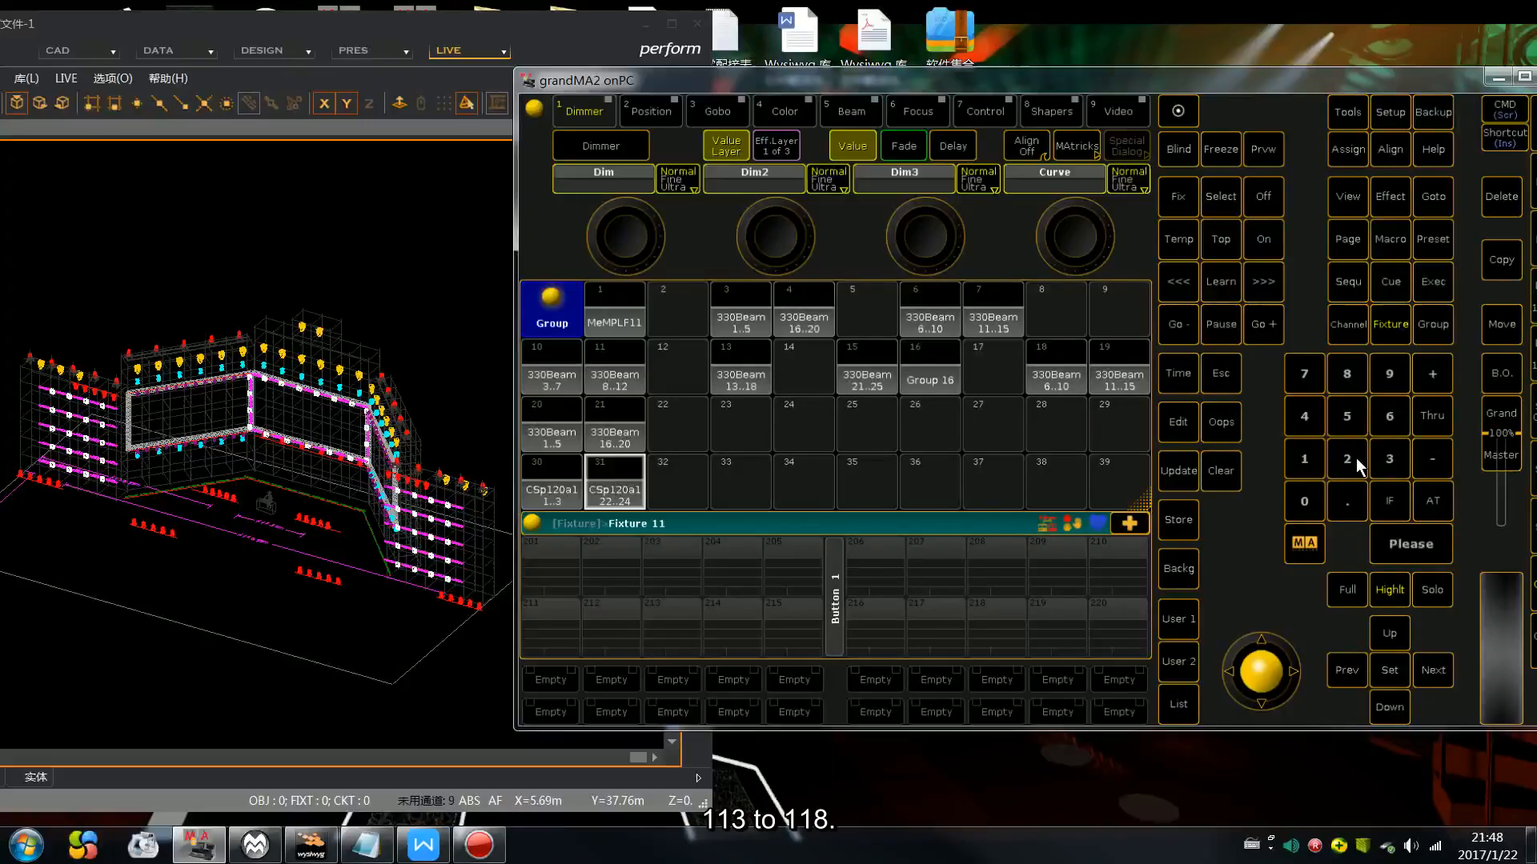
click(1439, 417)
double_click(1311, 459)
click(1348, 375)
click(1395, 550)
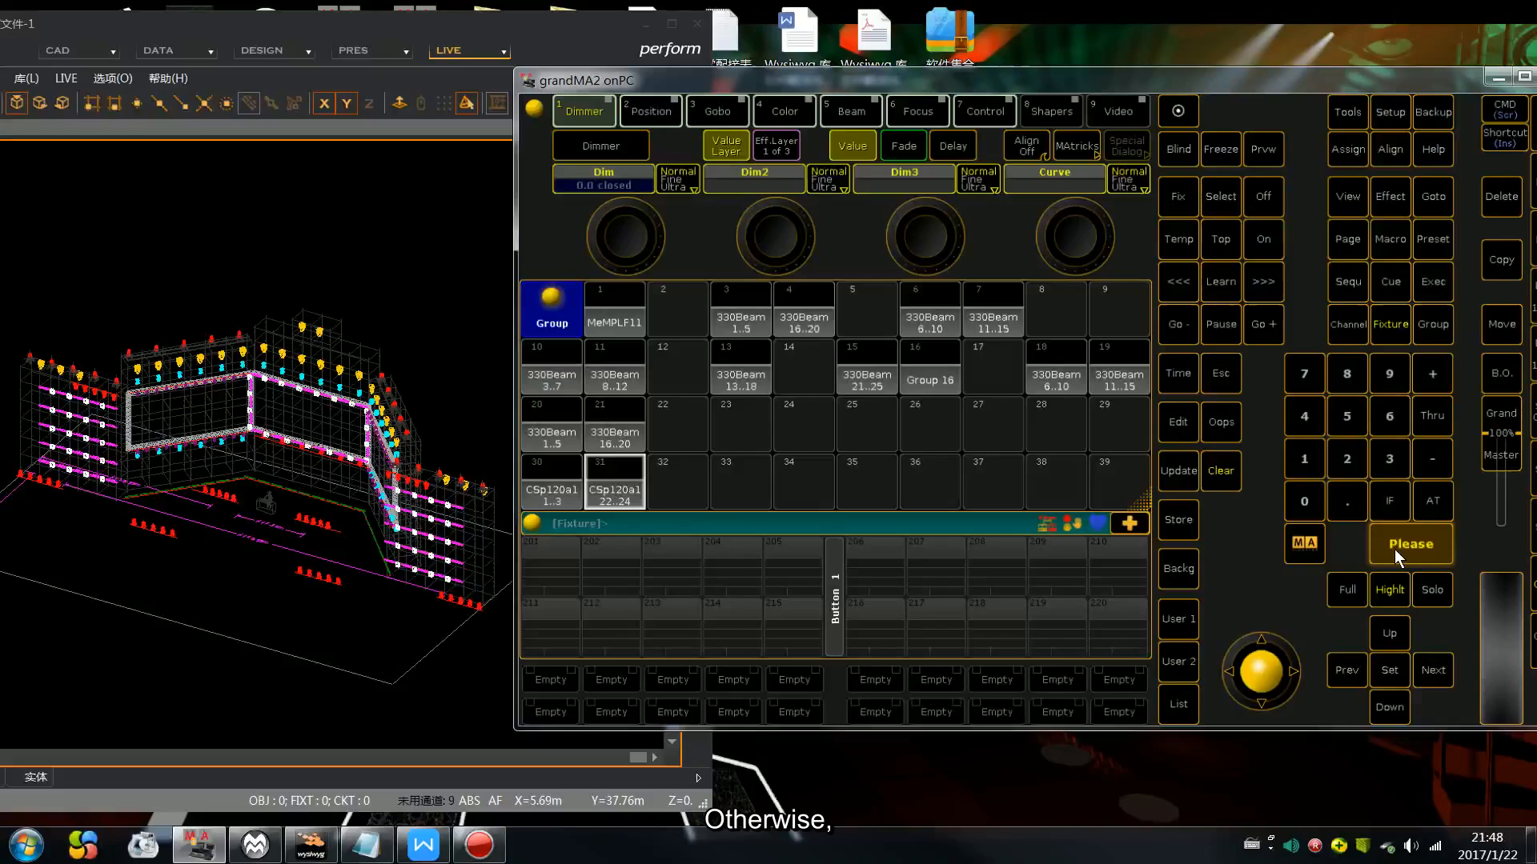
click(1192, 517)
click(740, 485)
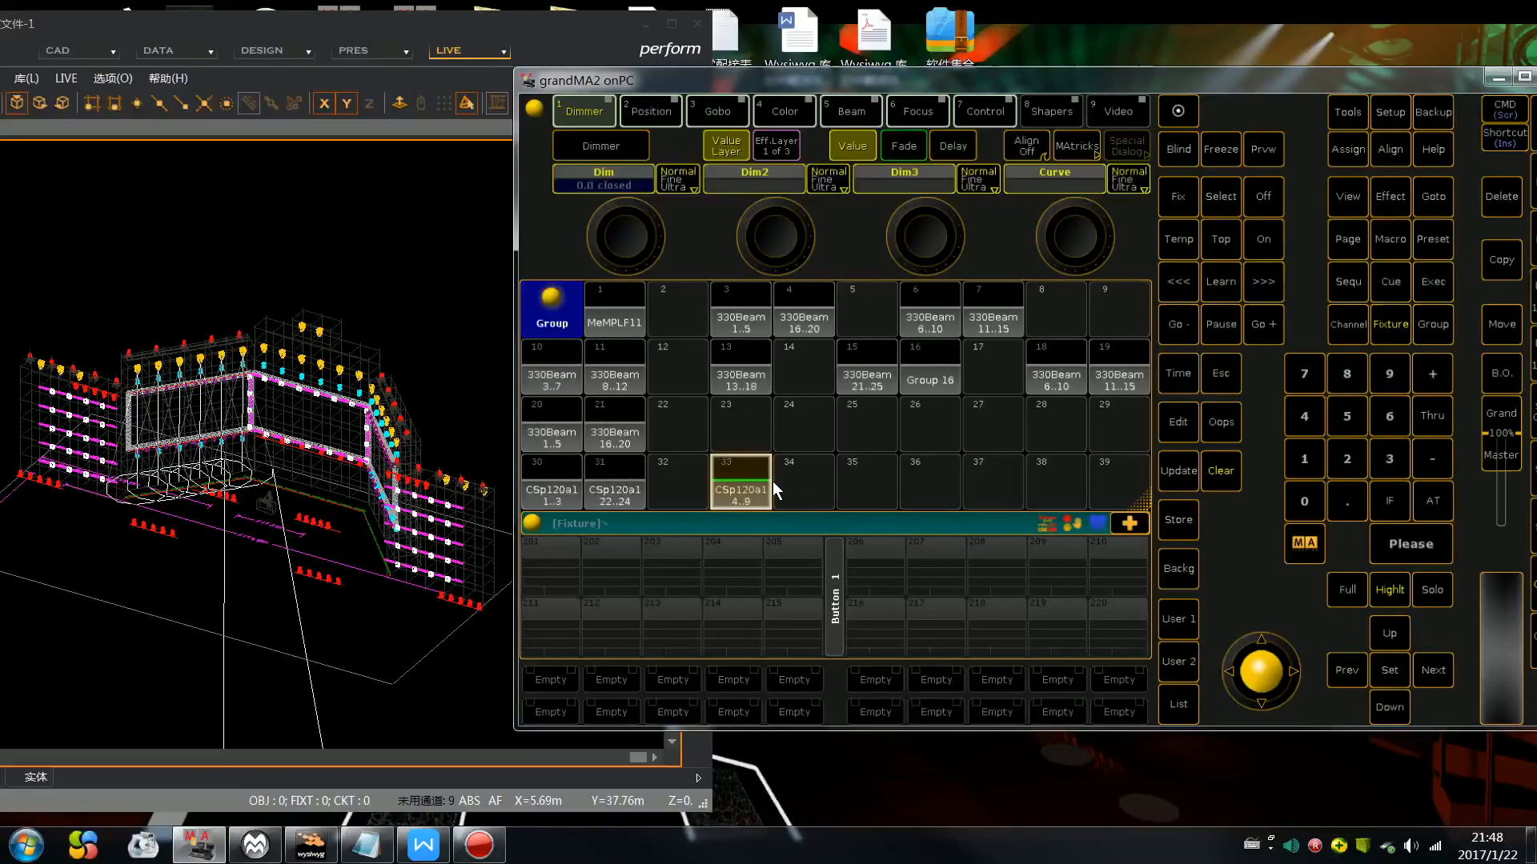
click(1231, 472)
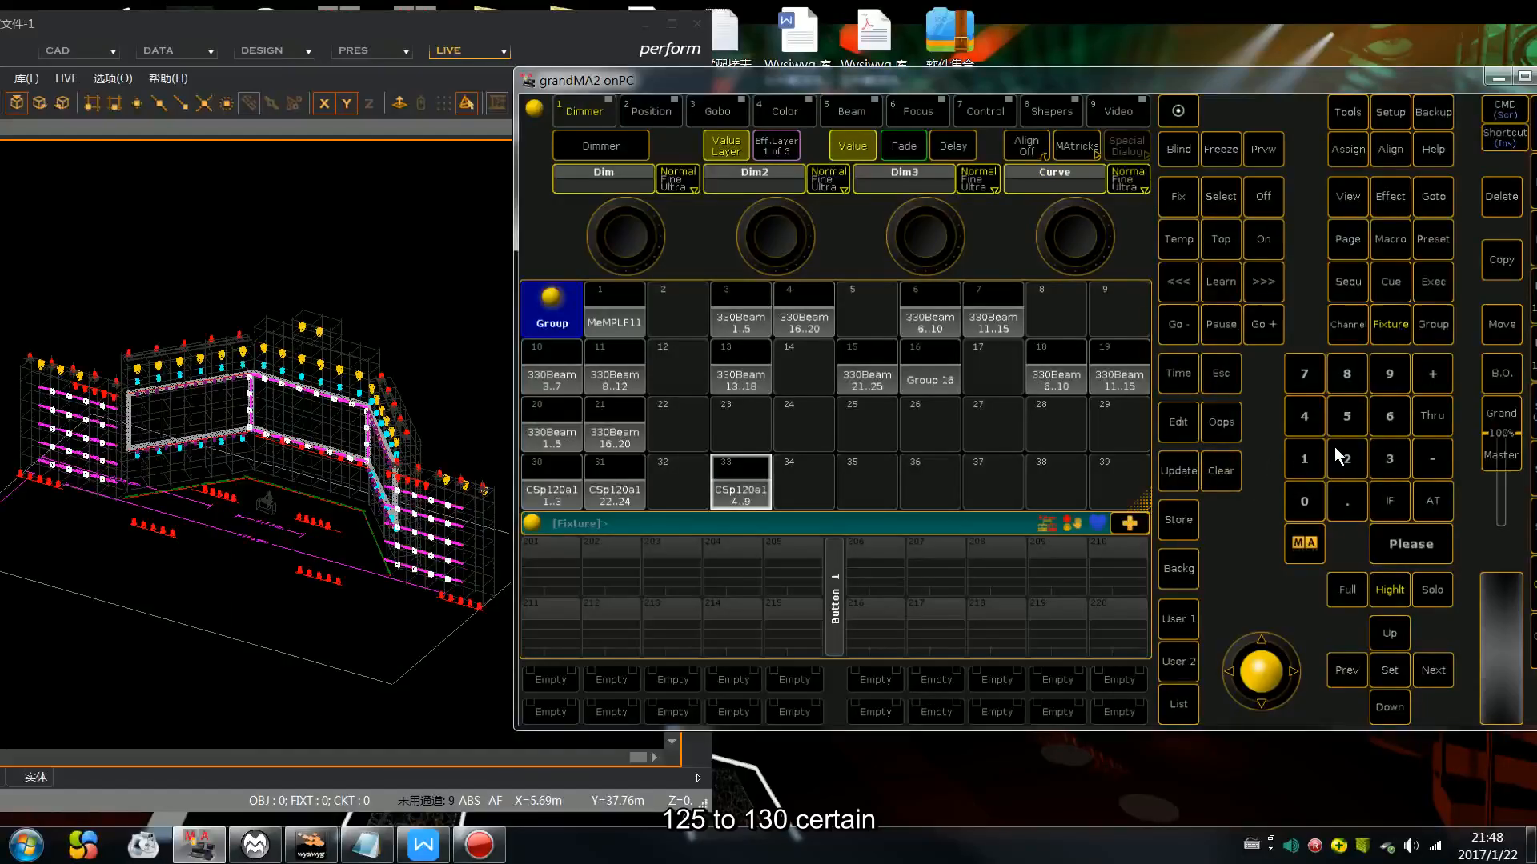
Step: Select fixtures 125 Thru 130, store them as group 34, and clear the selection
click(1316, 460)
click(1416, 421)
click(1389, 459)
click(1305, 502)
click(1388, 543)
click(1178, 520)
click(822, 477)
click(1231, 467)
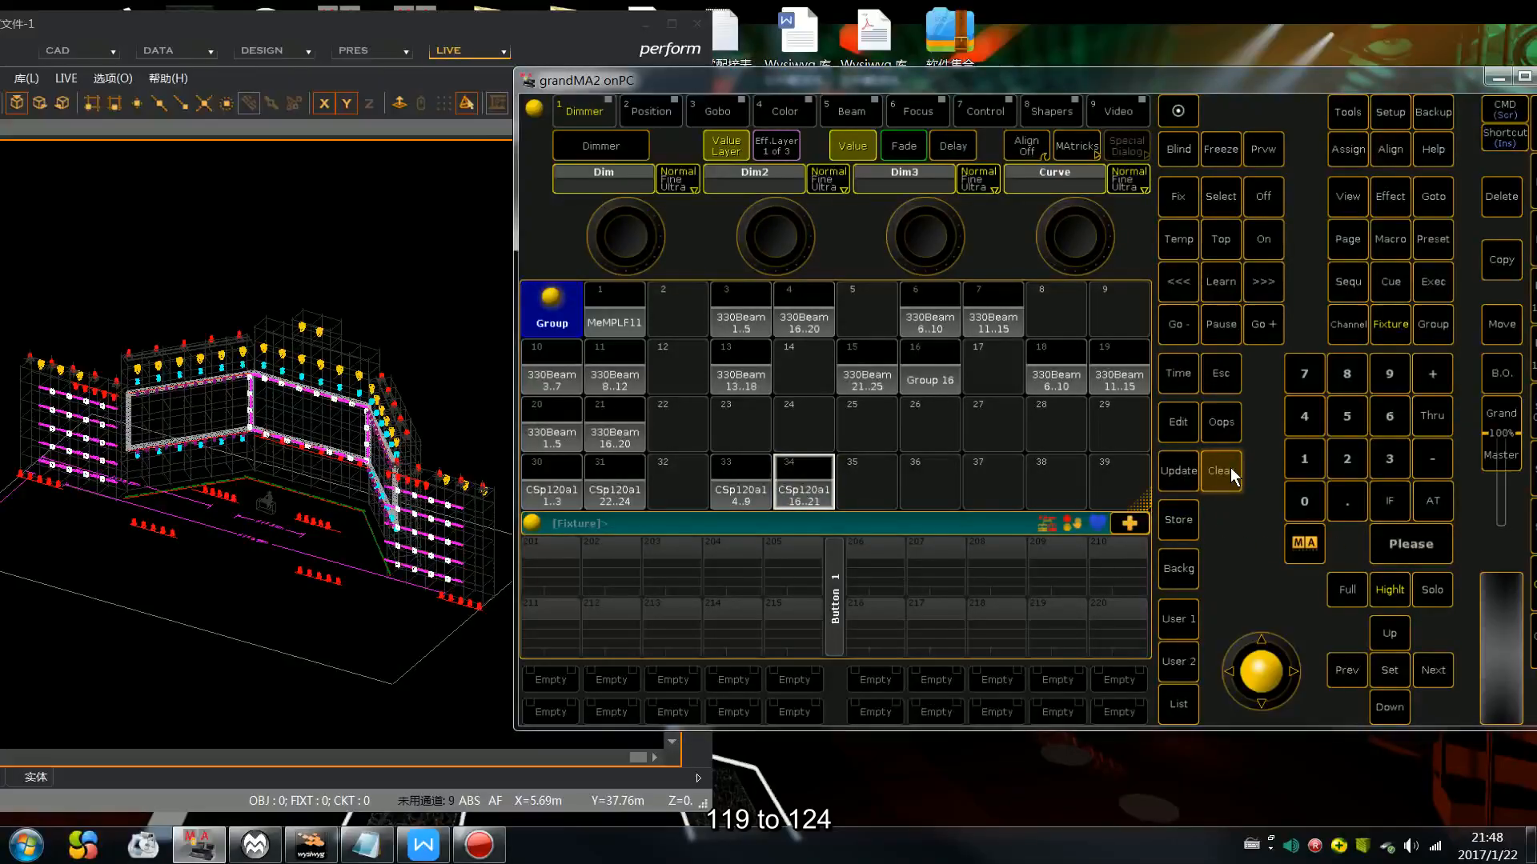
Step: Select fixtures 119 Thru 124, store them as group 36, and clear the selection
click(1301, 448)
click(1301, 448)
click(1436, 424)
click(1307, 462)
click(1352, 461)
click(1308, 419)
click(1391, 549)
click(1174, 522)
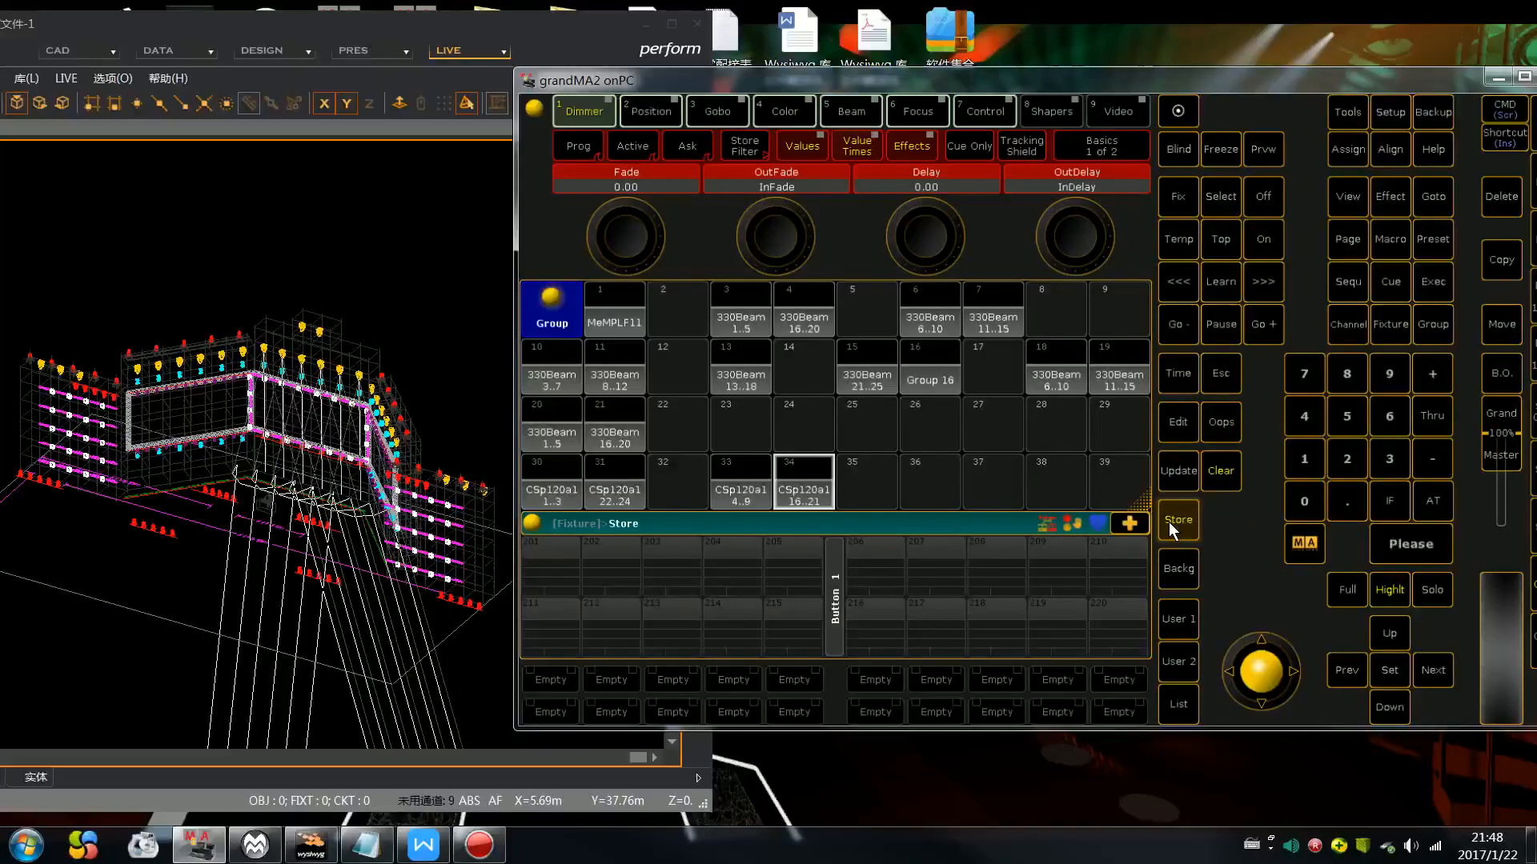
click(923, 487)
click(1220, 469)
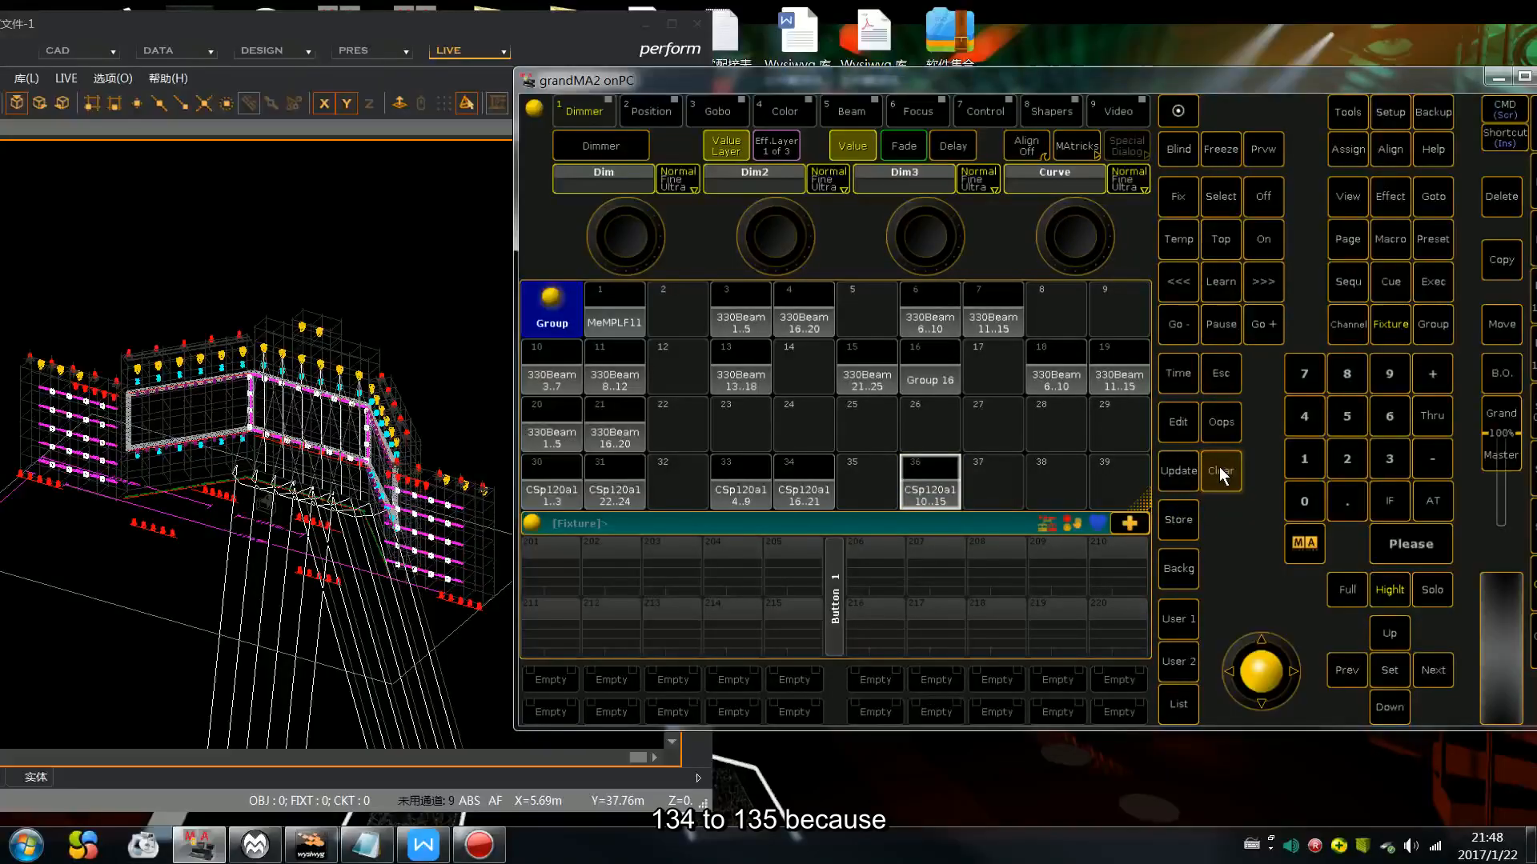
Step: Select fixtures 134 Thru 135, store them as group 38, and clear the selection
click(1305, 460)
click(1391, 460)
click(1432, 415)
click(1305, 458)
click(1389, 458)
click(1361, 418)
click(1413, 558)
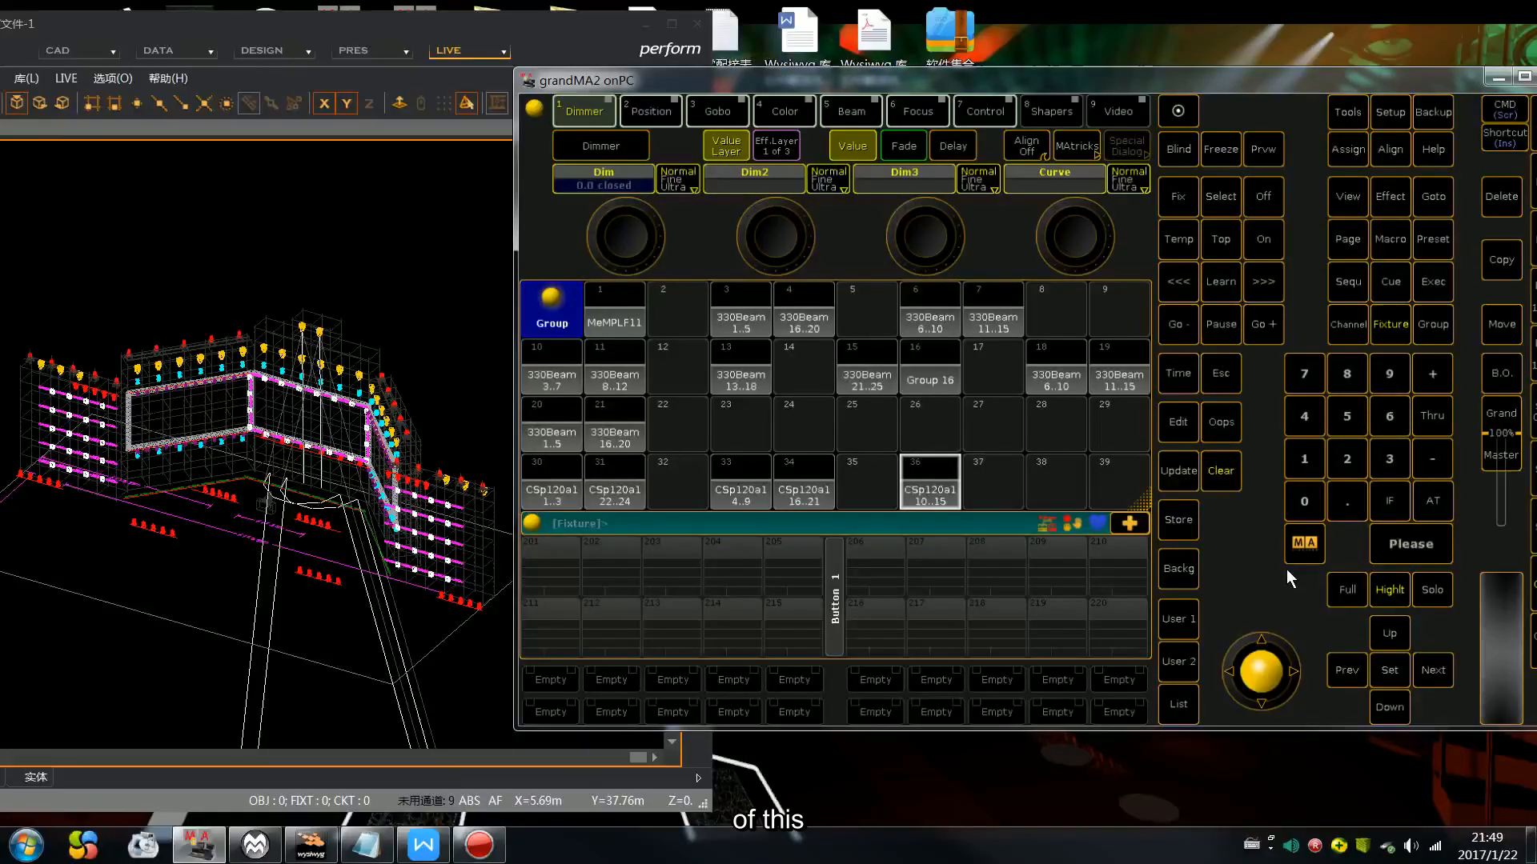
click(1190, 520)
click(1032, 503)
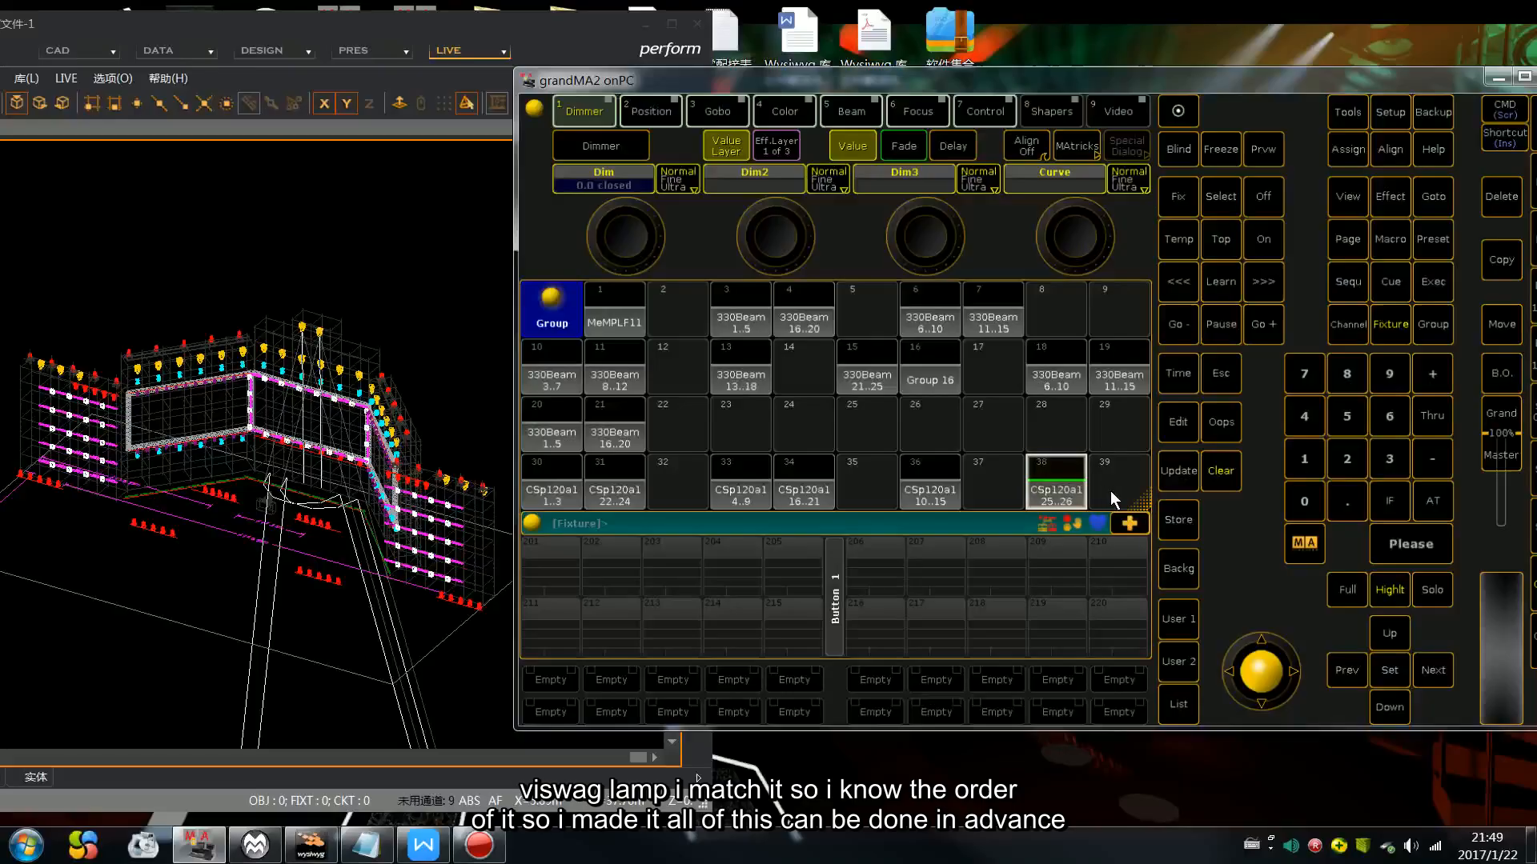
click(1219, 471)
click(1219, 470)
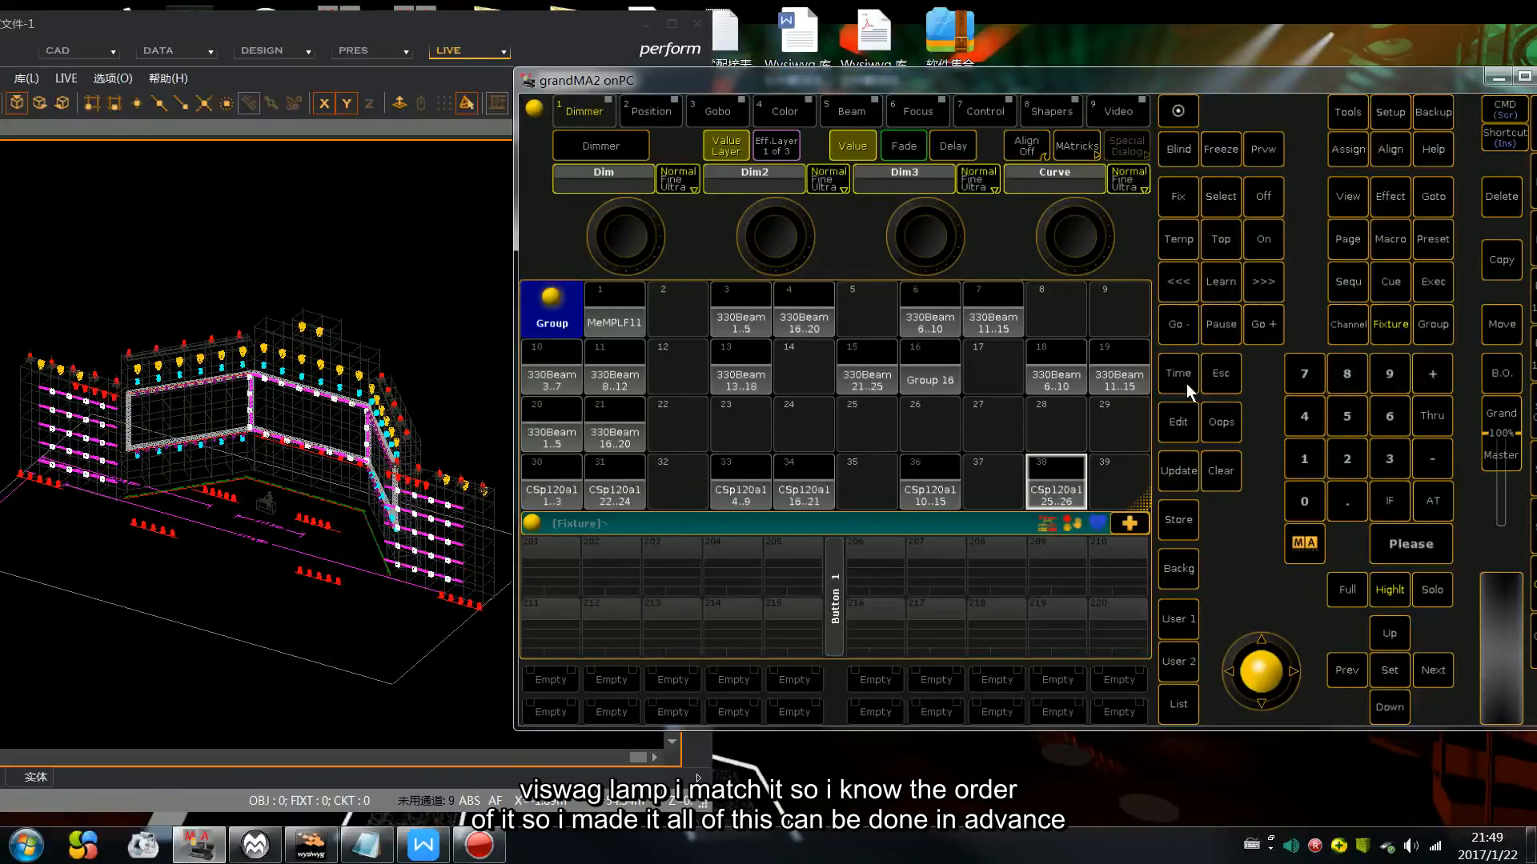
Step: Try to light fixtures 140 Thru 151 by raising their dimmer, and clear the selection
click(932, 423)
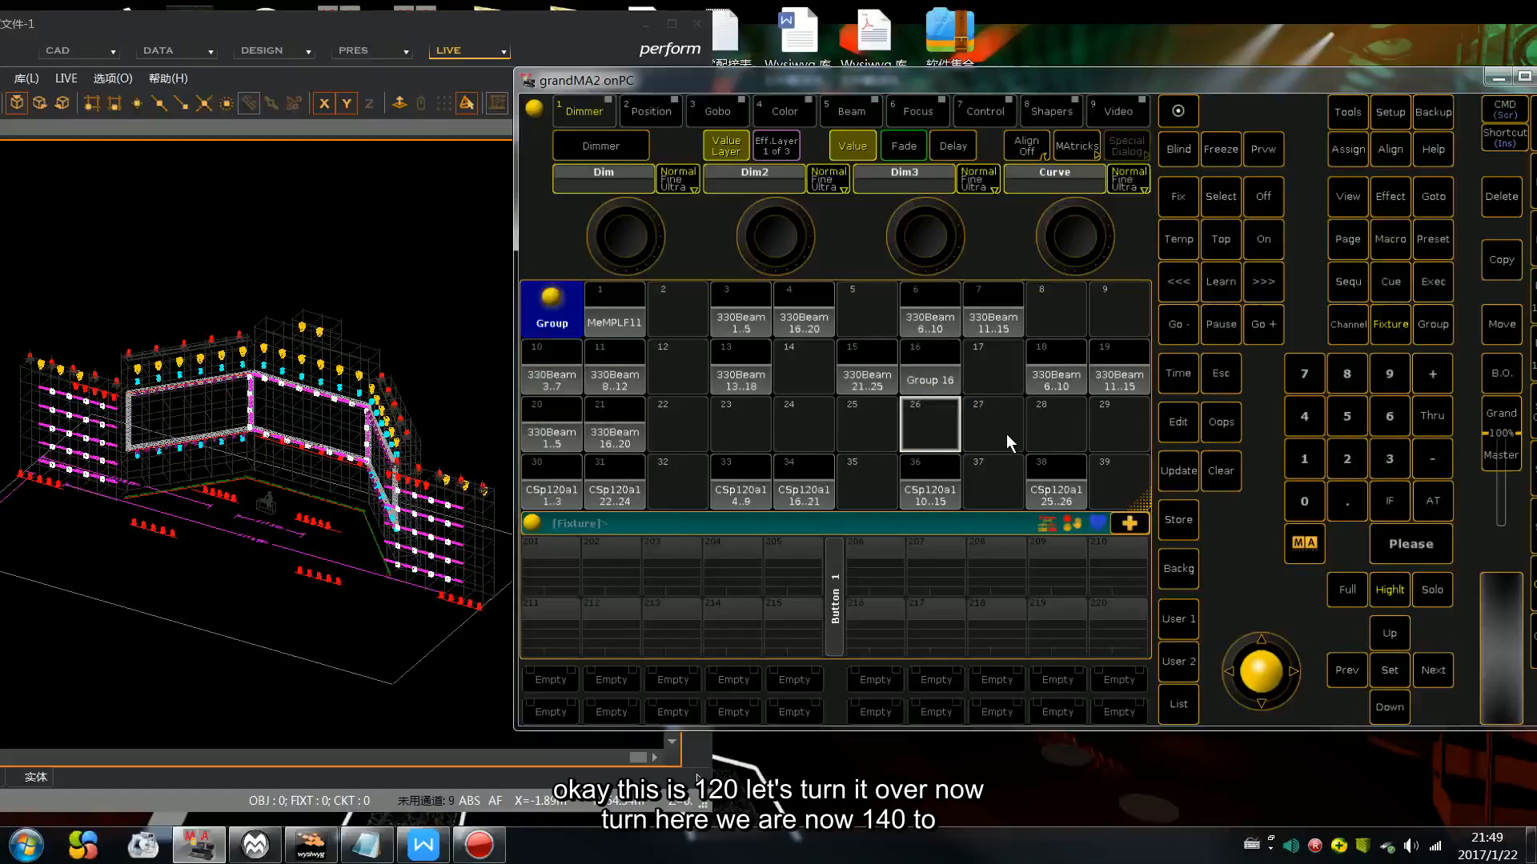
scroll(1007, 434, down, 2)
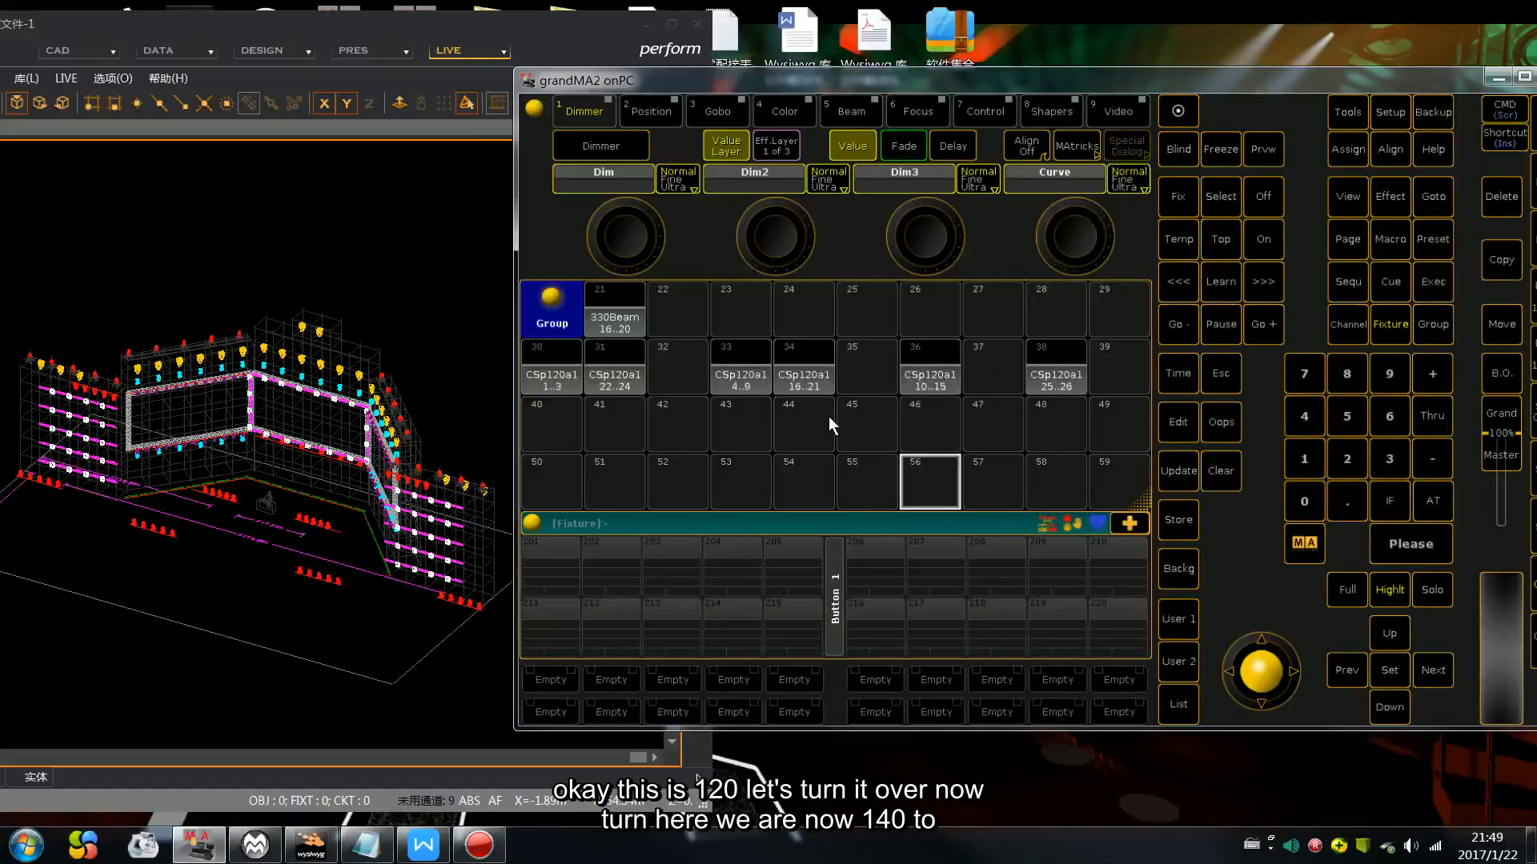
scroll(967, 402, down, 2)
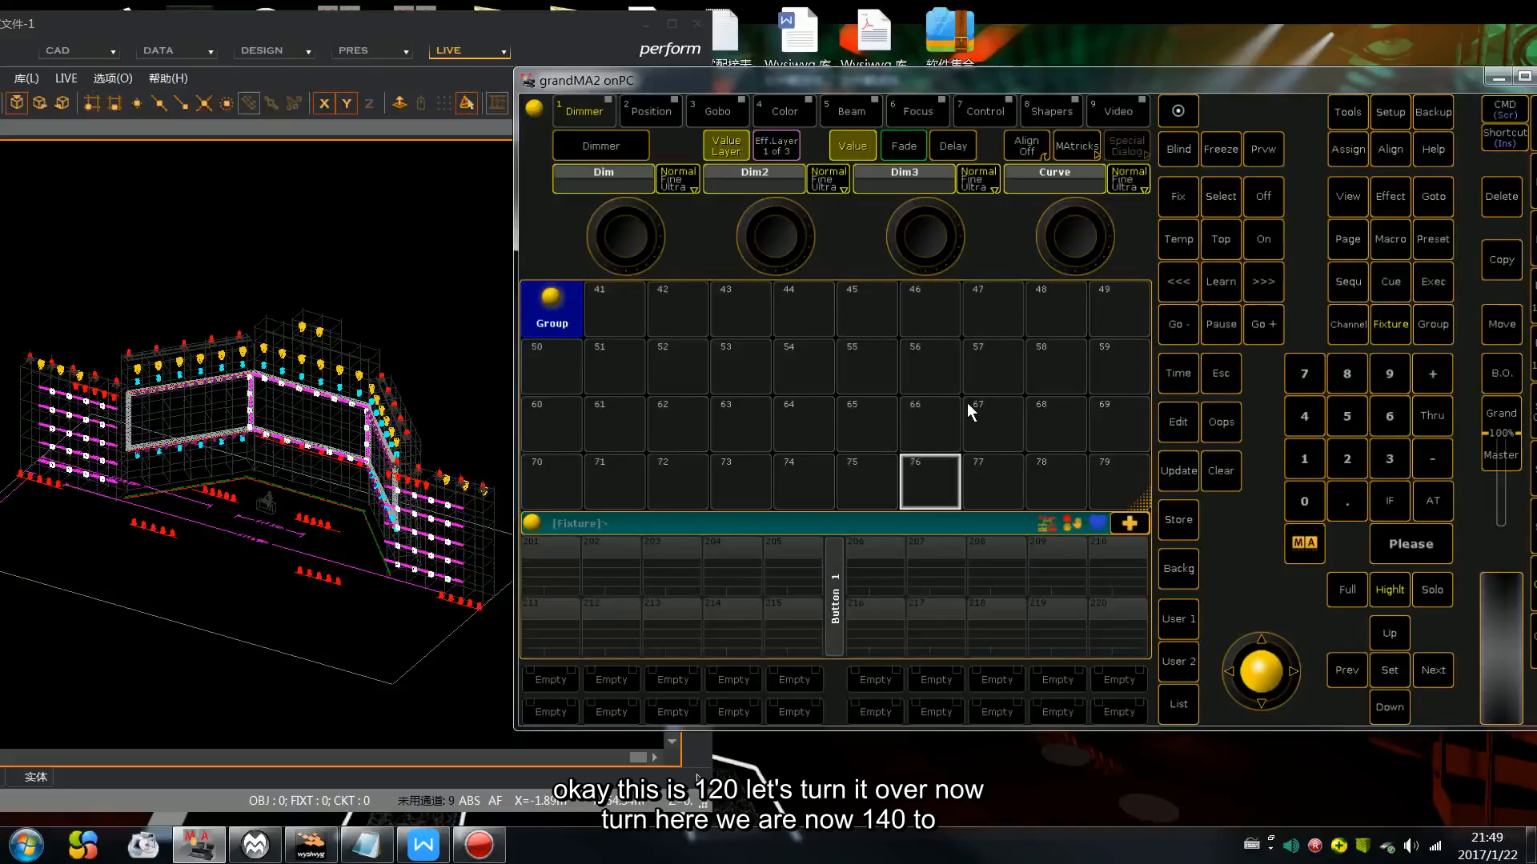
scroll(967, 402, up, 2)
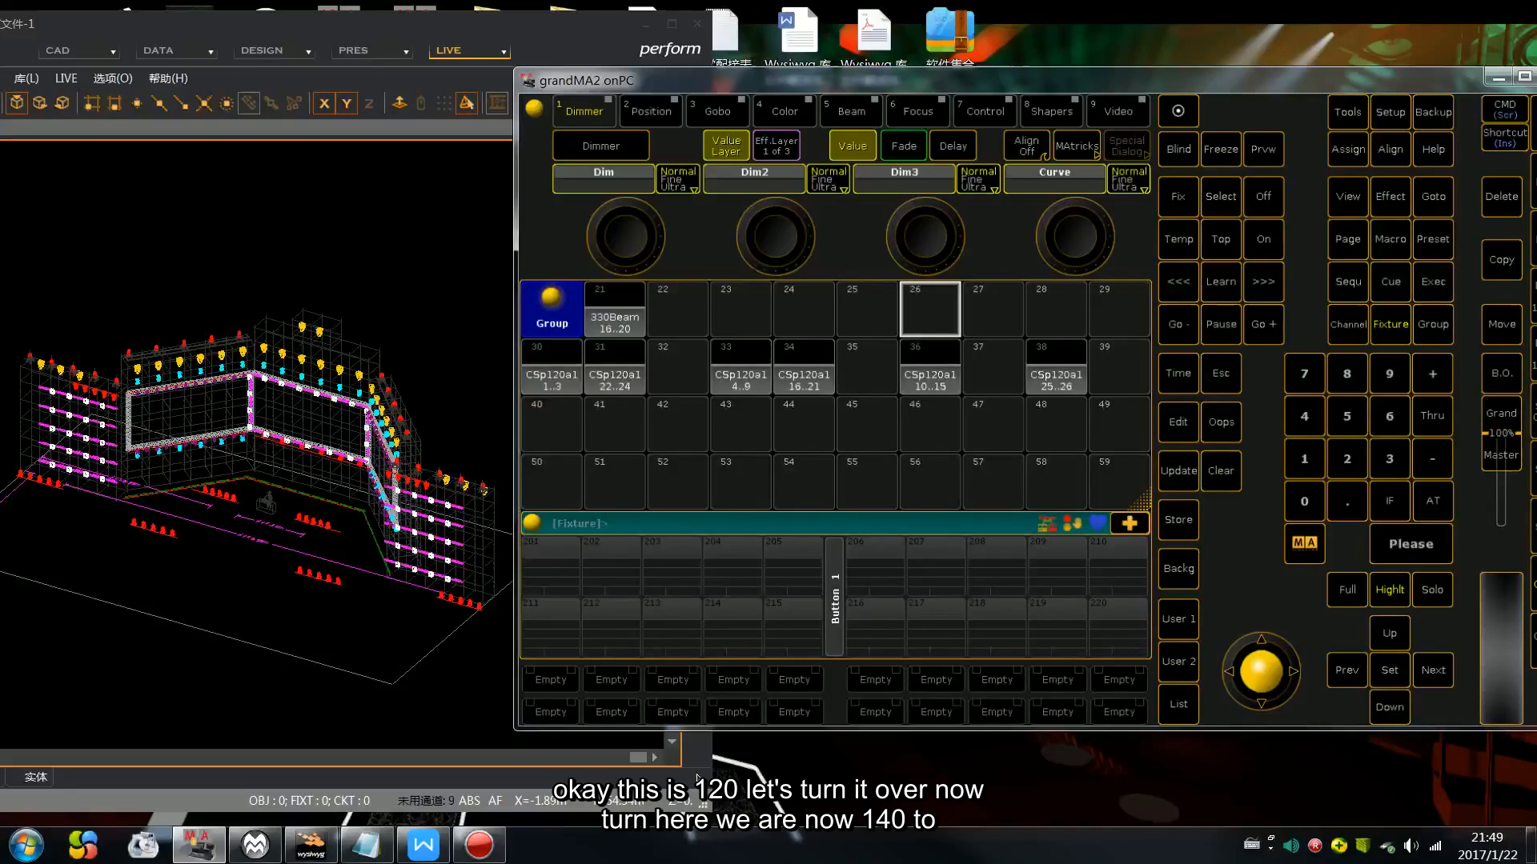
click(1304, 452)
click(1301, 424)
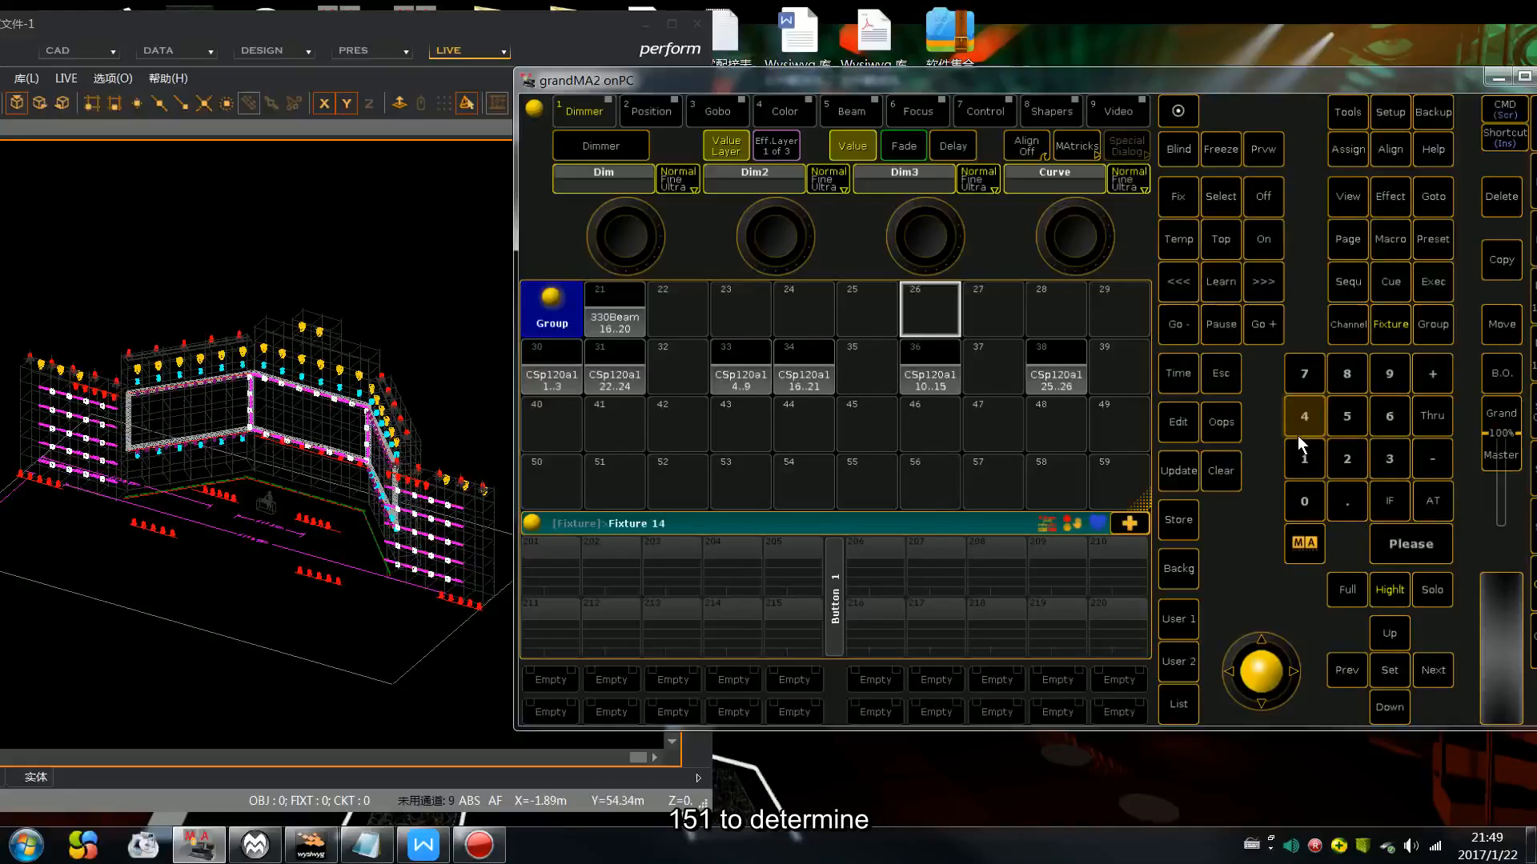
click(1433, 420)
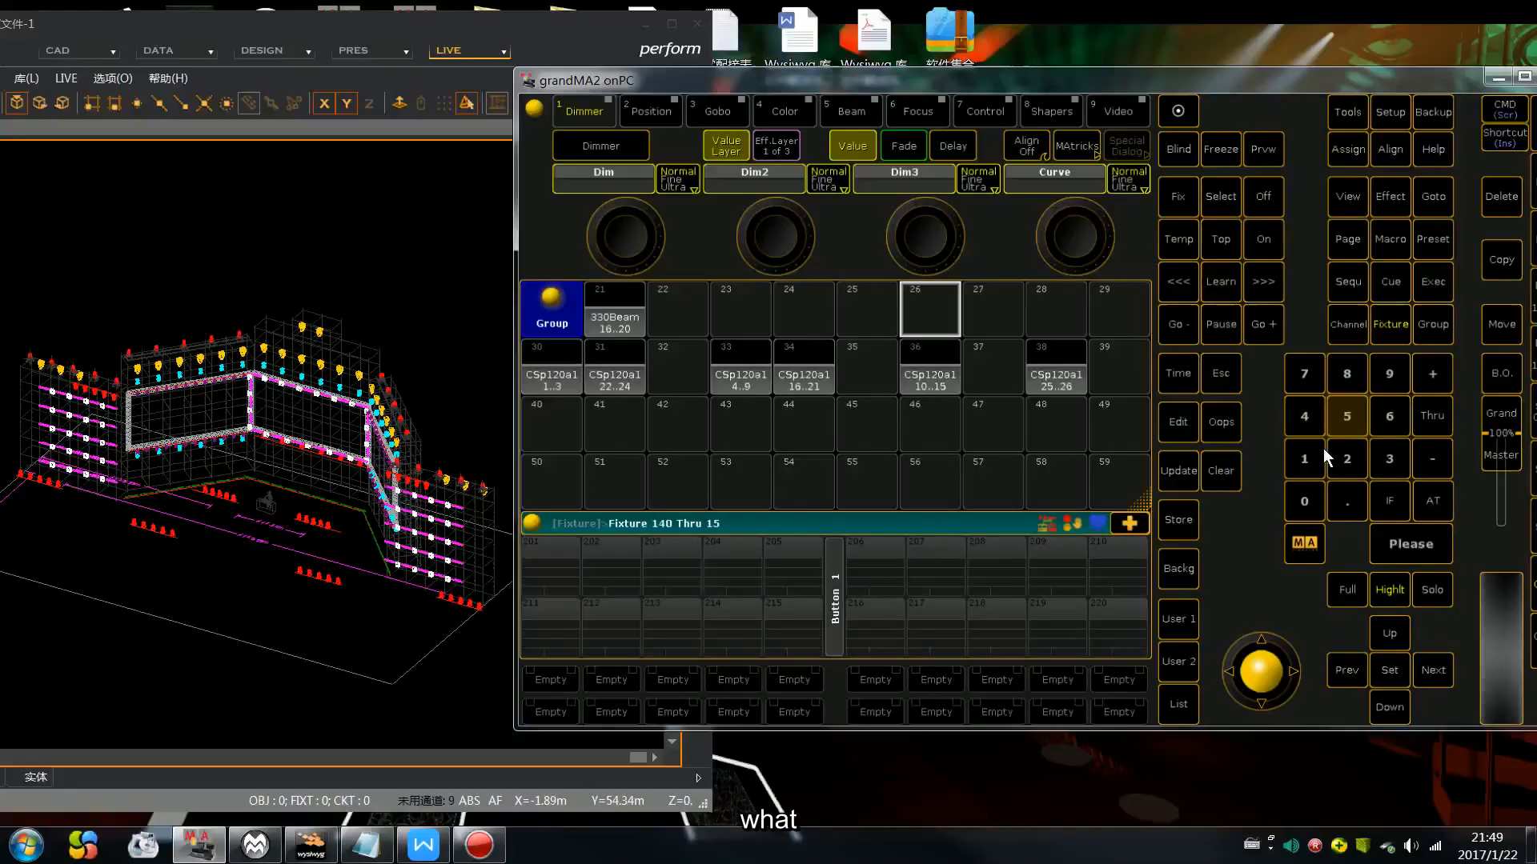
click(1417, 553)
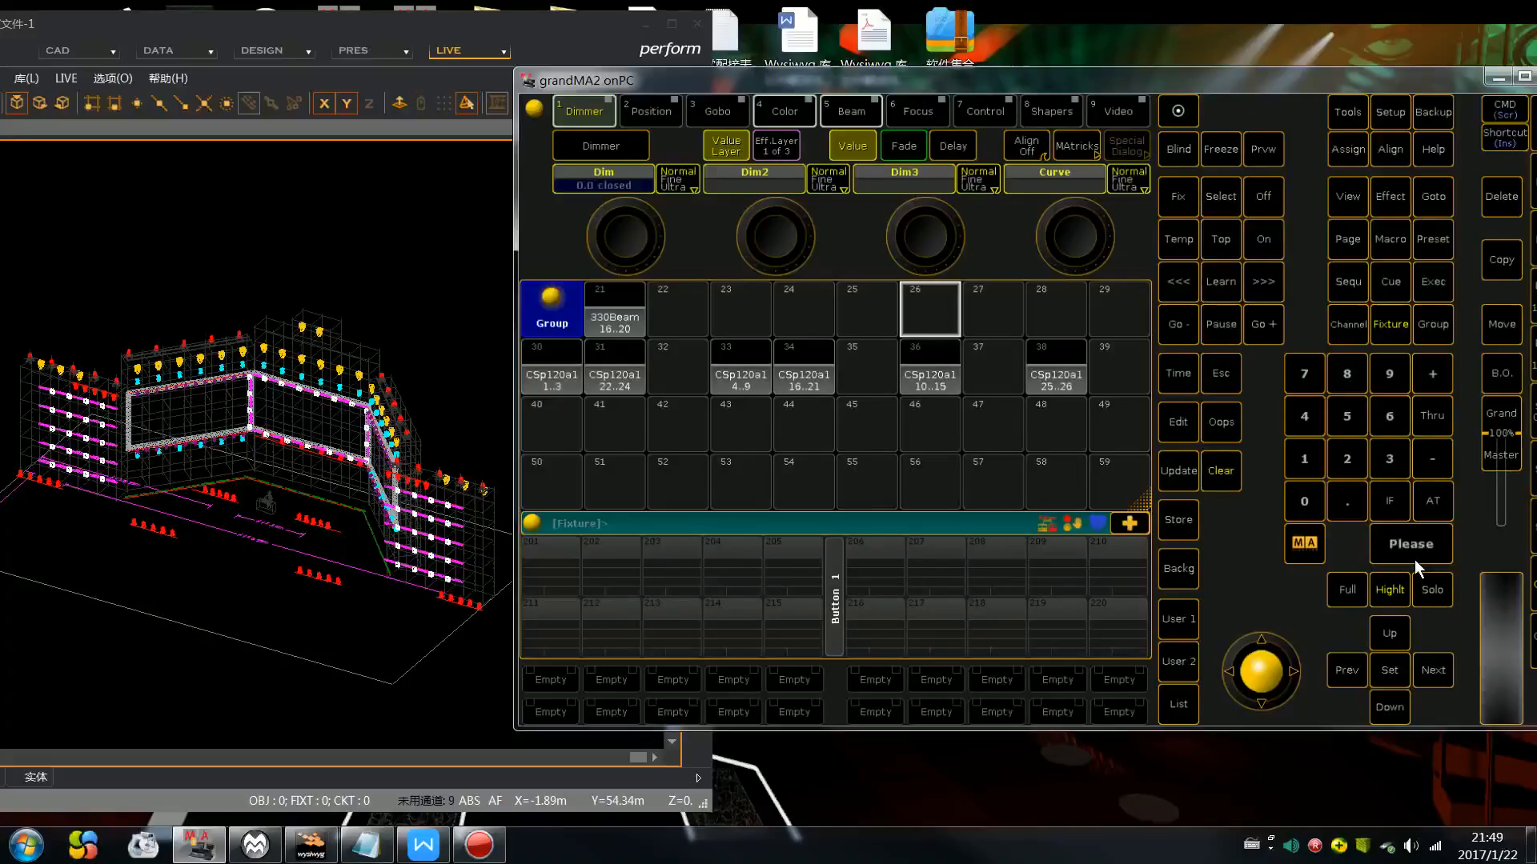
mouse_move(611, 236)
mouse_down()
mouse_move(593, 214)
mouse_move(669, 214)
mouse_up()
click(1233, 479)
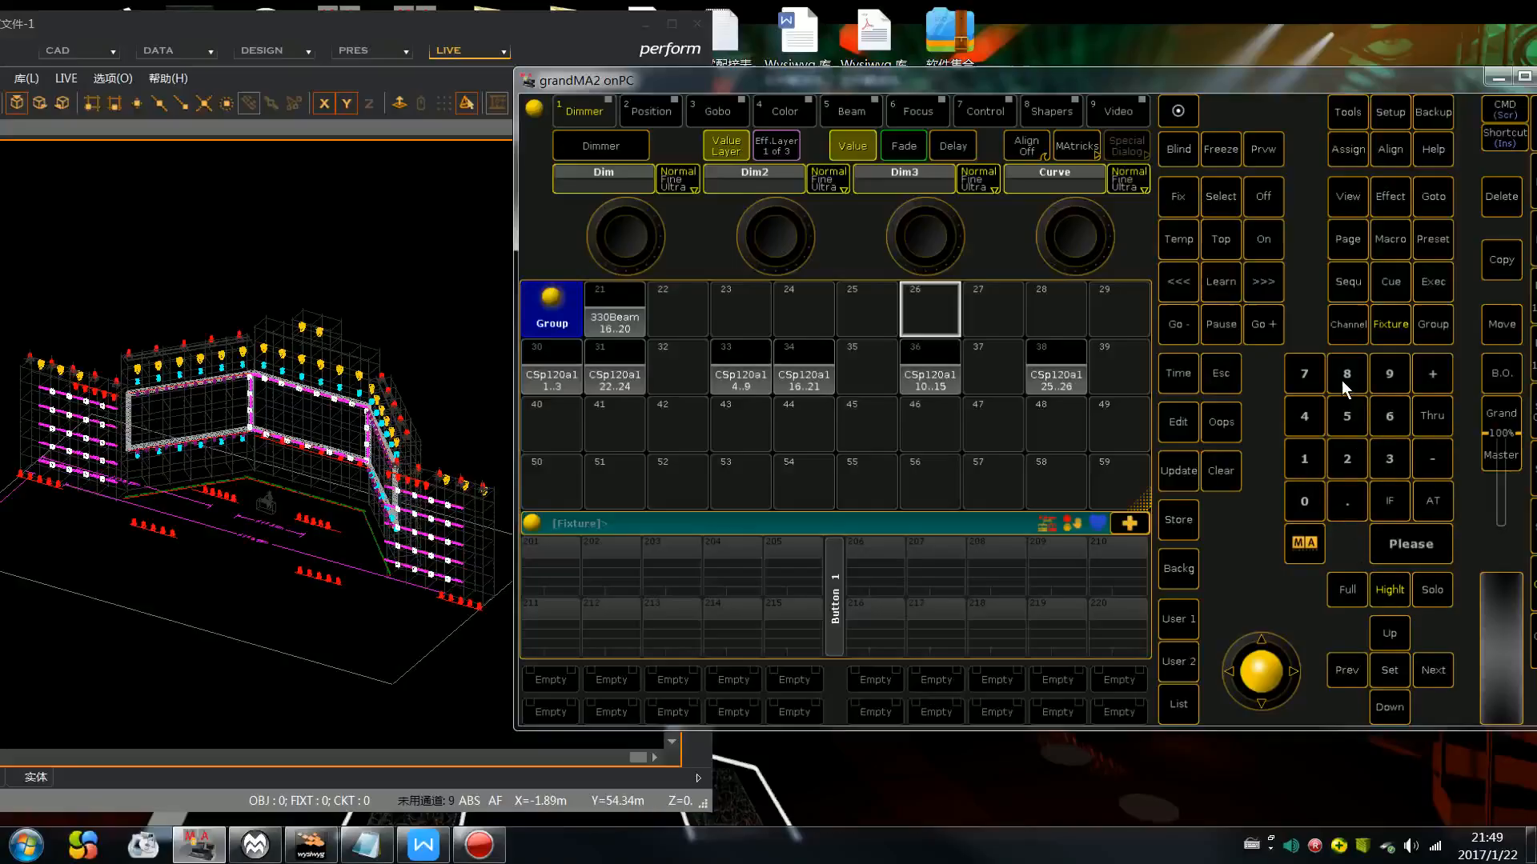
Step: Select fixtures 140 Thru 151, turn highlight off, and set their dimmer to full
click(1305, 458)
click(1304, 498)
click(1440, 415)
click(1346, 415)
click(1304, 458)
click(1390, 588)
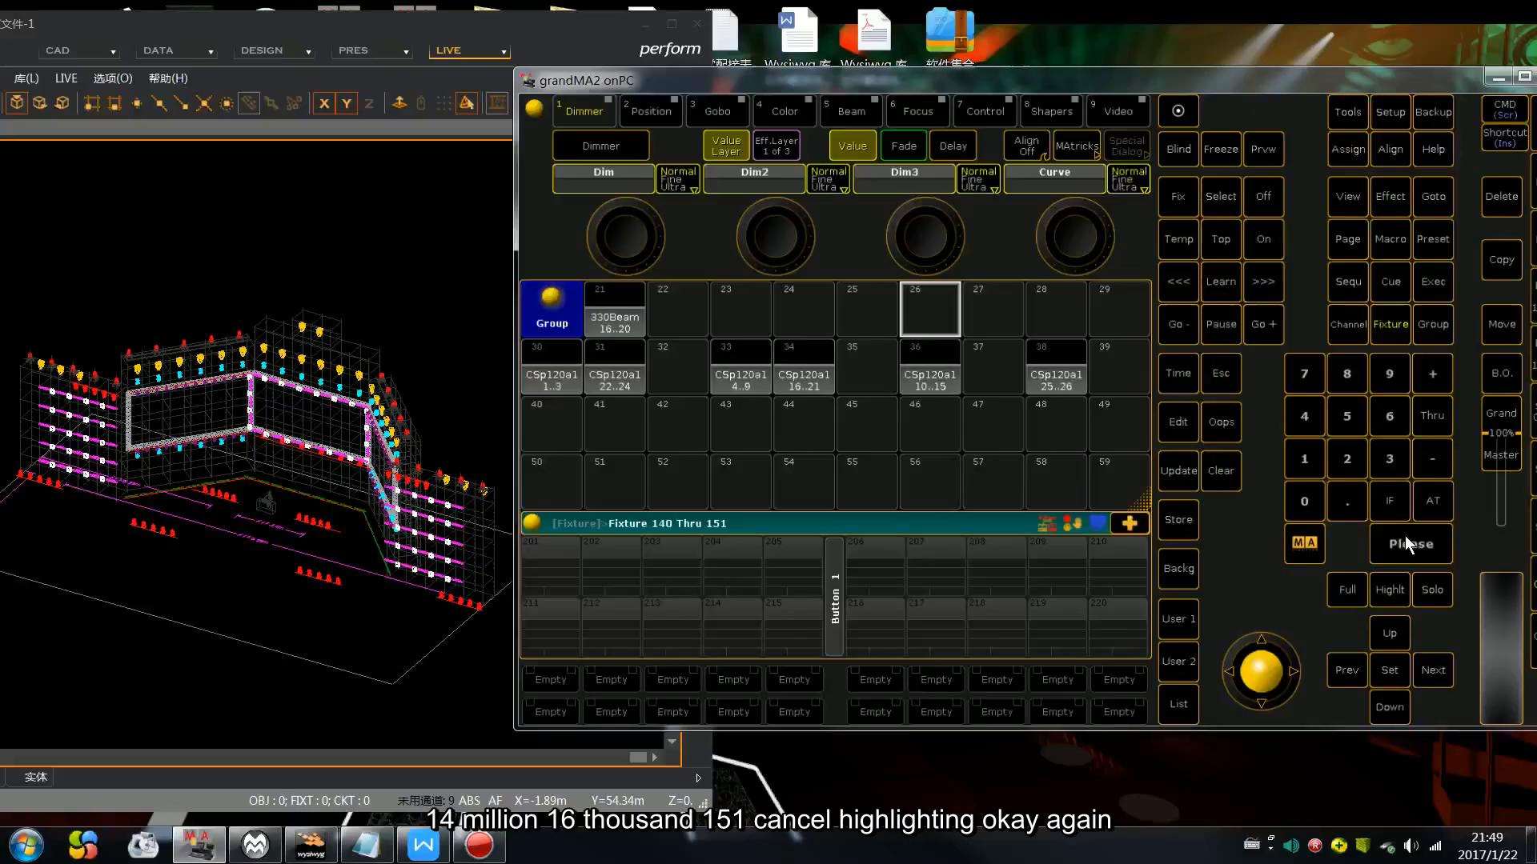
click(1406, 540)
click(1348, 589)
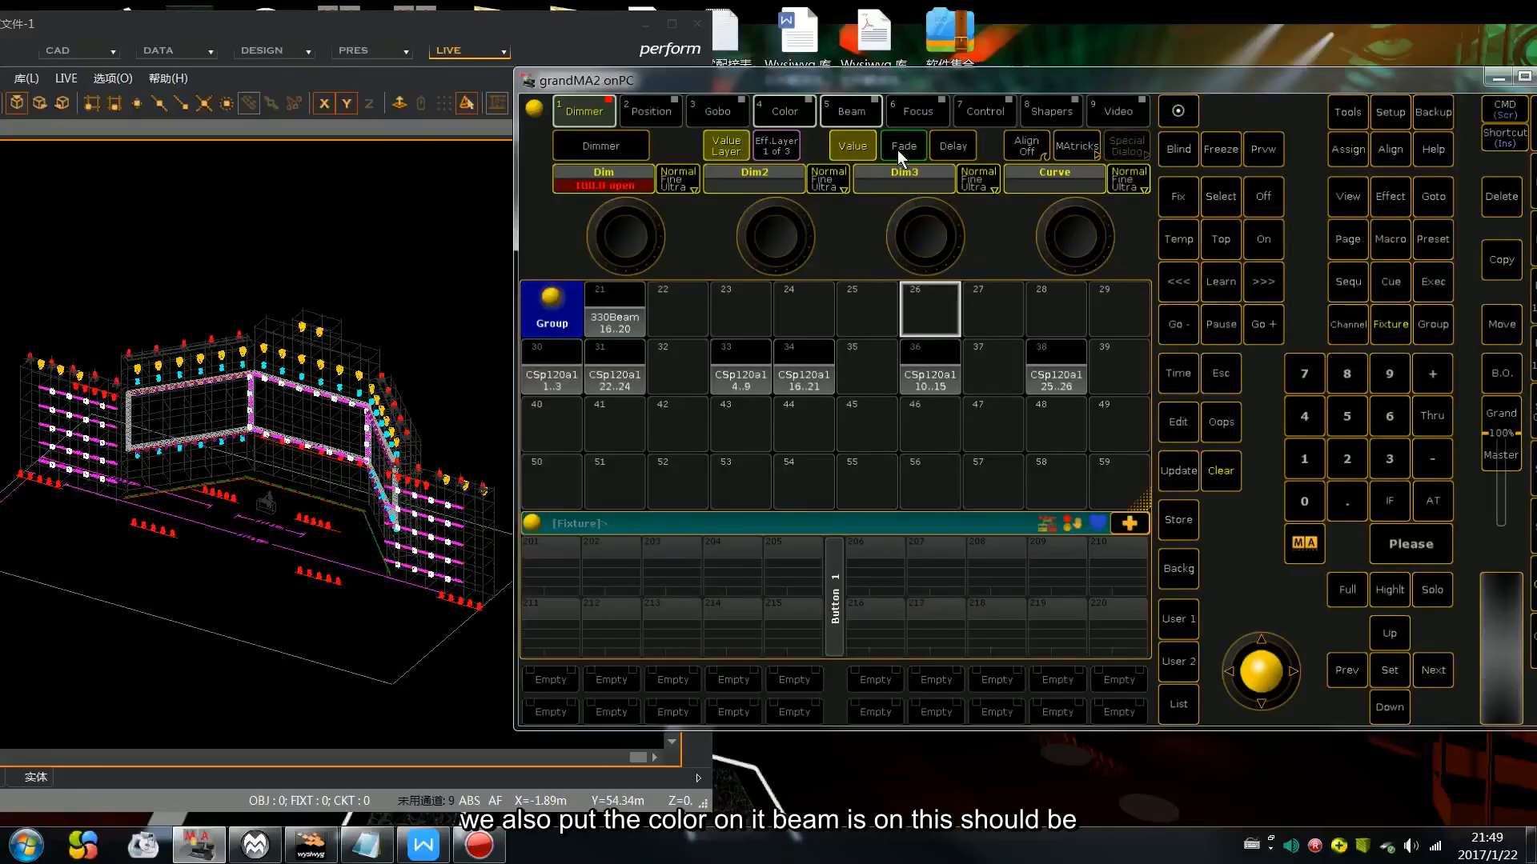
Step: Review the color, beam and dimmer attributes of the selected fixtures
click(784, 110)
click(863, 103)
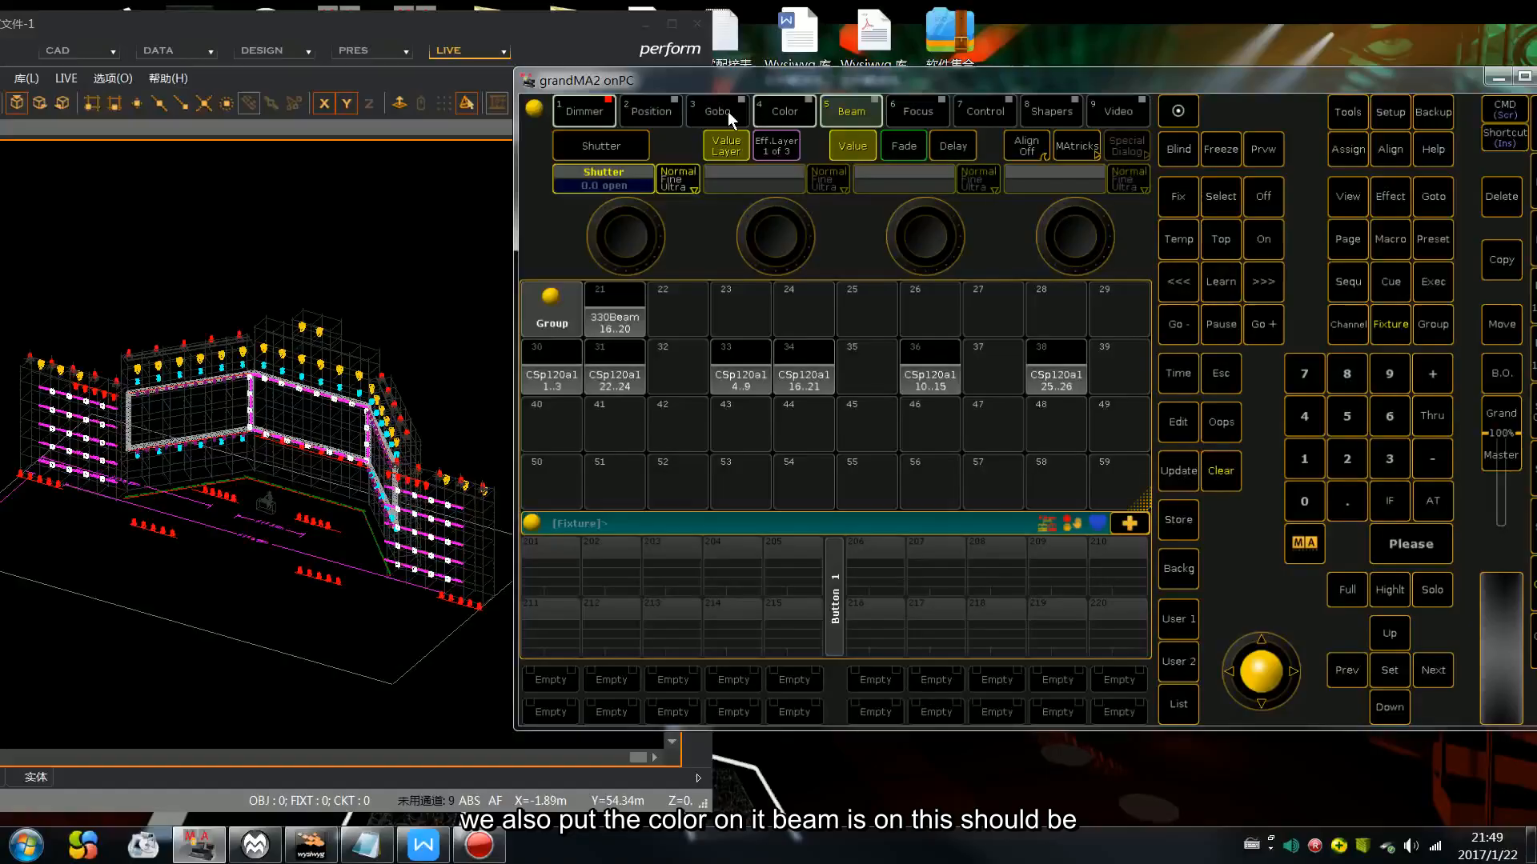
click(577, 110)
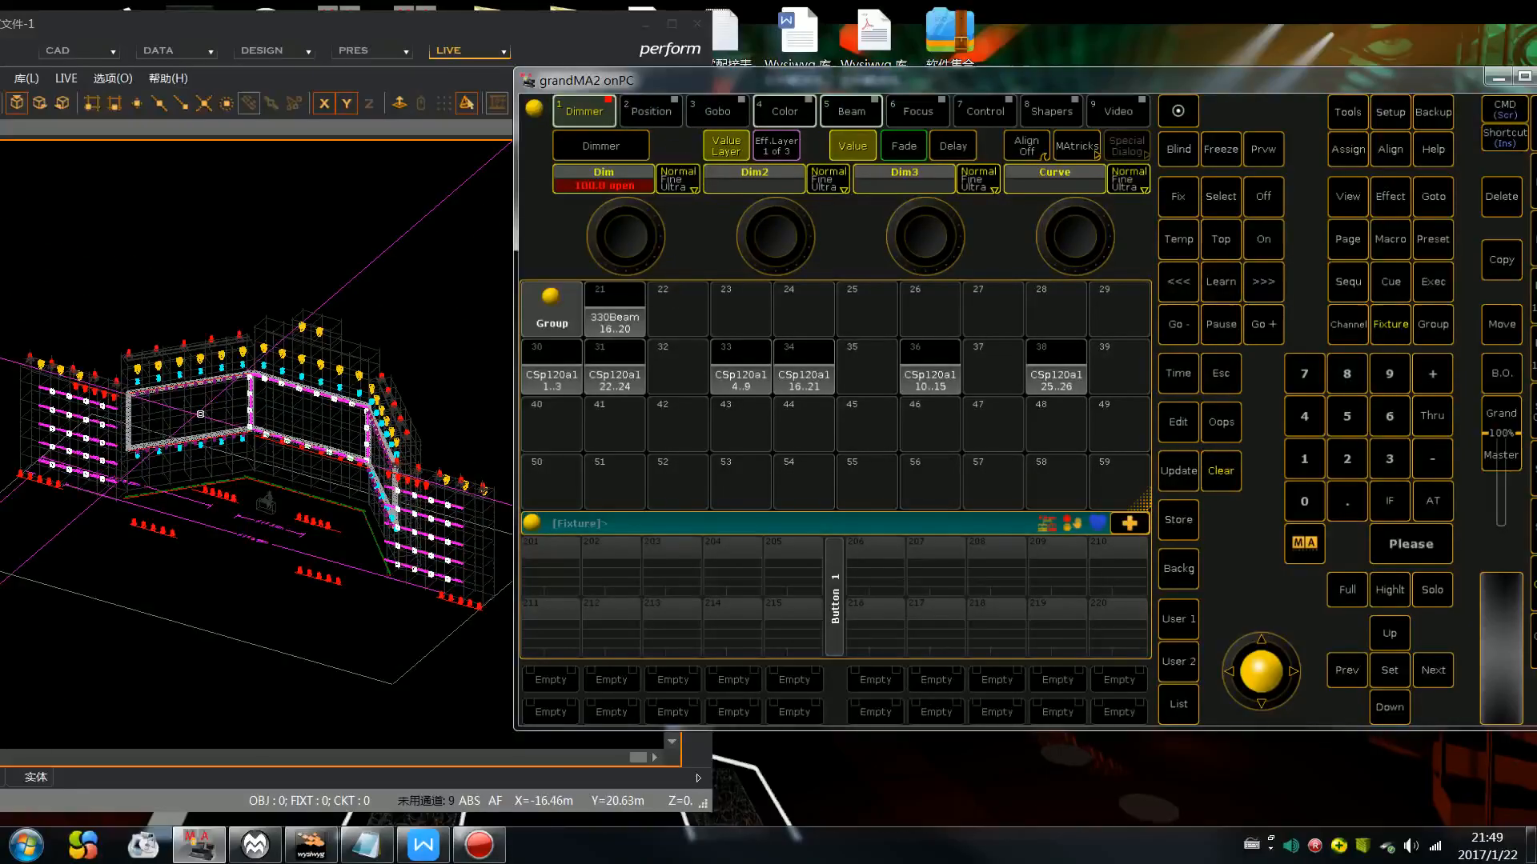
Step: Switch to wysiwyg, inspect the lamps along the truss of the large frame up close, and change to the solid view
click(138, 404)
scroll(142, 396, up, 5)
scroll(132, 268, down, 2)
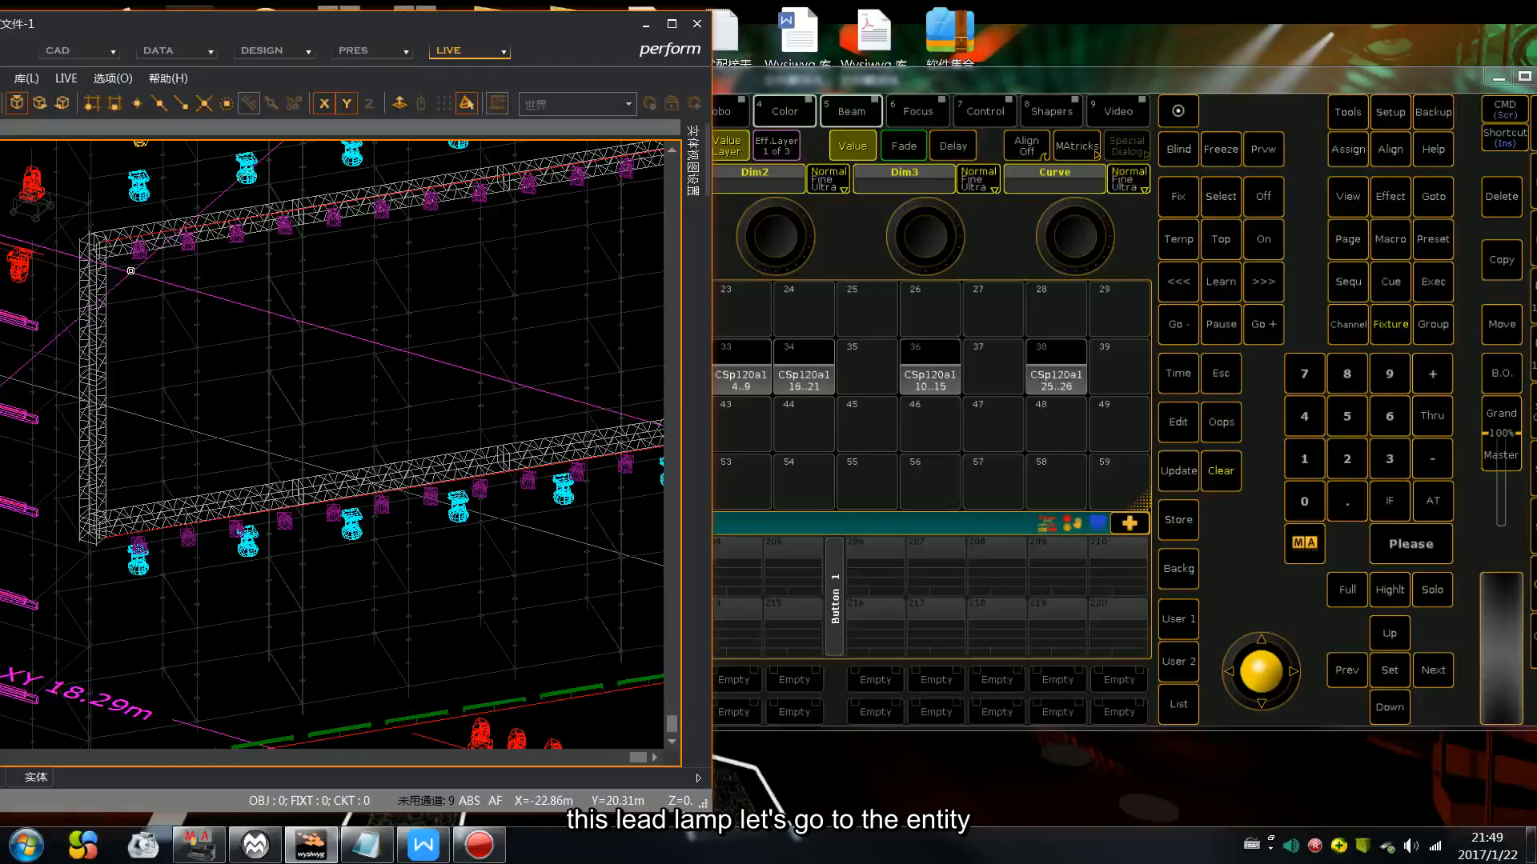
scroll(132, 253, up, 3)
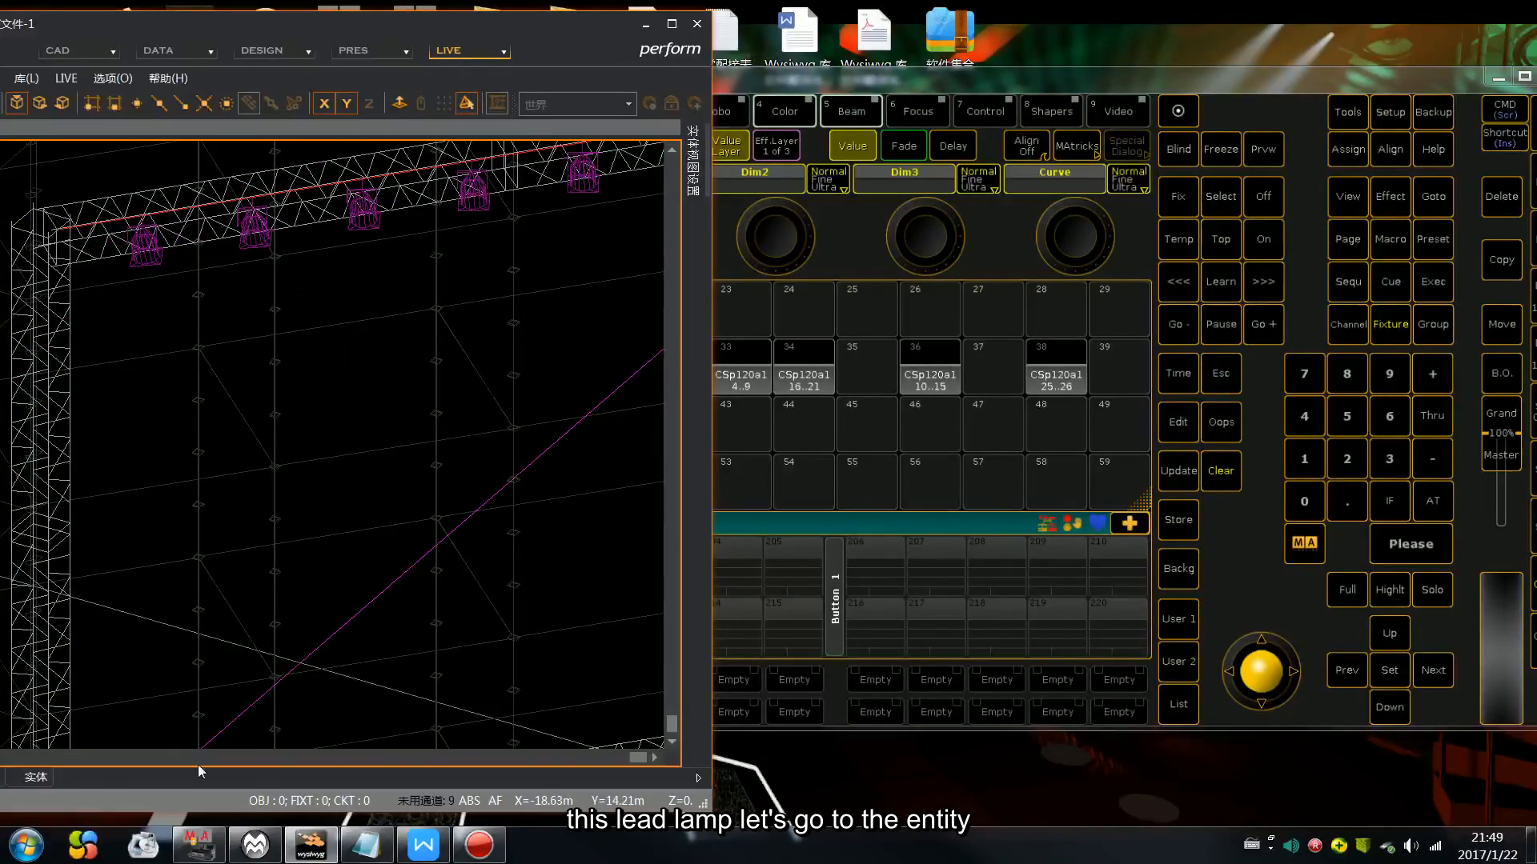
click(38, 776)
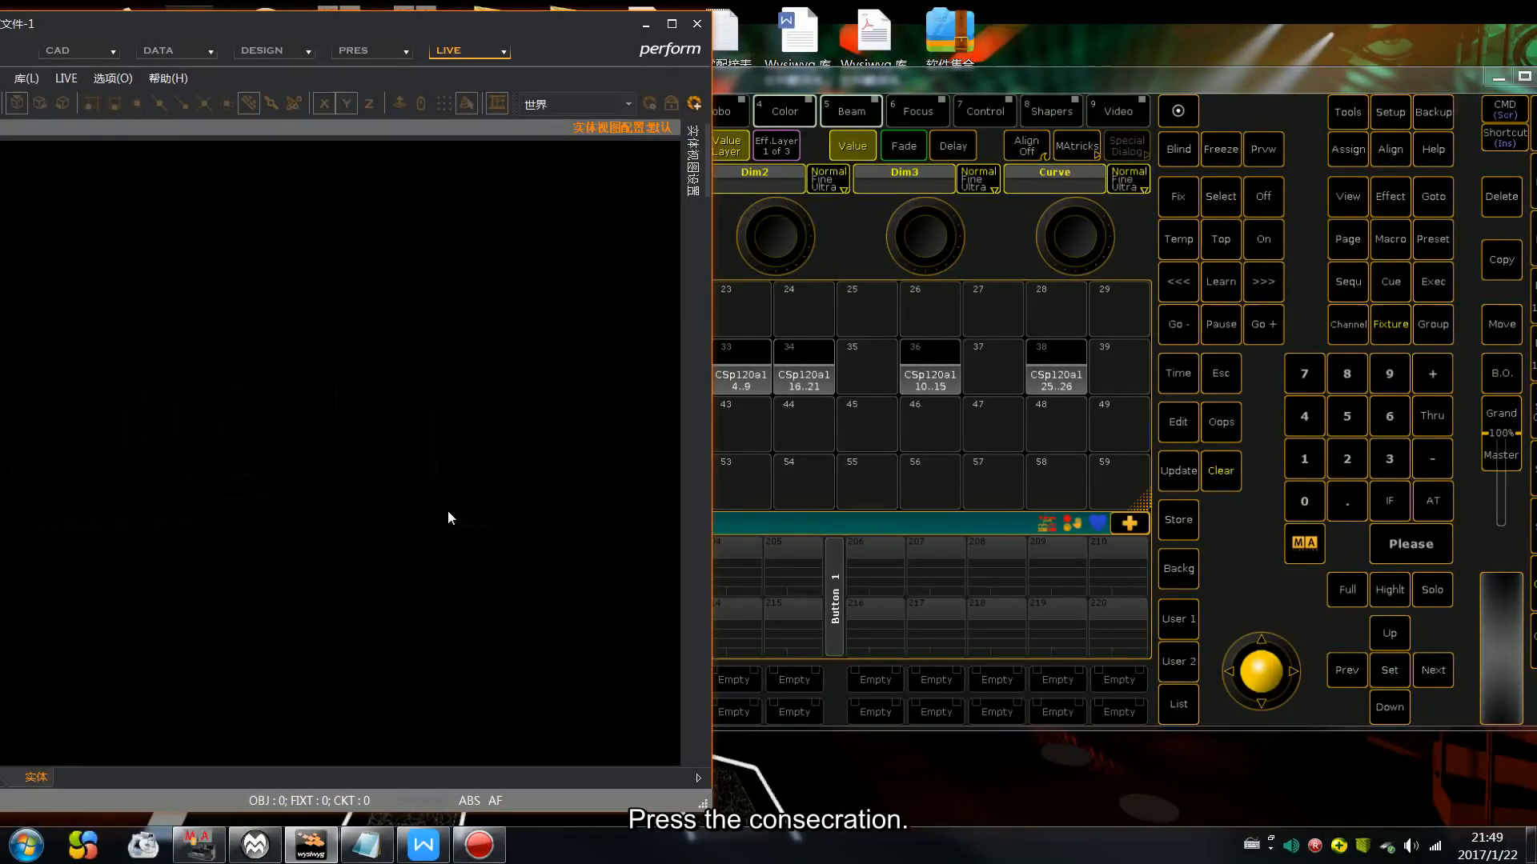
Step: In grandMA2 onPC, try to light the fixtures with Shutter at 60, ColorMix at 78 and ColorMix2 at 75, and clear the programmer
click(914, 266)
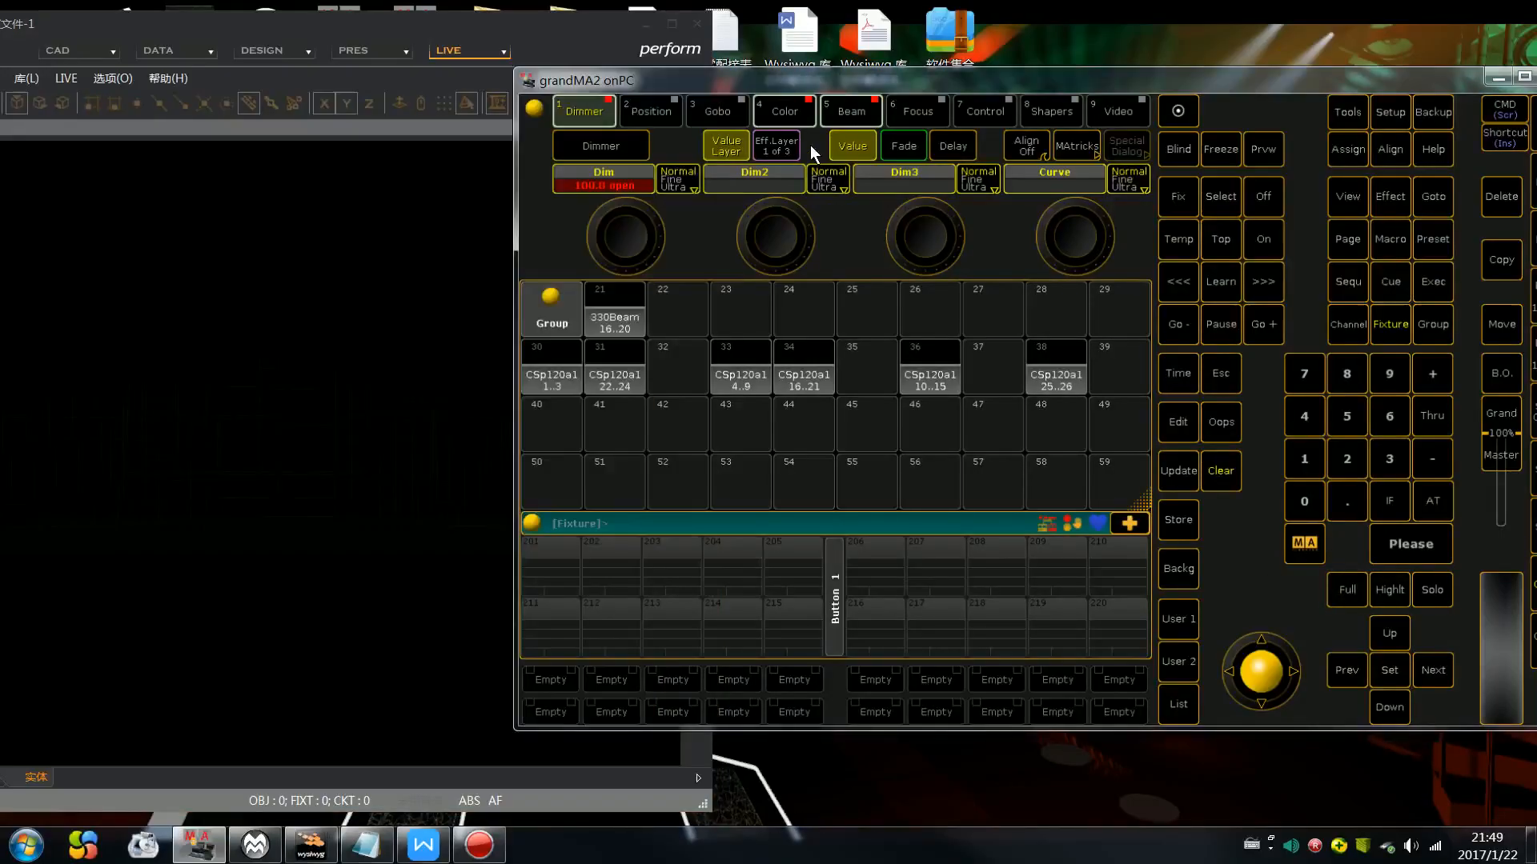
click(842, 122)
mouse_move(621, 223)
mouse_down()
mouse_move(669, 247)
mouse_move(618, 198)
mouse_up()
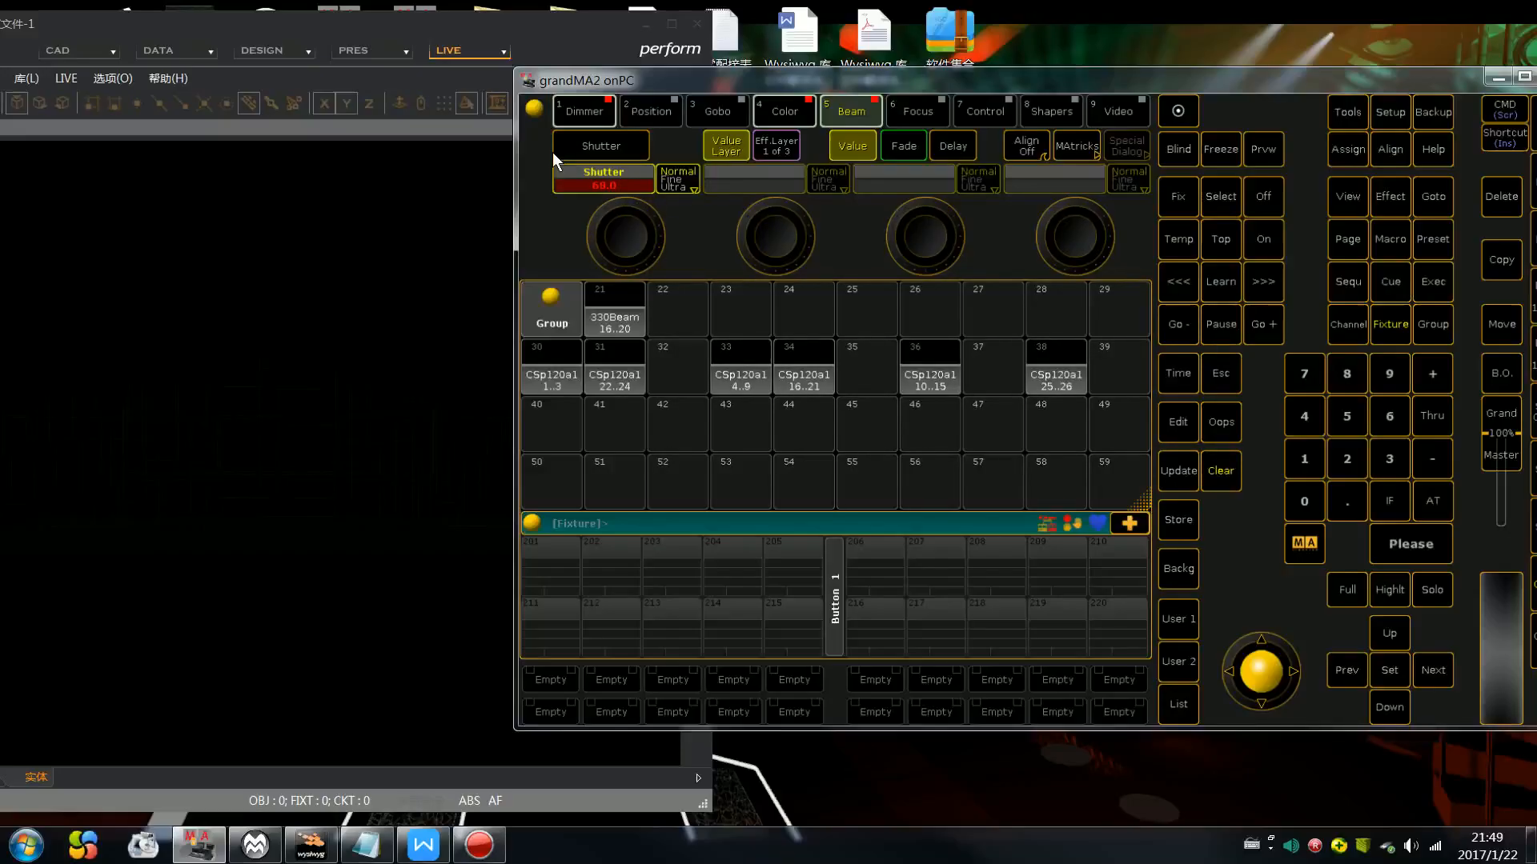
click(786, 112)
click(616, 146)
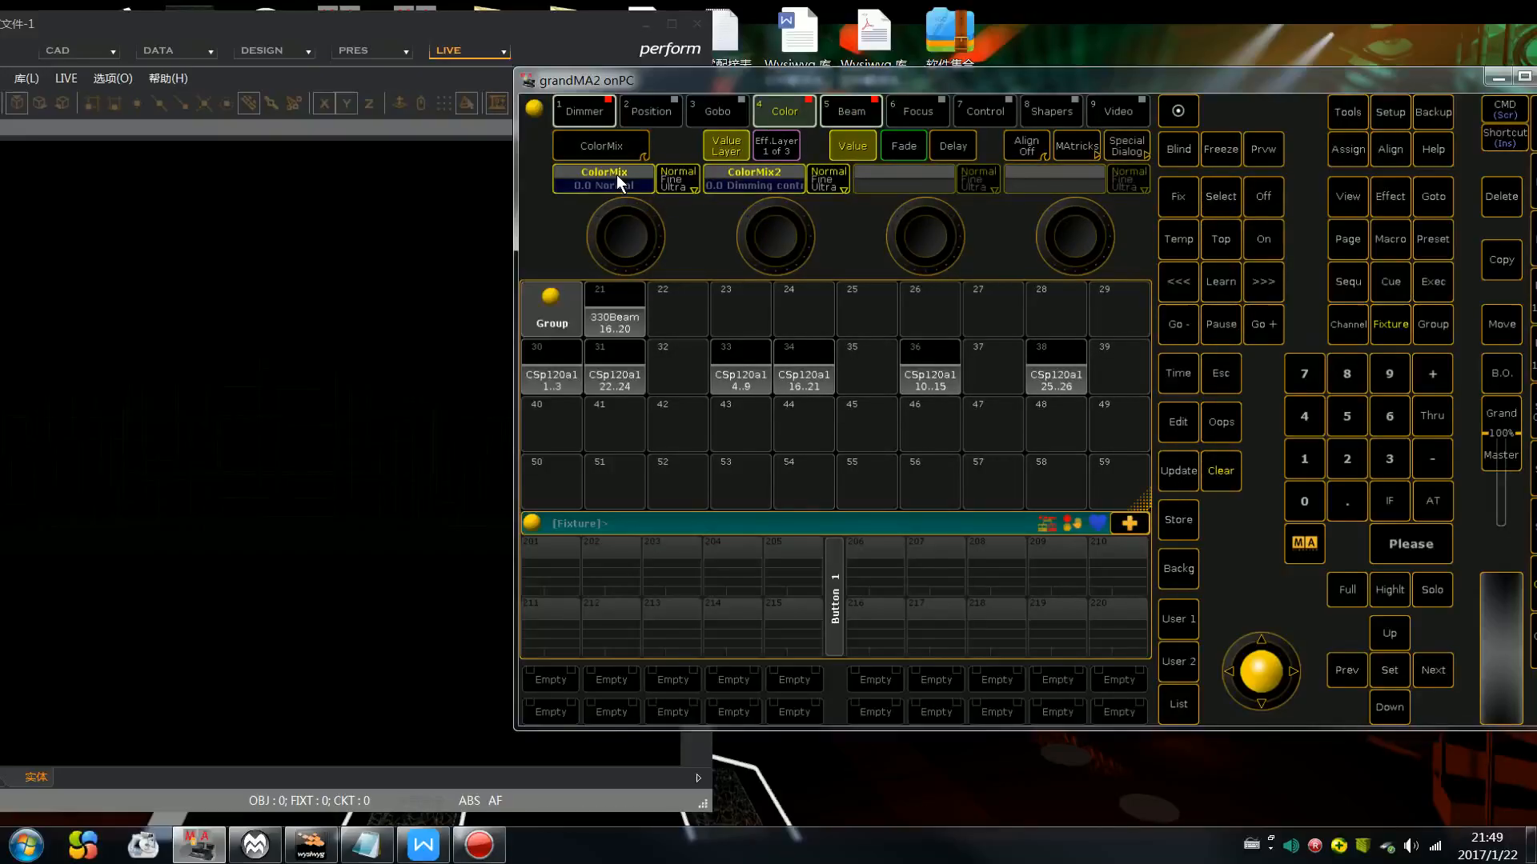
drag(626, 238, 593, 266)
drag(770, 245, 814, 196)
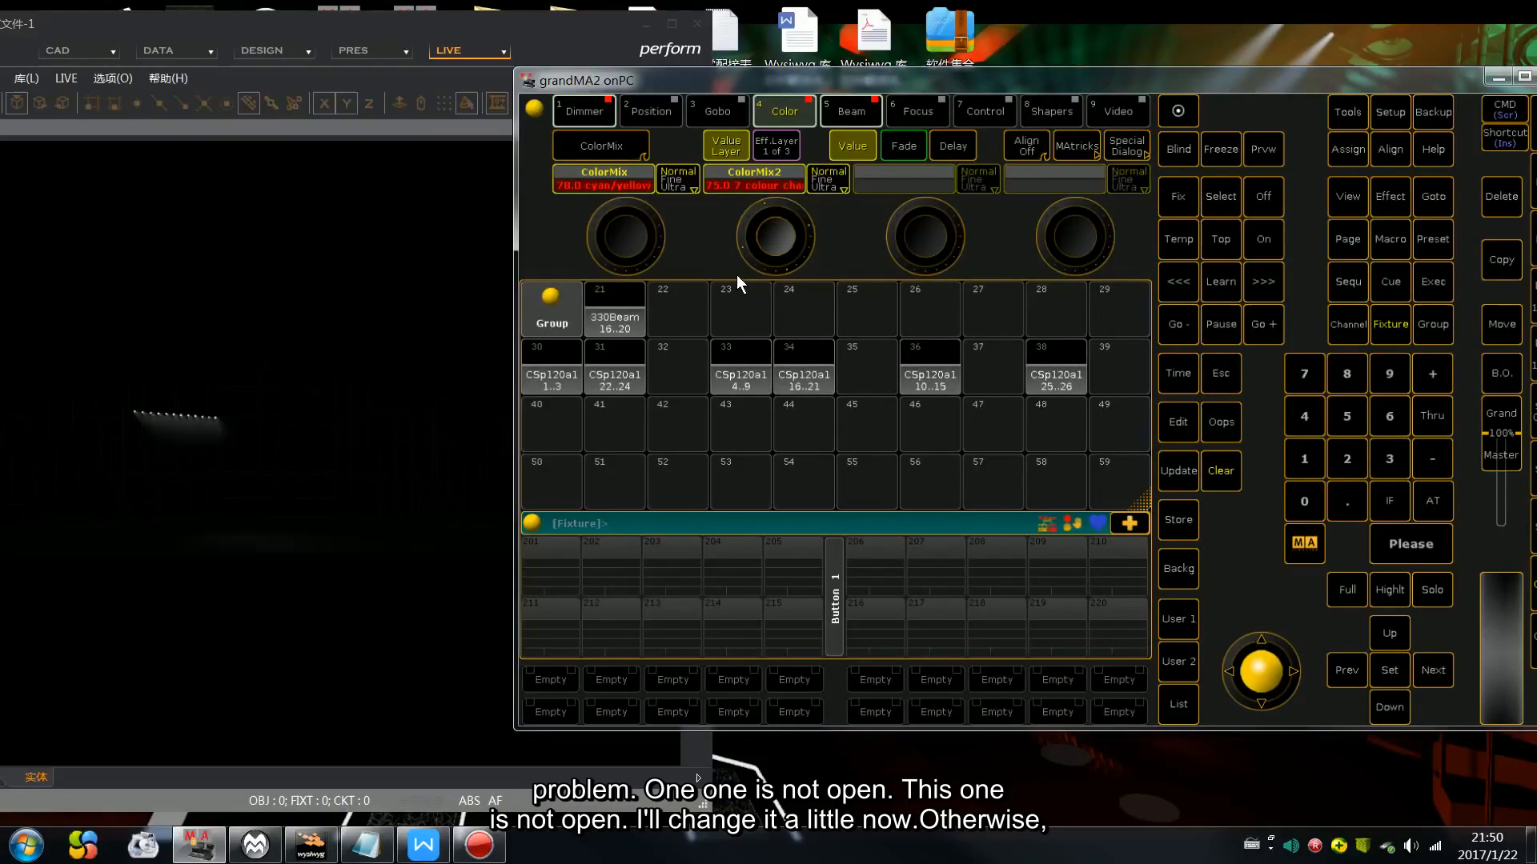
click(1234, 463)
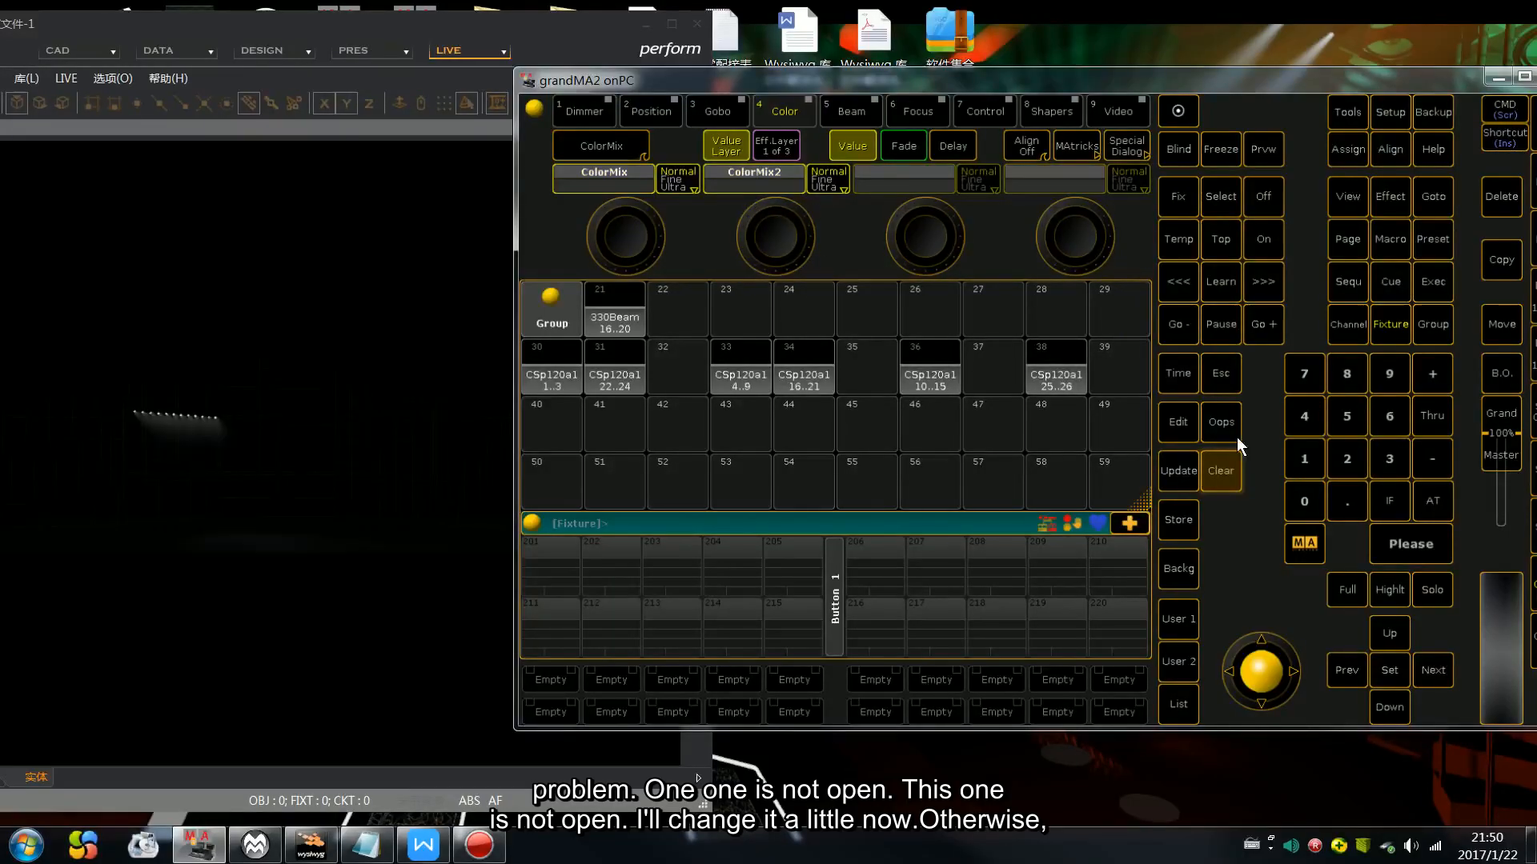
Step: Open the American DJ P64 LED fixture type for editing from the patch setup
click(1393, 115)
click(565, 362)
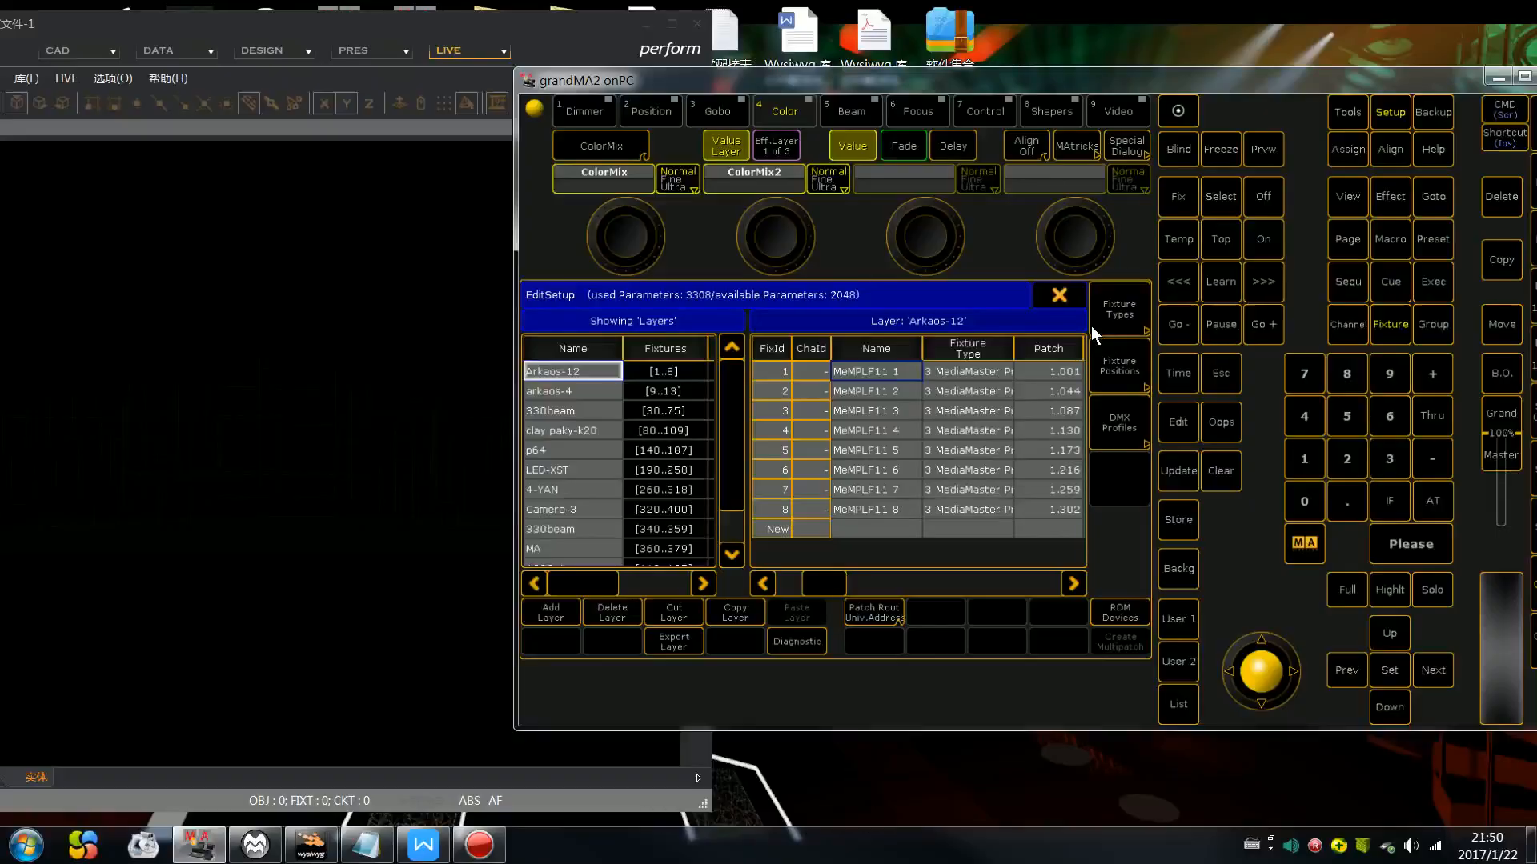
click(667, 444)
scroll(599, 406, up, 6)
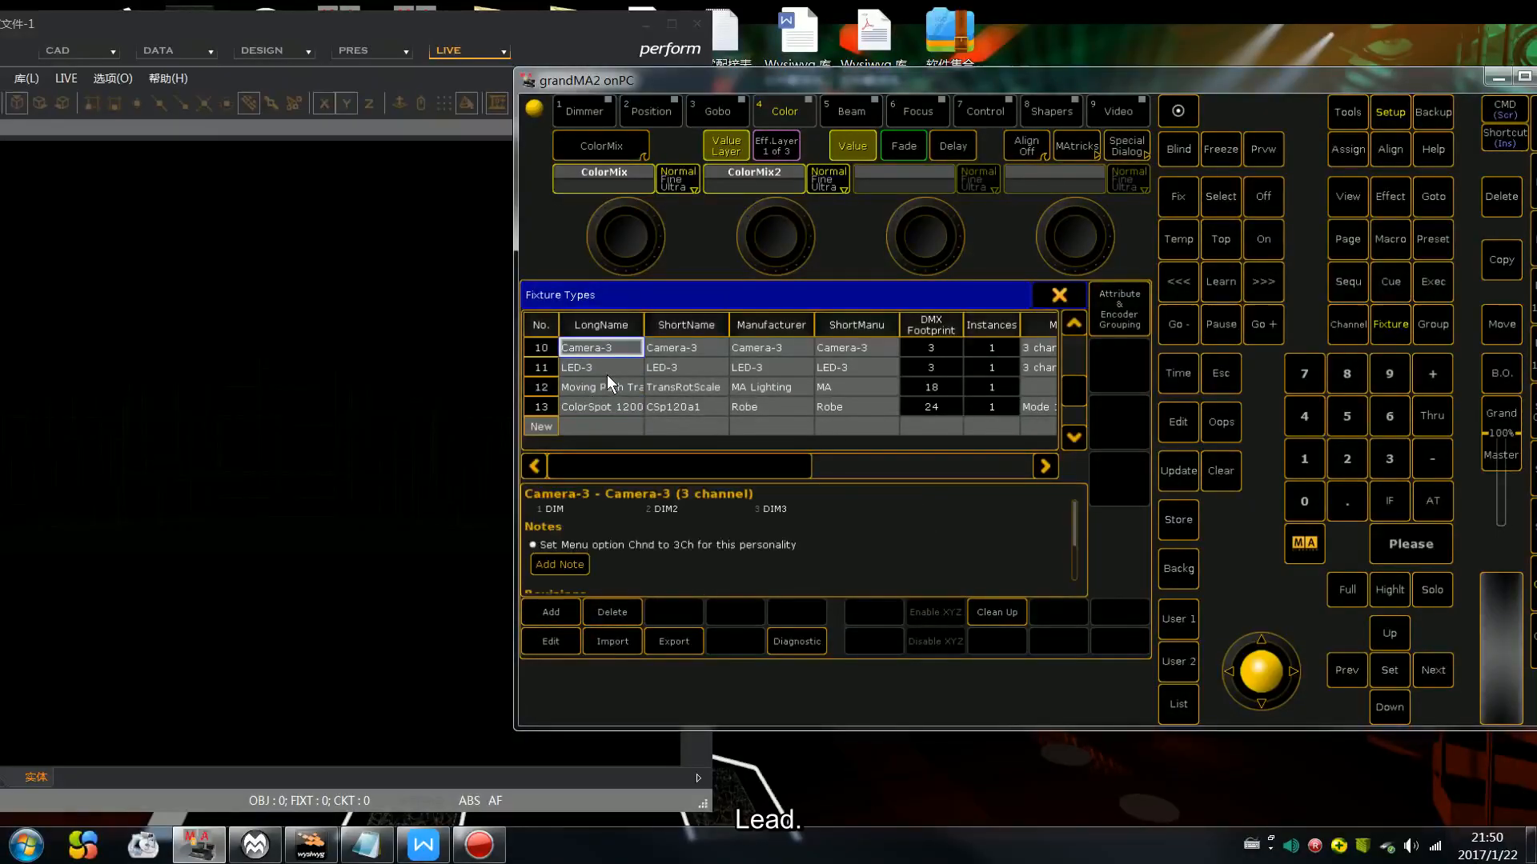
click(601, 407)
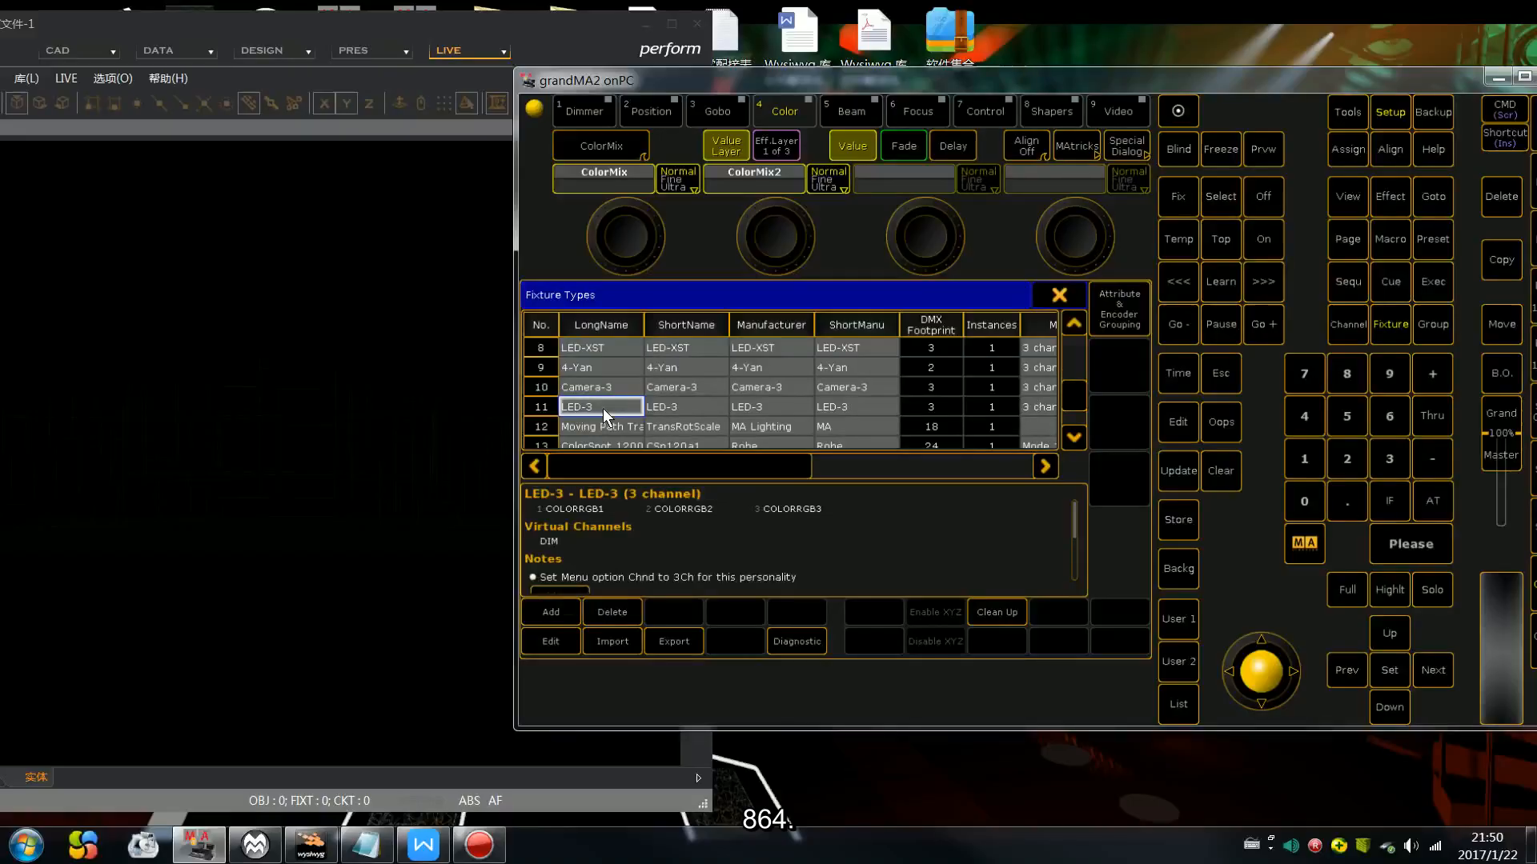
scroll(604, 412, up, 4)
scroll(607, 374, up, 1)
click(602, 363)
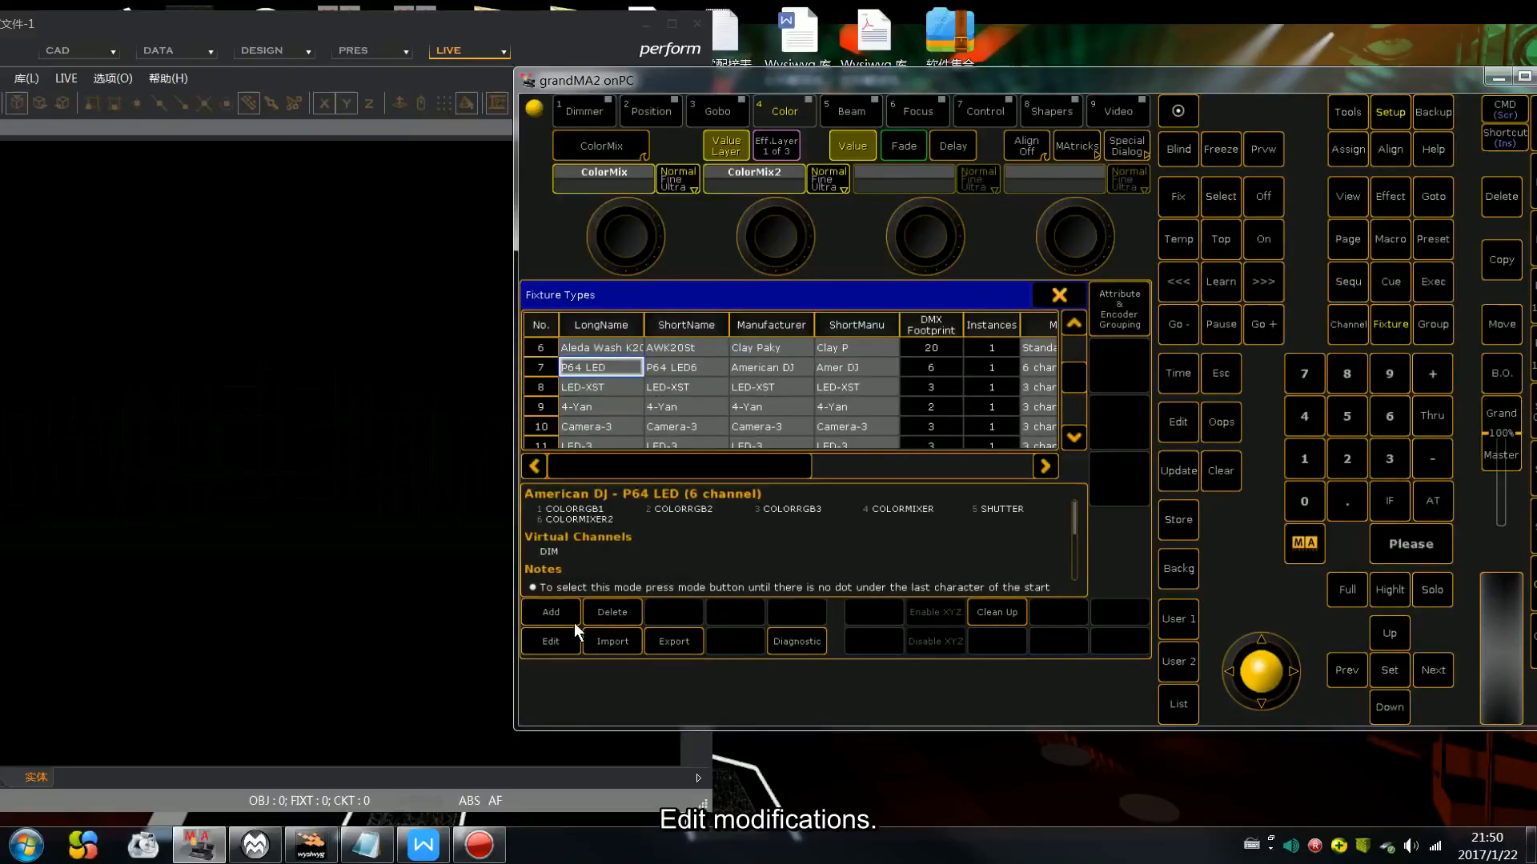
click(559, 638)
Step: Set the default value of the COLORMIXER2 channel to 100 and close the fixture type editor and setup
click(649, 446)
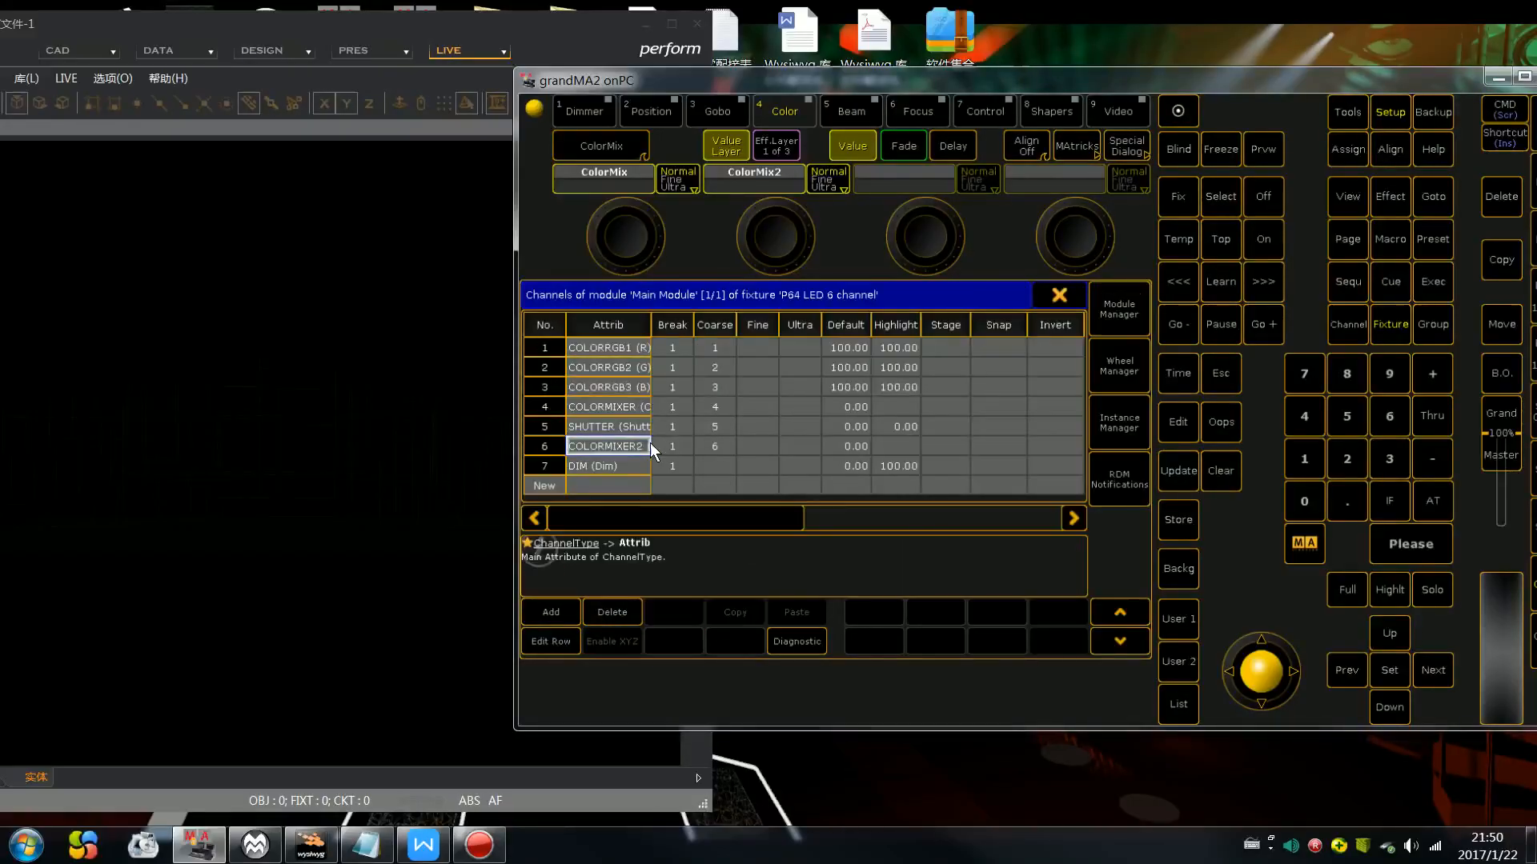
double_click(654, 321)
click(924, 446)
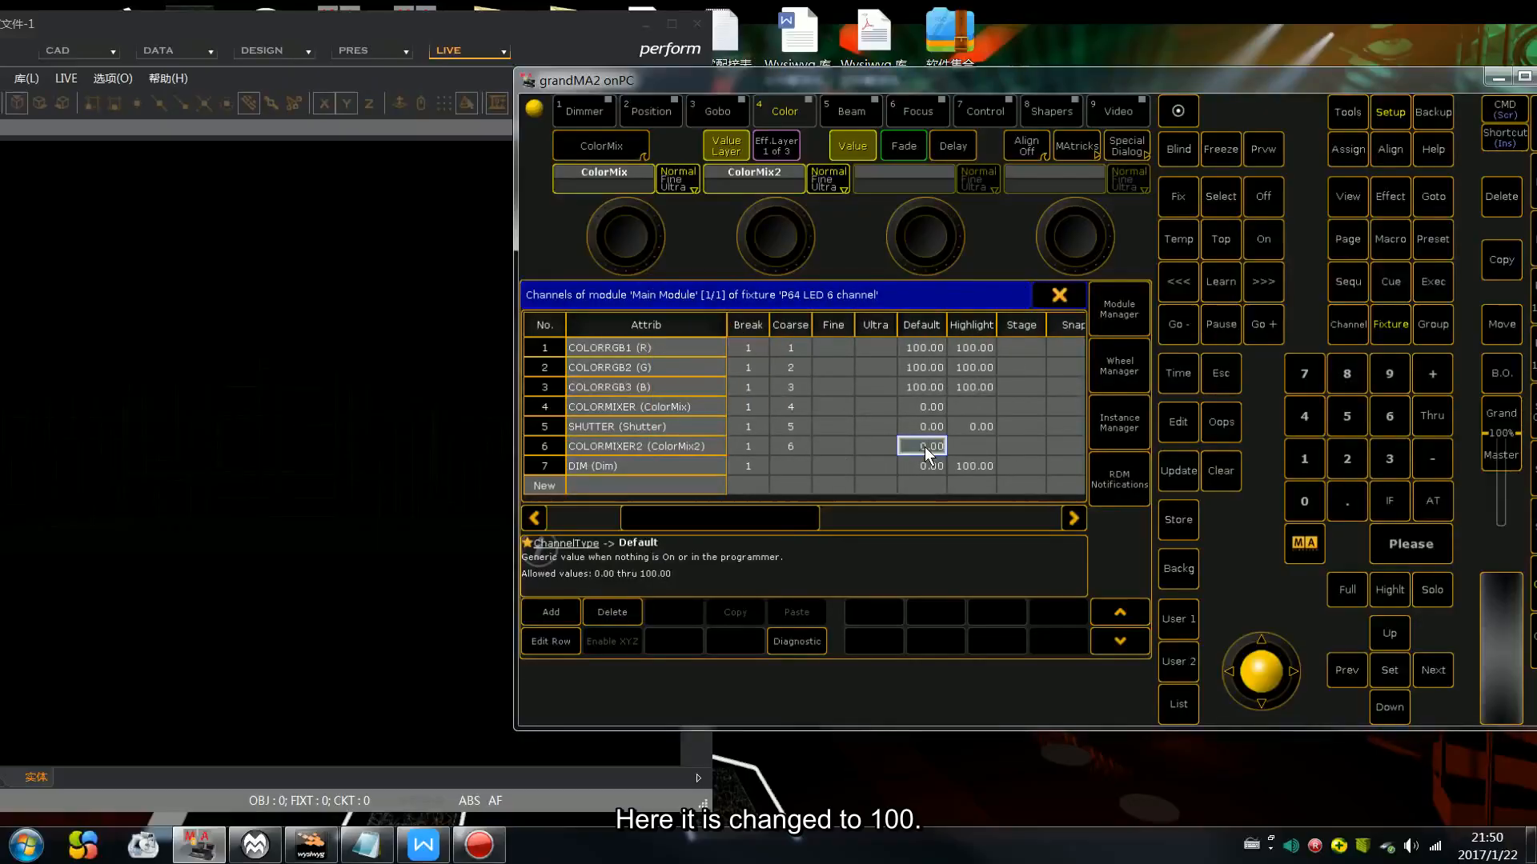
click(924, 446)
text(100)
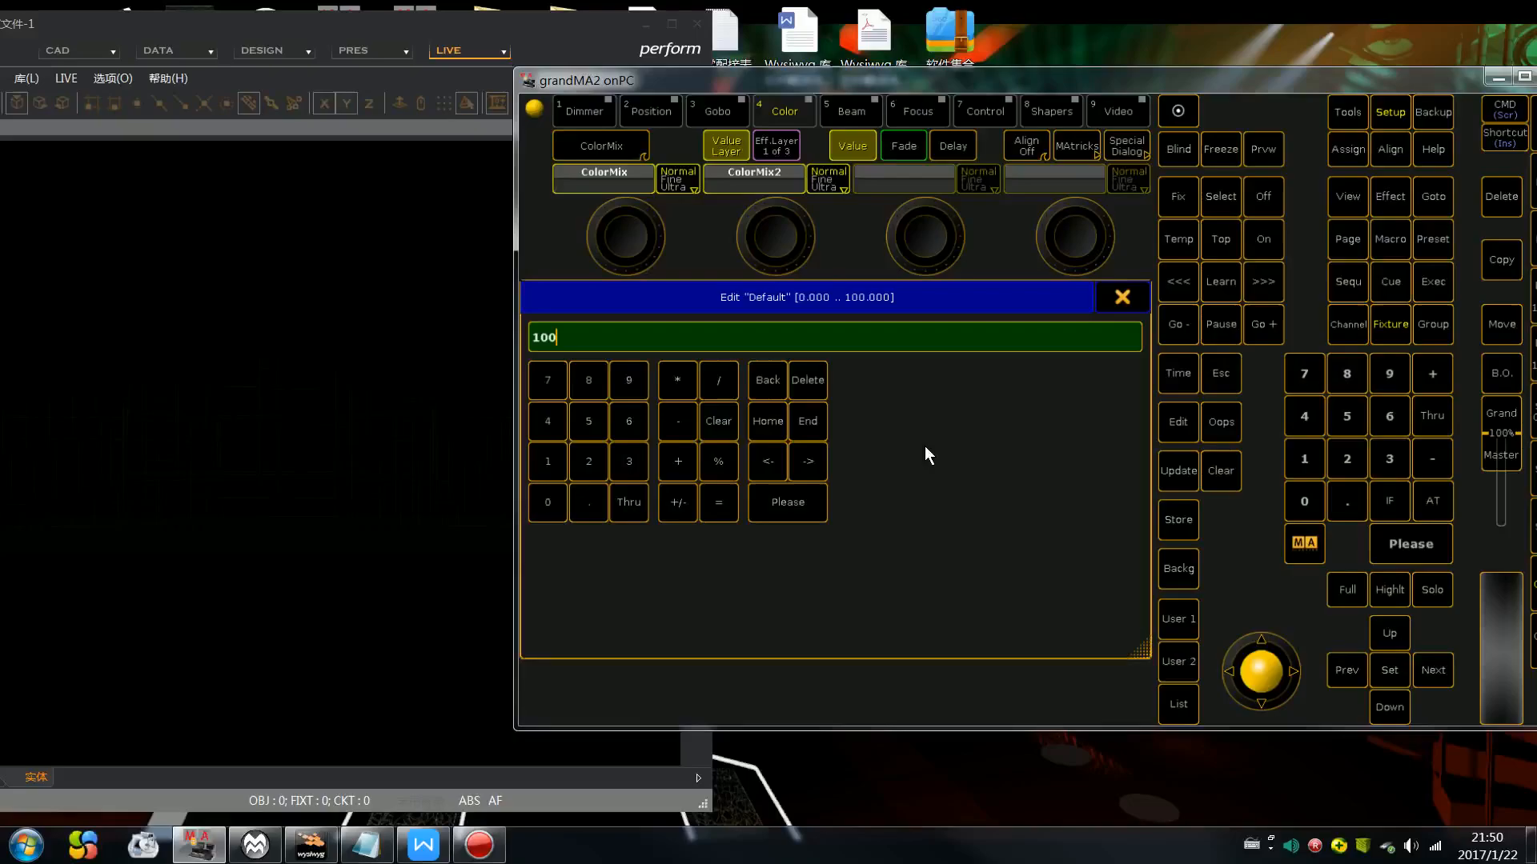
key(Return)
click(1071, 300)
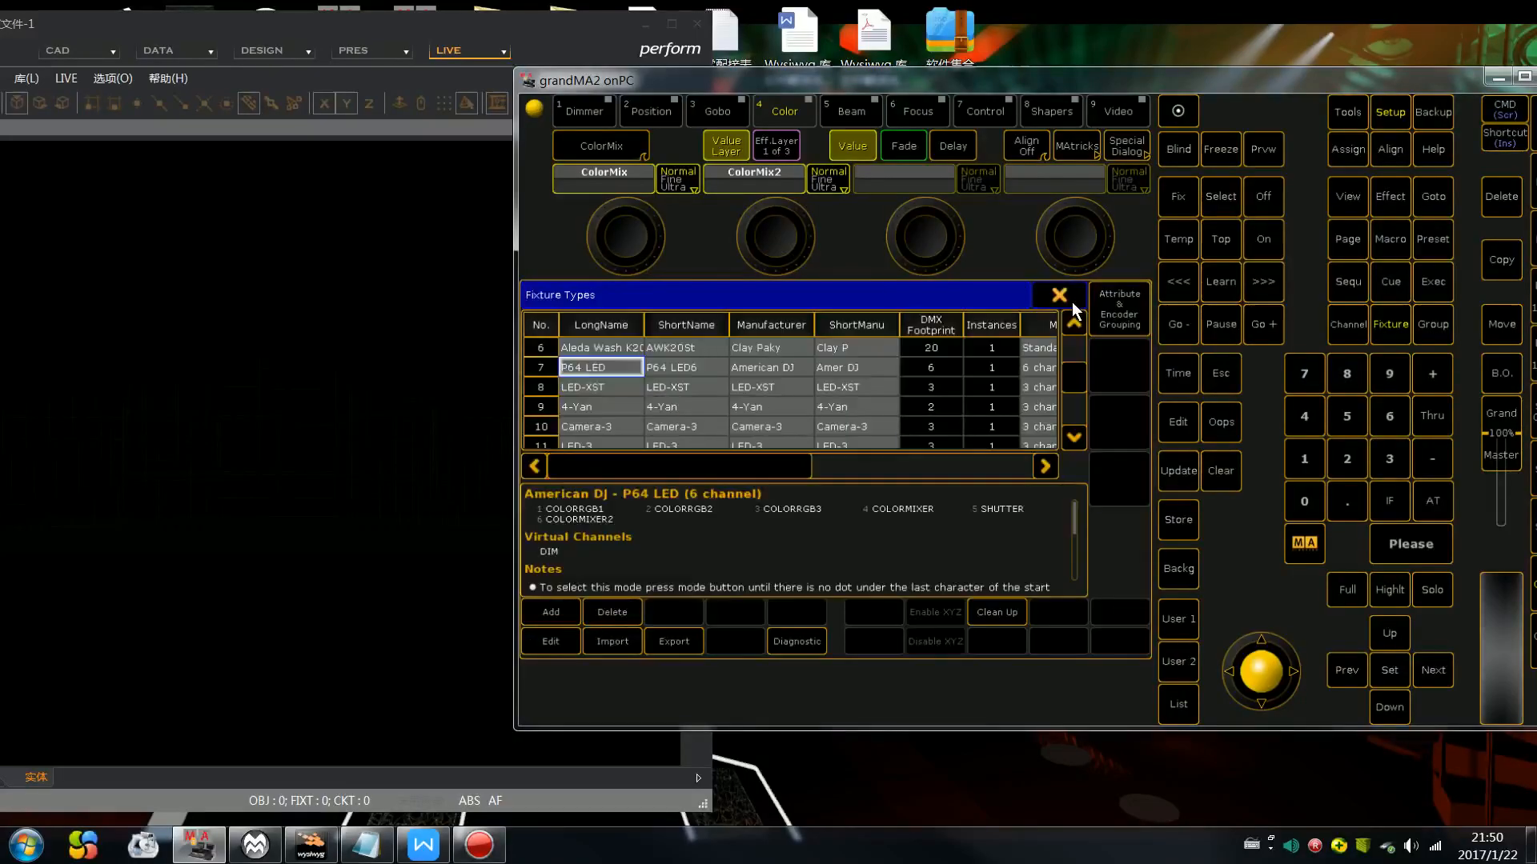
click(1072, 301)
click(1070, 300)
click(744, 507)
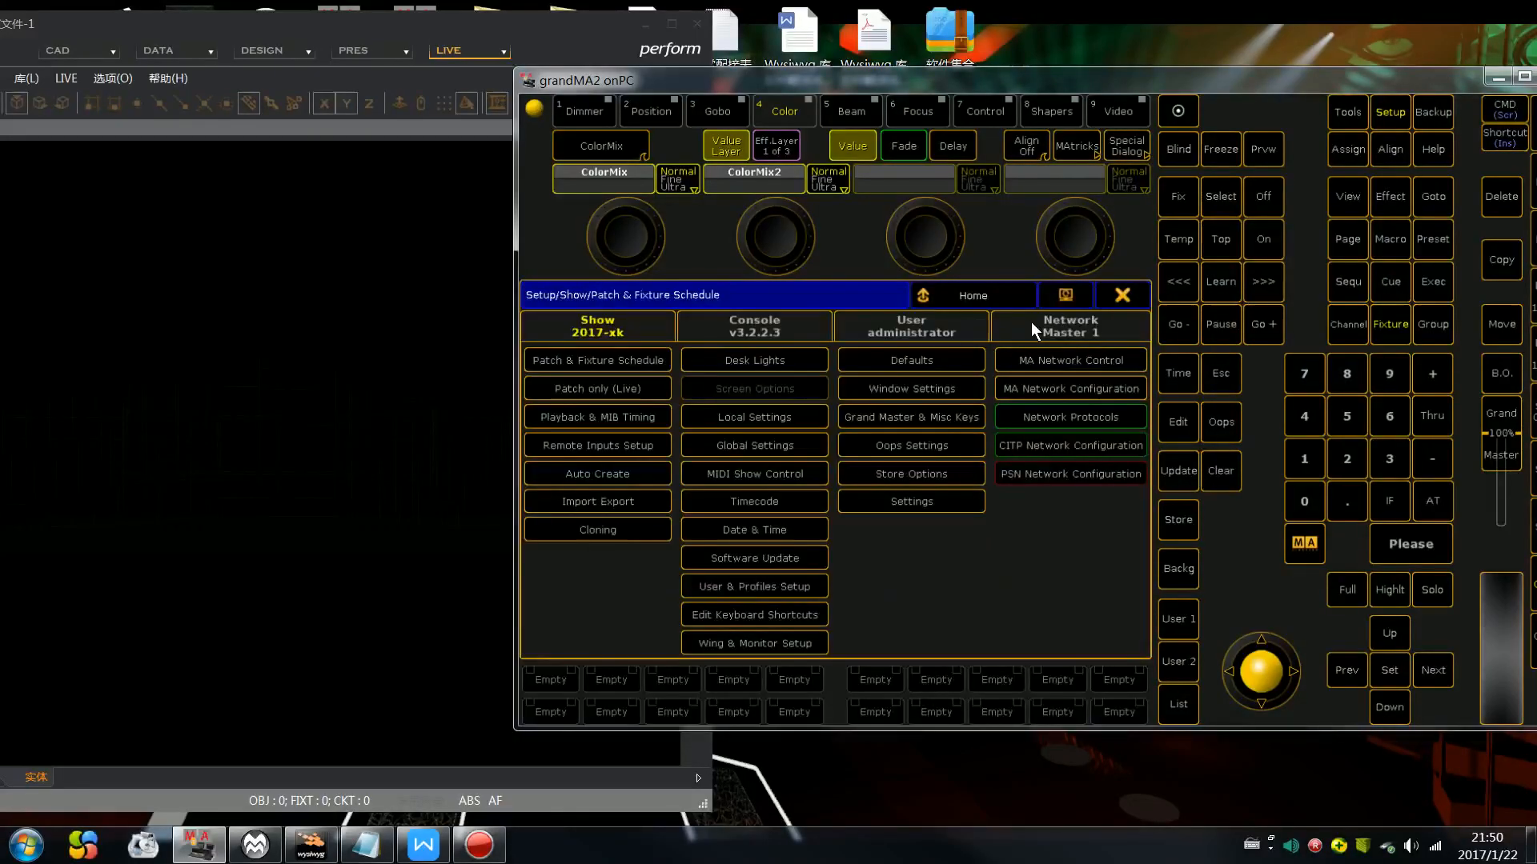
click(1119, 296)
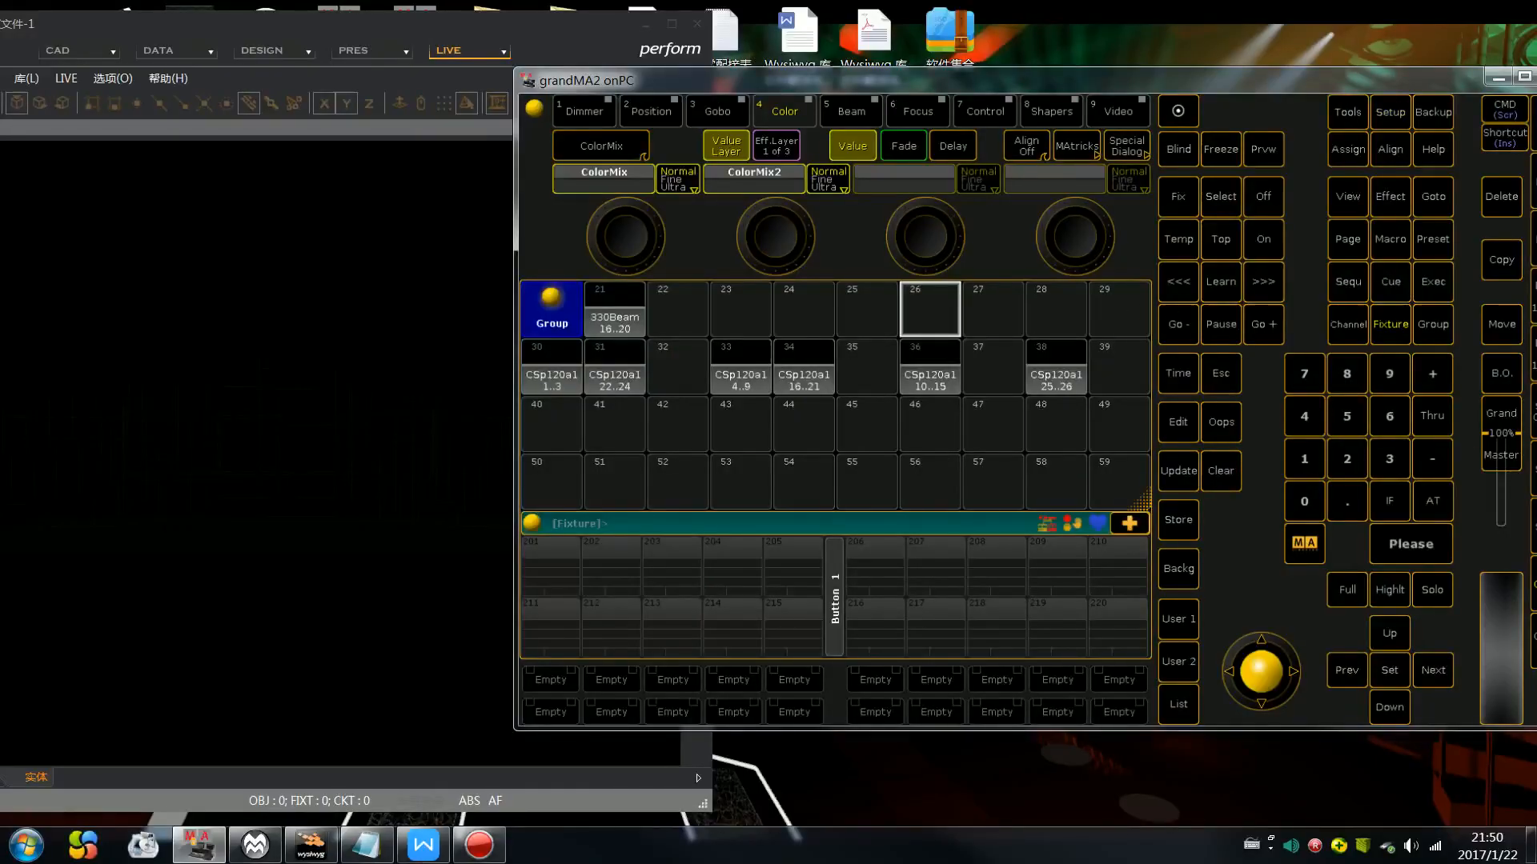
Step: Select fixtures 140 Thru 151 and set their dimmer to full
click(1304, 456)
click(1302, 424)
click(1303, 500)
click(1428, 414)
click(1313, 465)
click(1337, 419)
click(1316, 462)
click(1382, 546)
click(1359, 585)
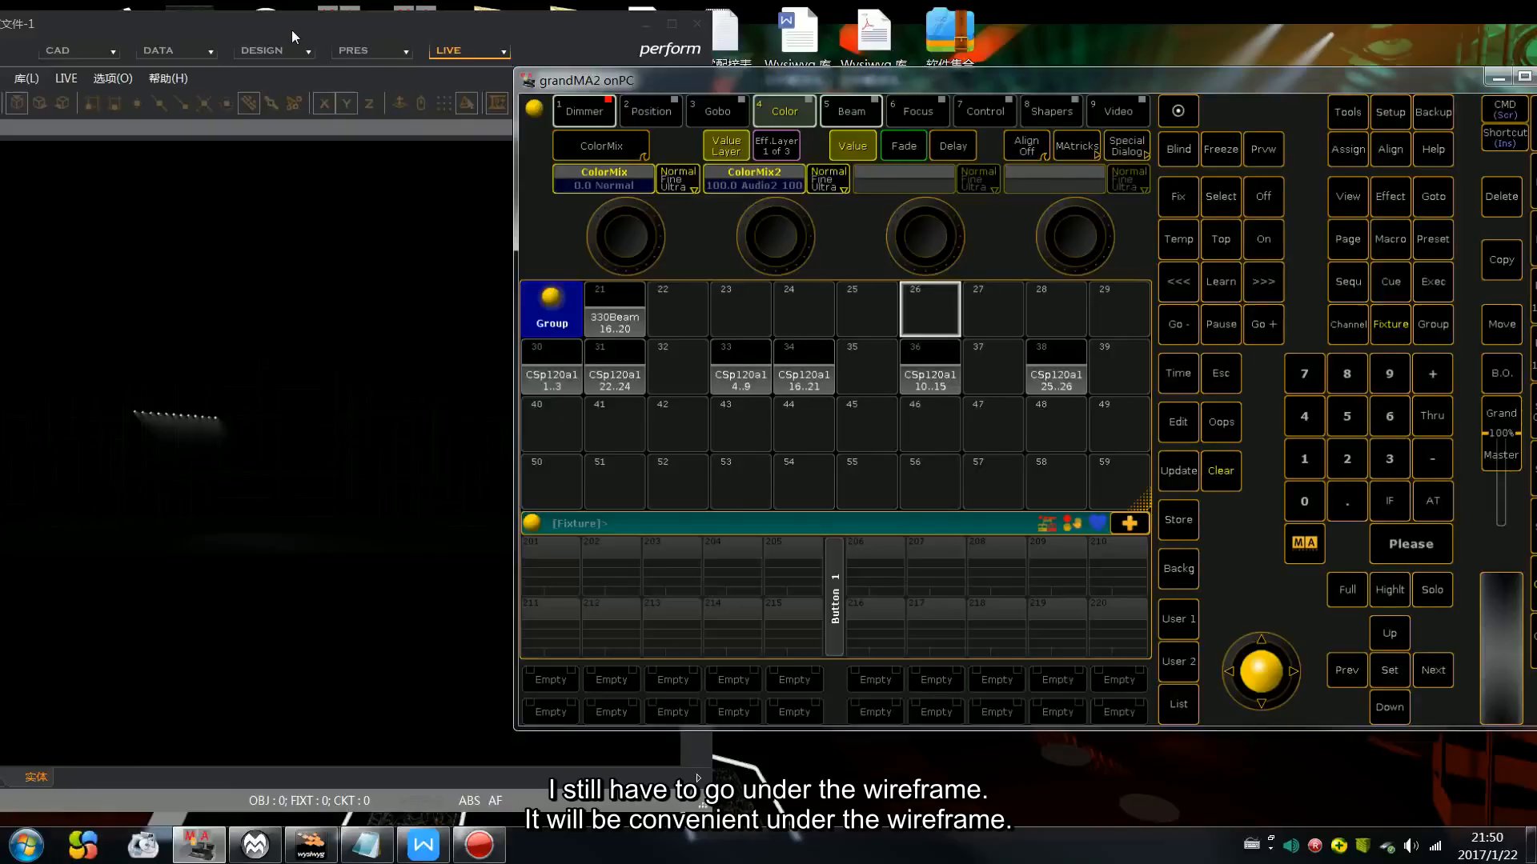
Step: Return wysiwyg to the wireframe view showing the whole rig, and arrange both windows so the rig and console stay visible
drag(292, 30, 401, 27)
click(49, 774)
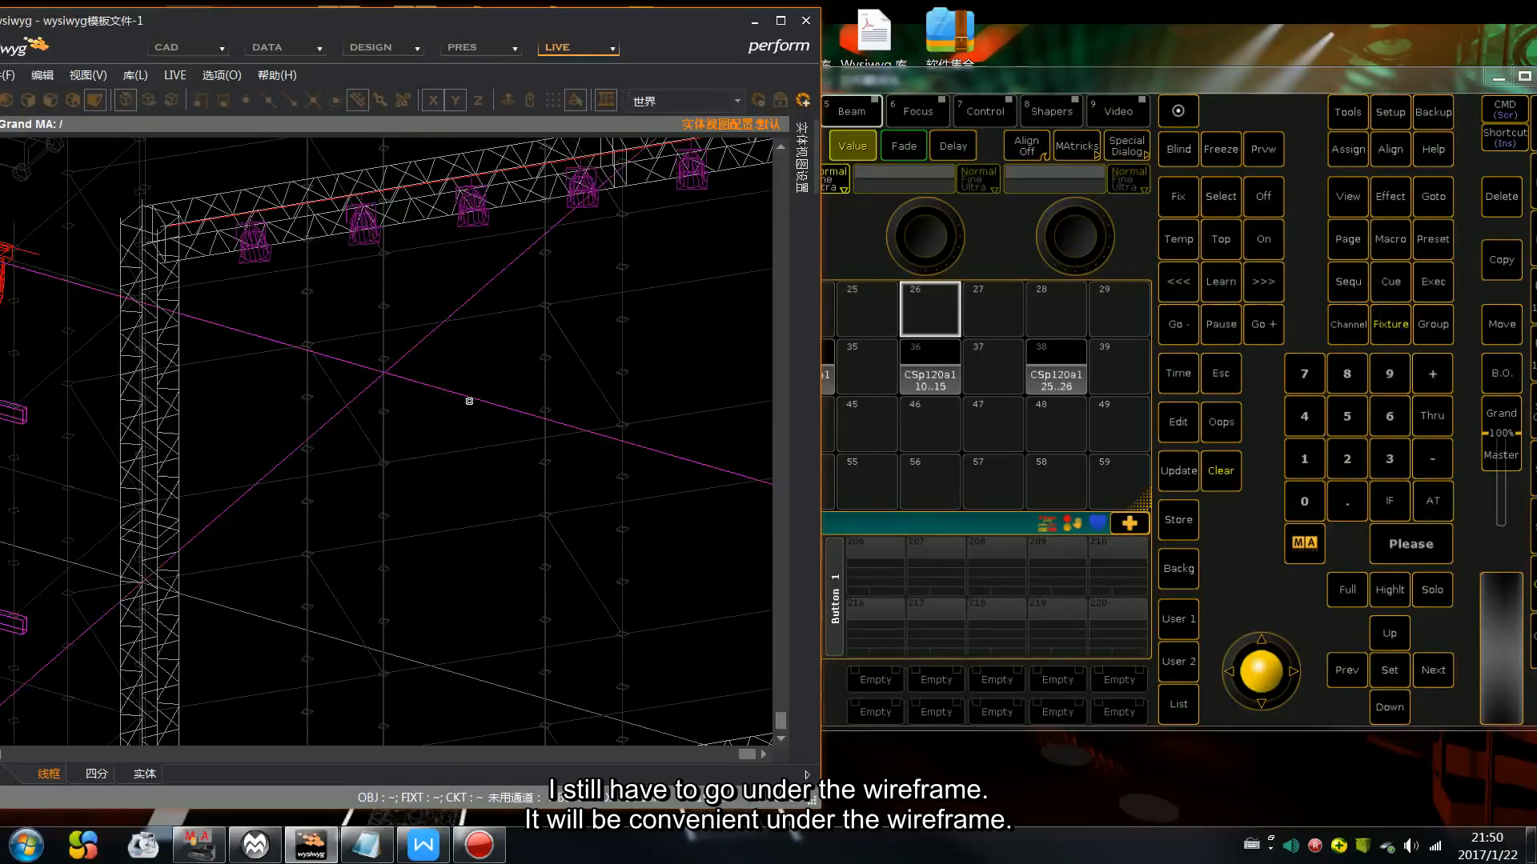
scroll(439, 426, down, 6)
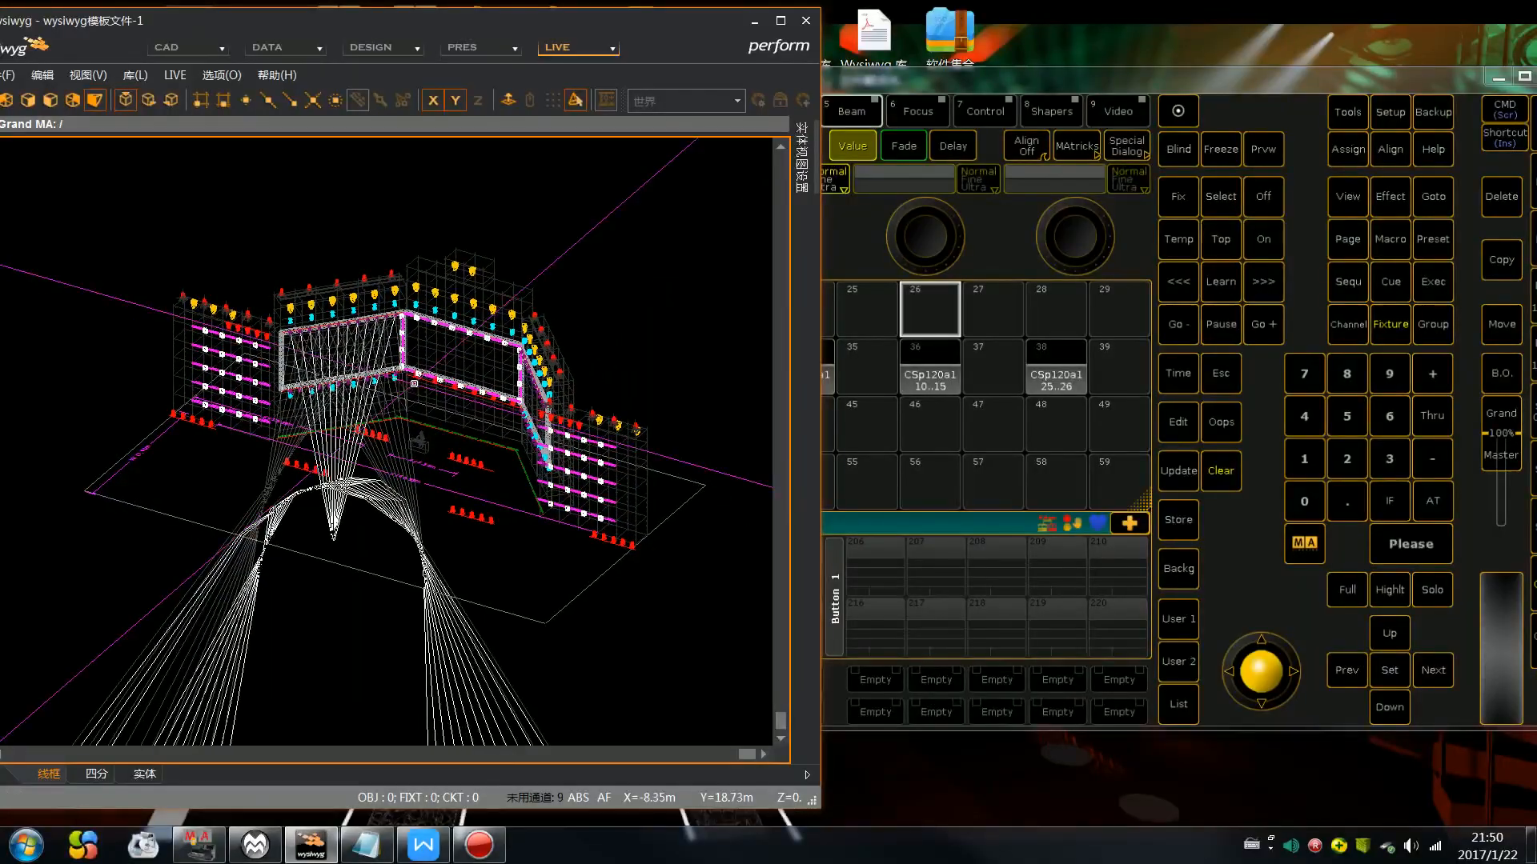
scroll(414, 384, up, 1)
click(1091, 421)
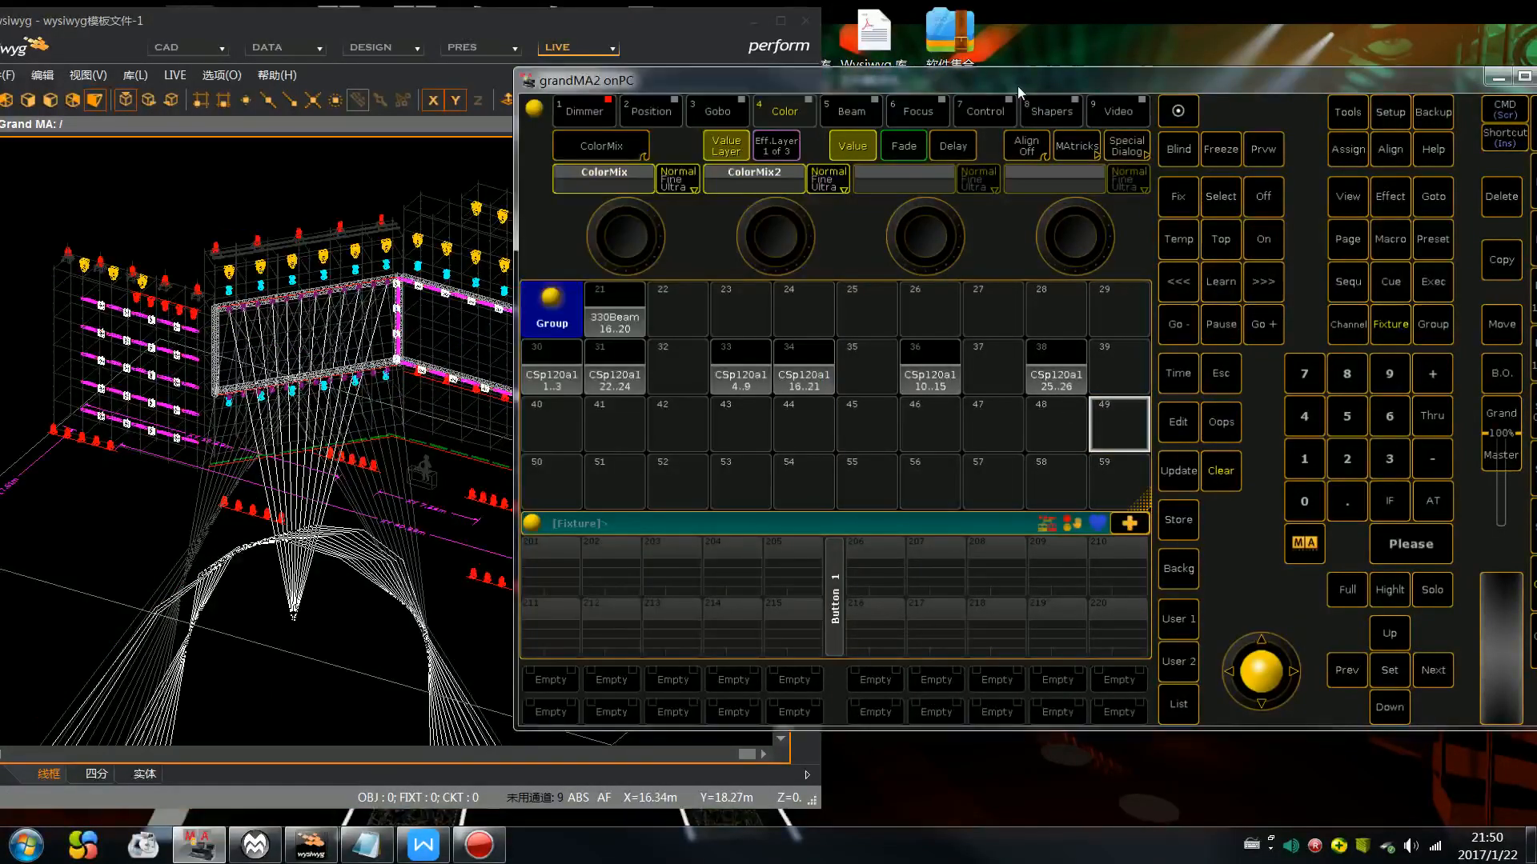
drag(1016, 85, 1078, 66)
Step: Try to store the lit fixtures as group 40, and clear the programmer
click(1239, 500)
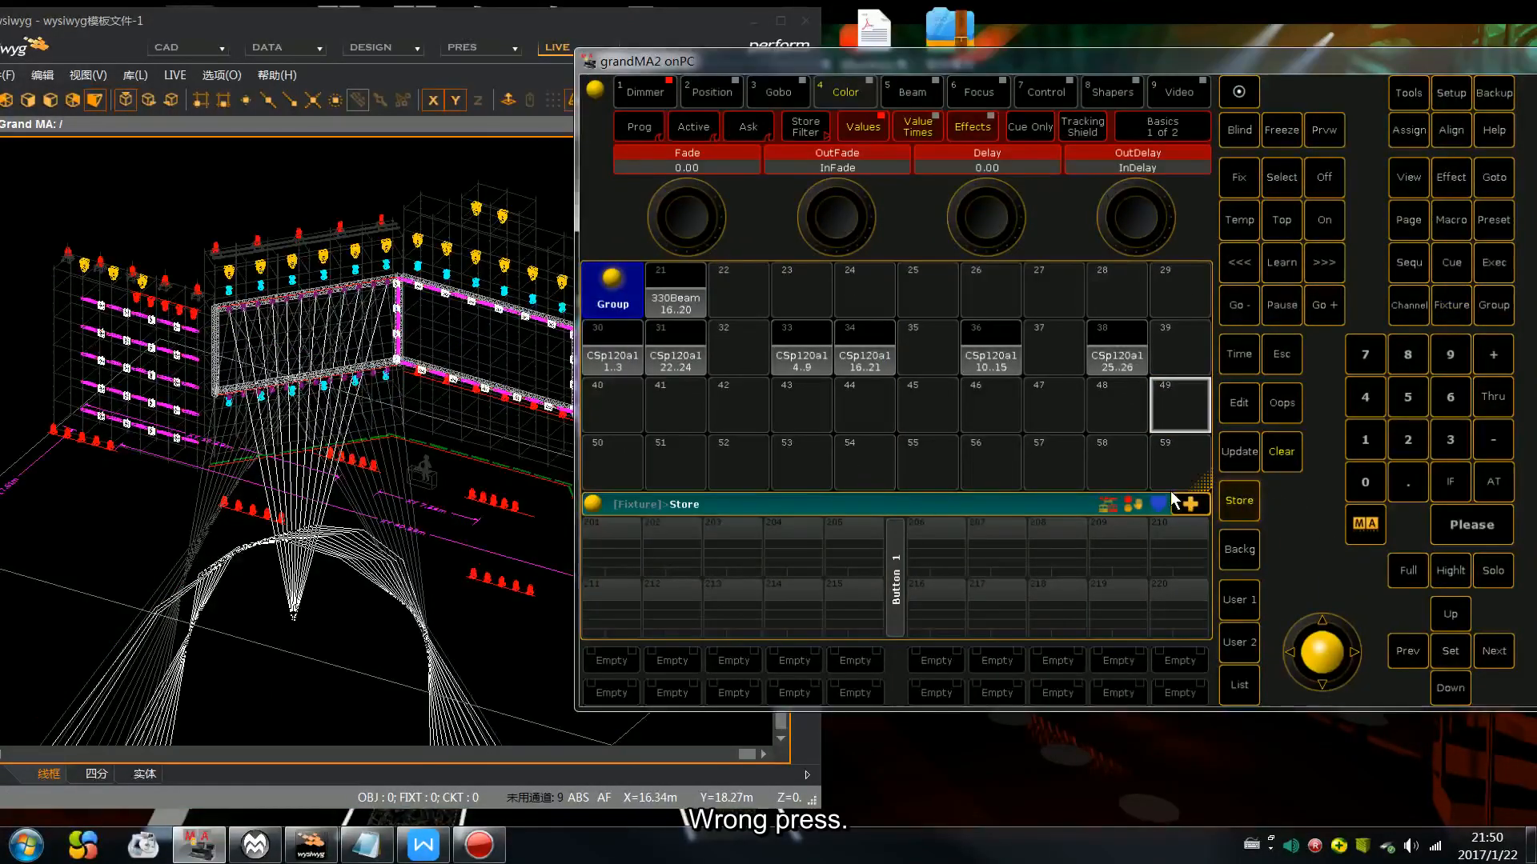
click(617, 410)
click(1287, 450)
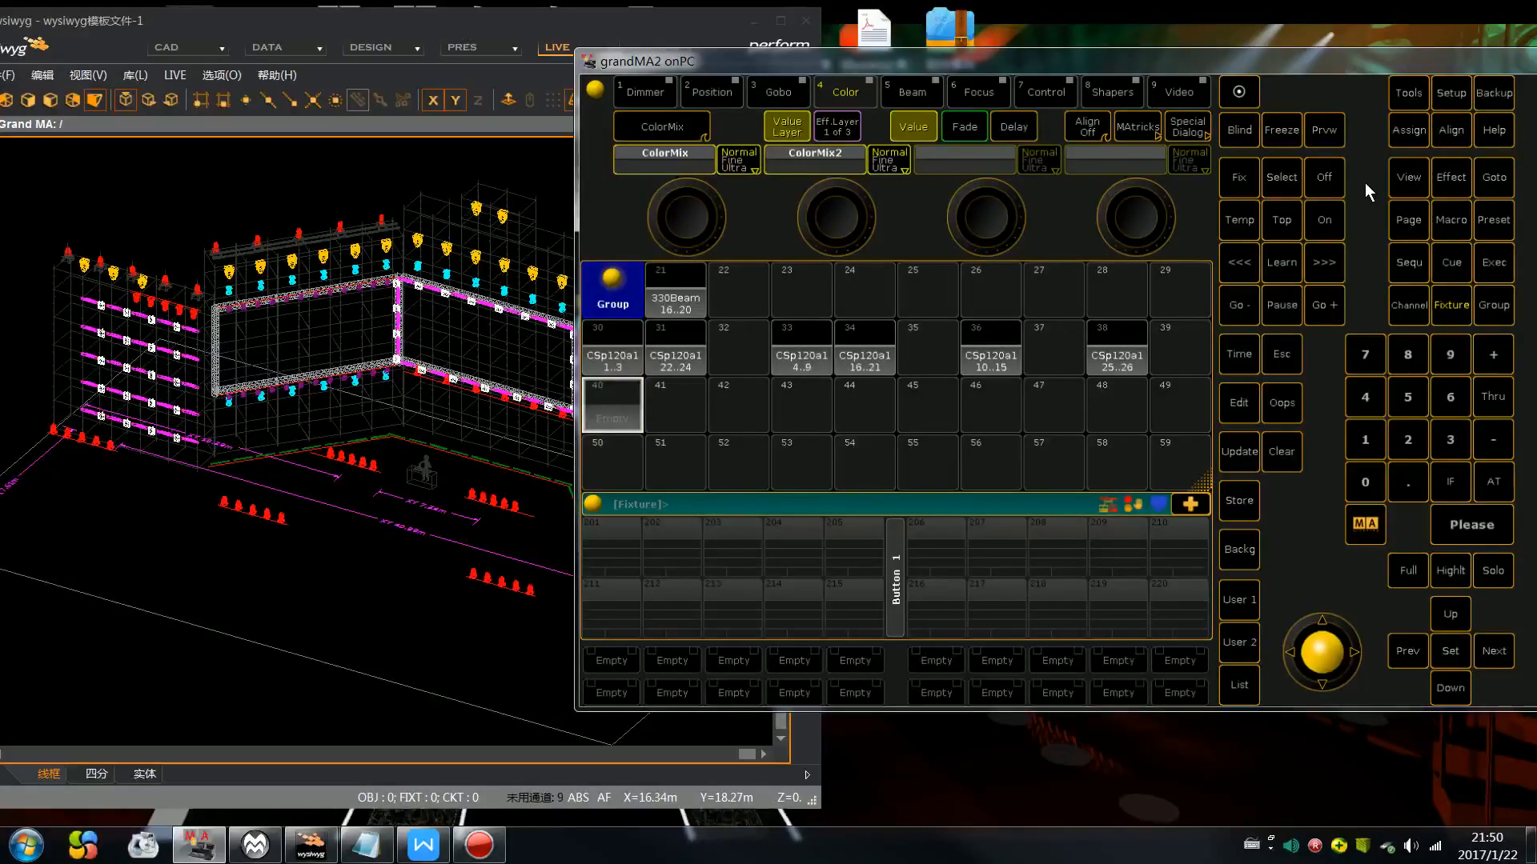
Step: Undo the clearing and the storing of group 40, and clear the programmer
drag(1338, 64, 1285, 63)
click(1239, 412)
click(847, 496)
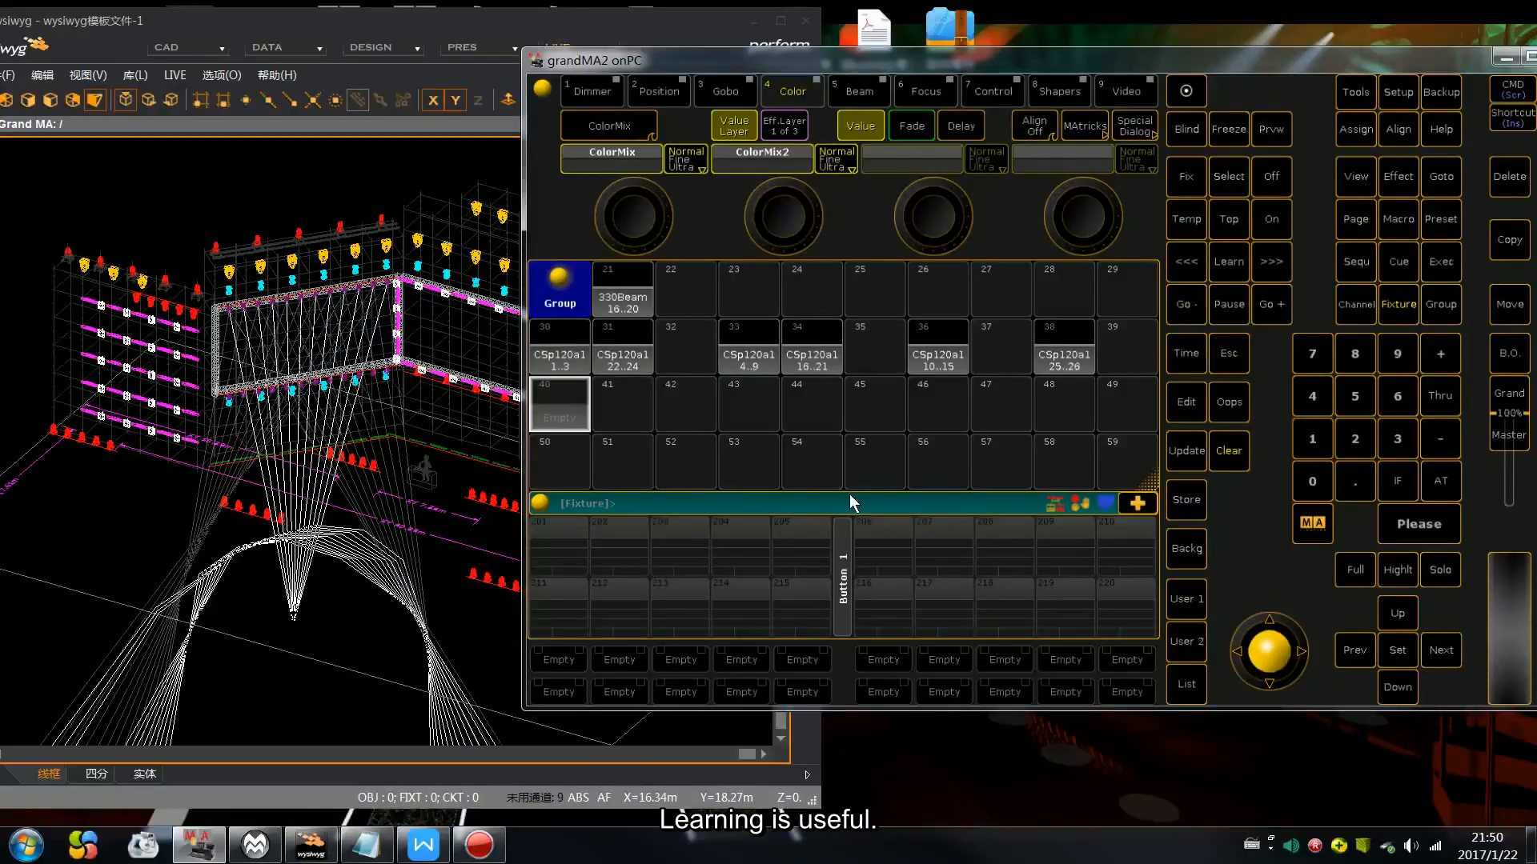
click(1232, 405)
click(770, 478)
click(1224, 404)
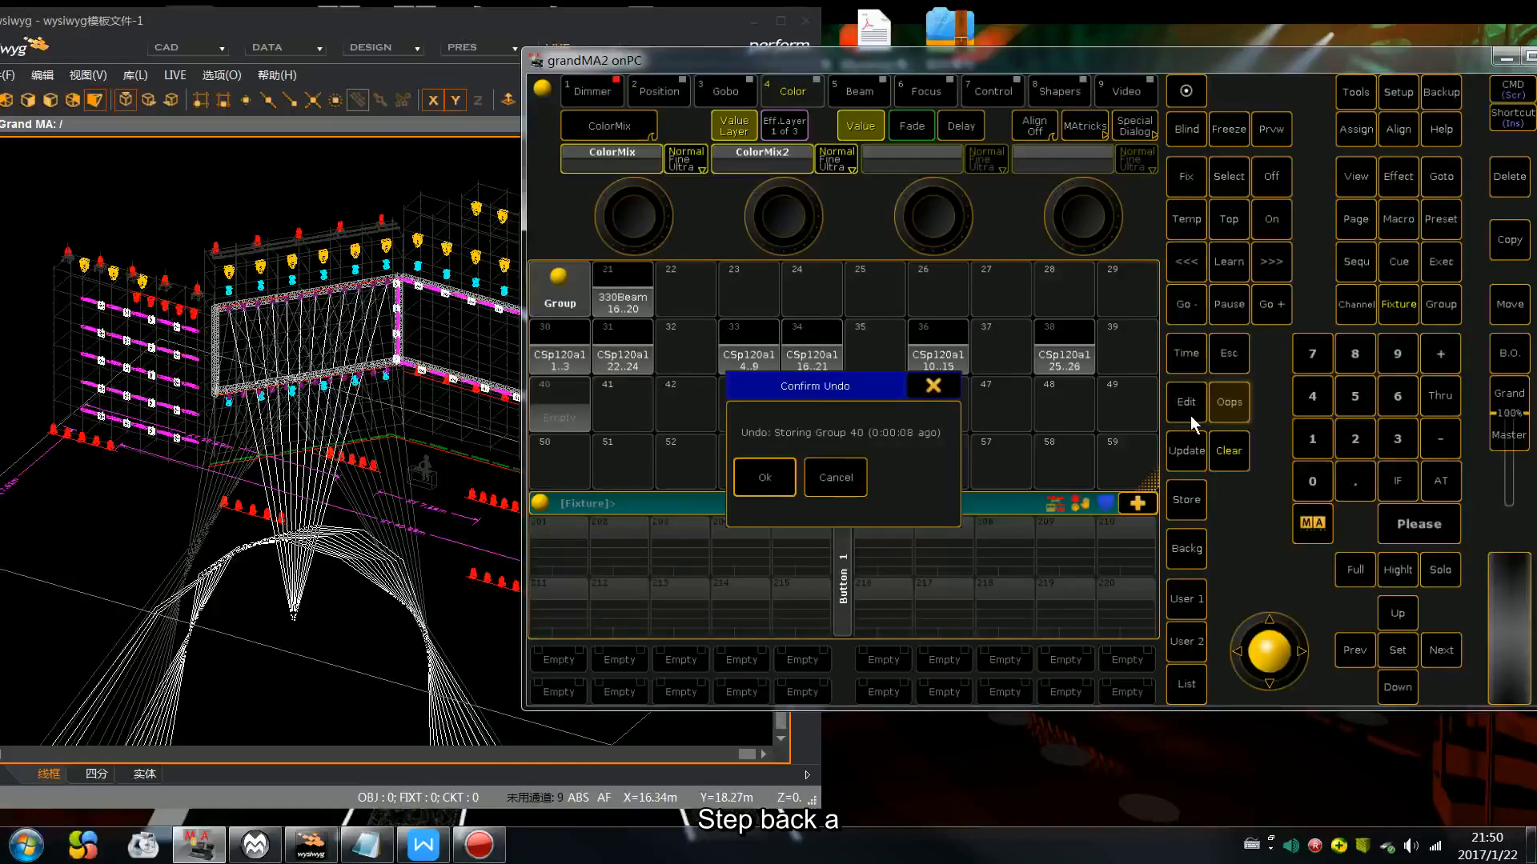
click(763, 477)
click(1244, 448)
Step: Select fixtures 140 Thru 151, store them as group 40, turn highlight on, and clear the selection
click(1315, 442)
click(1313, 481)
click(1442, 400)
click(1328, 442)
click(1351, 400)
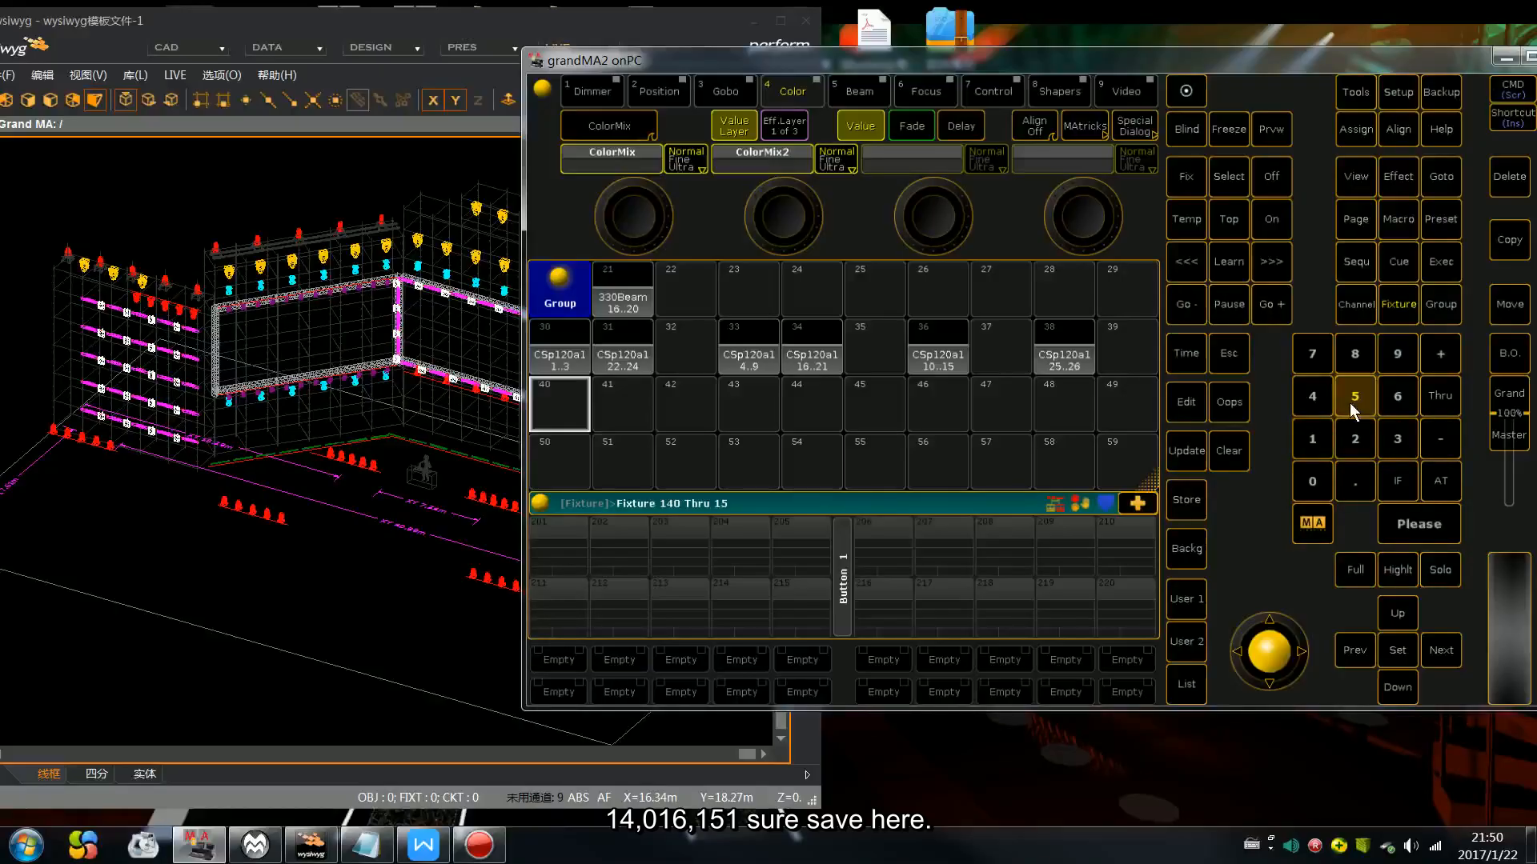
click(1390, 522)
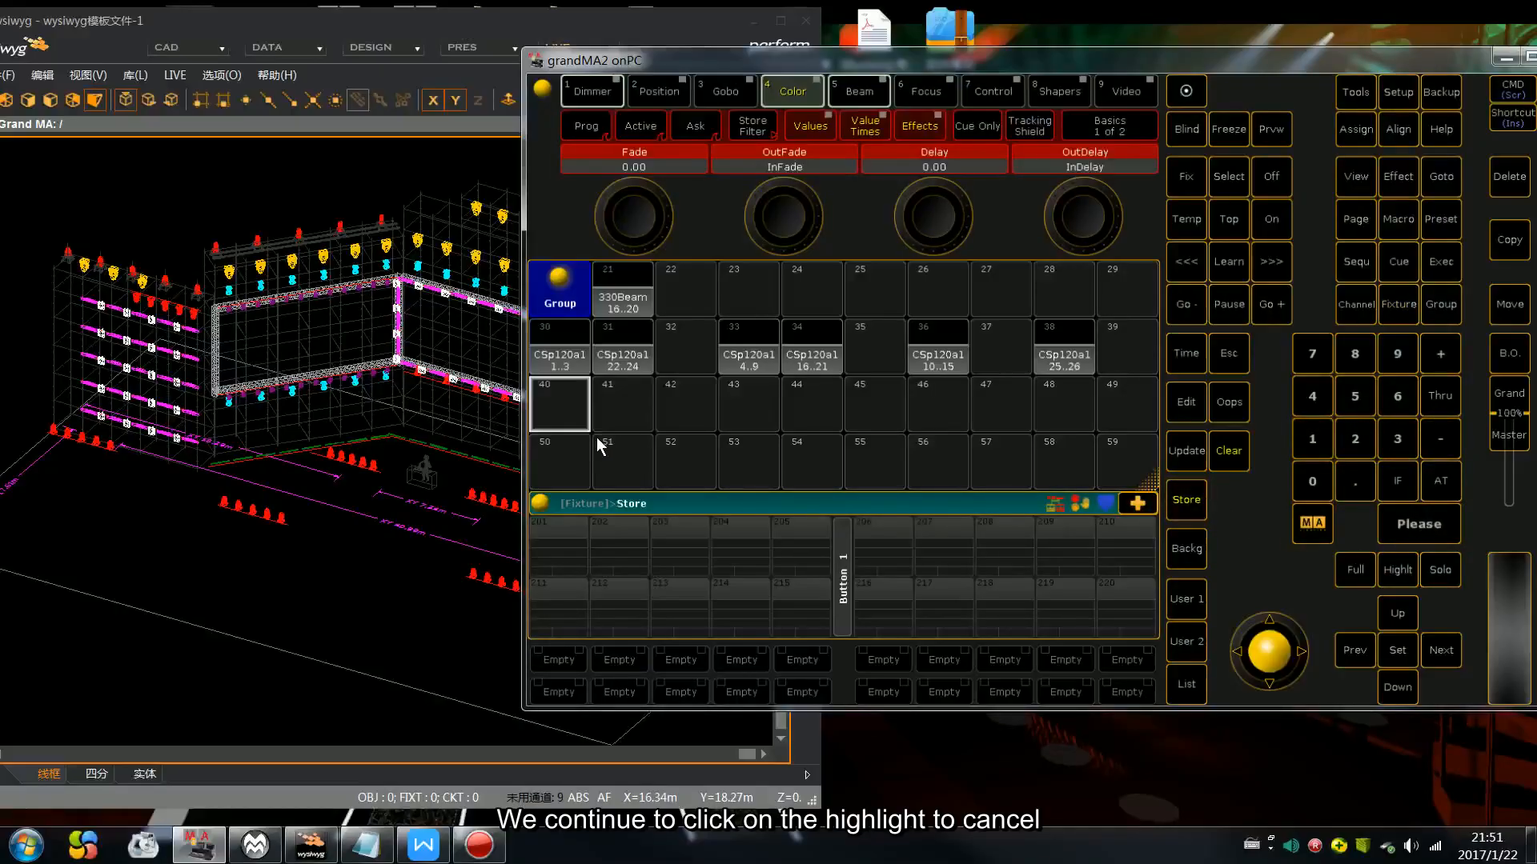
click(1396, 569)
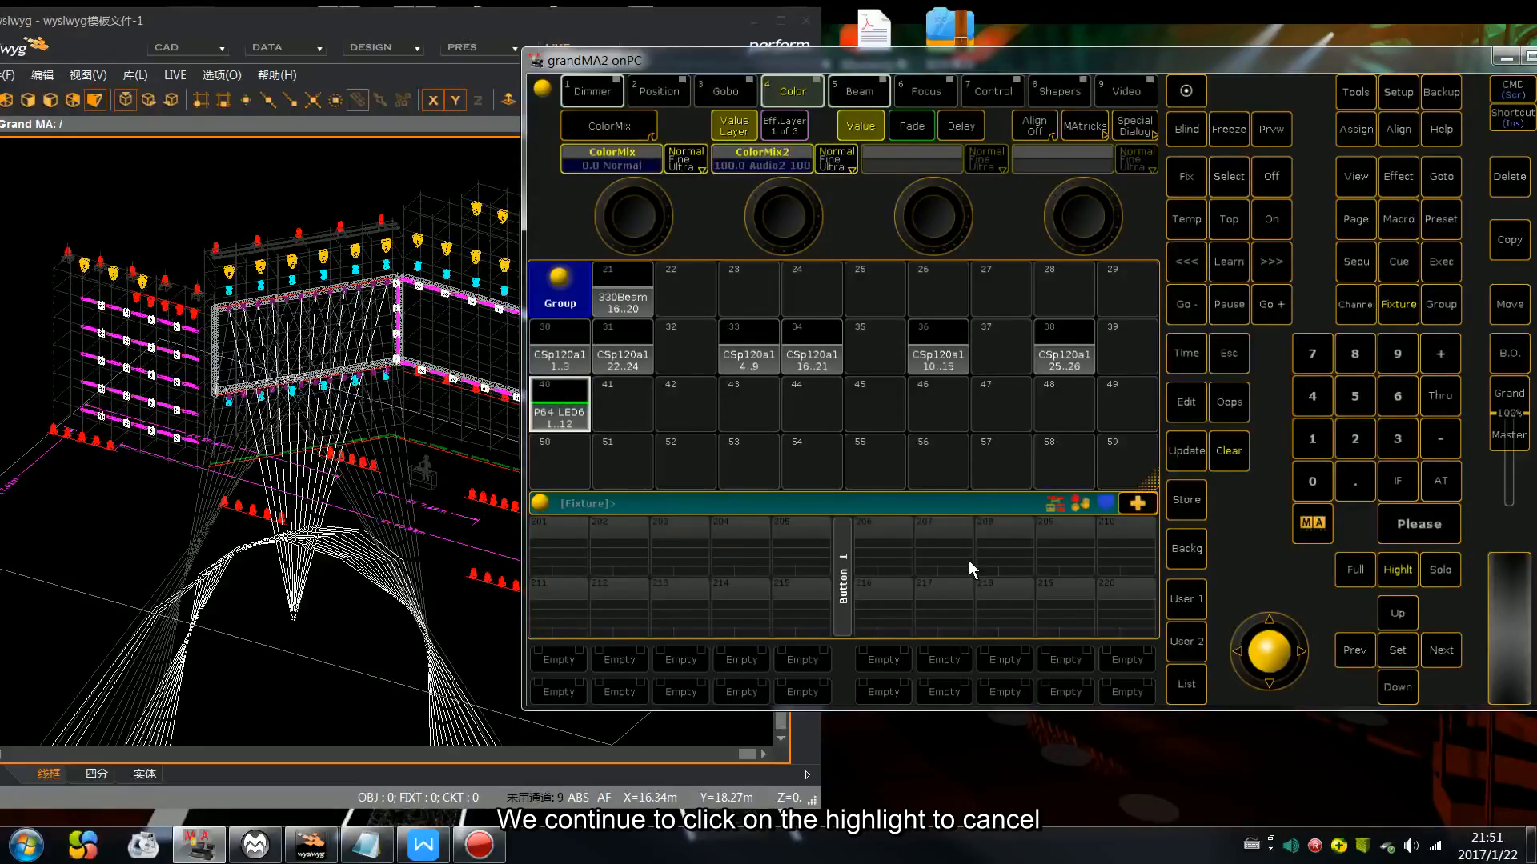
click(1228, 448)
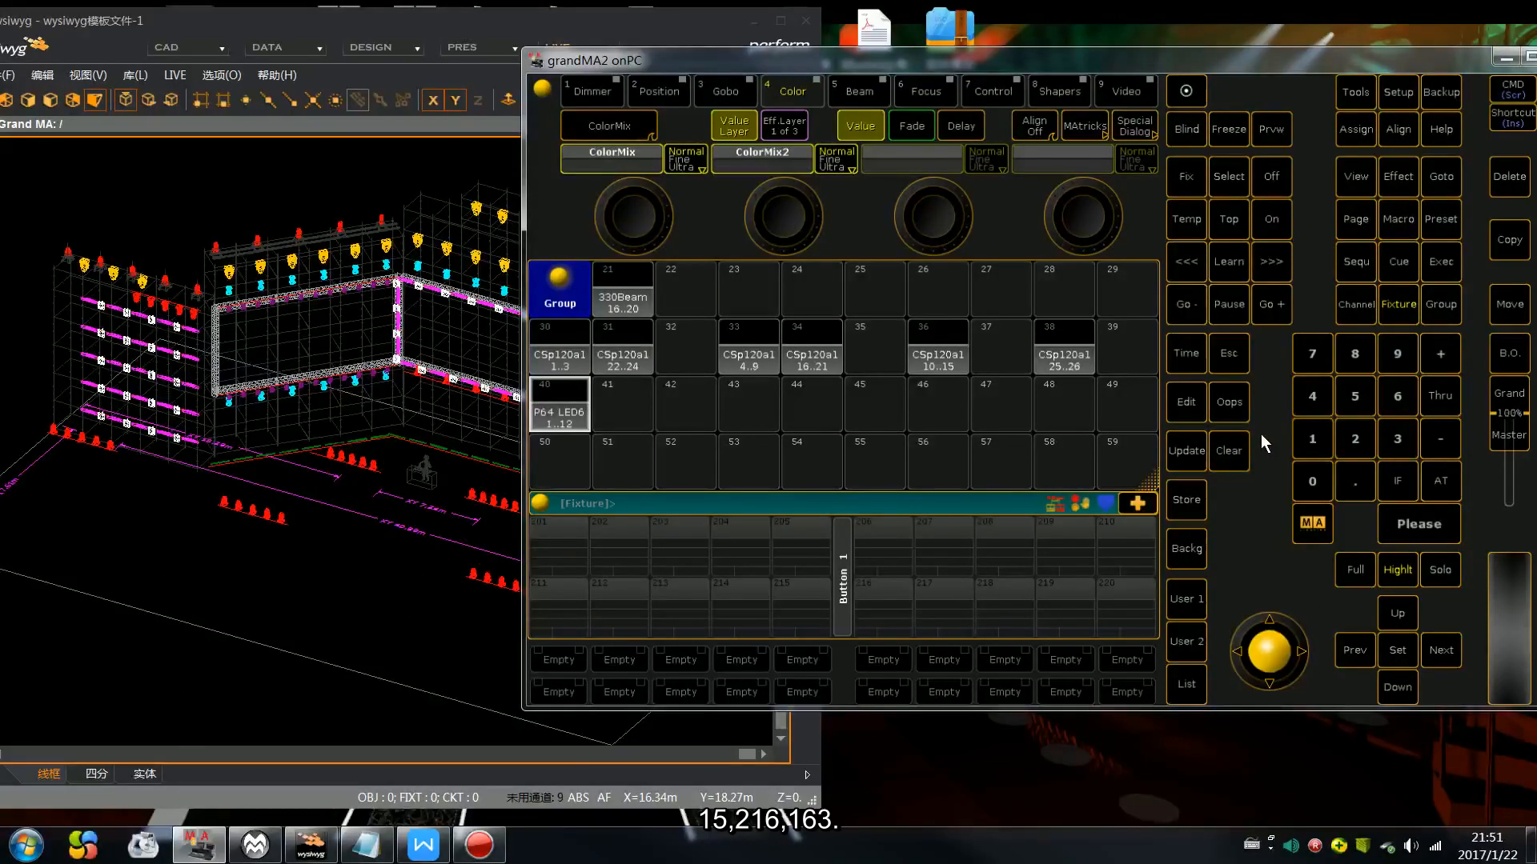
Step: Select fixtures 152 Thru 163, store them as group 41, and clear the programmer
click(1312, 437)
click(1353, 398)
click(1440, 398)
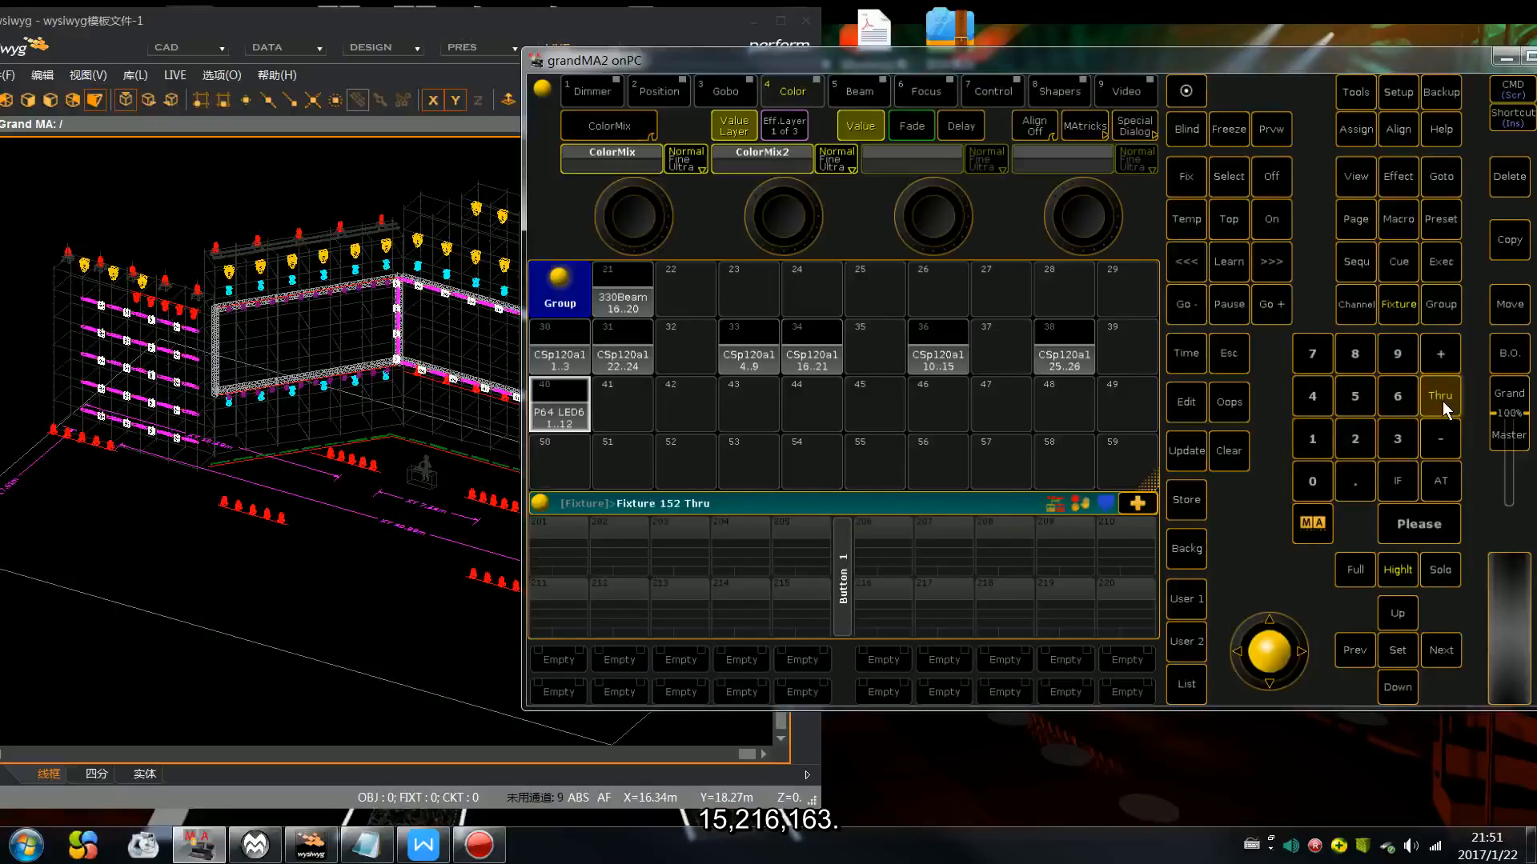
click(1313, 439)
click(1397, 396)
click(1397, 438)
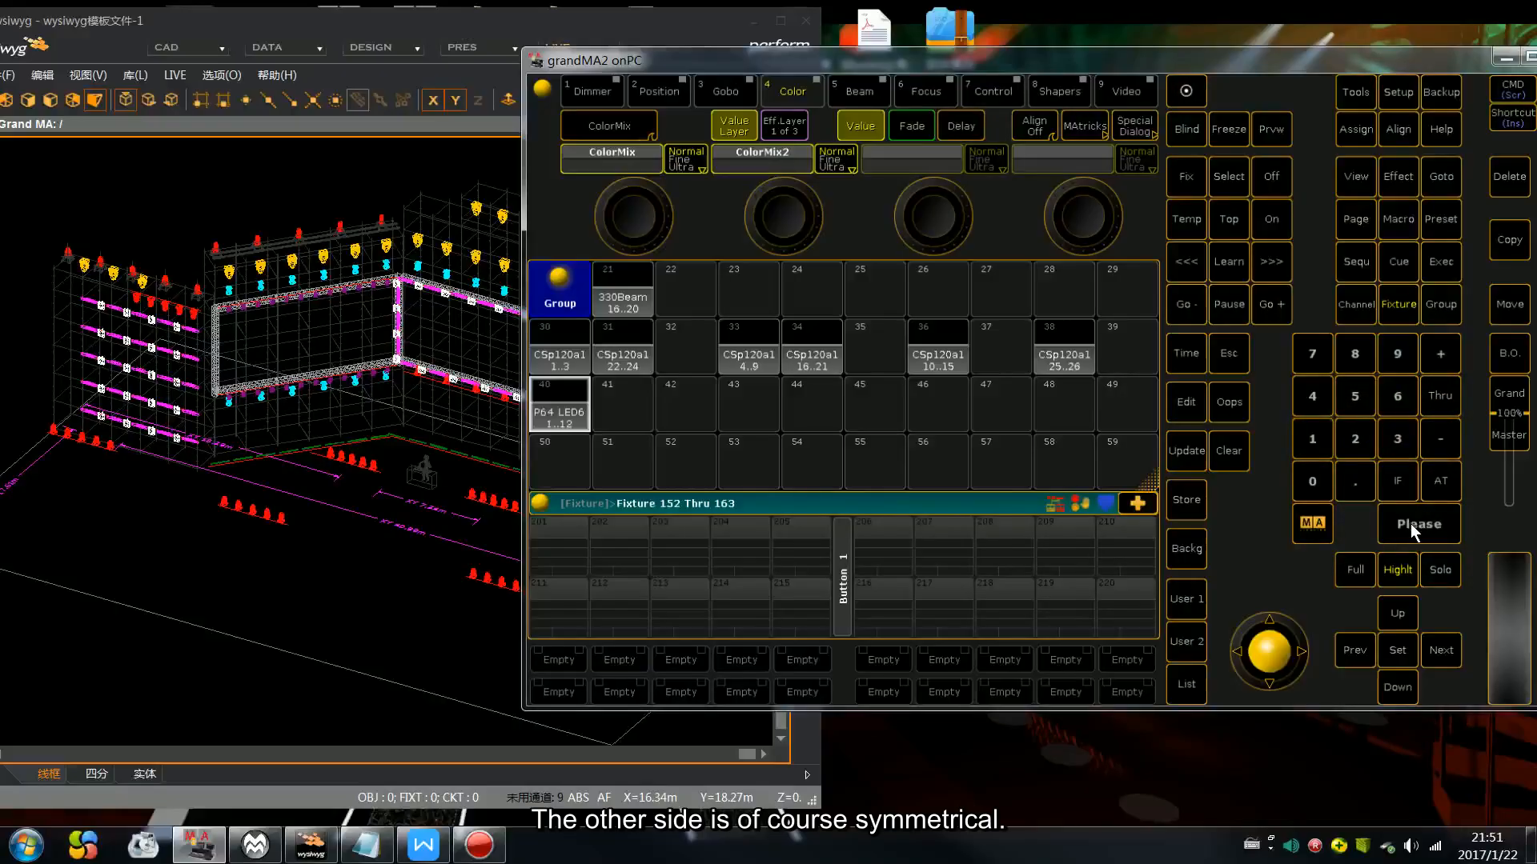
click(1410, 524)
click(1186, 499)
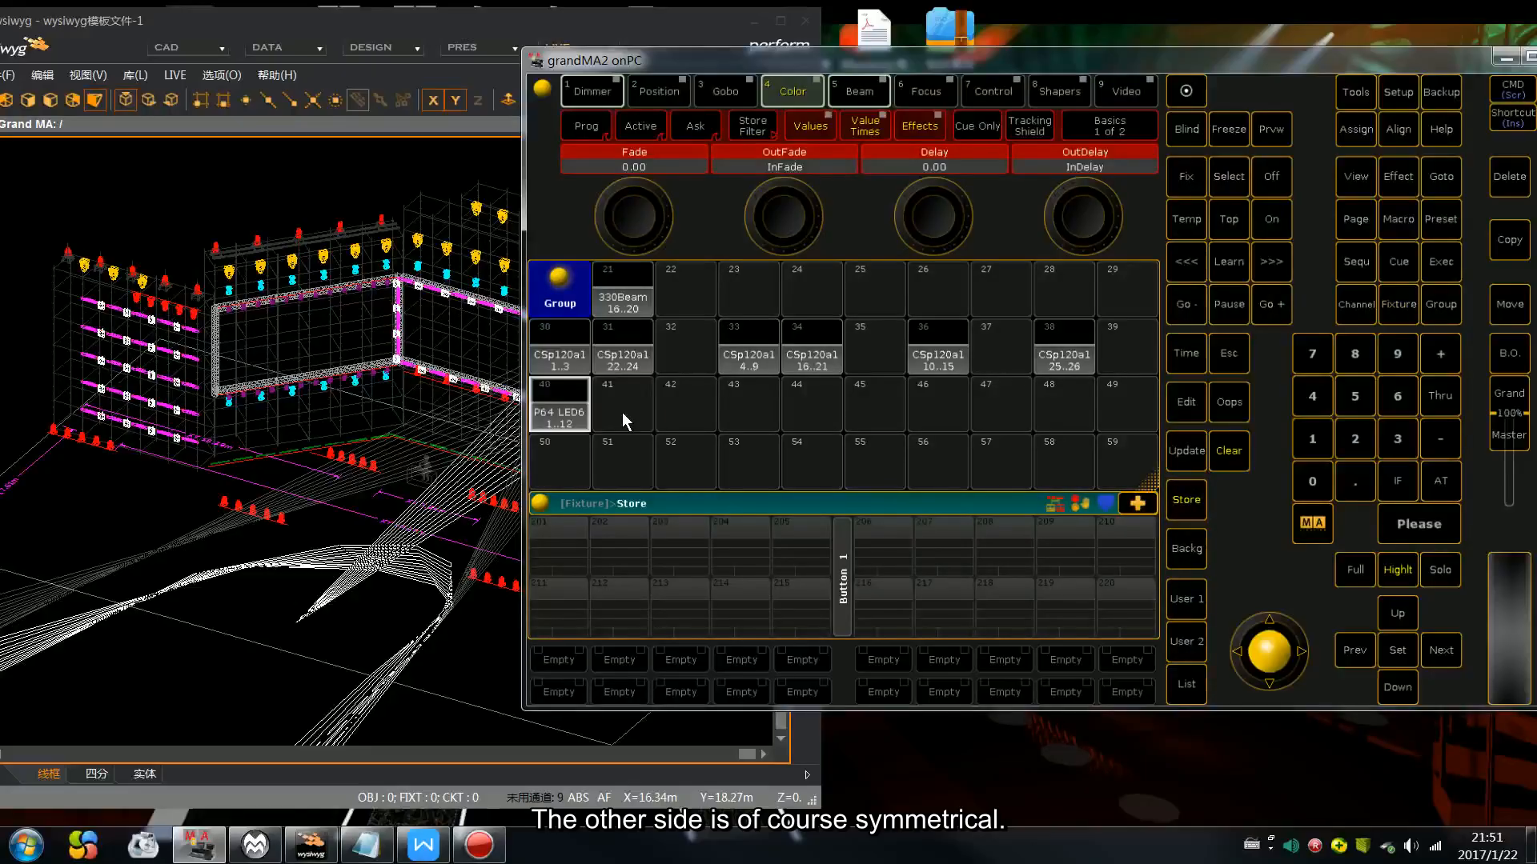
click(622, 411)
drag(834, 64, 981, 48)
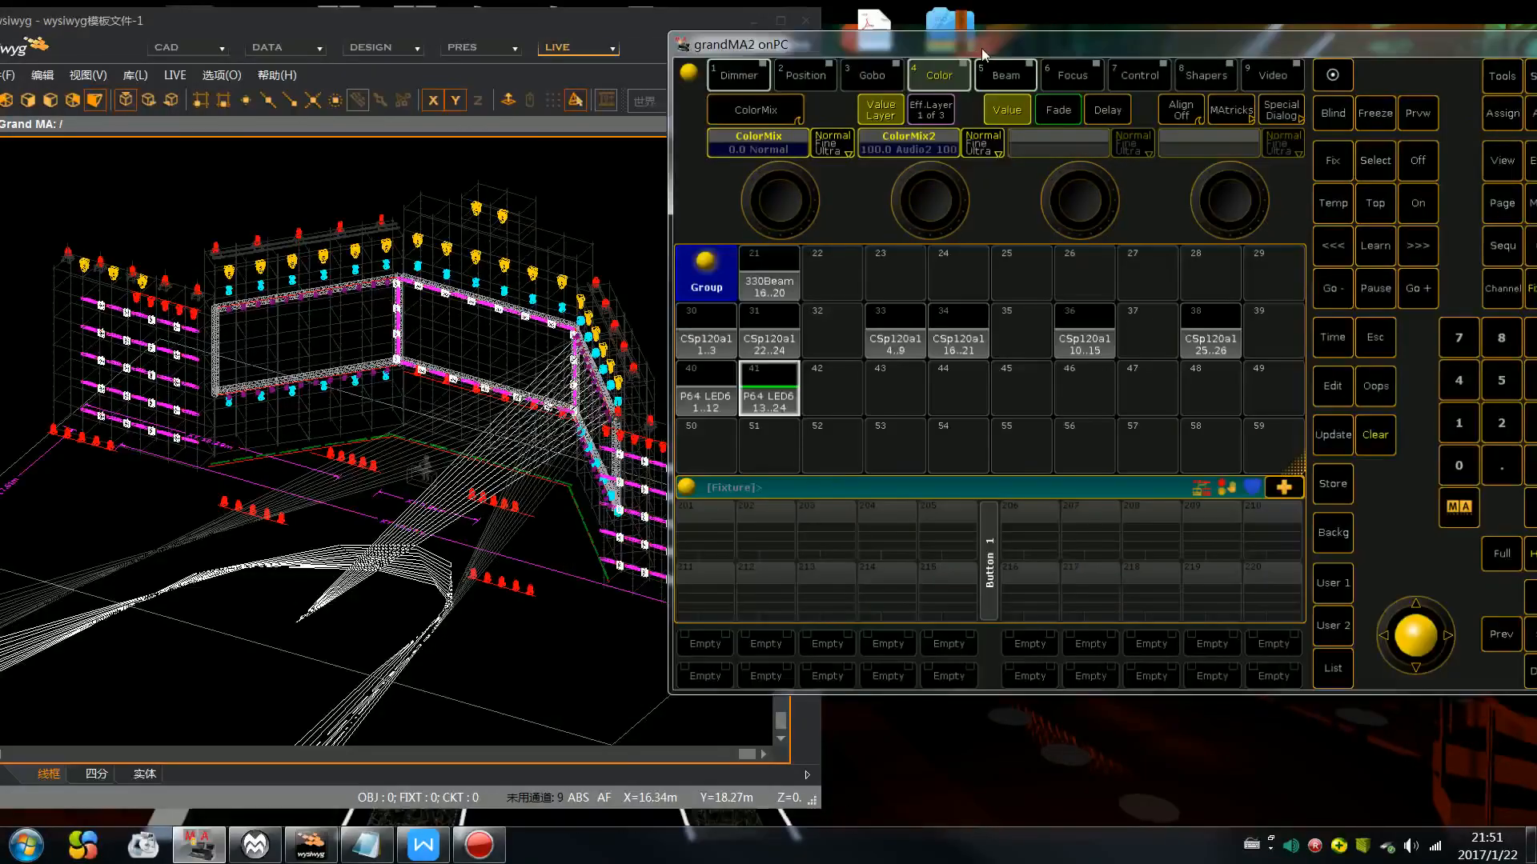
drag(1168, 51, 1068, 53)
click(1284, 436)
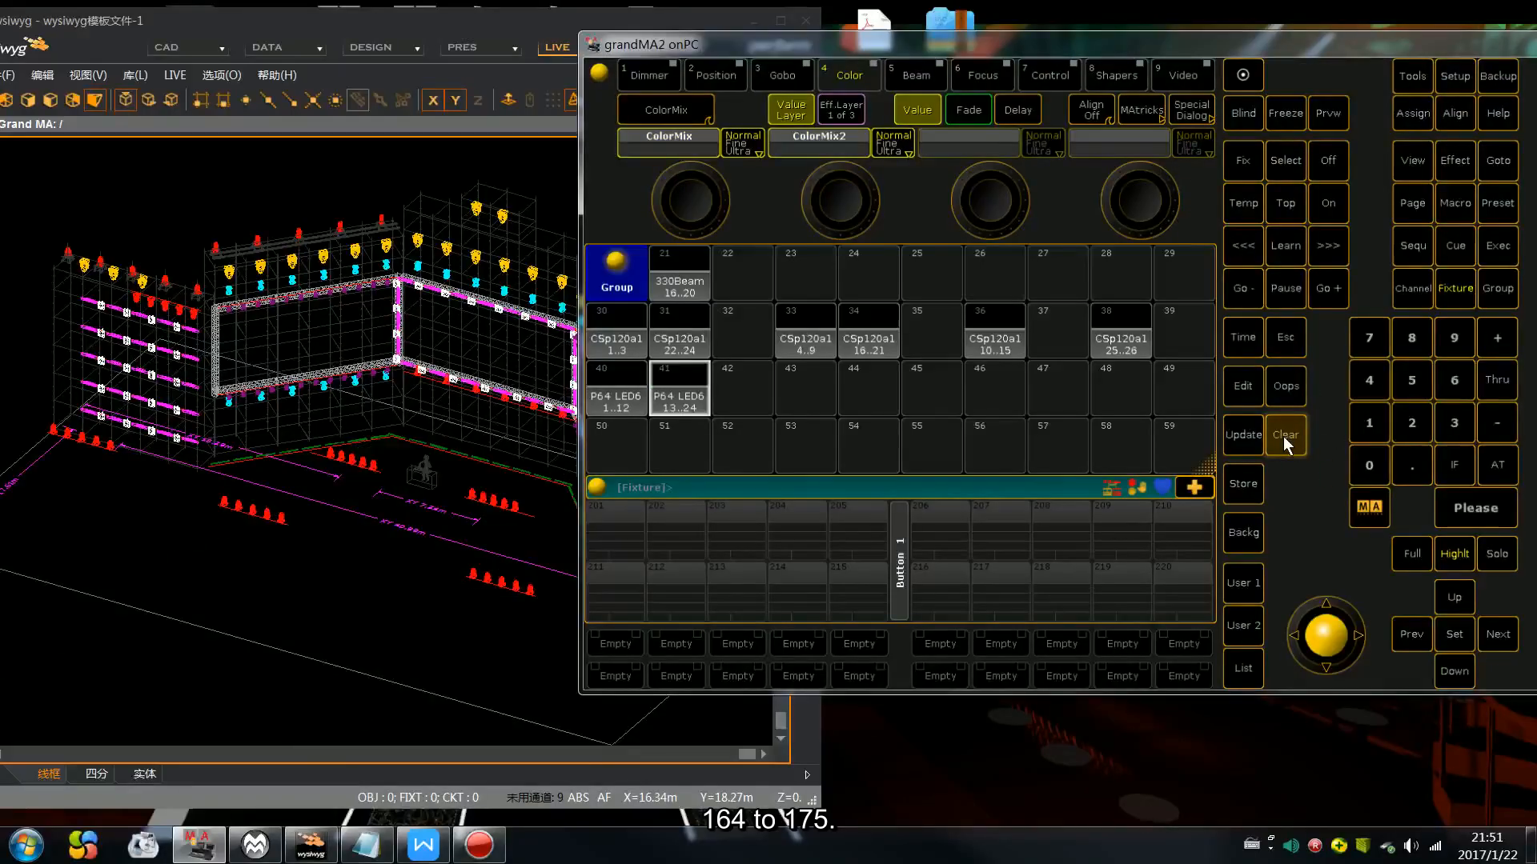
Step: Select fixtures 164 Thru 175, store them as group 43, and clear the programmer
click(1366, 433)
click(1370, 378)
click(1493, 381)
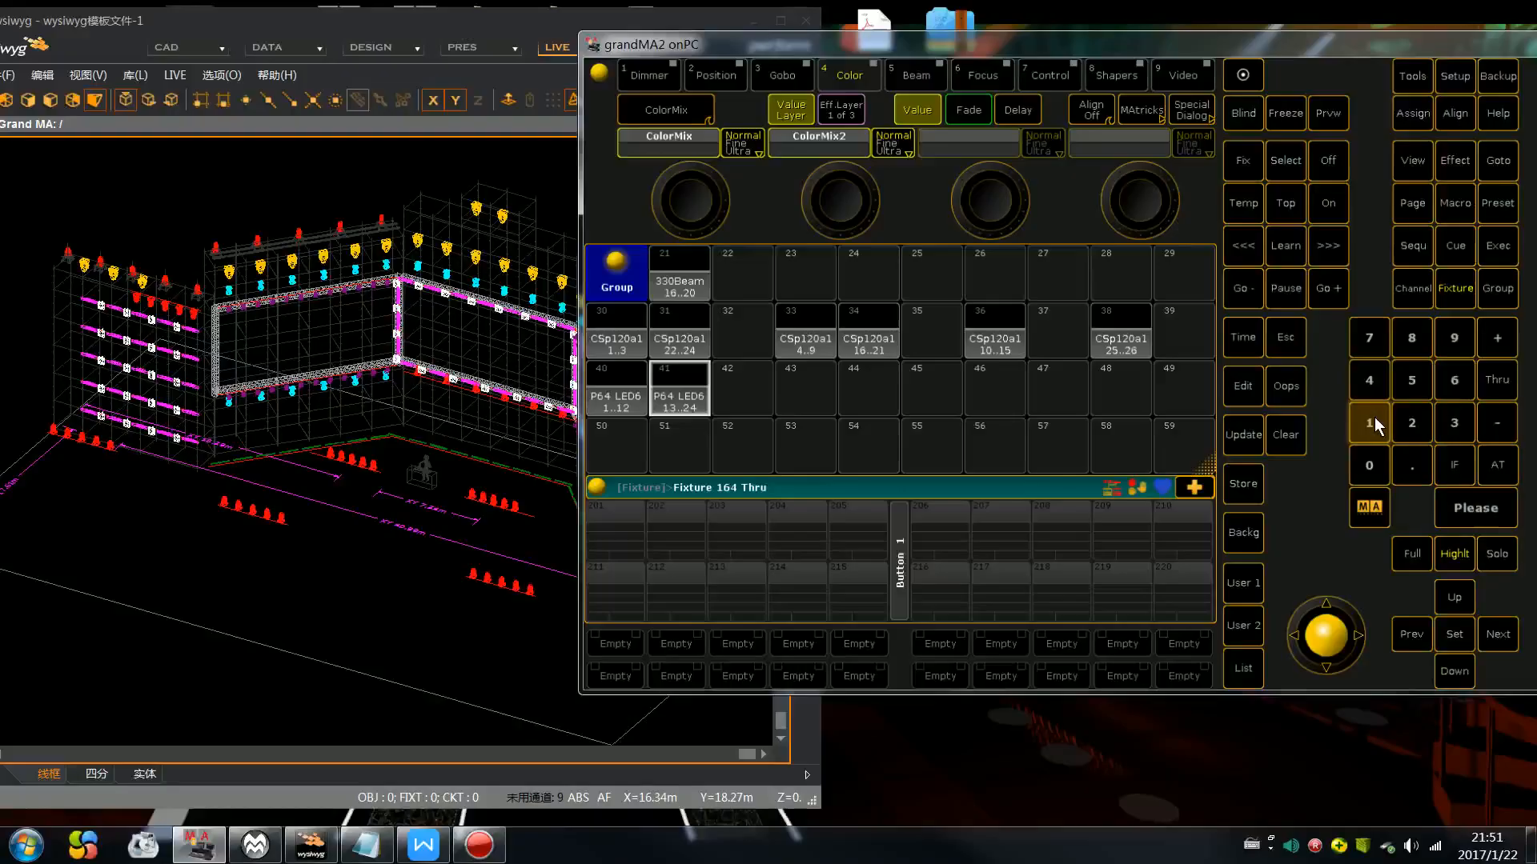
click(1461, 506)
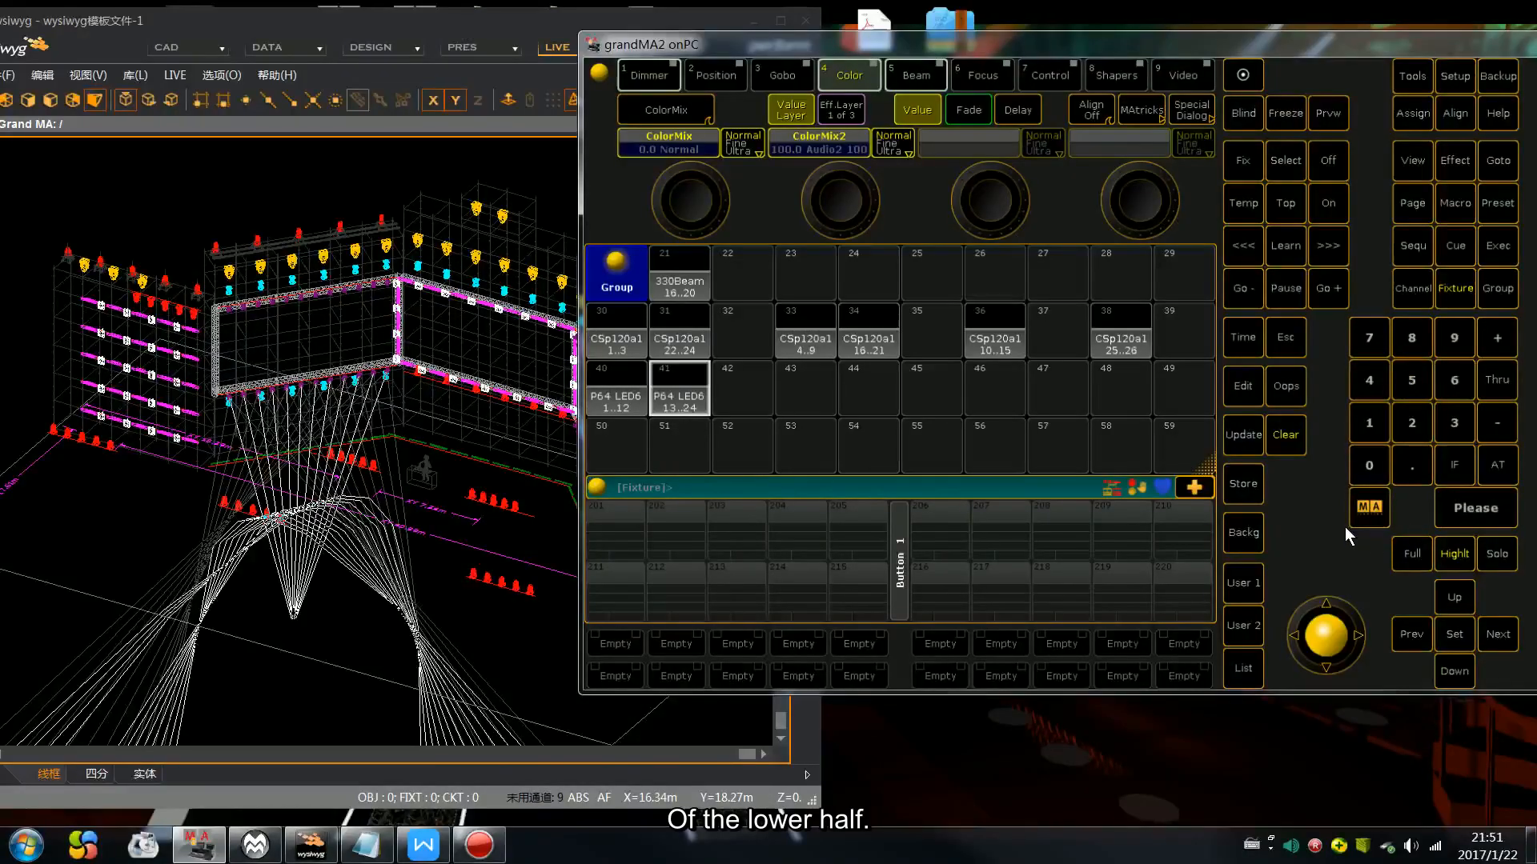
click(1248, 480)
click(809, 392)
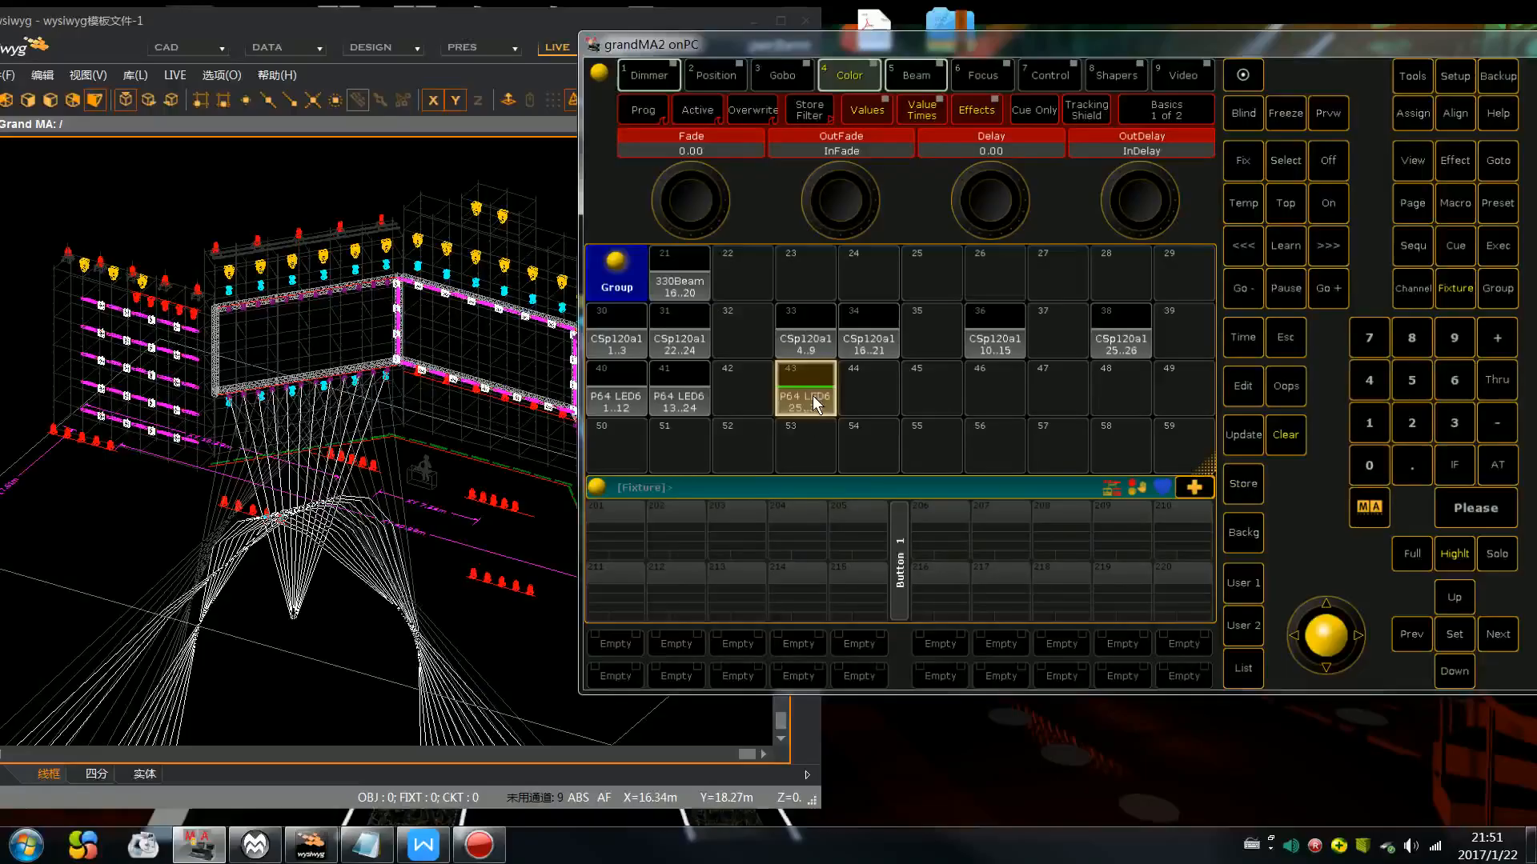
click(1284, 435)
Step: Select fixtures 176 Thru 187, store them as group 44, and clear the programmer
click(1370, 422)
click(1370, 336)
click(1499, 384)
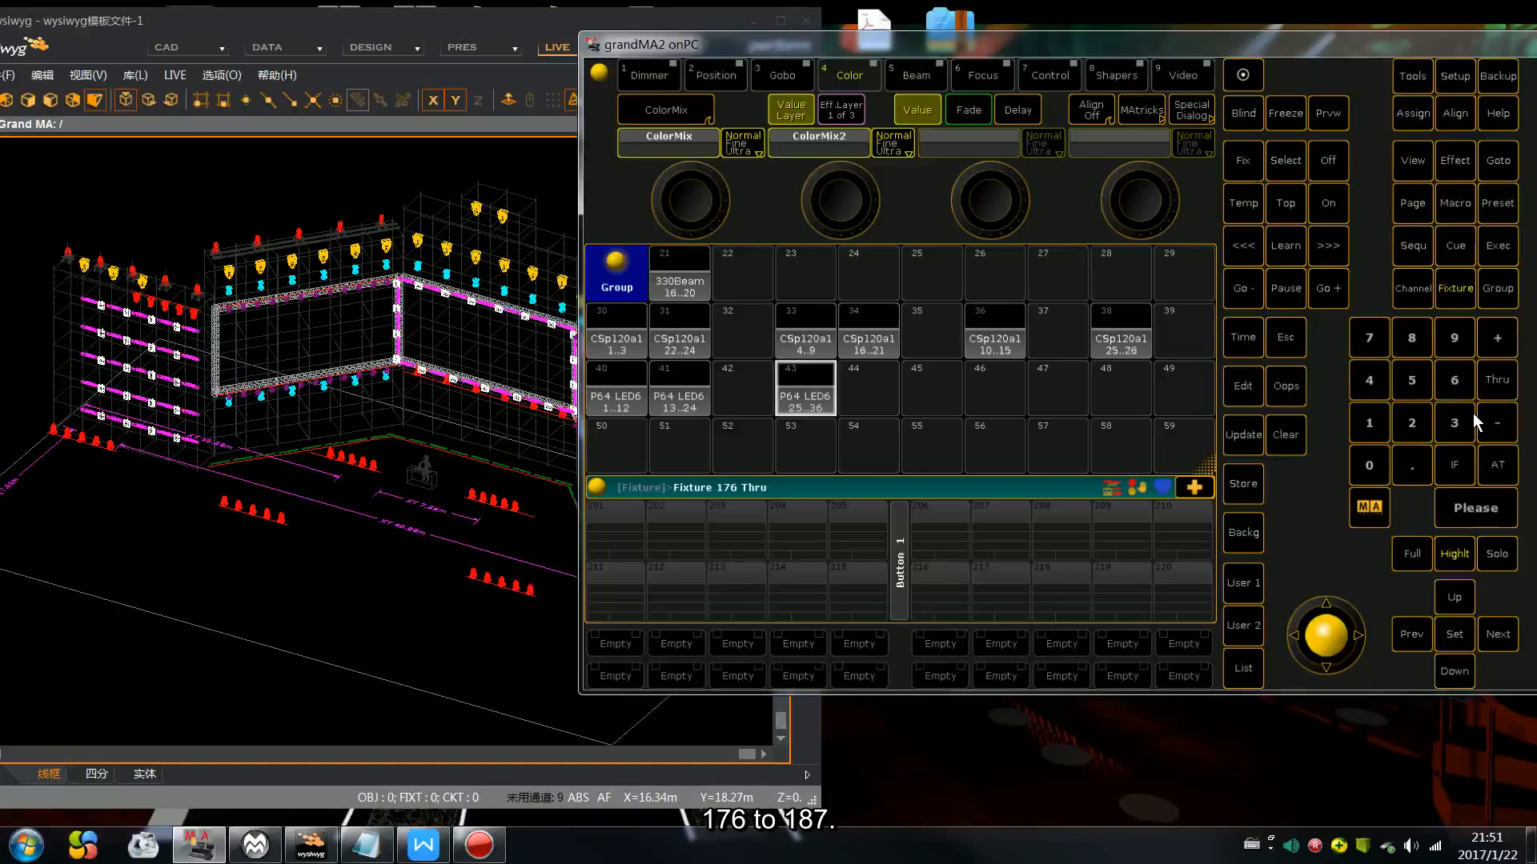
click(1370, 422)
click(1412, 337)
click(1369, 337)
click(1475, 508)
click(1249, 485)
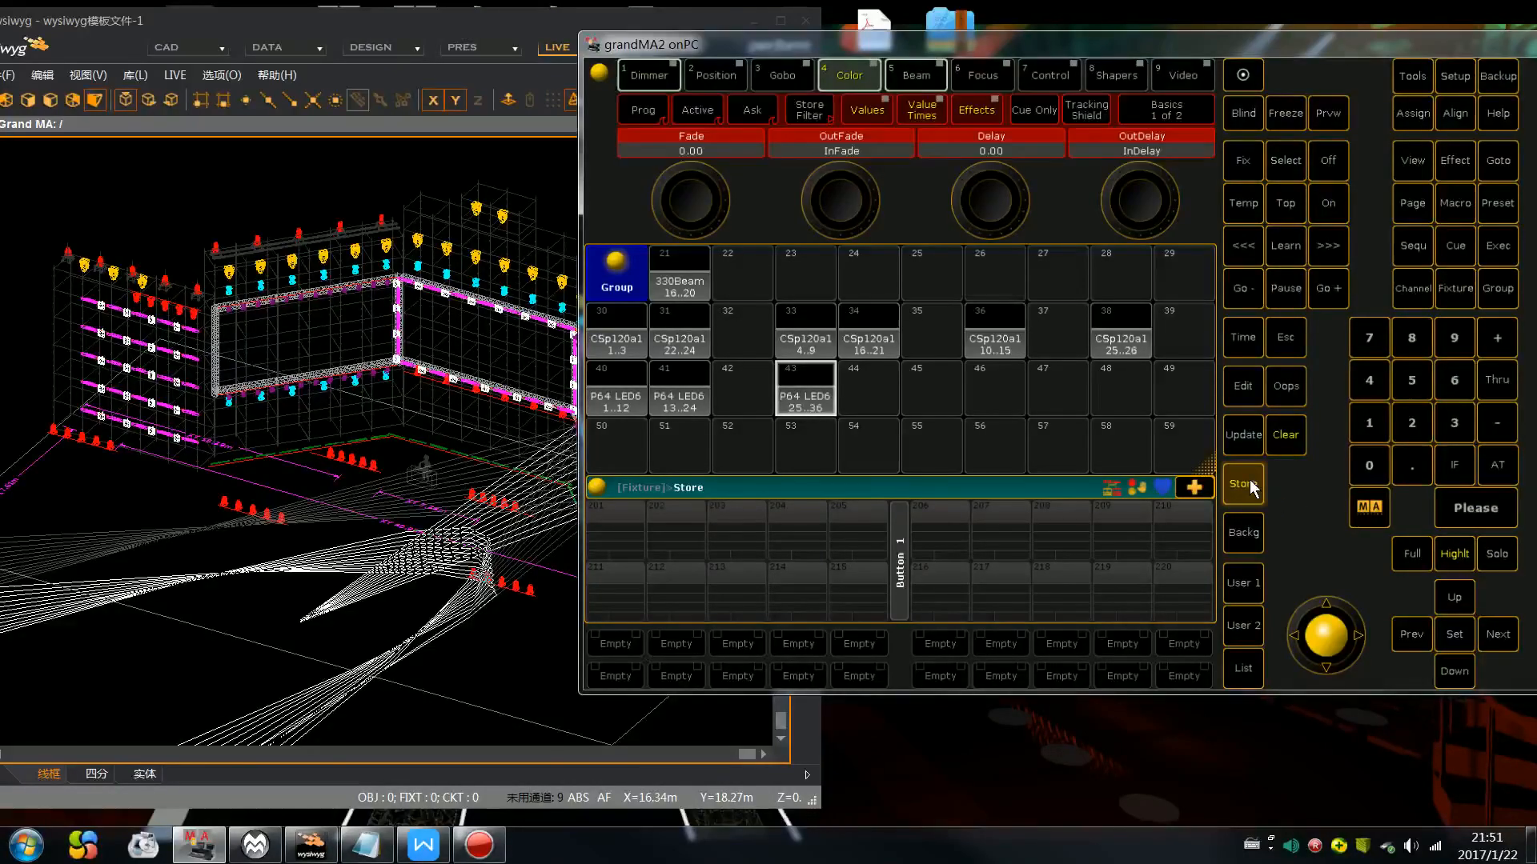
click(869, 389)
click(1288, 439)
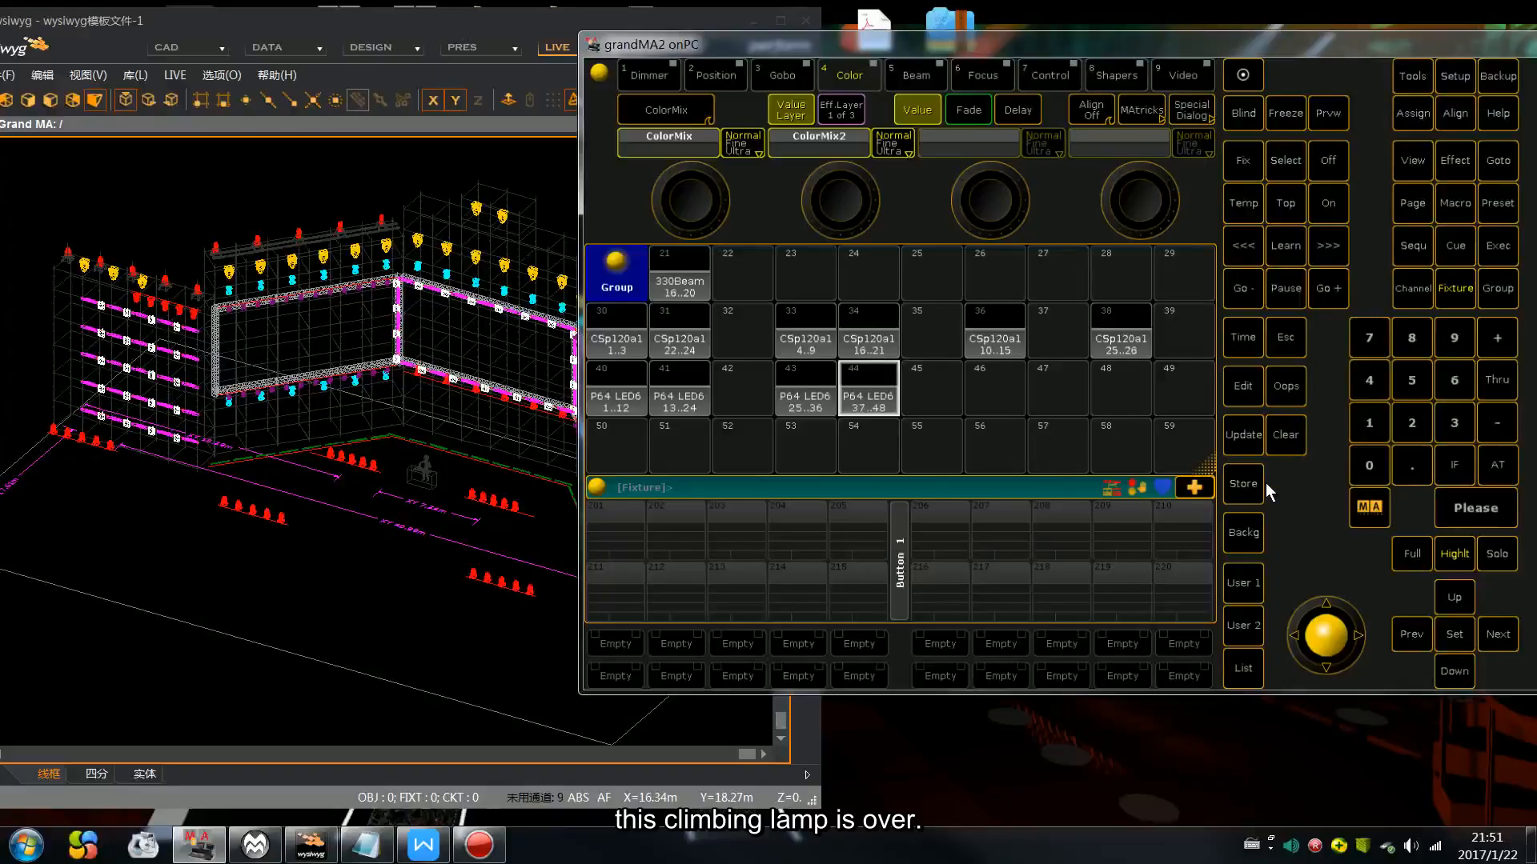
Step: Select fixtures 80 Thru 85 so they light up in the rig
drag(1181, 46, 1142, 37)
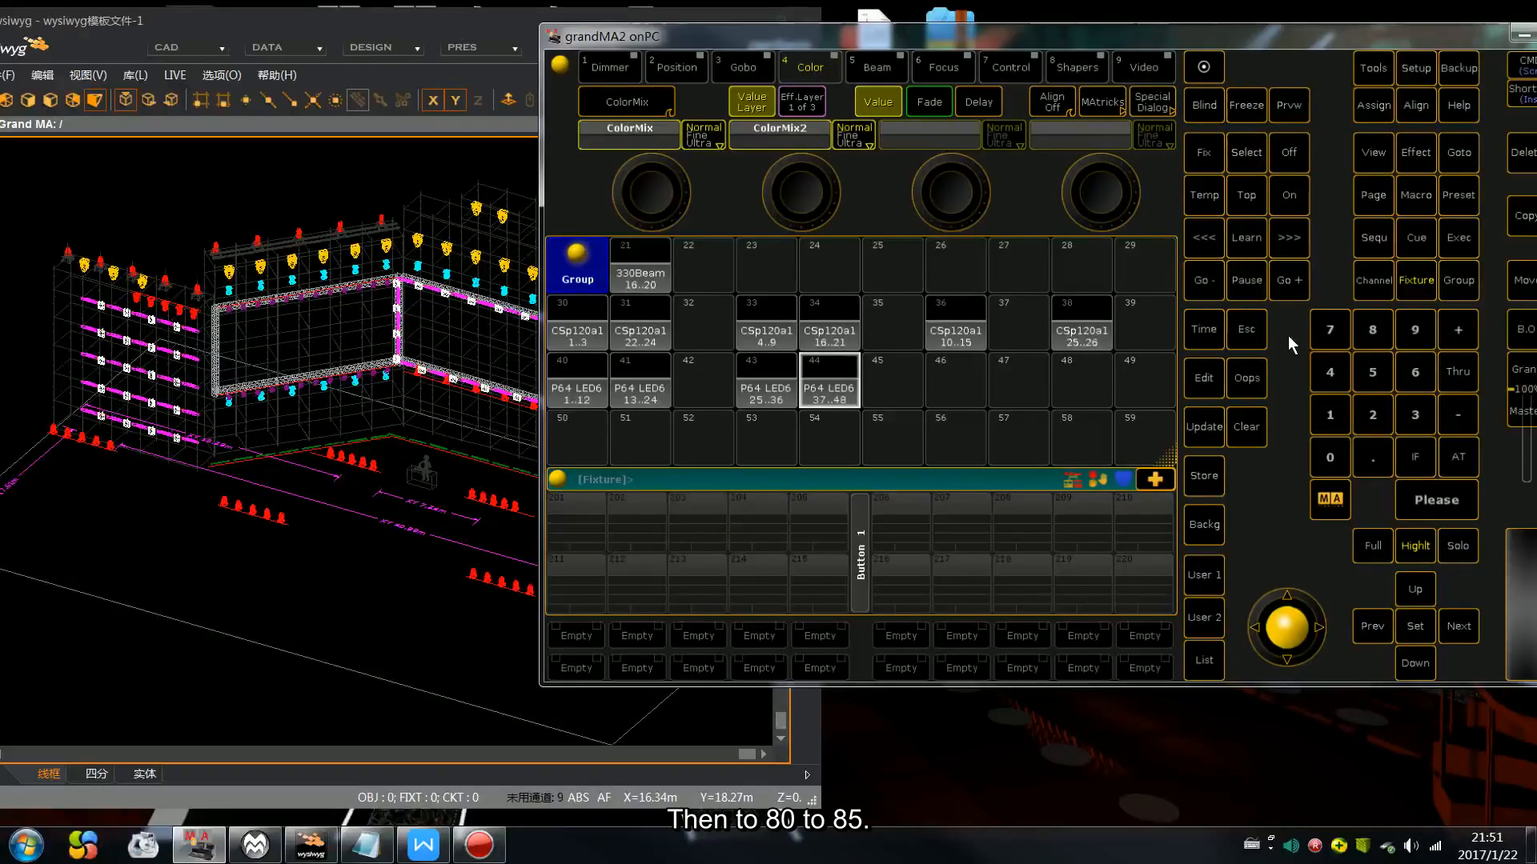
click(1375, 328)
click(1465, 376)
click(1372, 340)
click(1371, 376)
click(1429, 506)
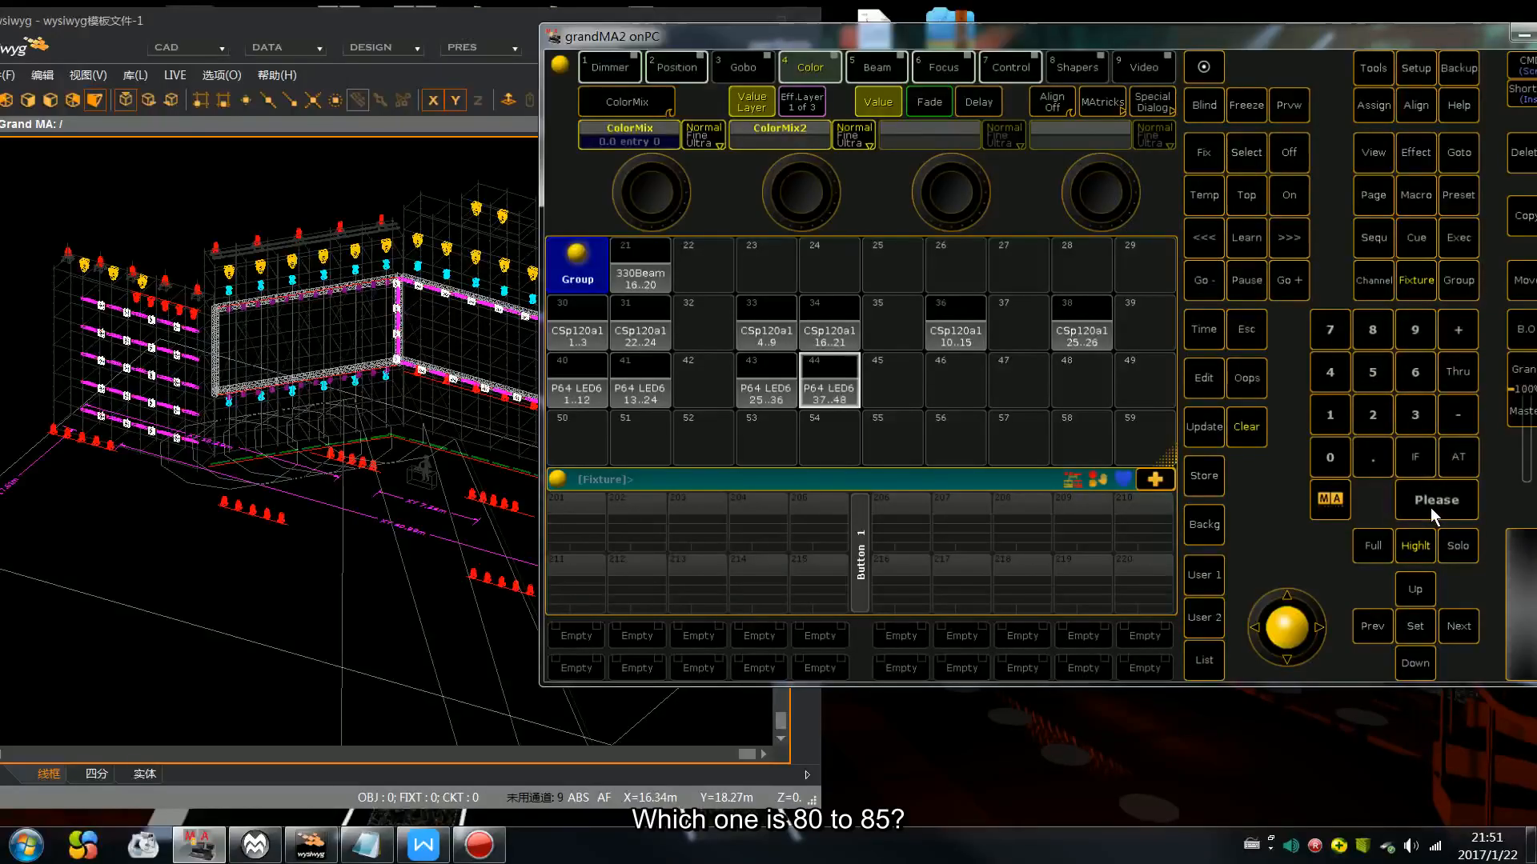
Step: Check the Aleda K20 fixtures on the truss in wysiwyg, then store the selection in grandMA2 onPC as group 50 and clear the programmer
click(276, 308)
scroll(278, 308, up, 4)
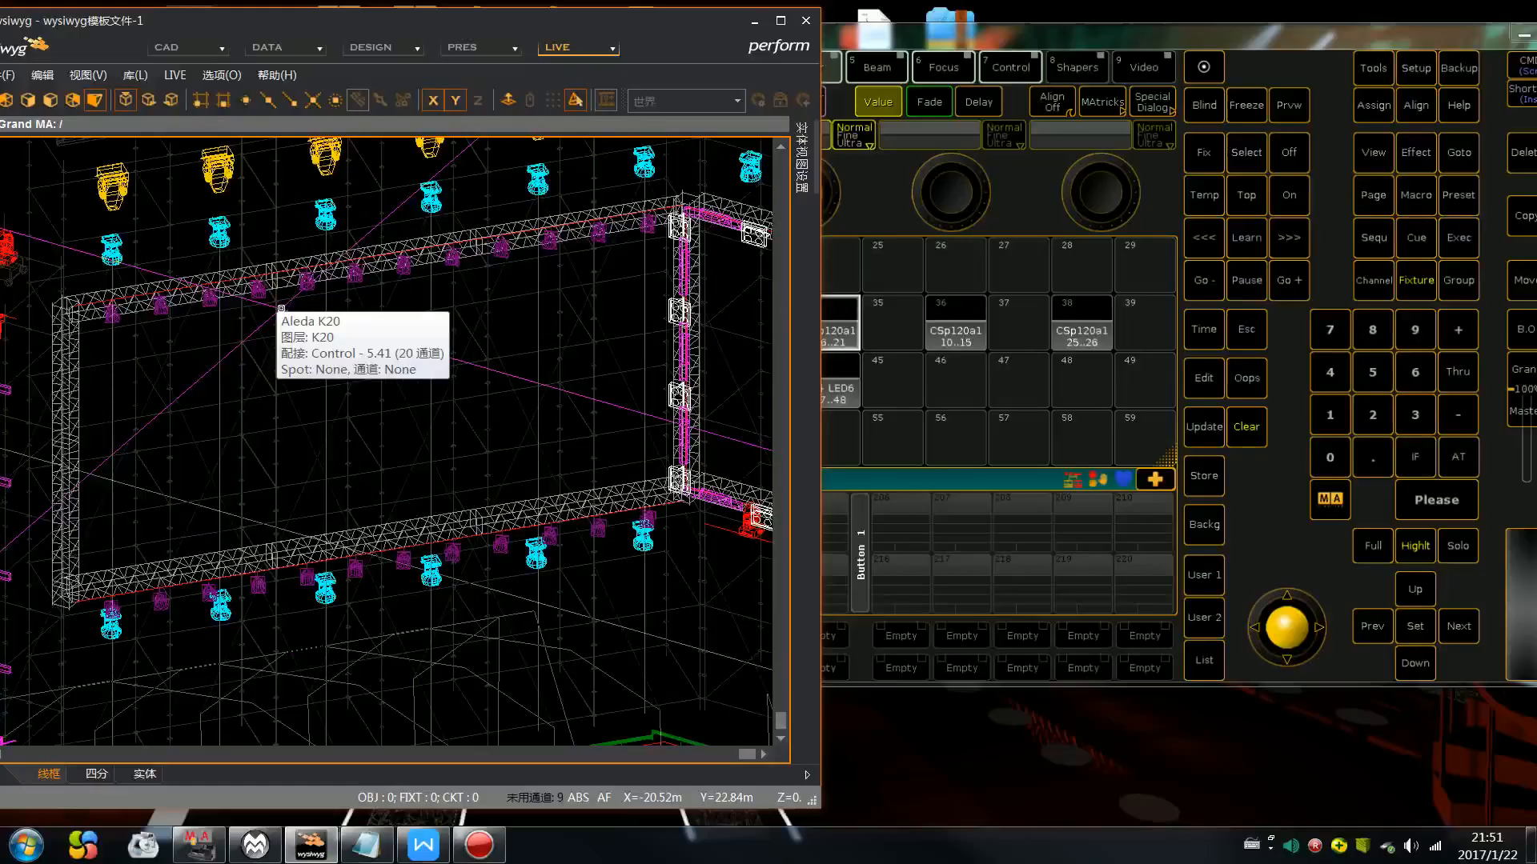
scroll(349, 348, down, 2)
scroll(232, 299, up, 2)
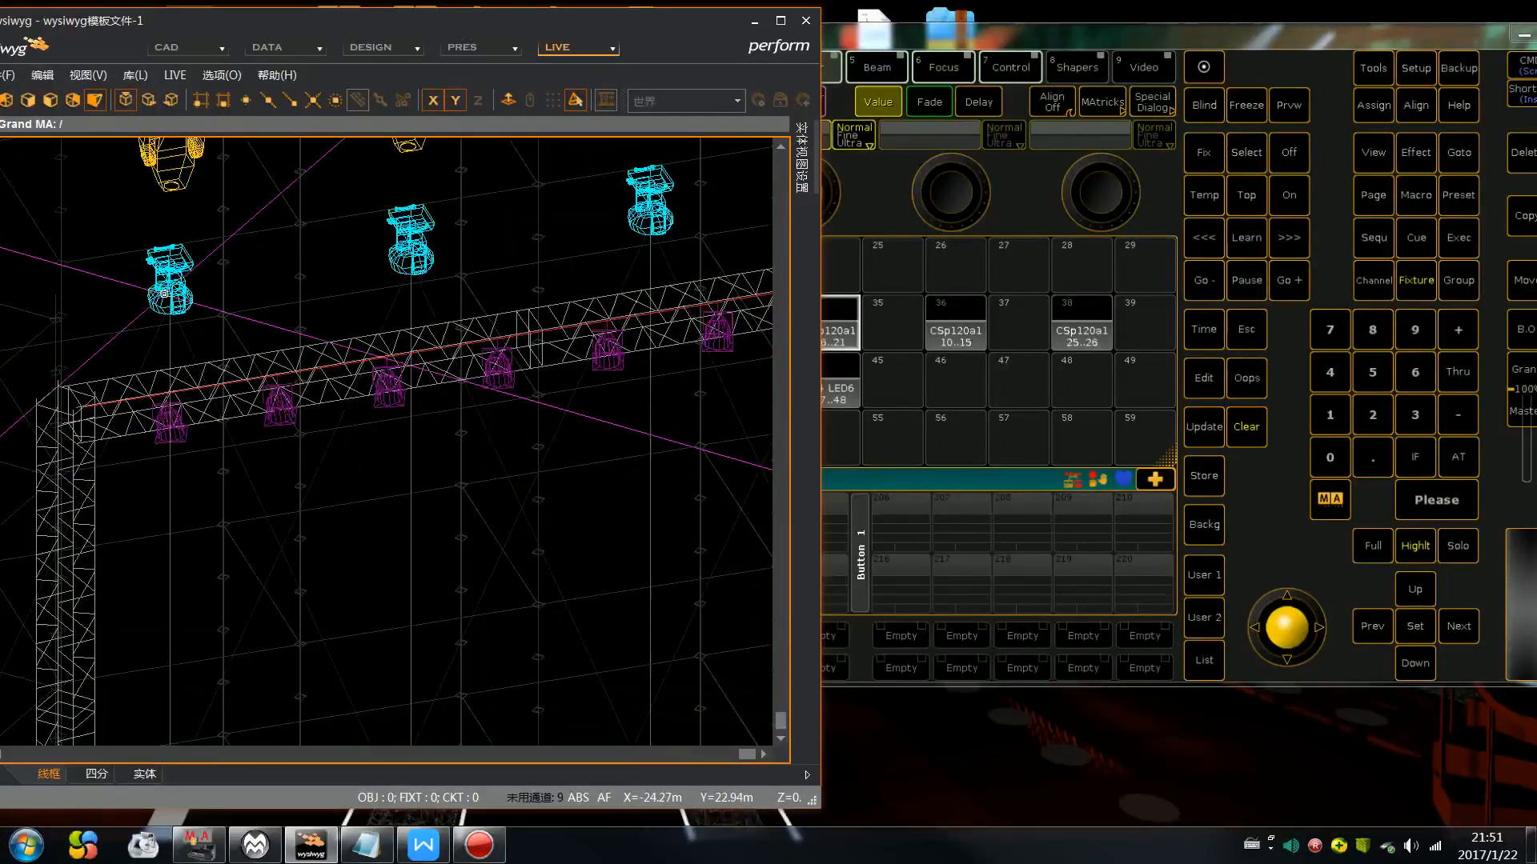
scroll(180, 287, down, 3)
scroll(180, 286, down, 2)
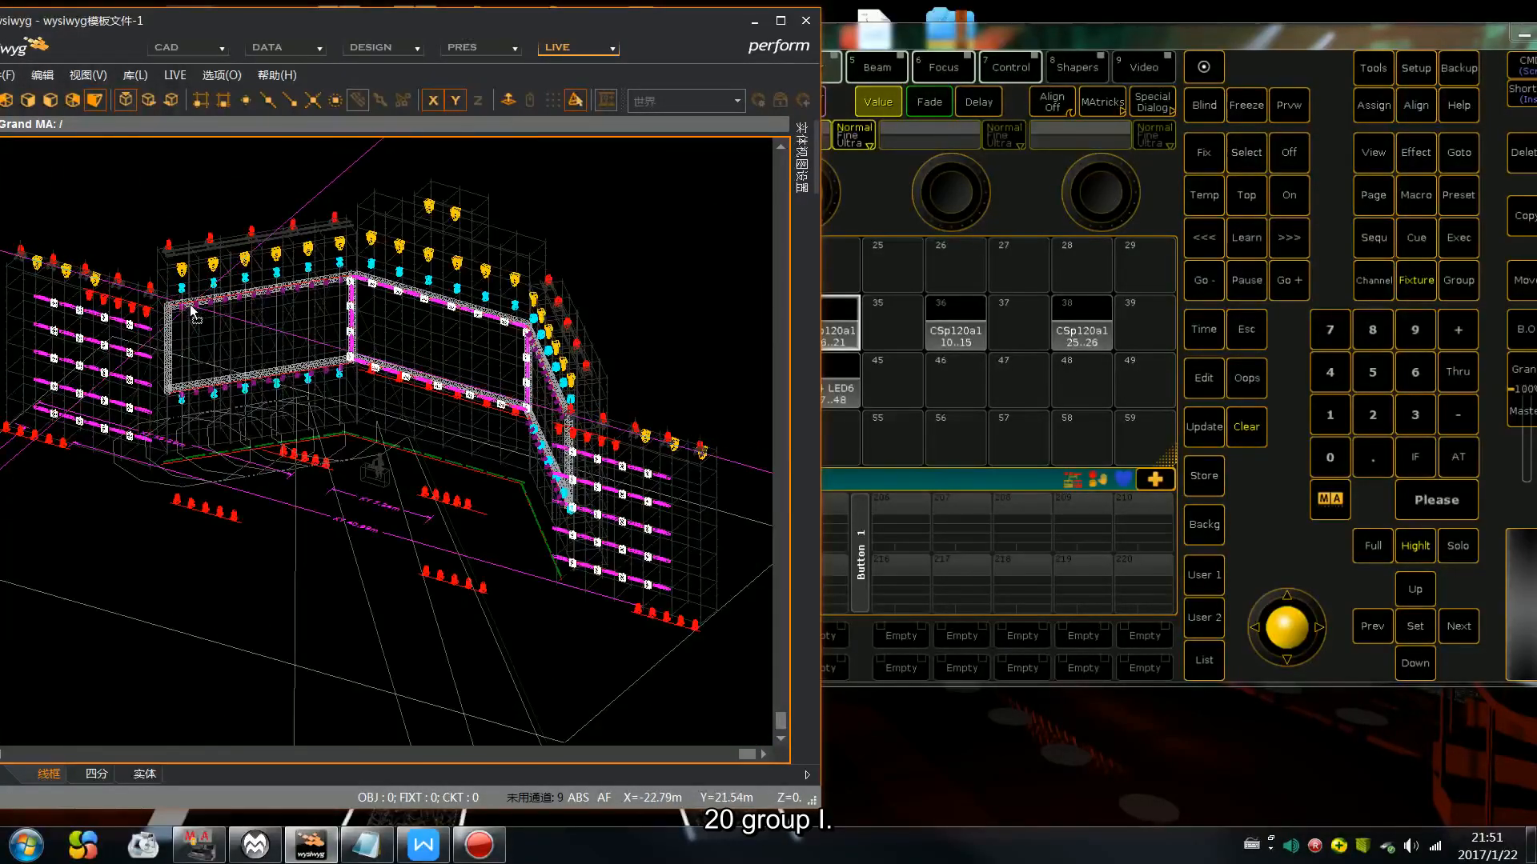
click(1106, 104)
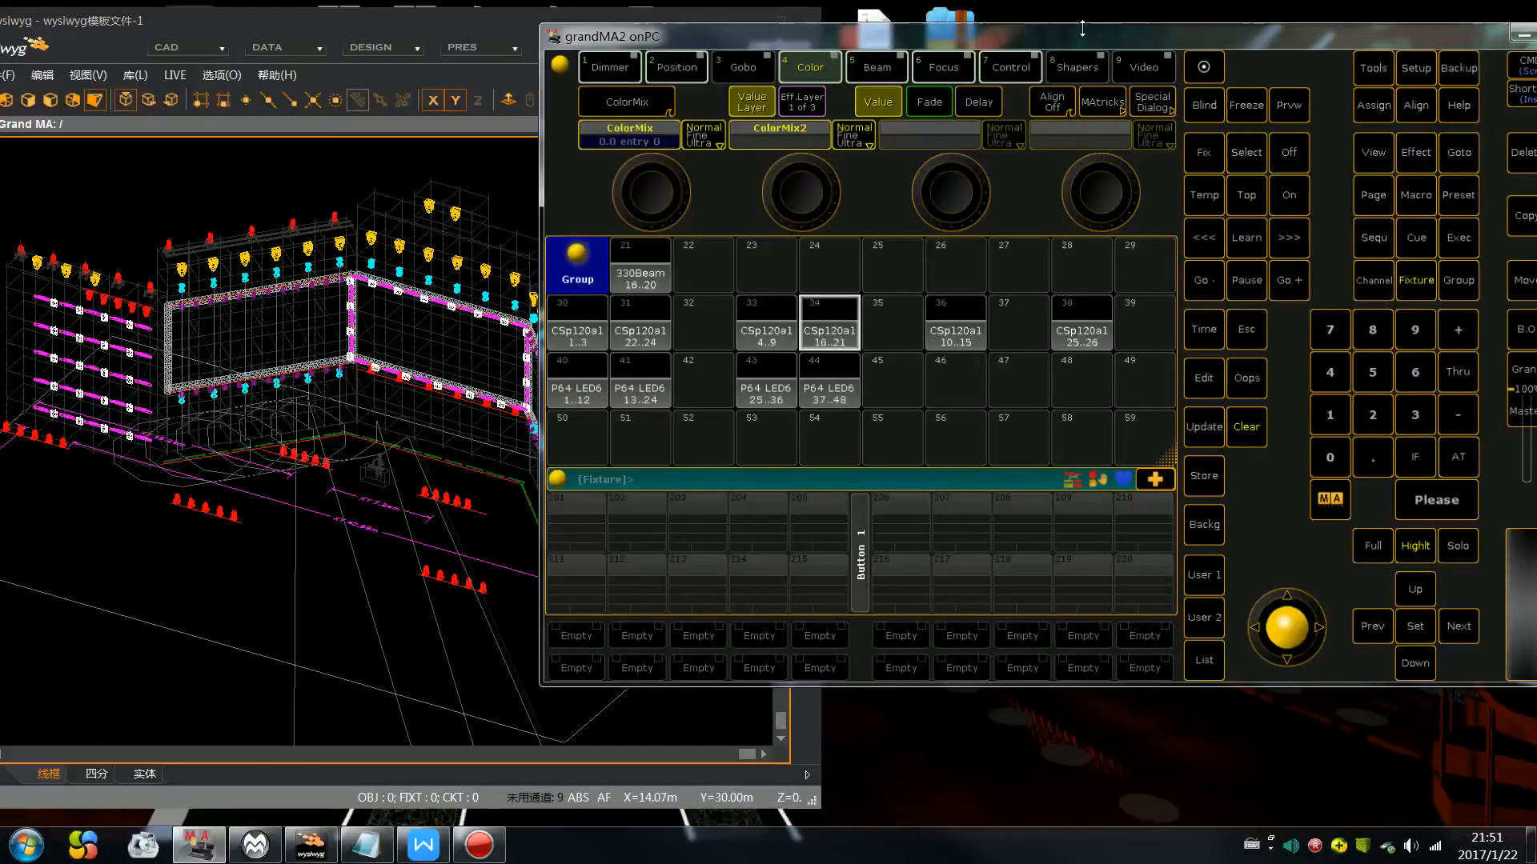
click(1203, 476)
click(559, 441)
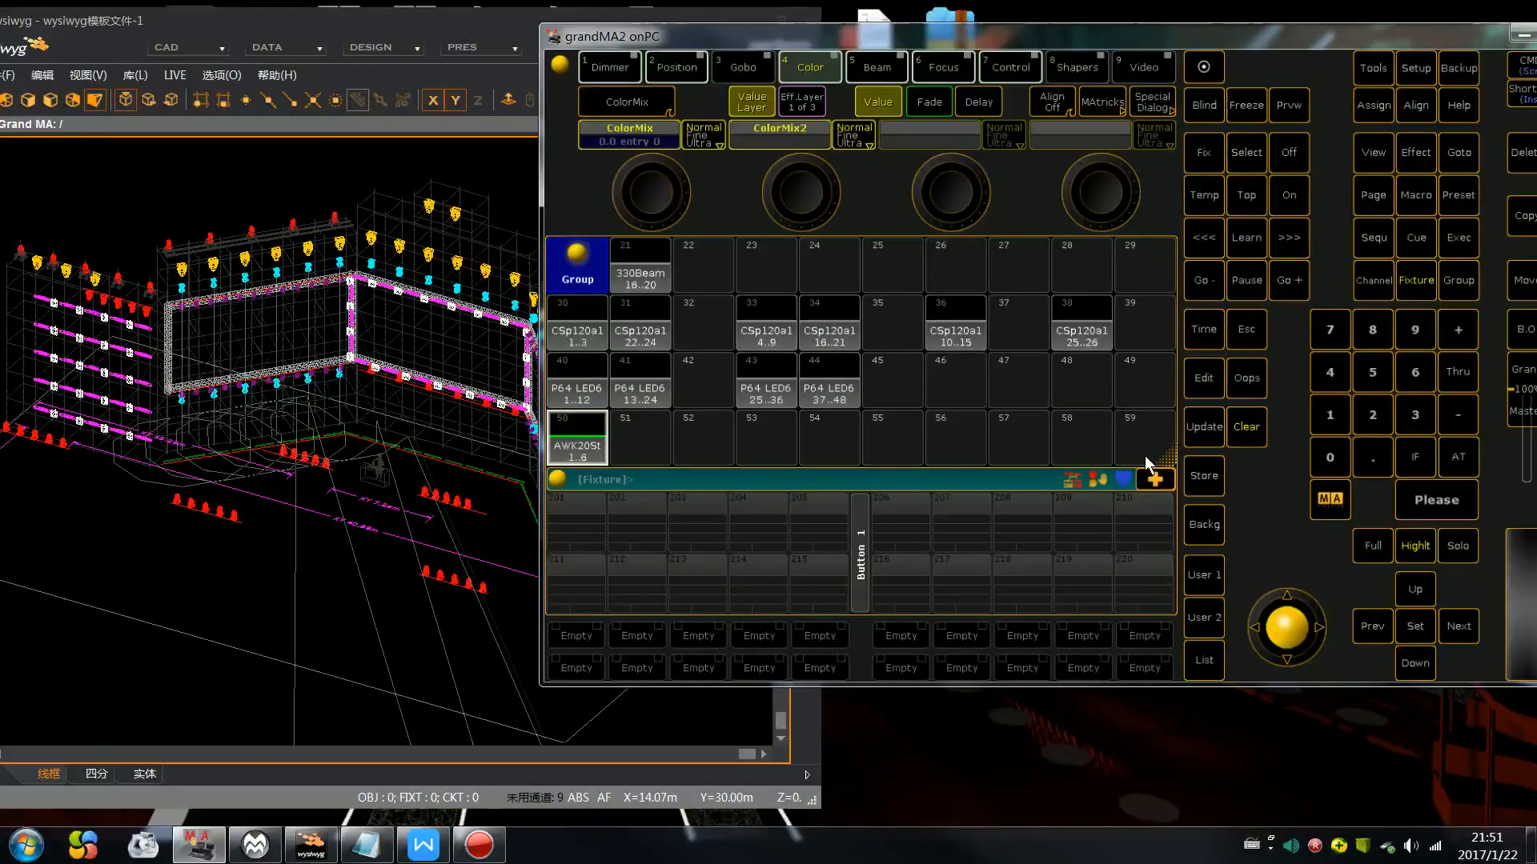
click(1246, 429)
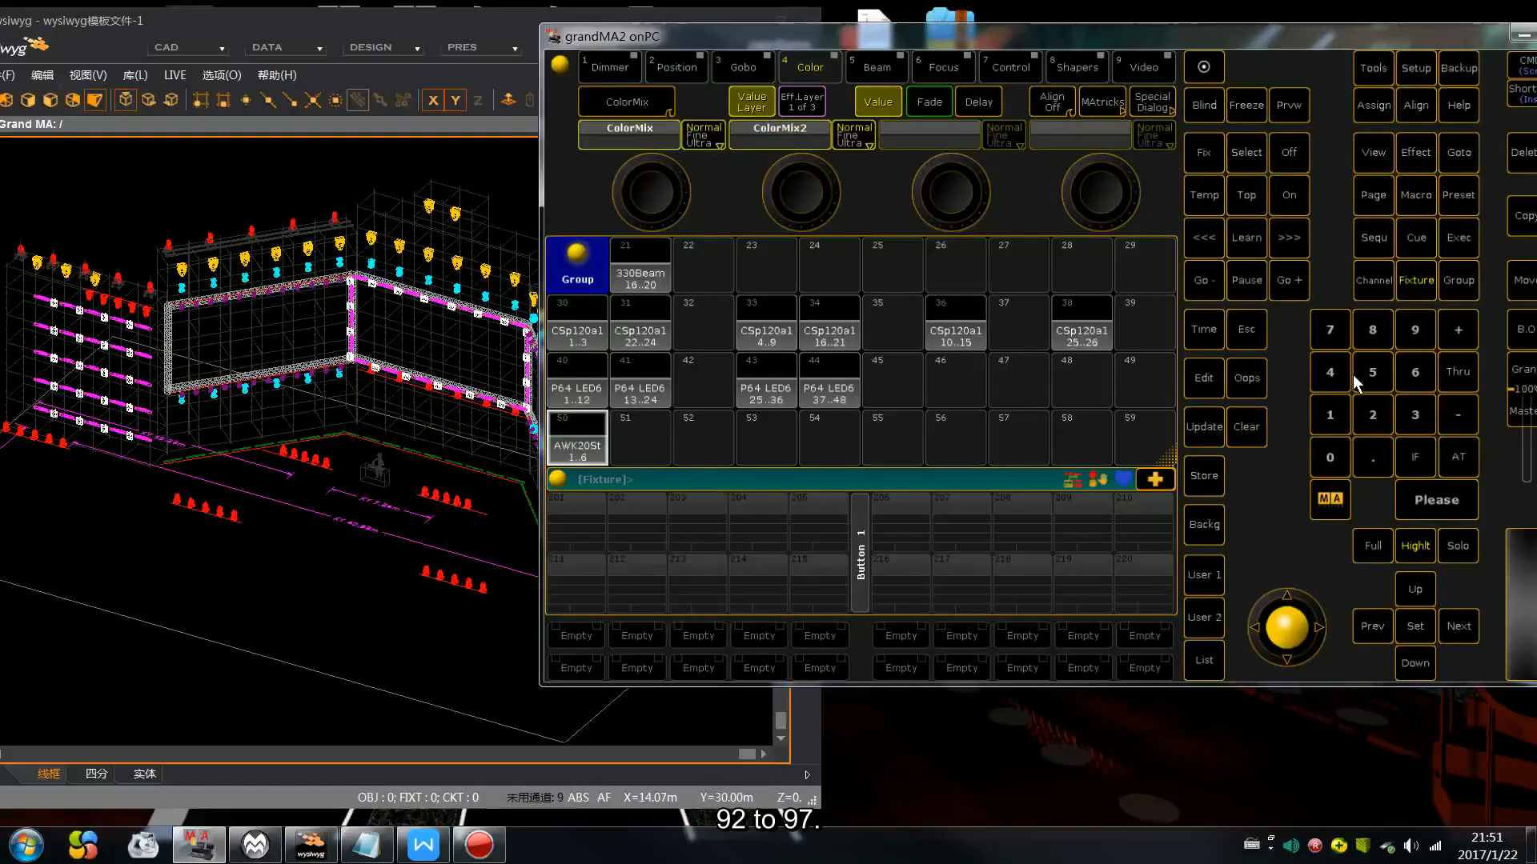
Step: Select fixtures 92 Thru 97, store them as group 51, and clear the programmer
click(1415, 328)
click(1372, 404)
click(1462, 374)
click(1415, 333)
click(1332, 334)
click(1410, 505)
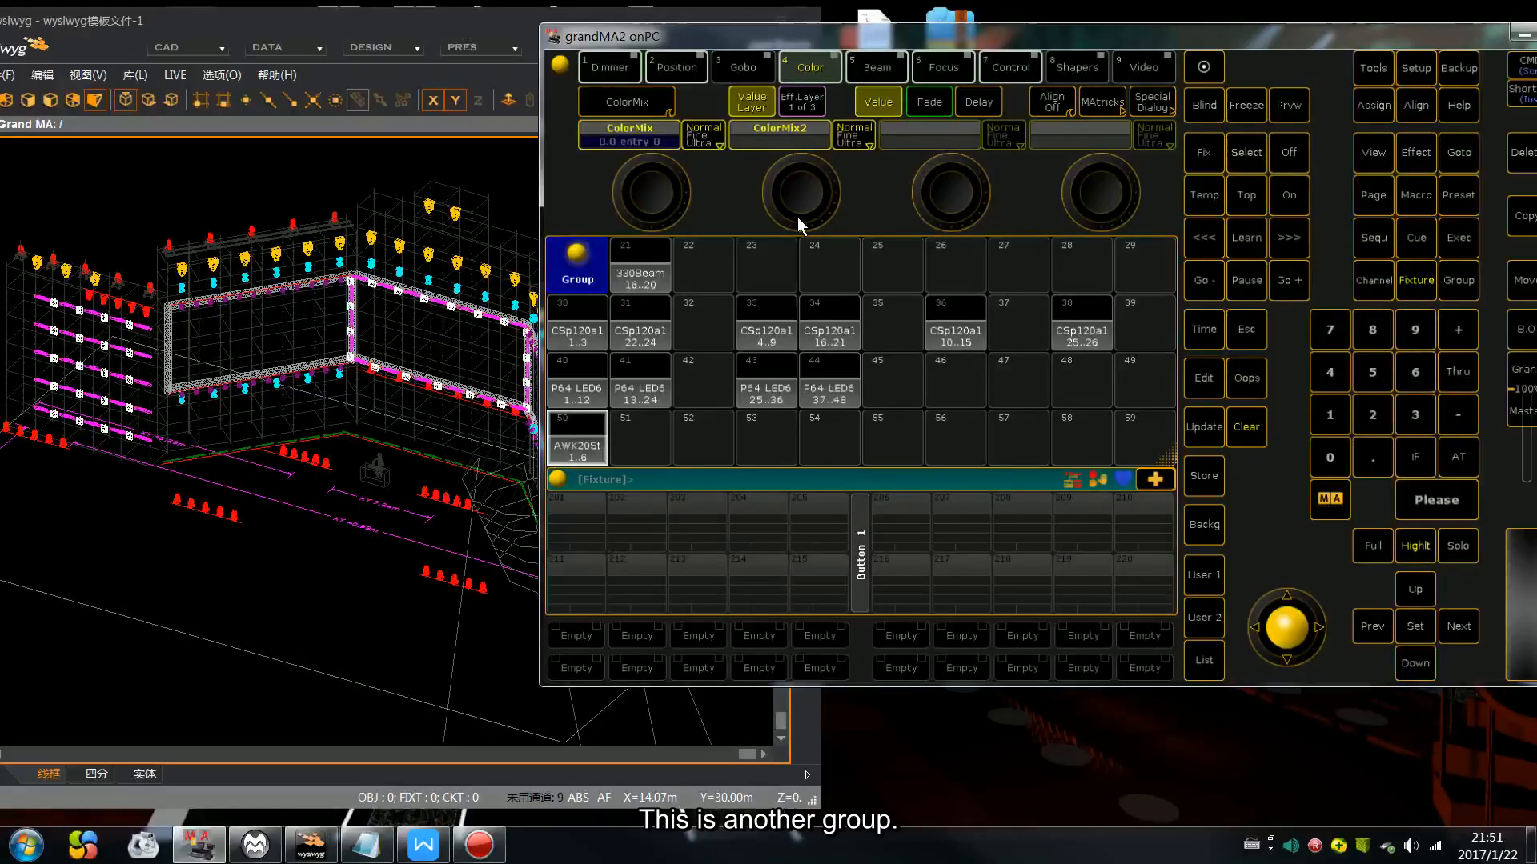
drag(793, 41, 892, 44)
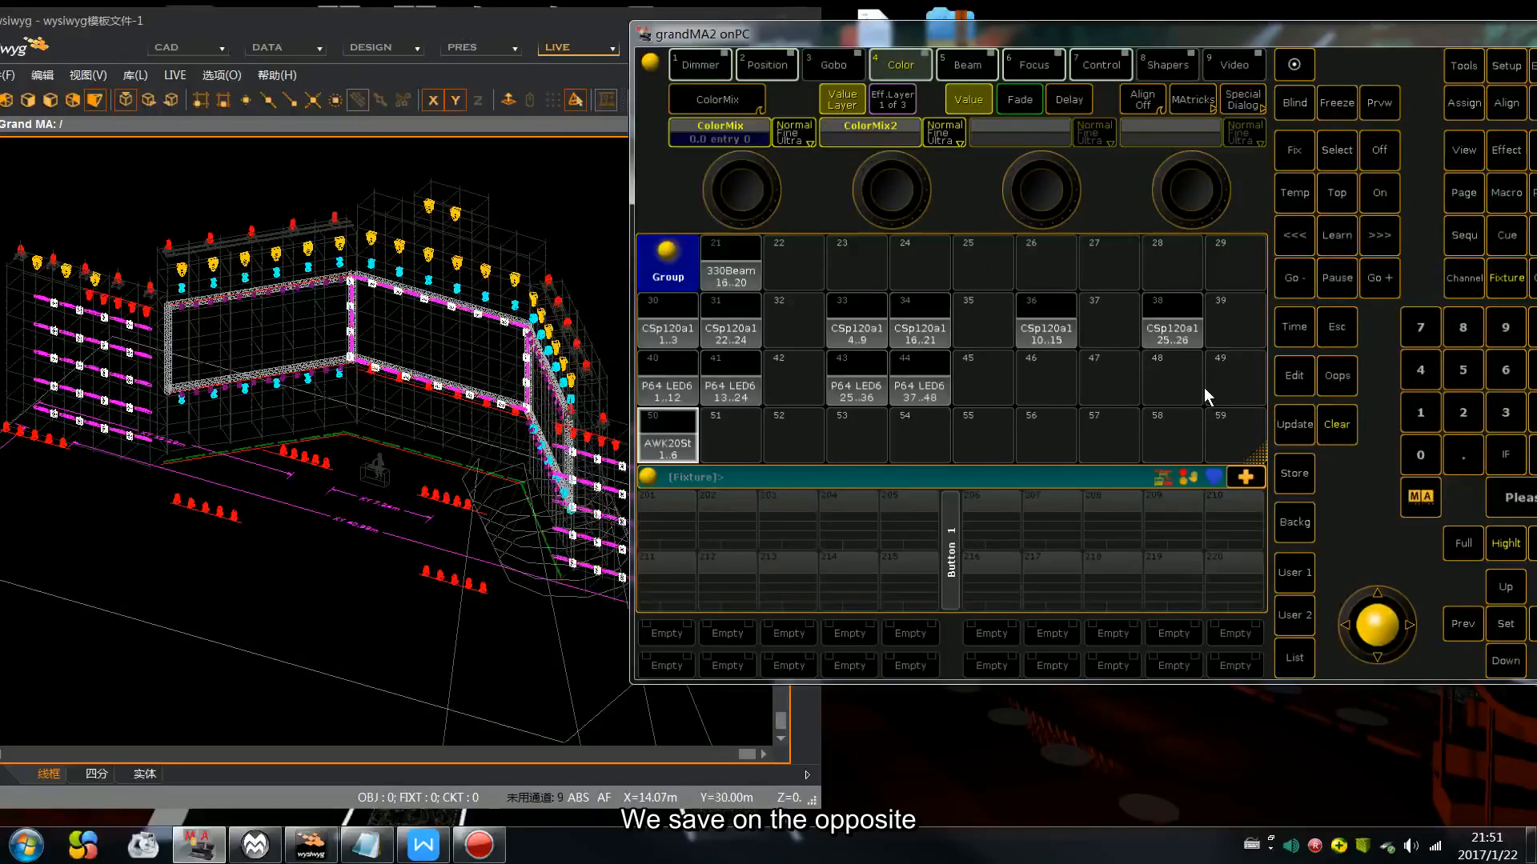
click(1305, 472)
click(727, 412)
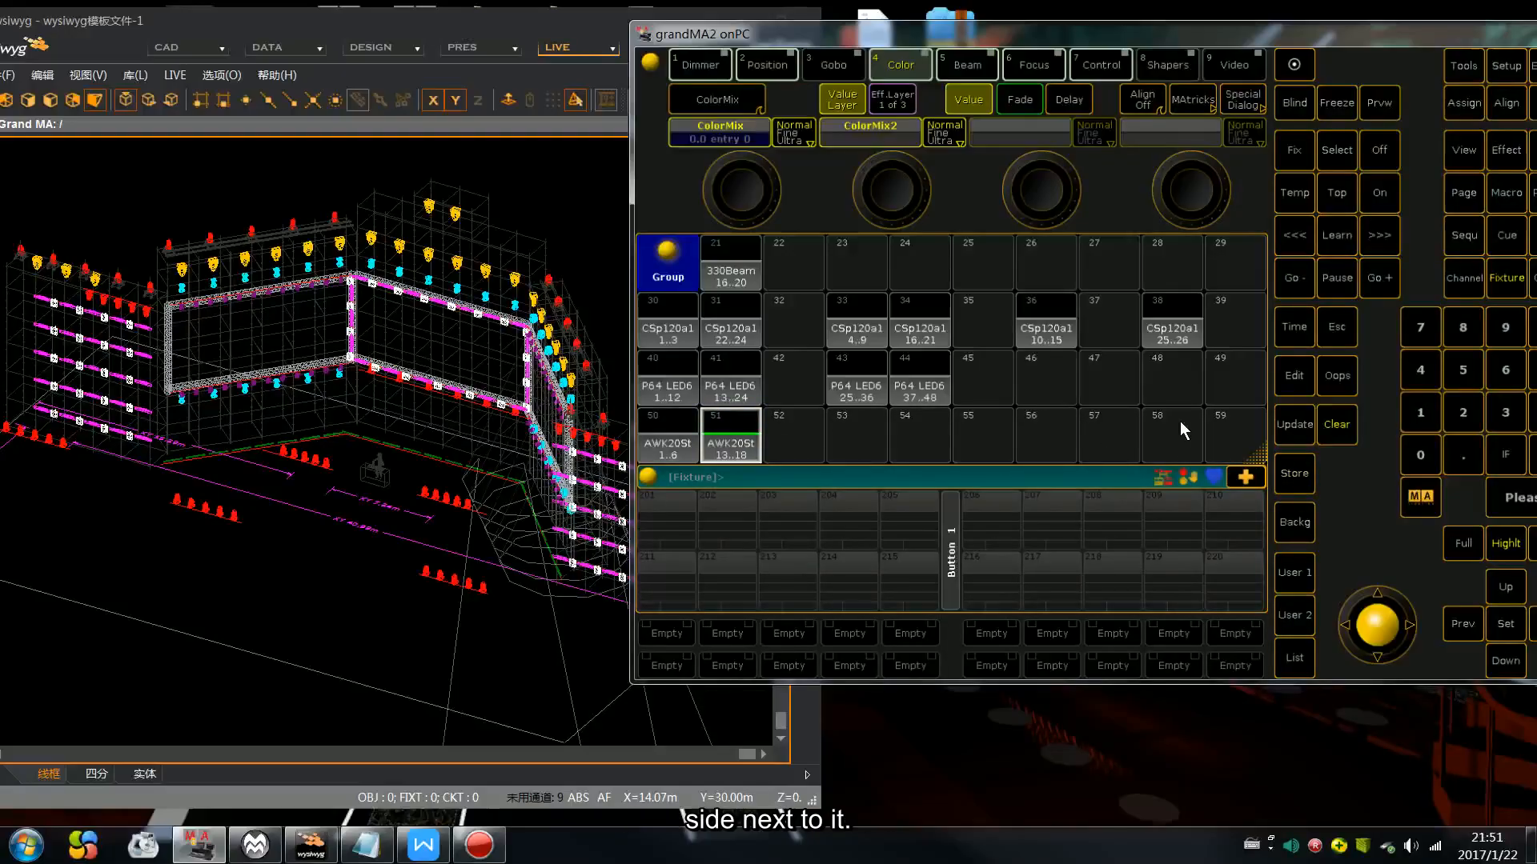
click(1330, 424)
Step: Select fixtures 86 Thru 91, store them as group 53, and clear the programmer
drag(1343, 36, 1180, 50)
click(1301, 342)
click(1385, 389)
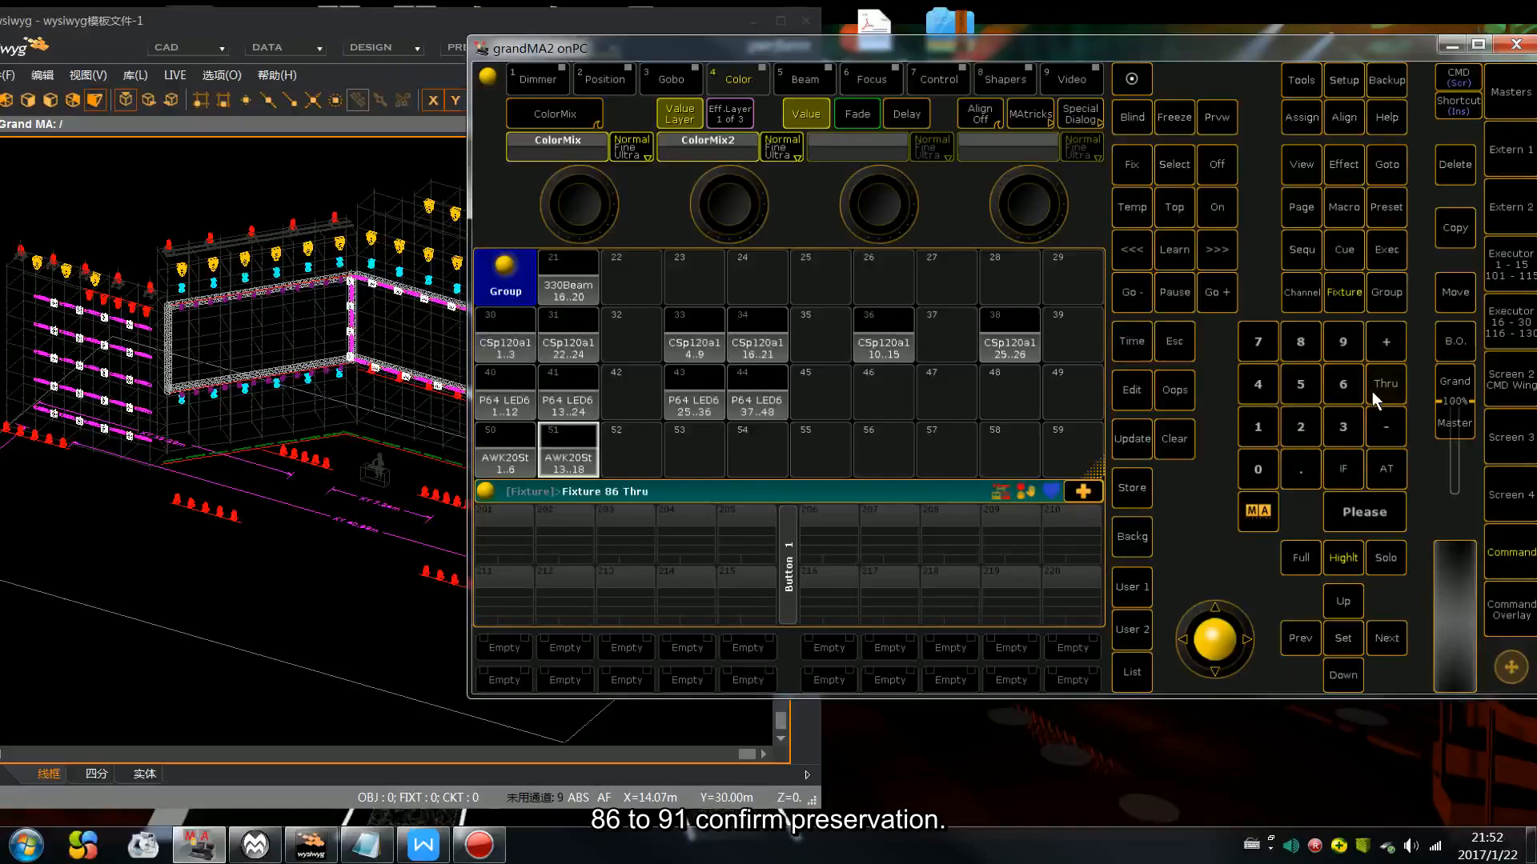
click(1343, 341)
click(1257, 426)
click(1330, 512)
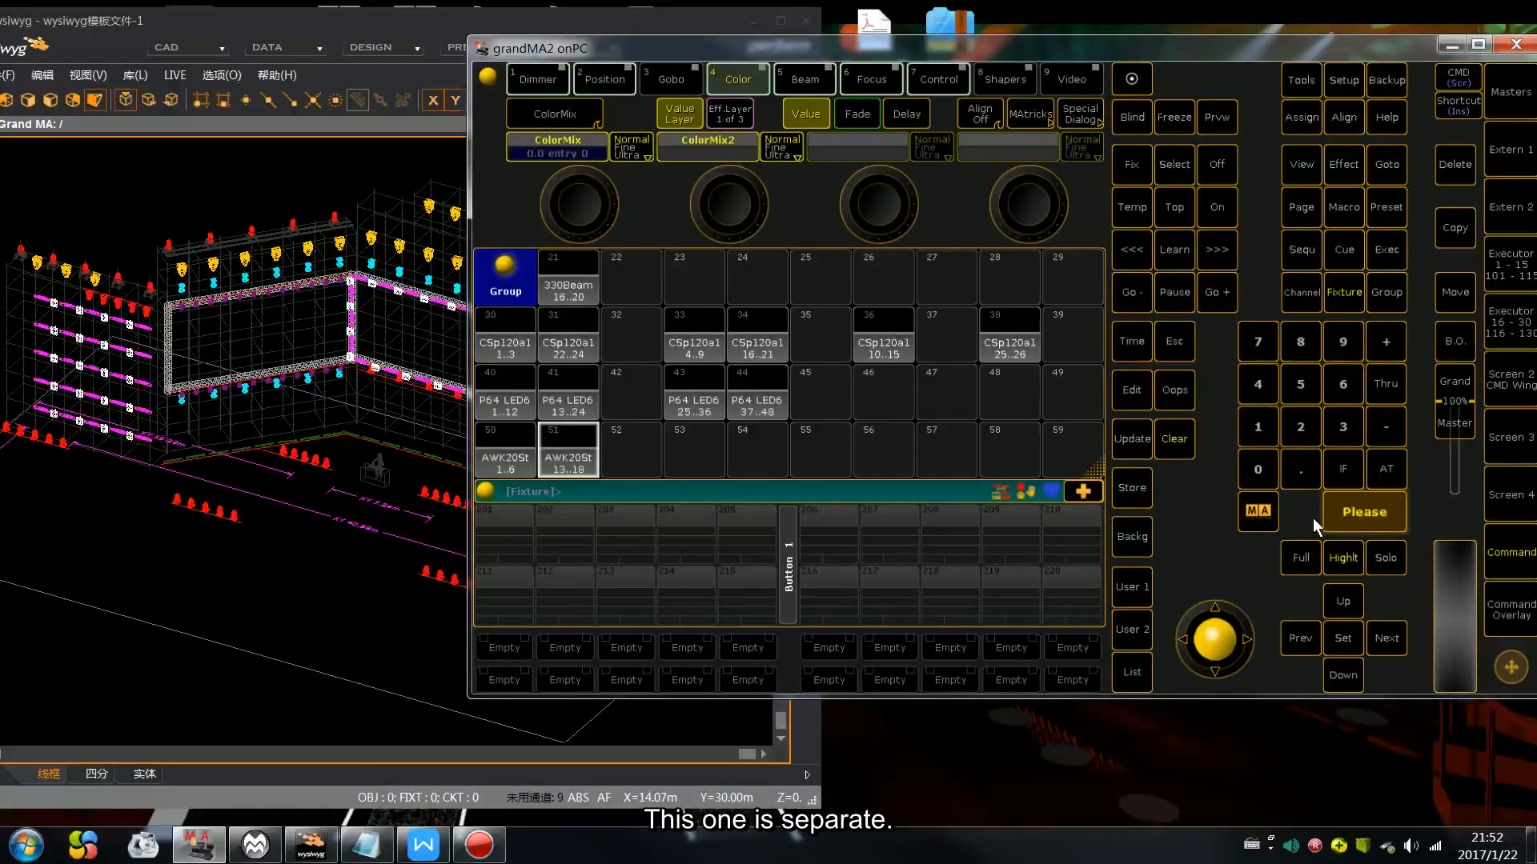
click(672, 445)
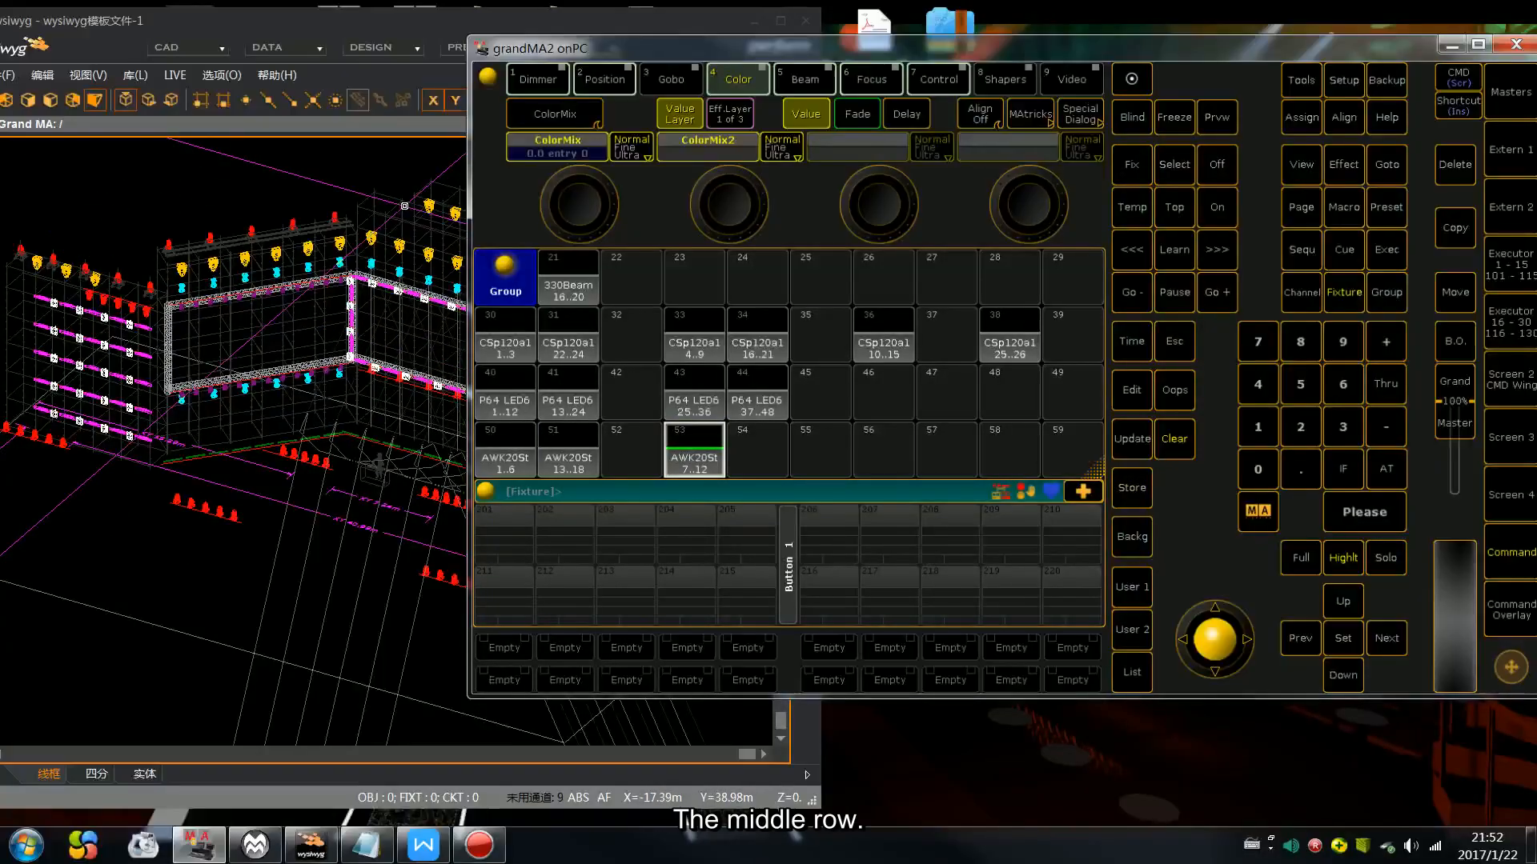
click(391, 162)
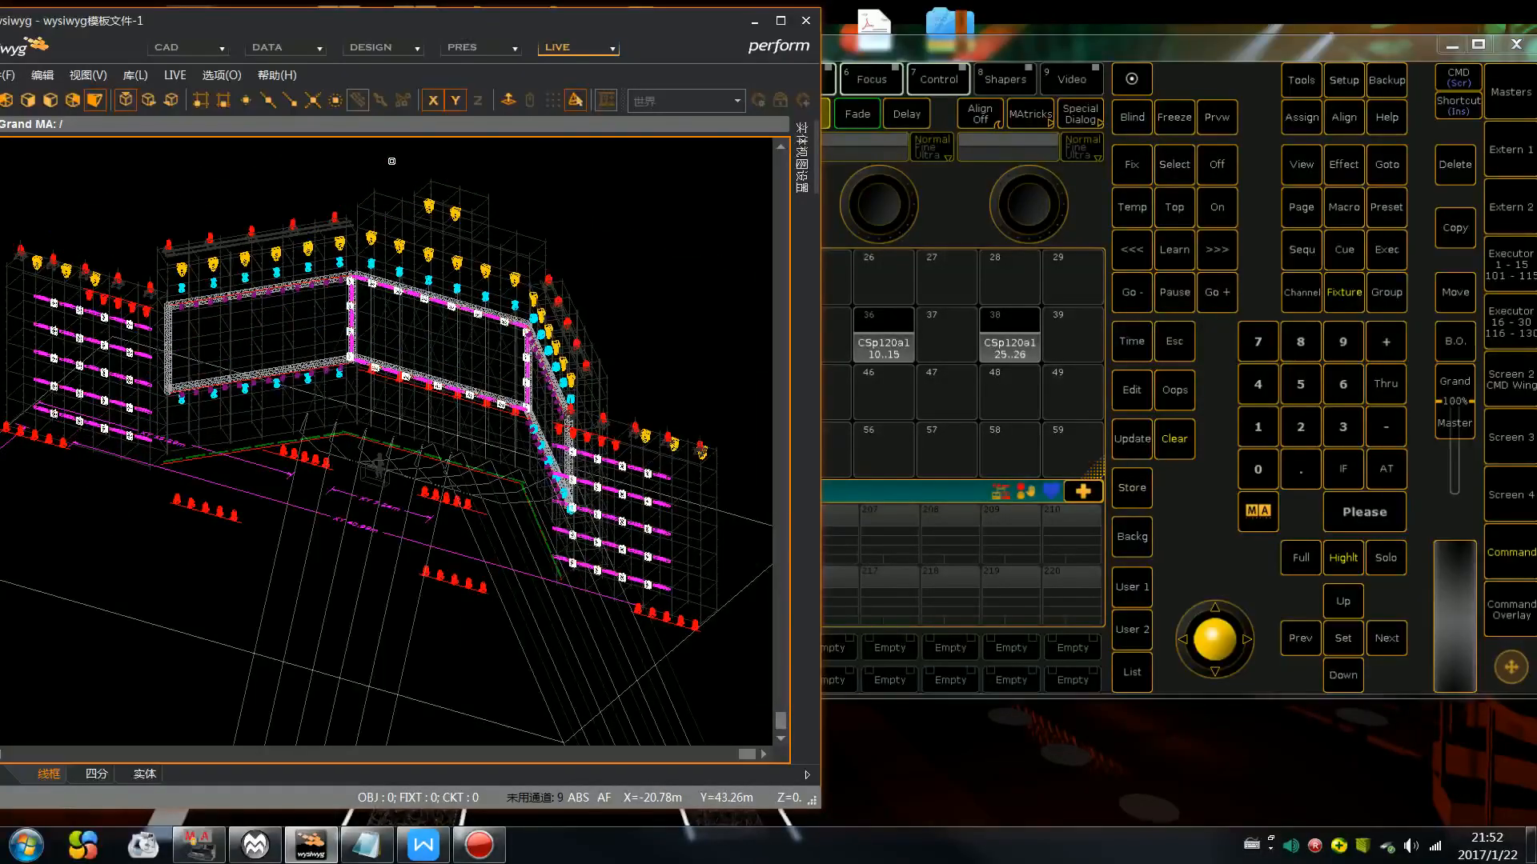
click(1173, 437)
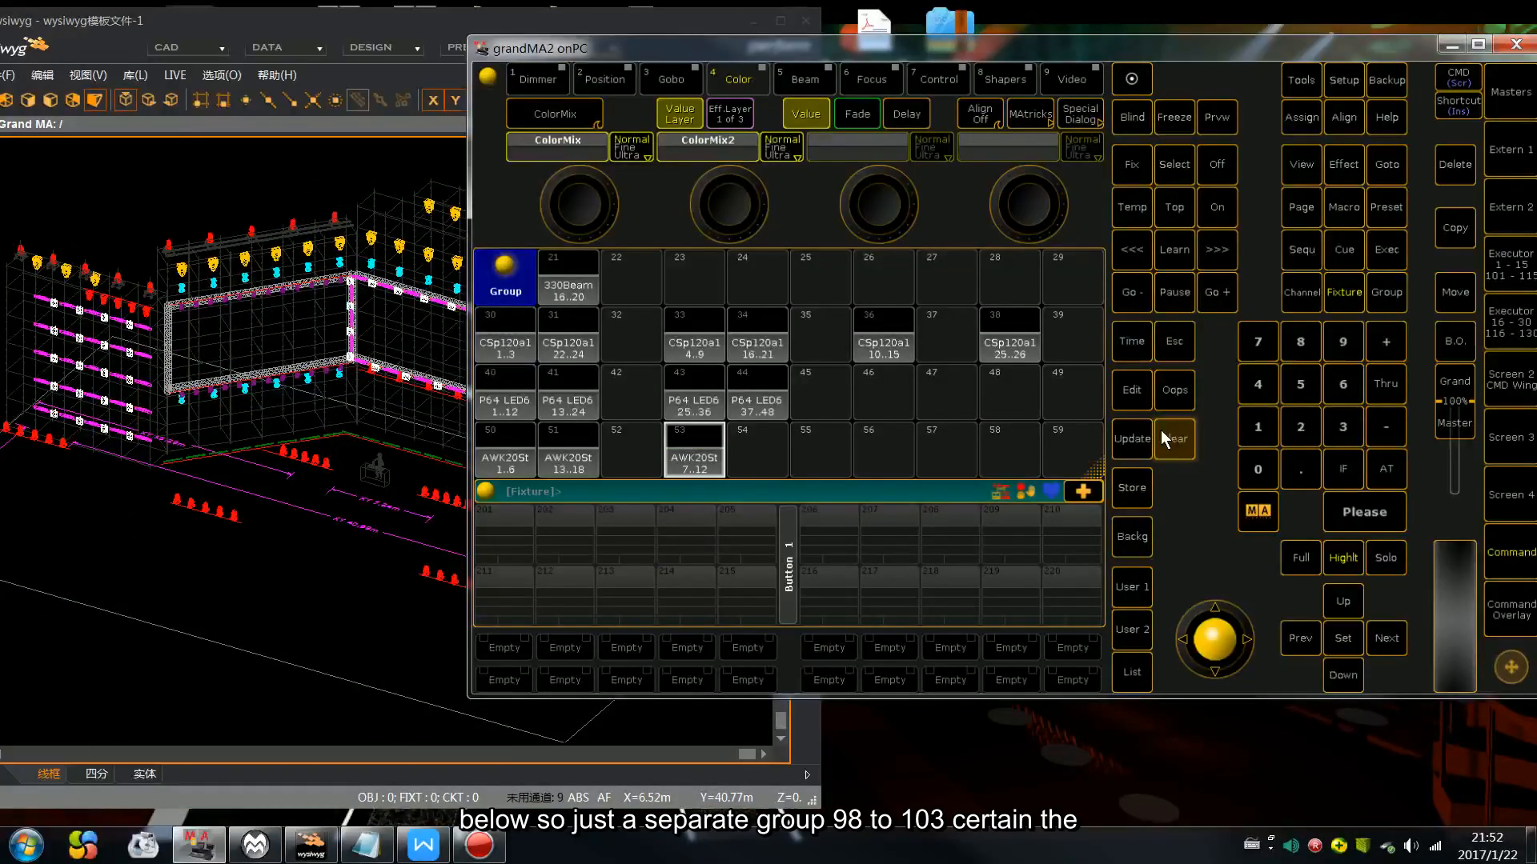
Step: Select fixtures 98 Thru 103, store them as group 55, and clear the programmer
click(1327, 336)
click(1391, 386)
click(1259, 428)
click(1257, 469)
click(1339, 433)
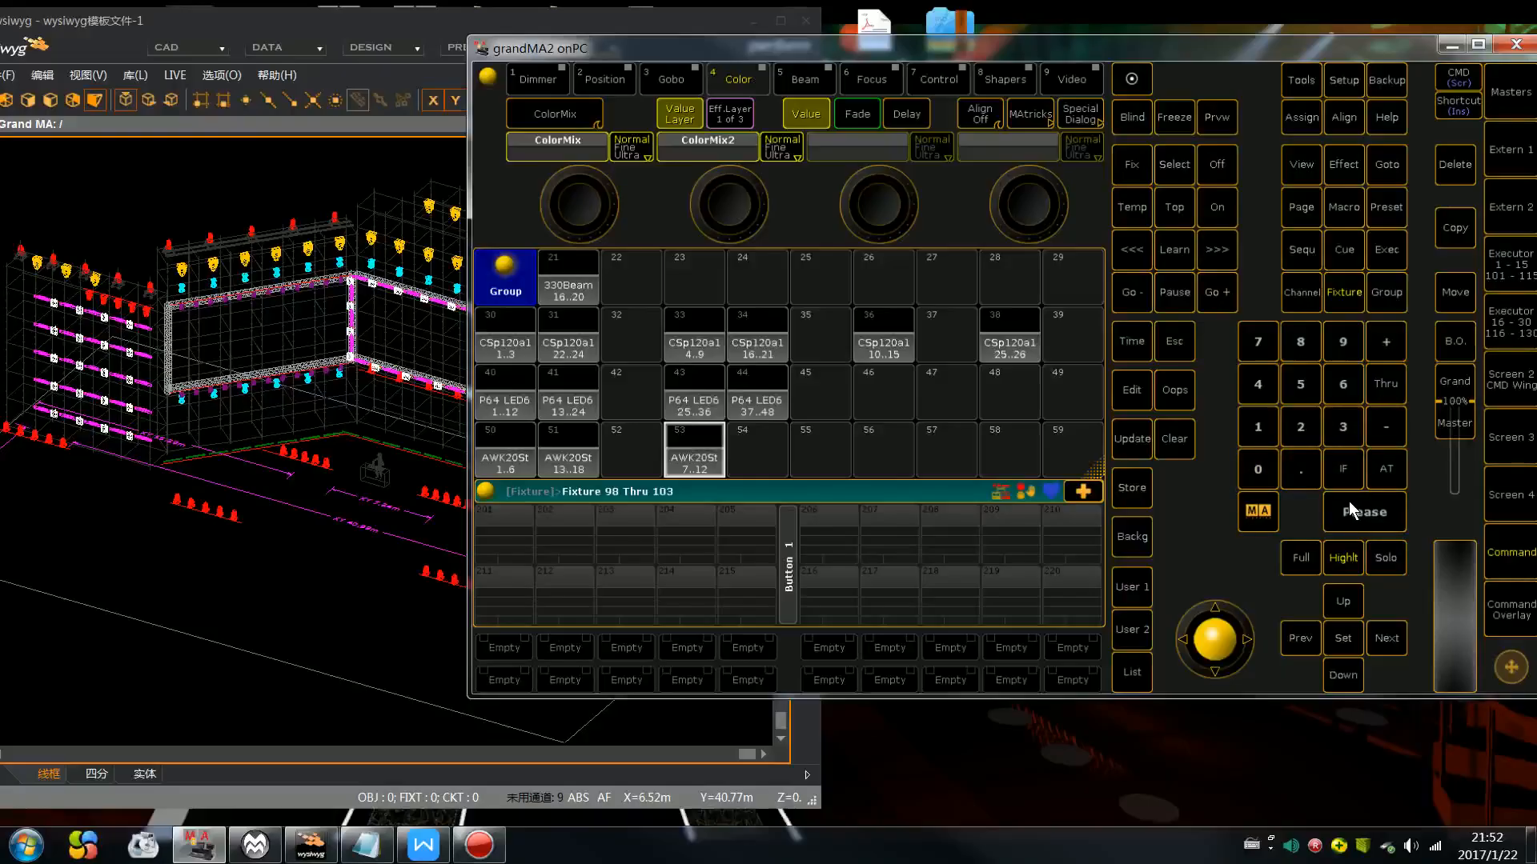
click(1349, 508)
click(1131, 487)
click(832, 463)
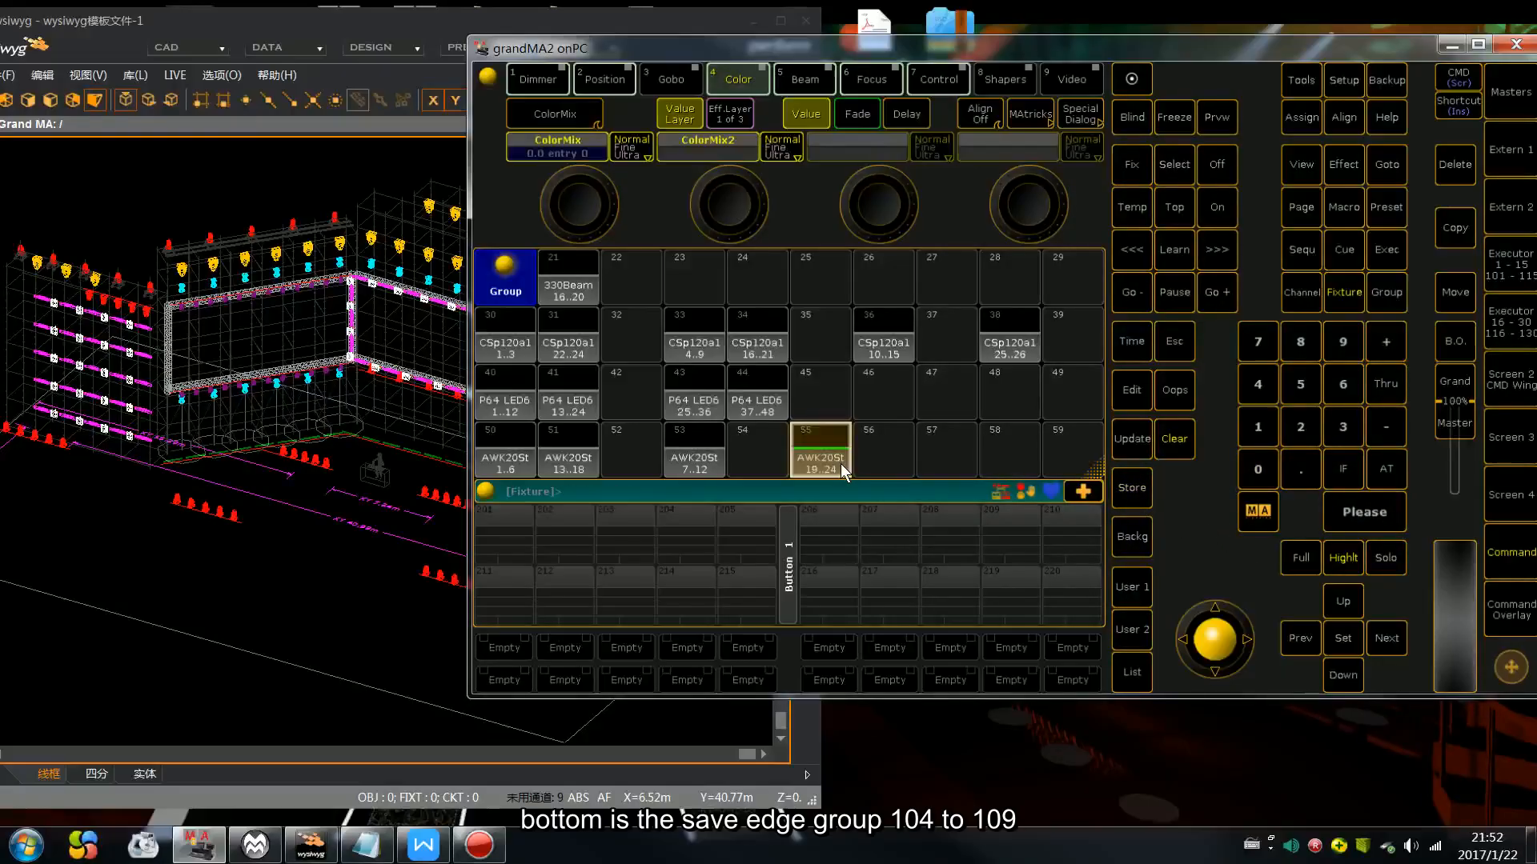
click(1173, 440)
Step: Select fixtures 104 Thru 109, store them as group 56, and clear the programmer
click(1261, 434)
click(1257, 385)
click(1379, 382)
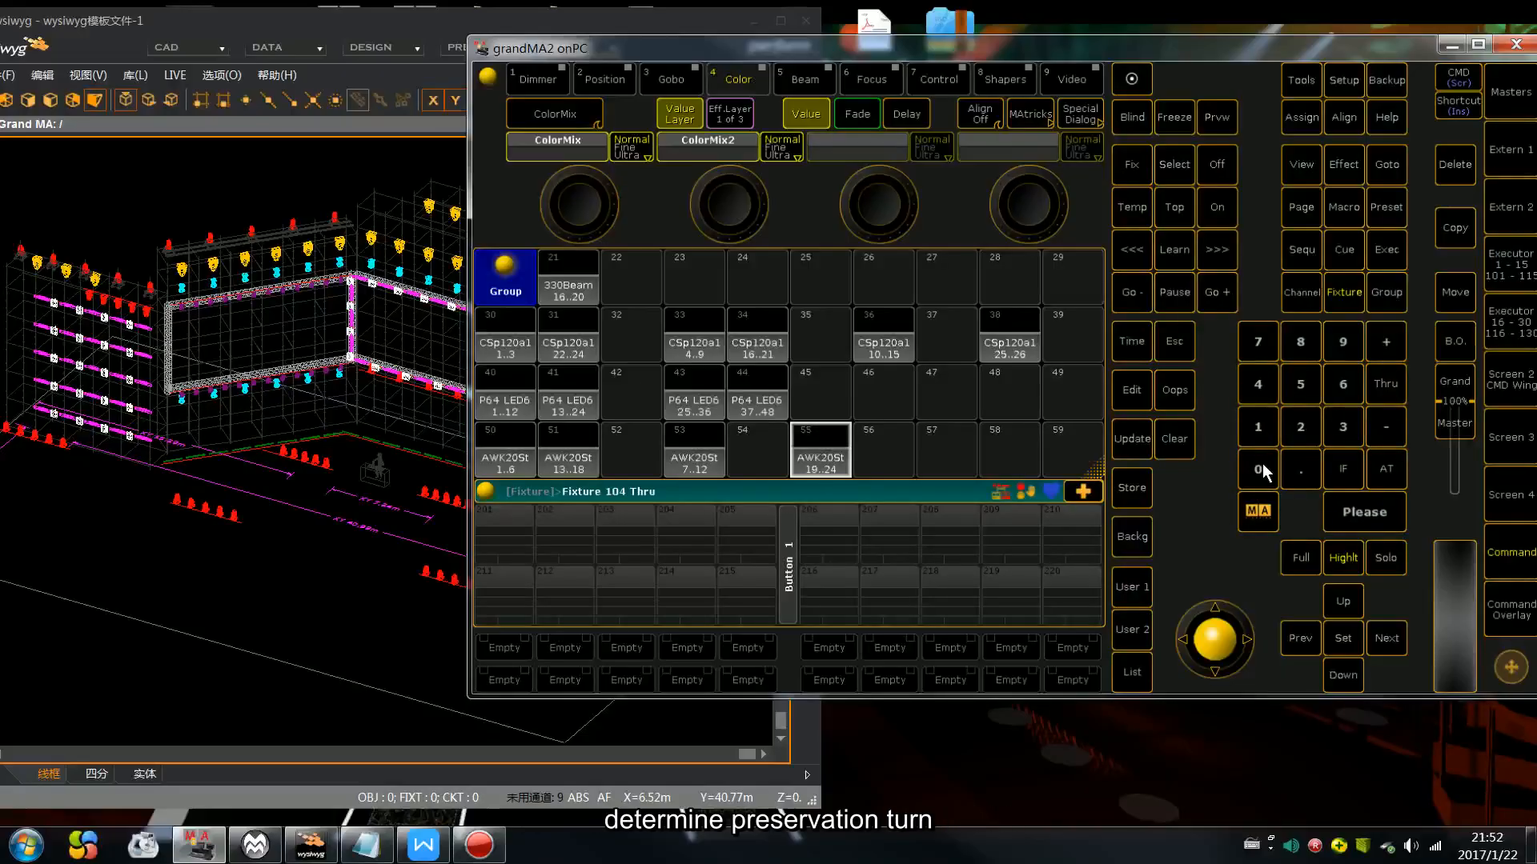
click(1257, 466)
click(1343, 342)
click(1358, 508)
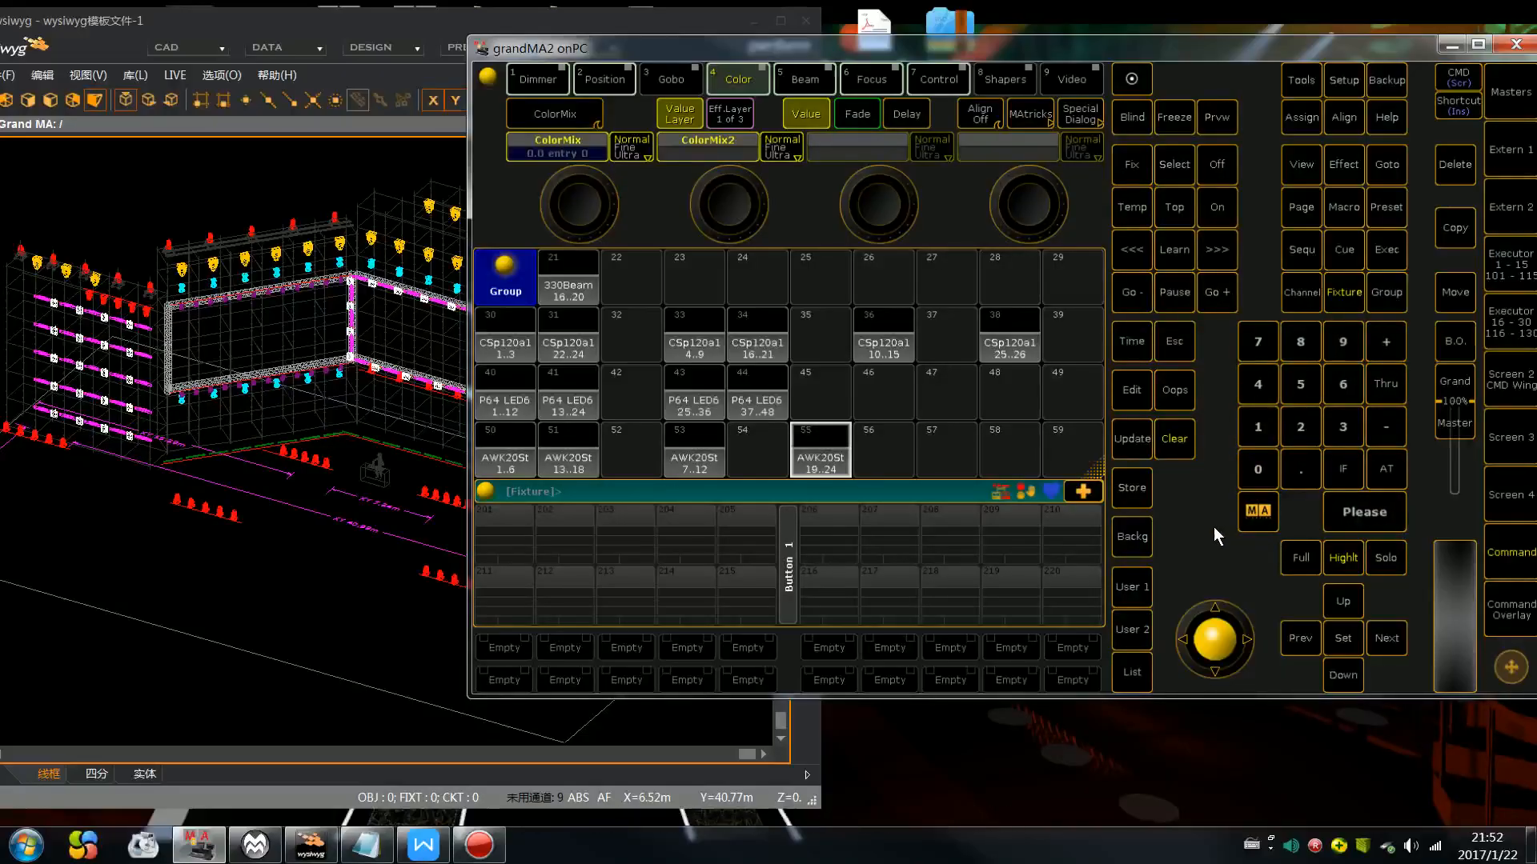
click(1117, 490)
click(883, 450)
click(1173, 443)
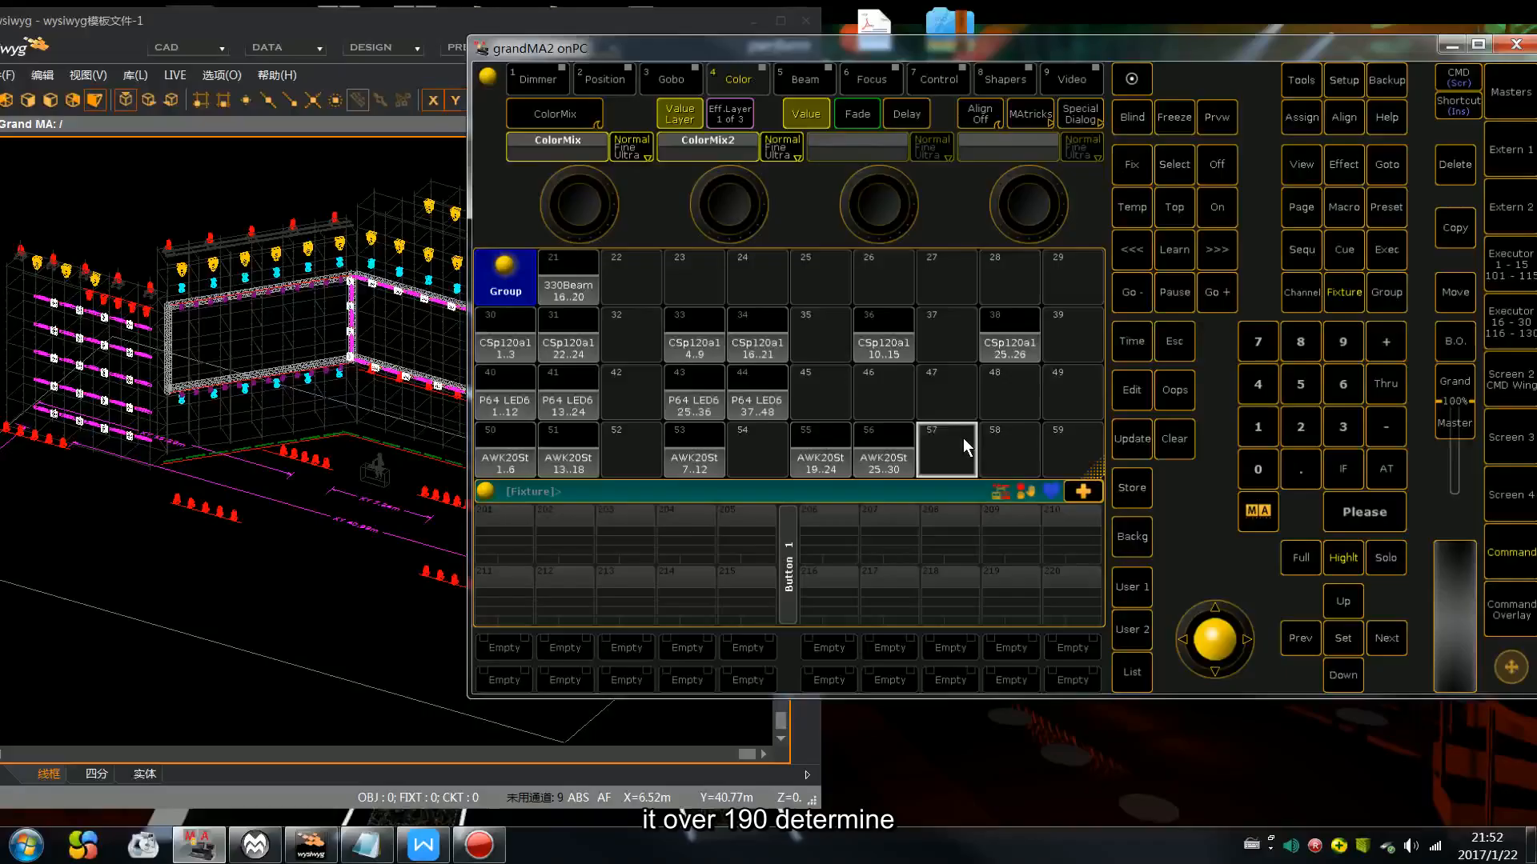
scroll(962, 438, down, 2)
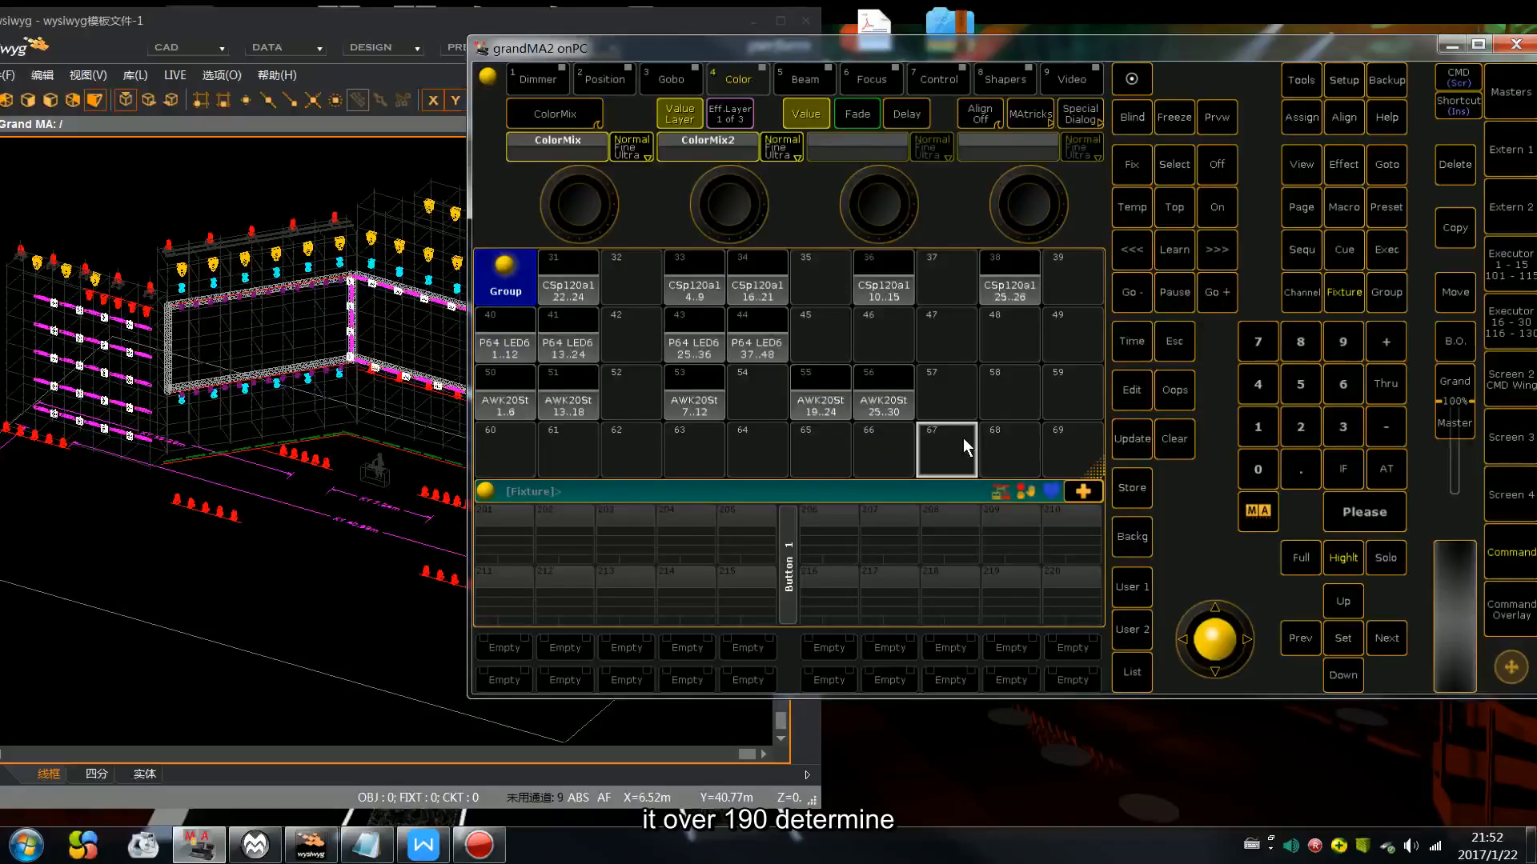
click(1257, 426)
click(1343, 342)
click(1356, 520)
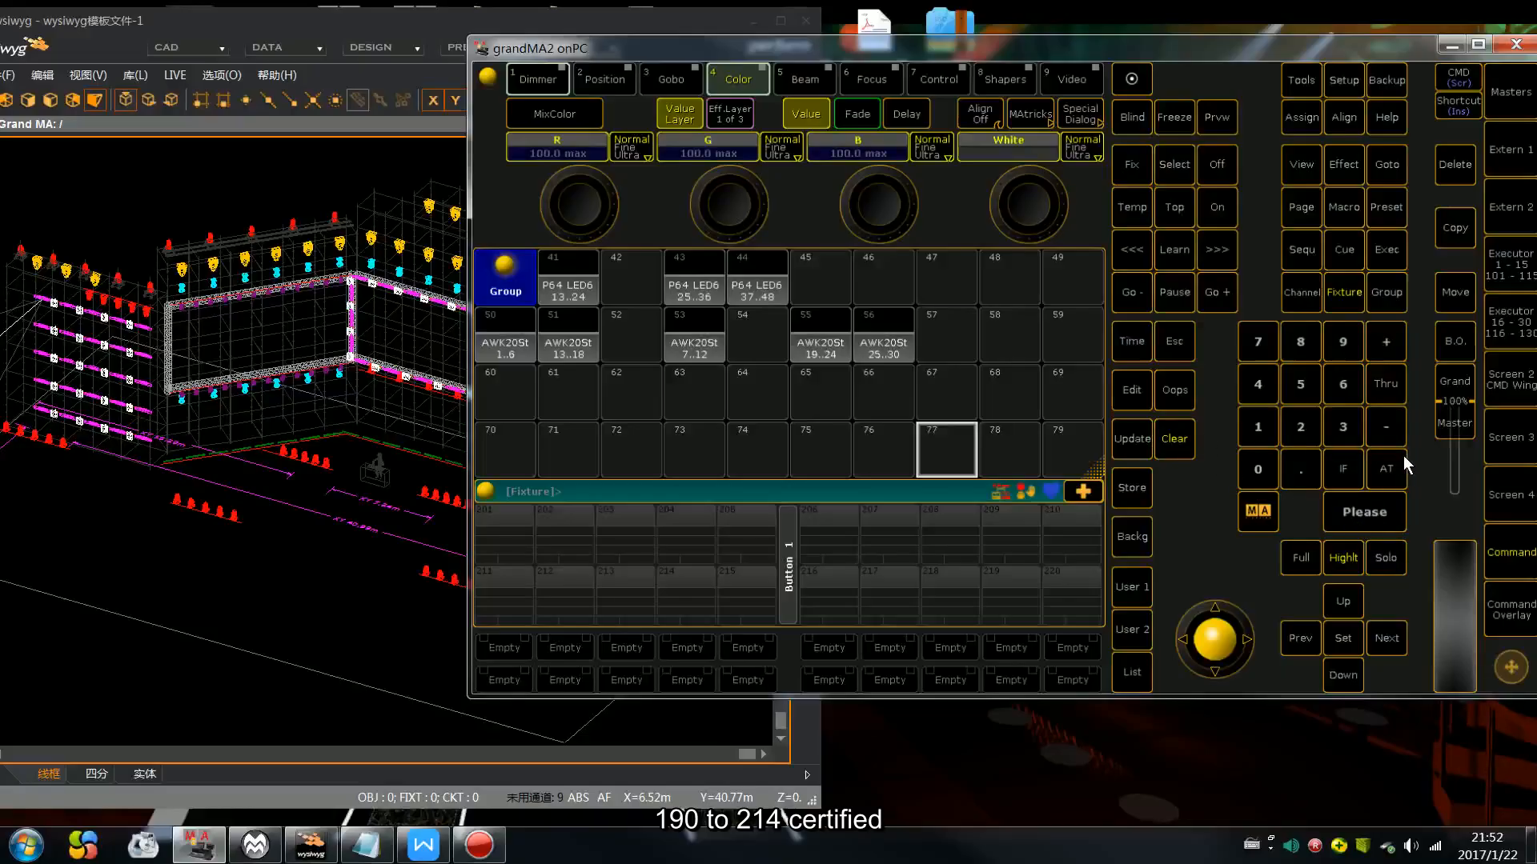
click(1177, 440)
Step: Select fixtures 190 Thru 214, store them as group 60, and clear the programmer
click(1259, 436)
click(1263, 469)
click(1399, 386)
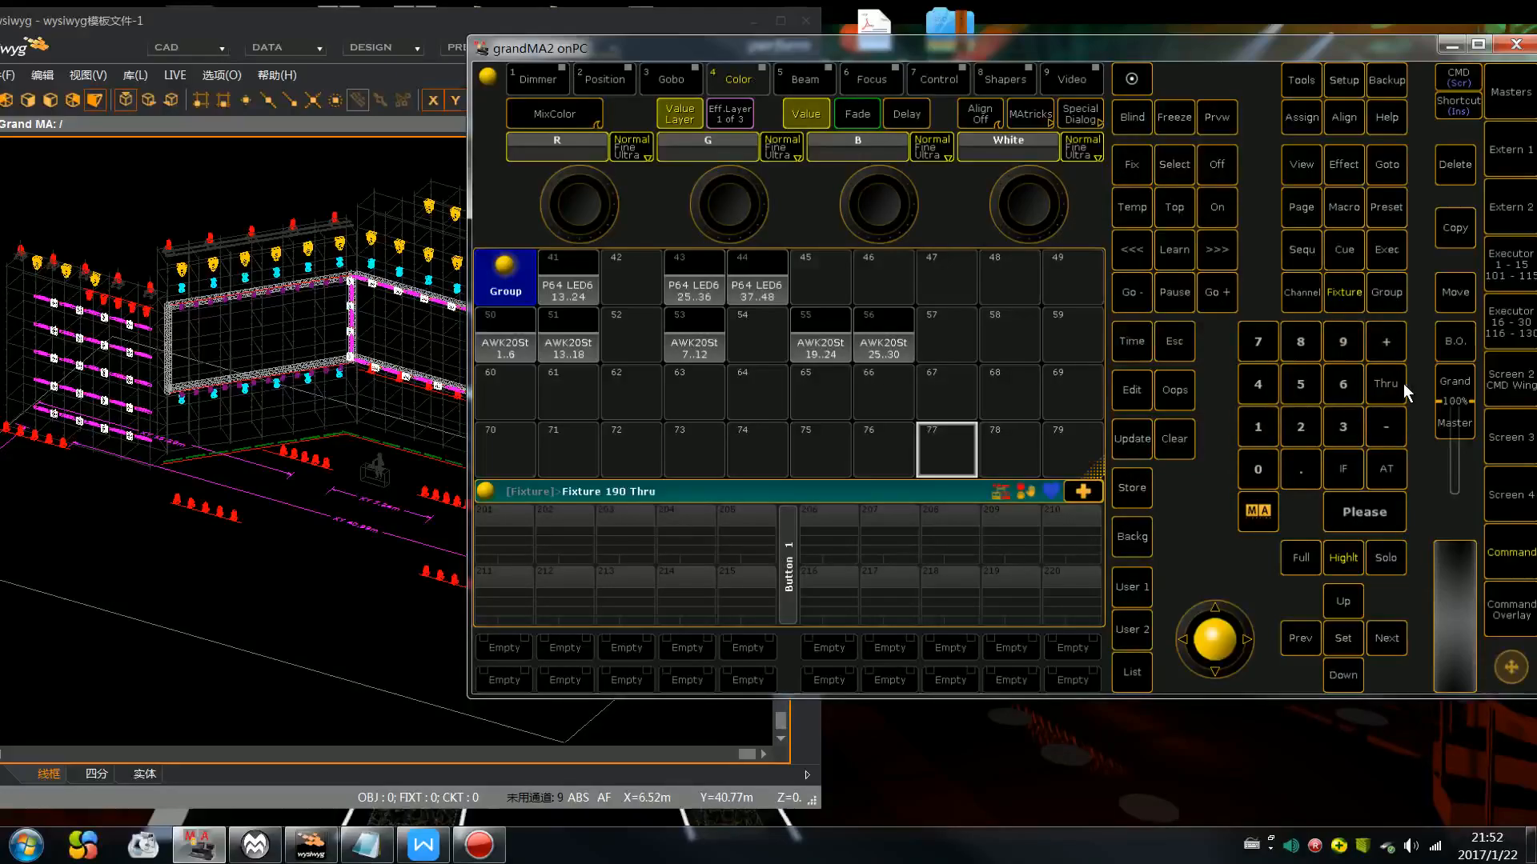
click(1263, 424)
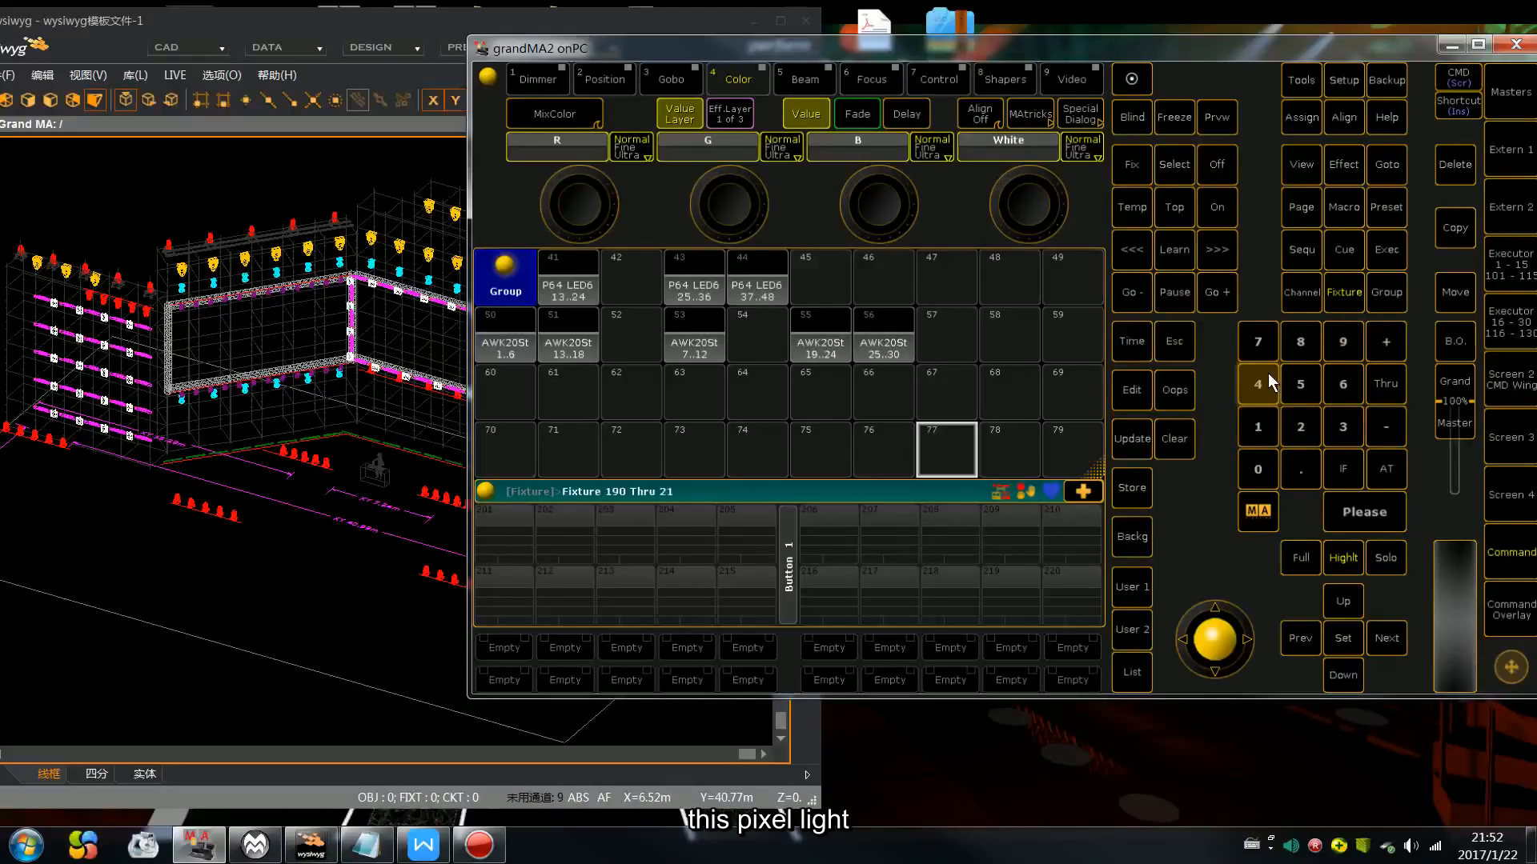
click(1352, 510)
click(1132, 487)
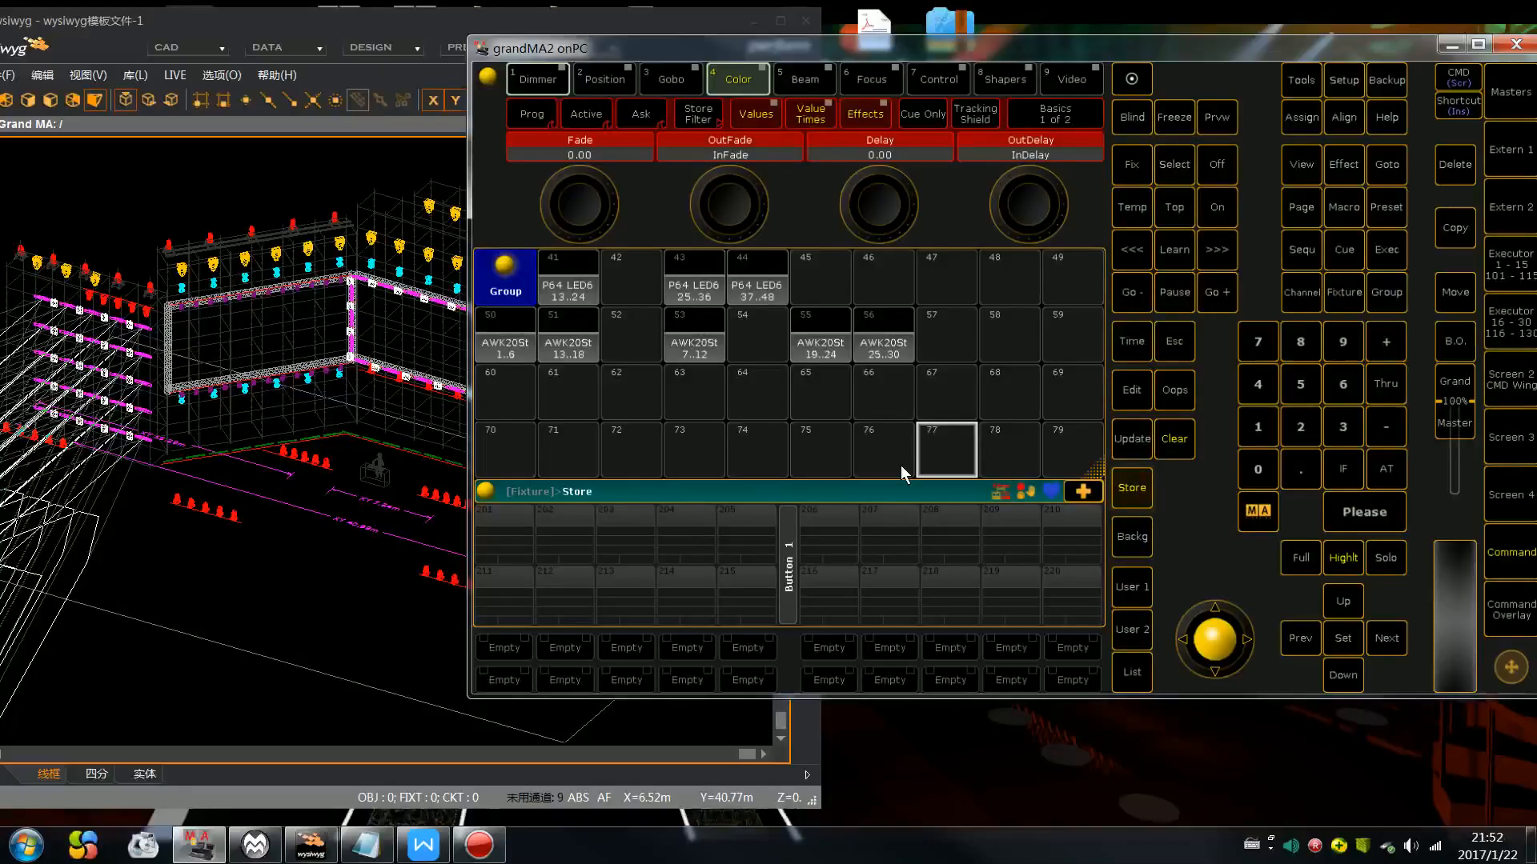
click(512, 392)
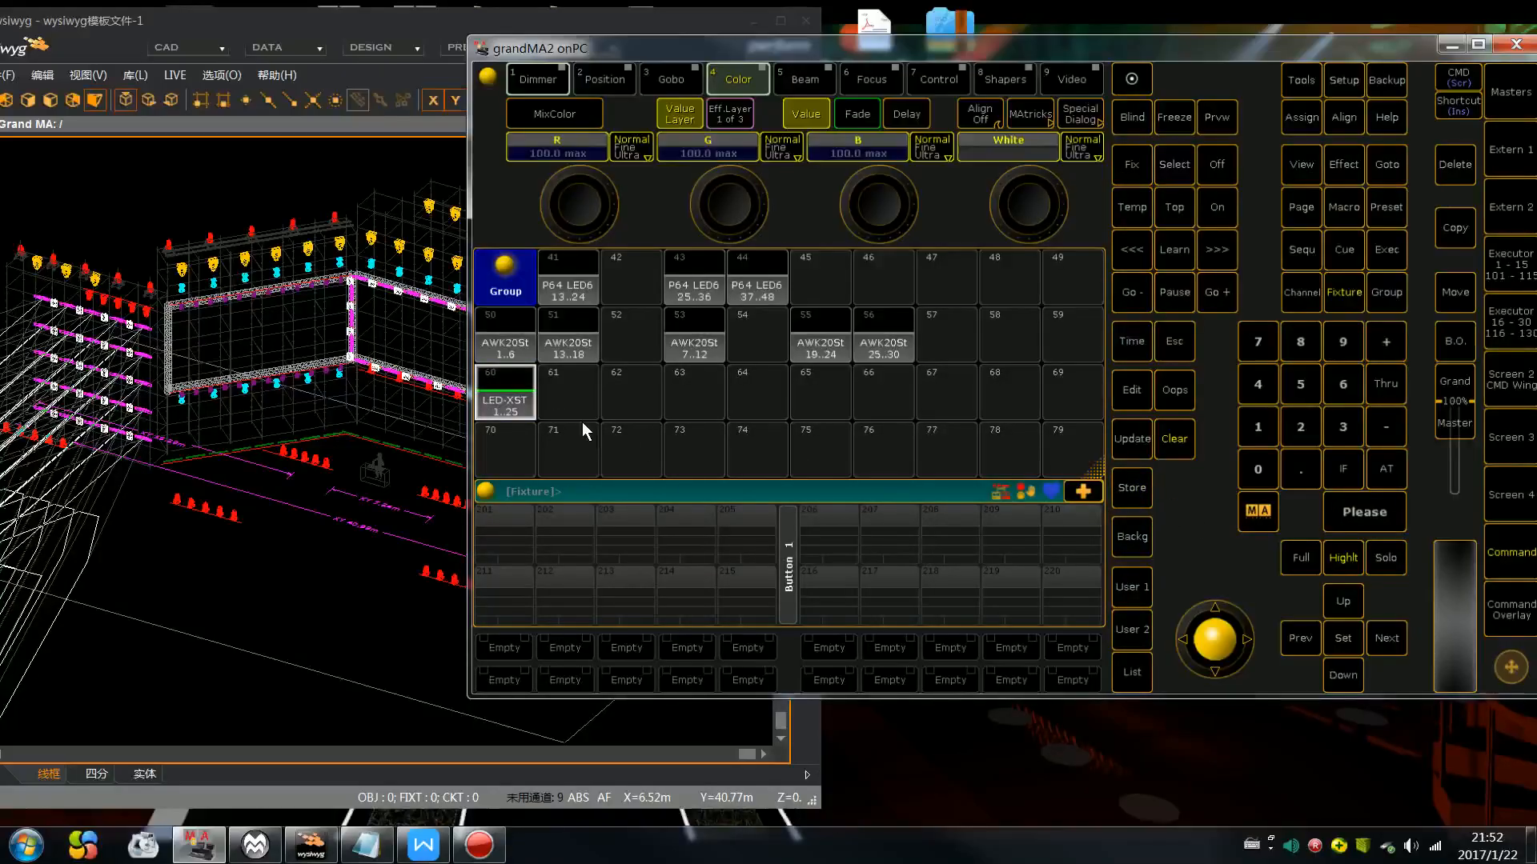
click(1175, 439)
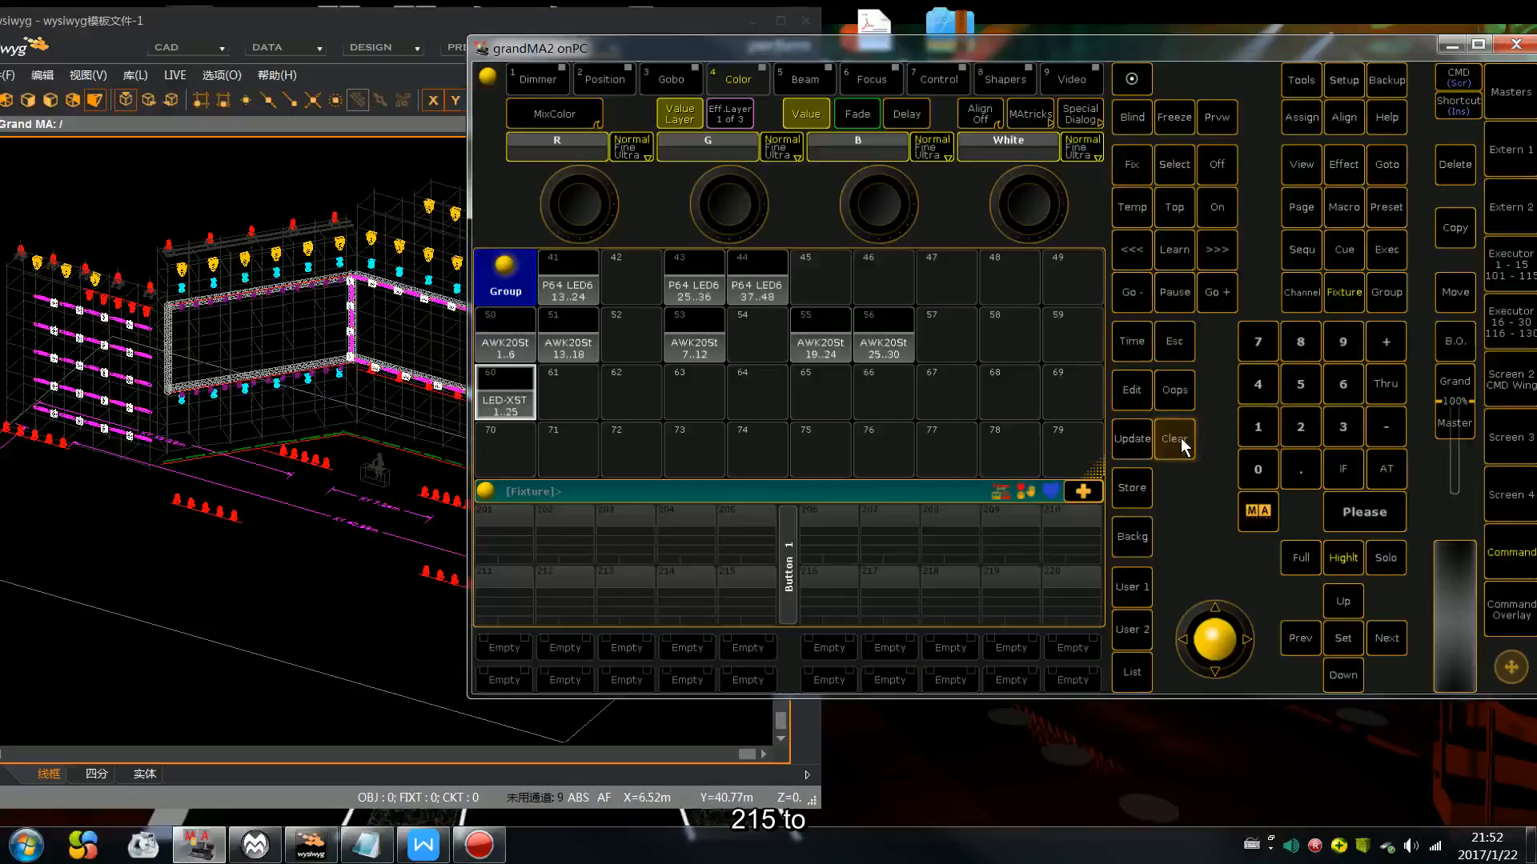
Step: Select fixtures 215 Thru 239, store them as group 61, and clear the programmer
click(1314, 421)
click(1258, 417)
click(1300, 386)
click(1391, 386)
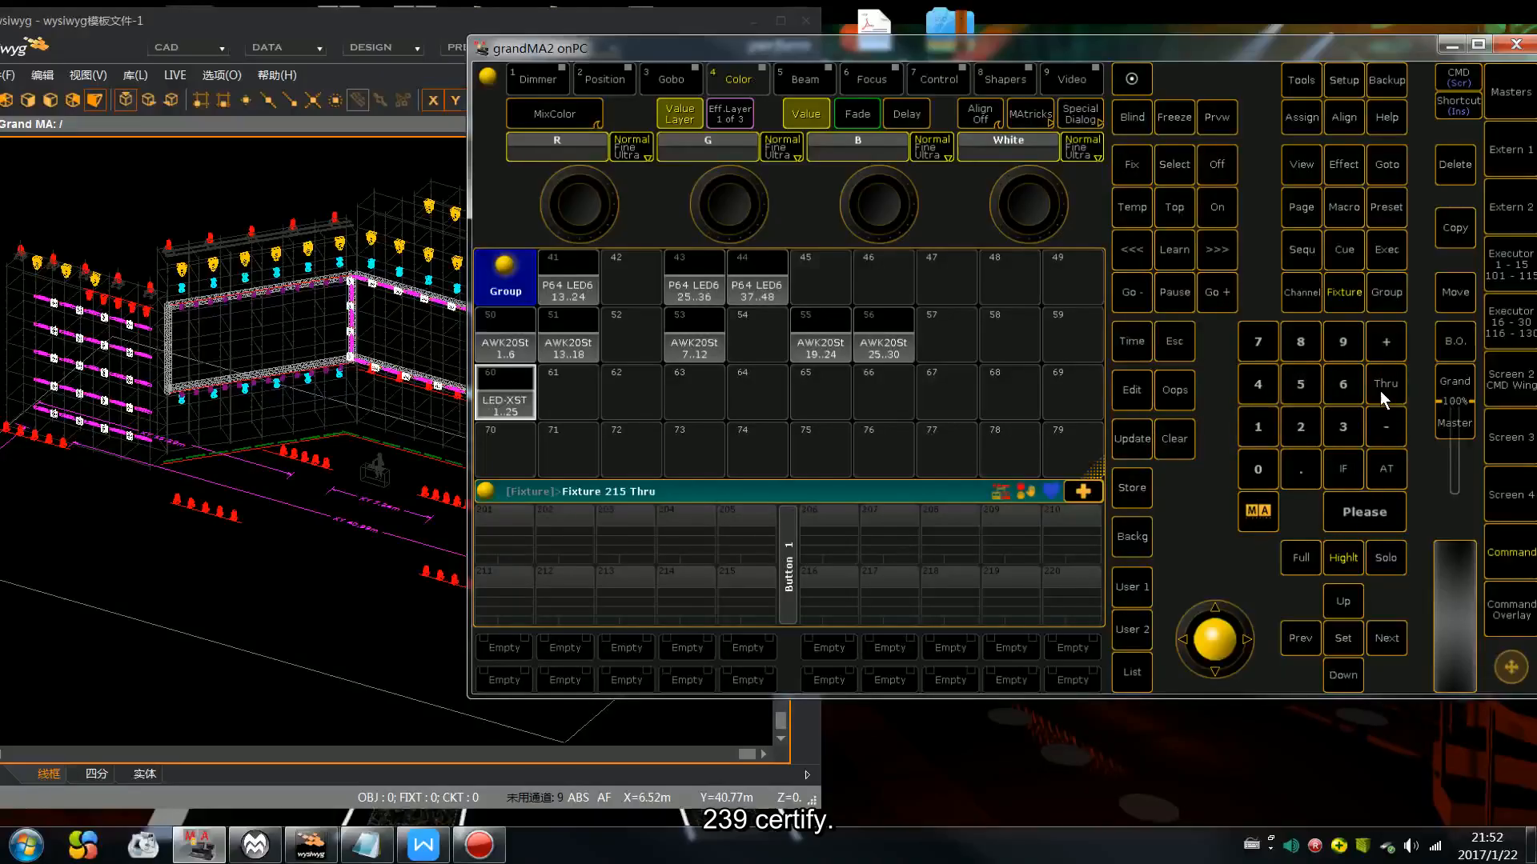
click(1351, 421)
click(1332, 516)
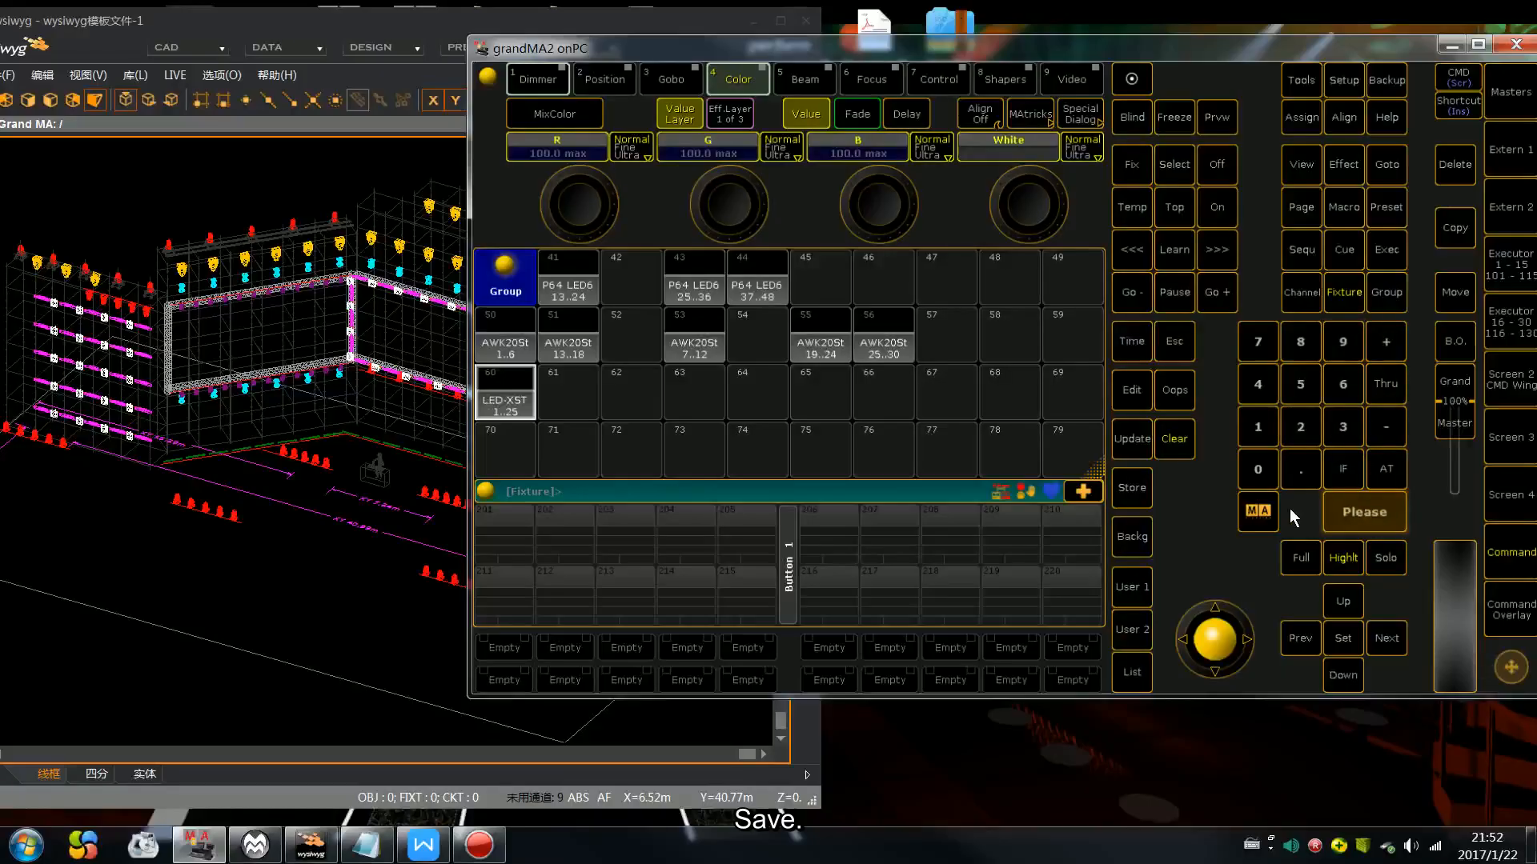
click(1138, 490)
click(597, 387)
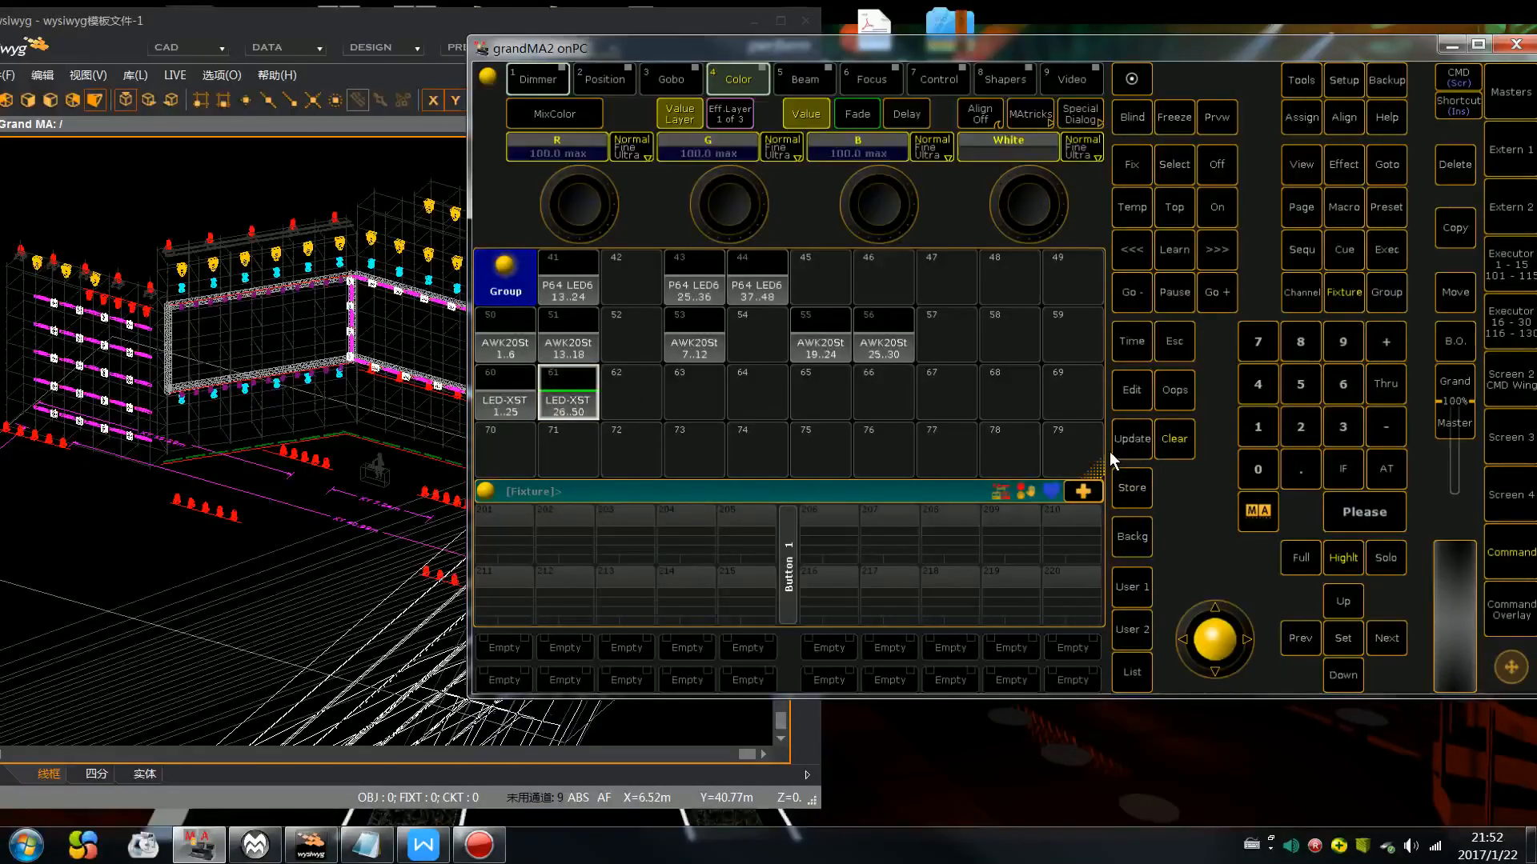
click(1179, 442)
Step: Select fixtures 240 Thru 246, store them as group 63, and clear the programmer
click(1304, 427)
click(1258, 384)
click(1257, 470)
click(1386, 384)
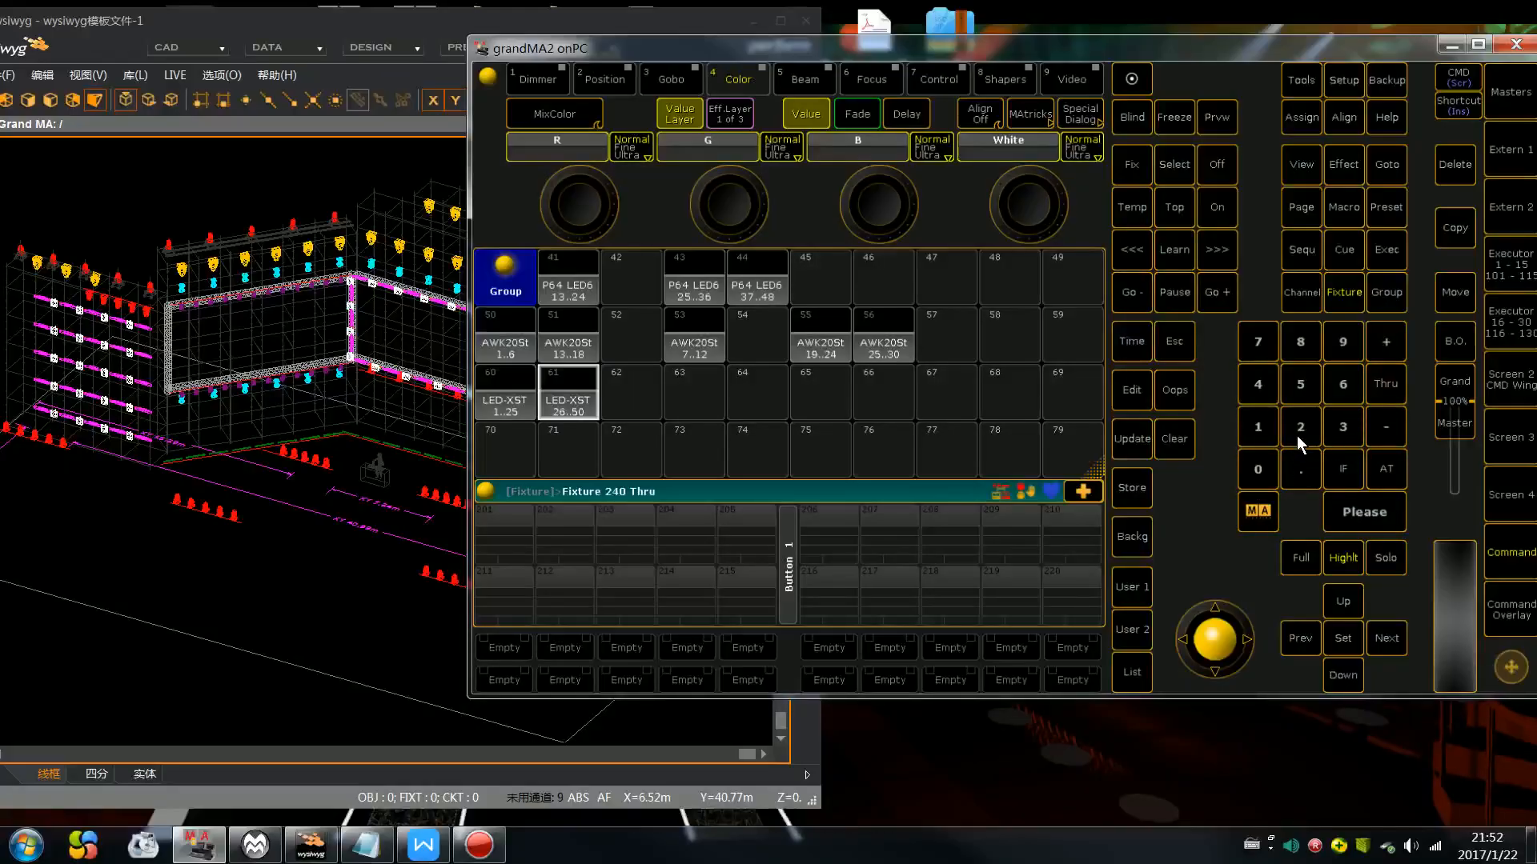
click(1367, 517)
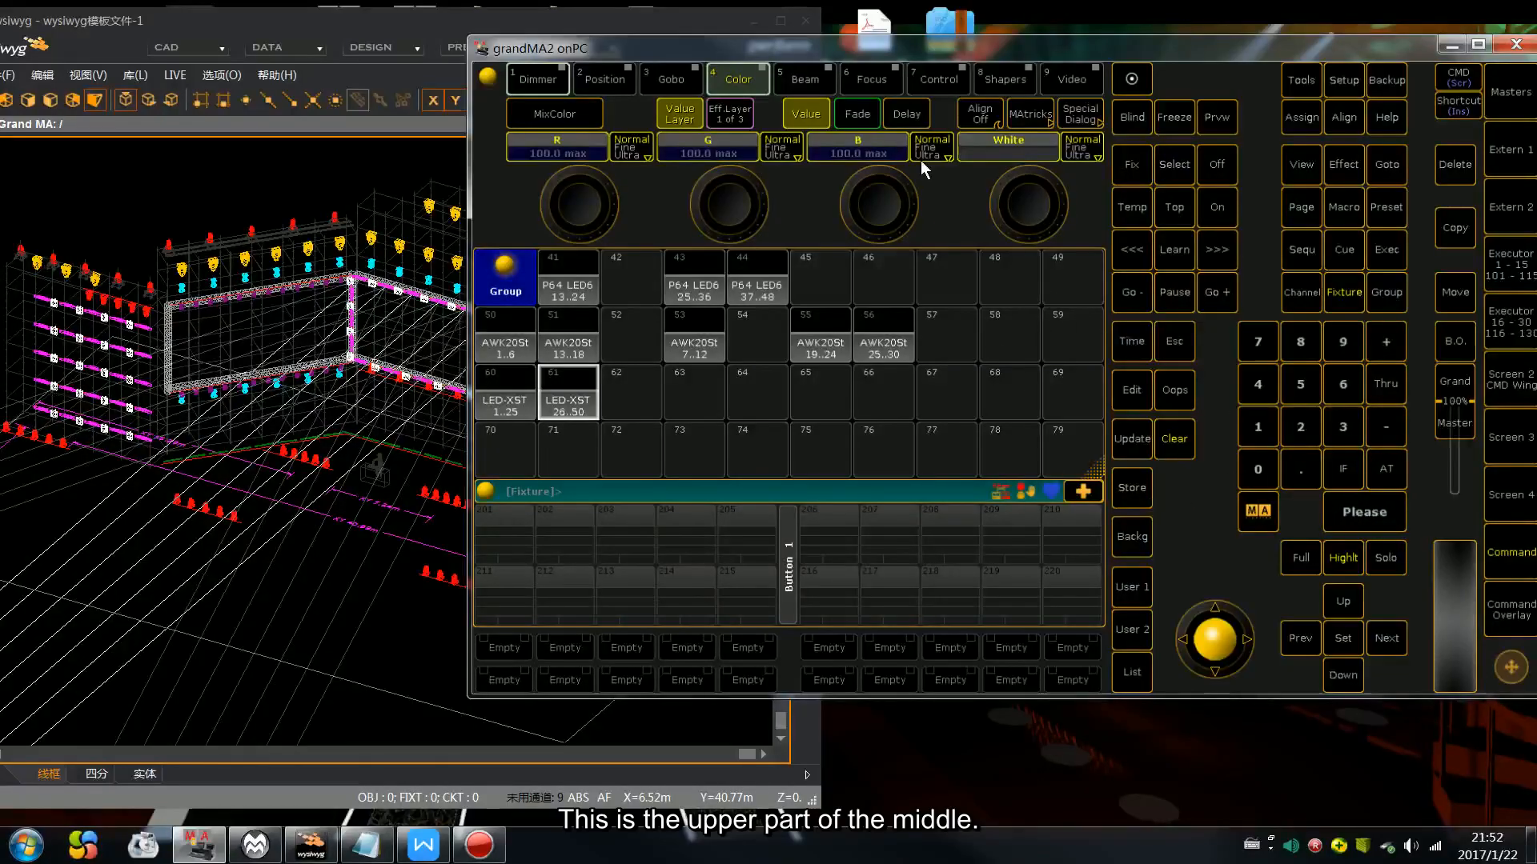
drag(810, 49, 905, 40)
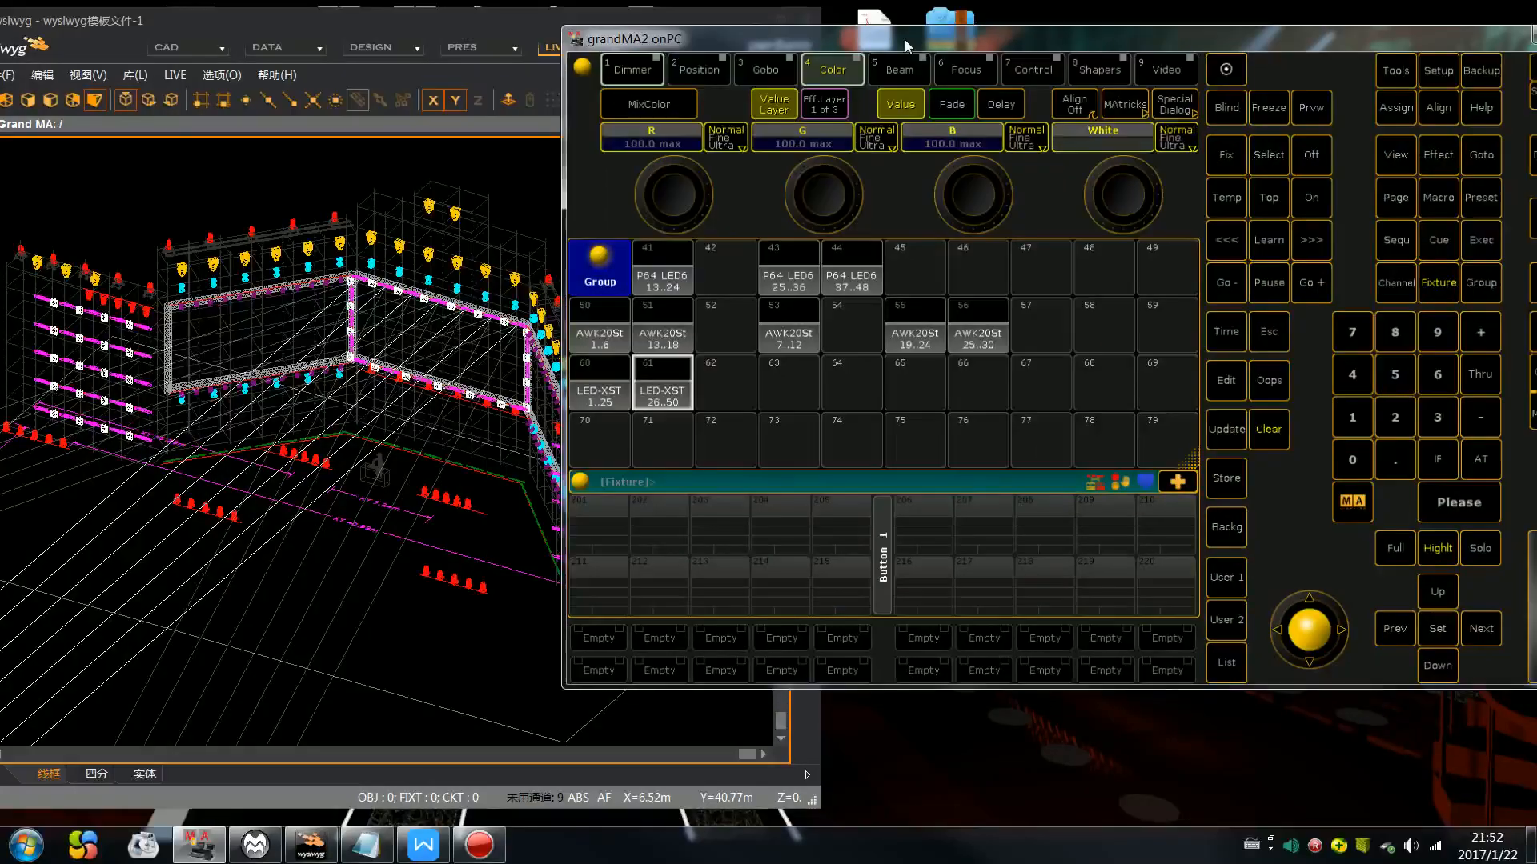
click(1237, 477)
click(797, 388)
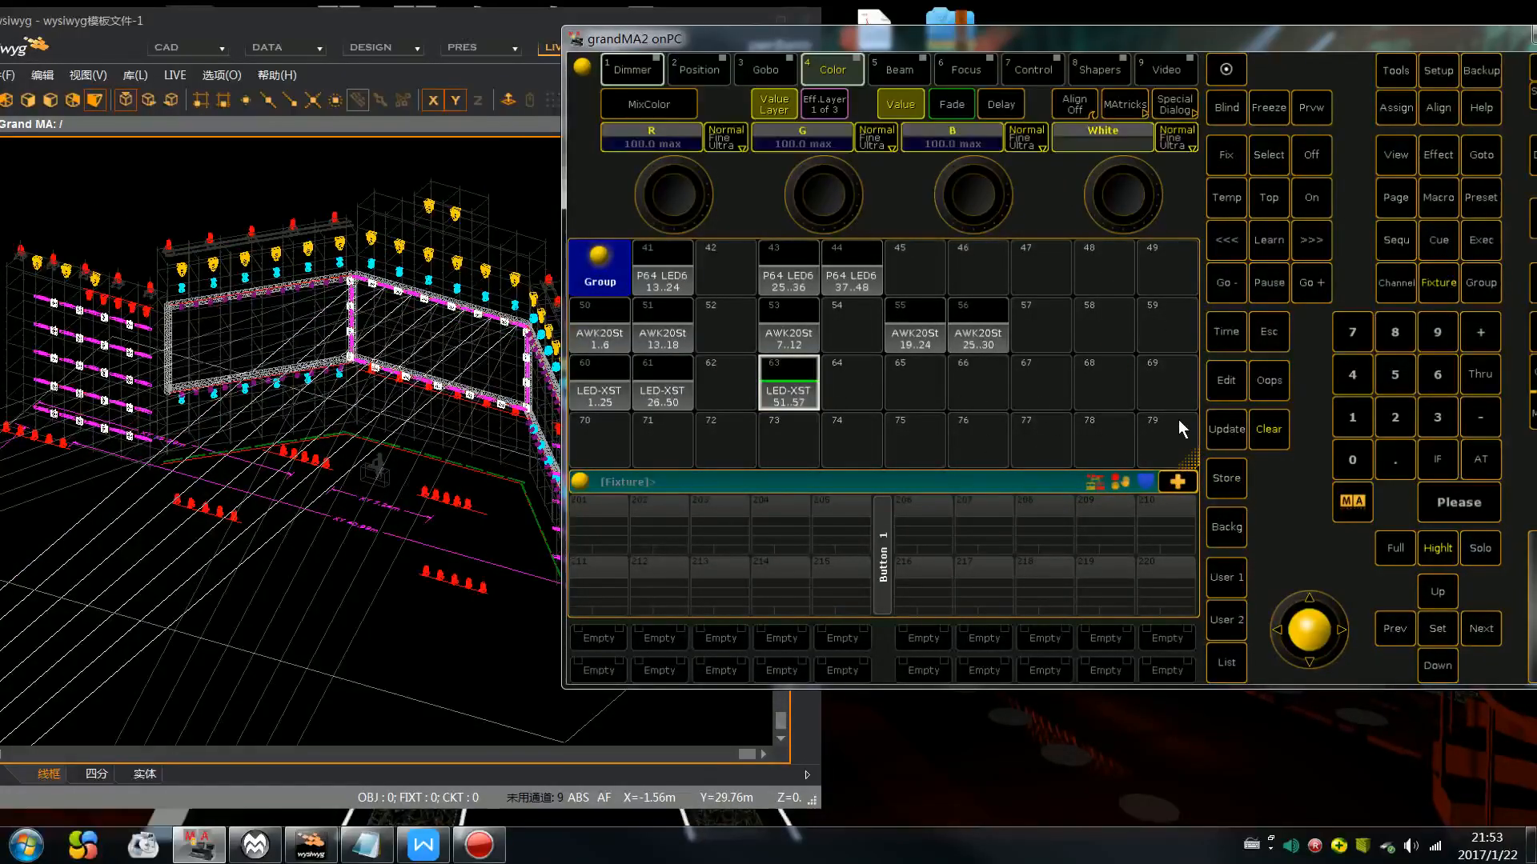
click(1263, 433)
Step: Select fixtures 255 Thru 250, store them as group 64, and clear the programmer
double_click(1276, 45)
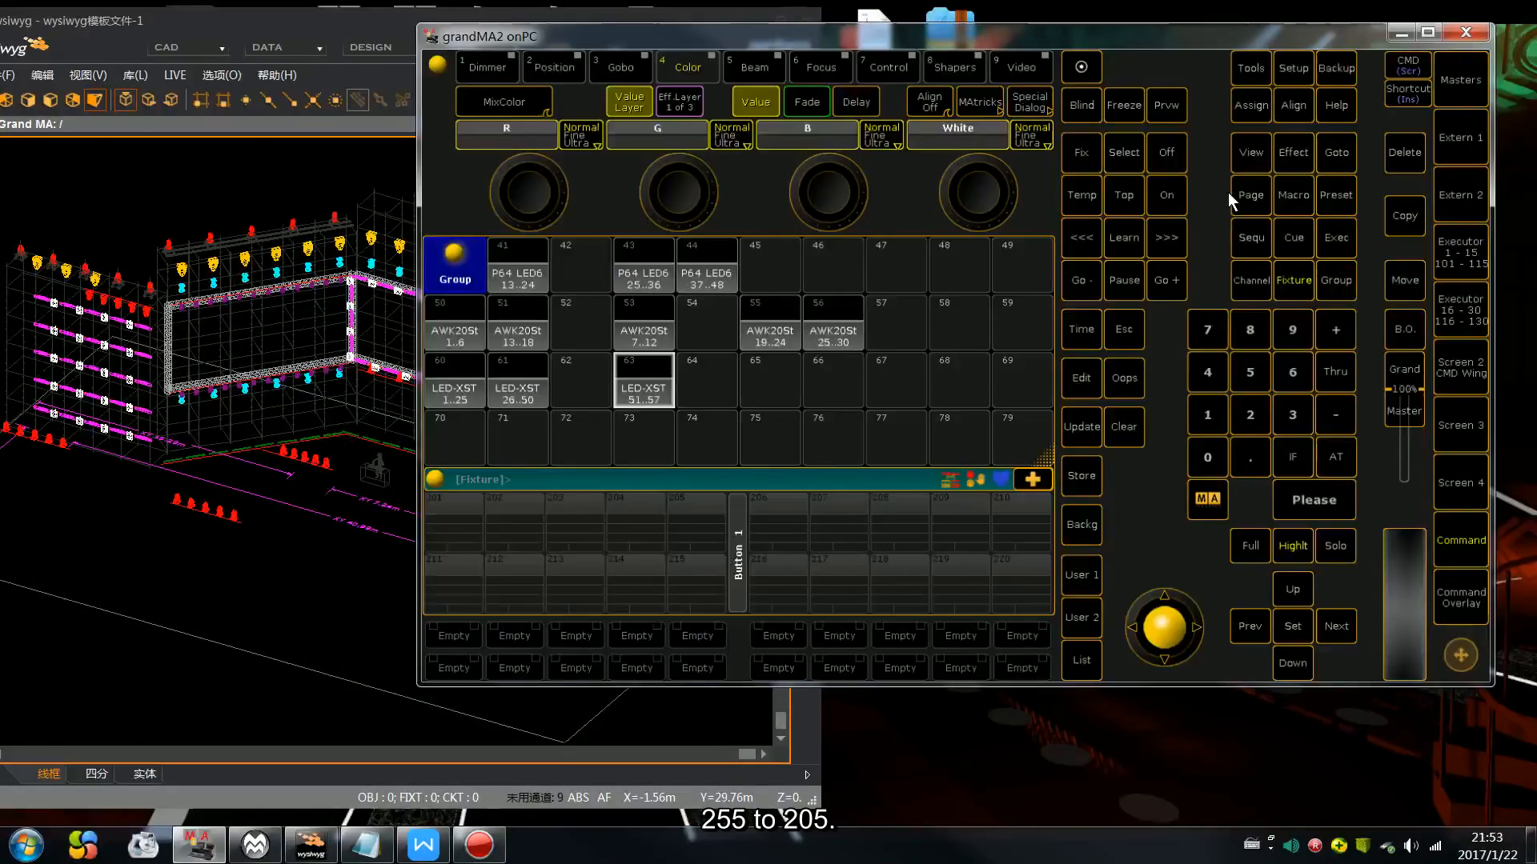
click(1264, 416)
click(1249, 372)
click(1250, 372)
click(1323, 373)
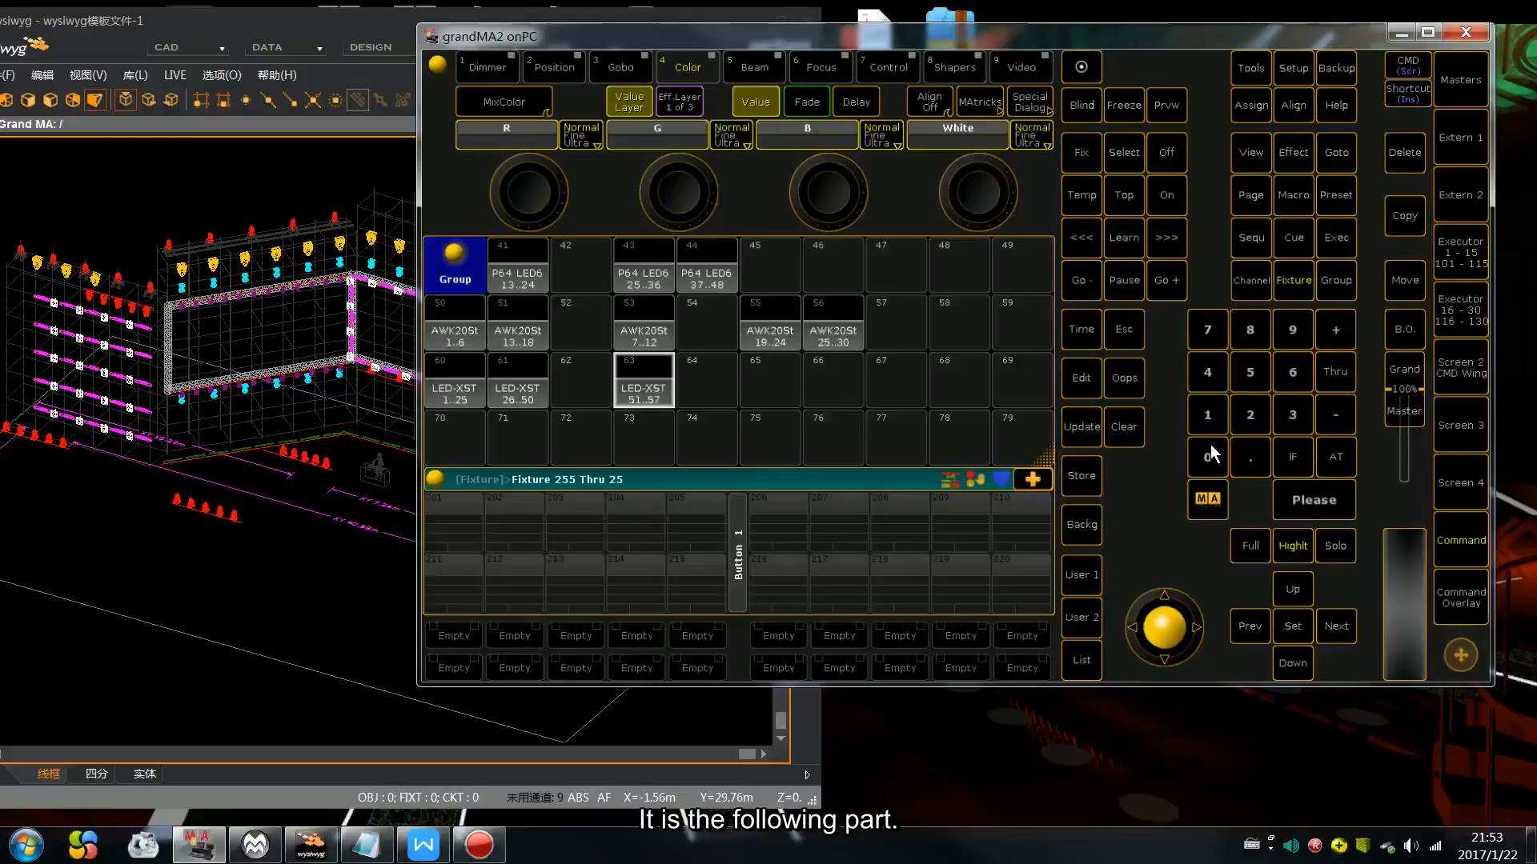
click(1299, 499)
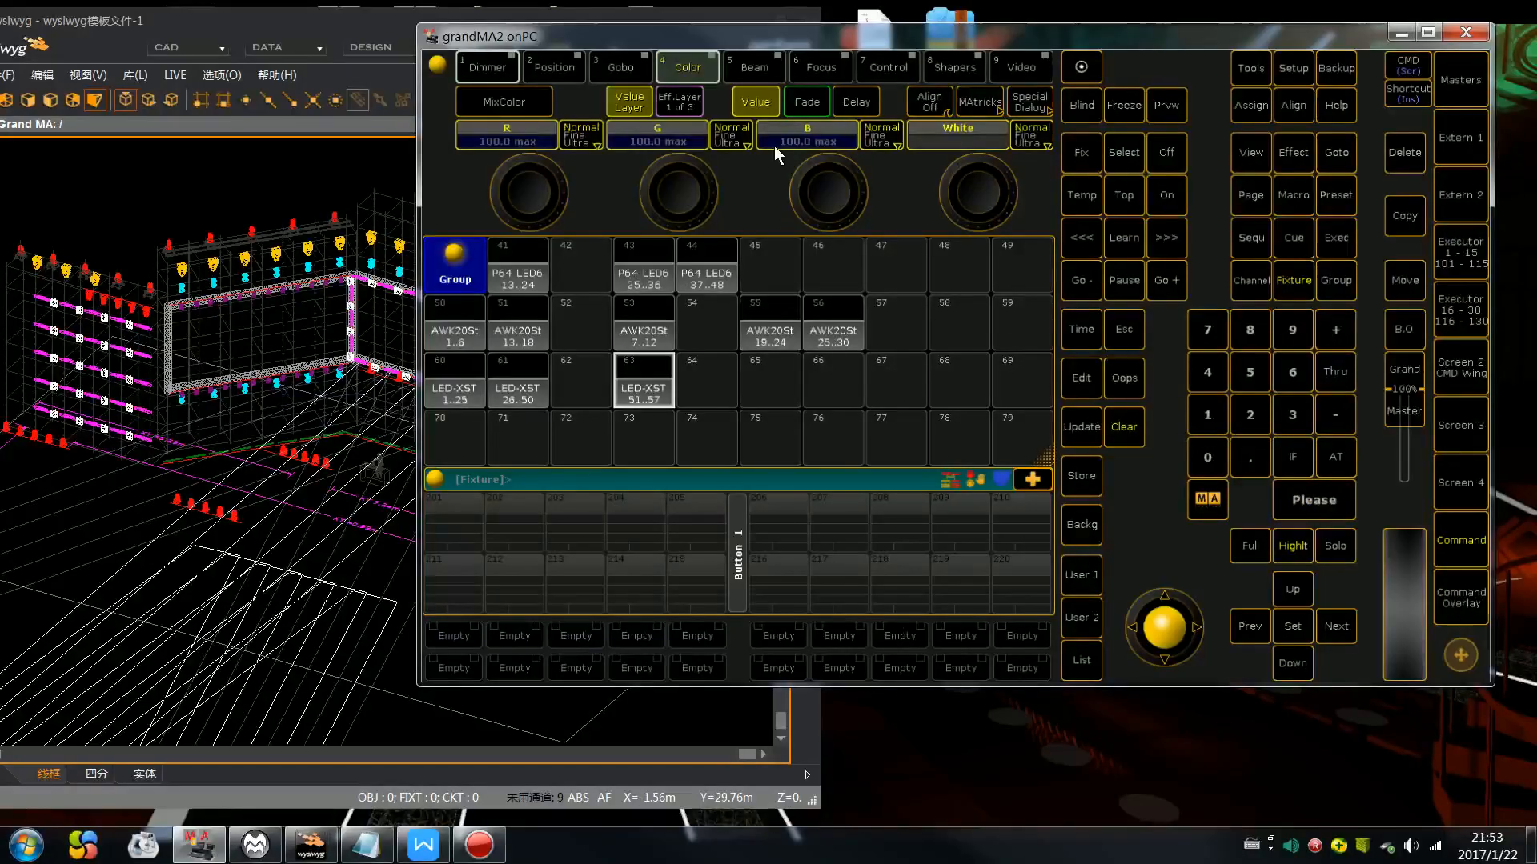
drag(713, 37, 877, 42)
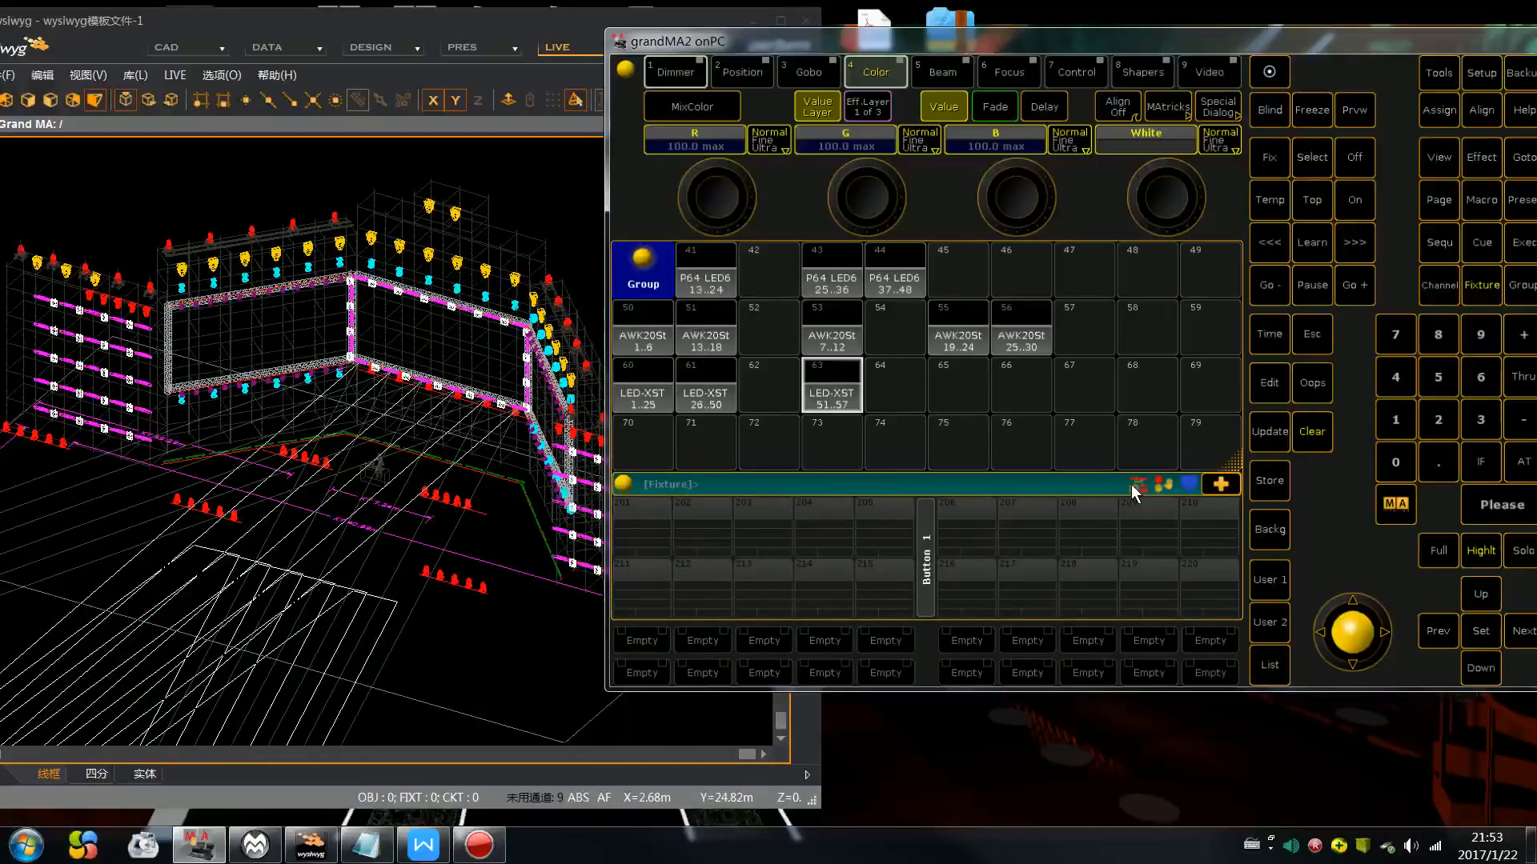
click(1272, 480)
click(900, 390)
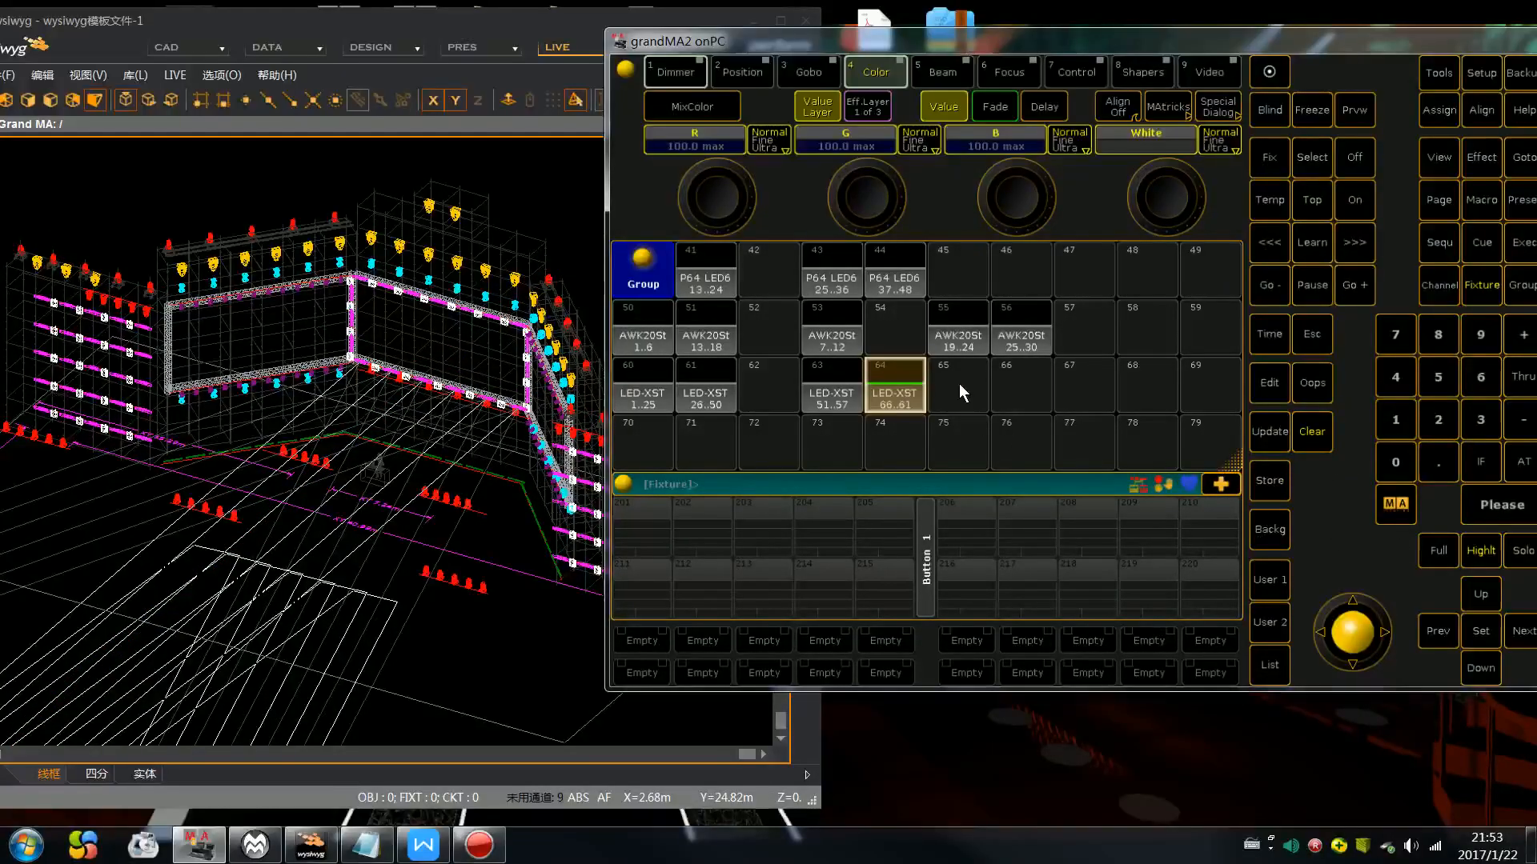
click(1303, 439)
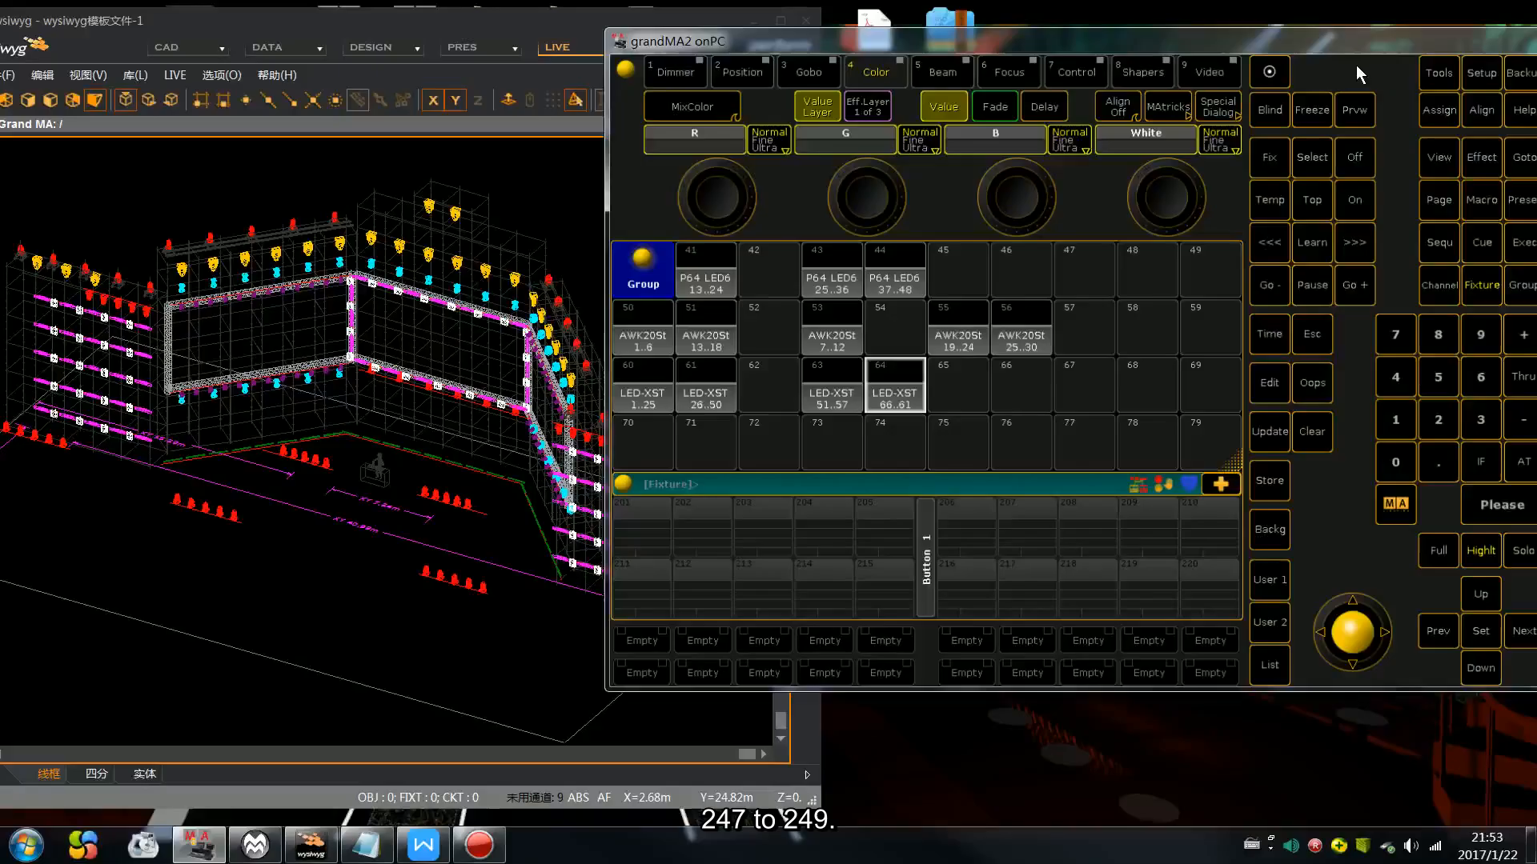
Step: Select fixtures 247 Thru 249, store them as group 67, and clear the programmer
drag(1355, 40, 1172, 52)
click(1253, 431)
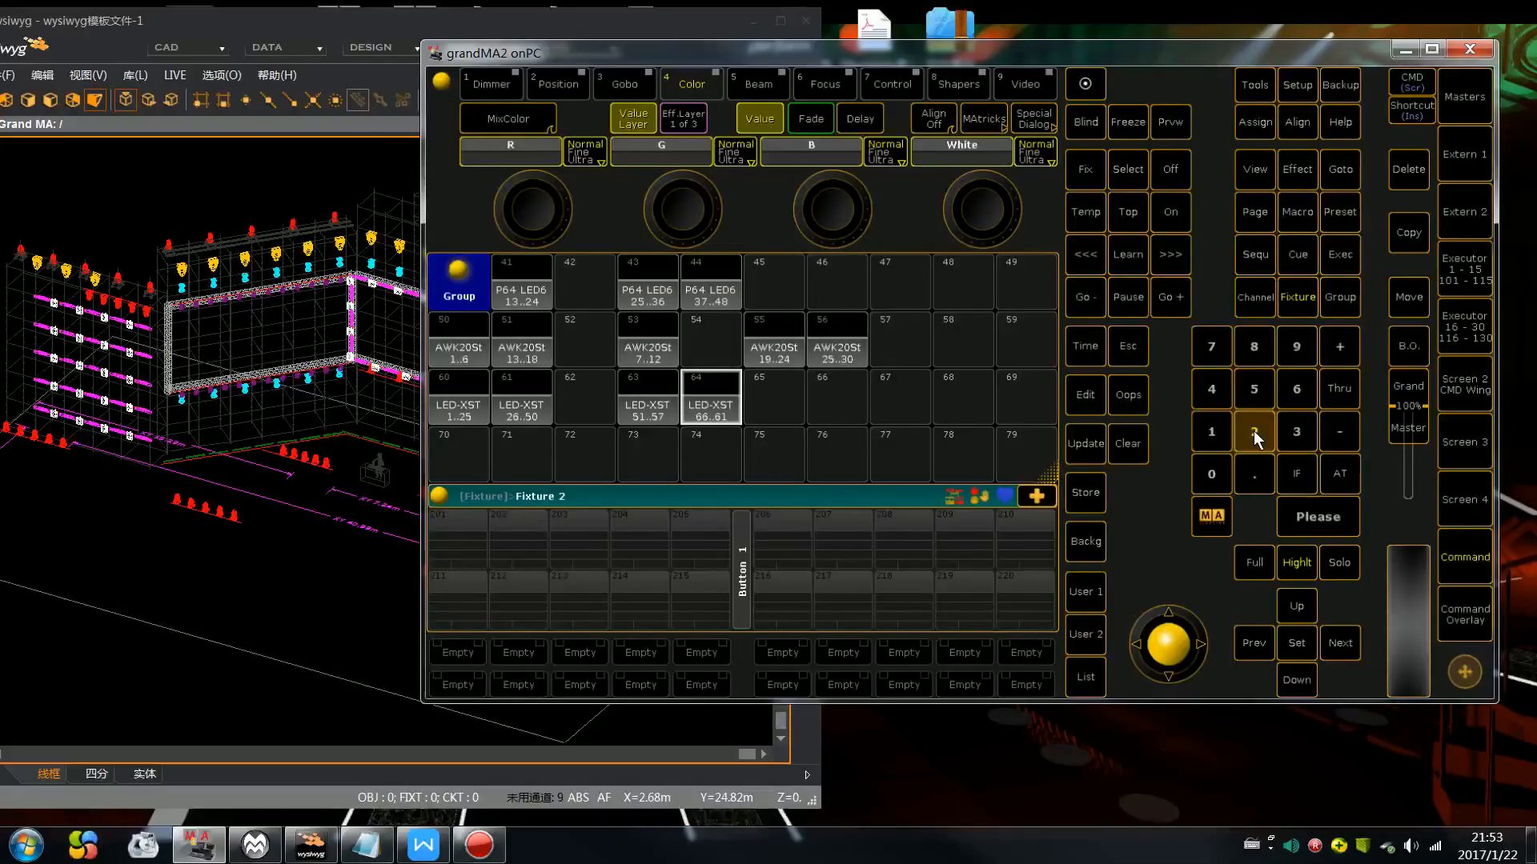
click(1220, 396)
click(1211, 346)
click(1341, 392)
click(1253, 428)
click(1332, 520)
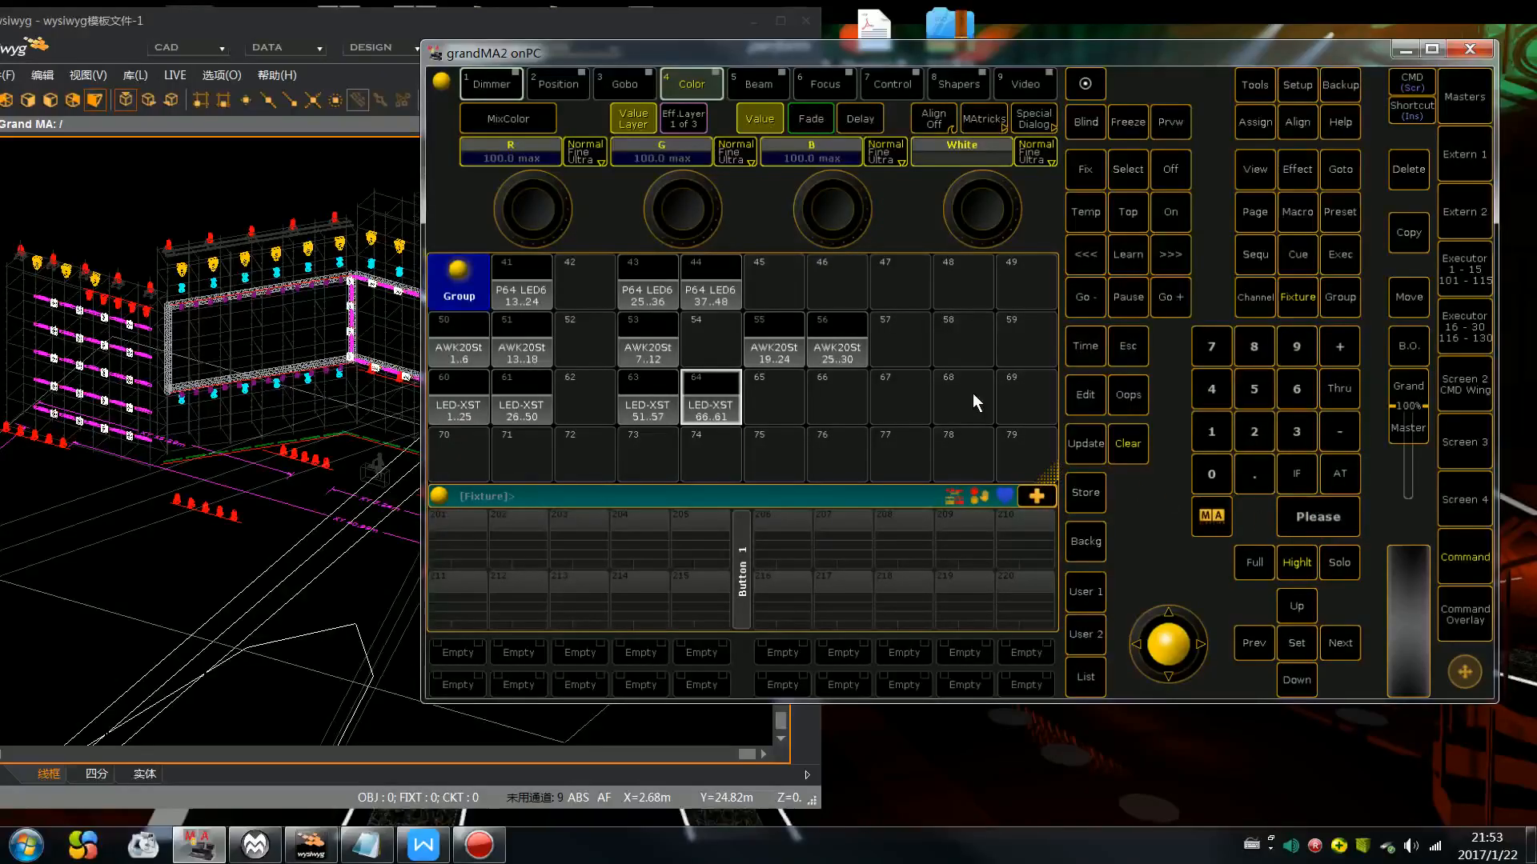
drag(783, 51, 879, 53)
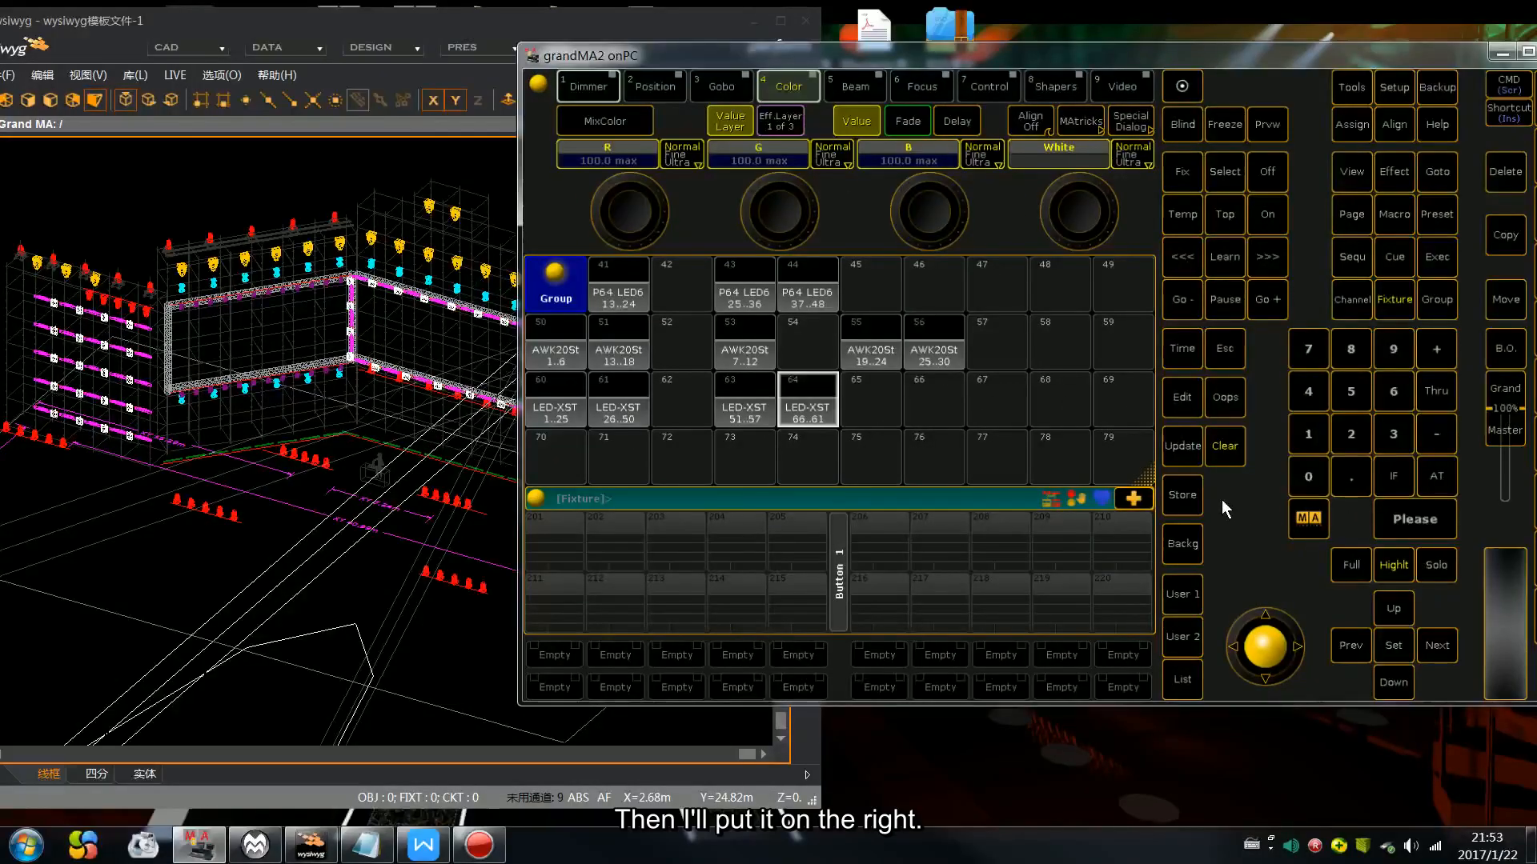
click(1020, 401)
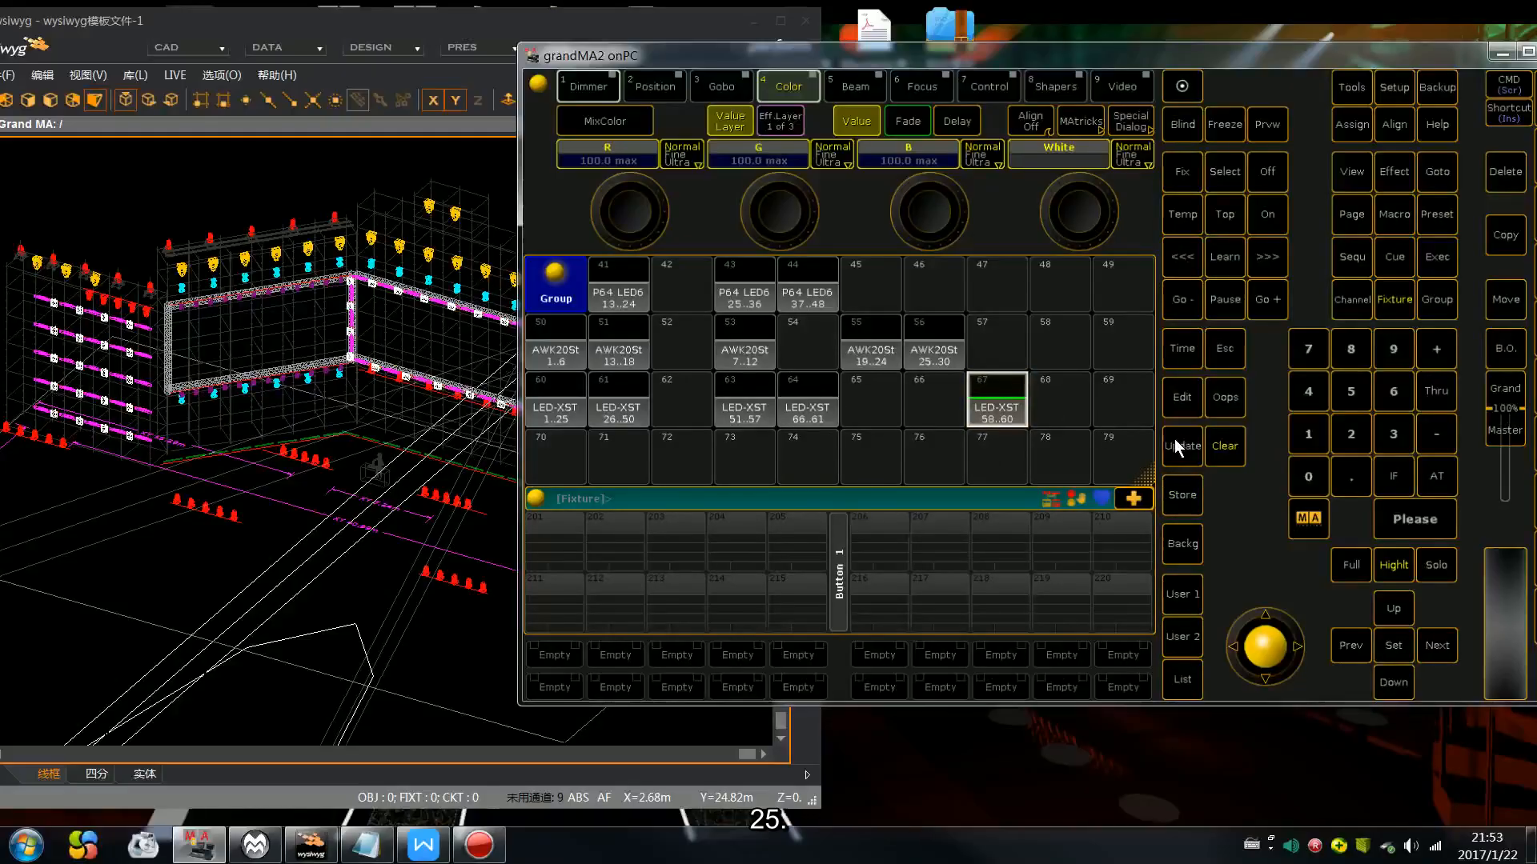
click(1217, 453)
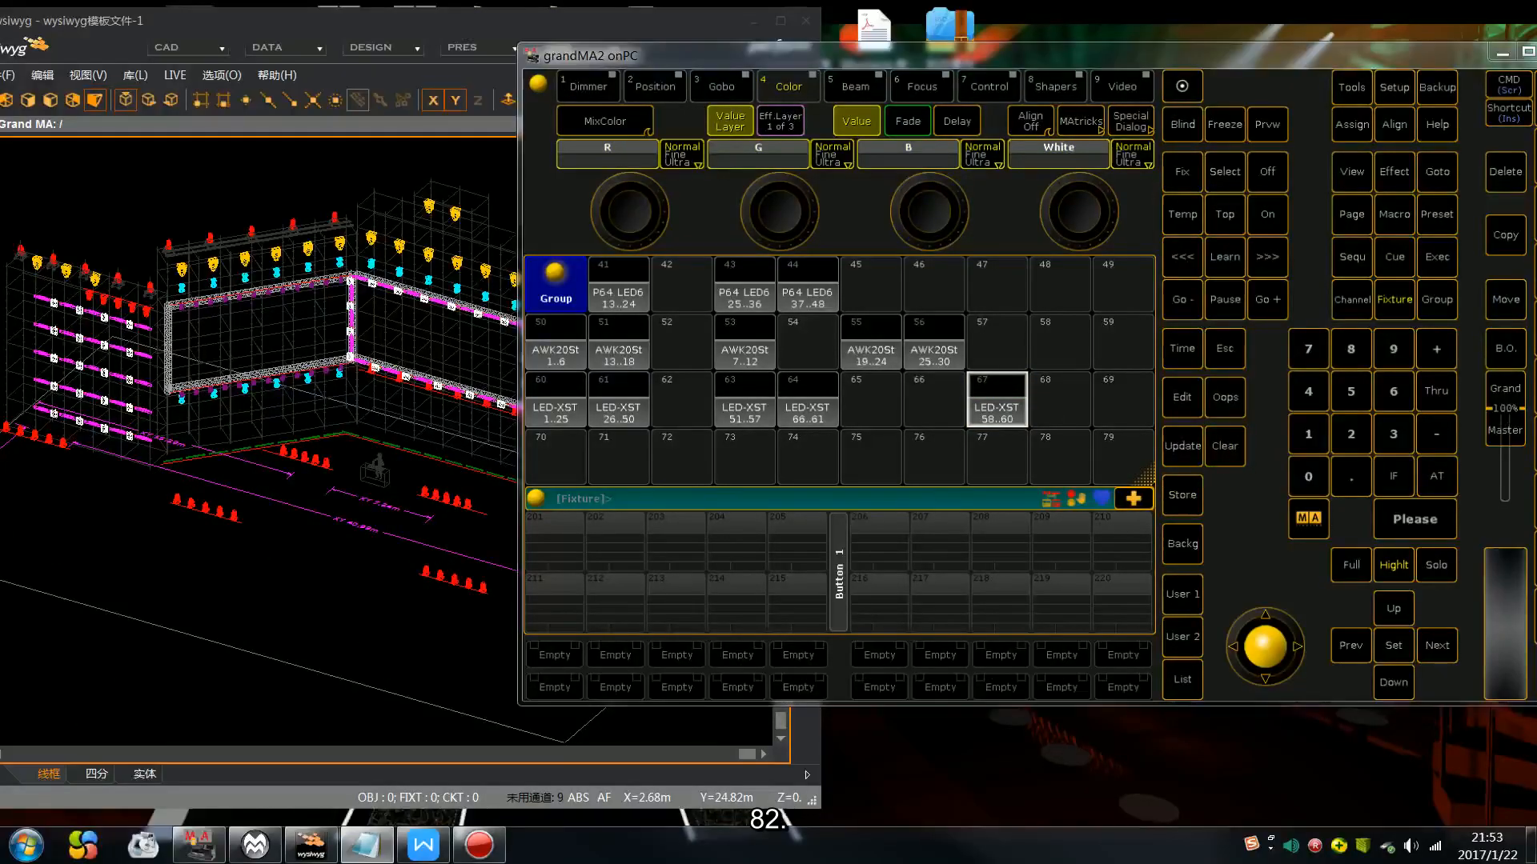
Step: Select fixtures 258 Thru 256, store them as group 66, and clear the programmer
click(1351, 434)
click(1350, 391)
click(1351, 349)
click(1436, 390)
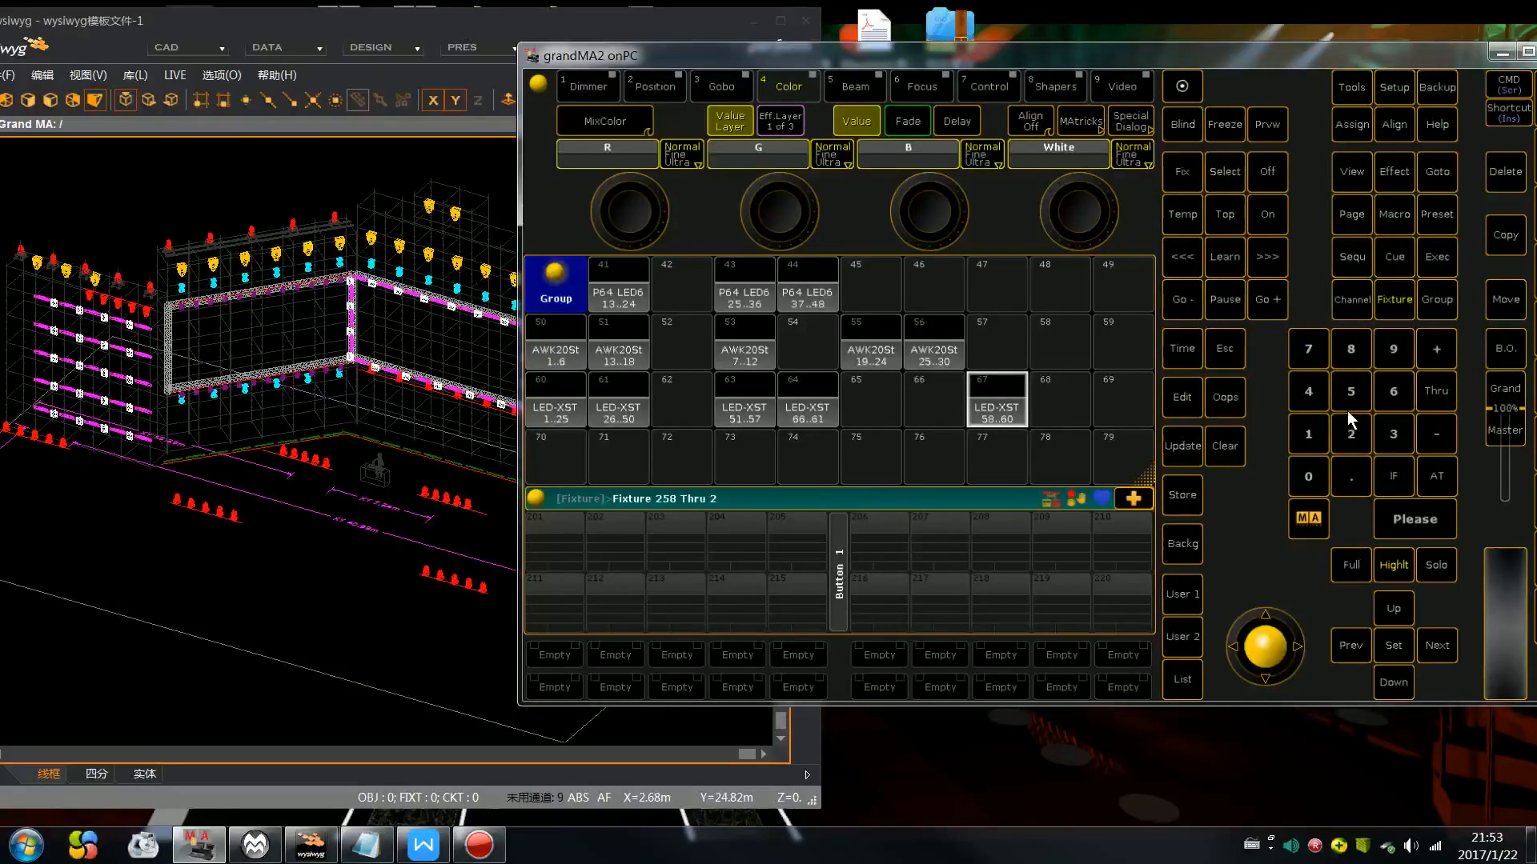
click(1393, 390)
click(1414, 519)
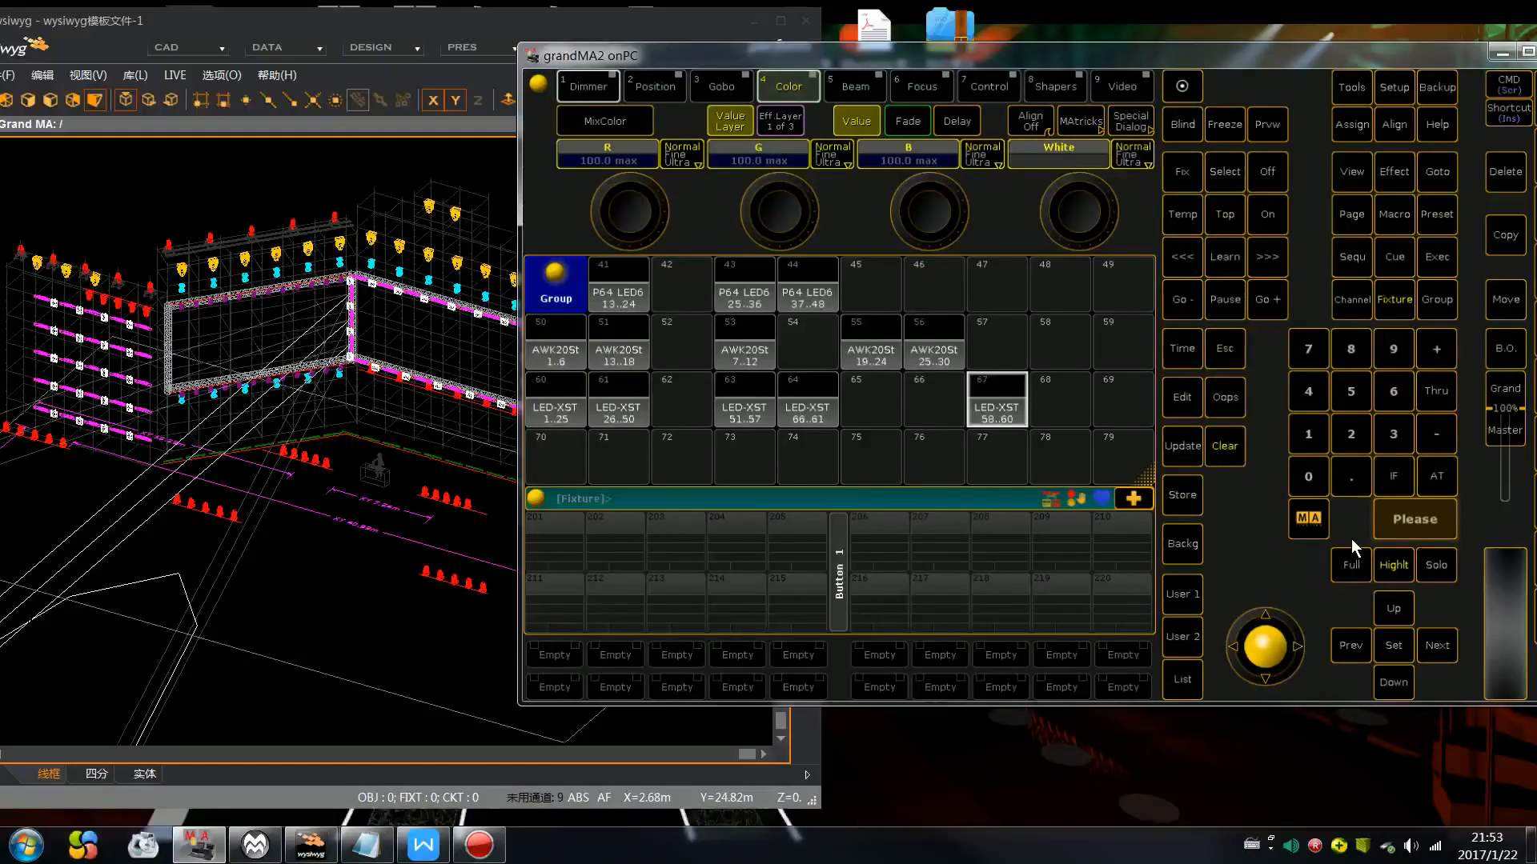
click(1182, 495)
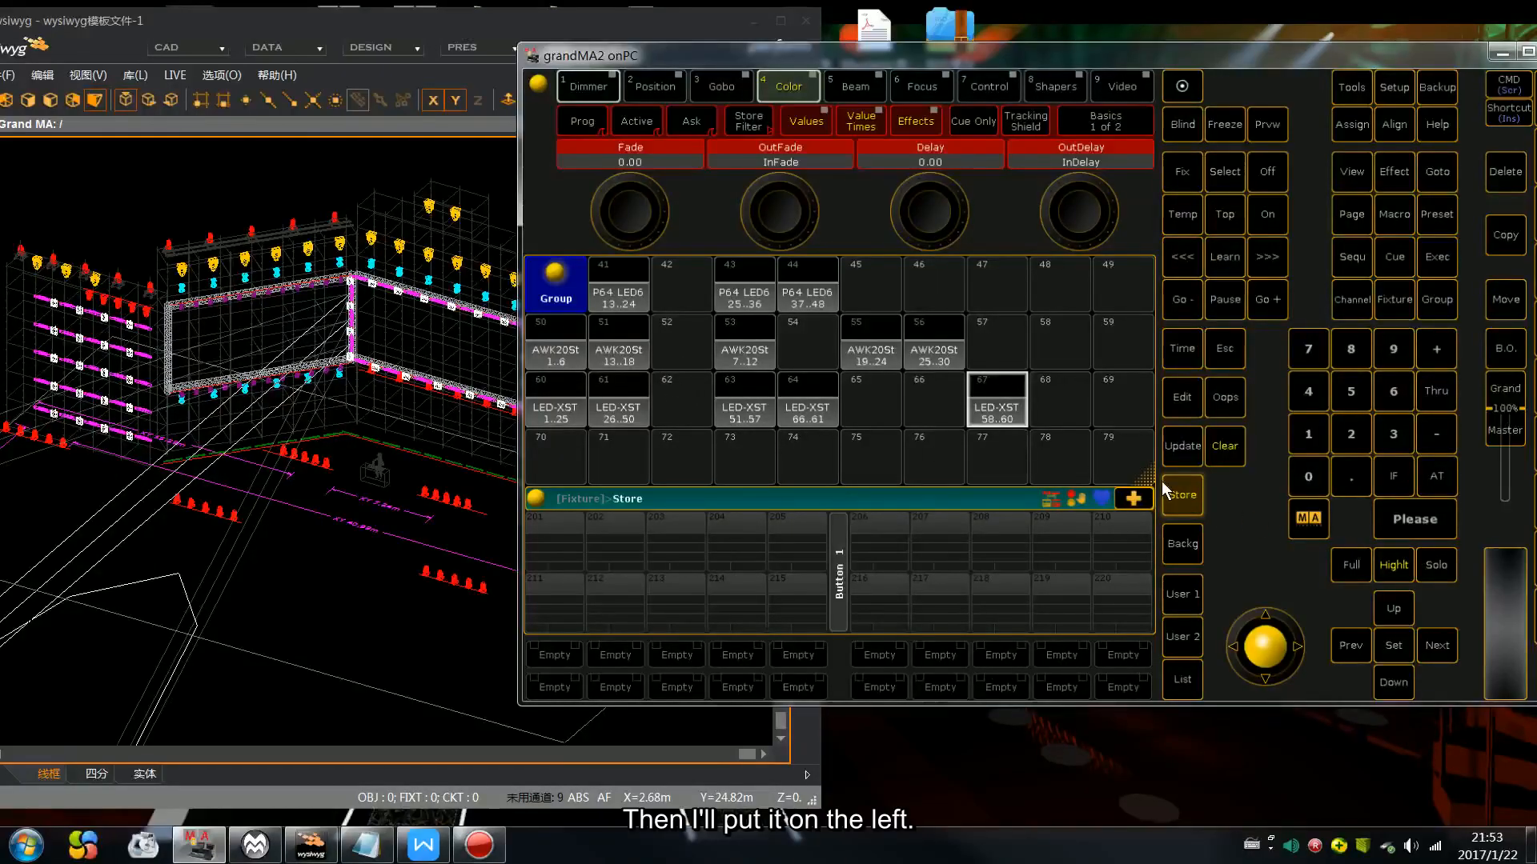
click(933, 400)
click(1224, 446)
Step: Select fixtures 260 Thru 279, store them as group 70, and clear the programmer
click(1348, 448)
click(1394, 396)
click(1310, 476)
click(1434, 399)
click(1351, 434)
click(1308, 349)
click(1393, 349)
click(1404, 527)
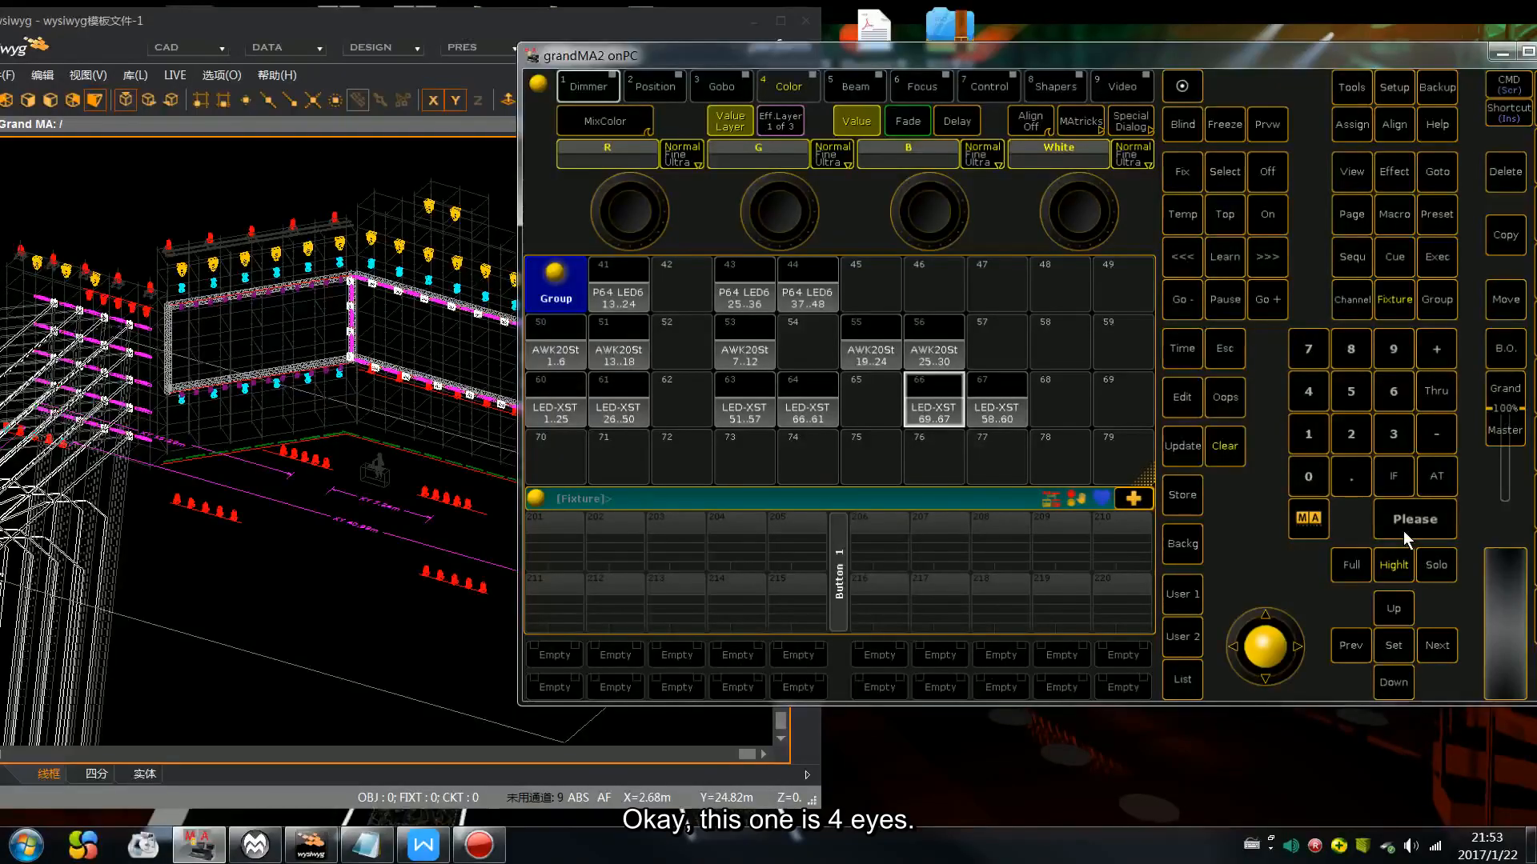
click(1184, 498)
click(553, 458)
click(1224, 446)
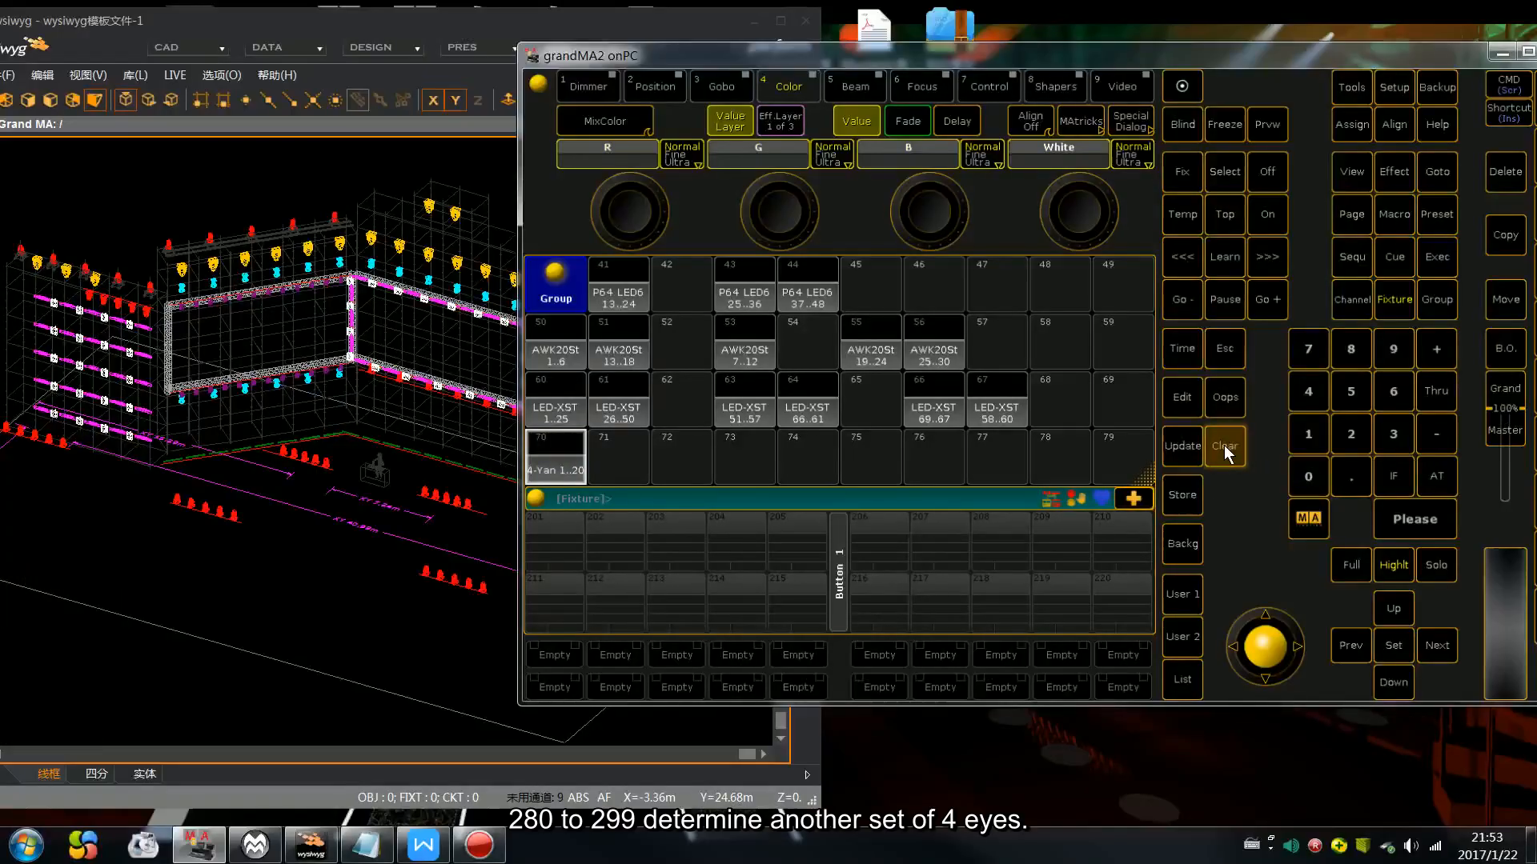
Step: Select fixtures 280 Thru 299, store them as group 71, and clear the programmer
click(1351, 436)
click(1352, 350)
click(1312, 481)
click(1434, 396)
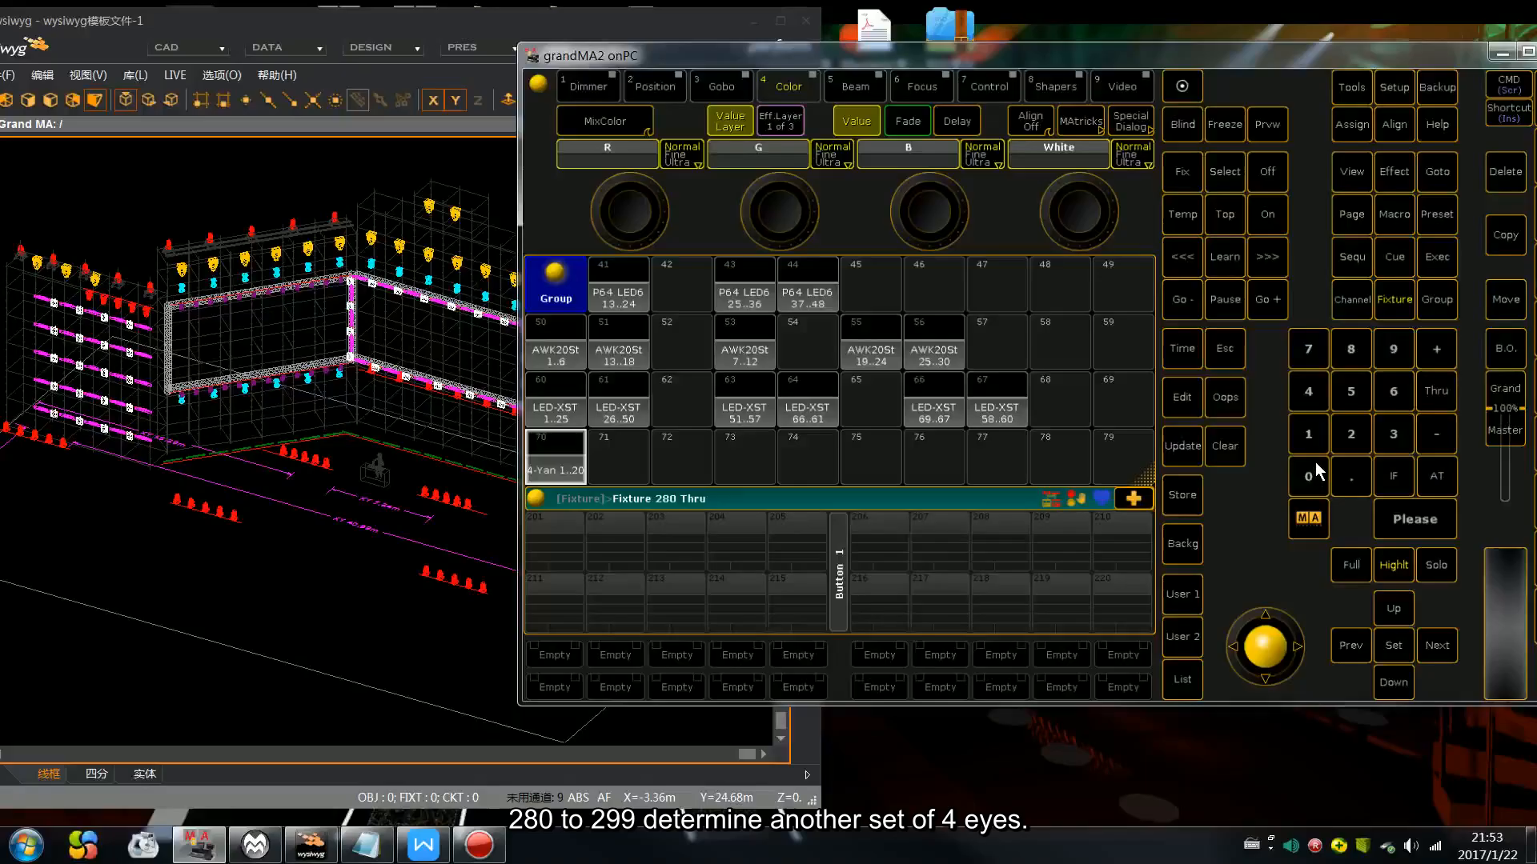
click(1351, 434)
click(1392, 349)
click(1392, 350)
click(1414, 519)
click(1178, 493)
click(619, 456)
click(1222, 445)
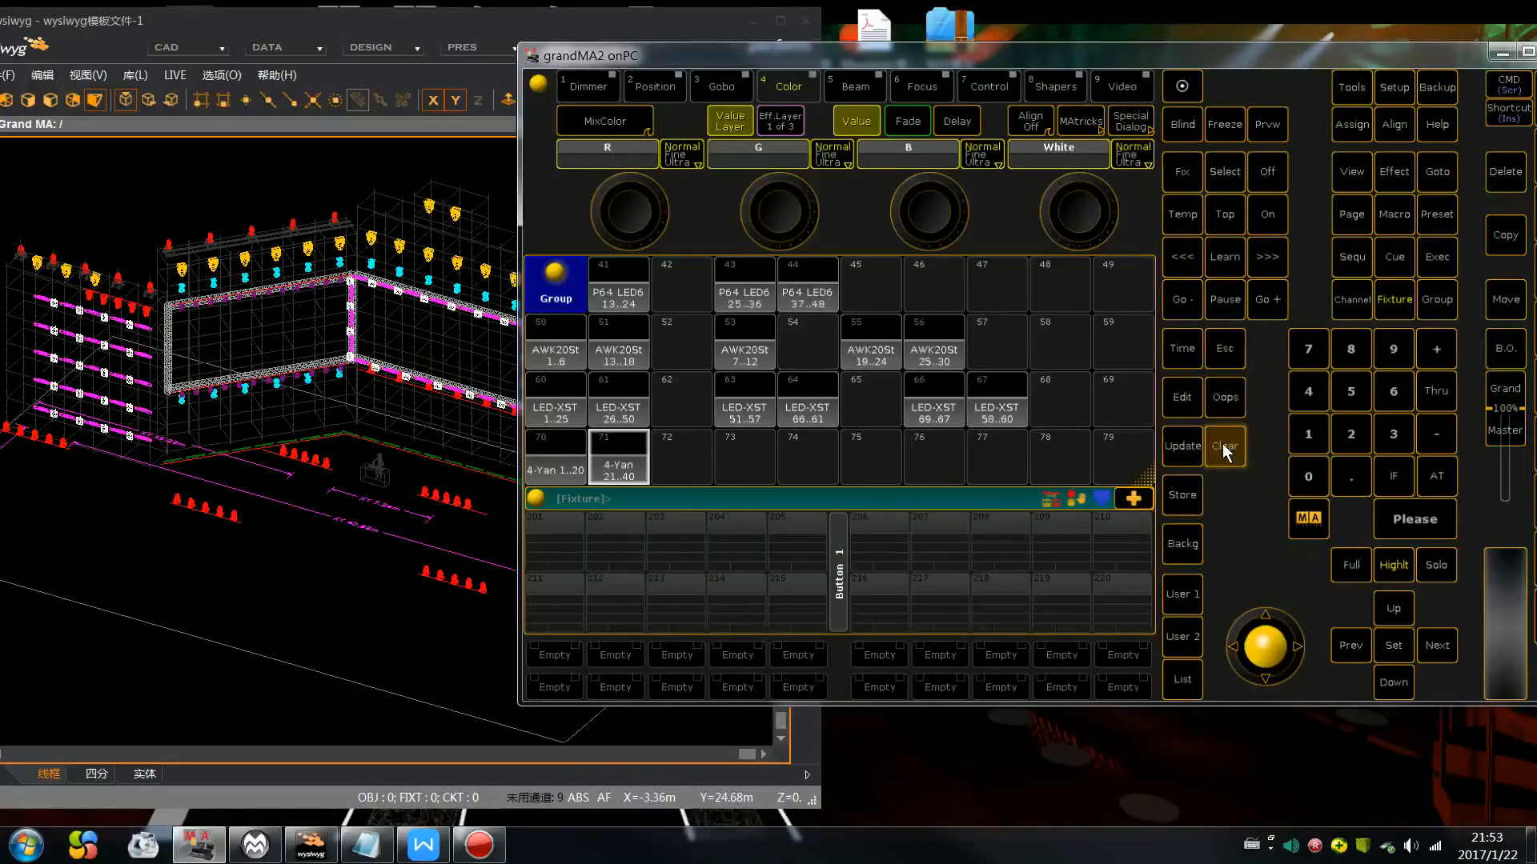
Step: Select fixtures 300 Thru 305, store them as group 73, and clear the programmer
click(1393, 434)
click(1308, 476)
click(1307, 477)
click(1436, 391)
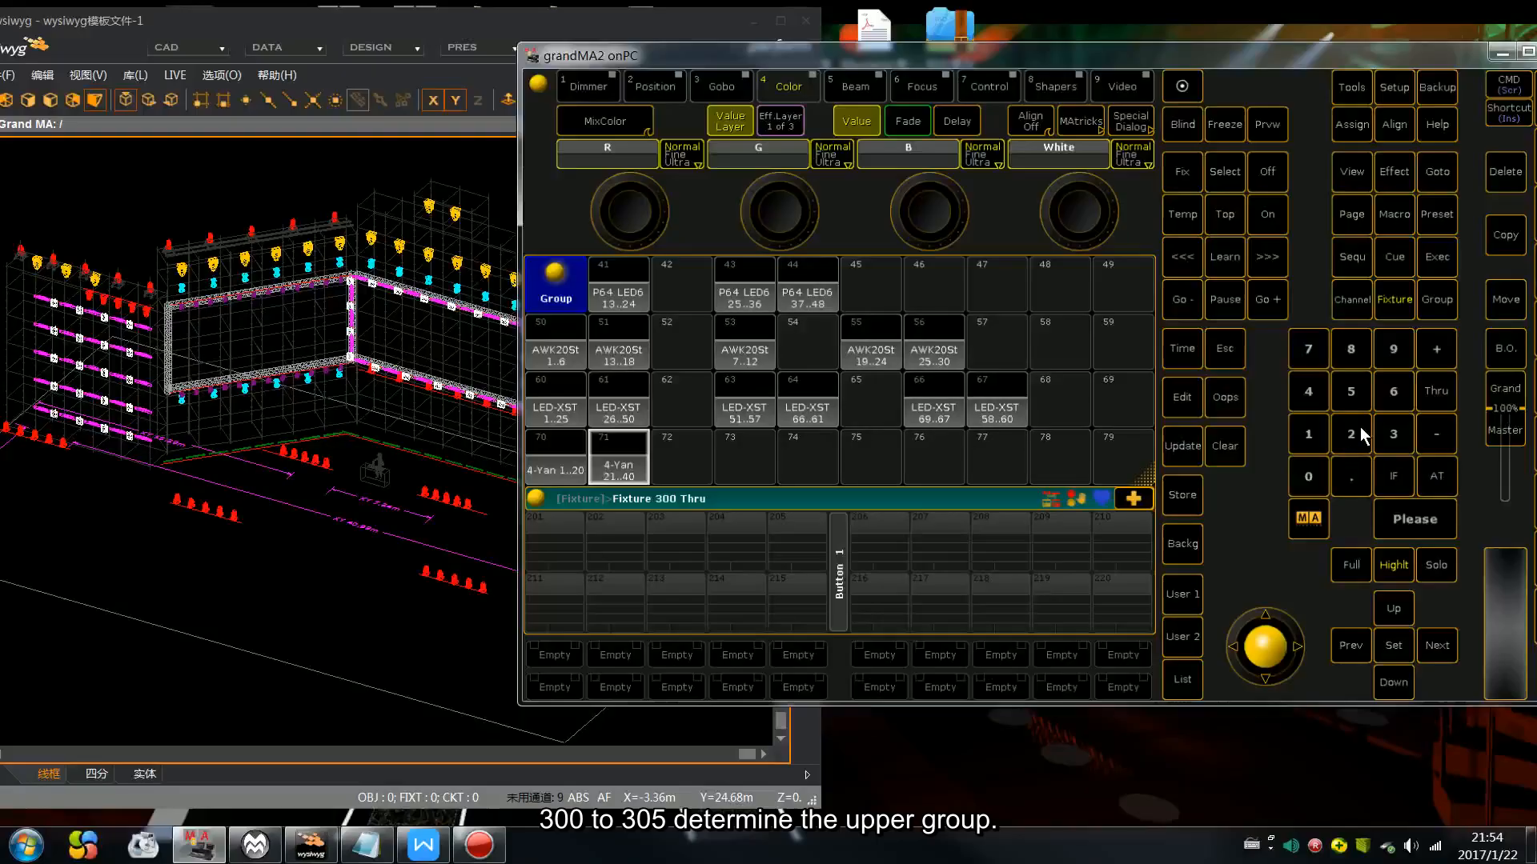
click(1308, 476)
click(1351, 392)
click(1412, 517)
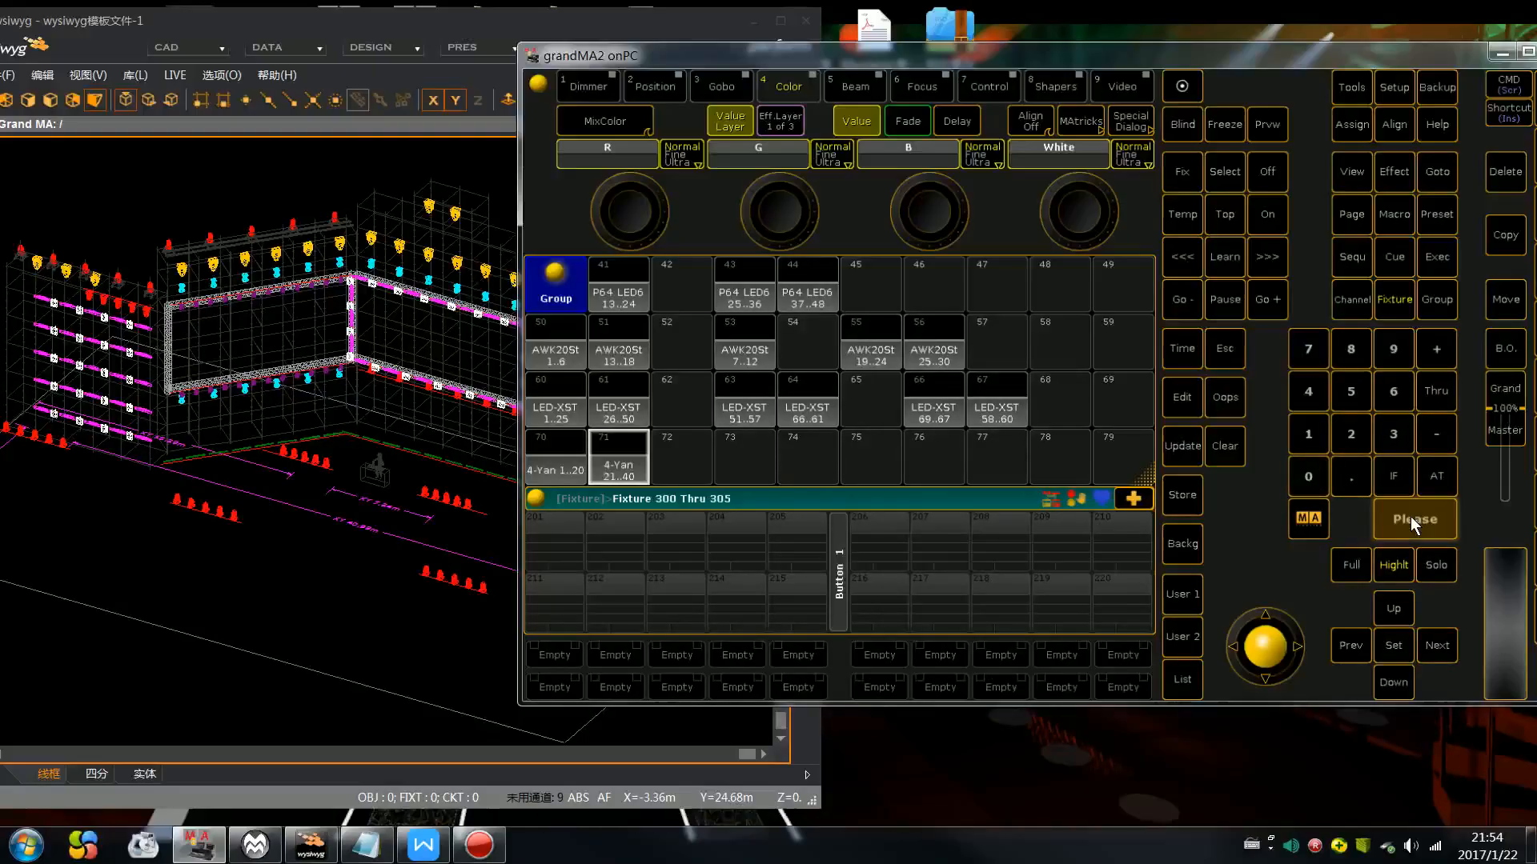
click(1182, 495)
click(761, 463)
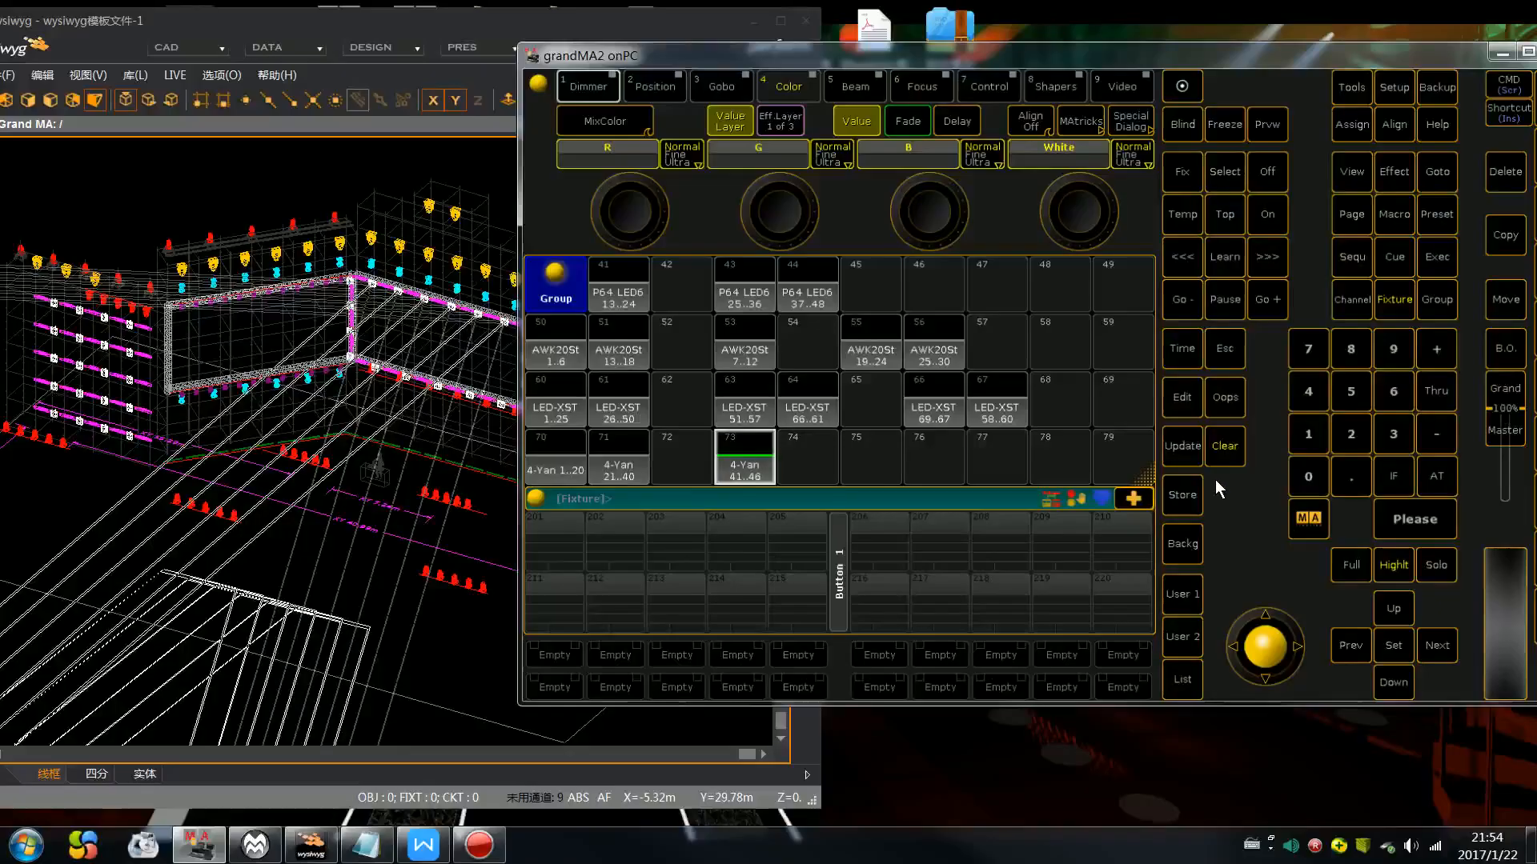
click(1227, 457)
Step: Select fixtures 314 Thru 310, store them as group 74, and clear the programmer
click(1393, 434)
click(1307, 433)
click(1308, 392)
click(1435, 391)
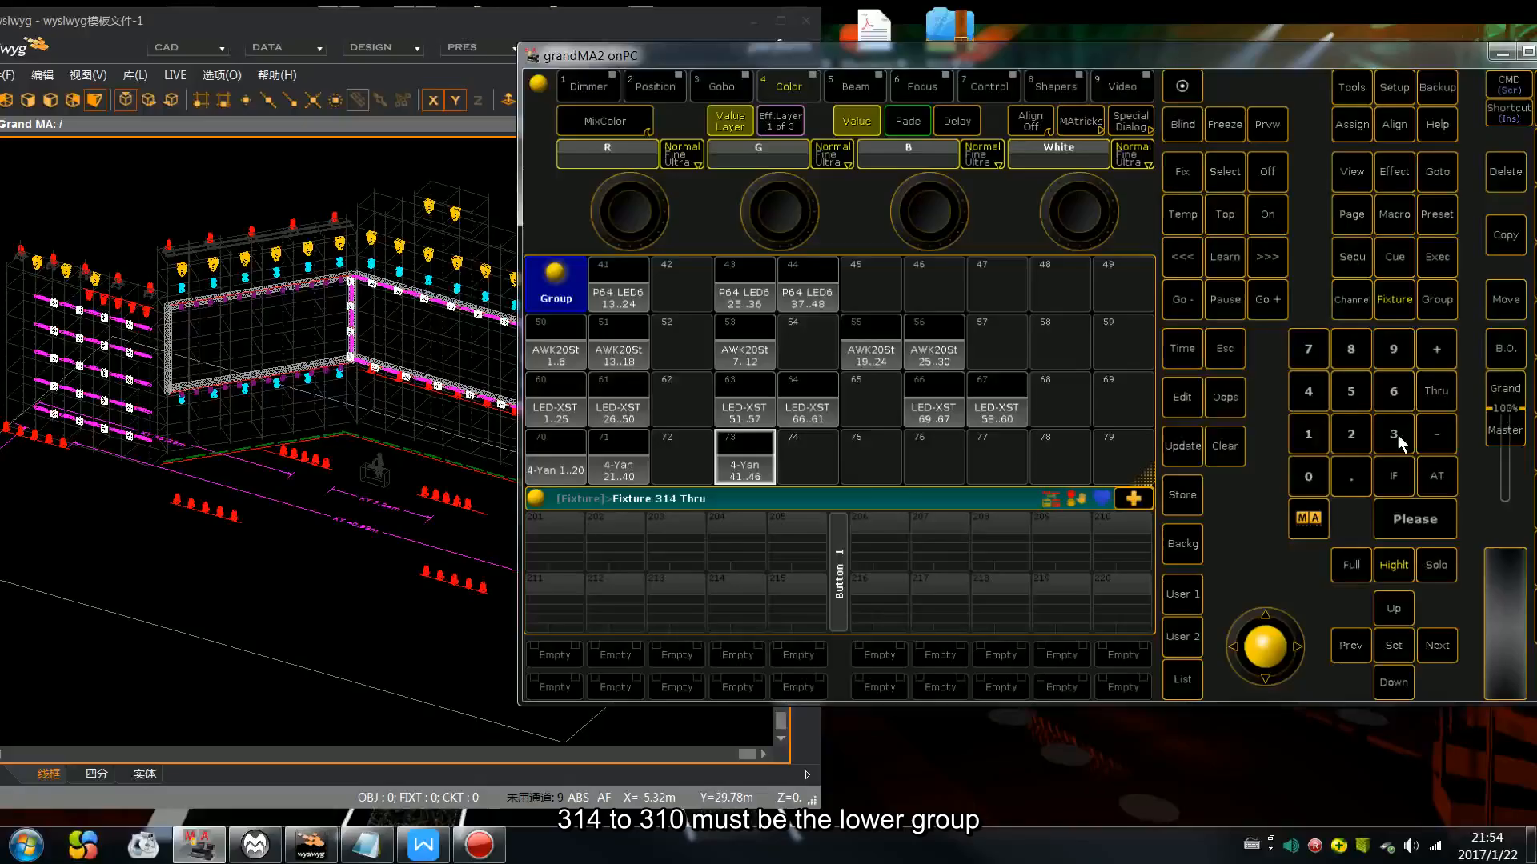
click(1395, 434)
click(1320, 435)
click(1400, 516)
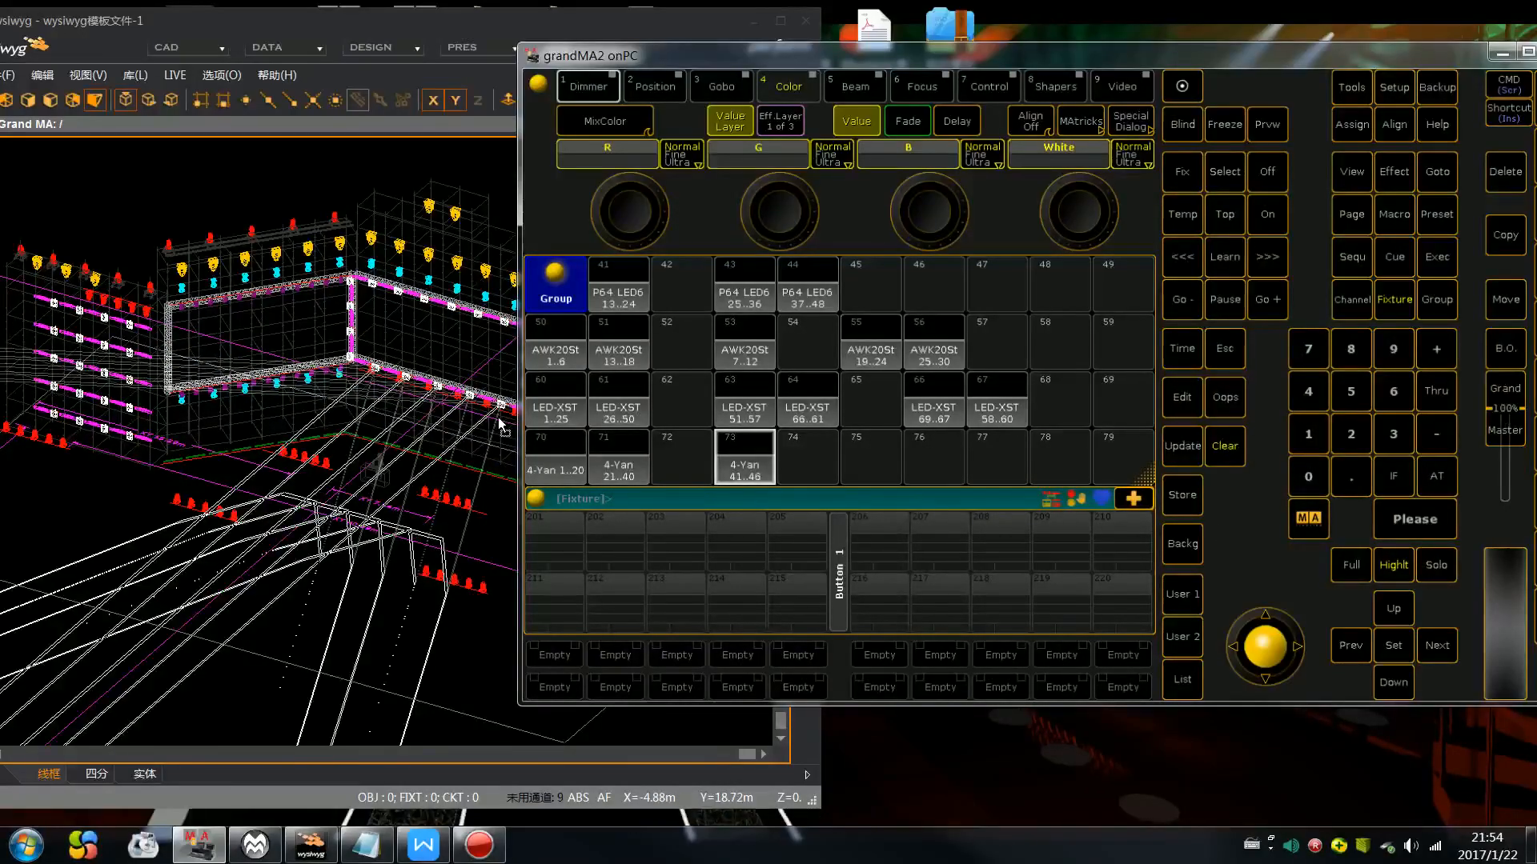
click(1180, 497)
click(836, 475)
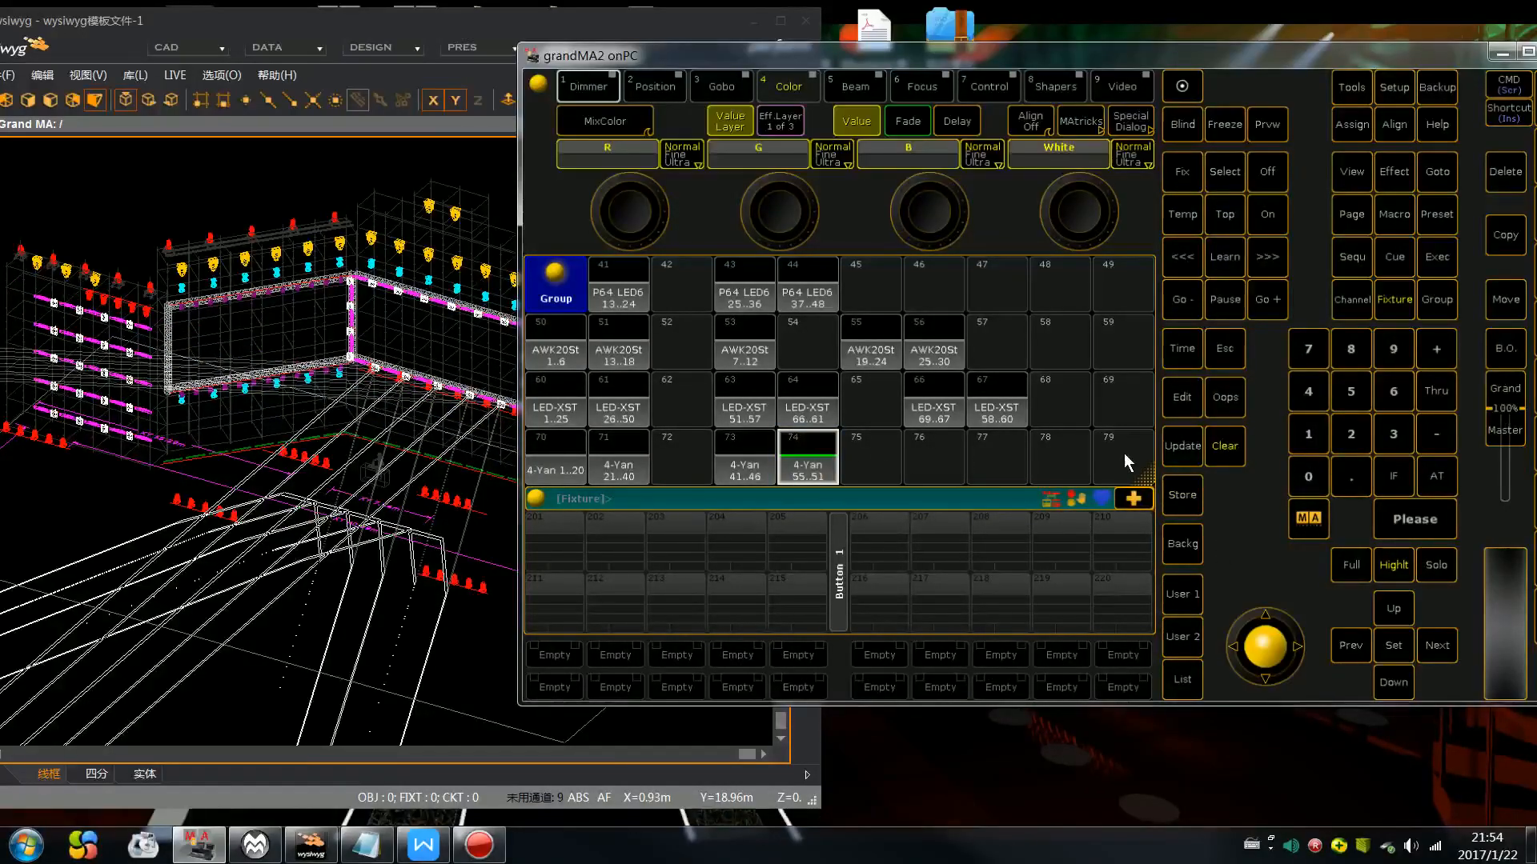
click(1239, 442)
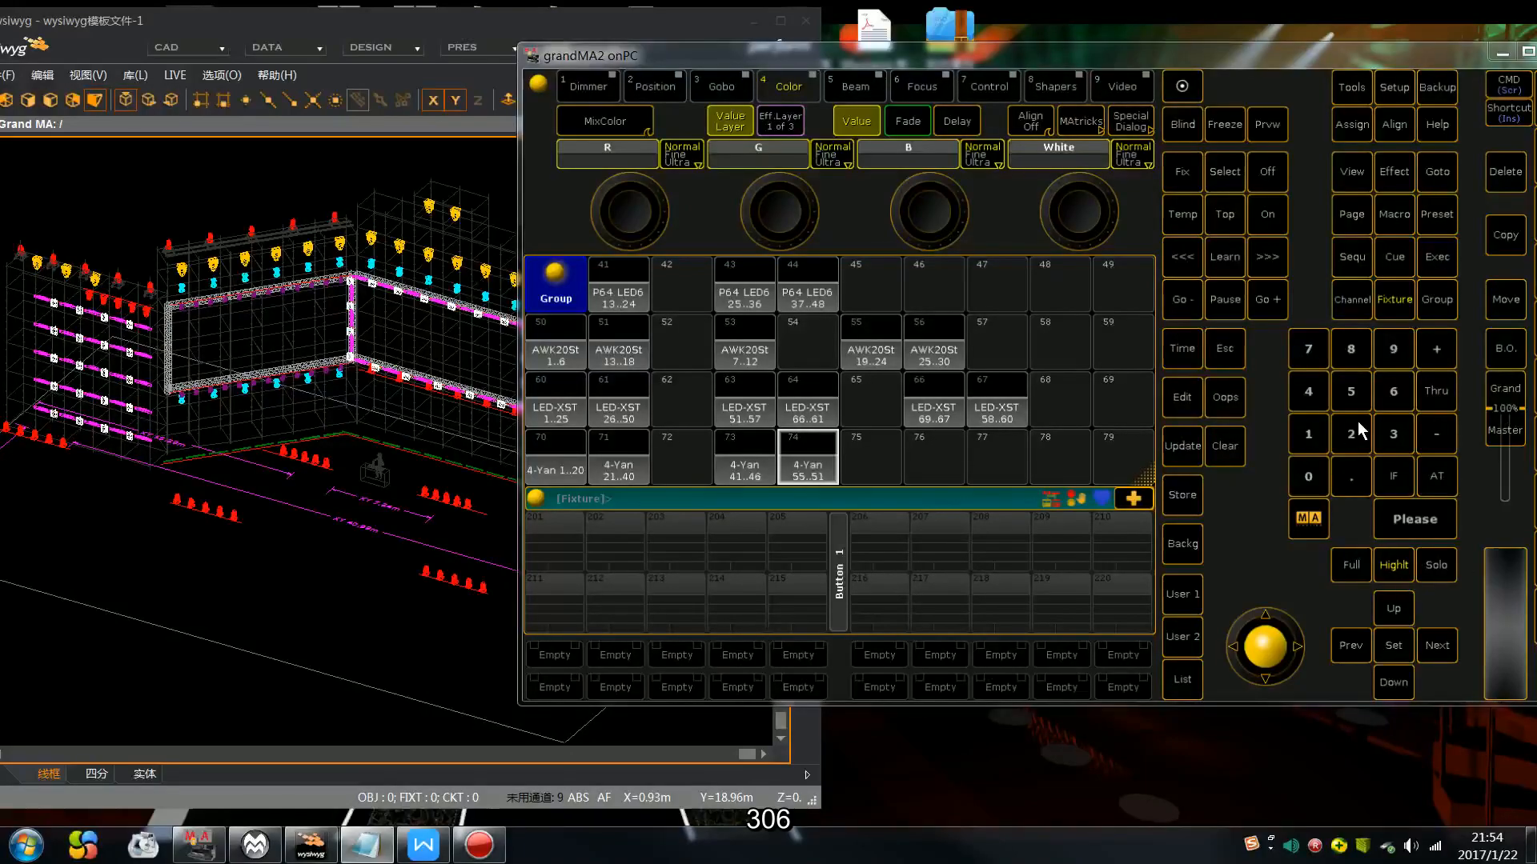
Step: Select fixtures 306 Thru 309, store them as group 77, and clear the programmer
click(1391, 434)
click(1314, 471)
click(1388, 395)
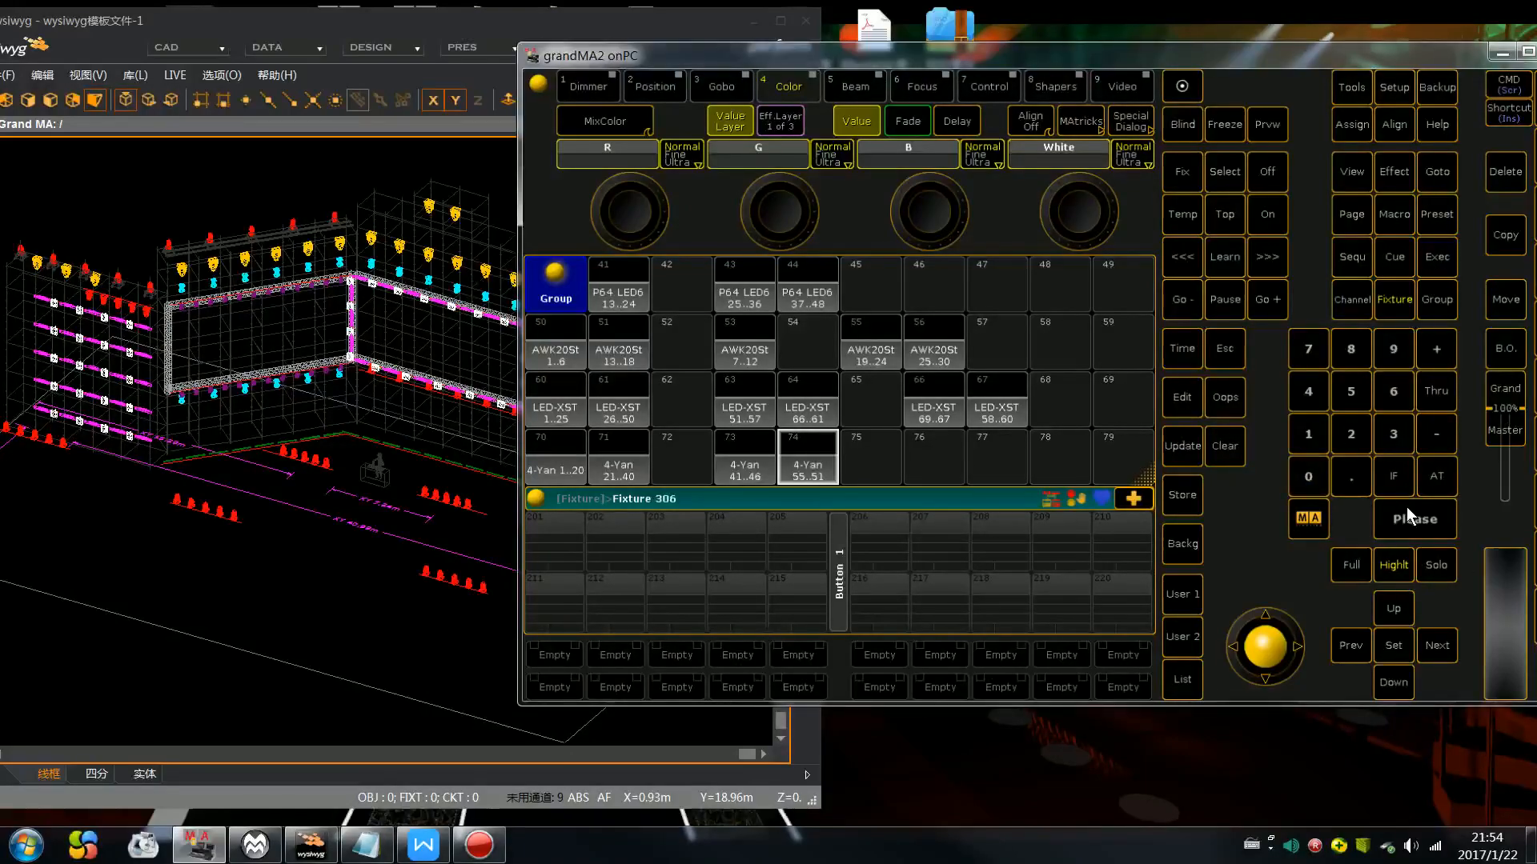
click(1431, 392)
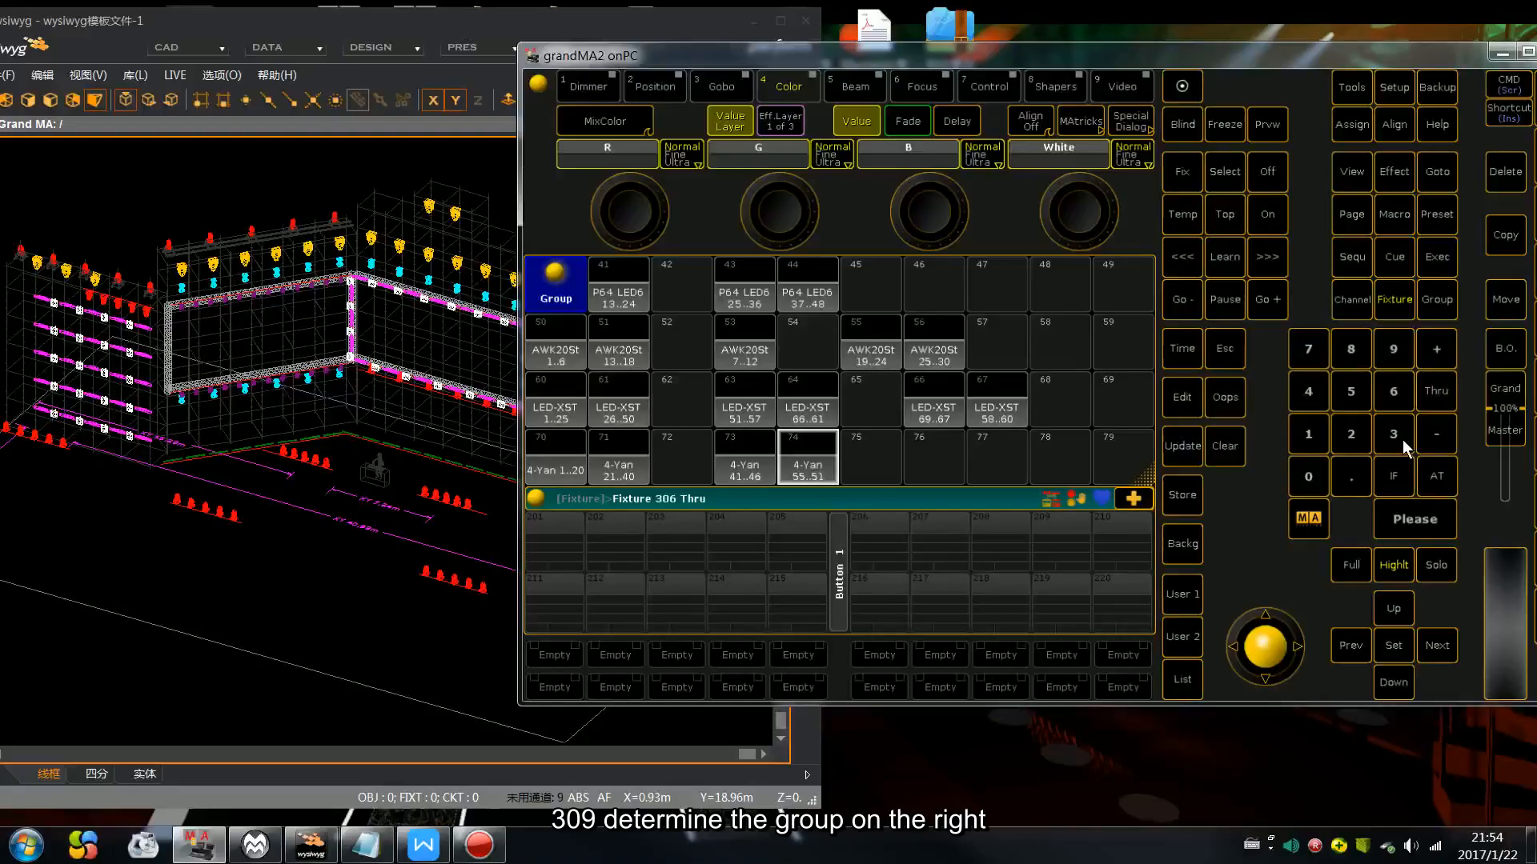
click(1382, 435)
click(1290, 469)
click(1380, 360)
click(1405, 519)
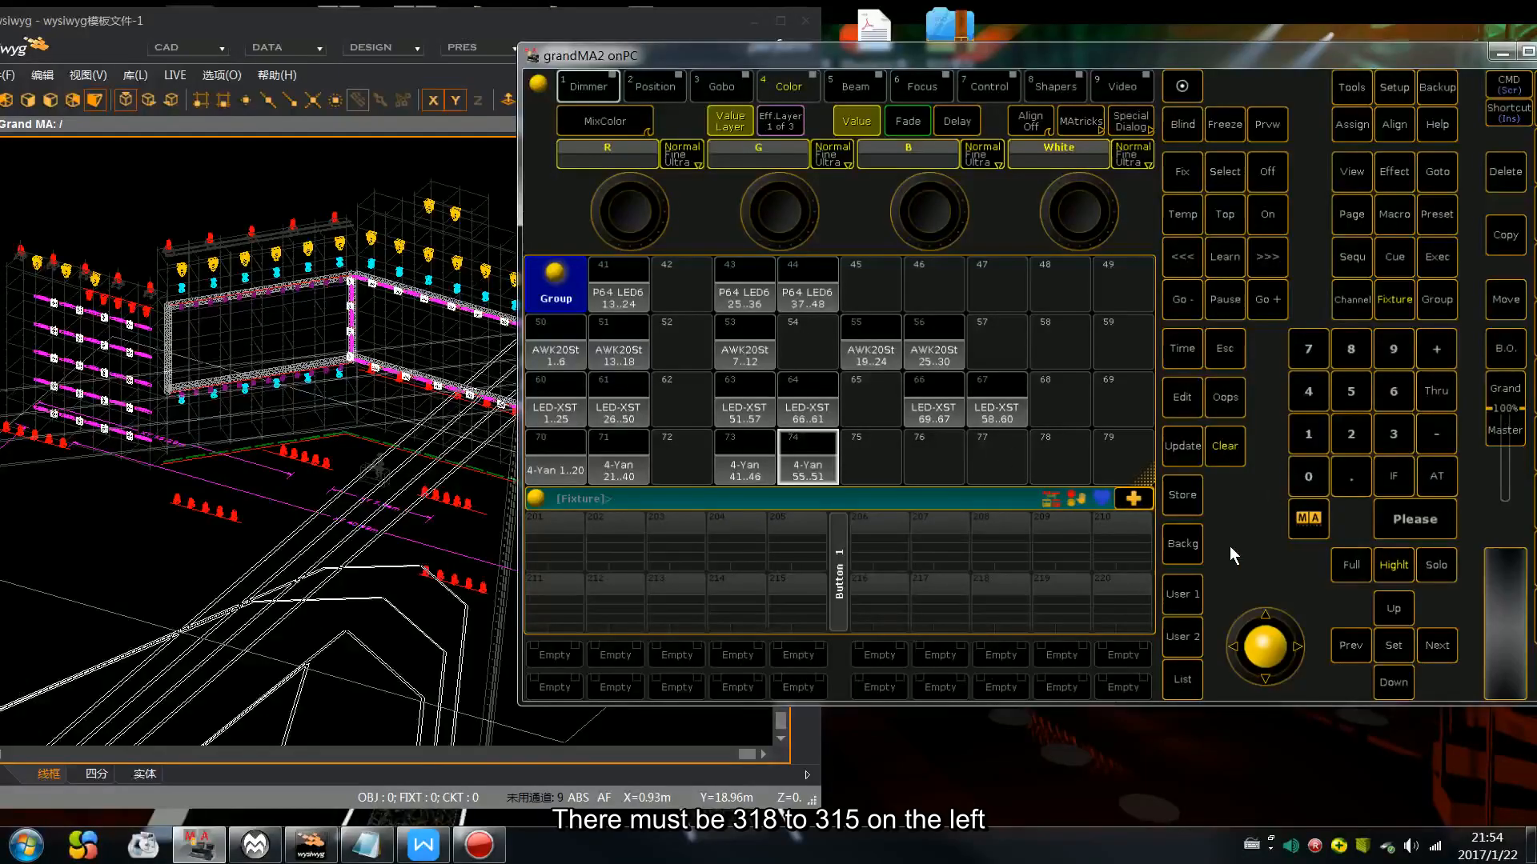
click(1193, 490)
click(1006, 453)
click(1236, 444)
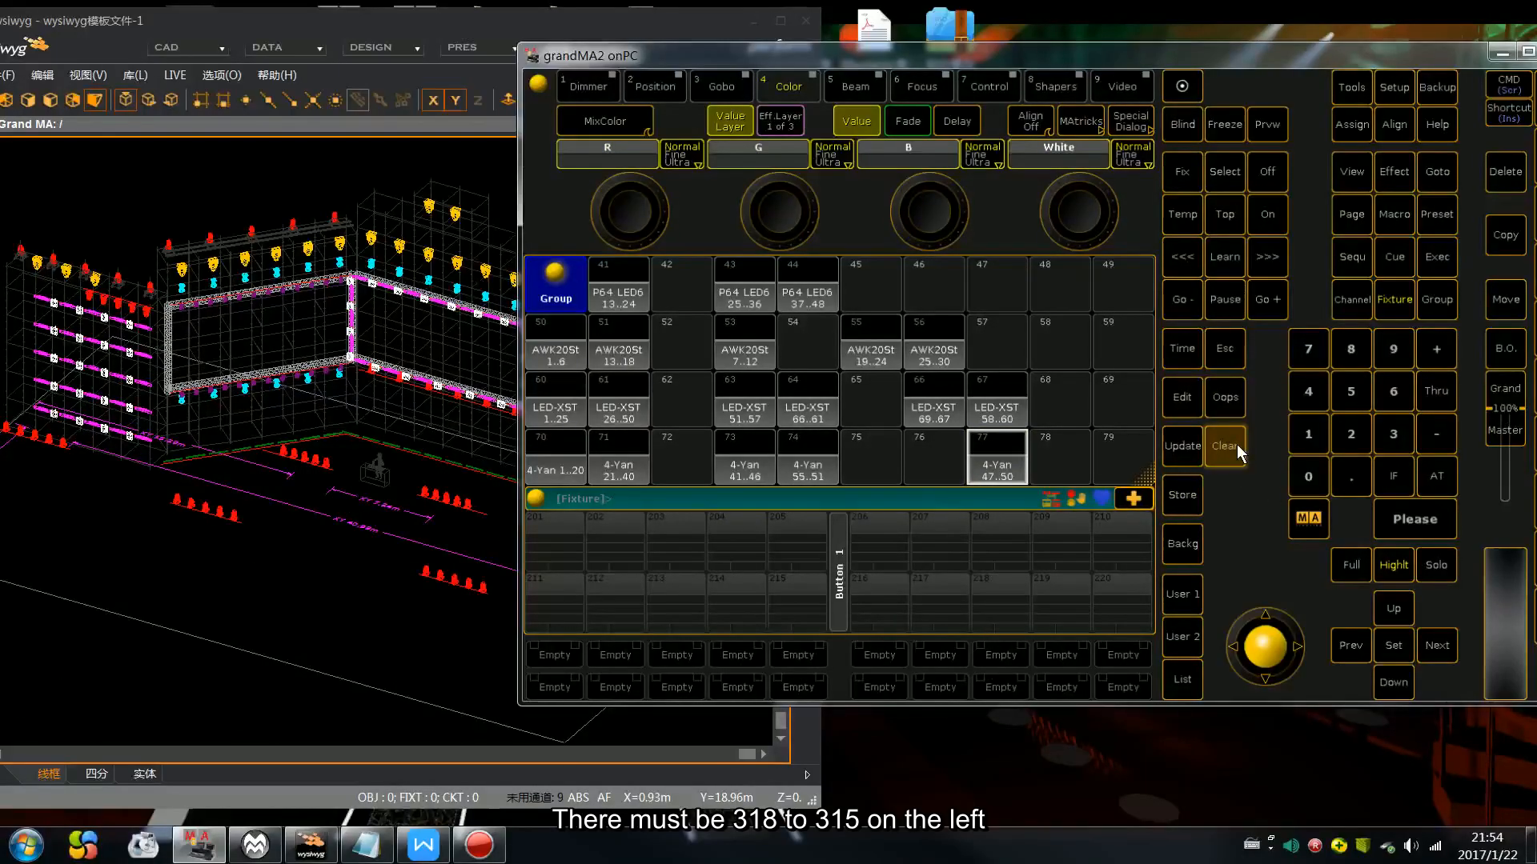
Step: Select fixtures 318 Thru 315 and store them as group 76
click(1396, 435)
click(1313, 432)
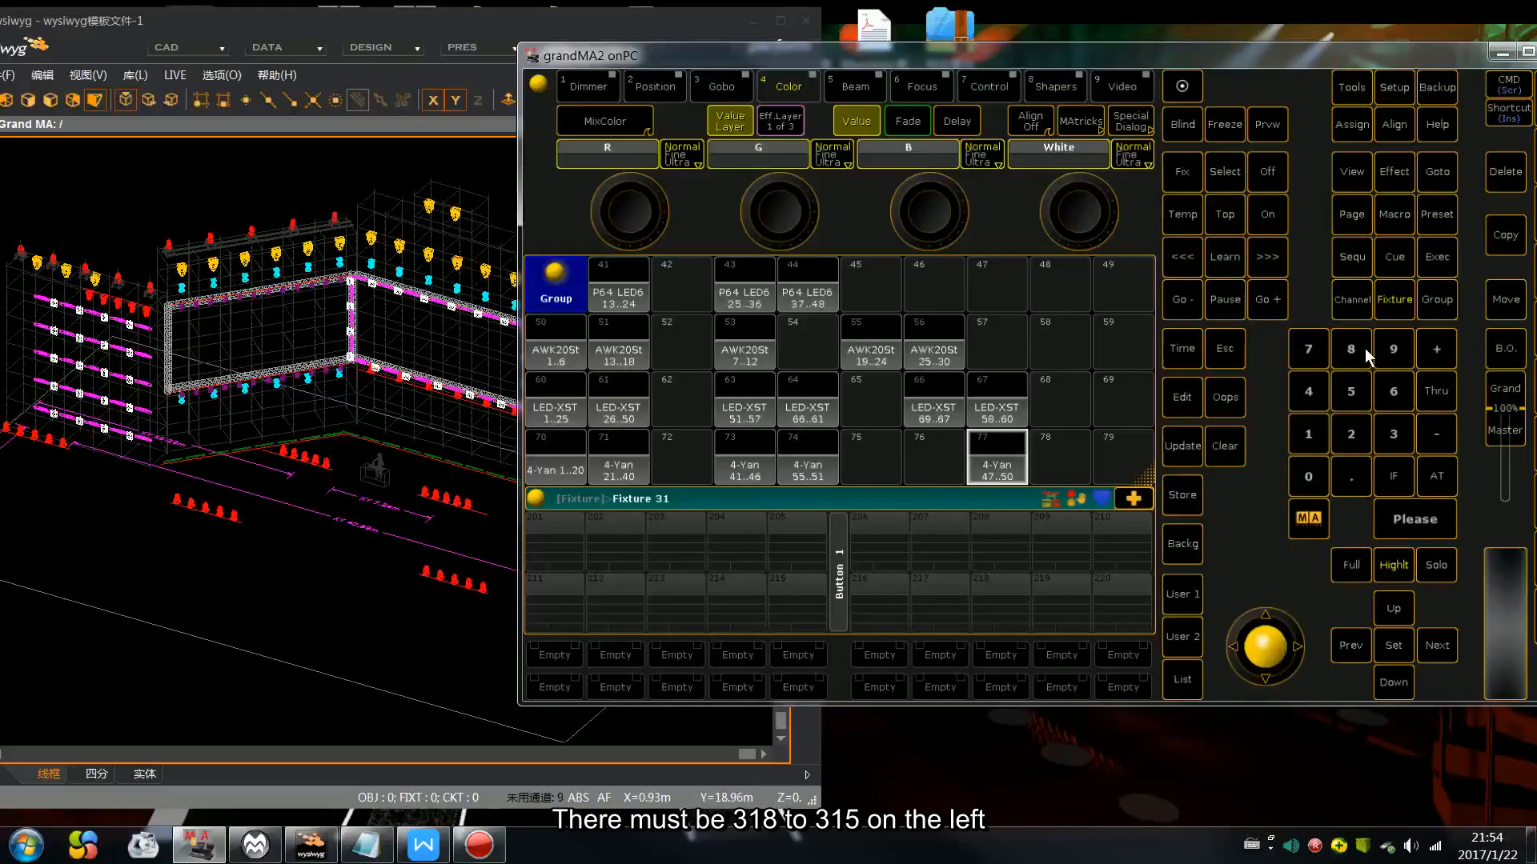
click(1438, 390)
click(1351, 392)
click(1404, 514)
click(1184, 496)
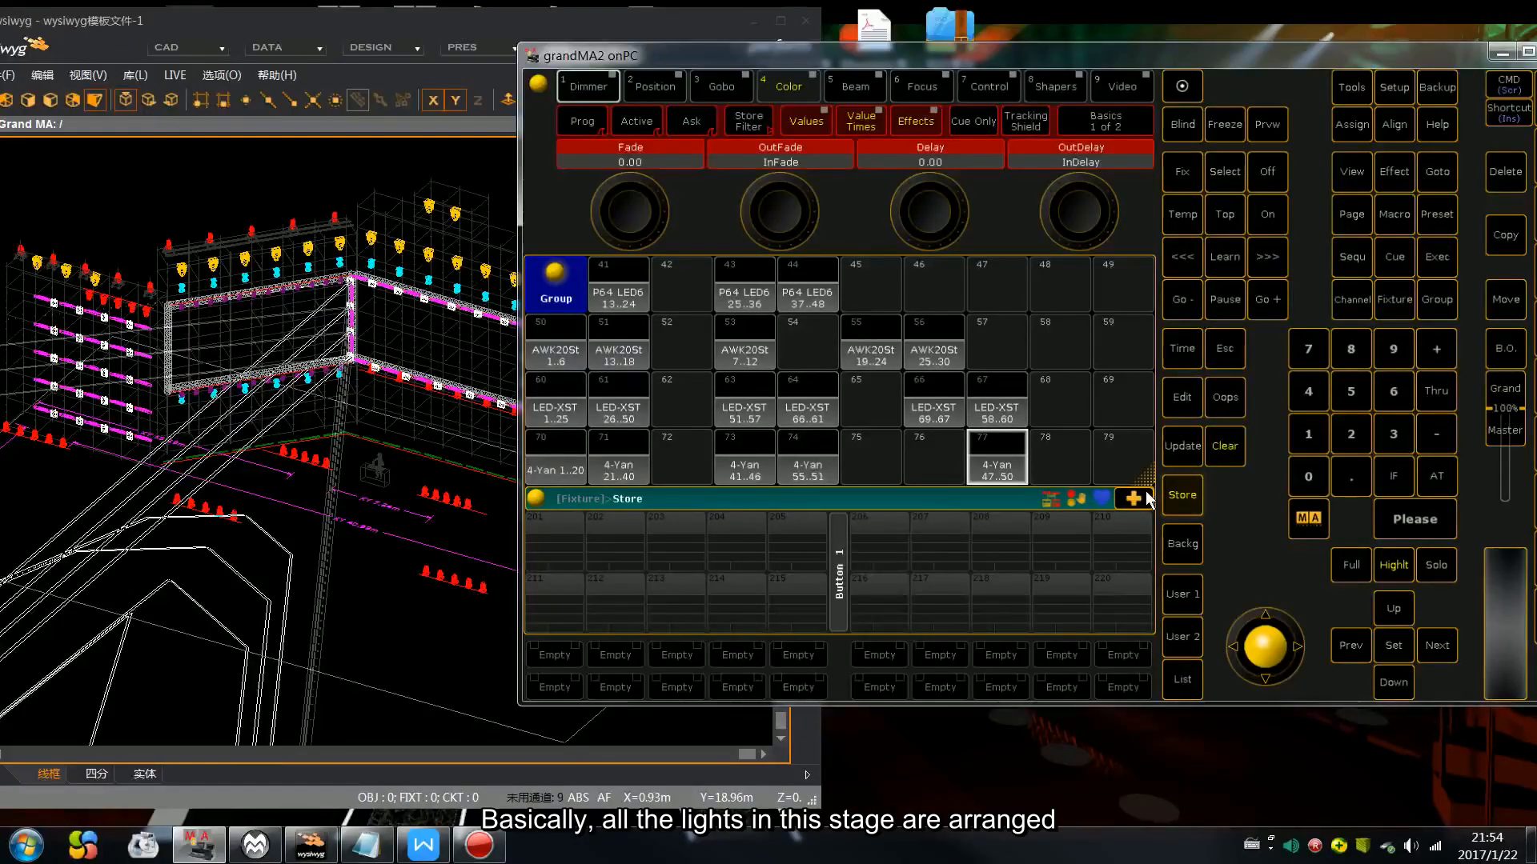
click(933, 455)
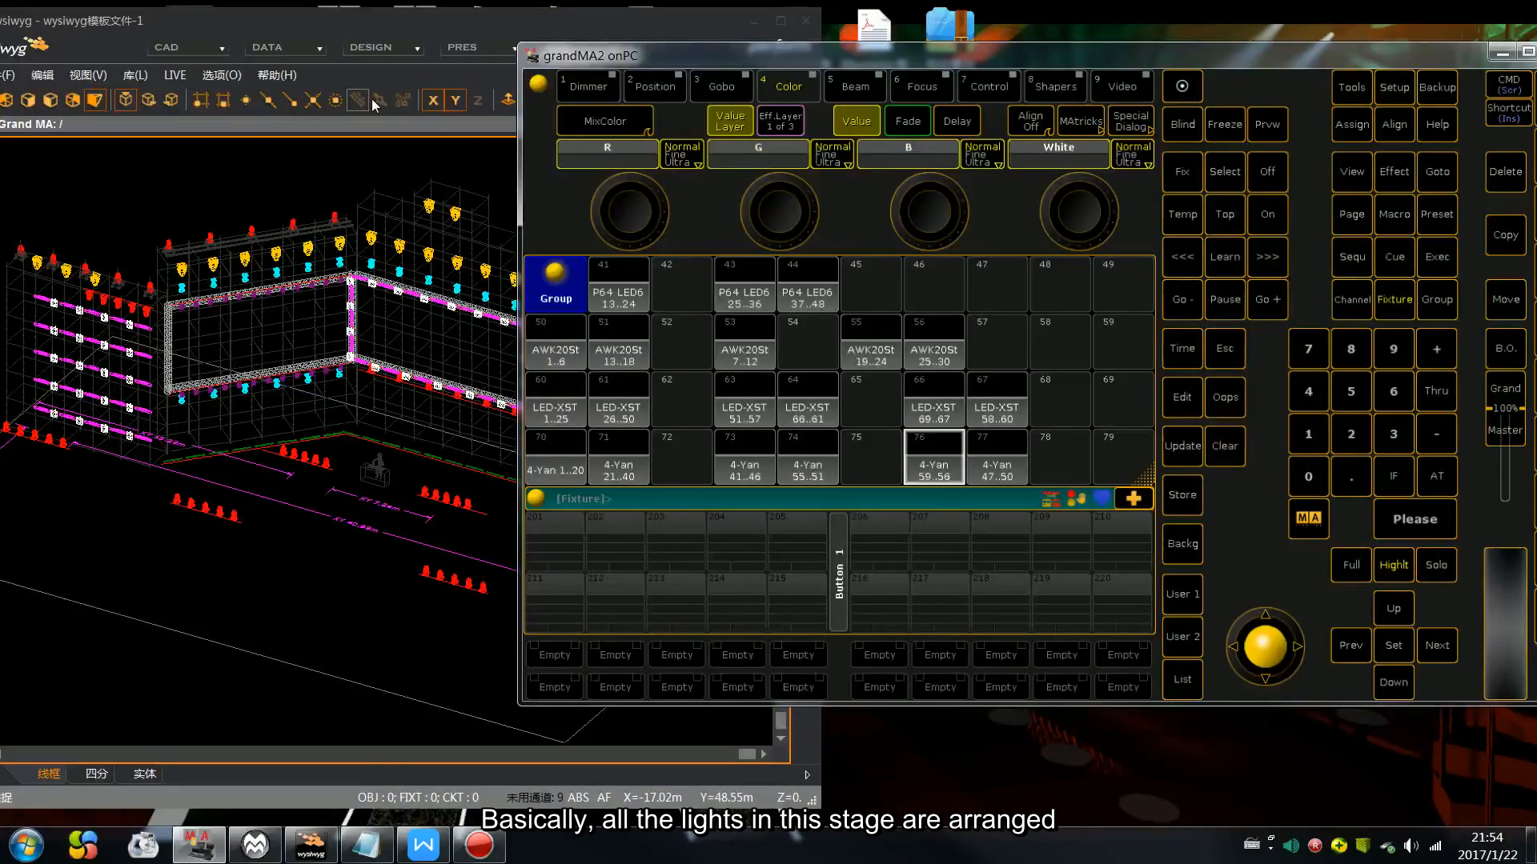
Step: Switch to wysiwyg and show the complete lighting rig in the front wireframe view
click(264, 162)
drag(545, 320, 526, 287)
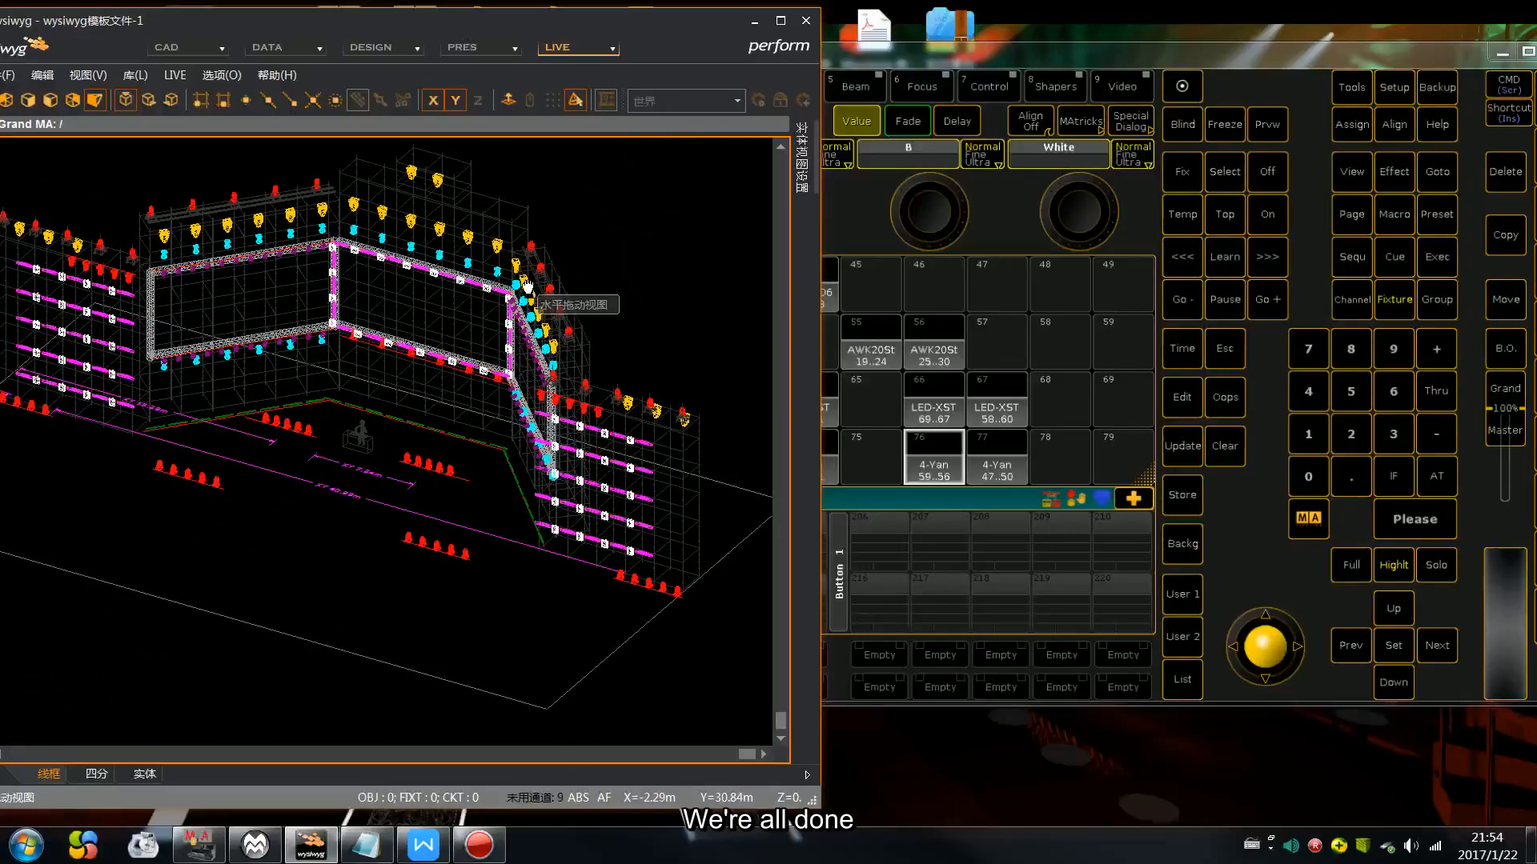
drag(517, 379, 549, 374)
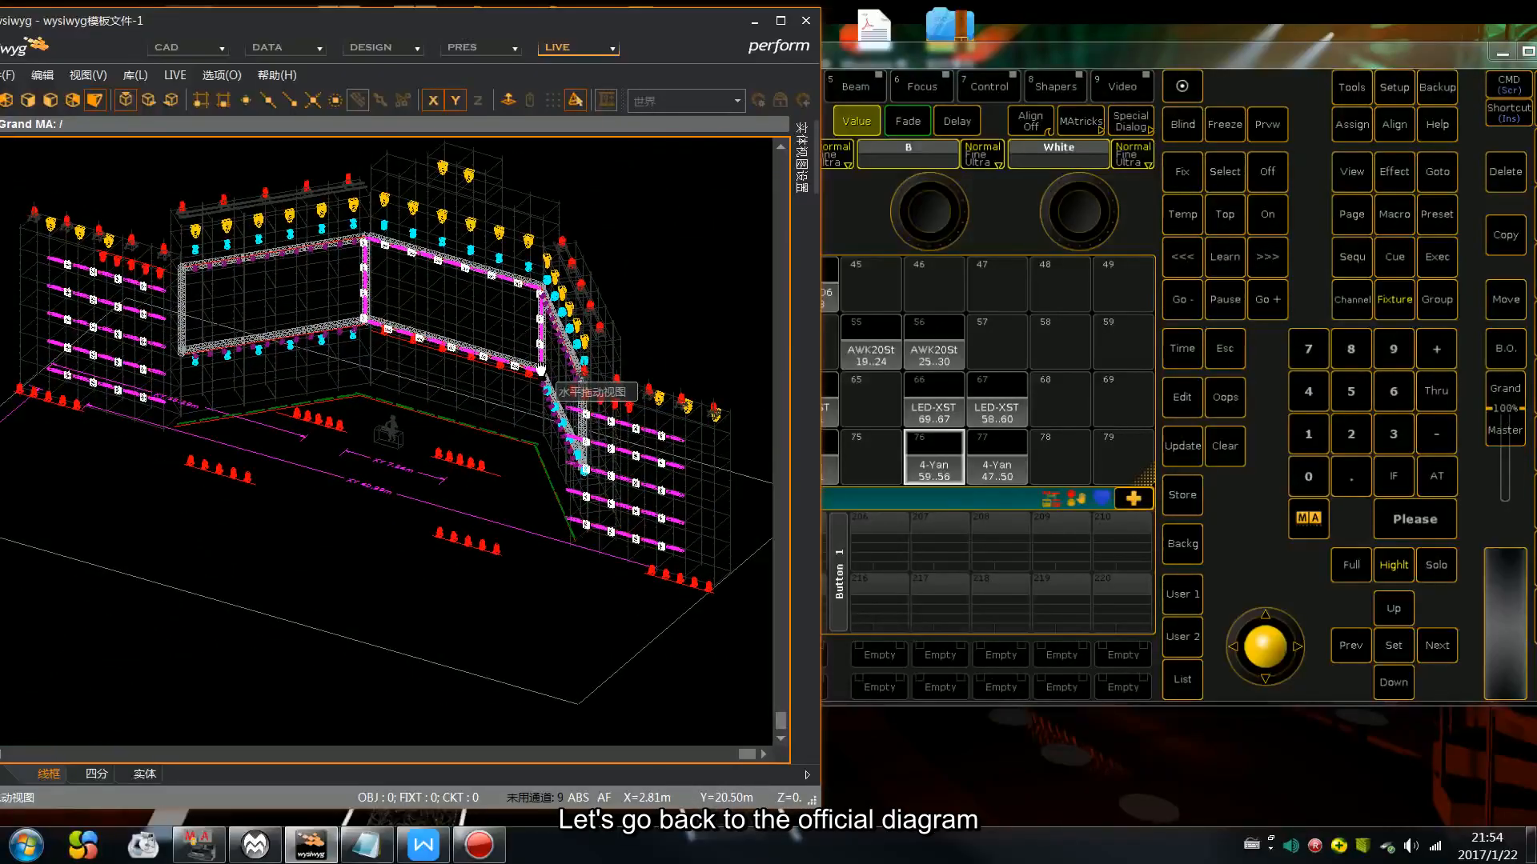
click(49, 99)
drag(465, 275, 438, 473)
scroll(432, 406, up, 5)
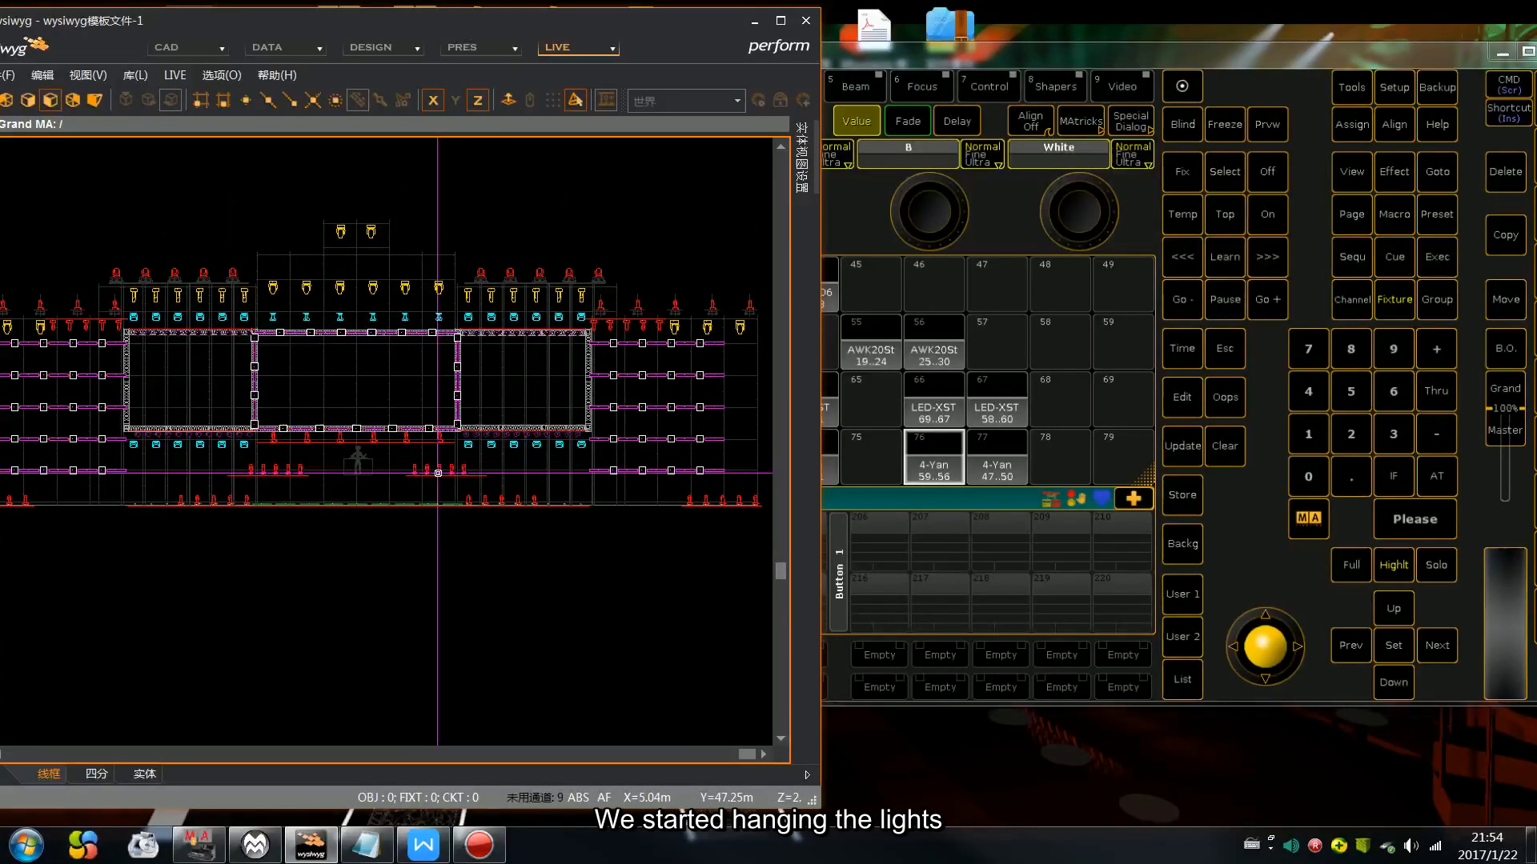
Step: Return to grandMA2 onPC, show the Stage View on Screen 2, and maximize the program window
drag(1002, 56, 837, 61)
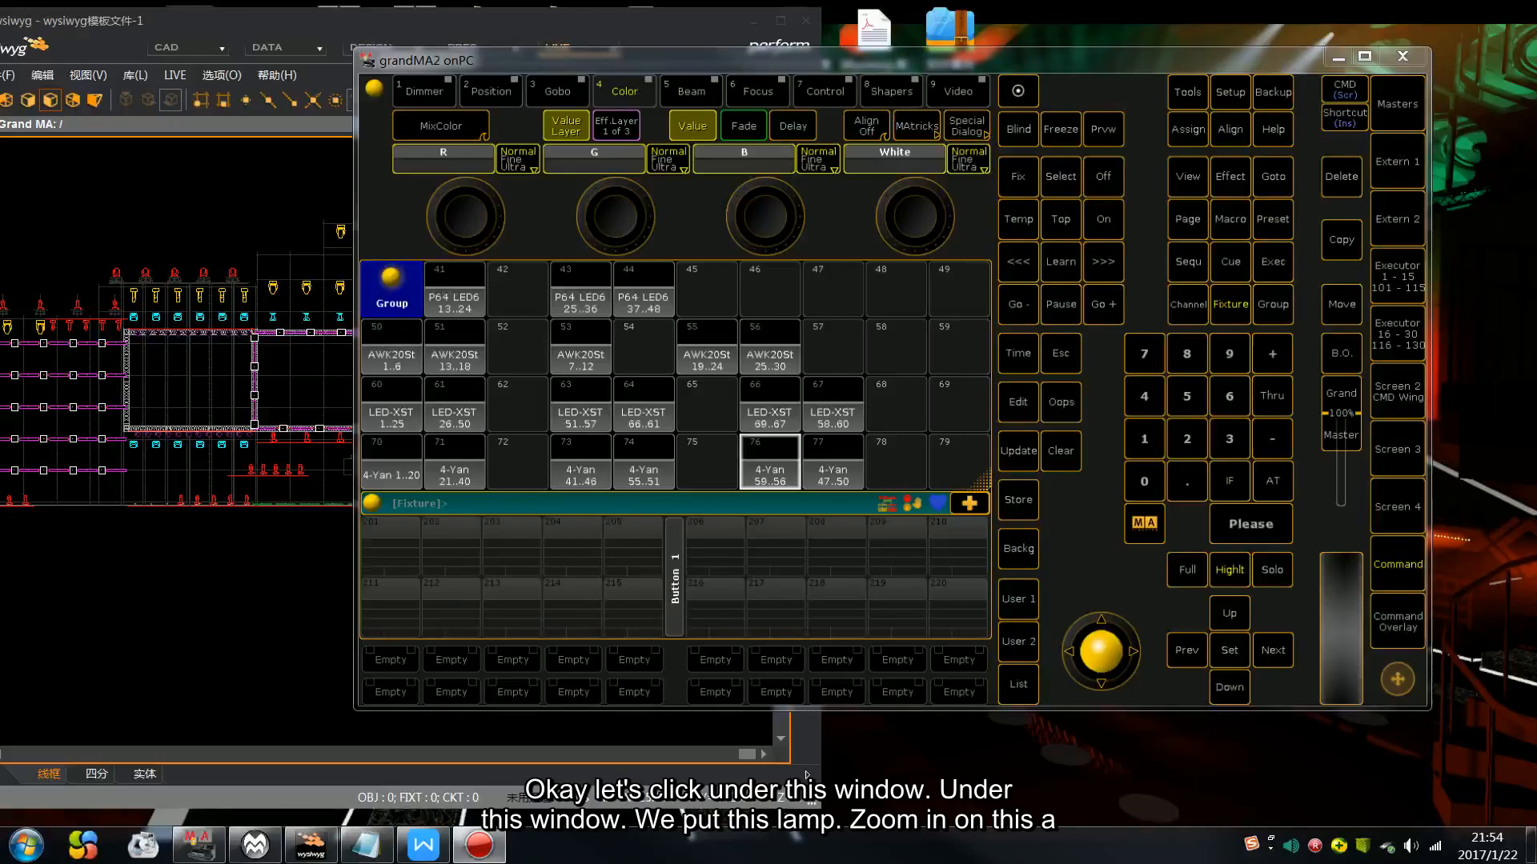
click(1396, 390)
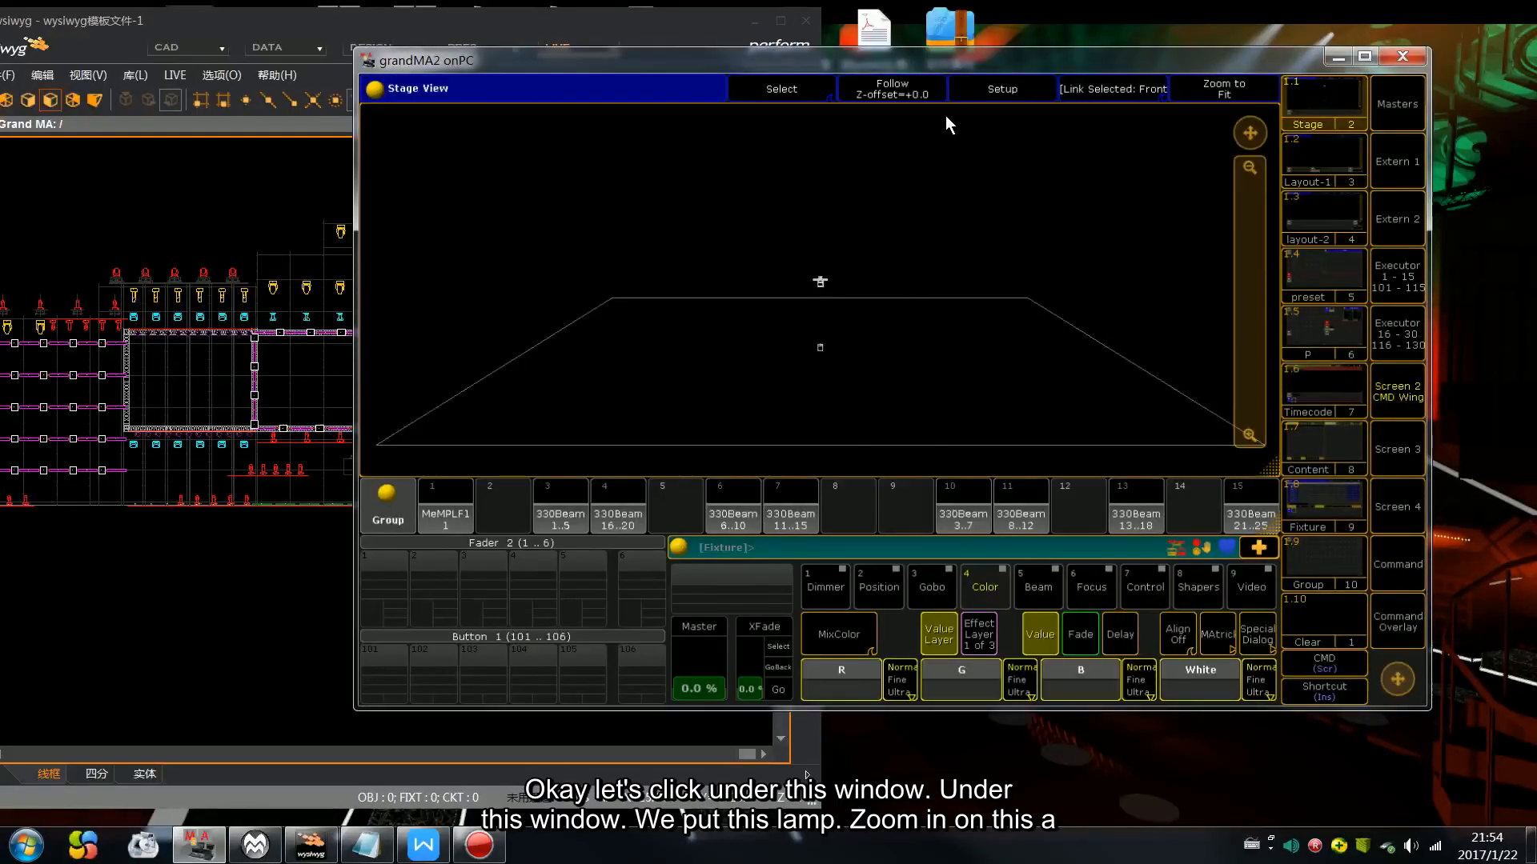
mouse_move(949, 65)
mouse_down()
mouse_move(972, 70)
mouse_move(933, 83)
mouse_up()
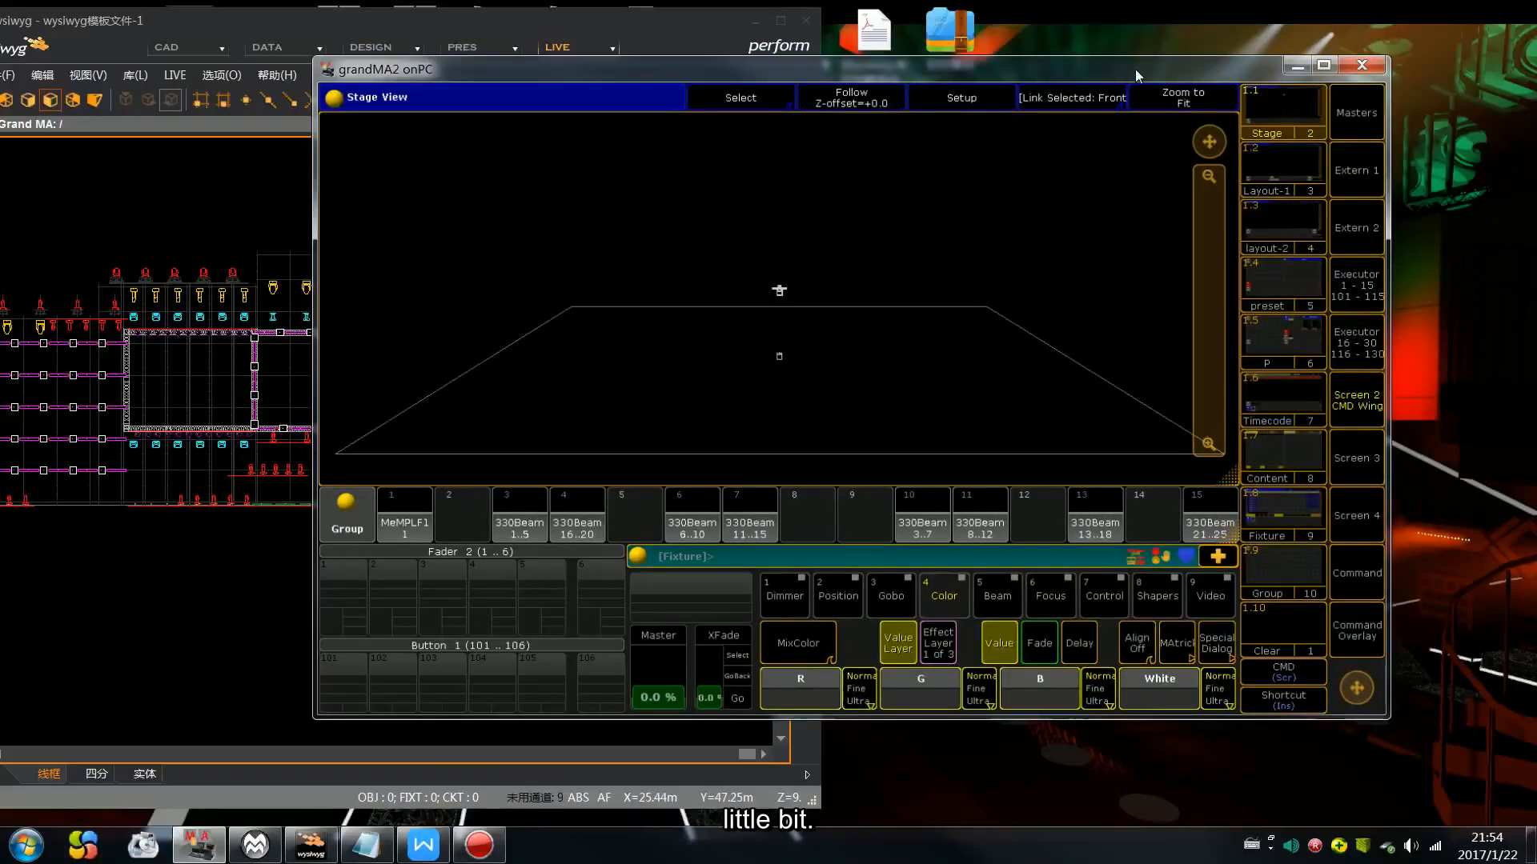
click(1323, 71)
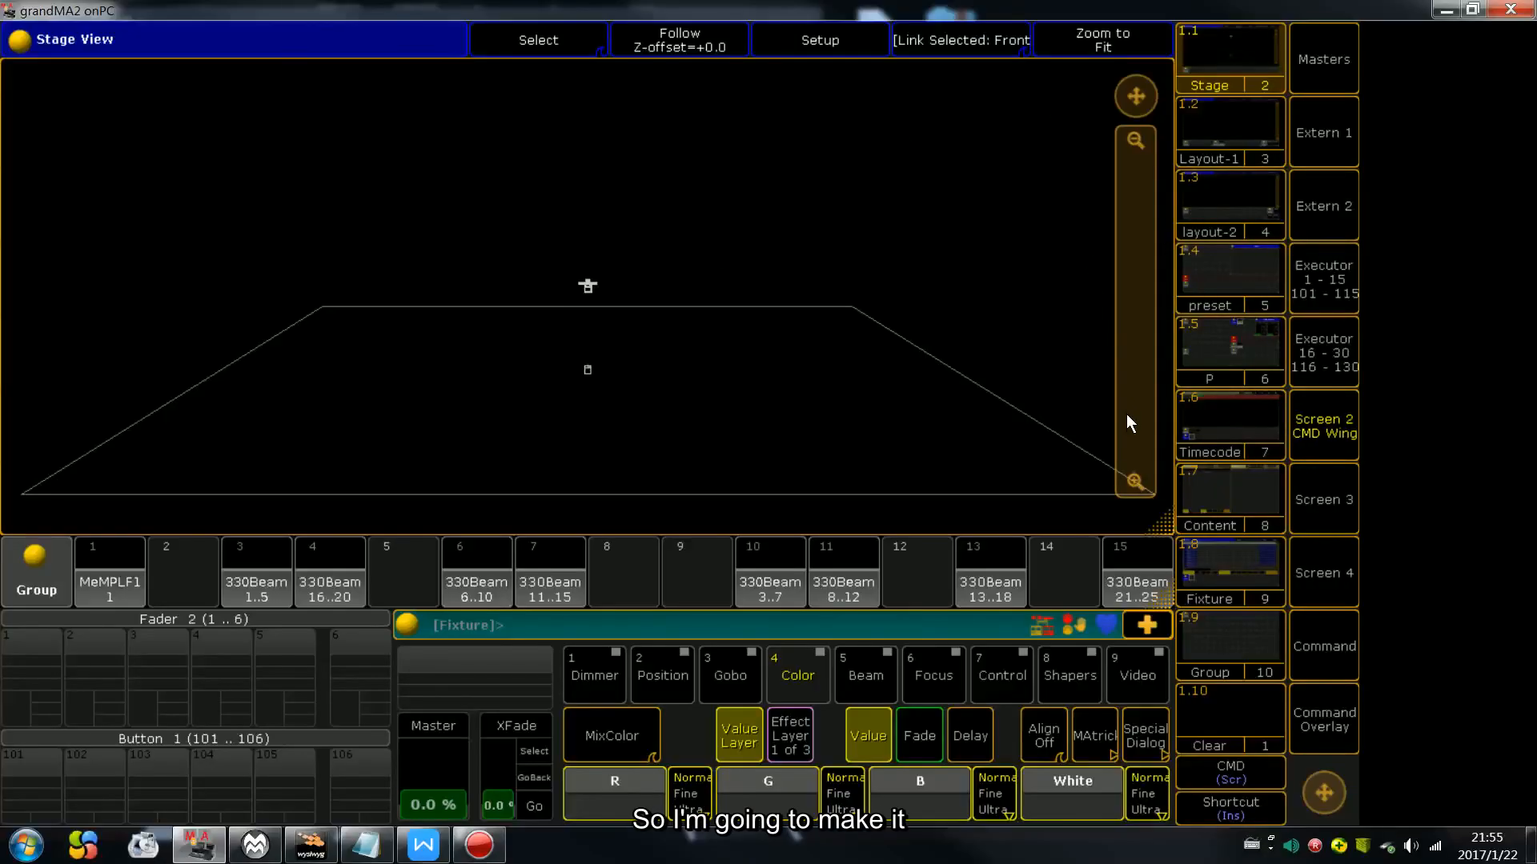
Step: Narrow the Stage View by one column and add a Camera Pool in the freed space
drag(1165, 527, 1102, 530)
click(1106, 122)
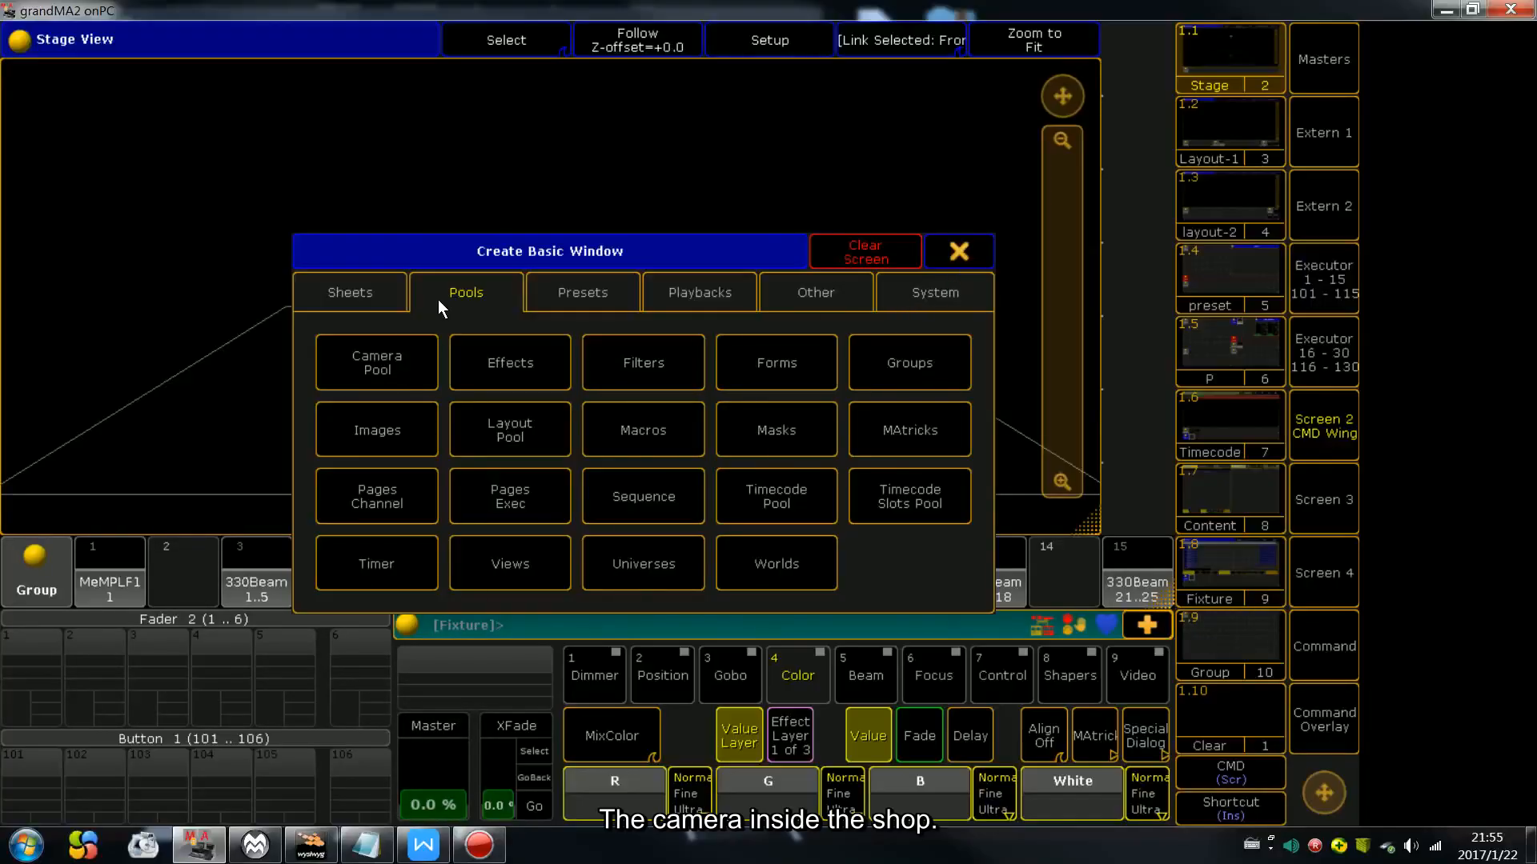
click(400, 361)
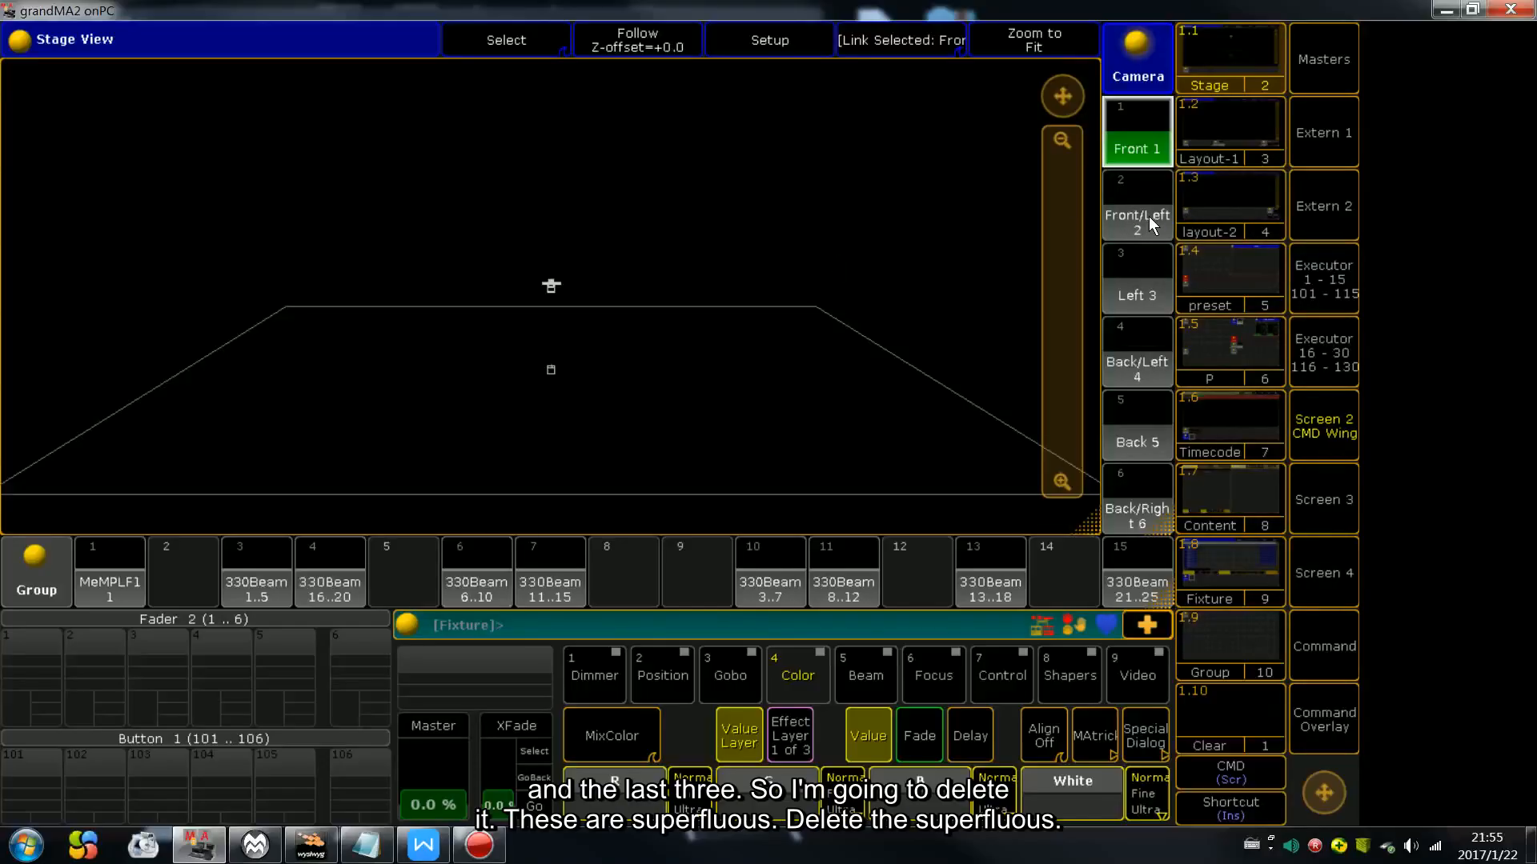
Step: Preview the Front/Left and Left cameras, and delete cameras 2 to 6 from the Camera pool
click(1124, 199)
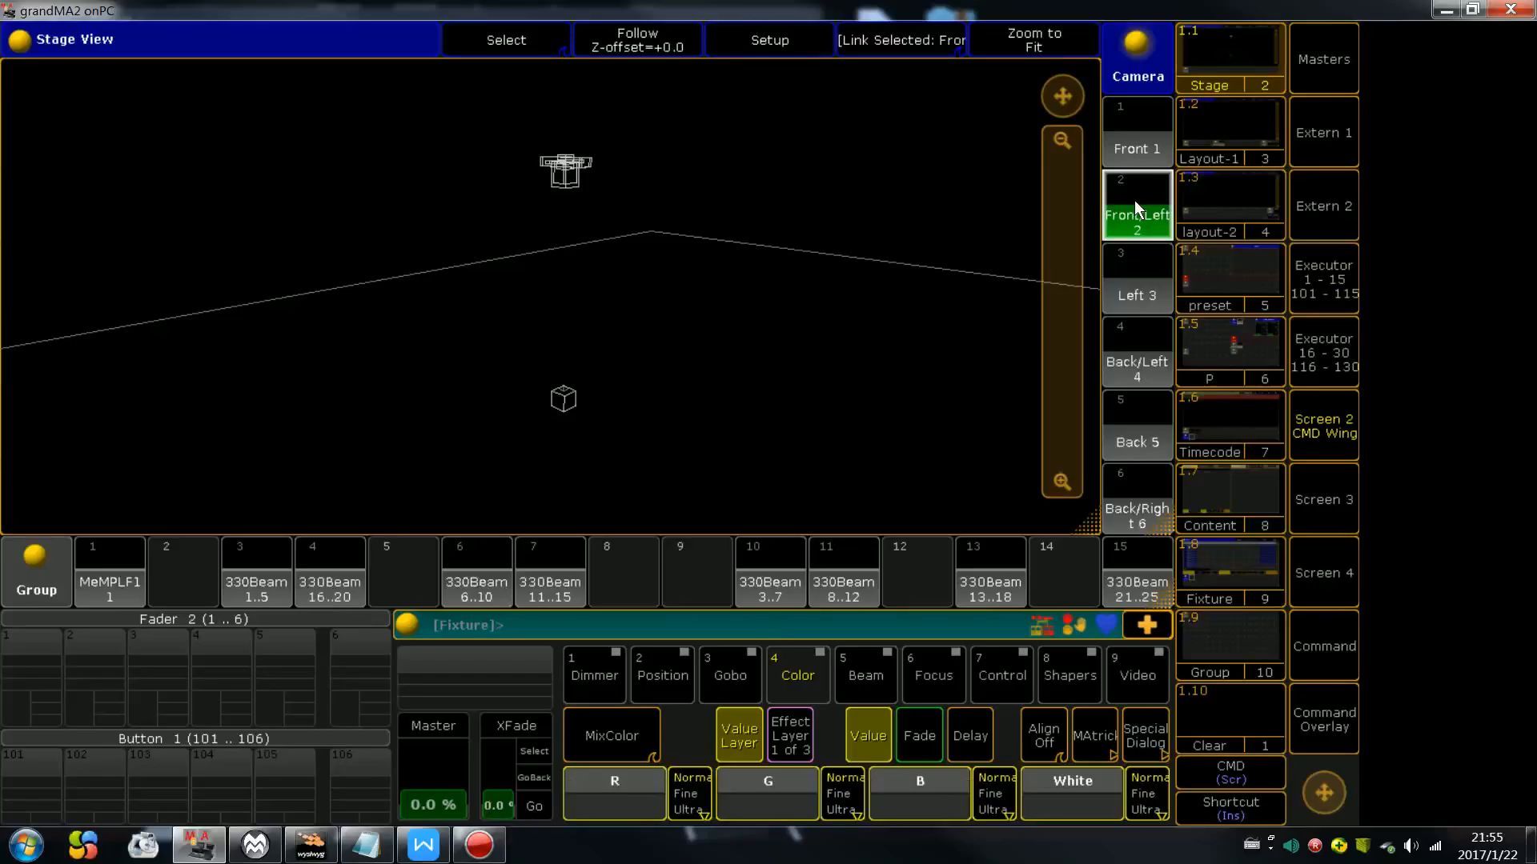
click(1143, 293)
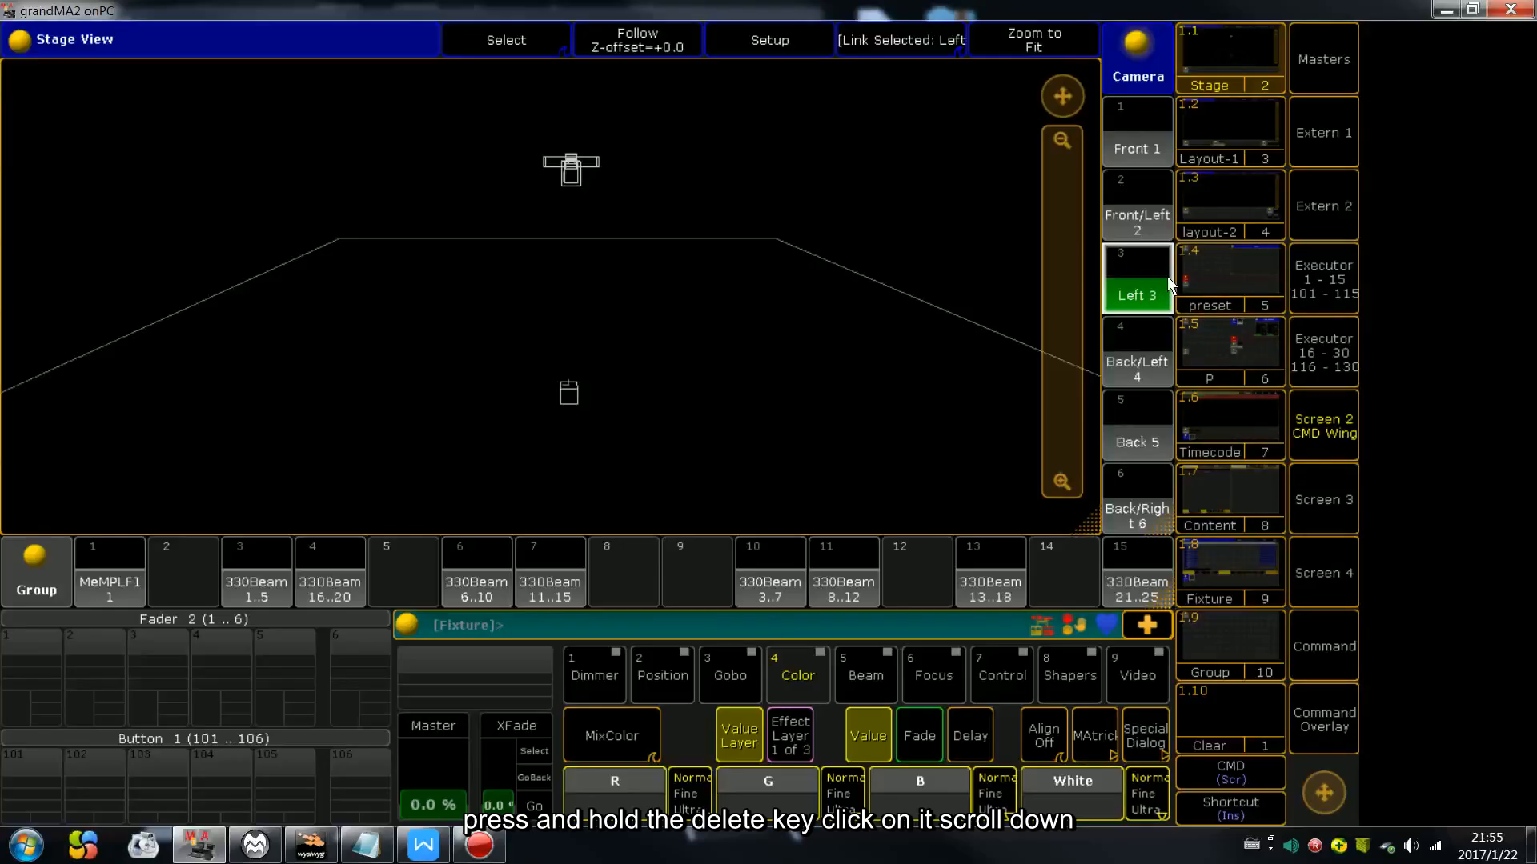
key(Delete)
click(1159, 218)
click(1151, 276)
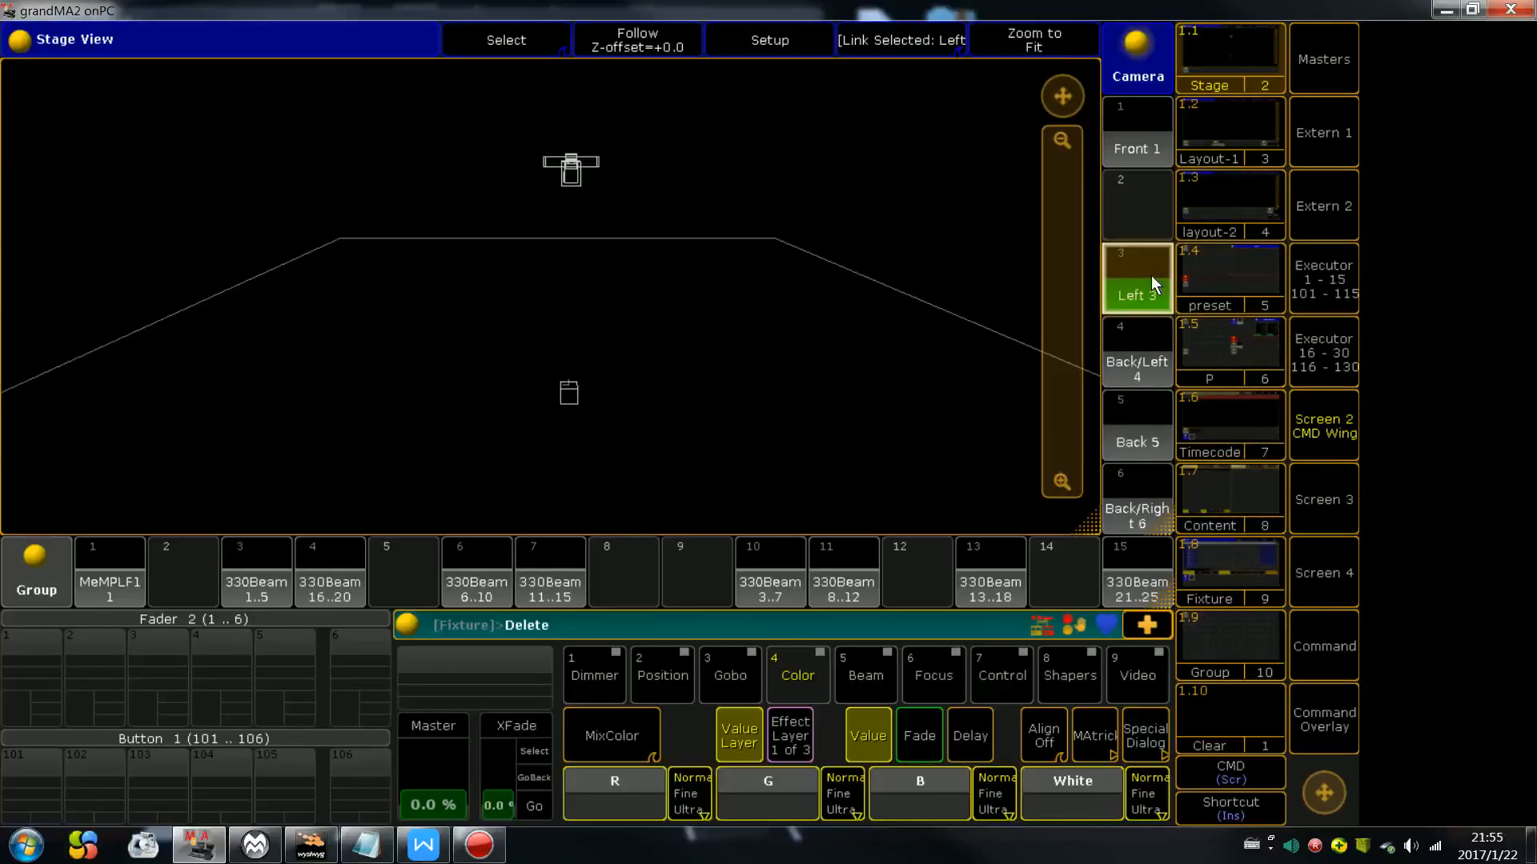
click(1137, 367)
click(1135, 437)
click(1130, 490)
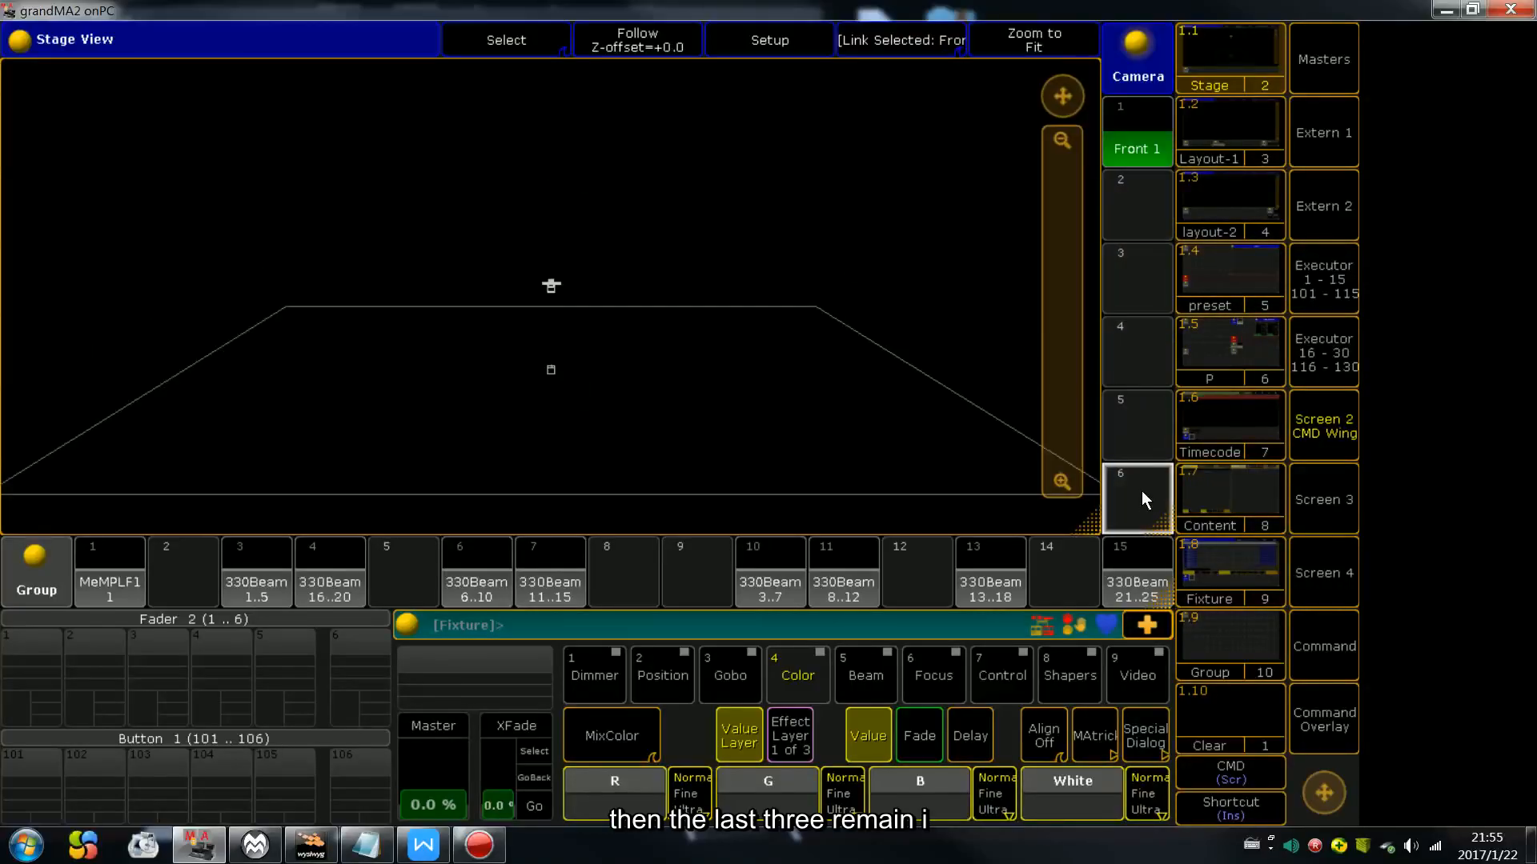
Step: Delete cameras 7 to 9 from the pool, keeping the 2D view cameras 10 to 12
scroll(1141, 487, down, 2)
scroll(1141, 488, down, 2)
key(Delete)
click(1144, 281)
click(1142, 352)
click(1140, 426)
scroll(1140, 426, down, 3)
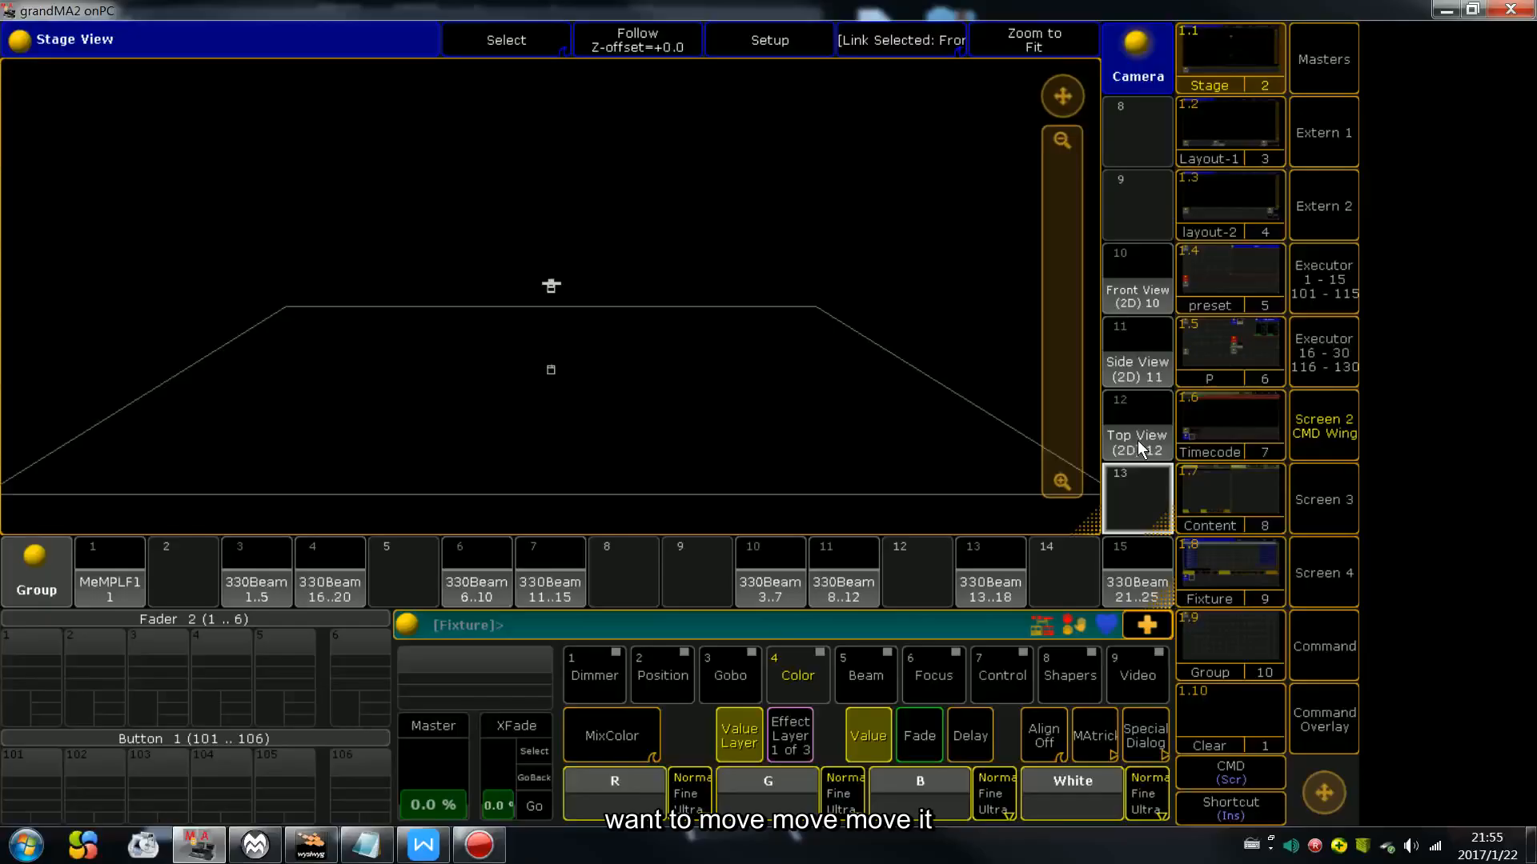
Step: Move cameras 12 + 11 + 10 to the pool positions starting at camera 2
click(1346, 631)
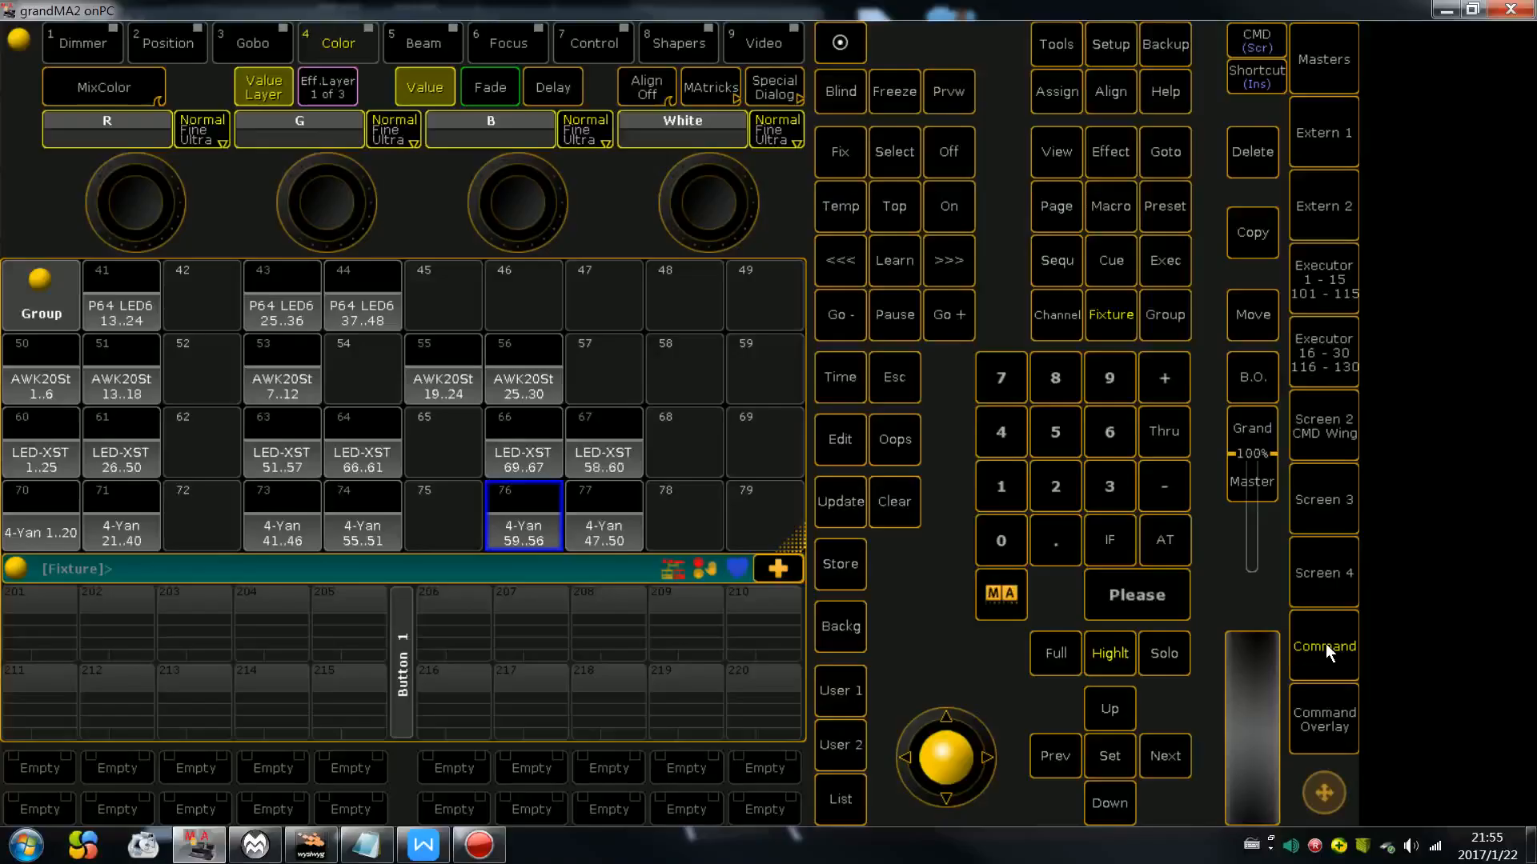
click(1332, 424)
key(m)
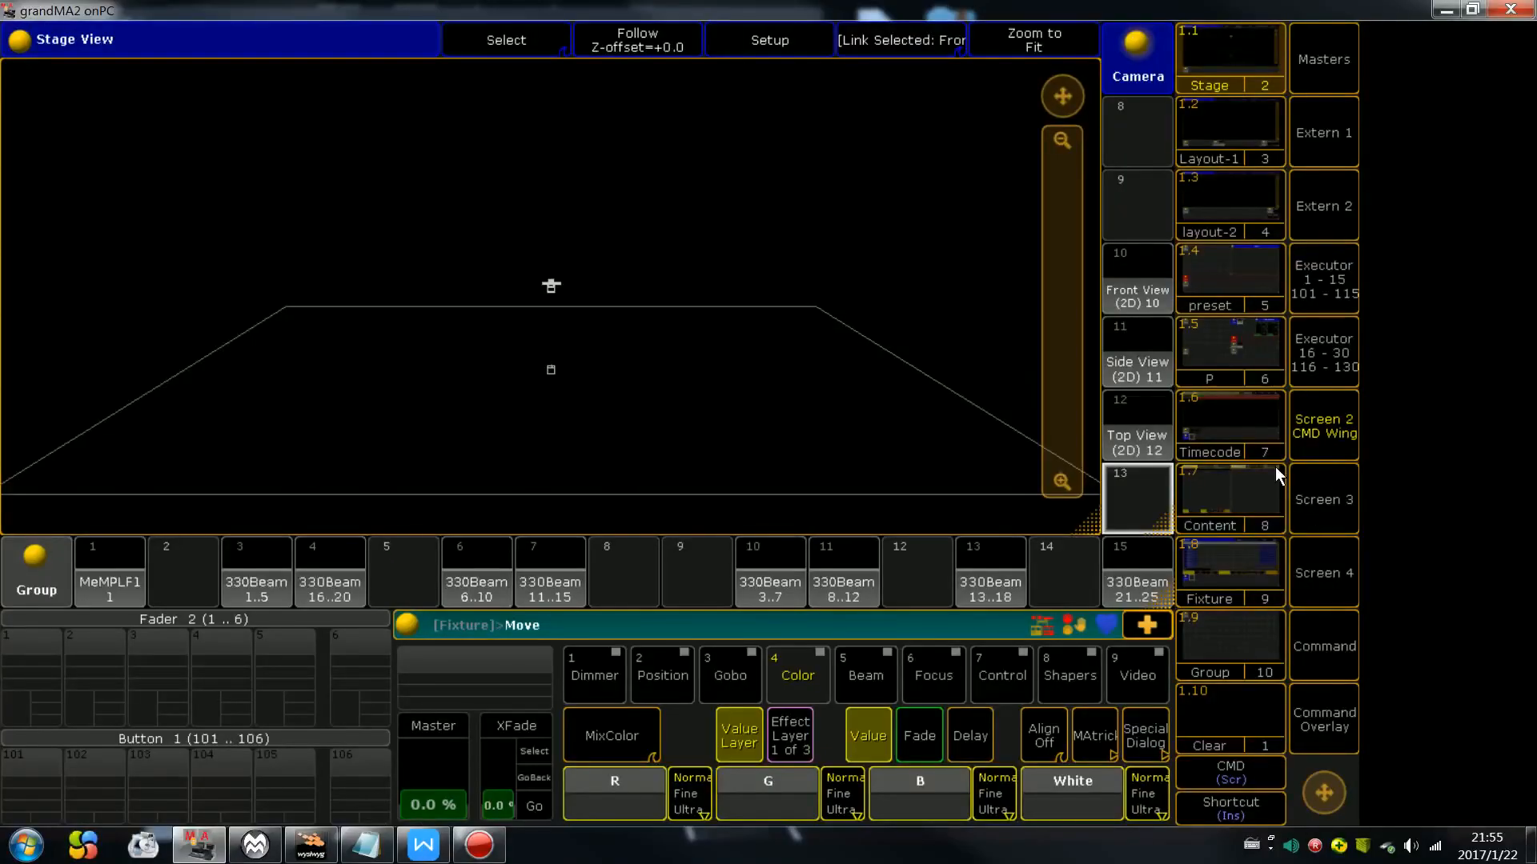
click(1128, 436)
click(1129, 352)
click(1132, 270)
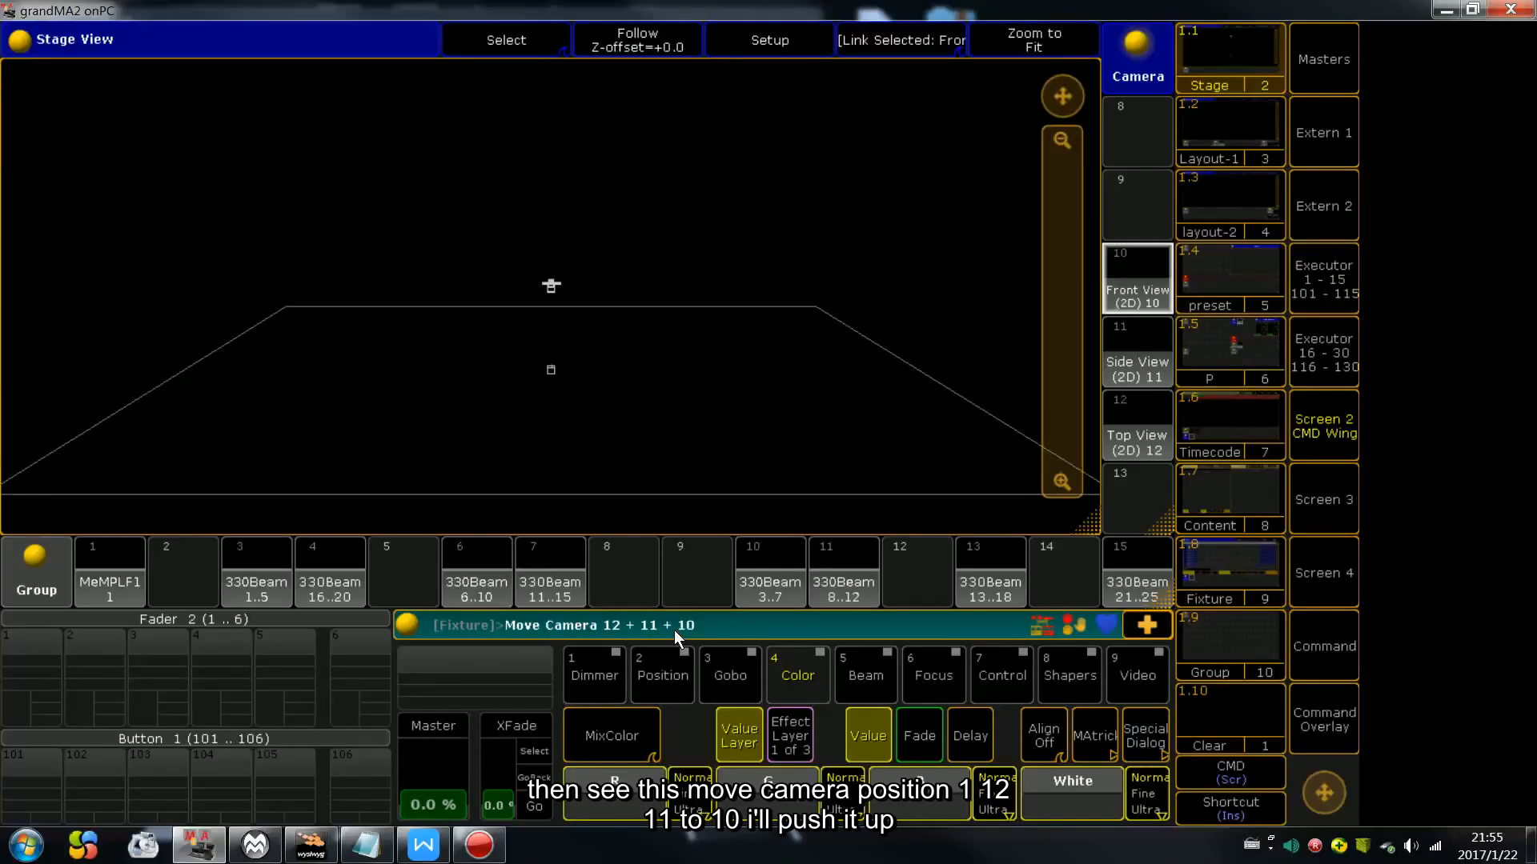
scroll(1162, 244, up, 3)
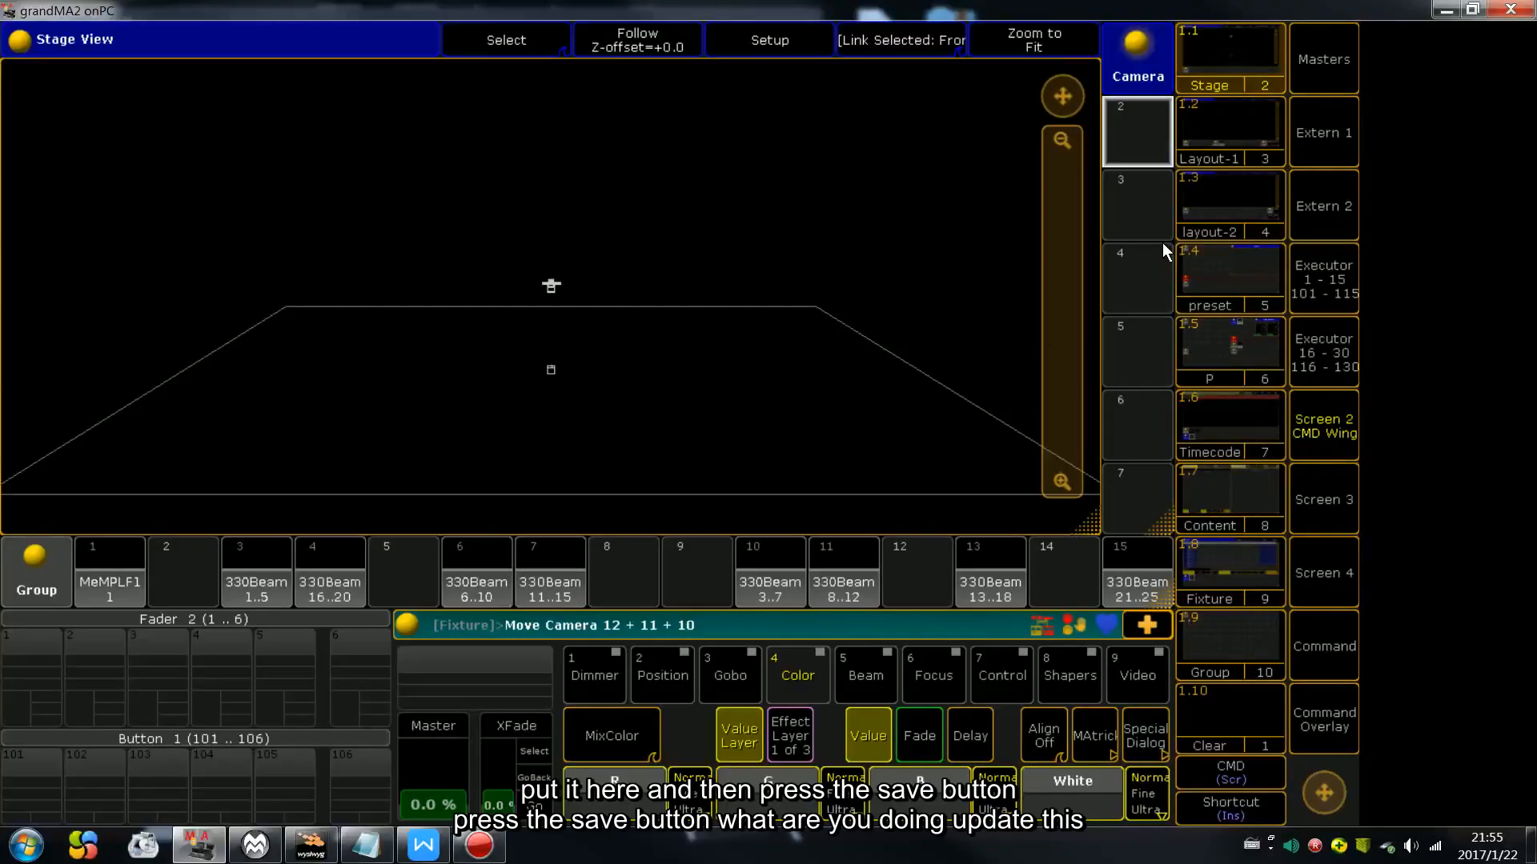
click(1136, 224)
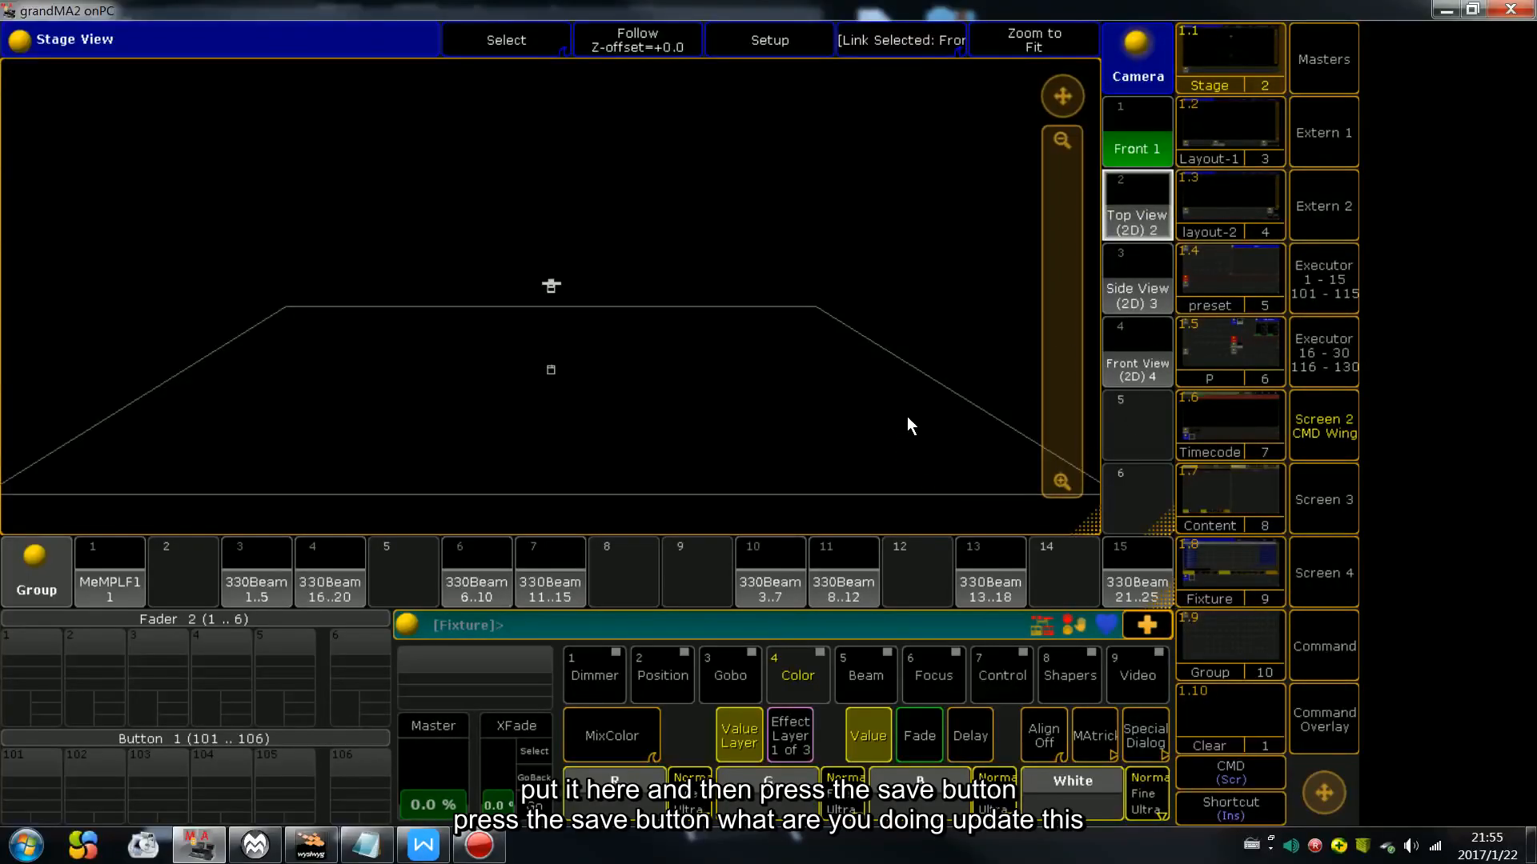
Step: Store the Screen 2 layout with the Camera pool over the existing Stage view, ViewButton 1.1, and close the Command Overlay
click(1340, 664)
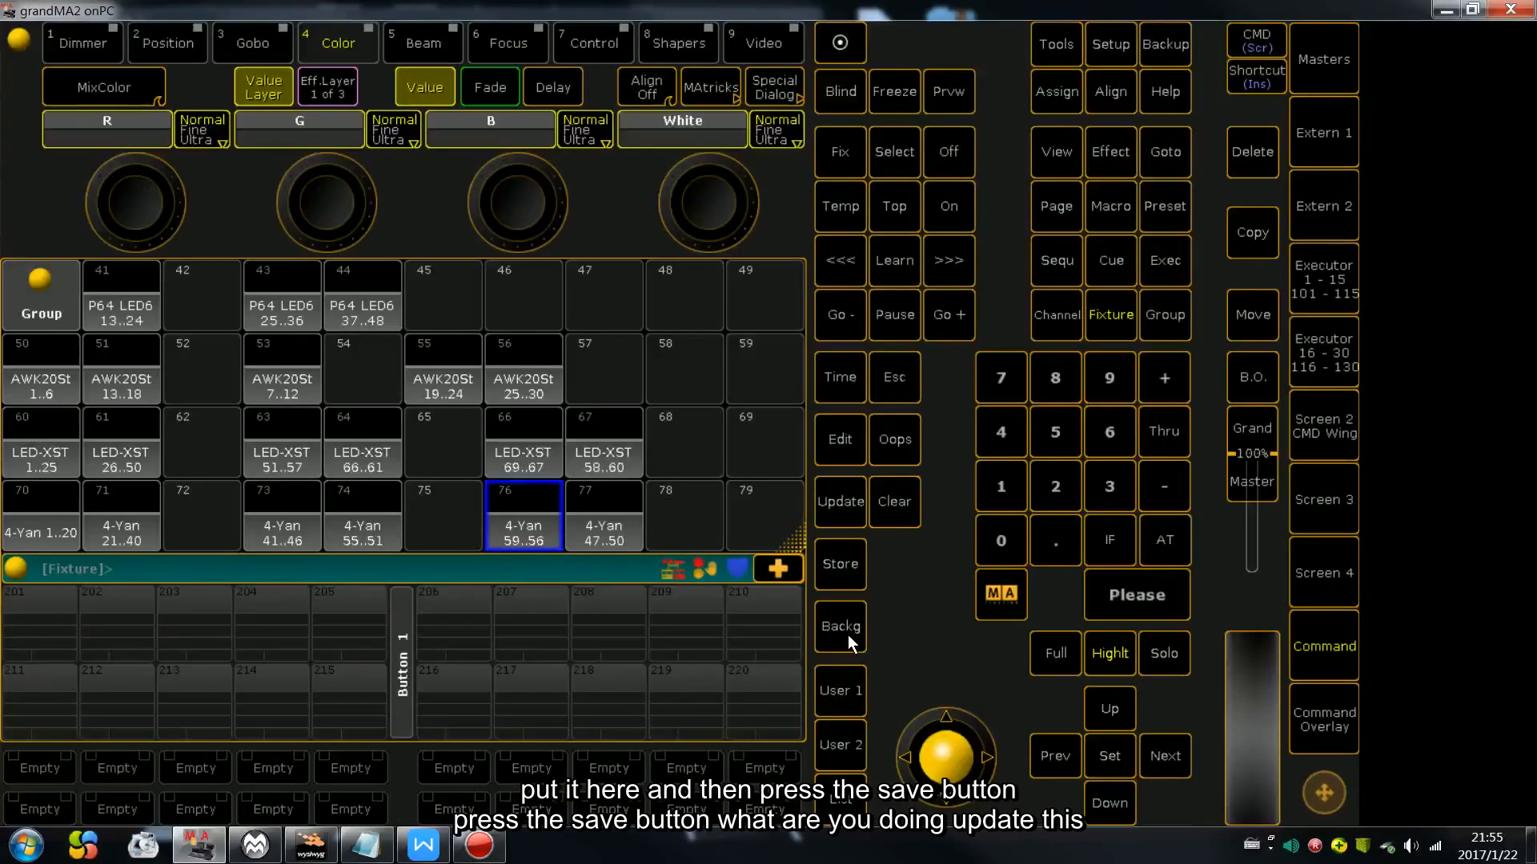
click(1325, 438)
click(1328, 725)
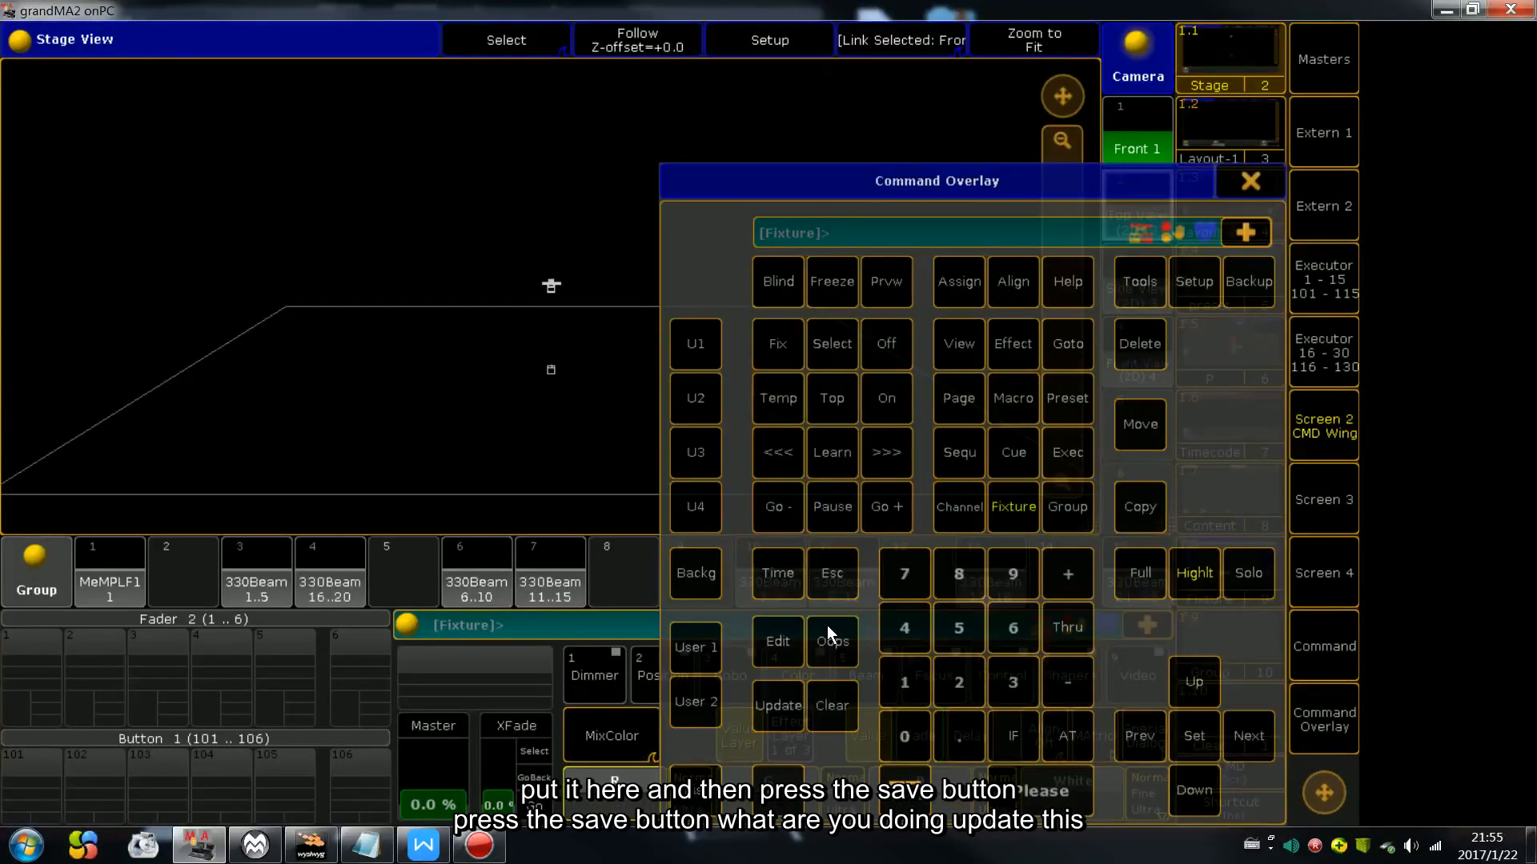
click(779, 788)
click(1258, 48)
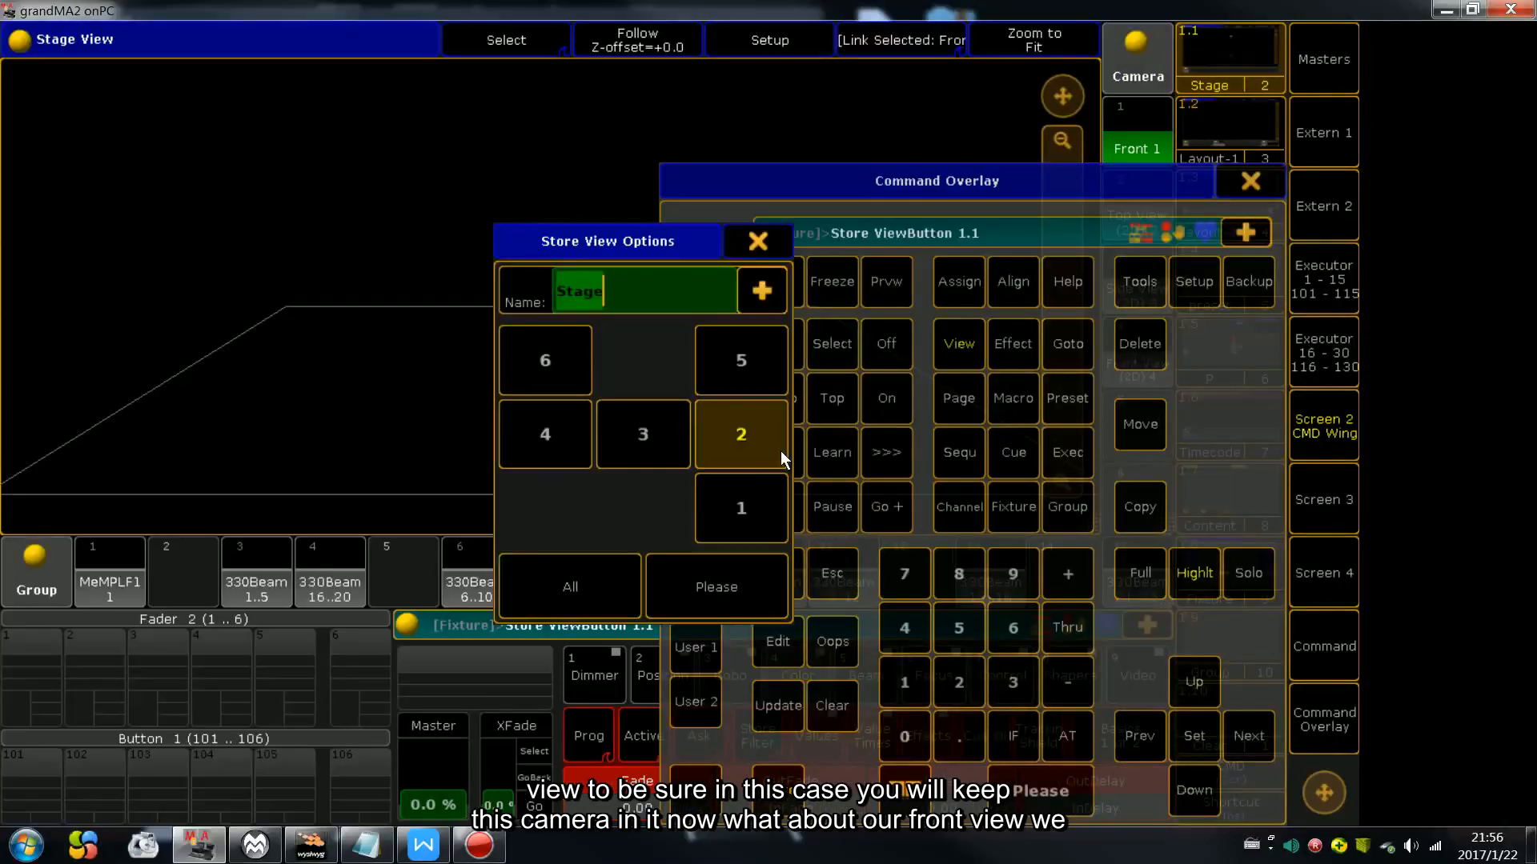
click(776, 448)
click(1250, 182)
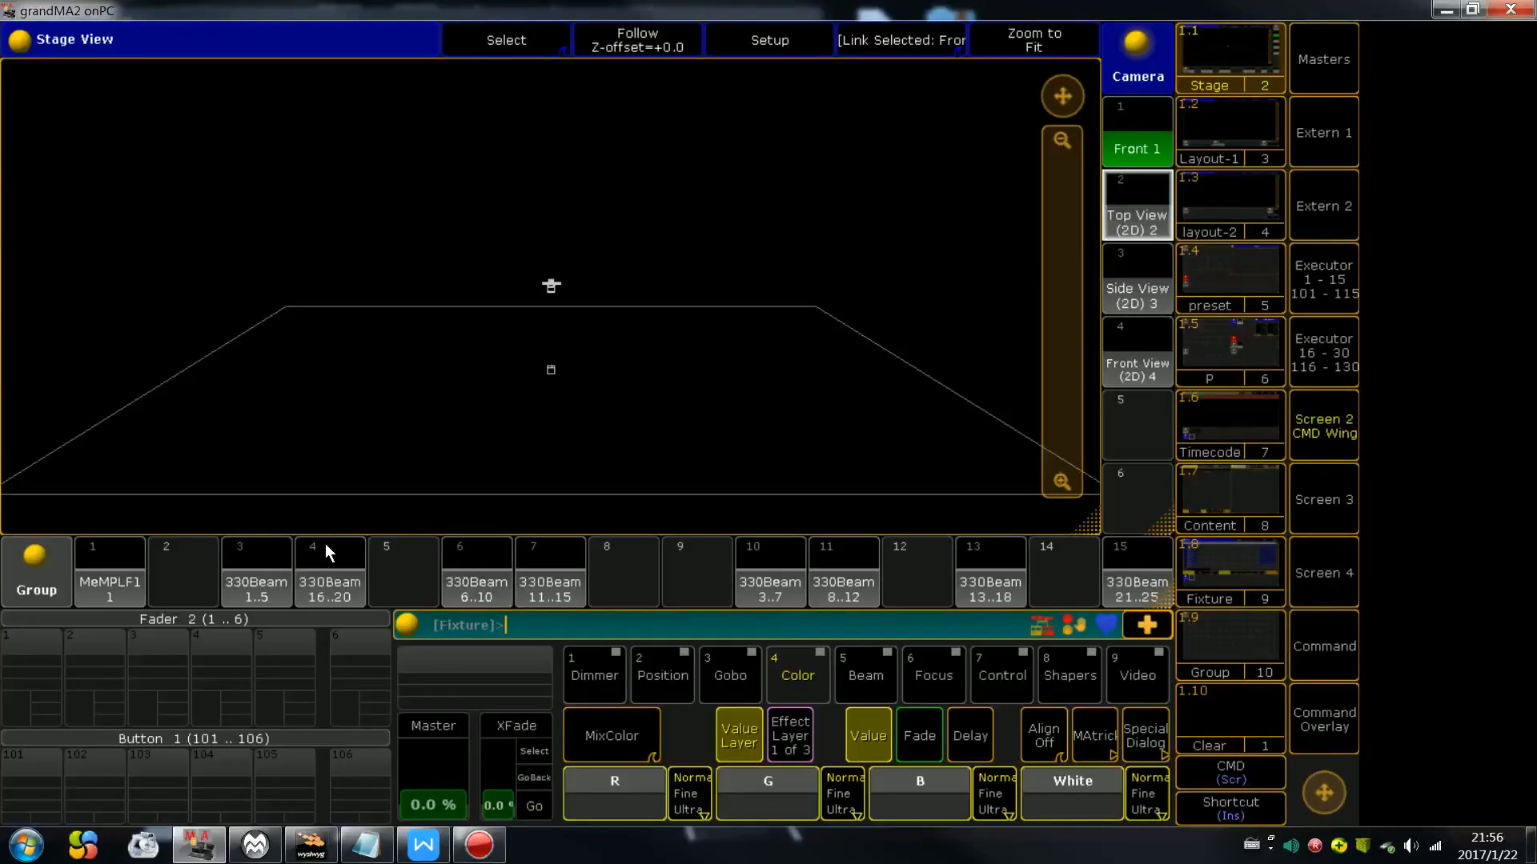
Step: Select the 330Beam 1..5 group and turn on Setup mode in the Stage View
click(273, 575)
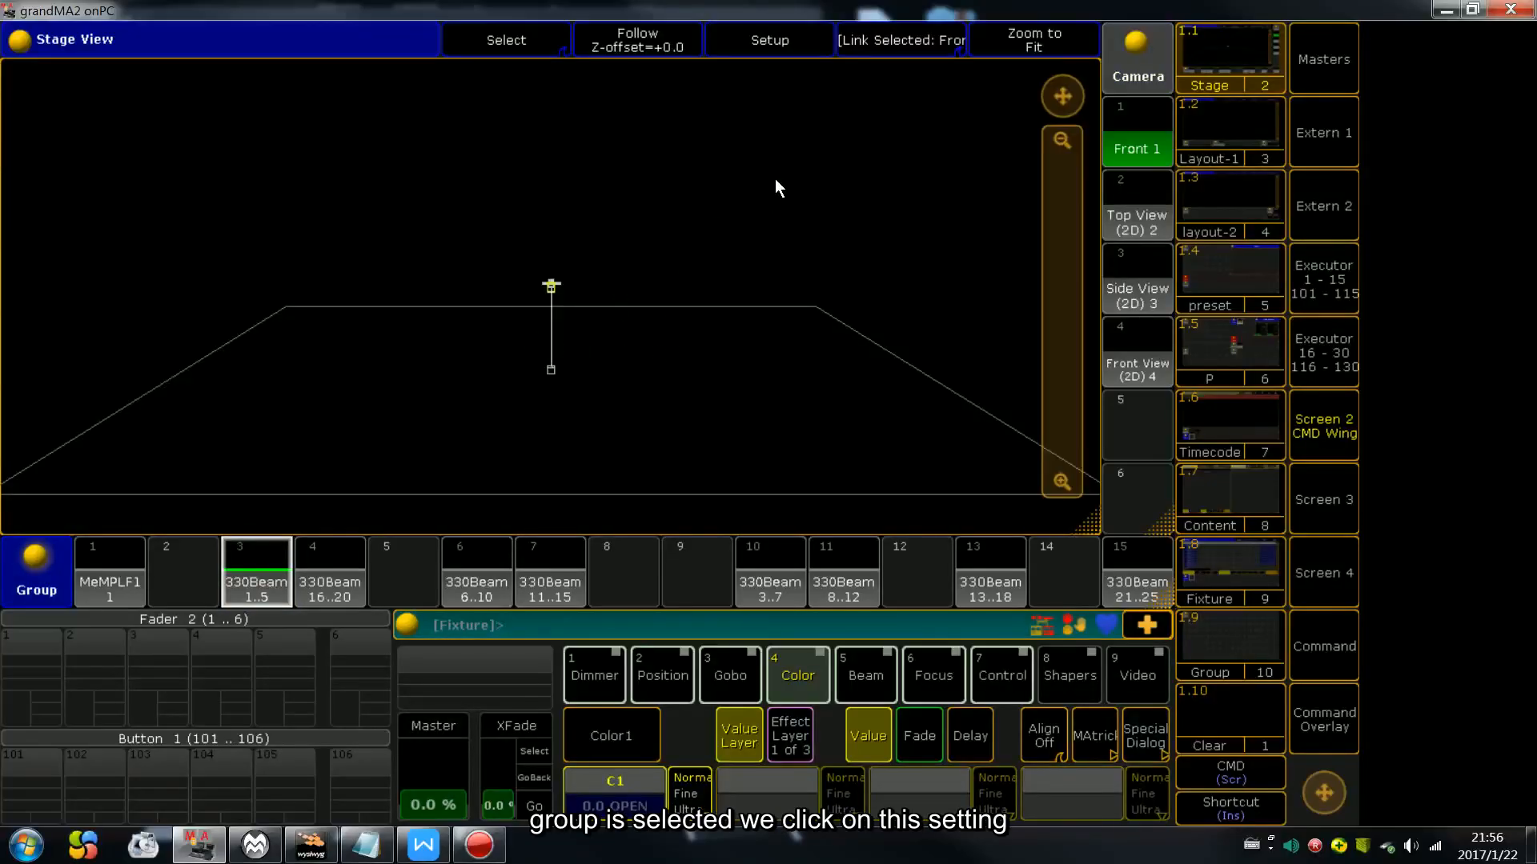
click(788, 36)
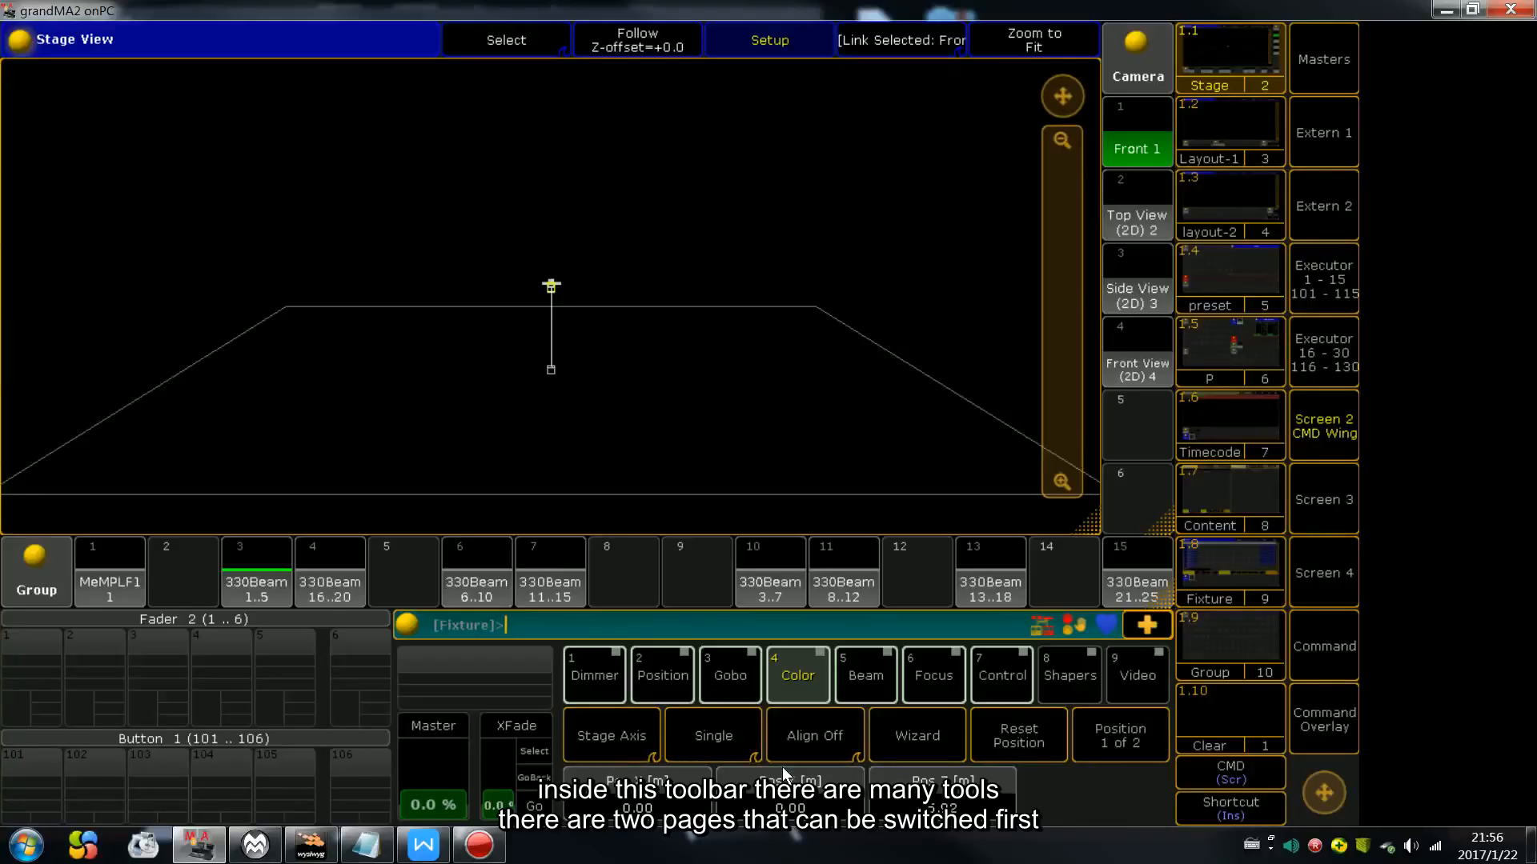
Step: Look through the setup position pages, axis modes and Arrangement Wizard, and compare the stage with the wysiwyg rig drawing
click(1108, 735)
click(1125, 741)
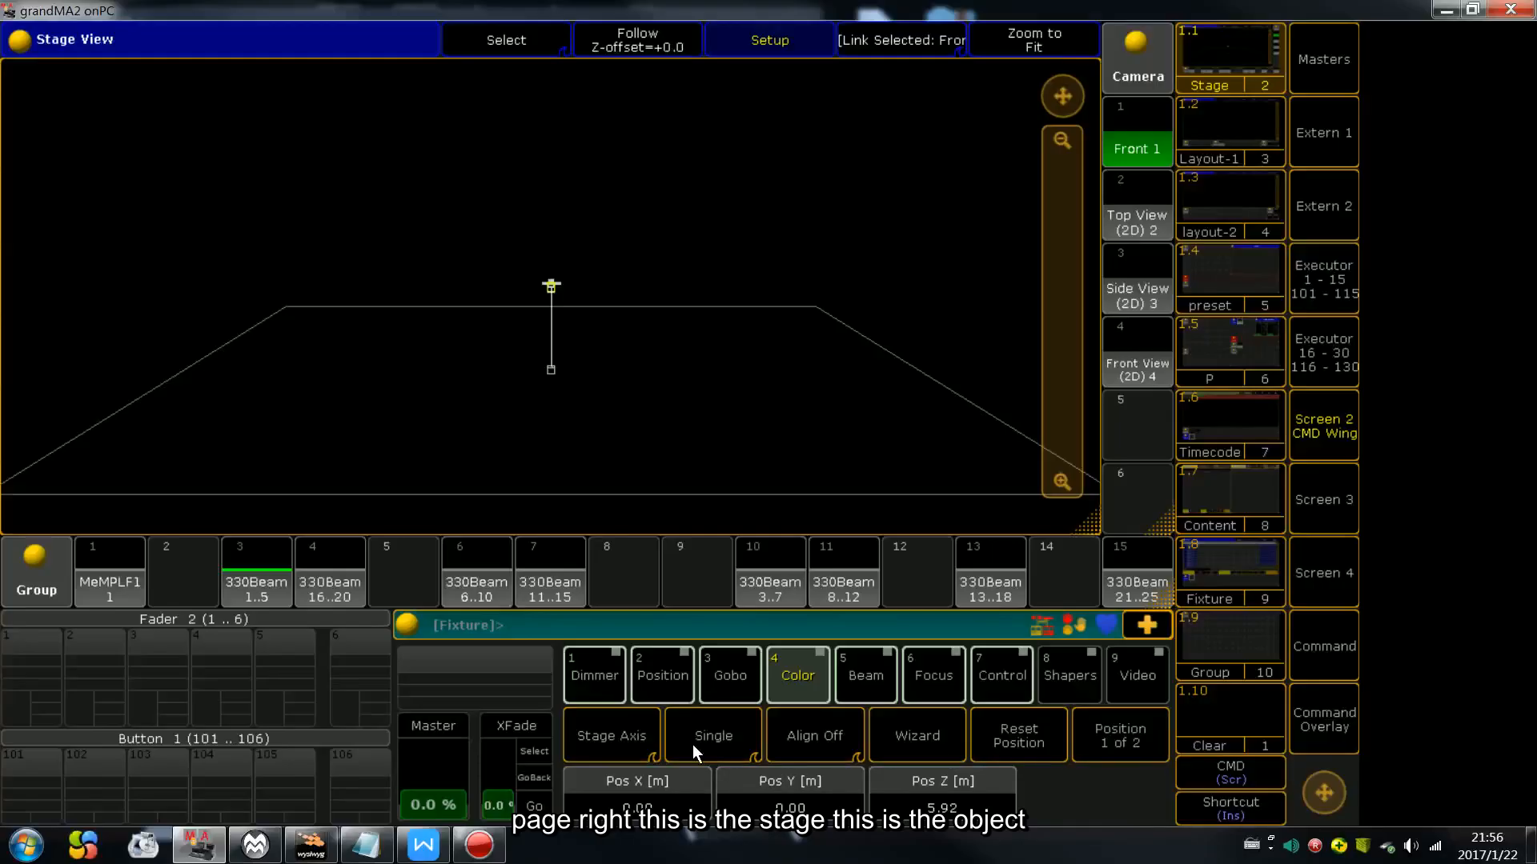
click(633, 743)
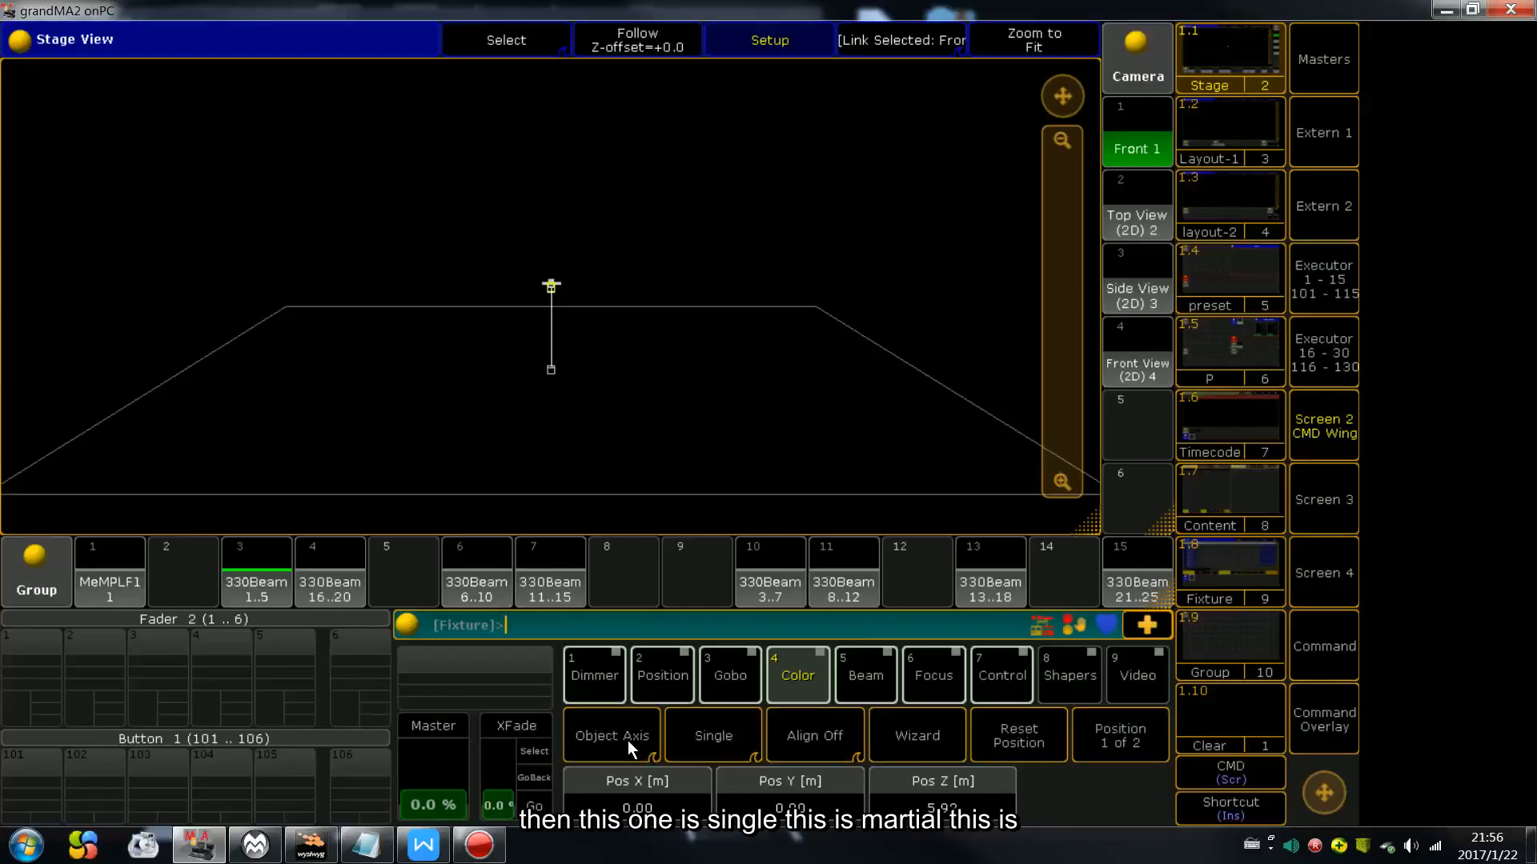
click(632, 741)
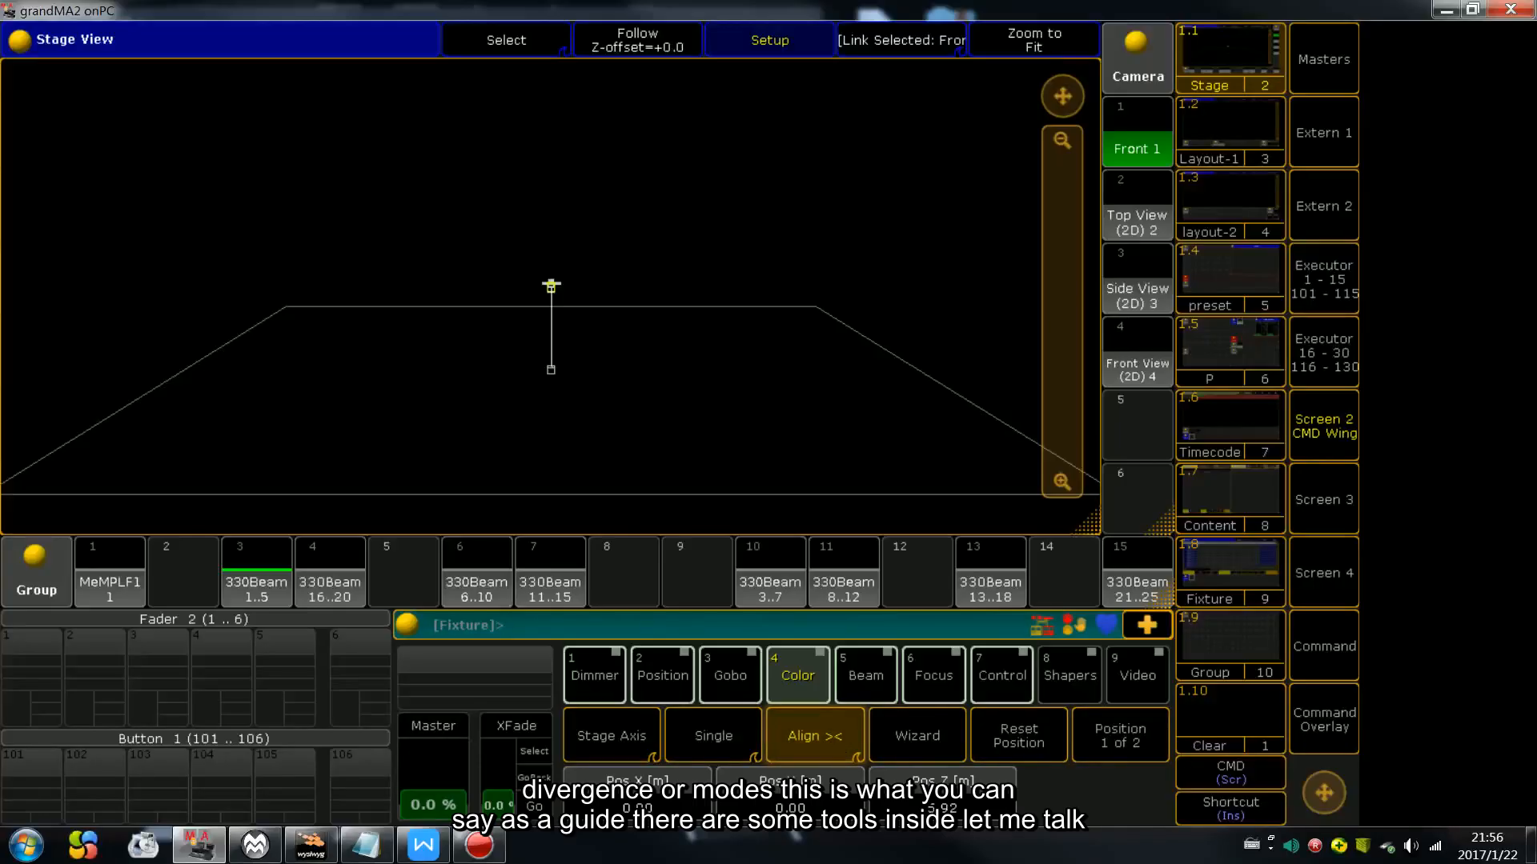
click(938, 745)
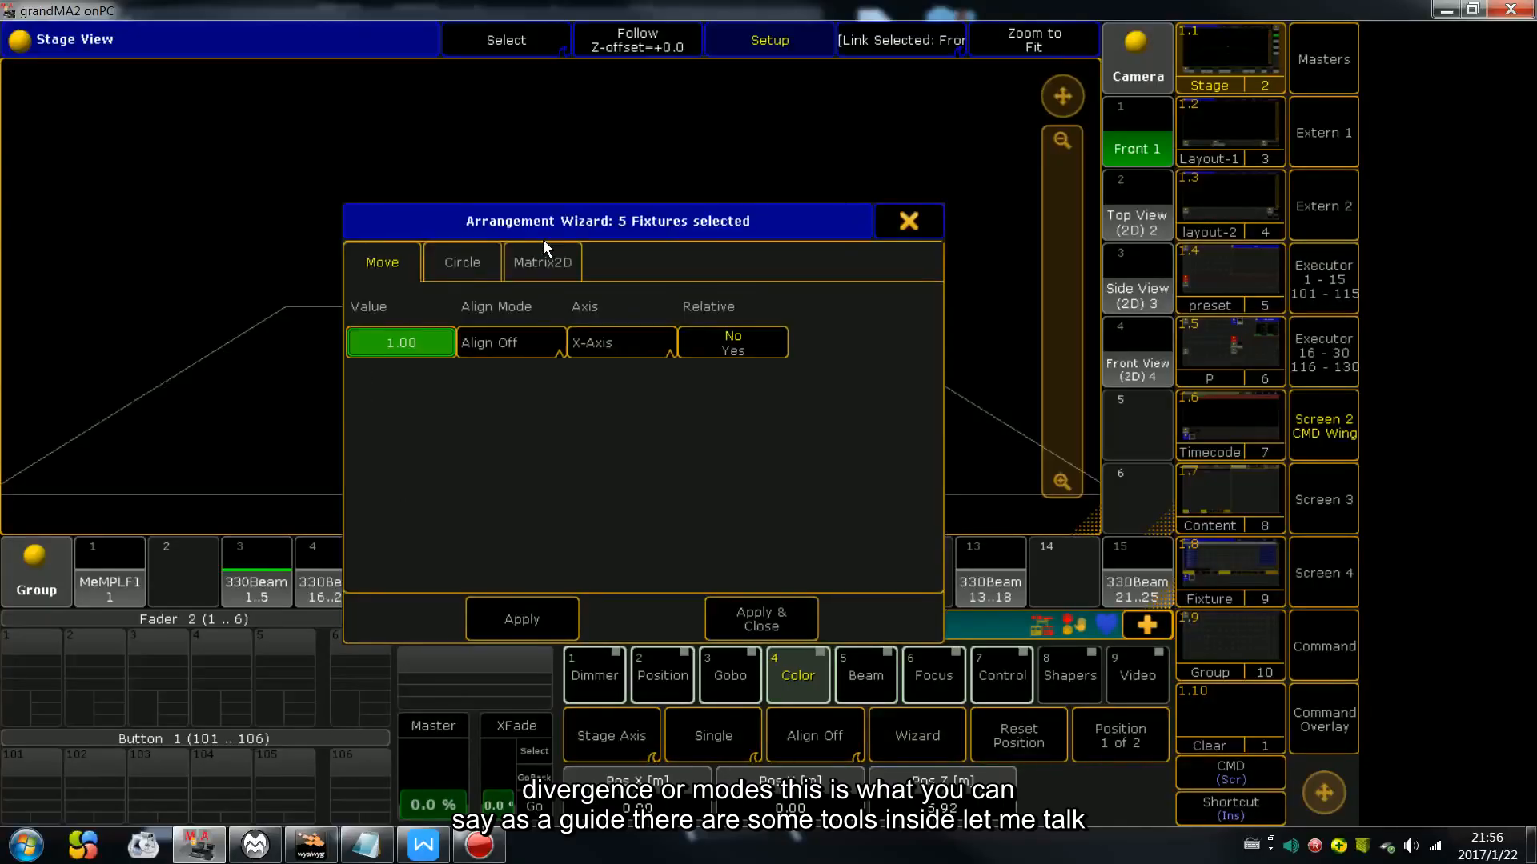
click(905, 225)
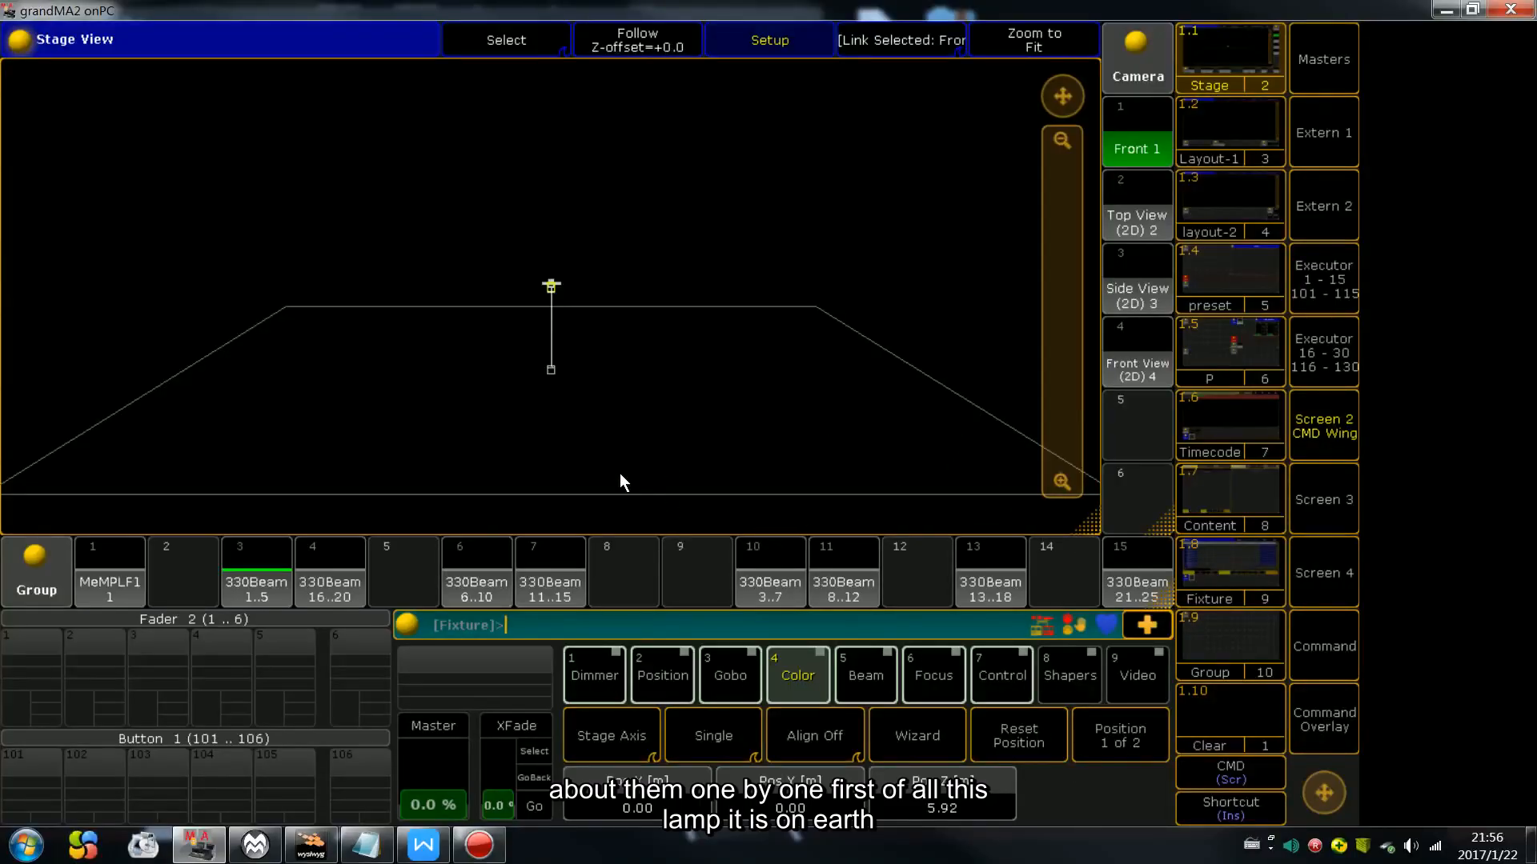
click(1471, 10)
click(152, 560)
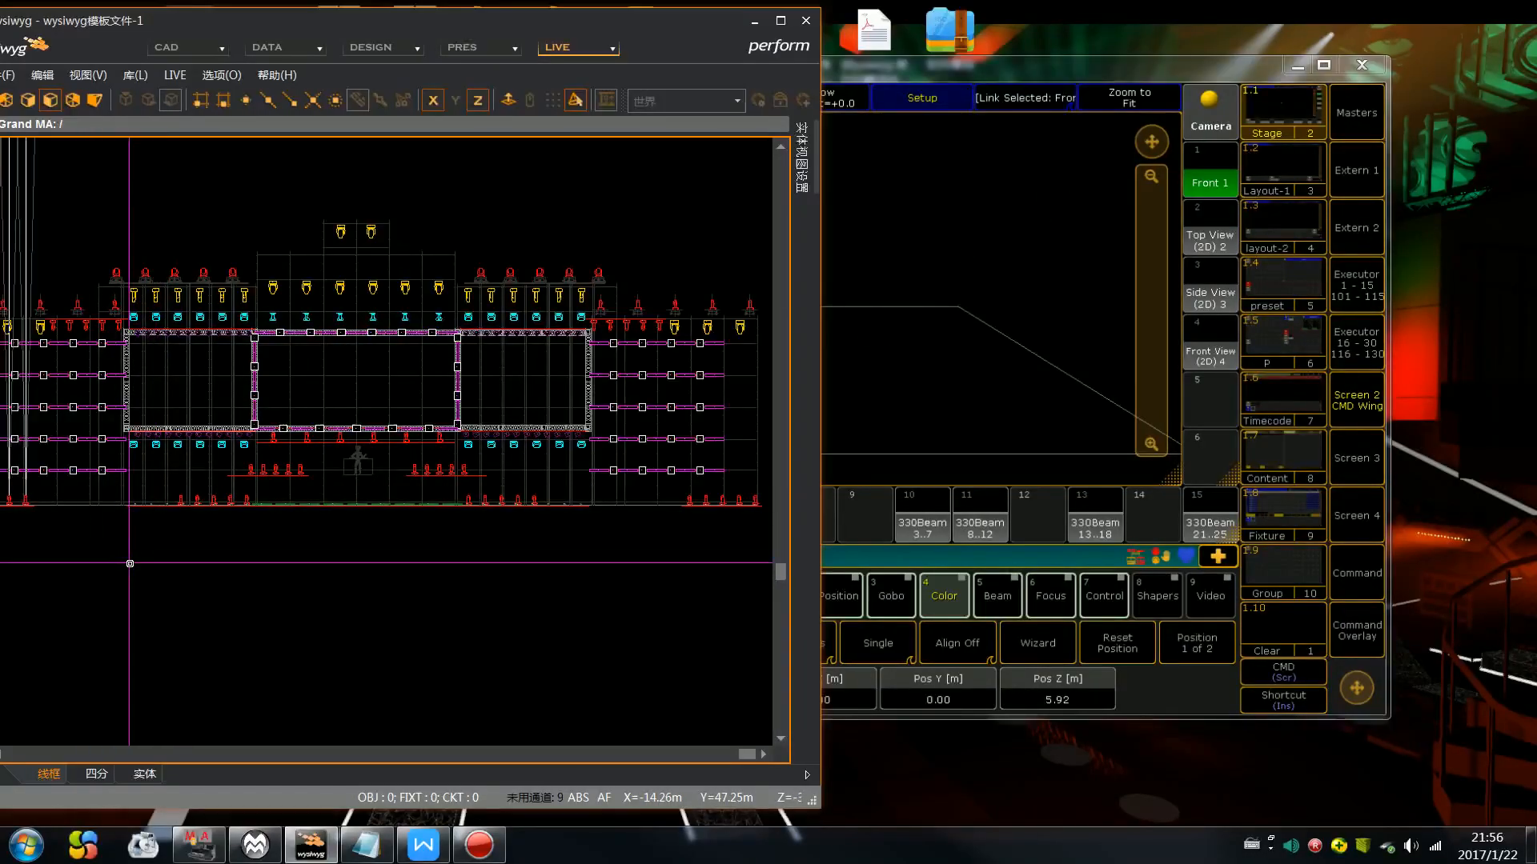
click(1124, 68)
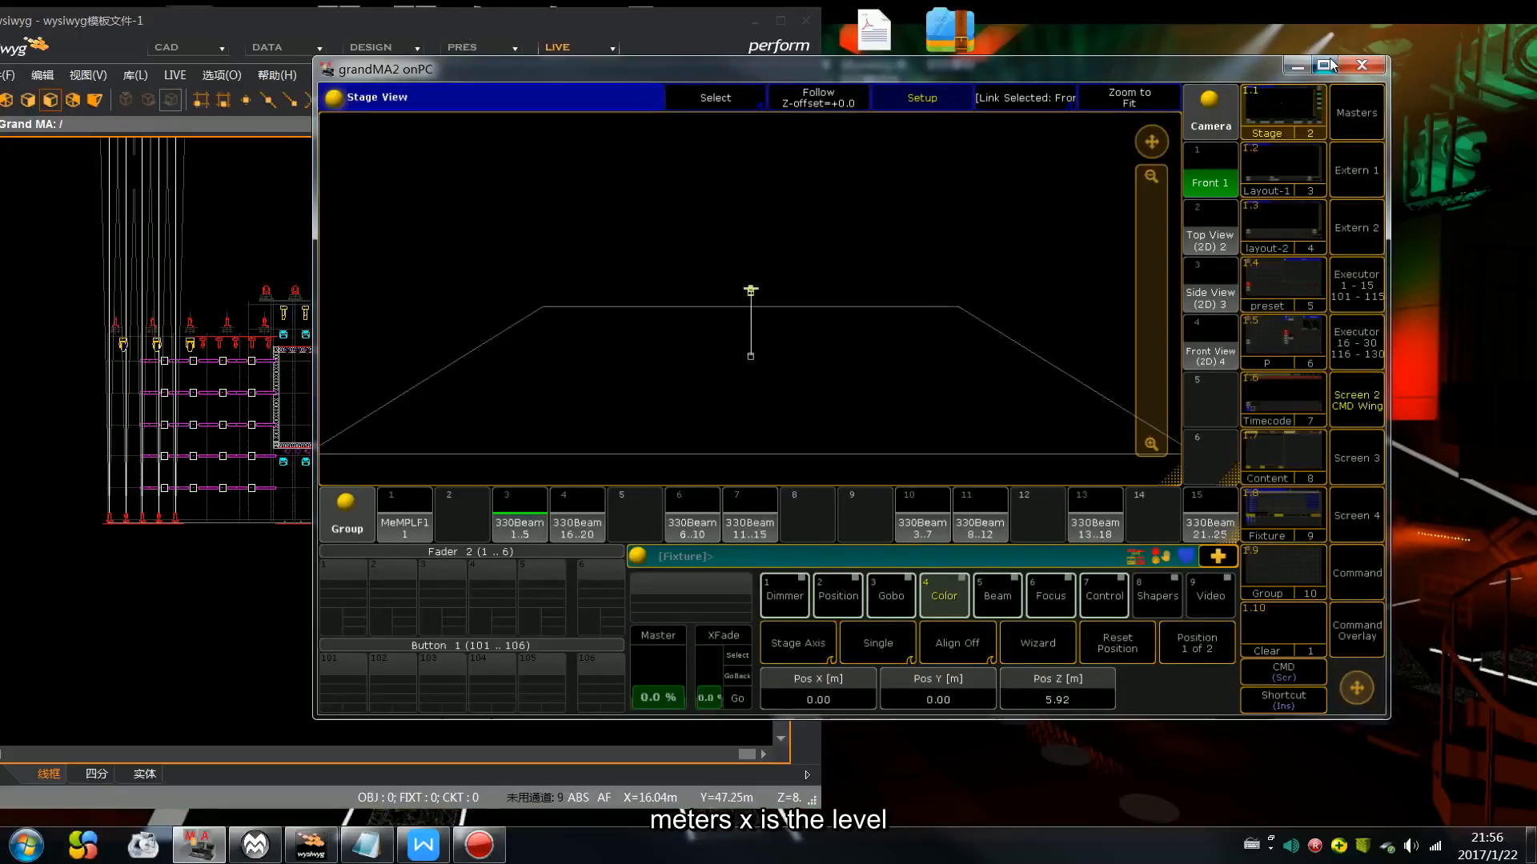
click(1325, 64)
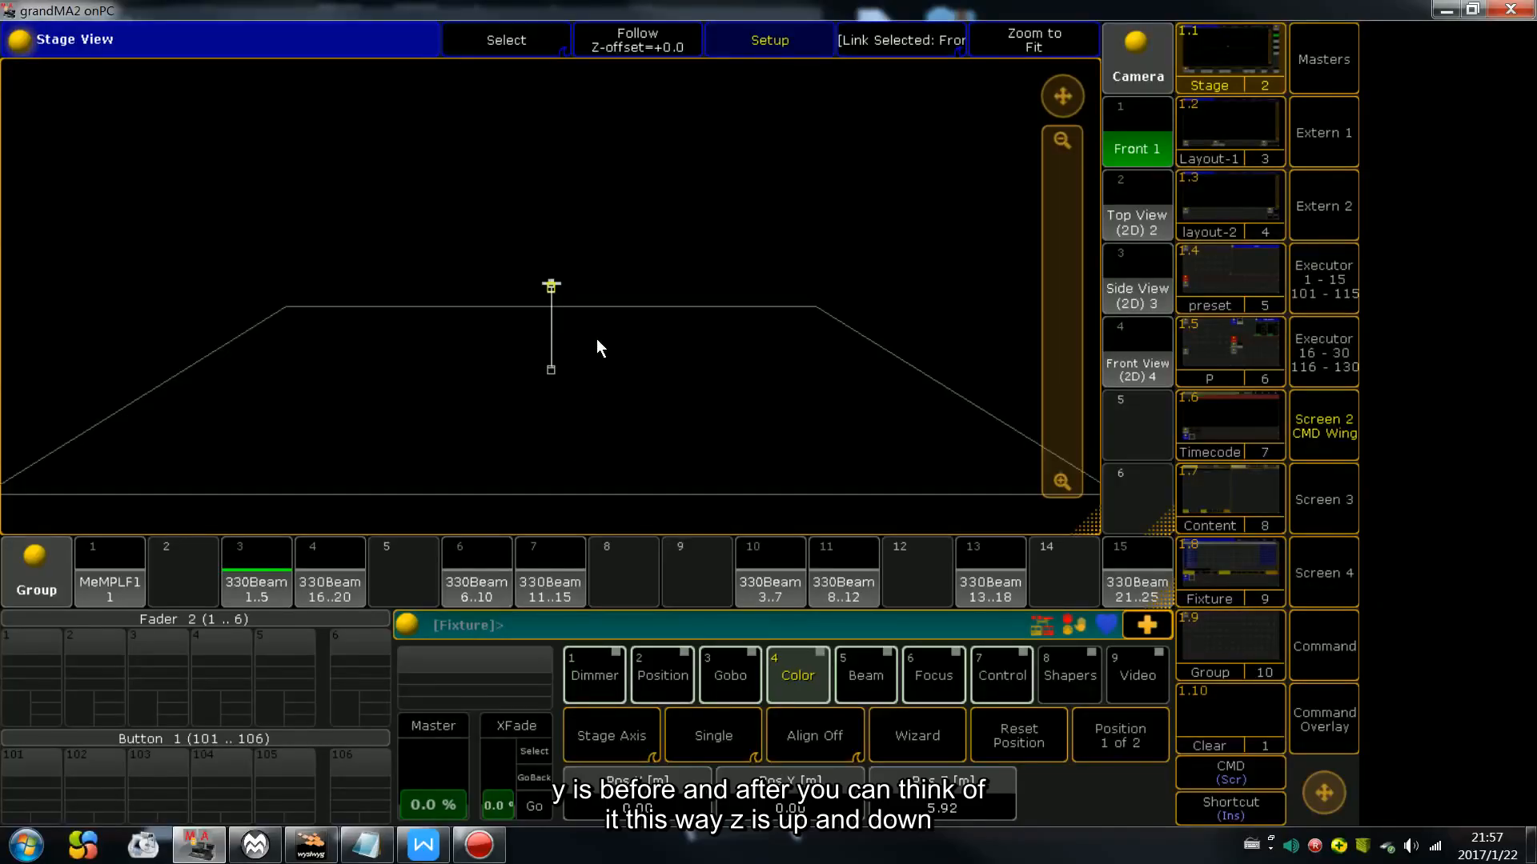
Step: Set Pos Z of the selected 330Beam fixtures to 0 m
click(961, 805)
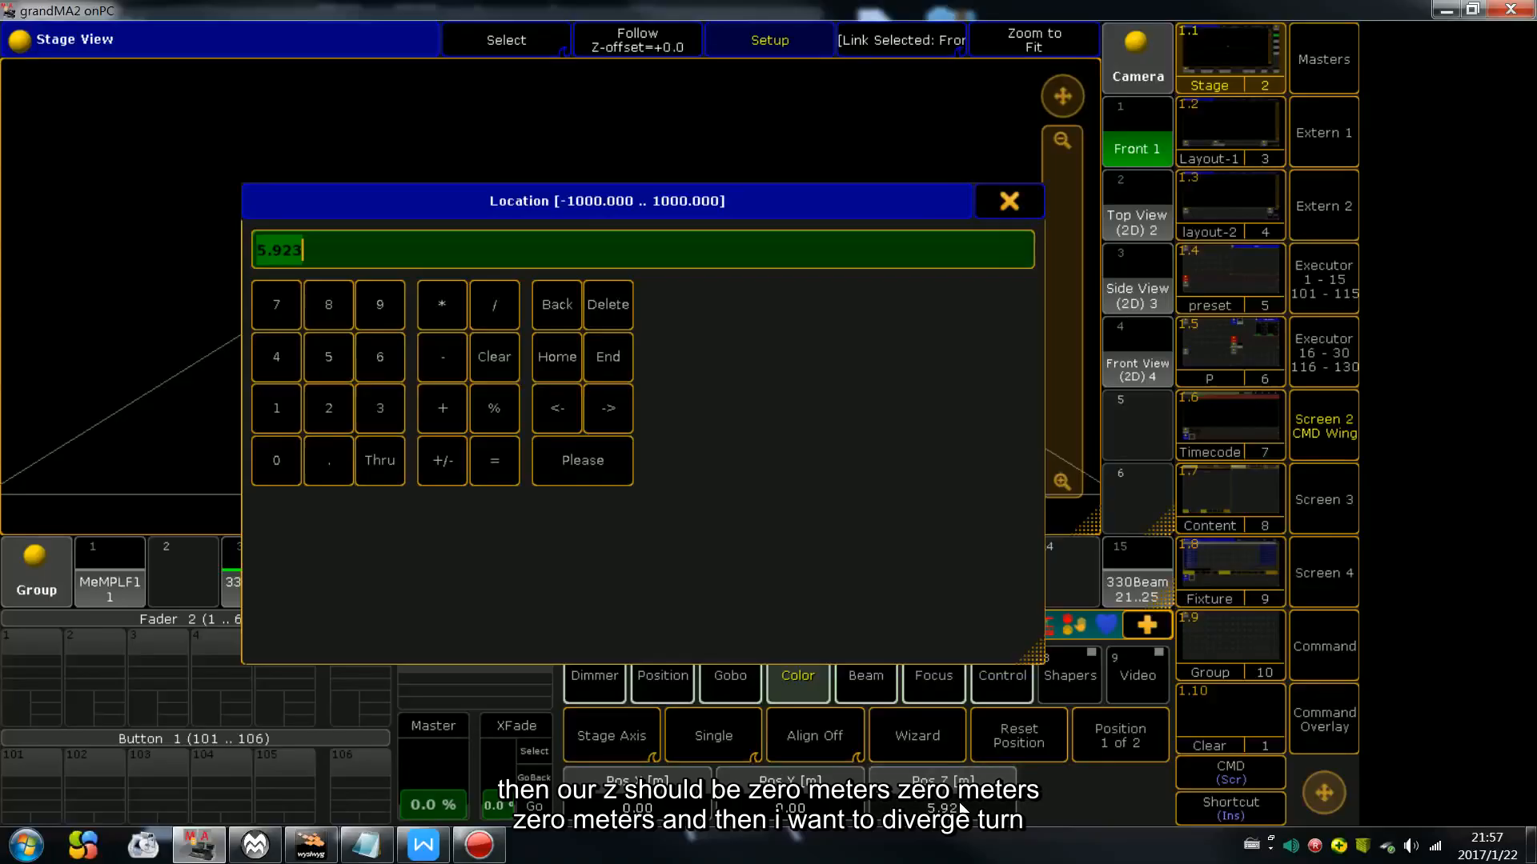
text(0)
key(Return)
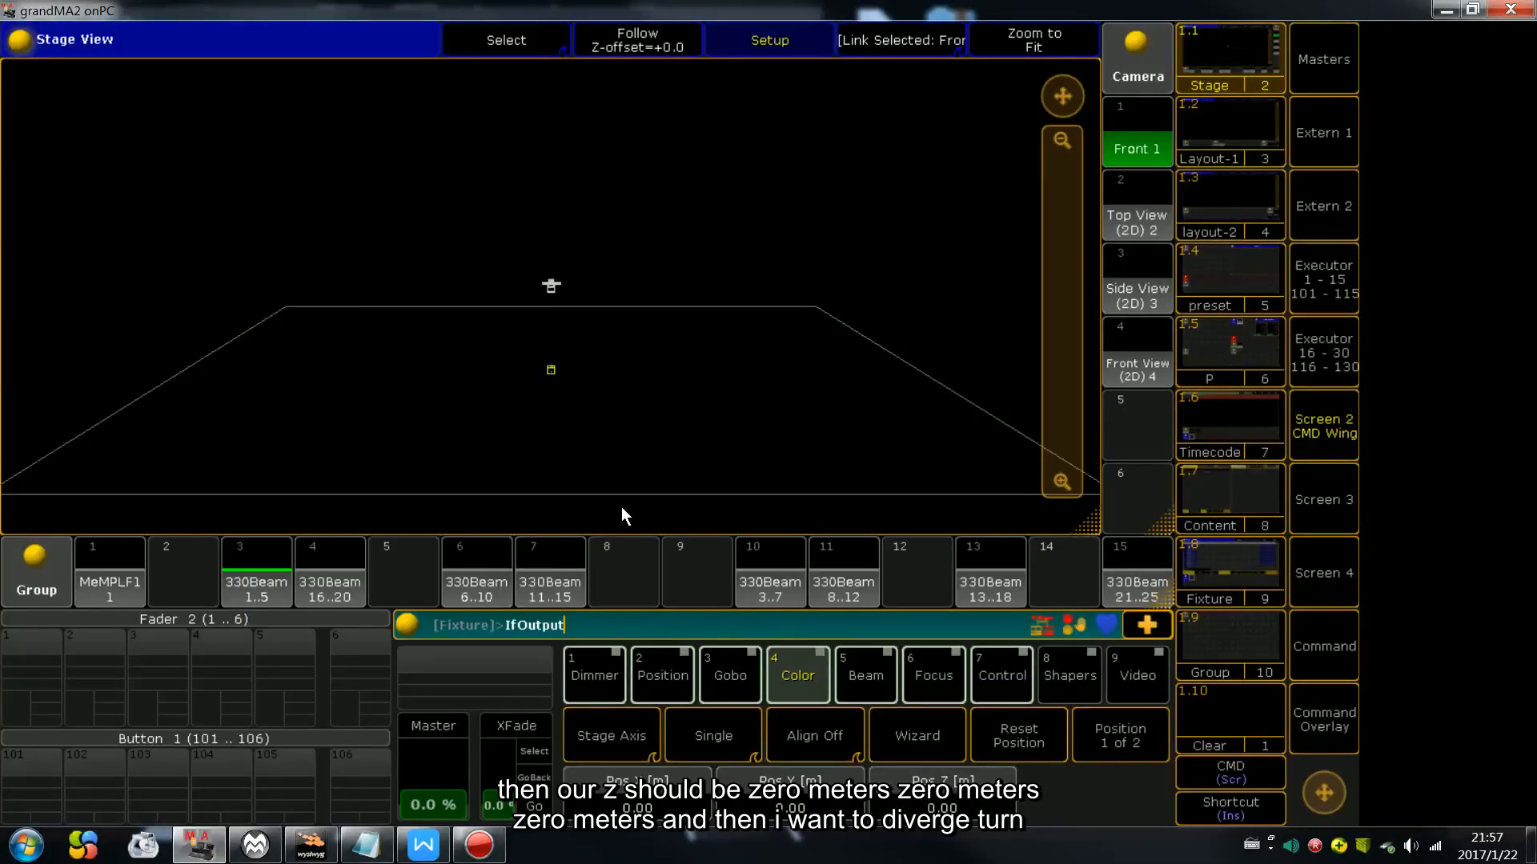
Step: Spread the five fixtures along X from -5.00 to 0.00 m with Align <, and raise them to Pos Z 5.50 m with alignment off
click(847, 737)
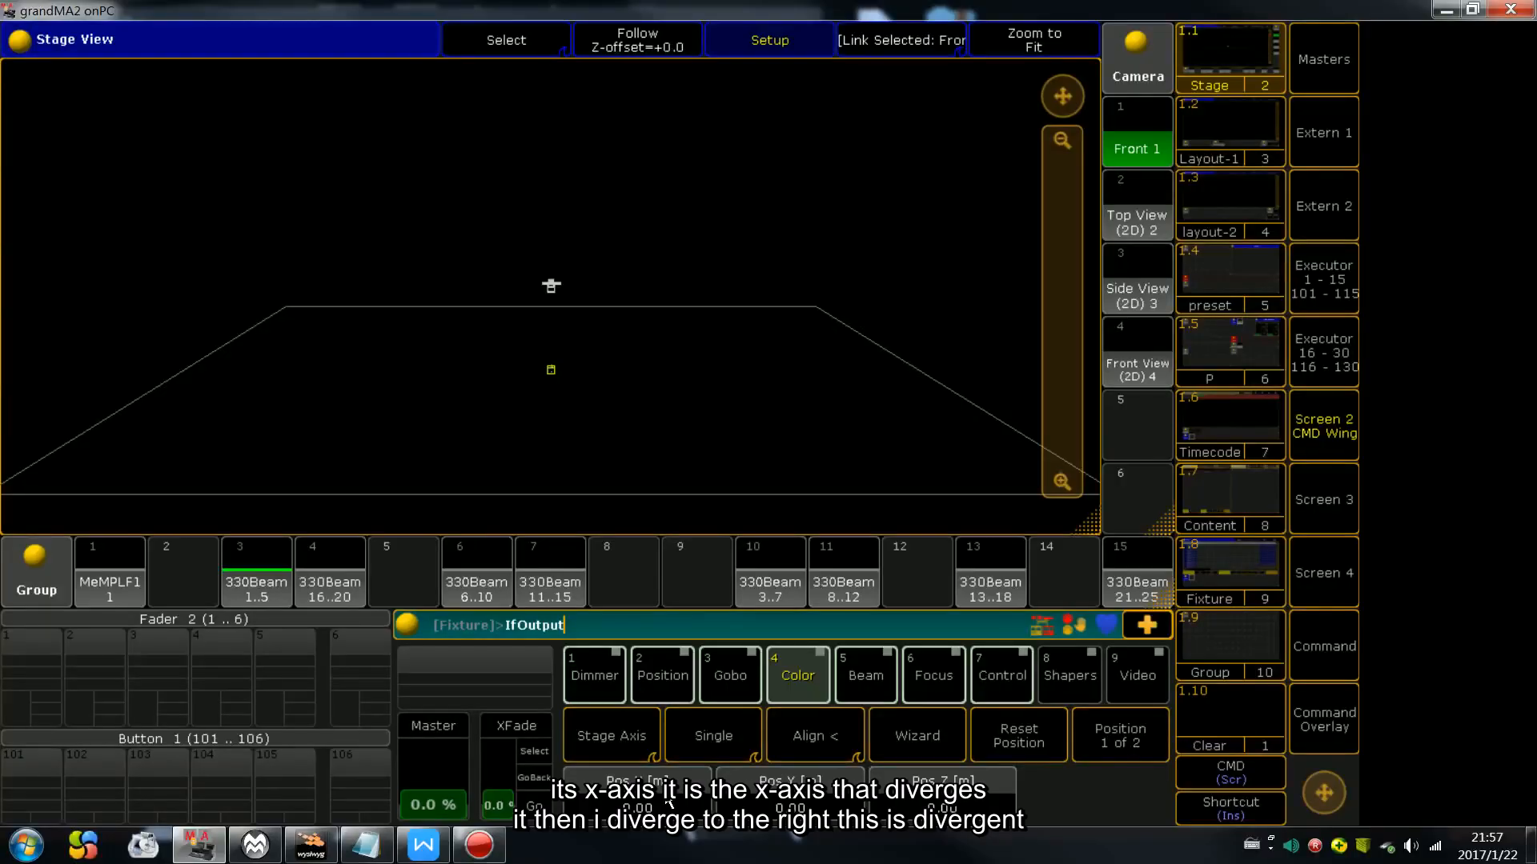
scroll(669, 806, down, 5)
scroll(668, 805, down, 10)
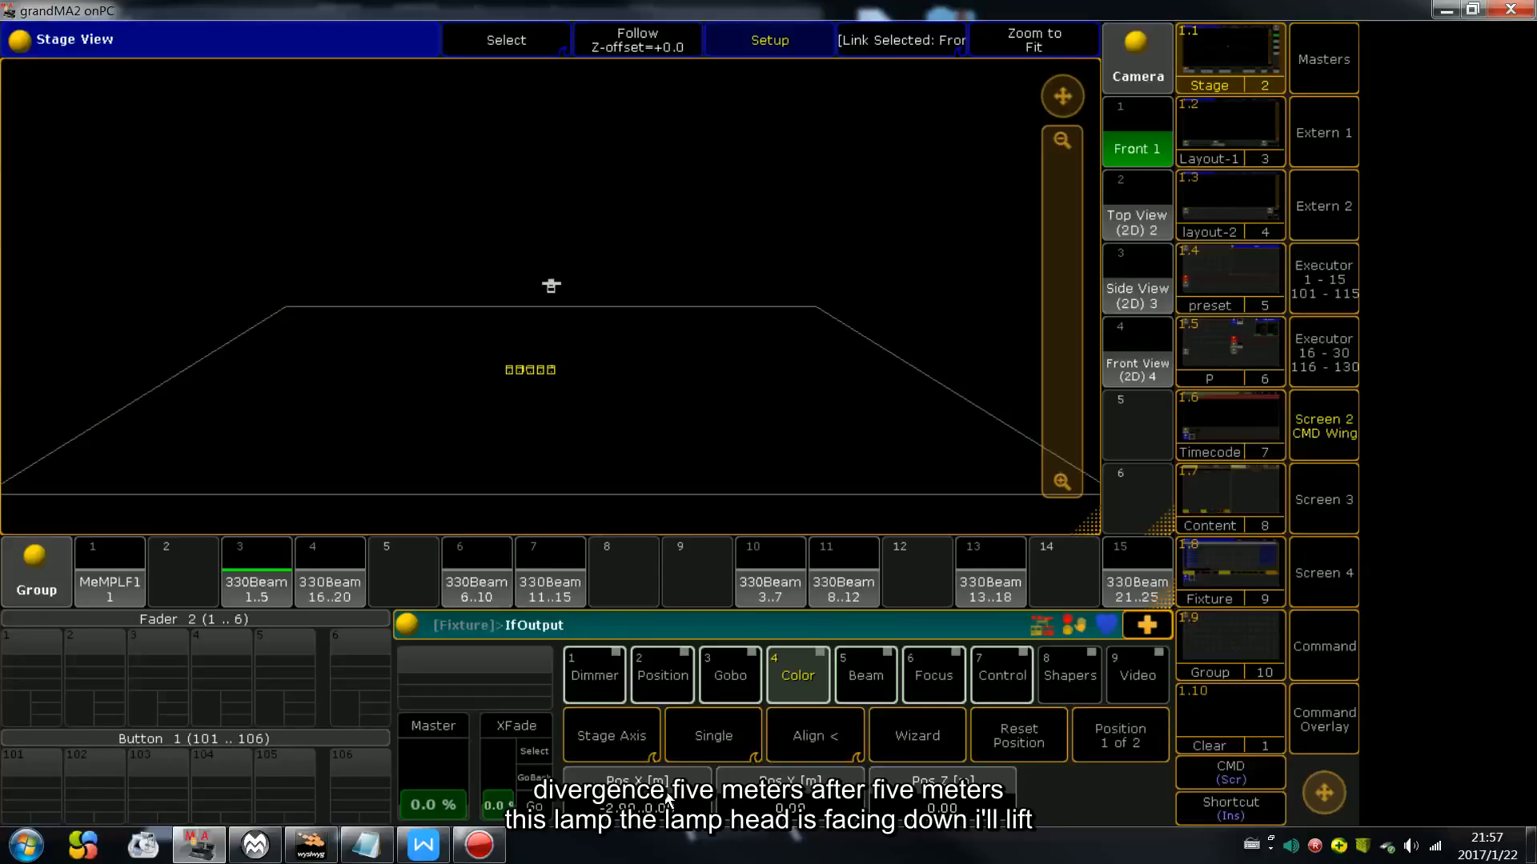
scroll(668, 799, down, 4)
scroll(989, 800, up, 5)
scroll(989, 800, up, 2)
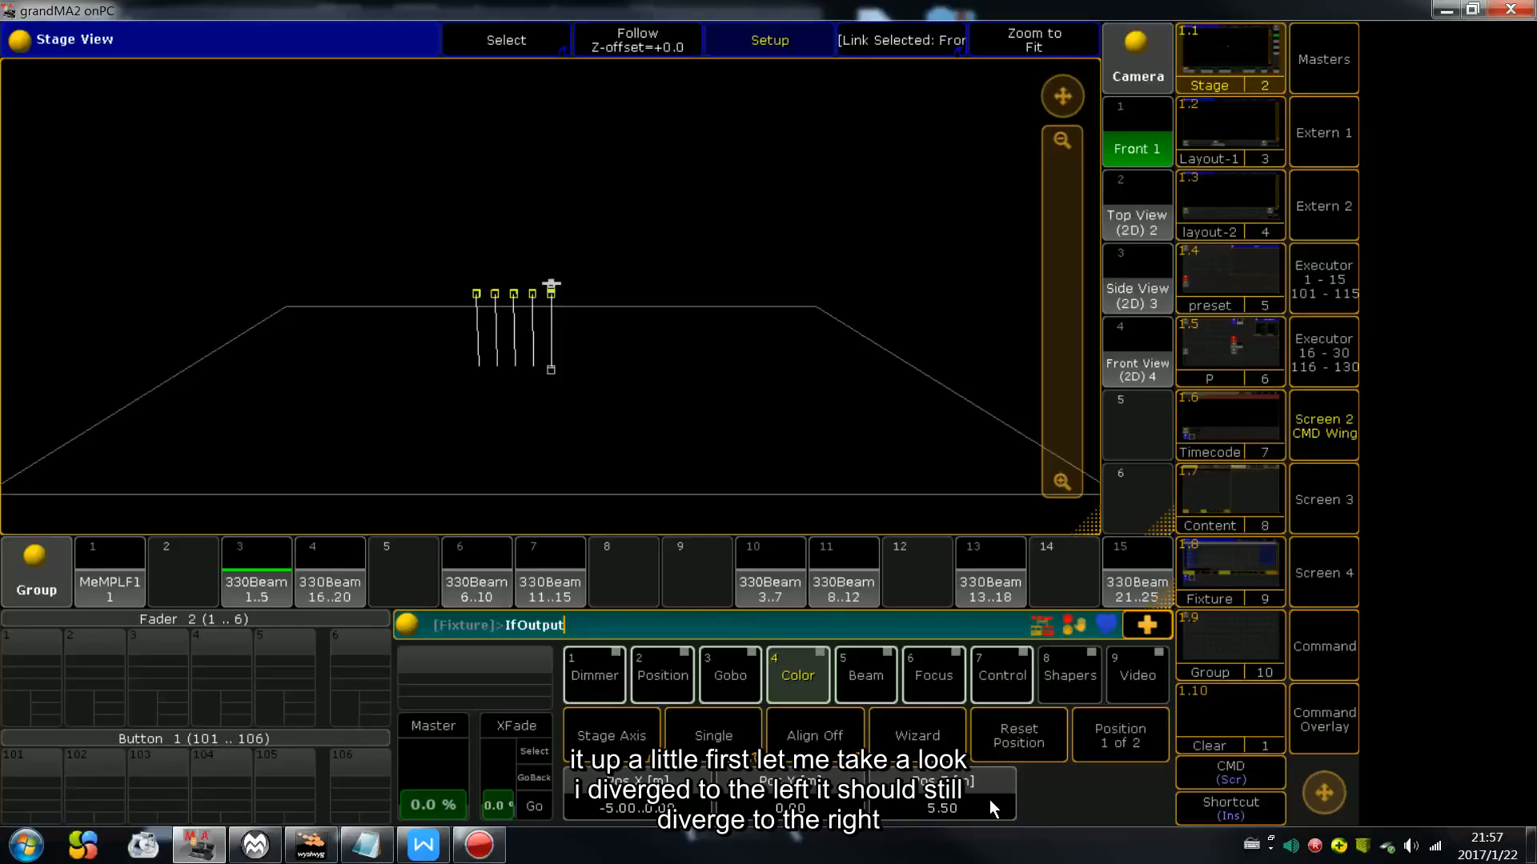
Step: Remove the stray IfOutput command from the command line and clear the fixture selection
key(BackSpace)
key(BackSpace)
key(BackSpace)
key(BackSpace)
key(BackSpace)
key(BackSpace)
key(BackSpace)
key(BackSpace)
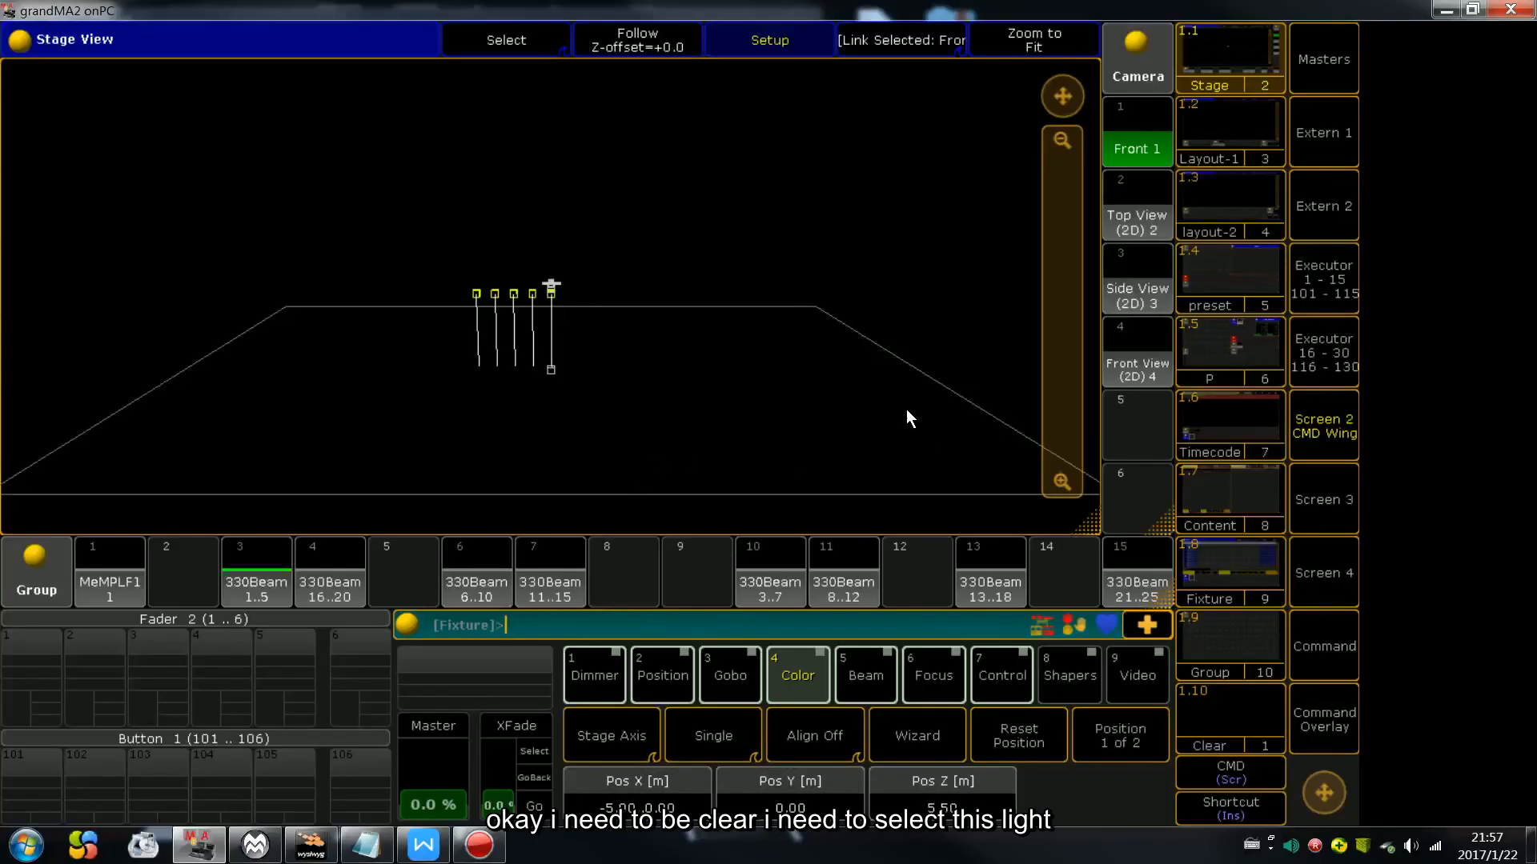
key(BackSpace)
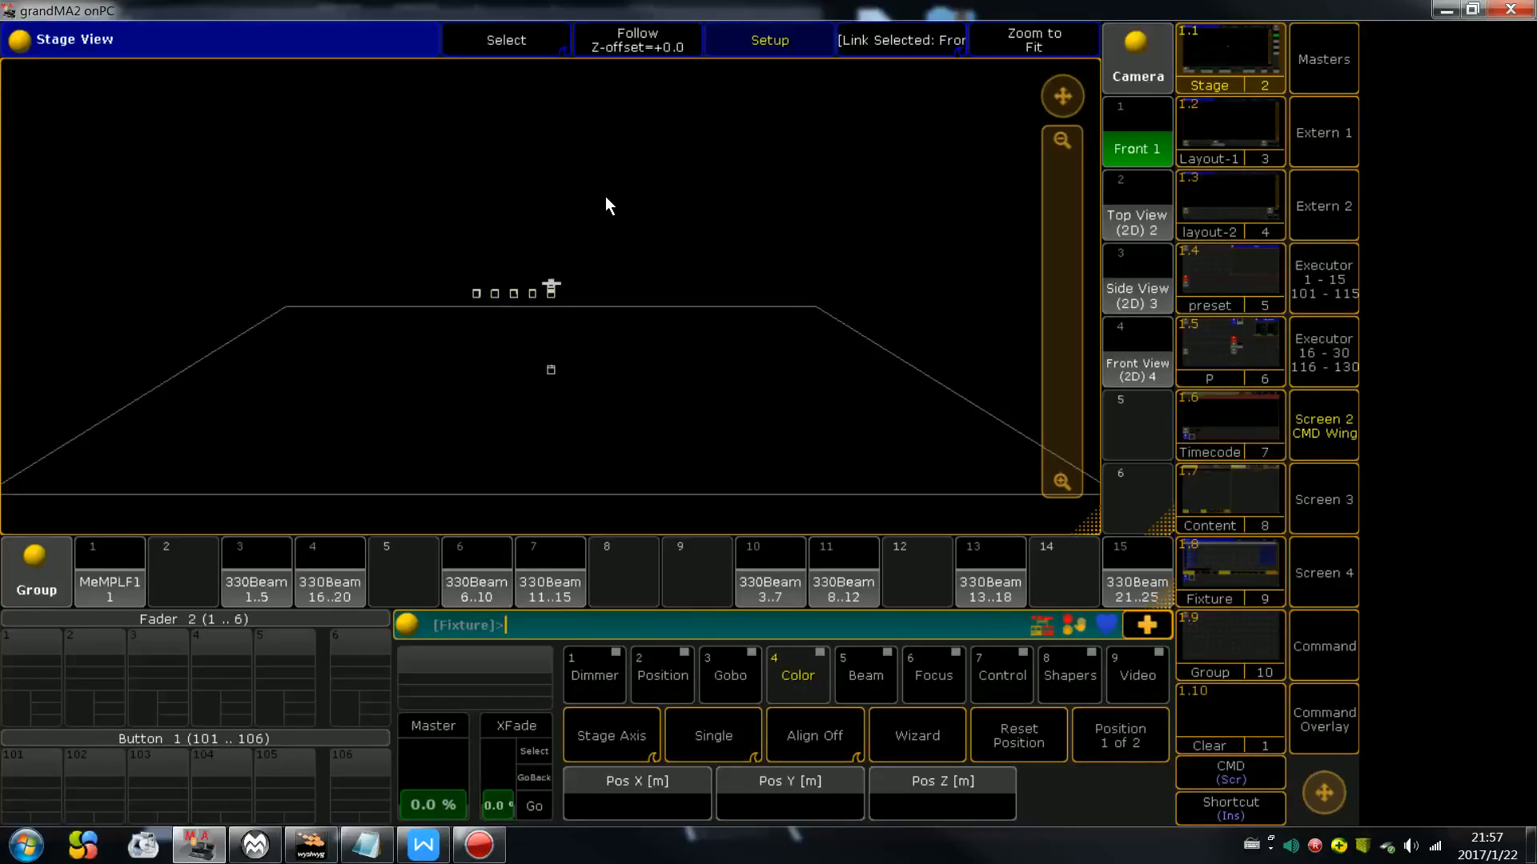
Step: Select the 330Beam 1..5 group and step through its fixtures with Next beside the wysiwyg view to check their order
click(269, 587)
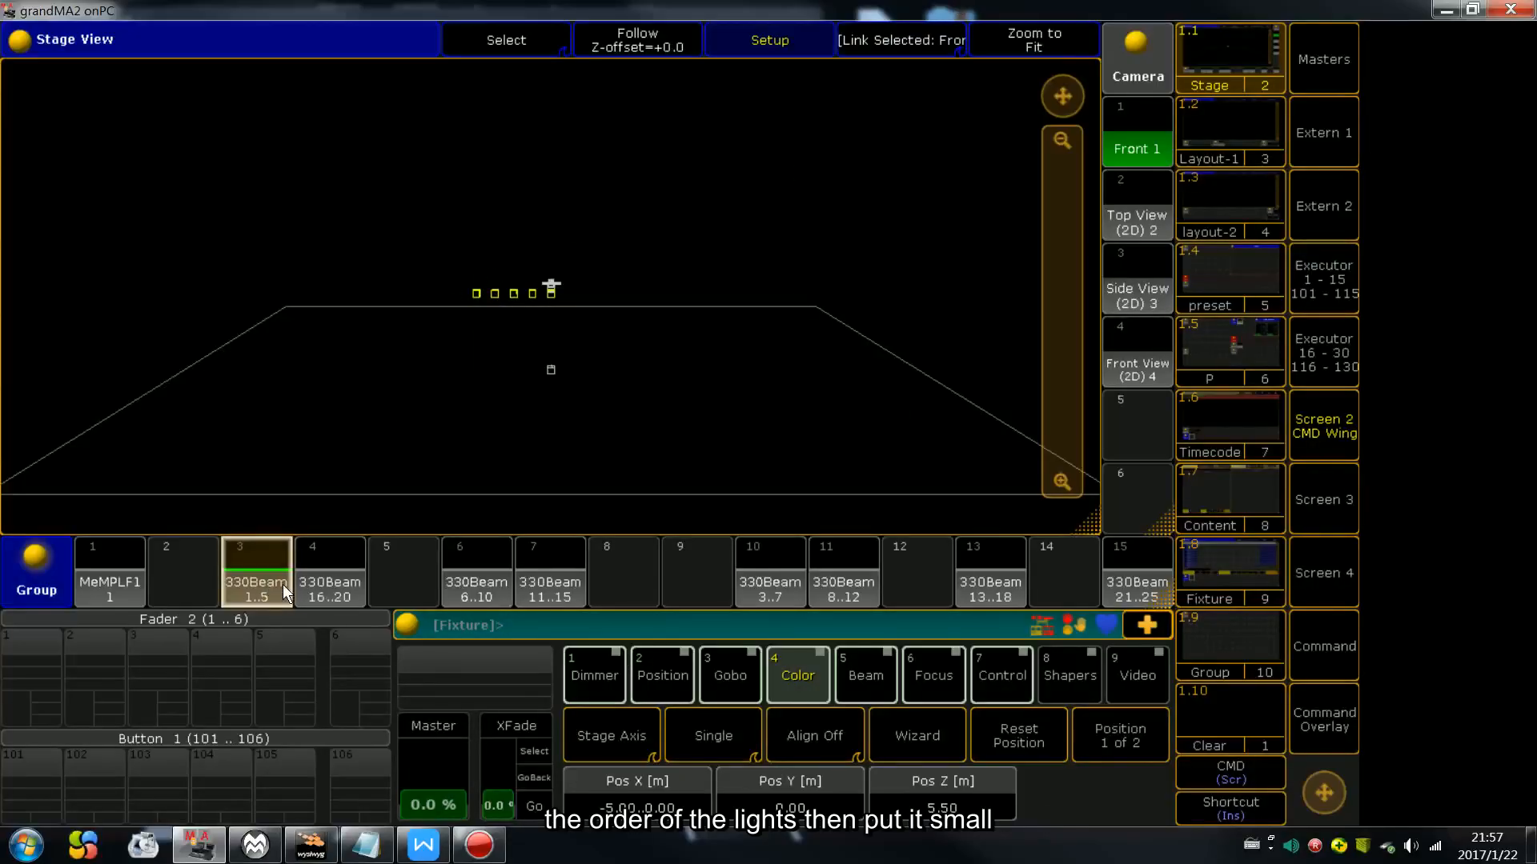
click(1471, 9)
drag(620, 74, 652, 69)
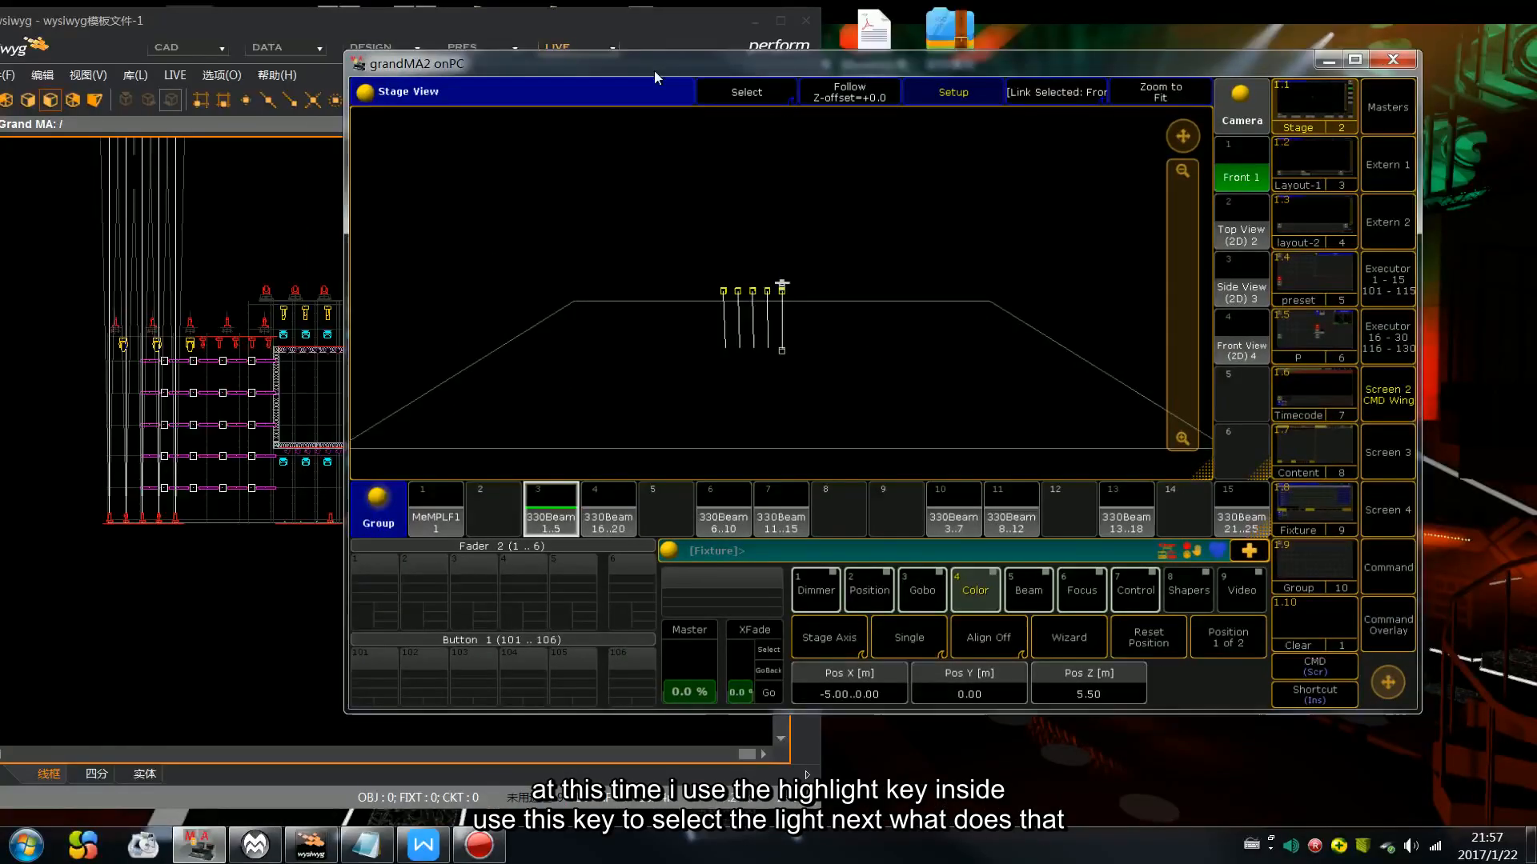
click(1403, 628)
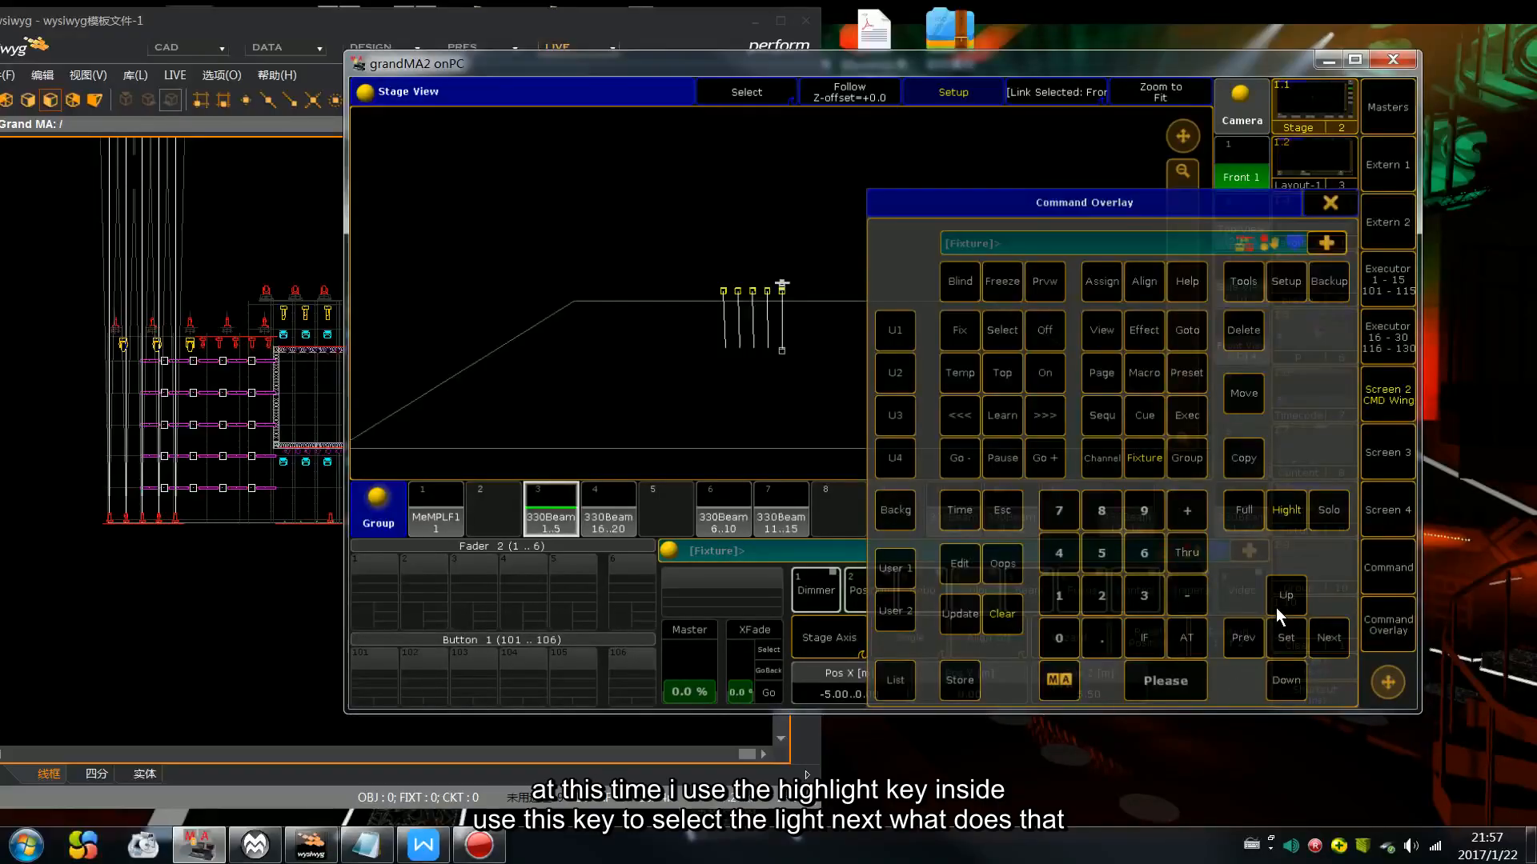
click(1328, 638)
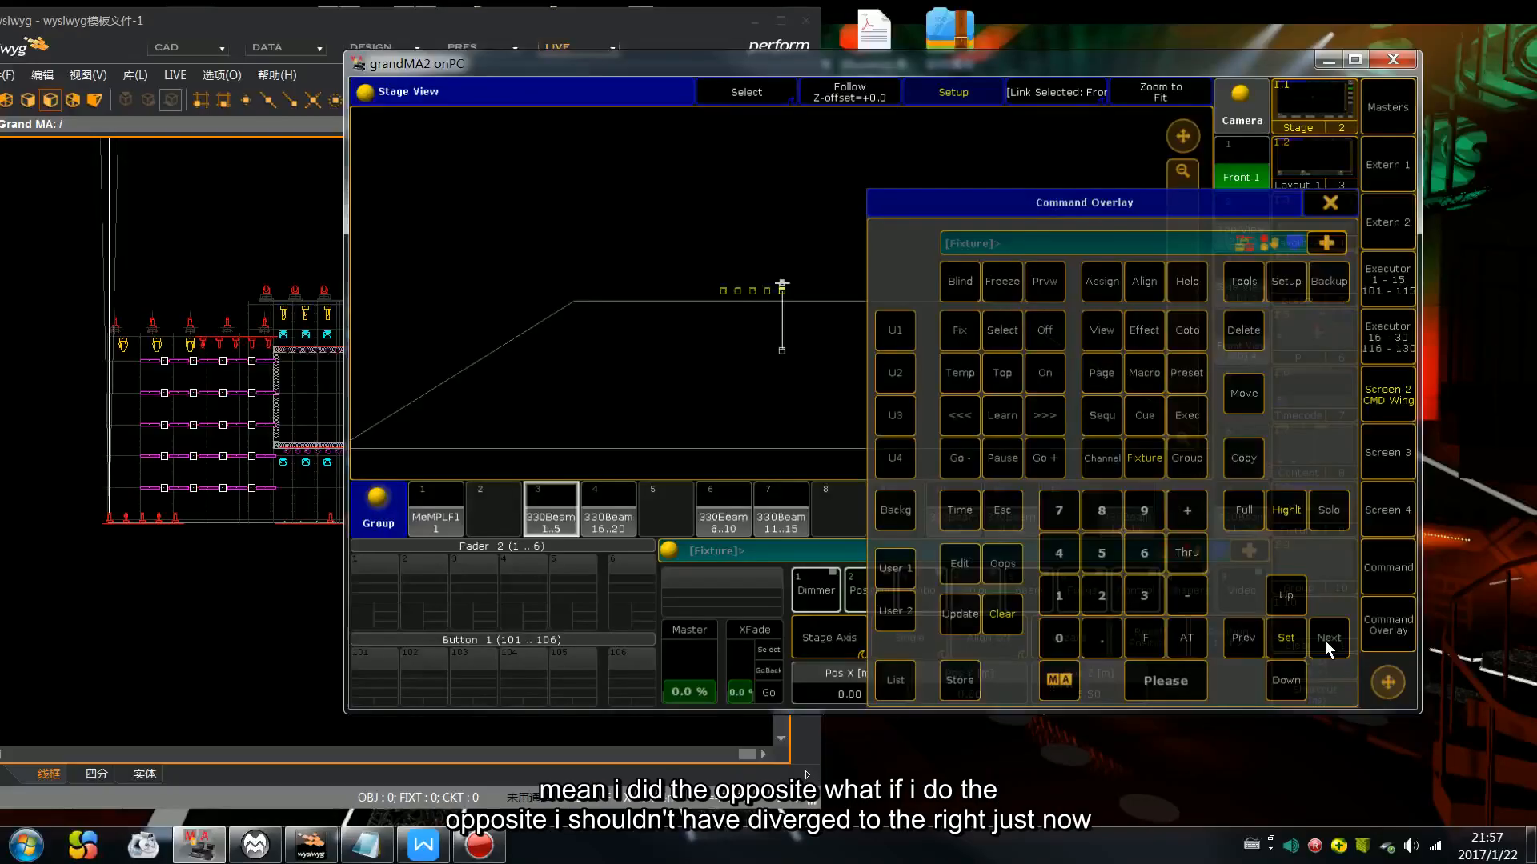
click(1326, 643)
click(1327, 642)
click(1326, 643)
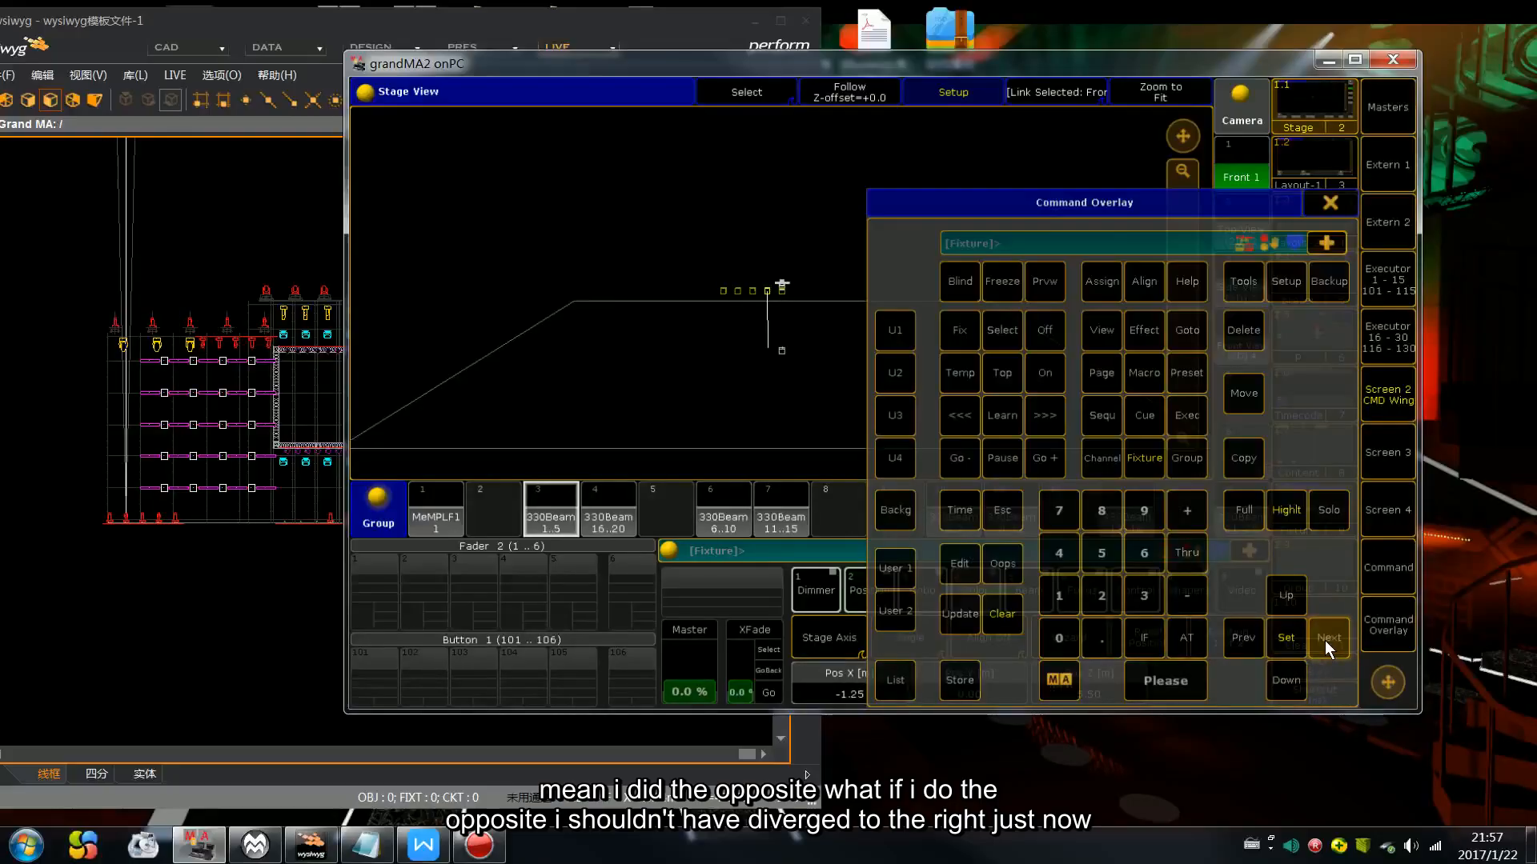
click(1326, 643)
click(1326, 643)
click(1326, 642)
click(1326, 643)
click(1326, 643)
click(1326, 643)
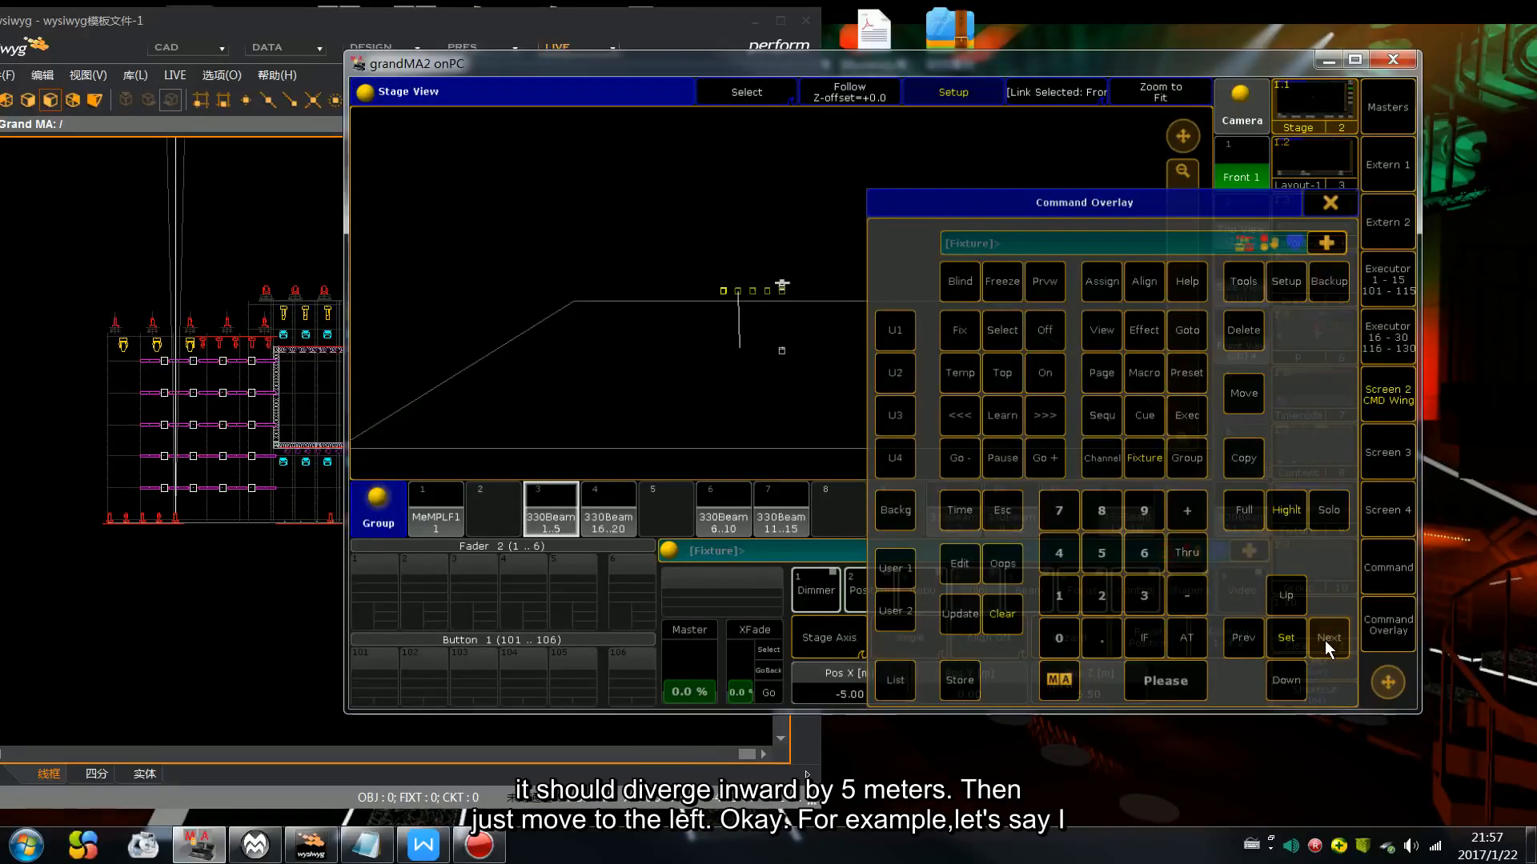
click(1327, 643)
click(1326, 643)
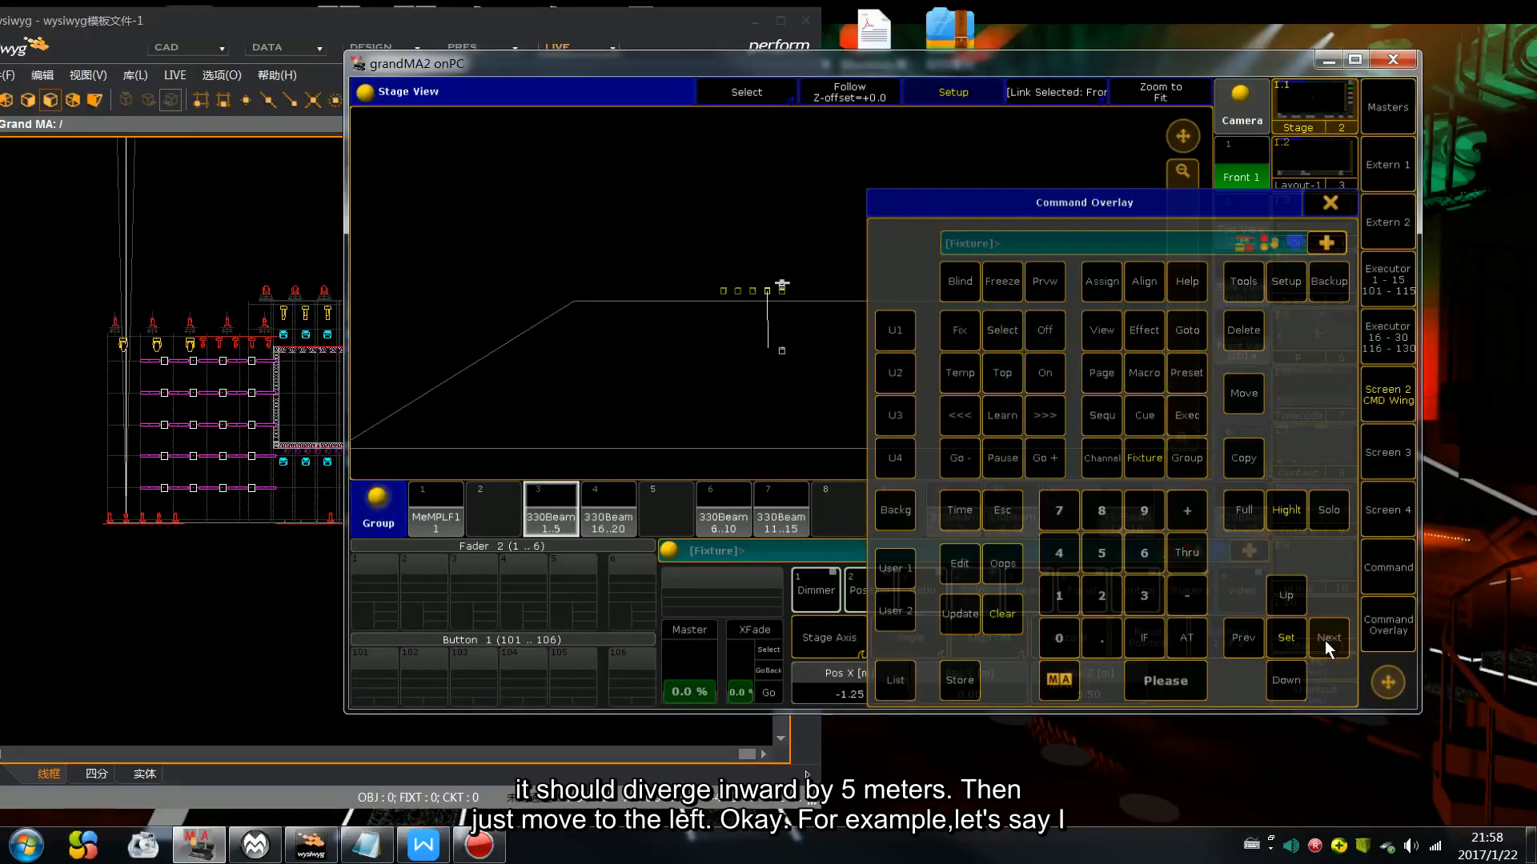
click(1339, 195)
click(1353, 64)
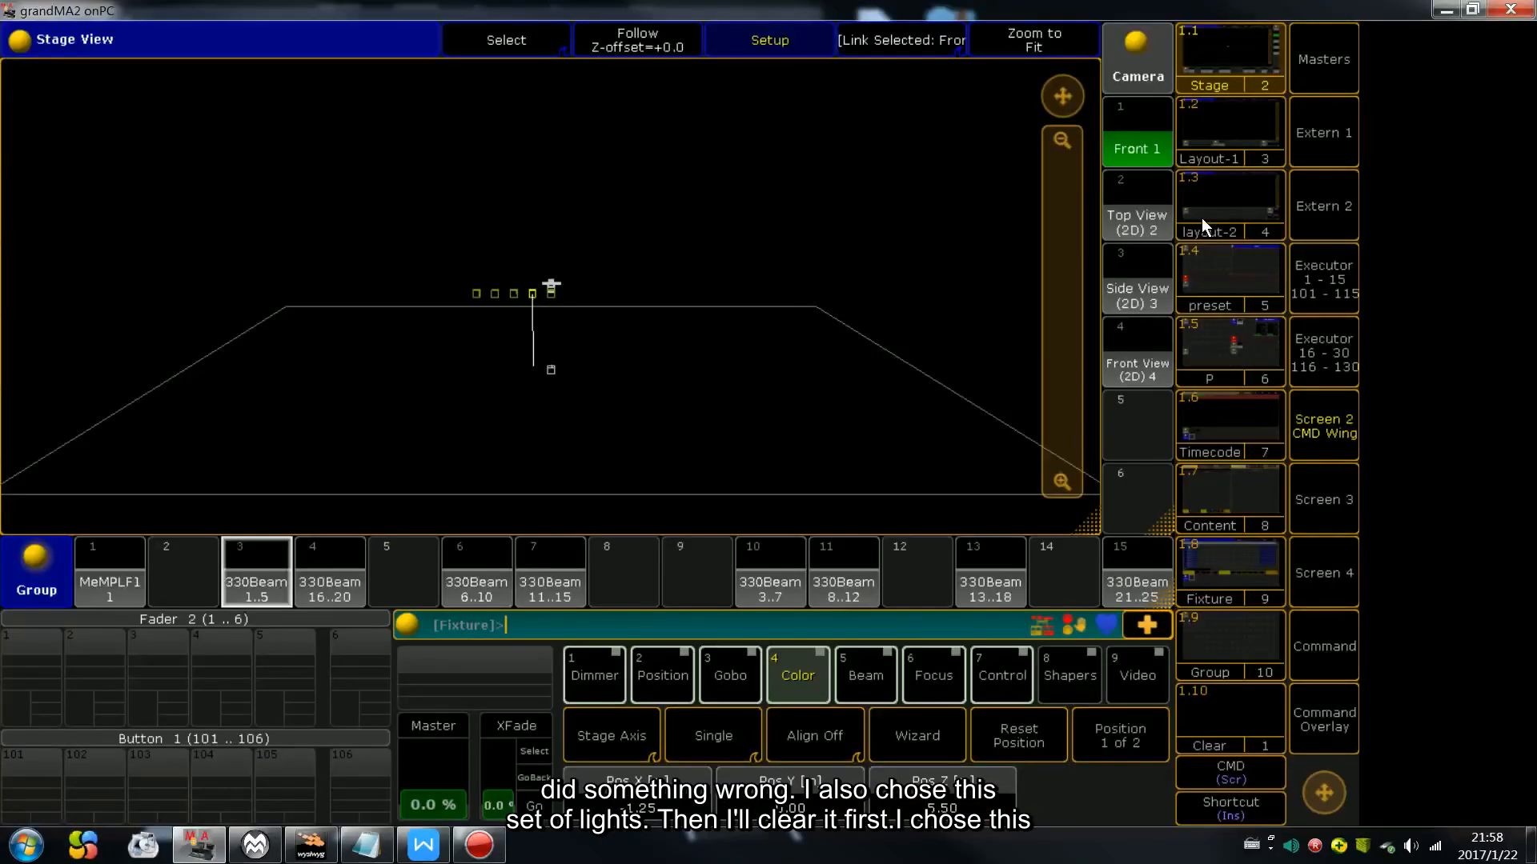
Step: Clear the selection, reselect the 330Beam 1..5 group and reset its position
click(280, 601)
key(BackSpace)
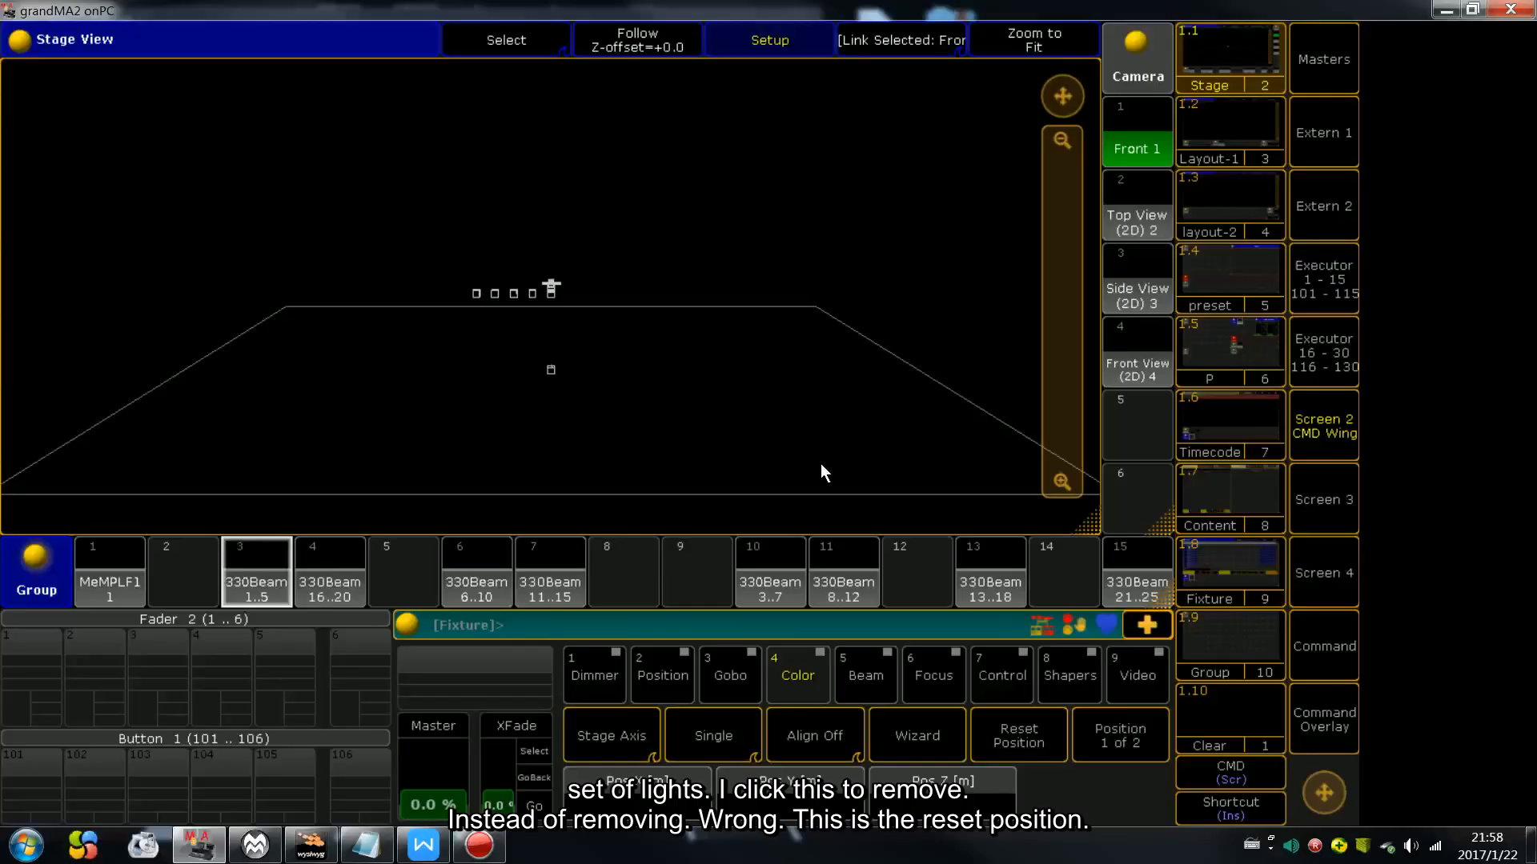
click(238, 565)
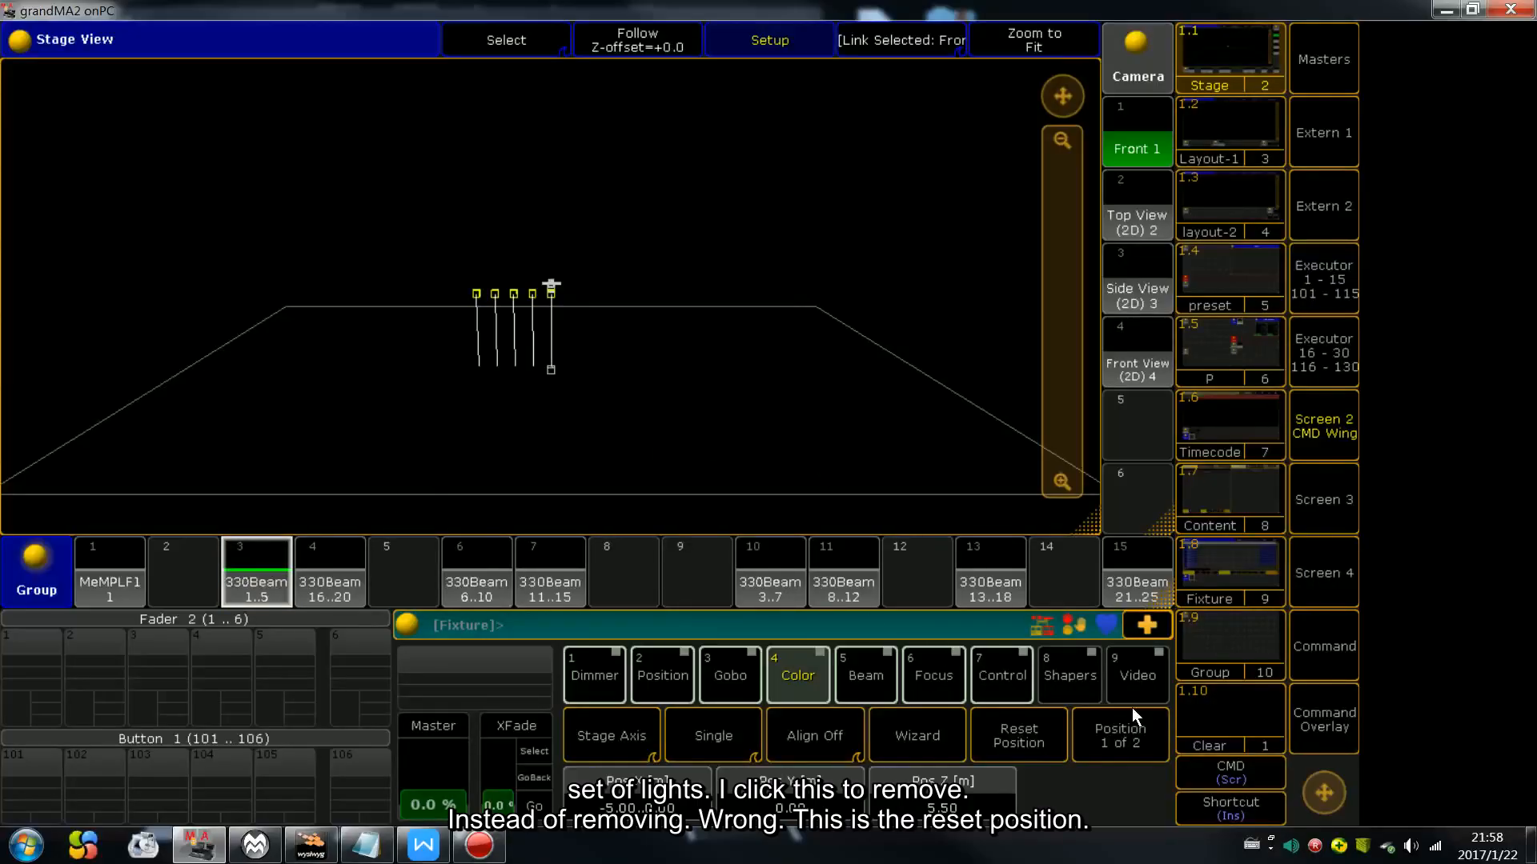
click(1031, 737)
Step: Spread the five fixtures over 5 m along the X axis with Align >
click(833, 750)
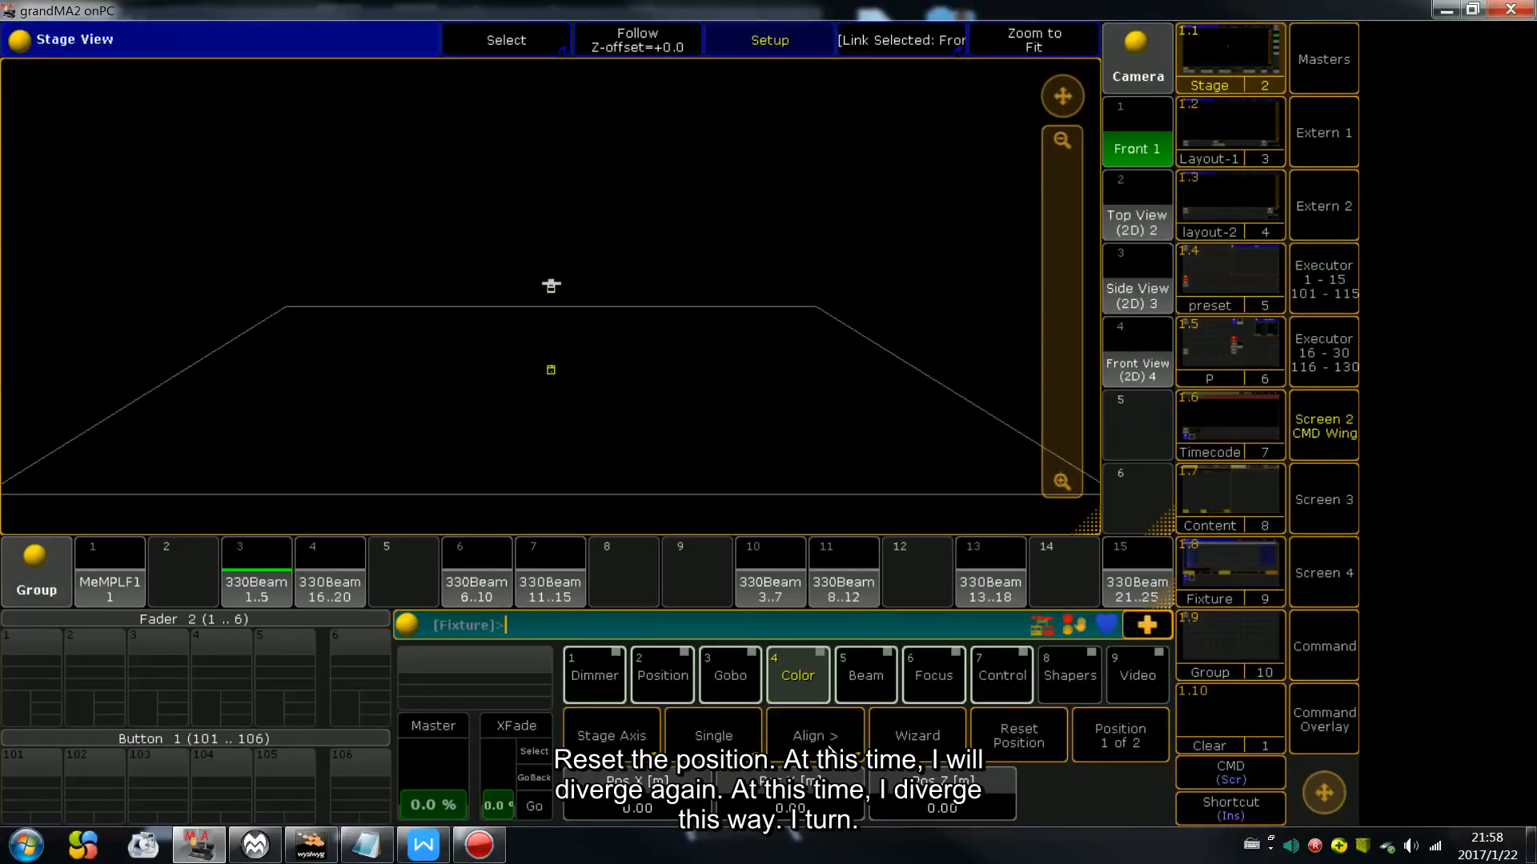
scroll(827, 744, up, 10)
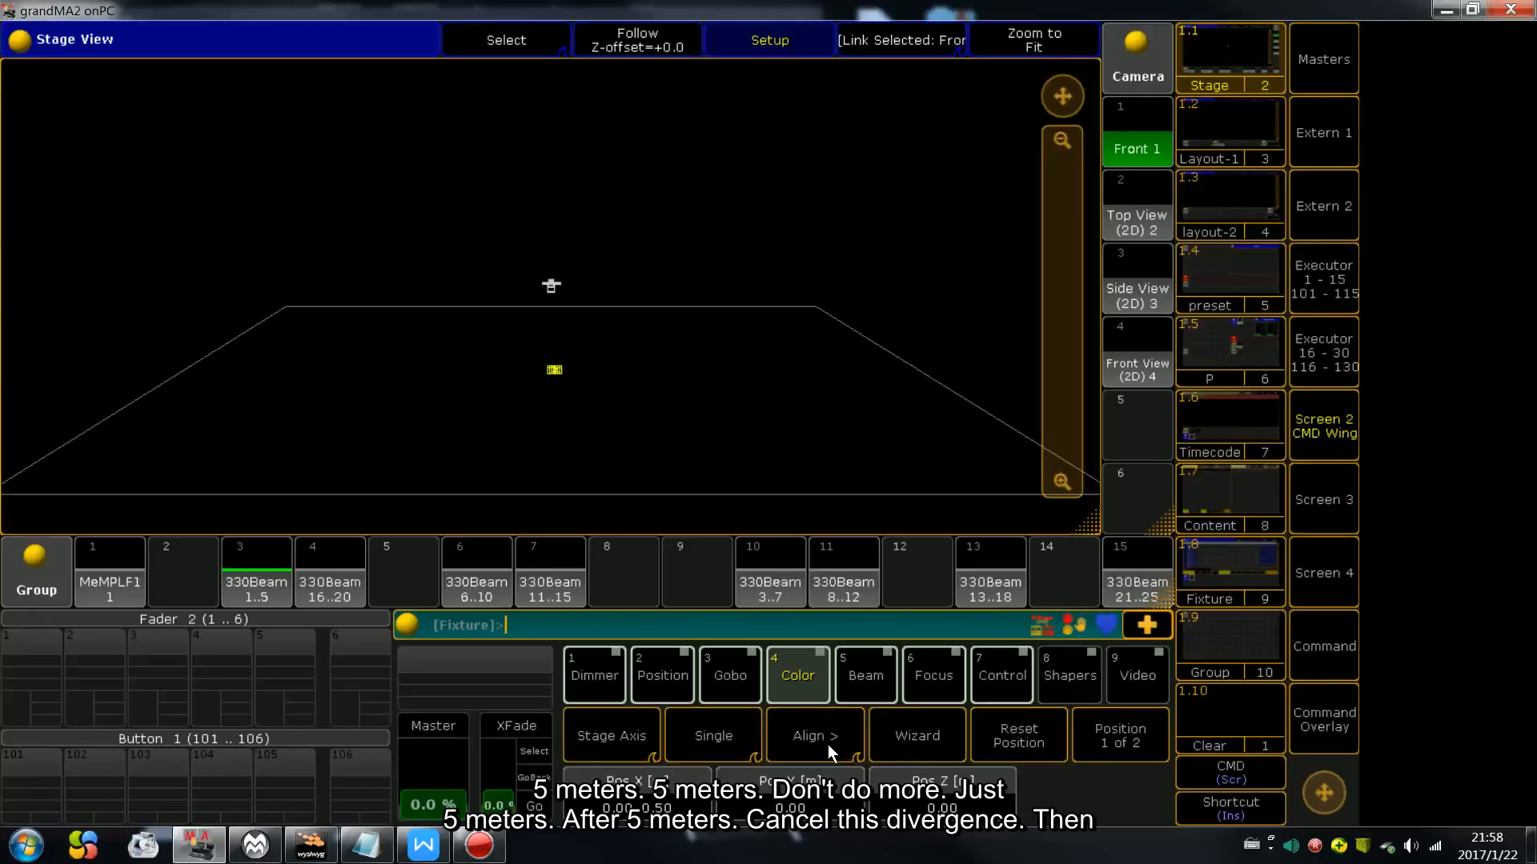
scroll(828, 744, up, 4)
scroll(827, 744, down, 1)
Step: Turn alignment off, shift the row to Pos X -25.00..-20.00 m, and check it through the Top View (2D) camera
click(843, 746)
scroll(842, 747, down, 15)
scroll(842, 747, down, 20)
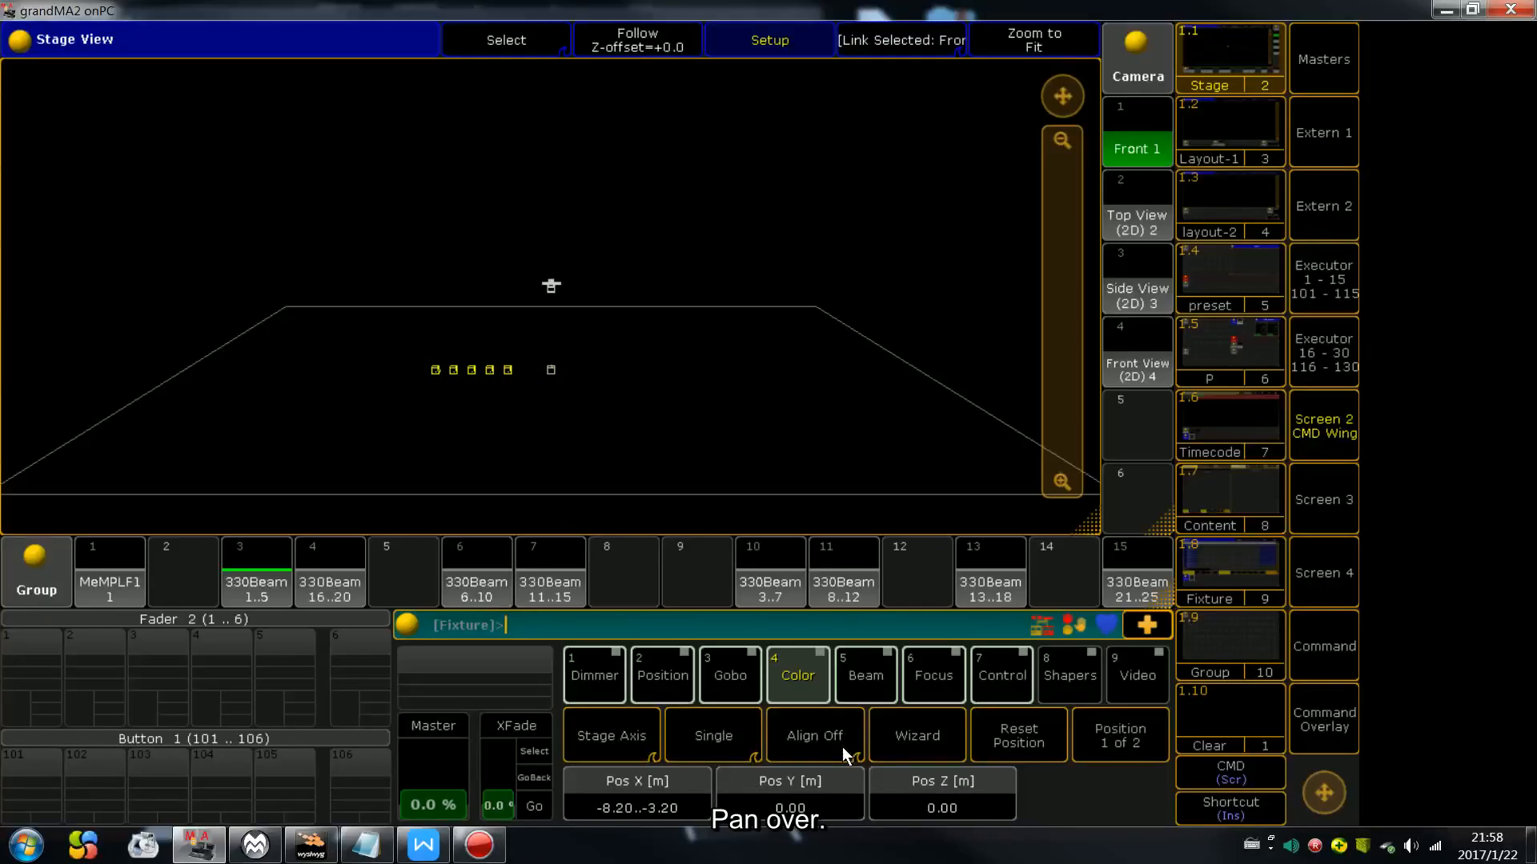
scroll(842, 747, down, 19)
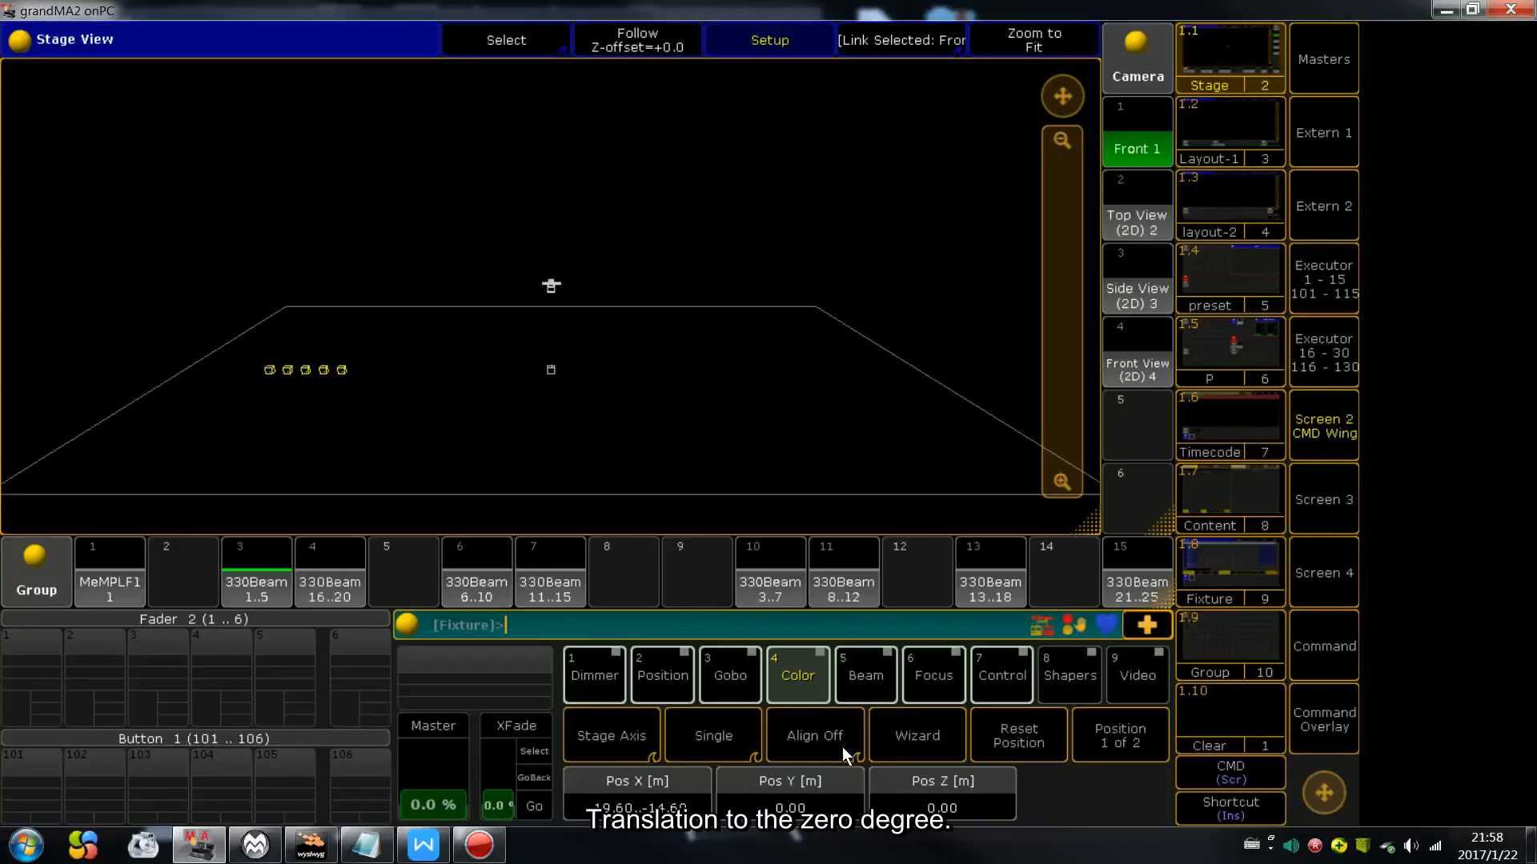
scroll(842, 747, down, 2)
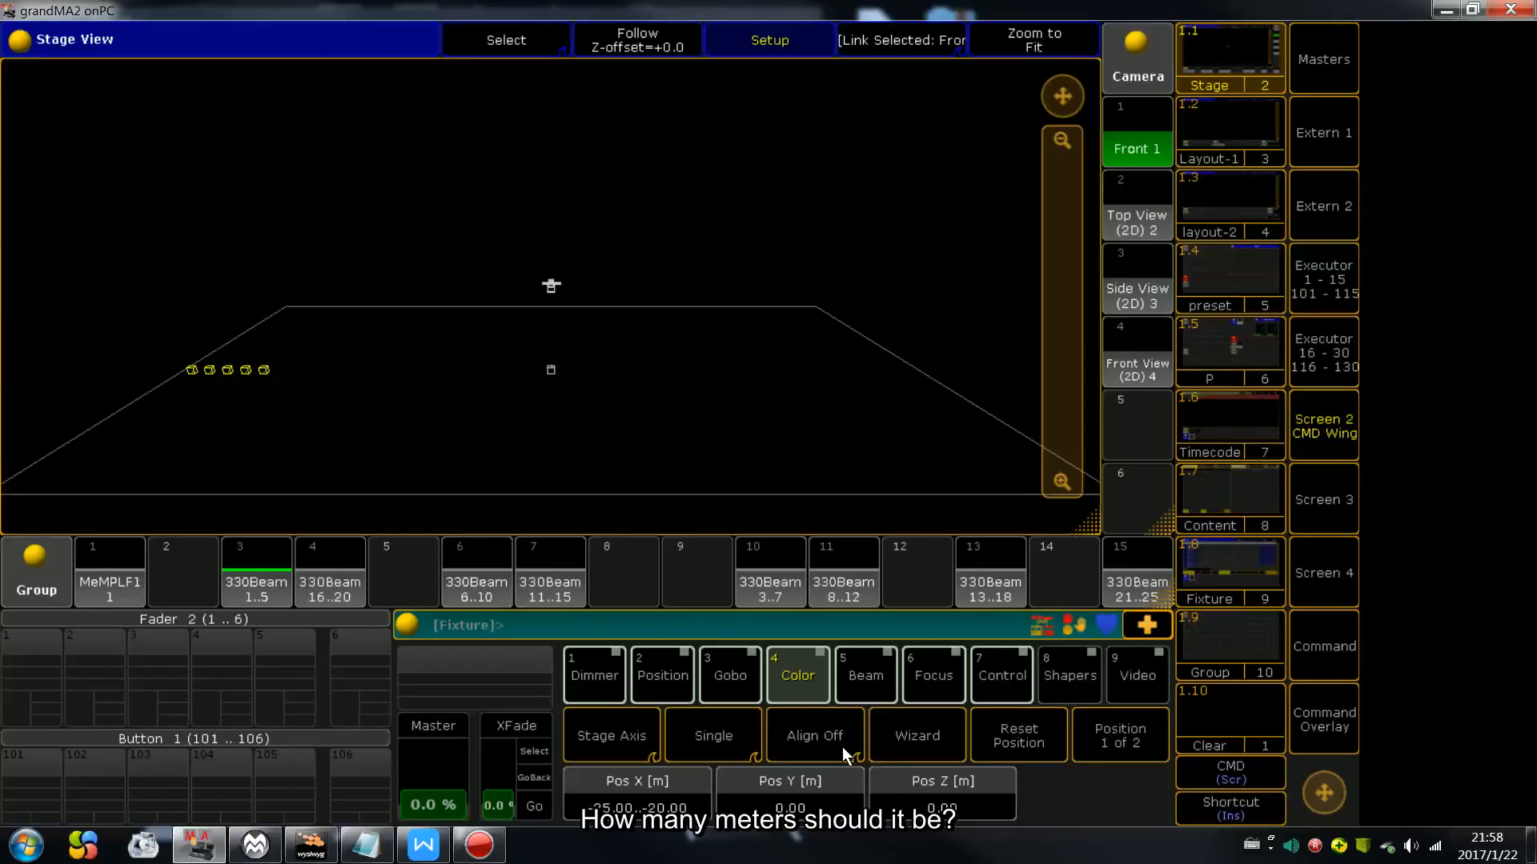
scroll(842, 747, up, 1)
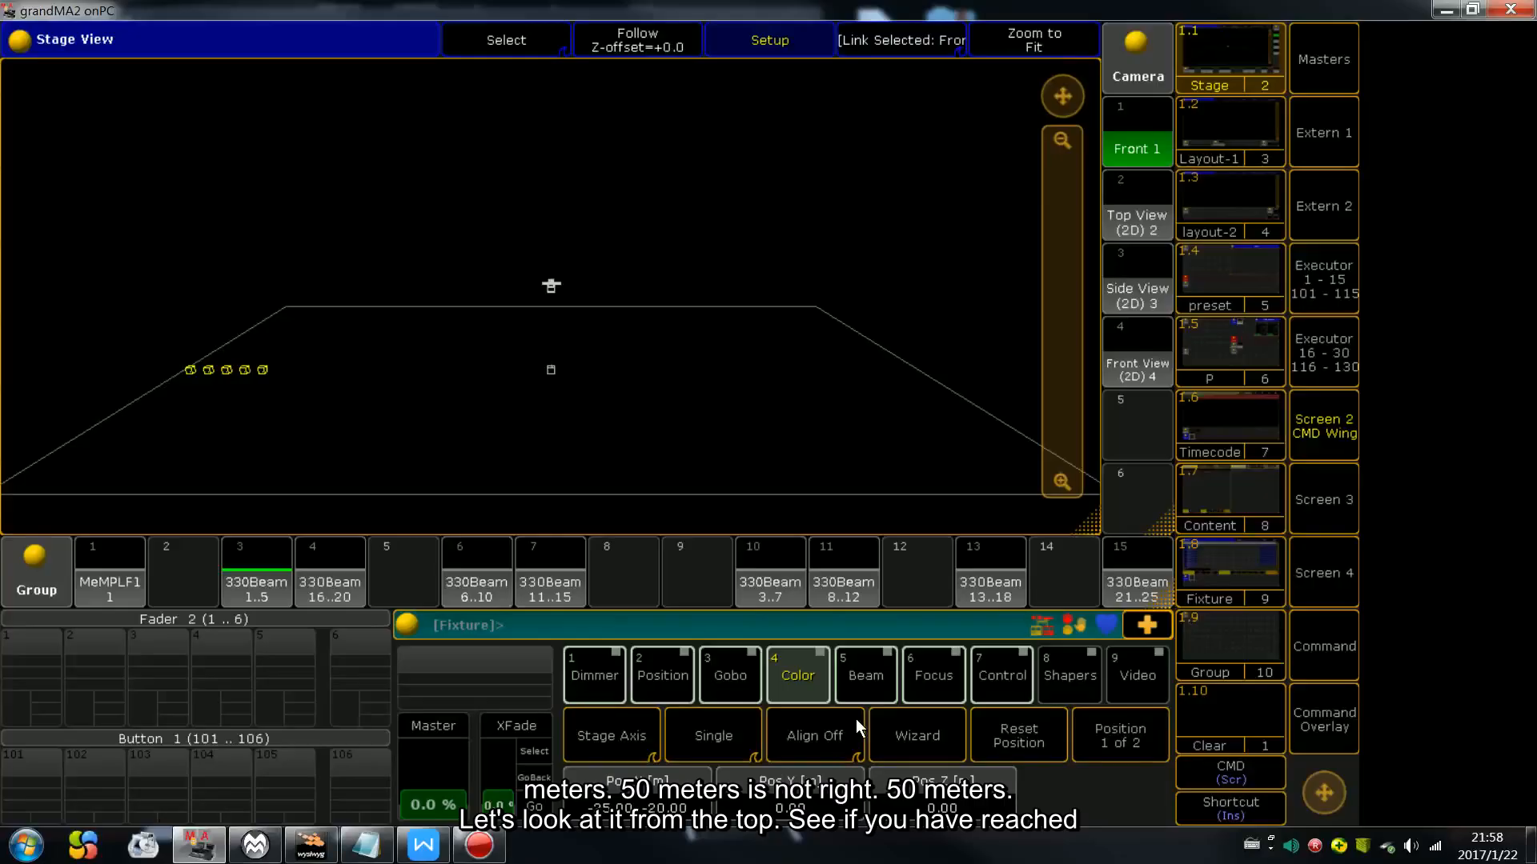
click(1134, 227)
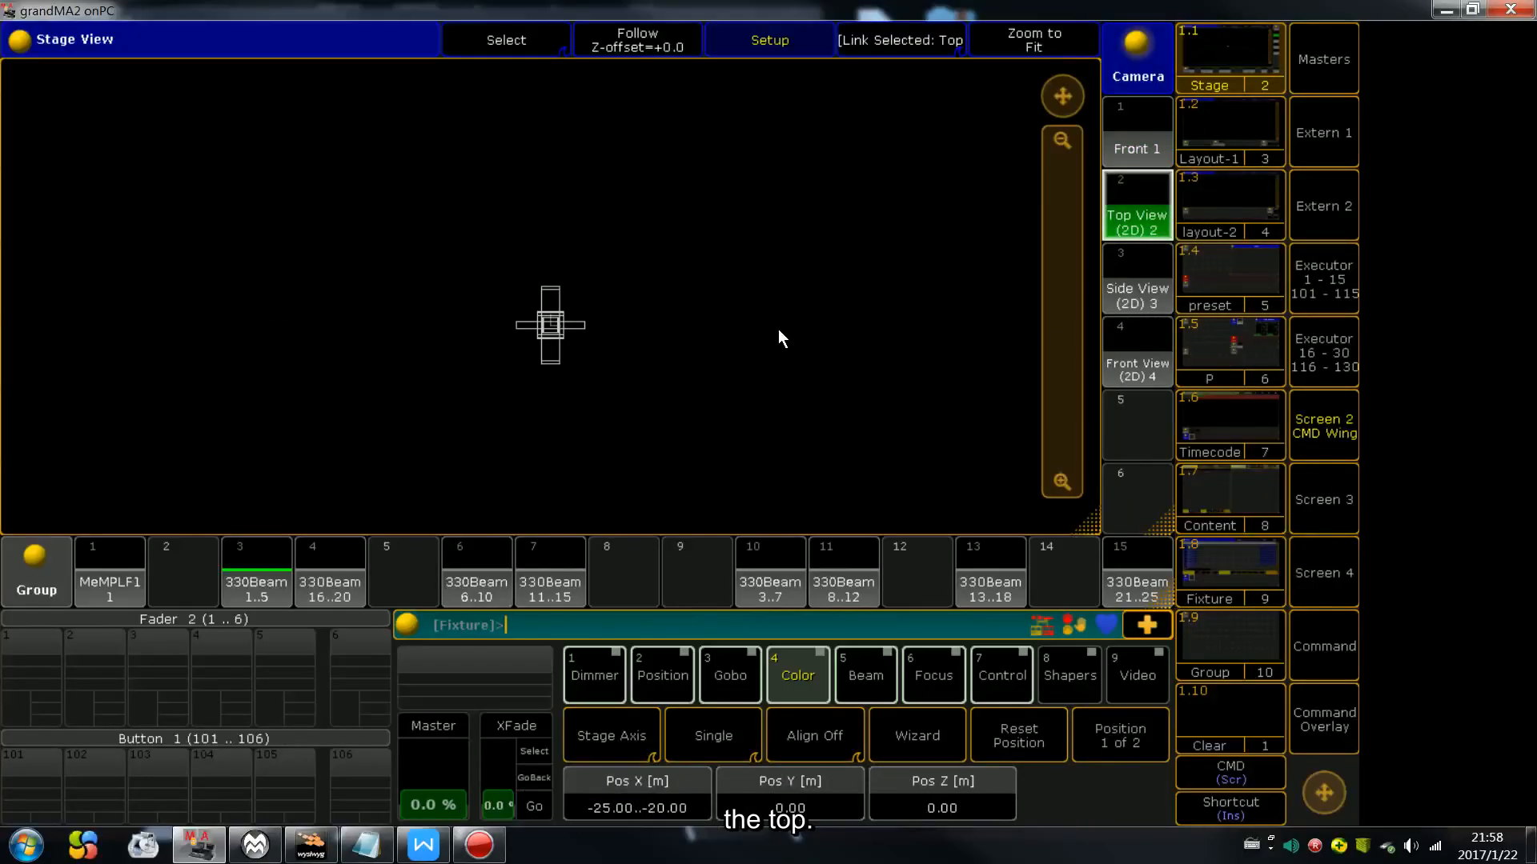
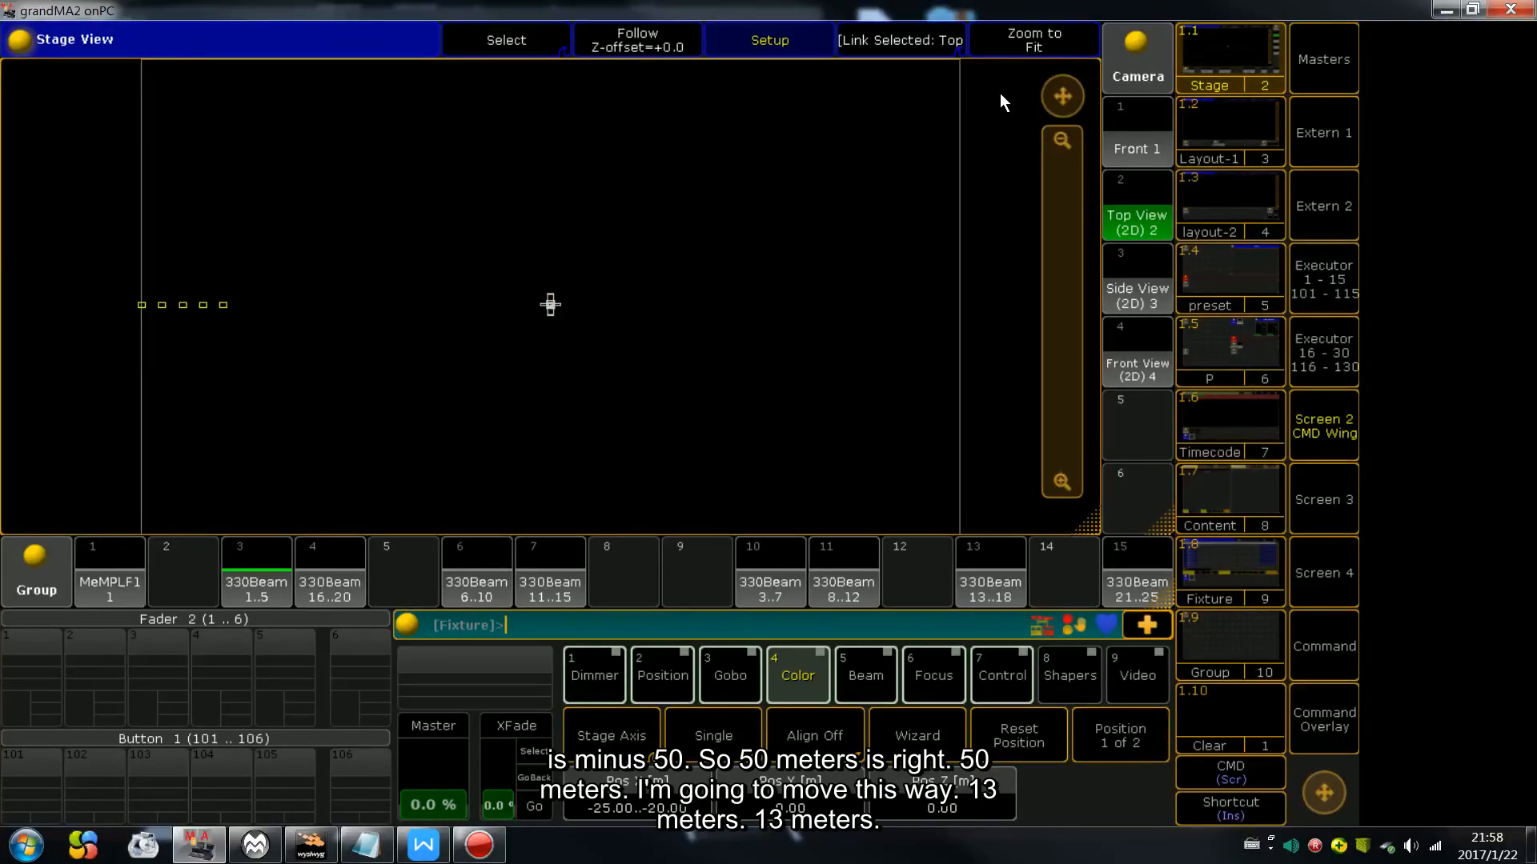
Step: Through the Front camera, shift the 330Beam 1..5 row along the X axis to Pos X -12.00..-7.00 m
click(1146, 134)
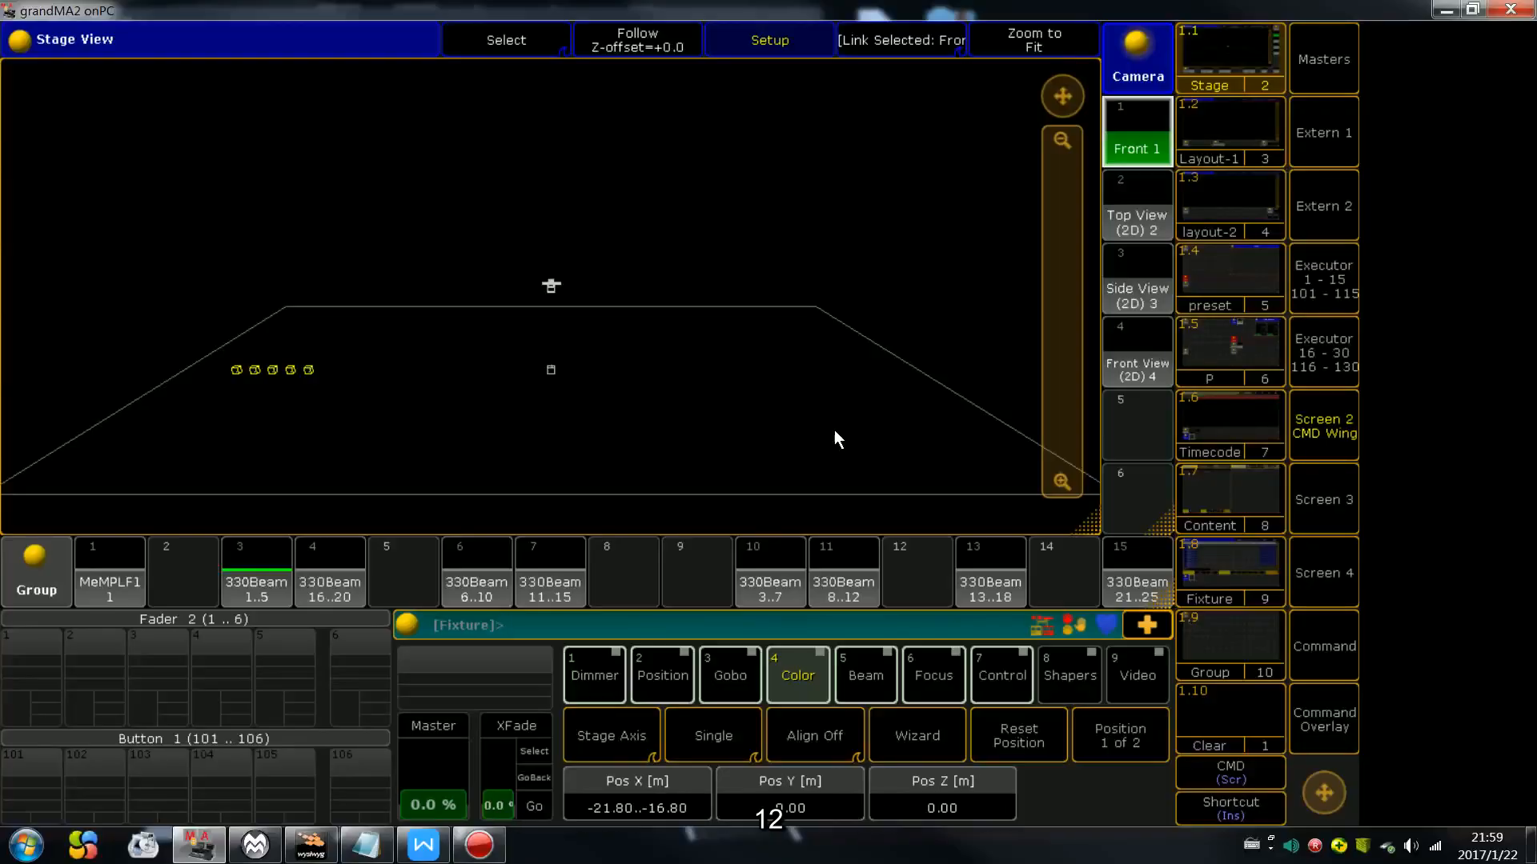
key(Right)
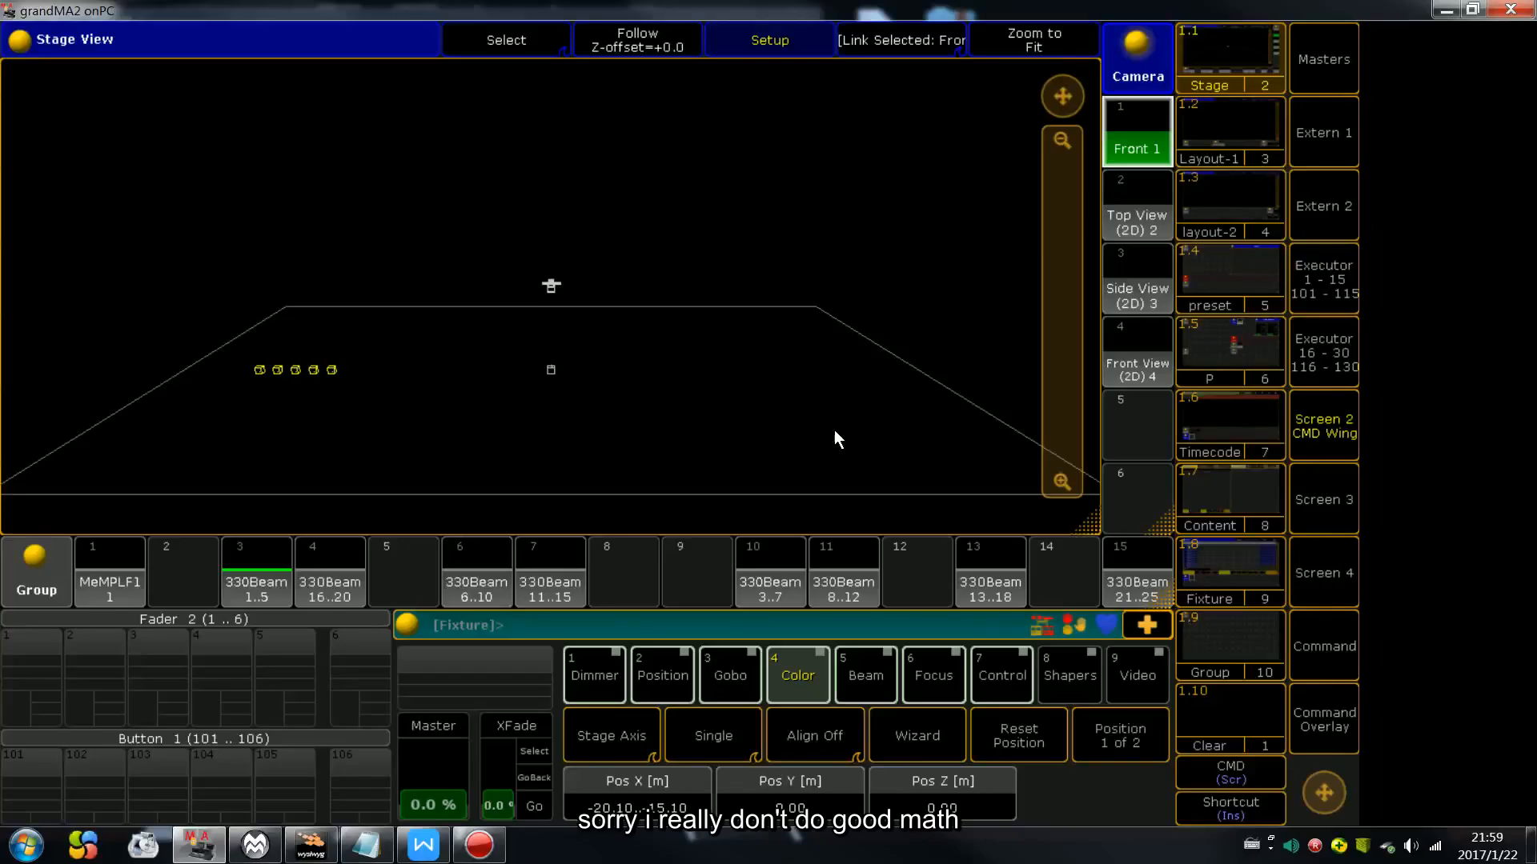
key(Right)
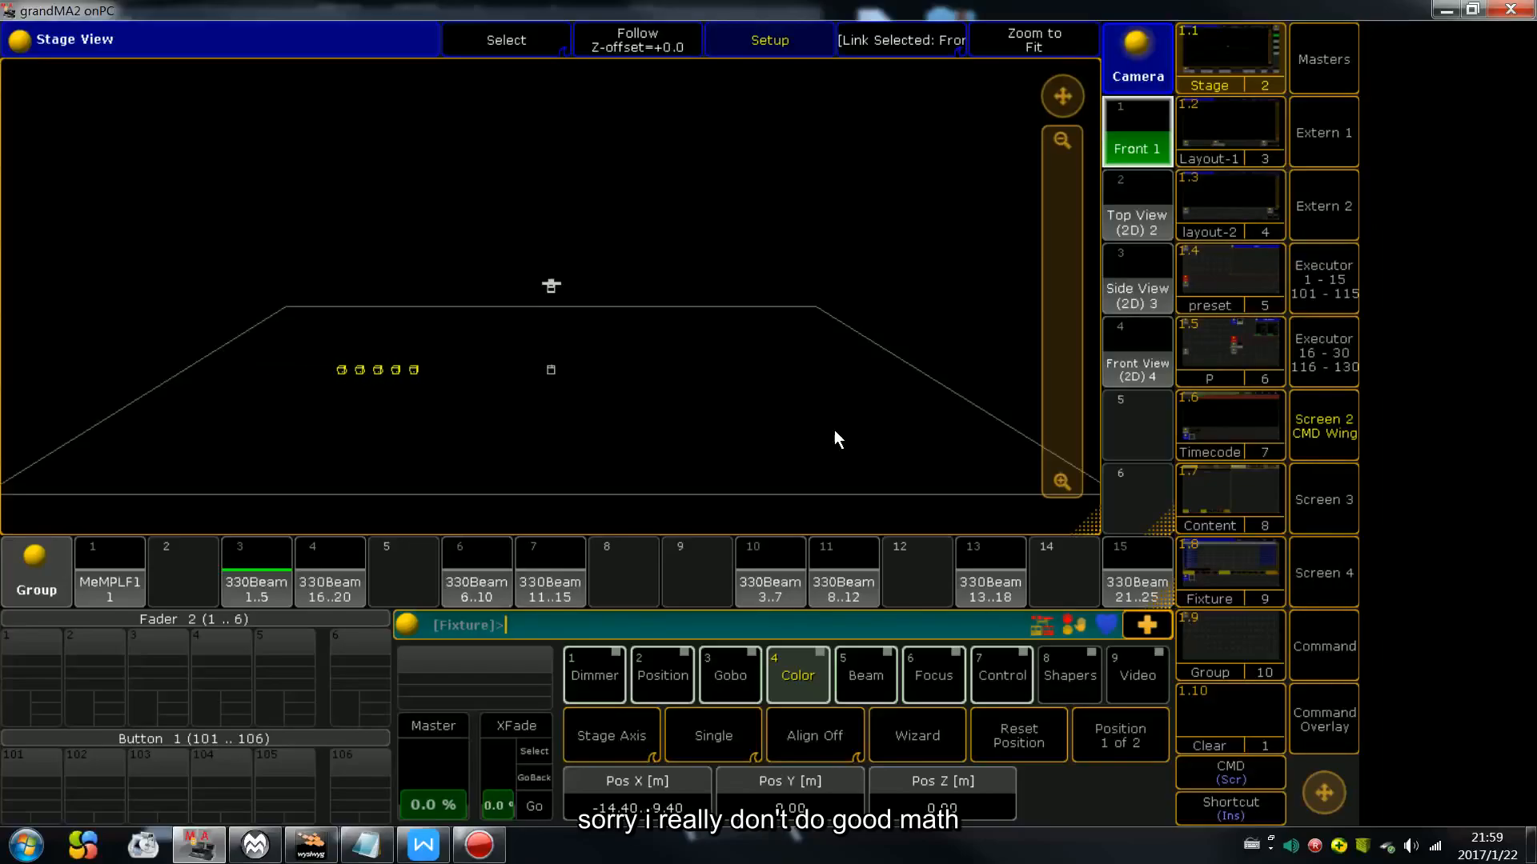
key(Right)
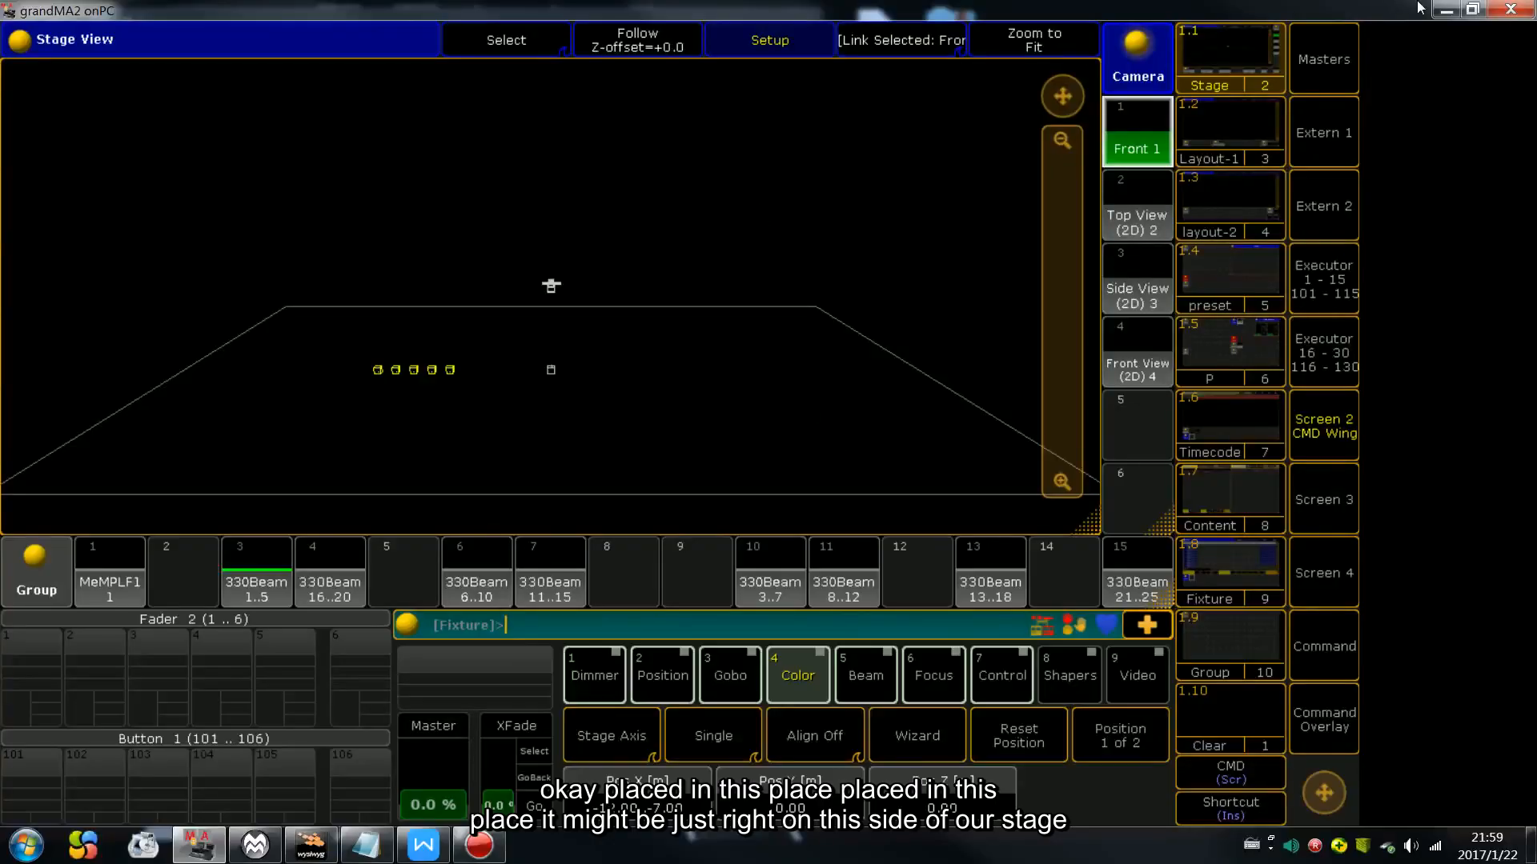
click(1473, 9)
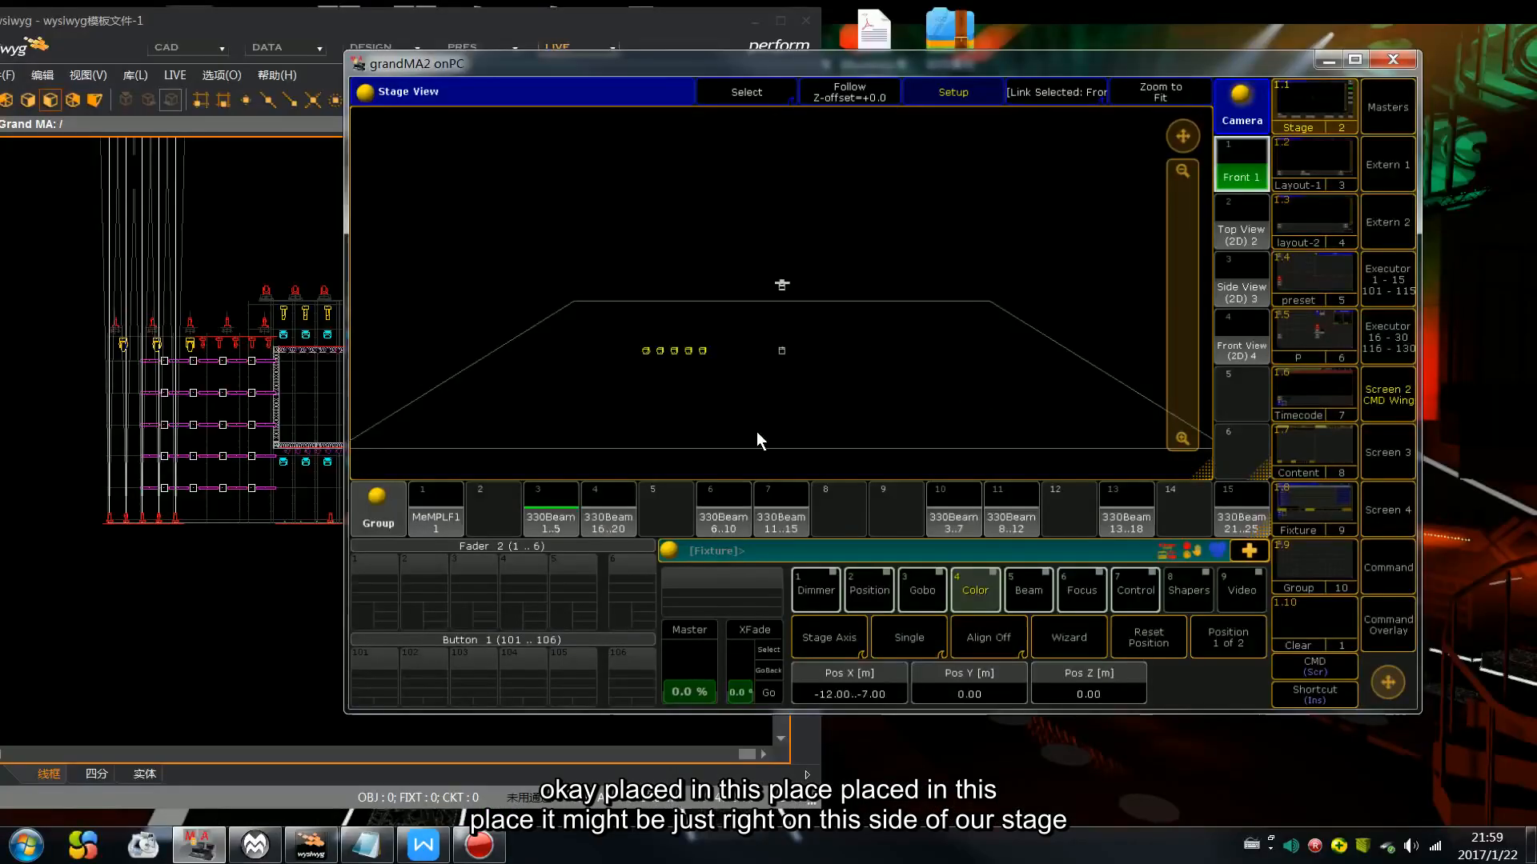
click(1355, 60)
Step: Select the 330Beam 16..20 group and reset its position
click(345, 573)
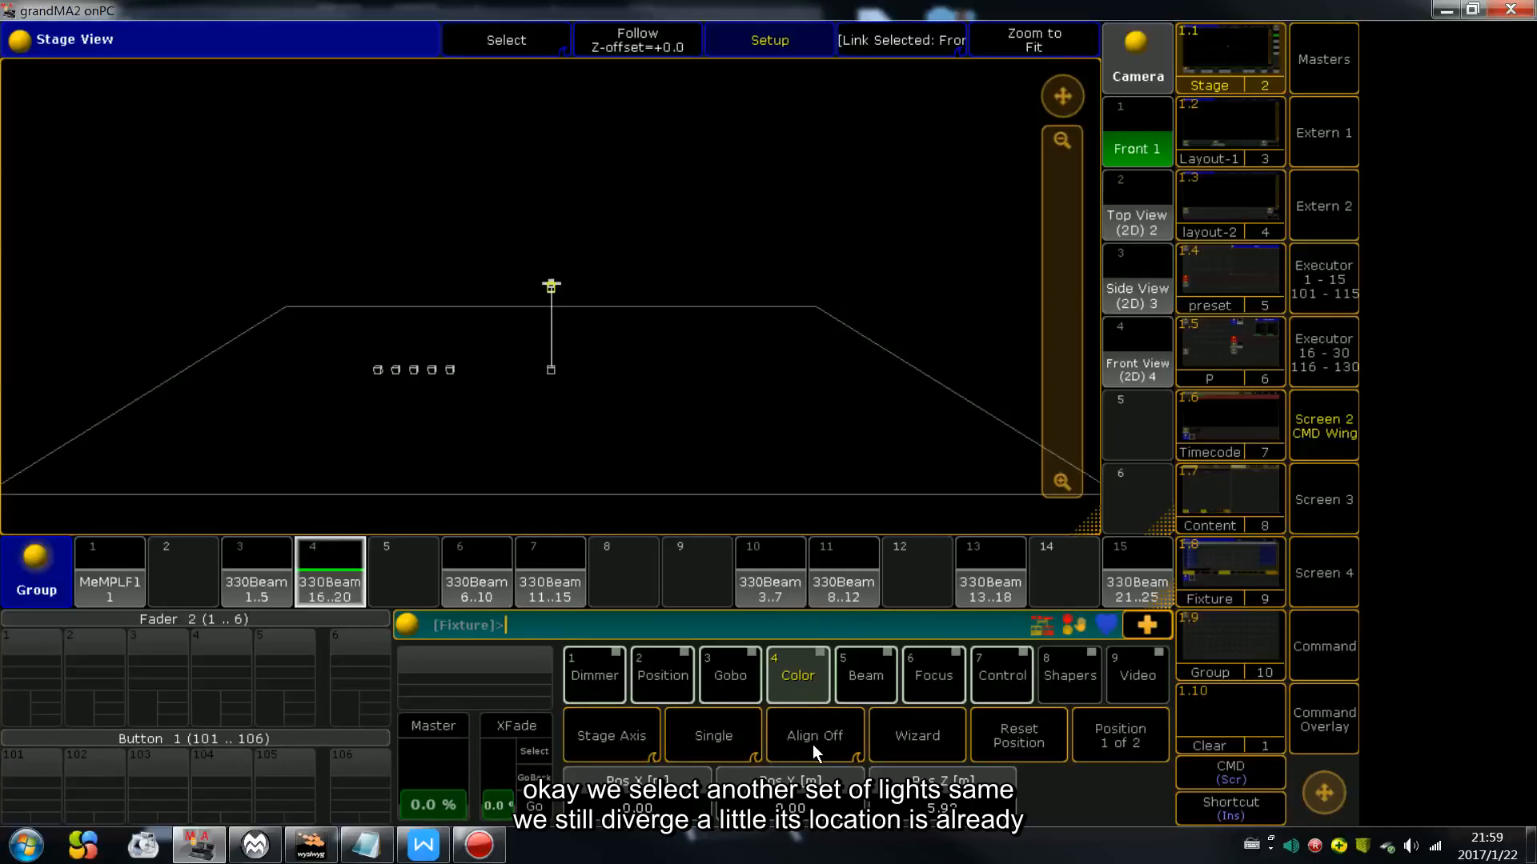
scroll(813, 745, down, 7)
click(1024, 731)
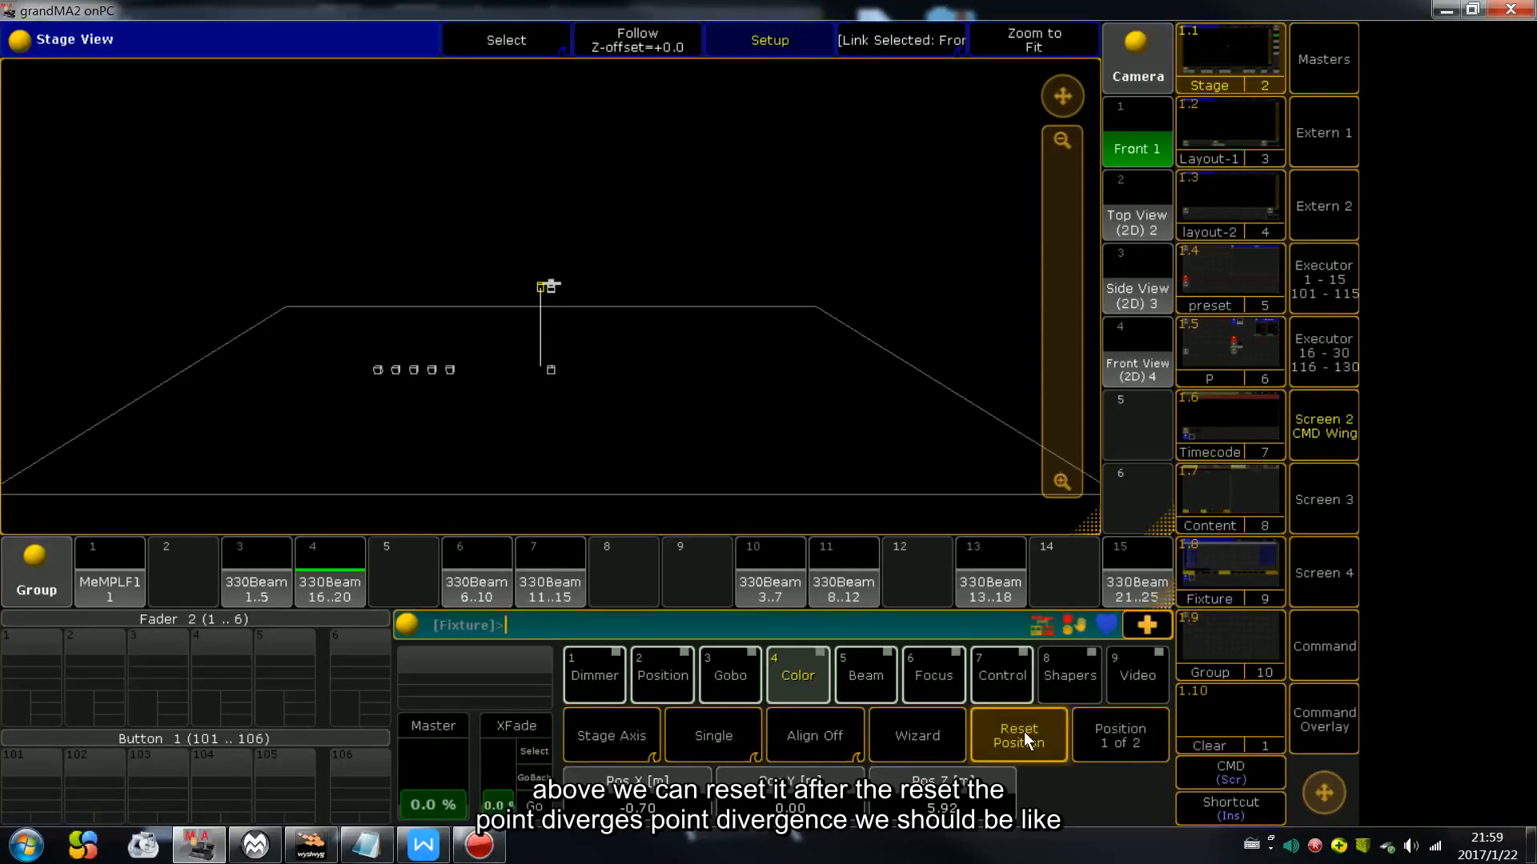
Step: Spread the five fixtures over Pos X 0.00..5.00 m with Align <, then turn alignment off and raise them to Pos Z 3.30 m
click(827, 742)
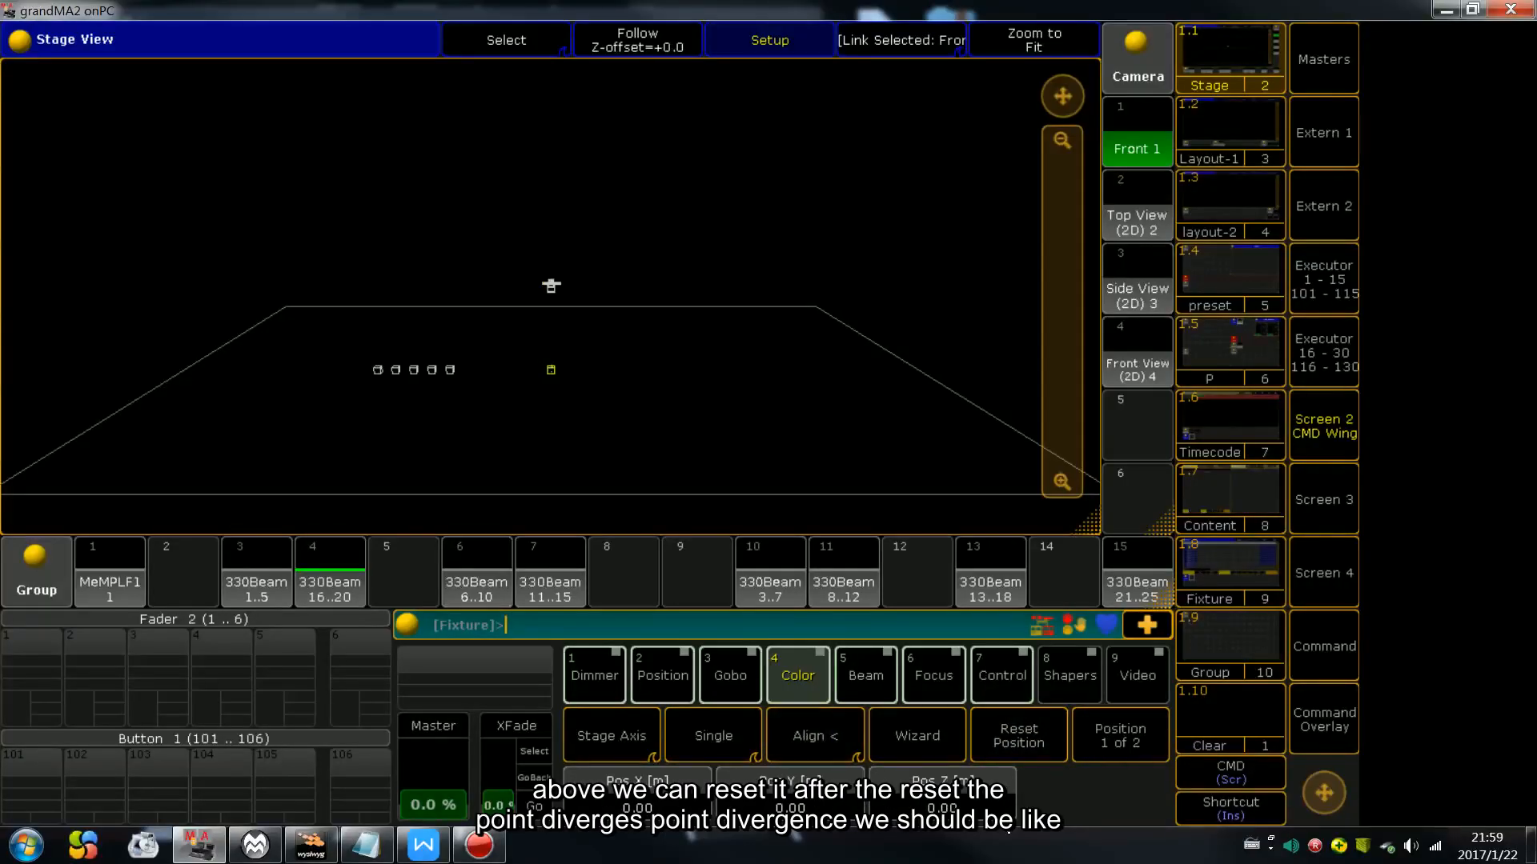
scroll(1001, 816, up, 4)
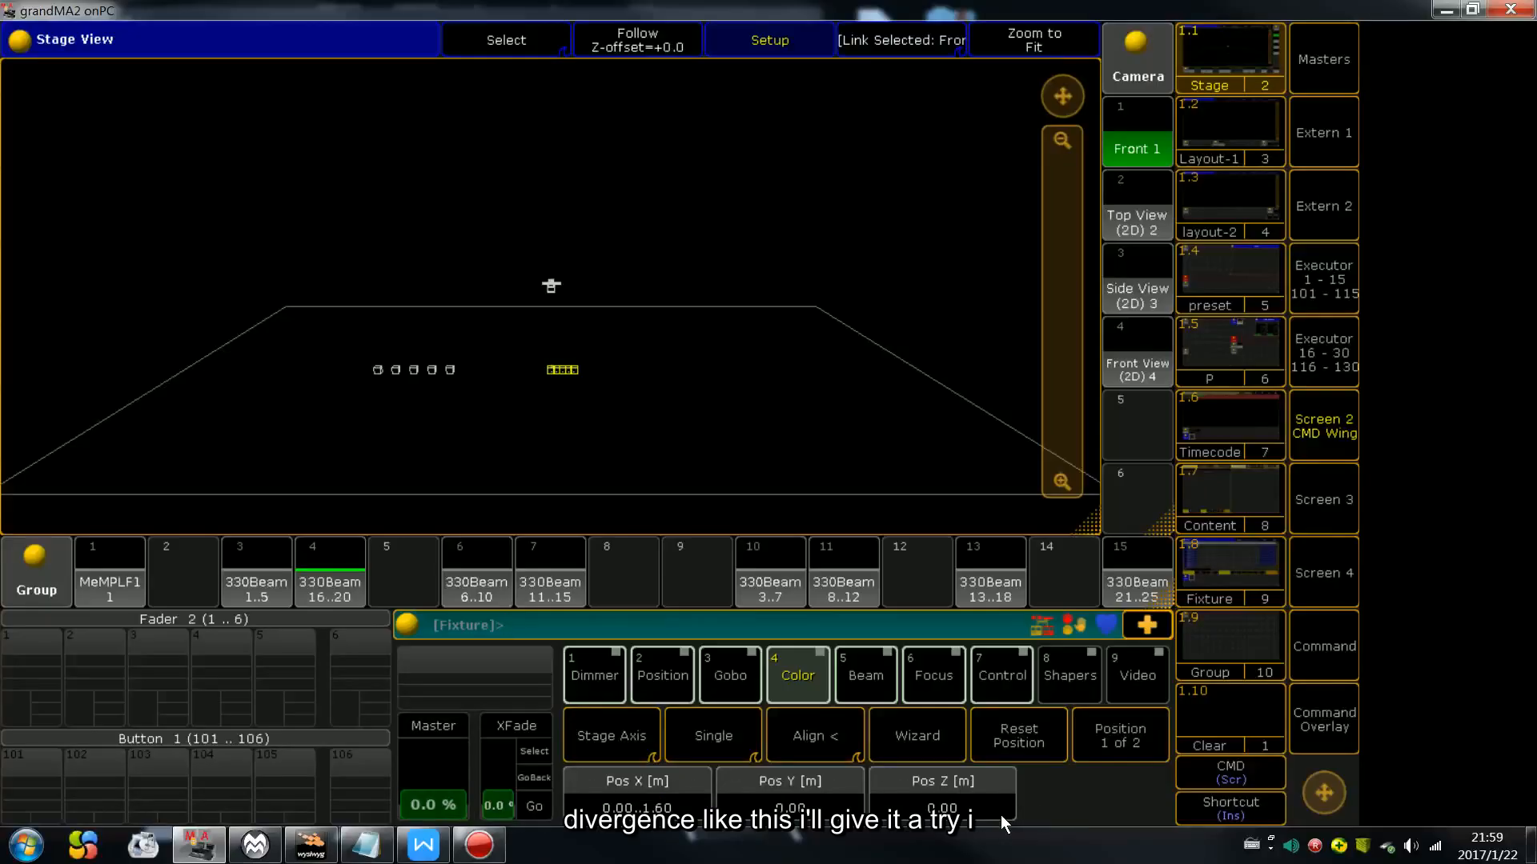
scroll(1001, 815, up, 6)
scroll(1000, 814, up, 3)
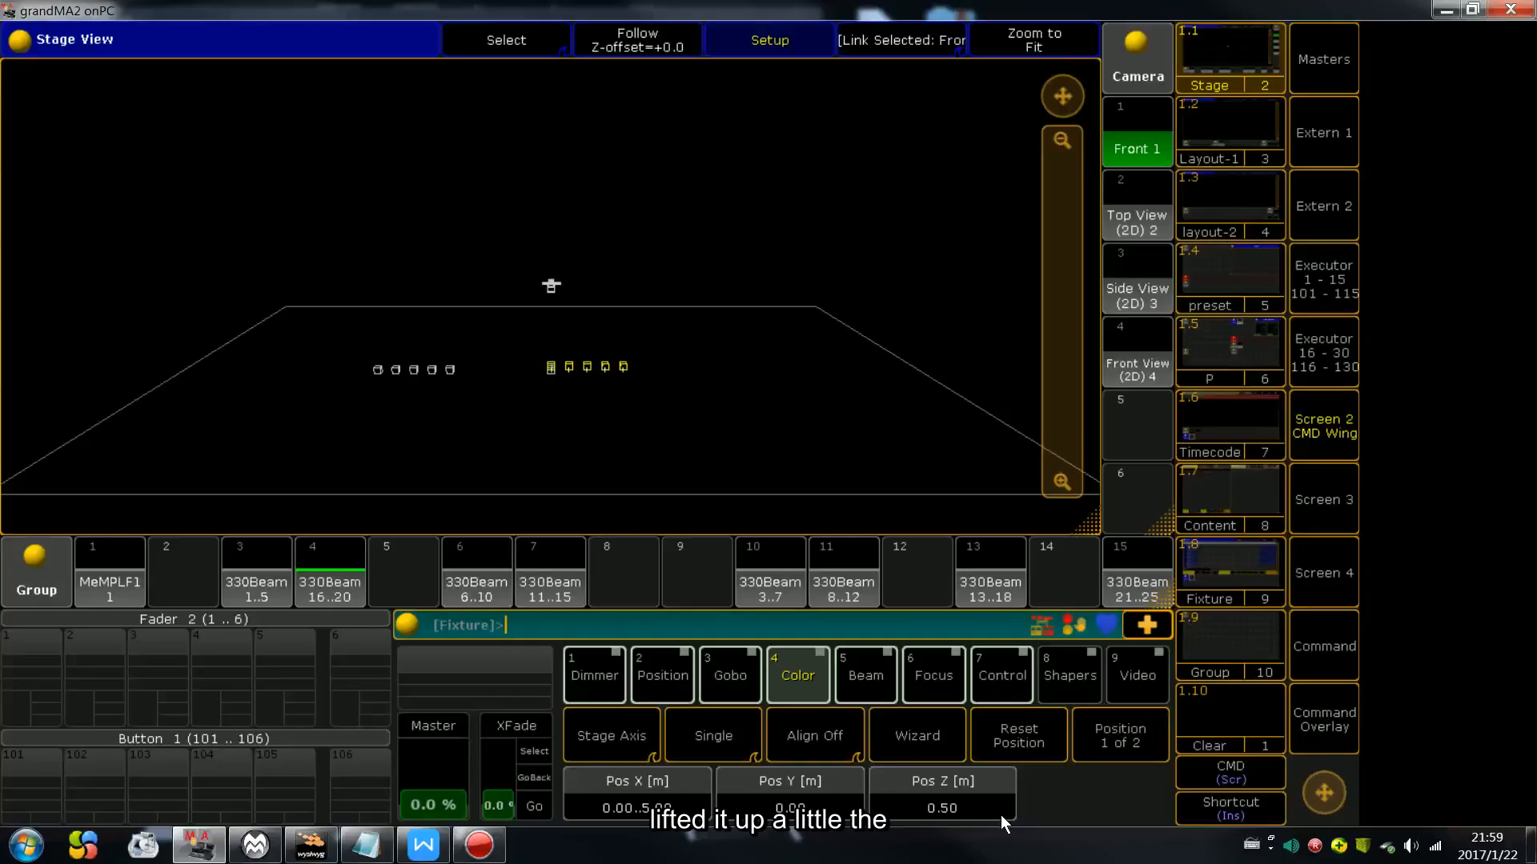
scroll(999, 816, up, 8)
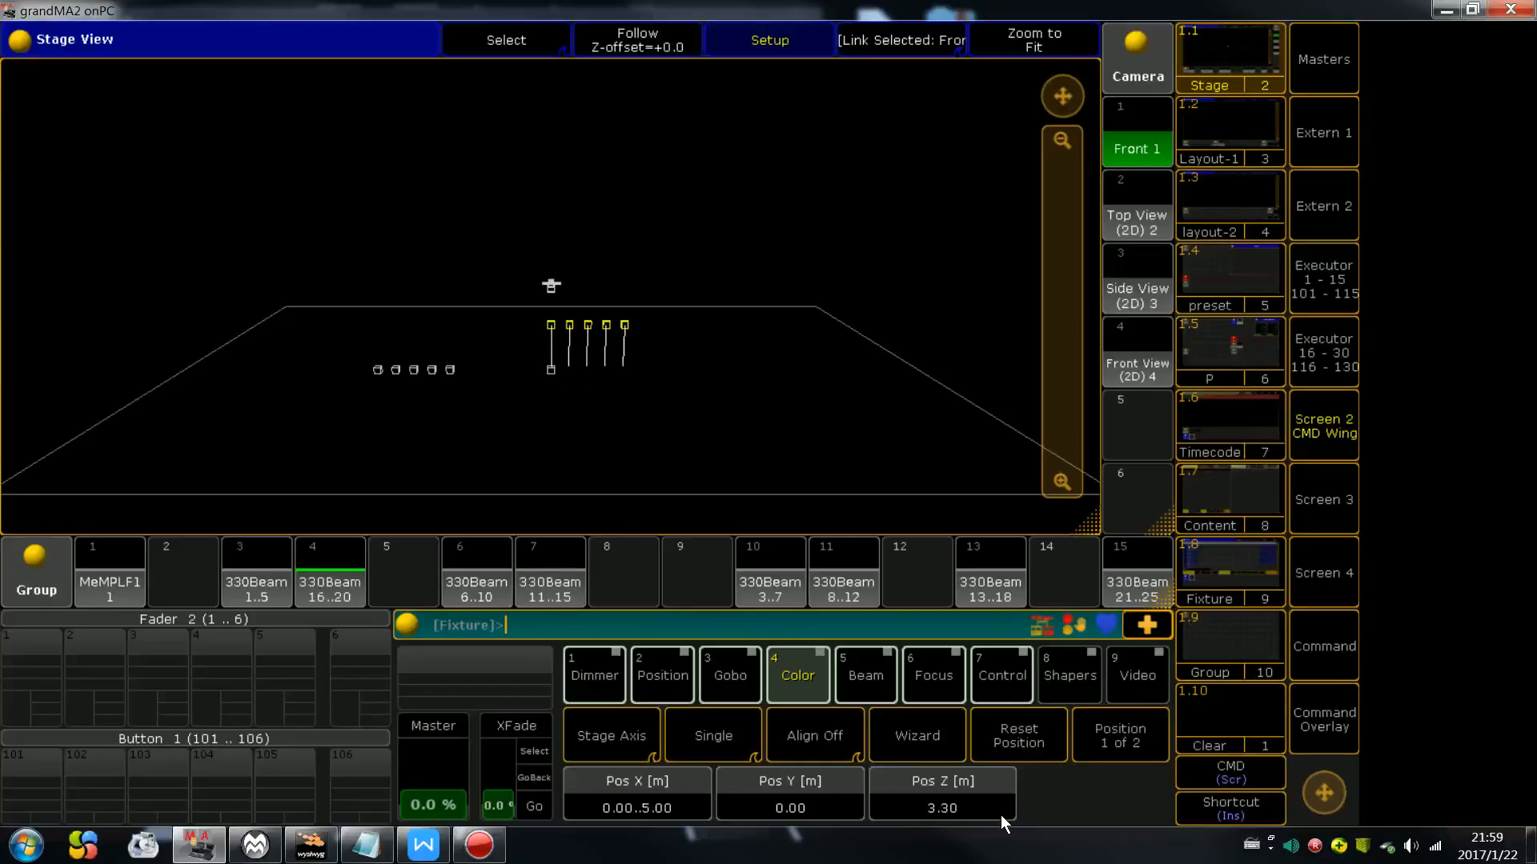
Step: Arrange the Stage View beside wysiwyg and bring the outer floor row of the rig into view
click(1471, 10)
drag(854, 65, 1169, 97)
click(622, 28)
drag(623, 28, 433, 38)
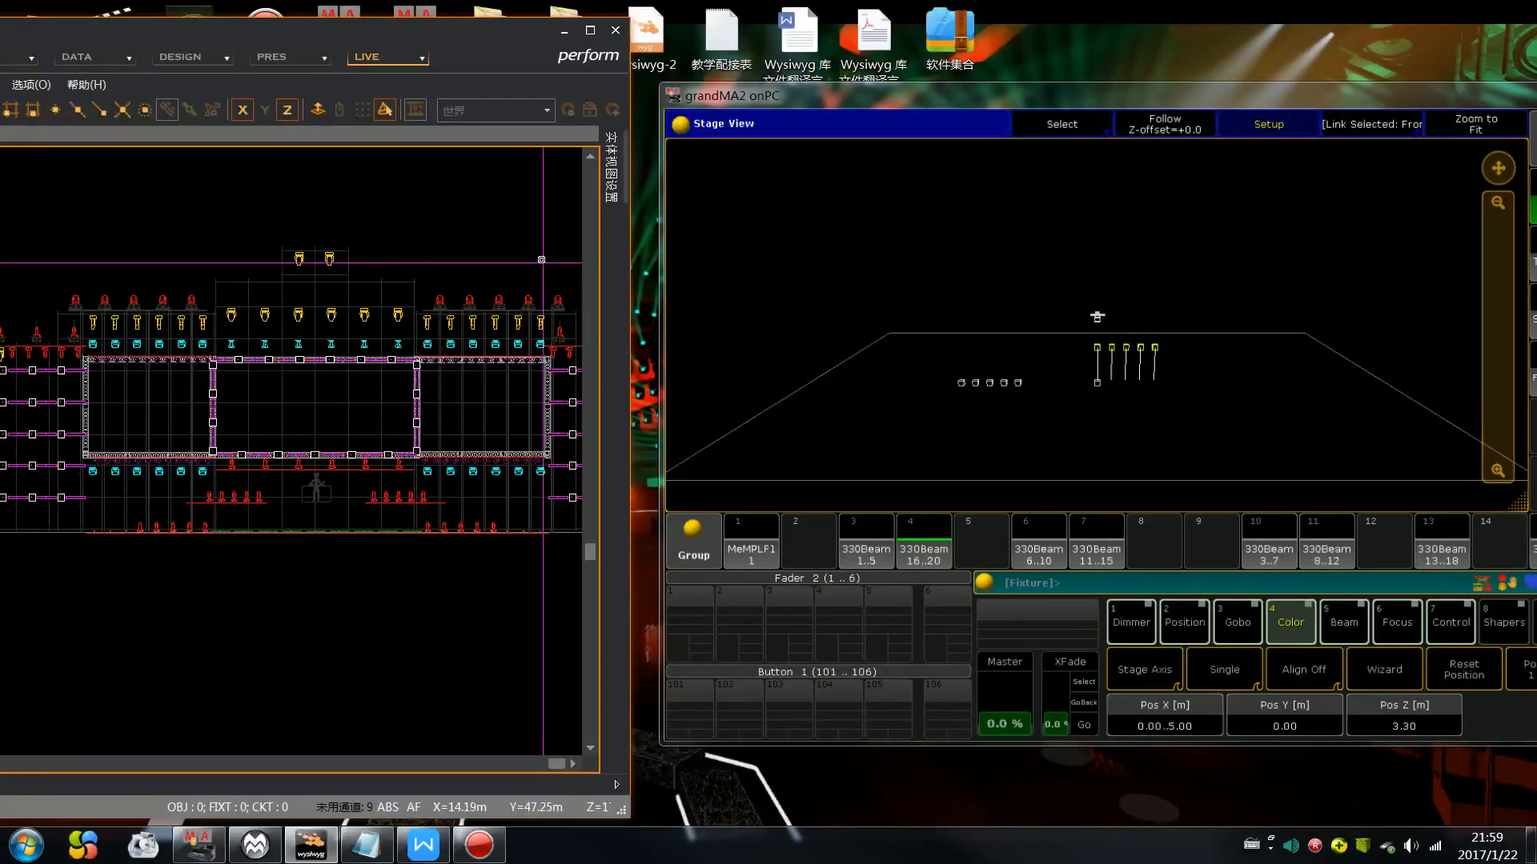
scroll(383, 248, down, 3)
scroll(401, 325, up, 5)
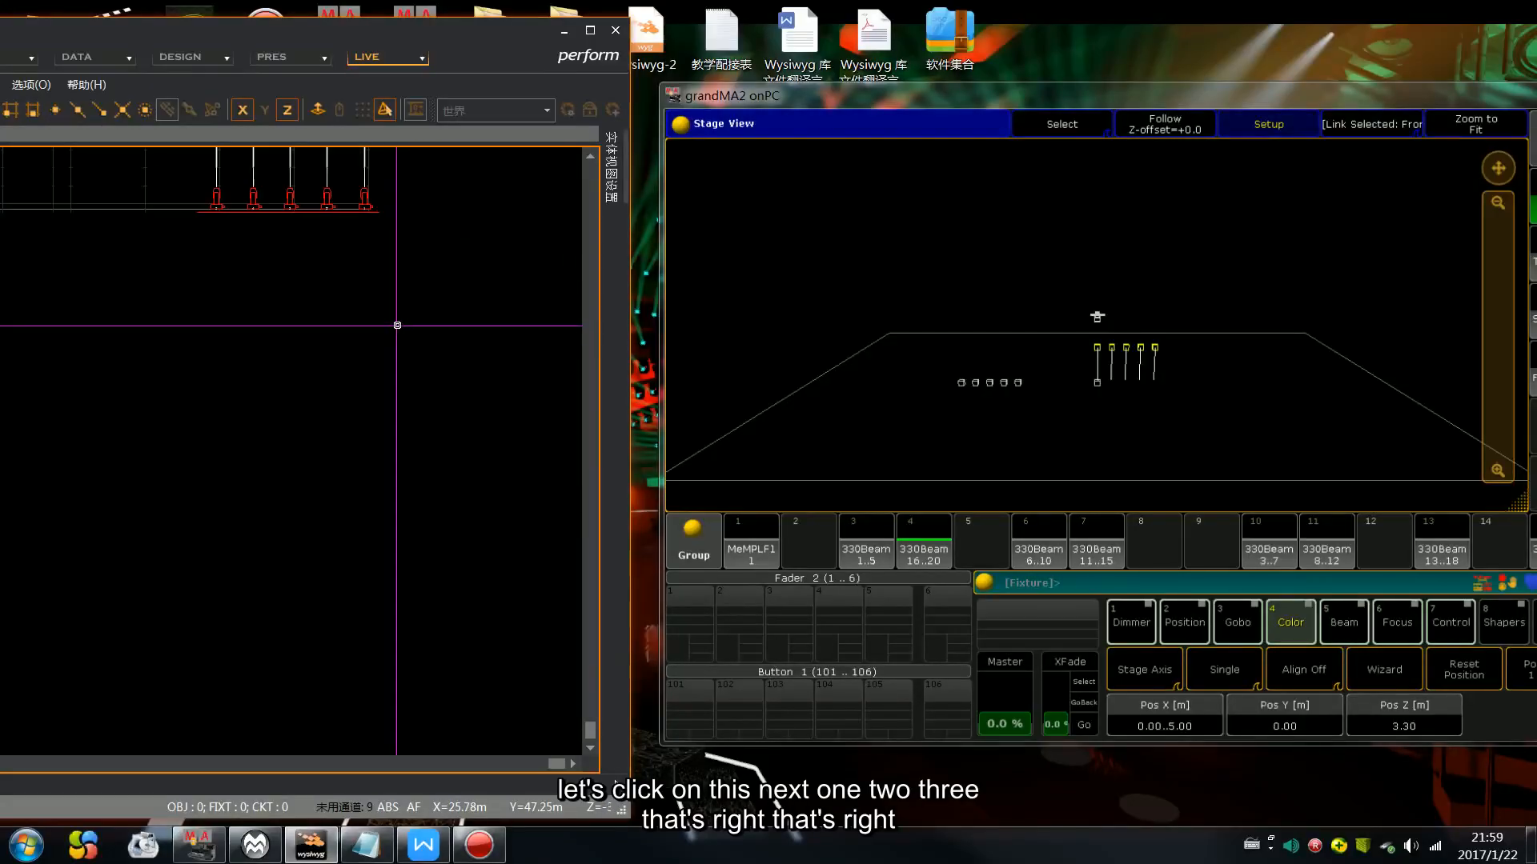
drag(1110, 129, 889, 119)
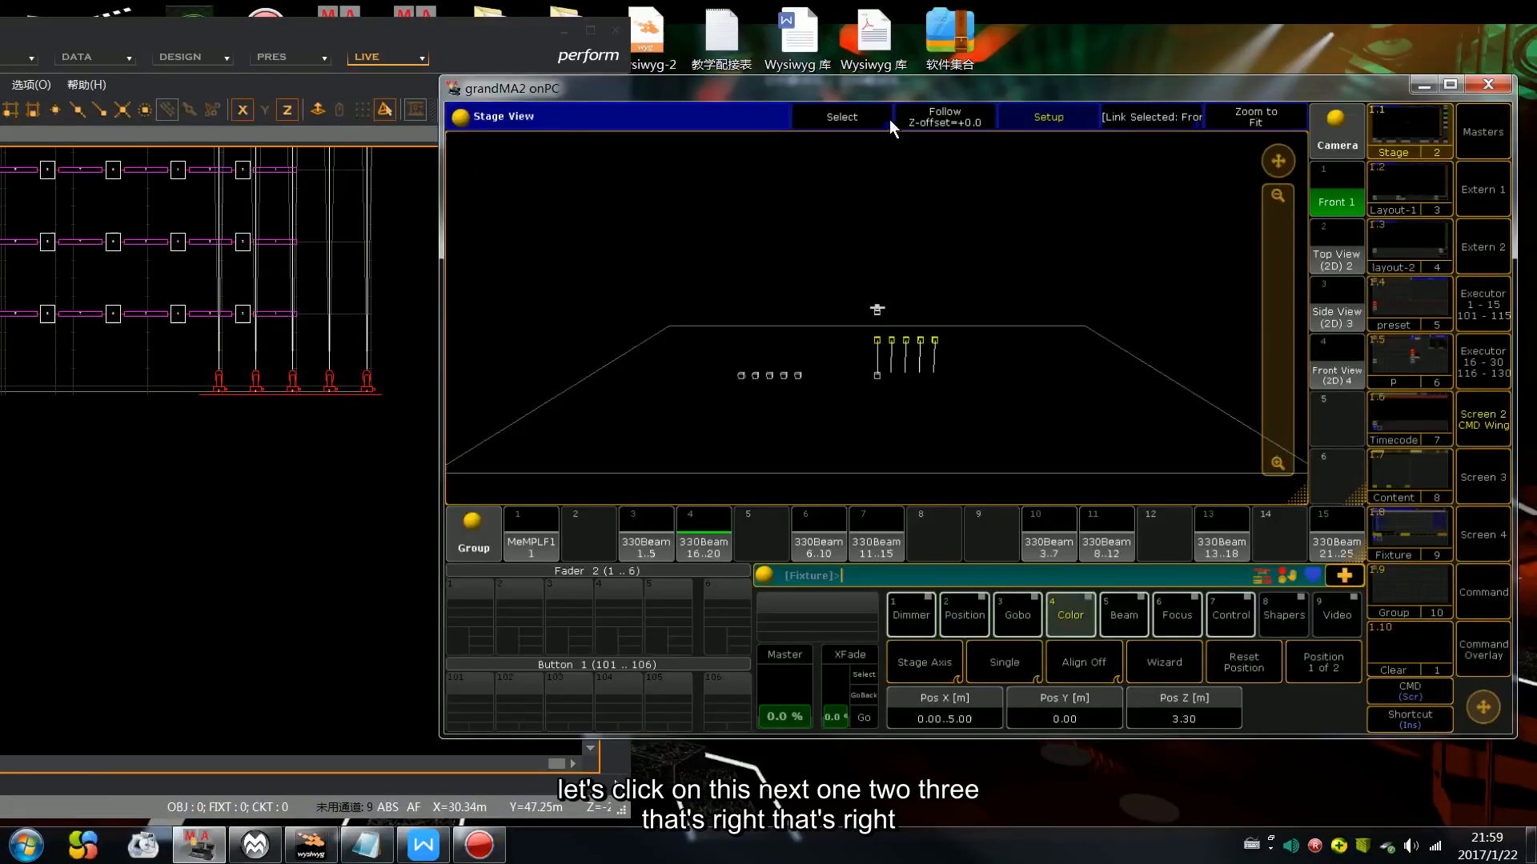
Step: Step through the 330Beam 16..20 fixtures with Next from the Command Overlay to check their order in wysiwyg
click(1461, 659)
click(1417, 669)
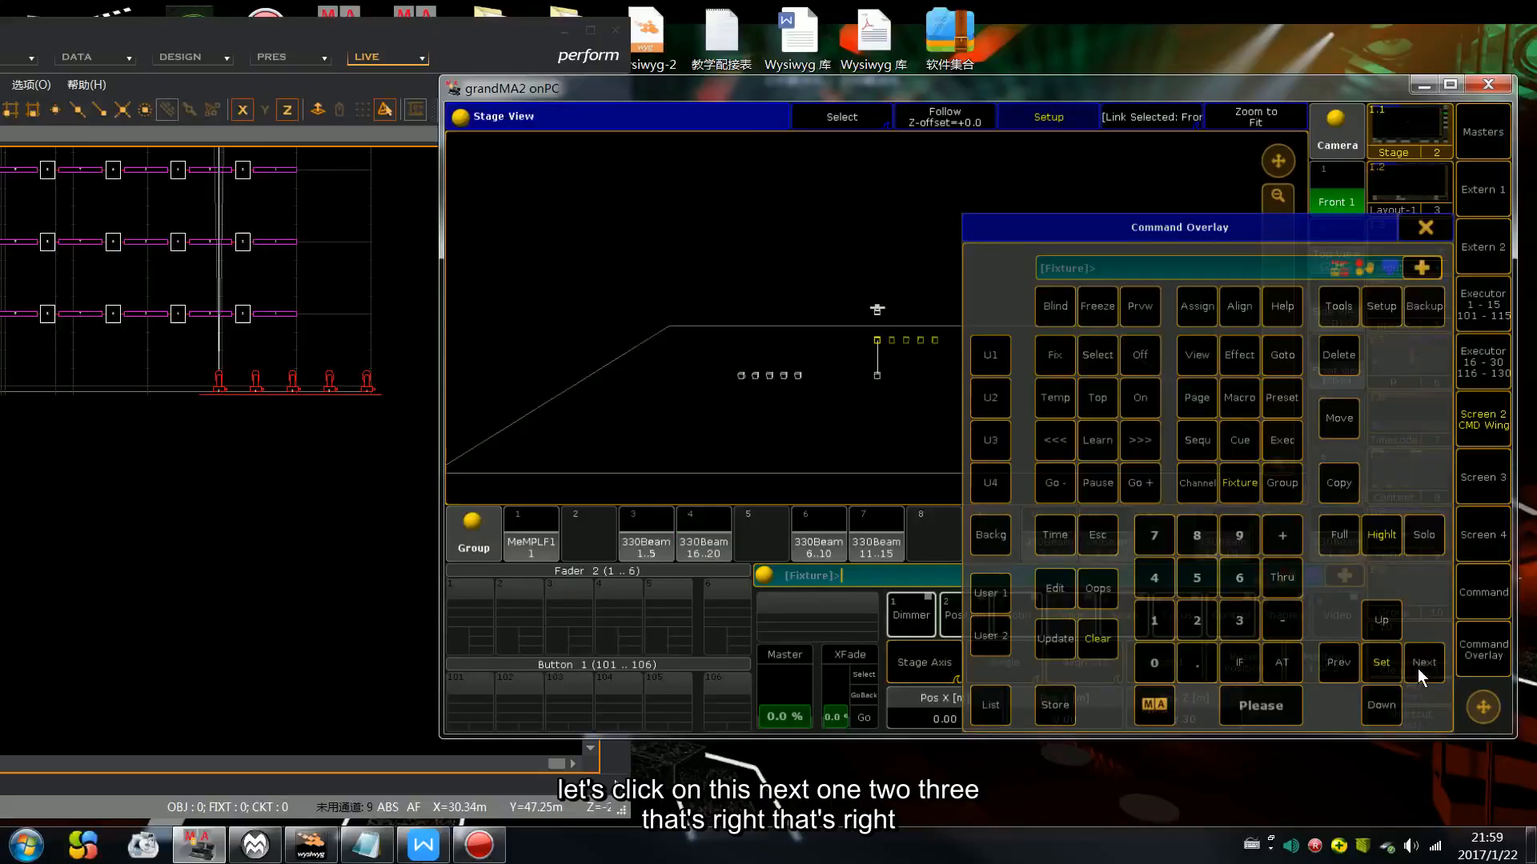
click(1417, 669)
click(1417, 669)
click(1418, 669)
click(1418, 669)
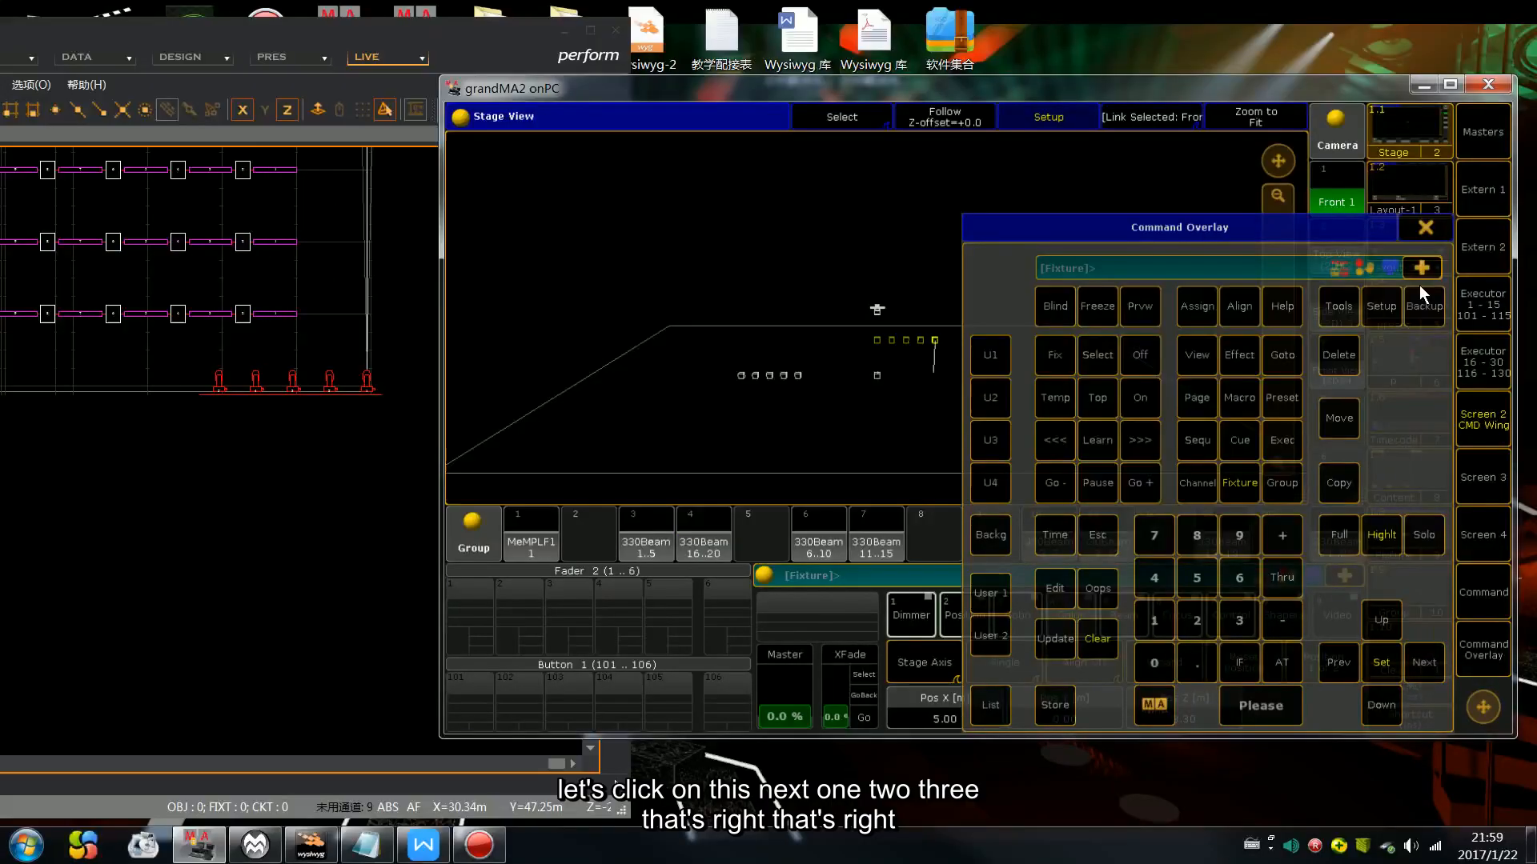
click(1430, 225)
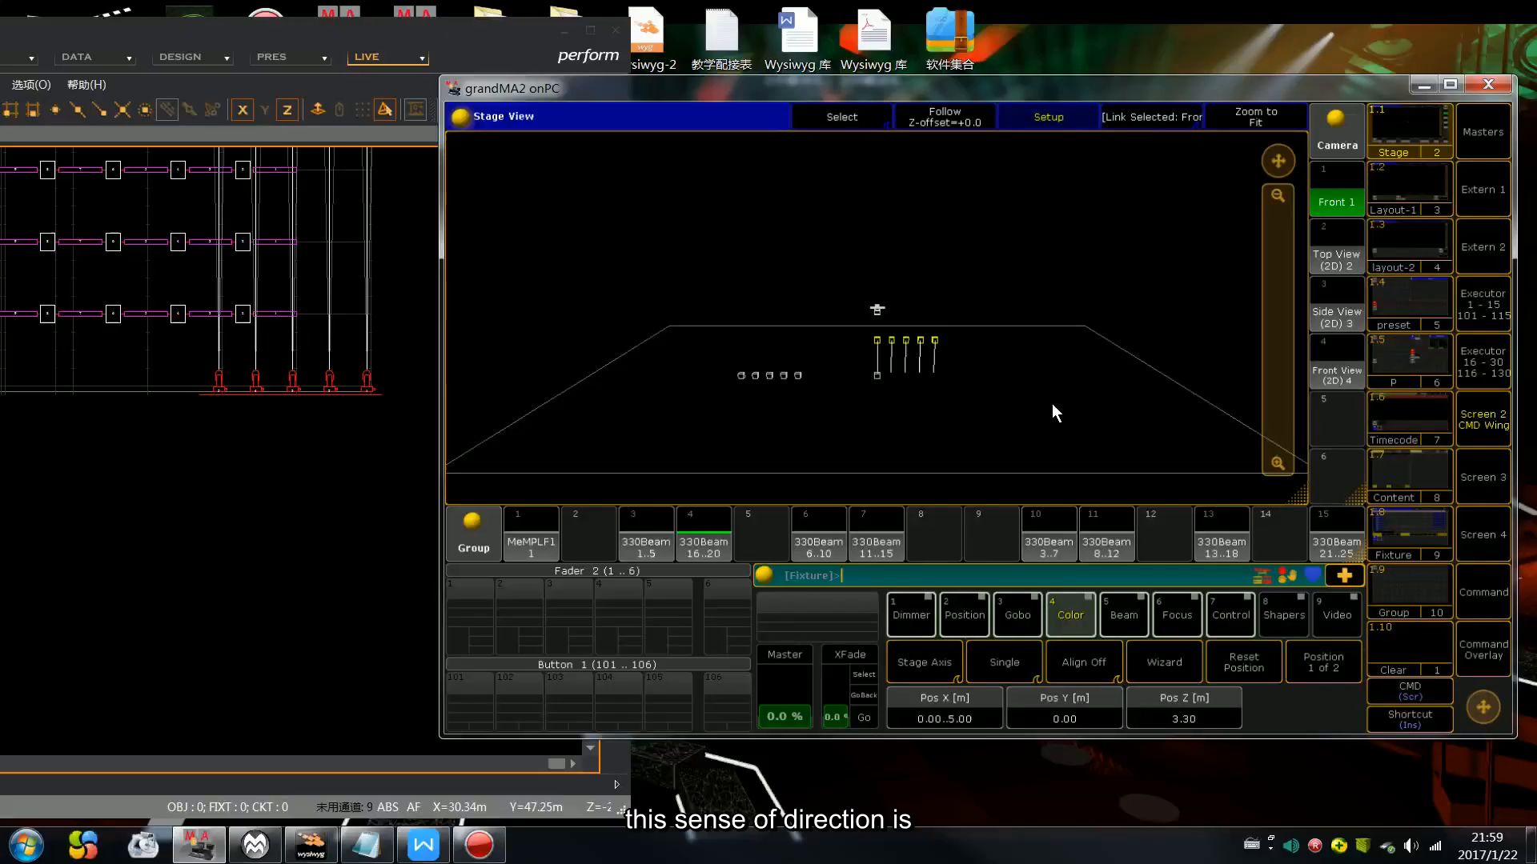
Step: Set the Pos Z of the 330Beam 16..20 row to 0.00 m
click(1177, 711)
click(662, 442)
click(900, 450)
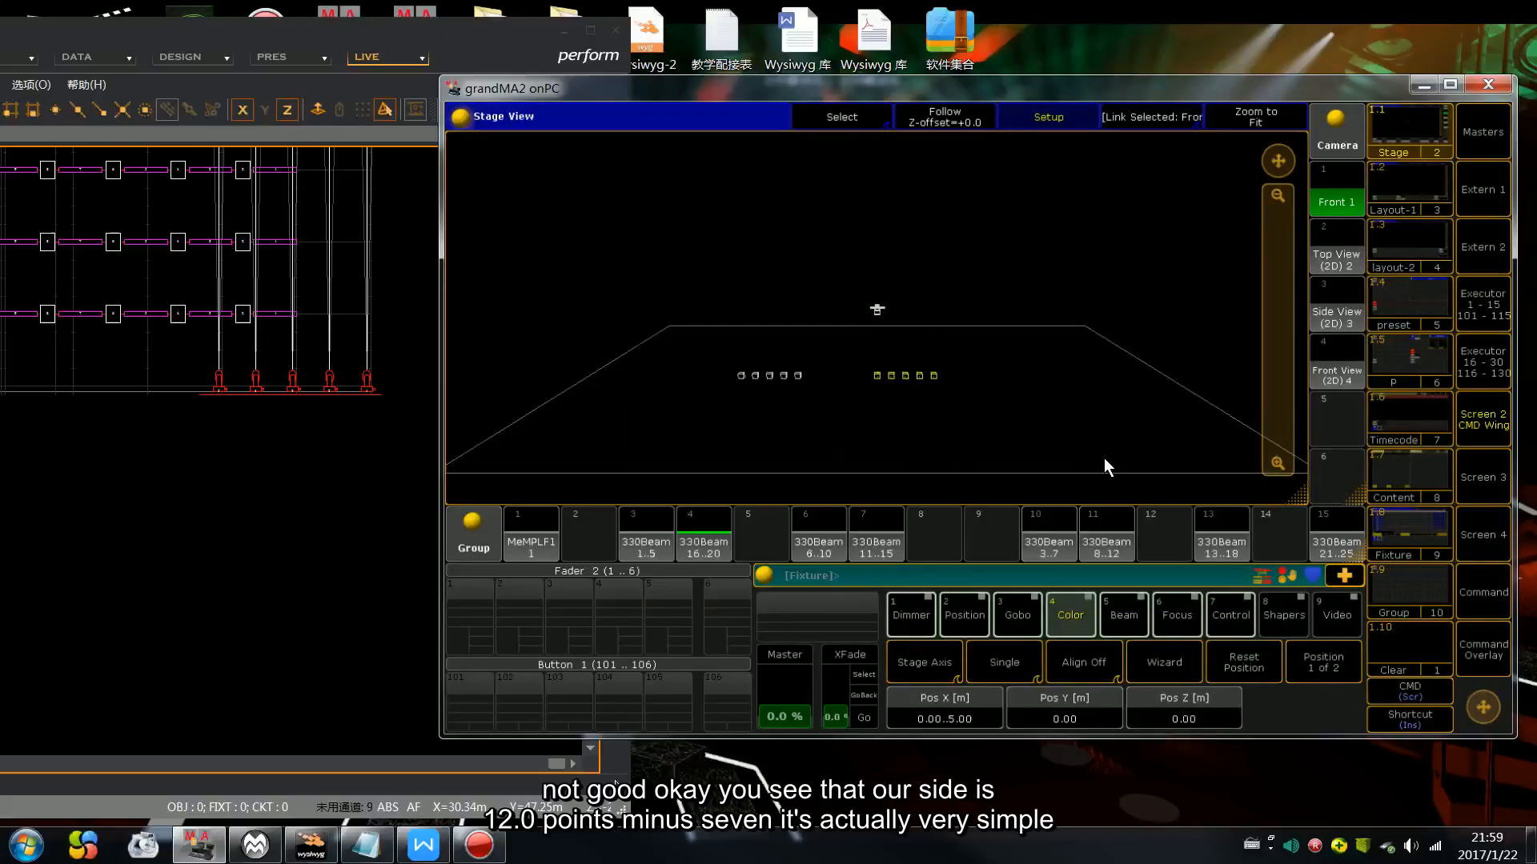
Step: Check the 330Beam 1..5 row's position, then reselect only the 330Beam 16..20 group and shift it to Pos X 12.00..17.00 m
drag(714, 346, 821, 404)
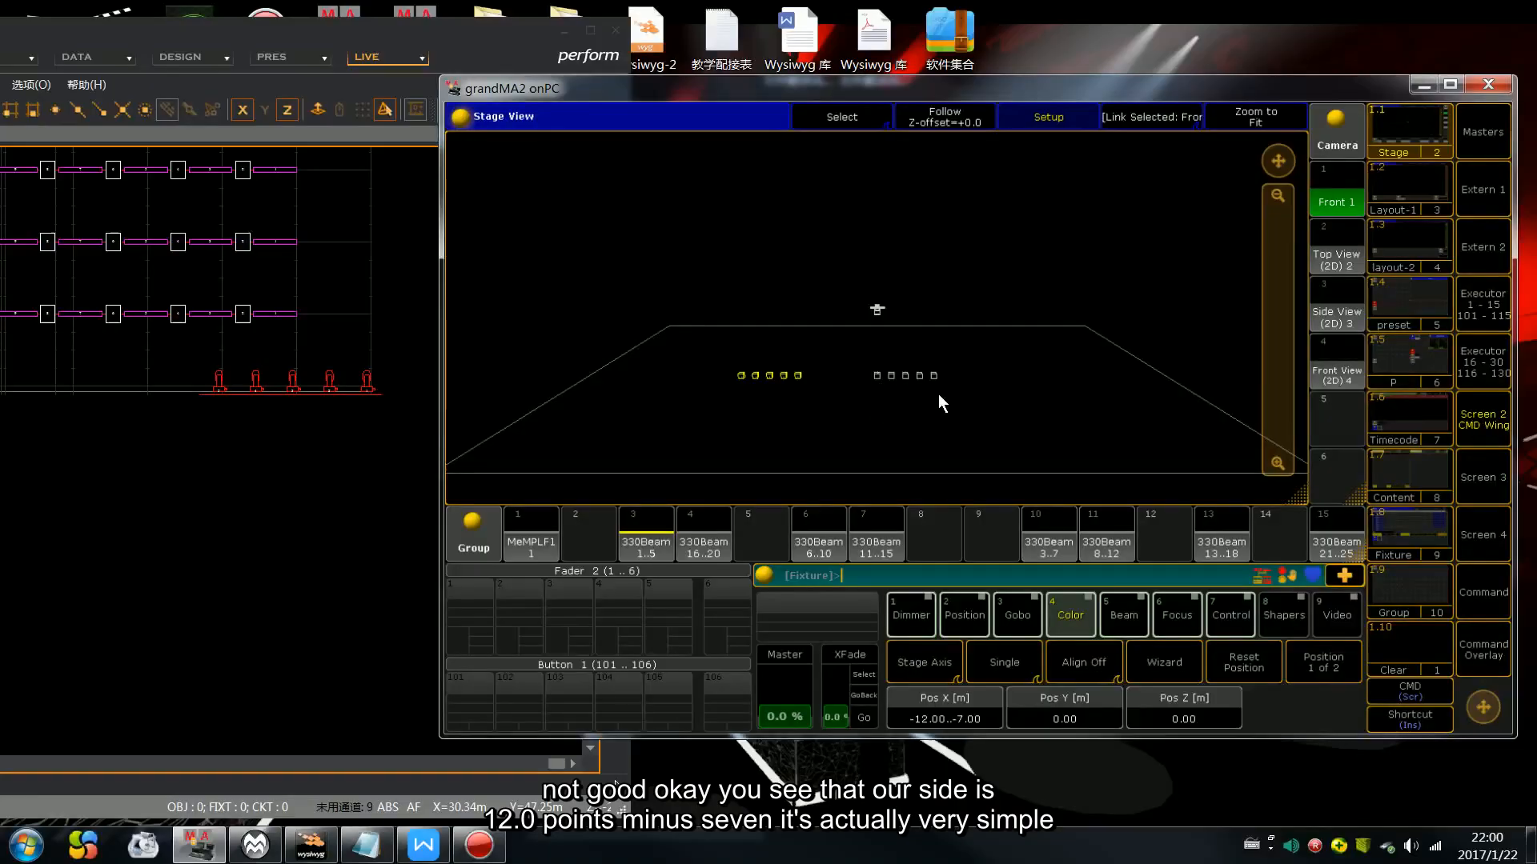
click(710, 542)
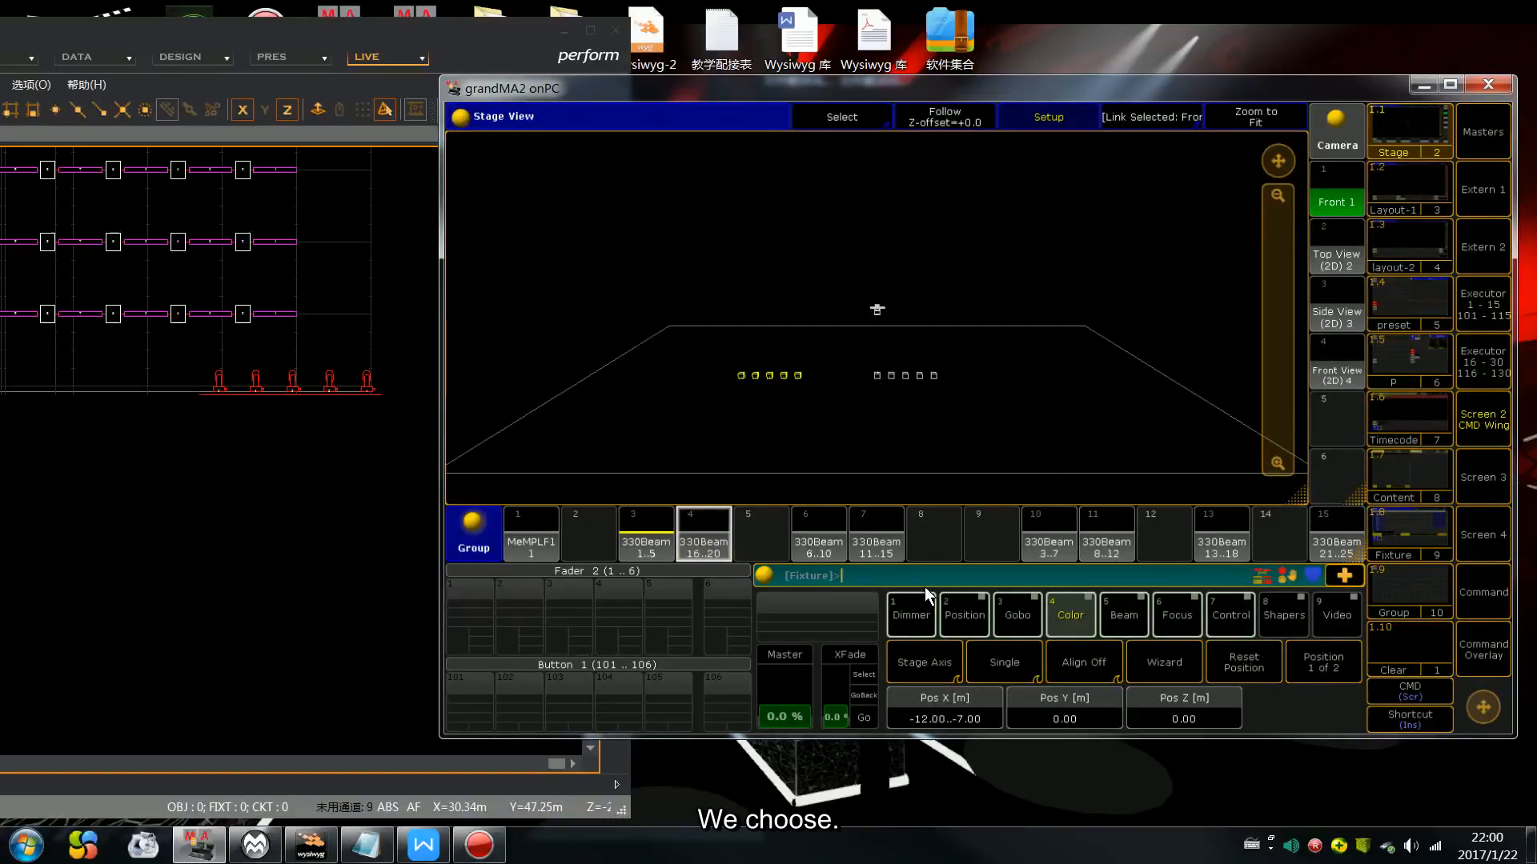
key(BackSpace)
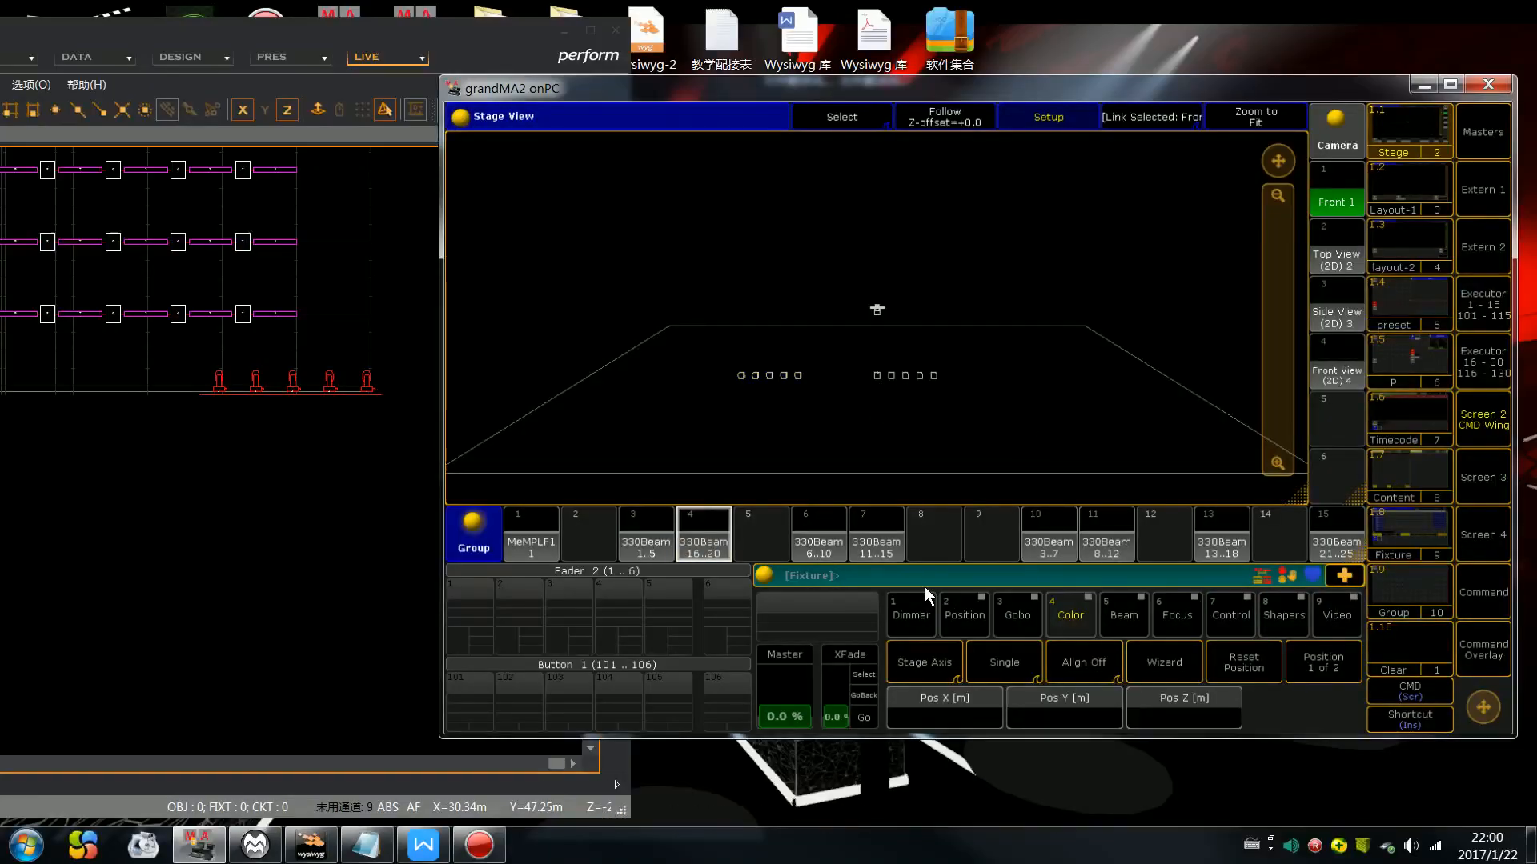
click(704, 537)
scroll(961, 447, up, 15)
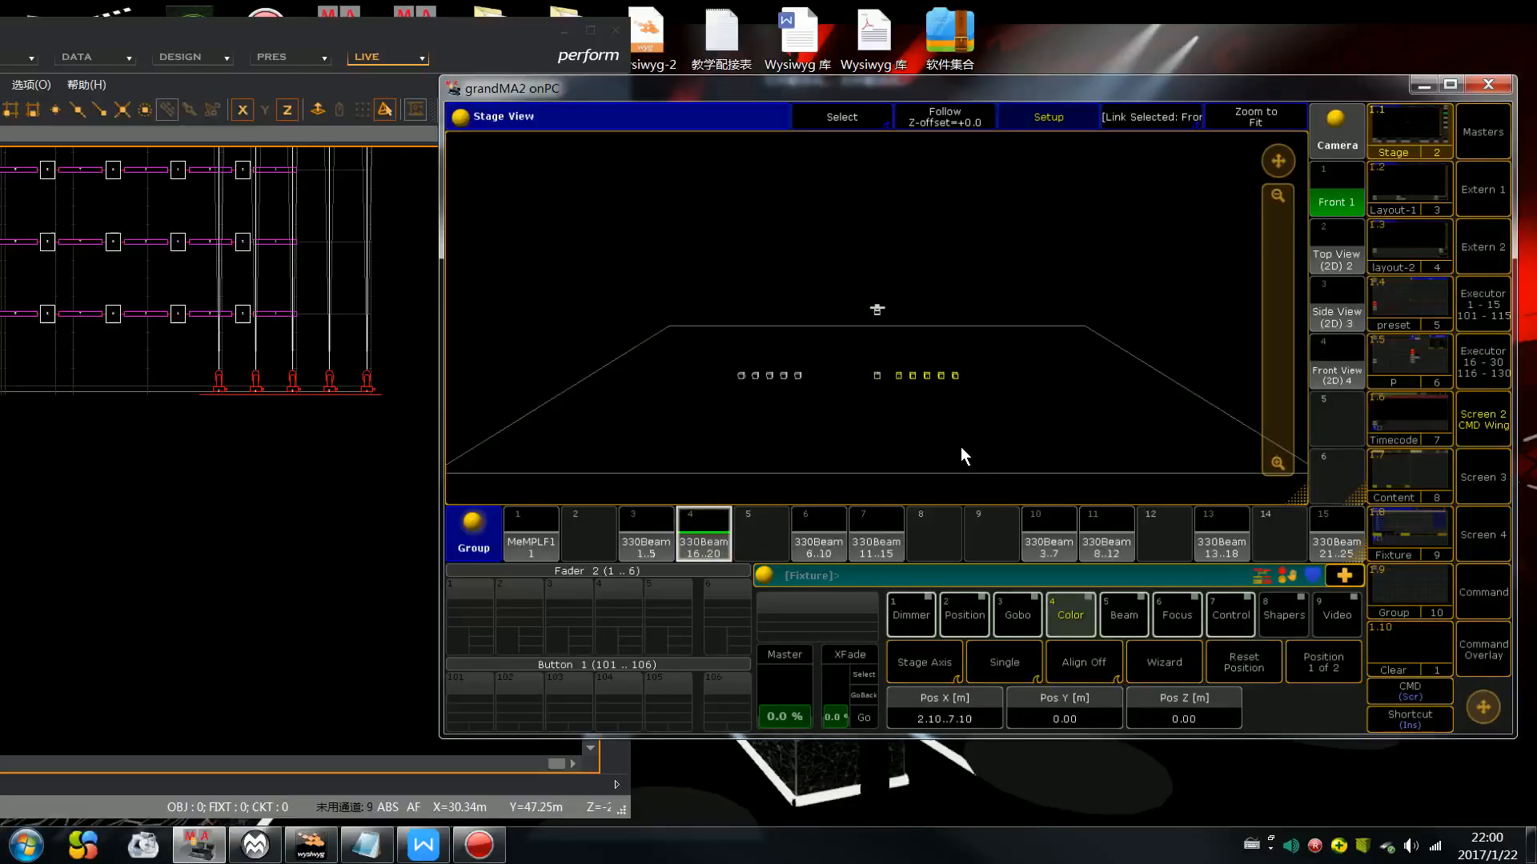
scroll(961, 447, up, 15)
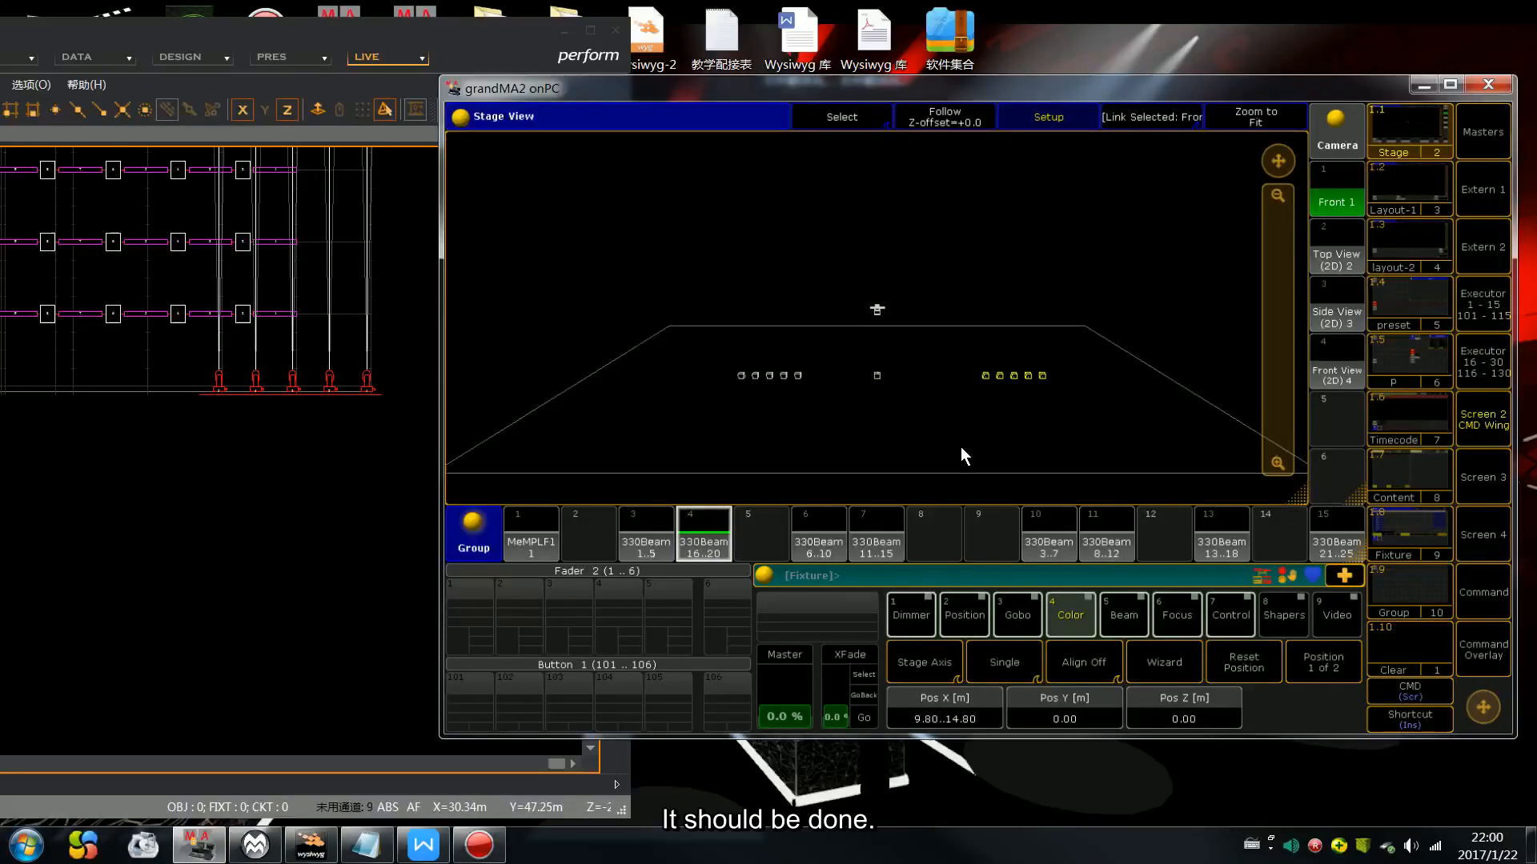
scroll(961, 448, up, 1)
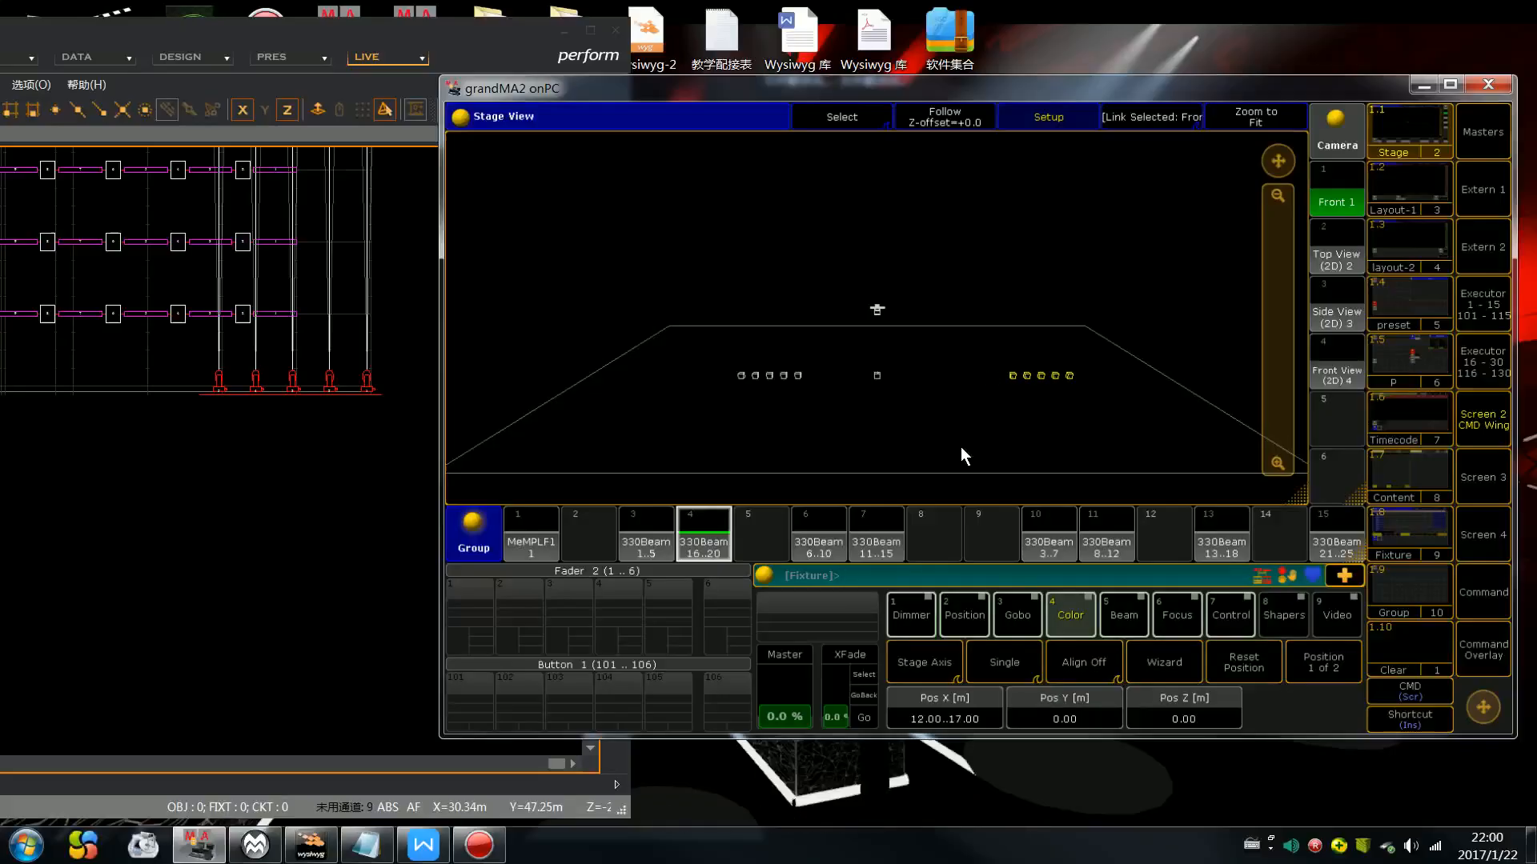
Step: Fit the stage in view and use the Top View (2D) camera to shift the selected row to Pos X 7.00..12.00 m, then return to Front
click(1268, 119)
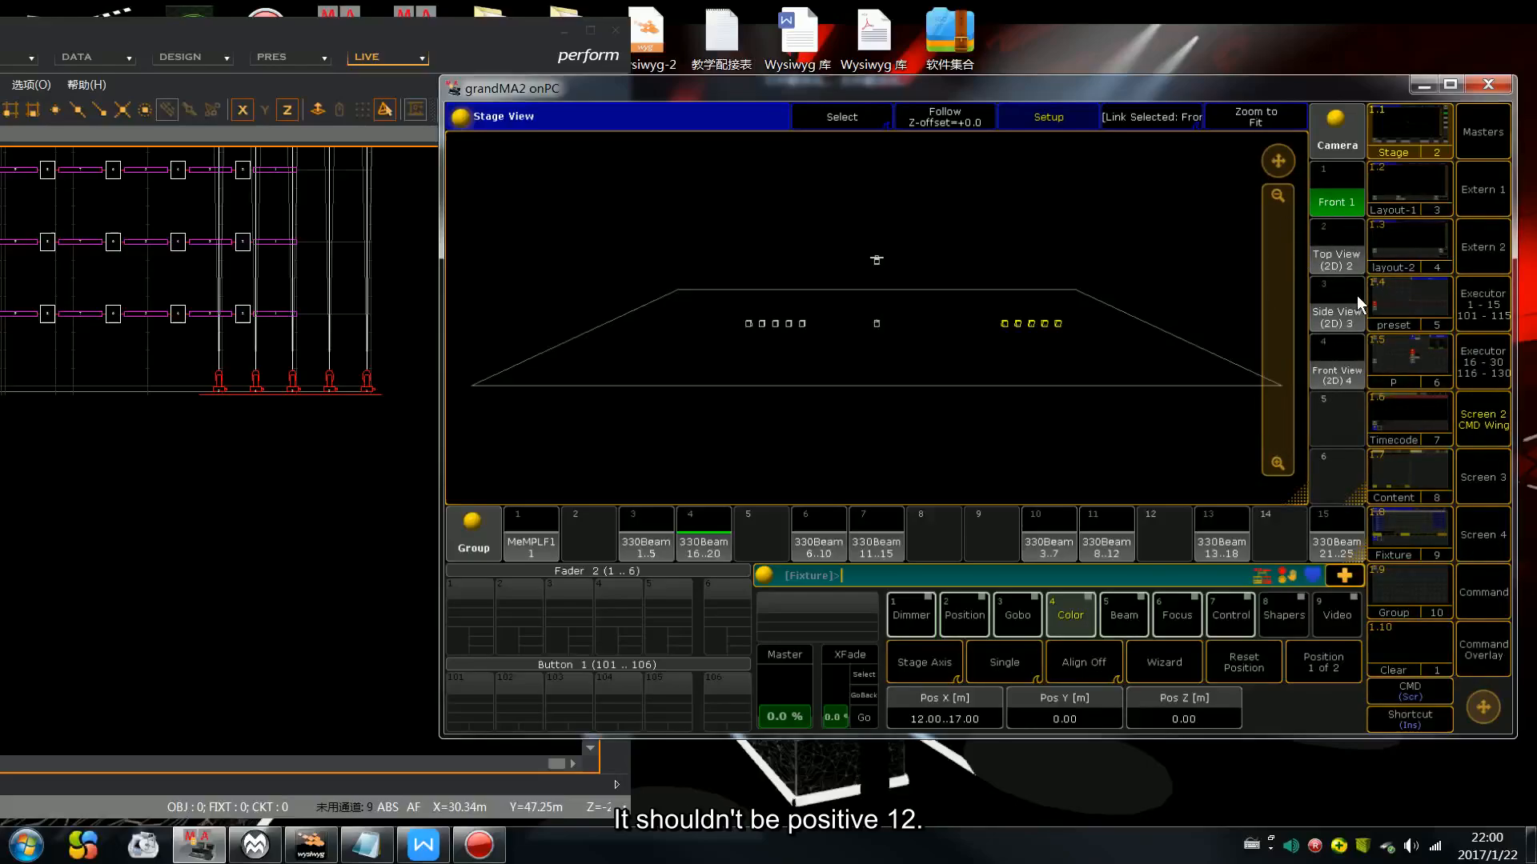
click(1332, 256)
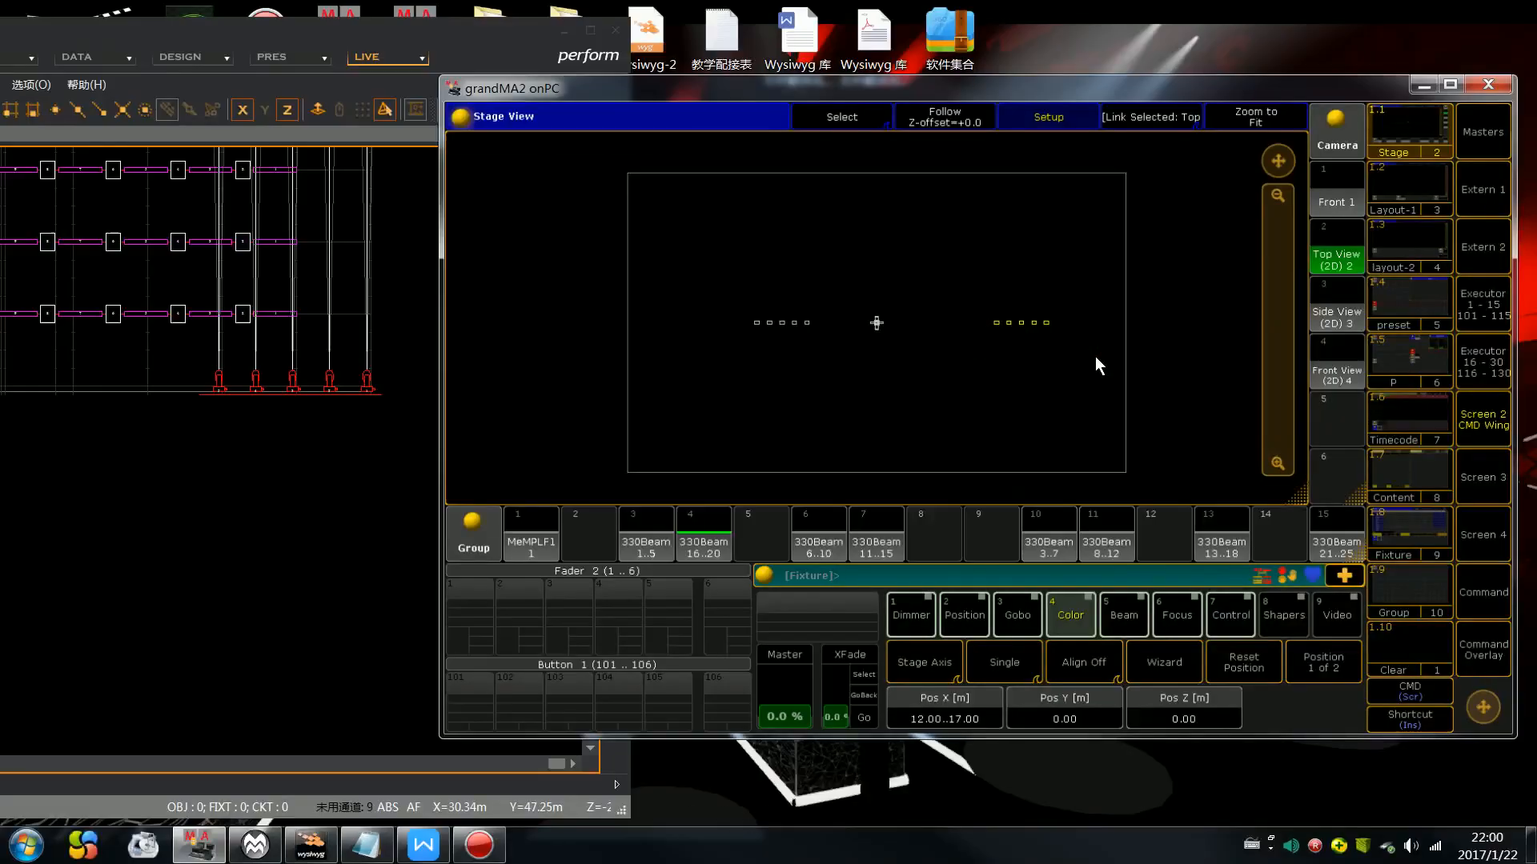
scroll(1096, 357, down, 20)
scroll(1095, 357, down, 5)
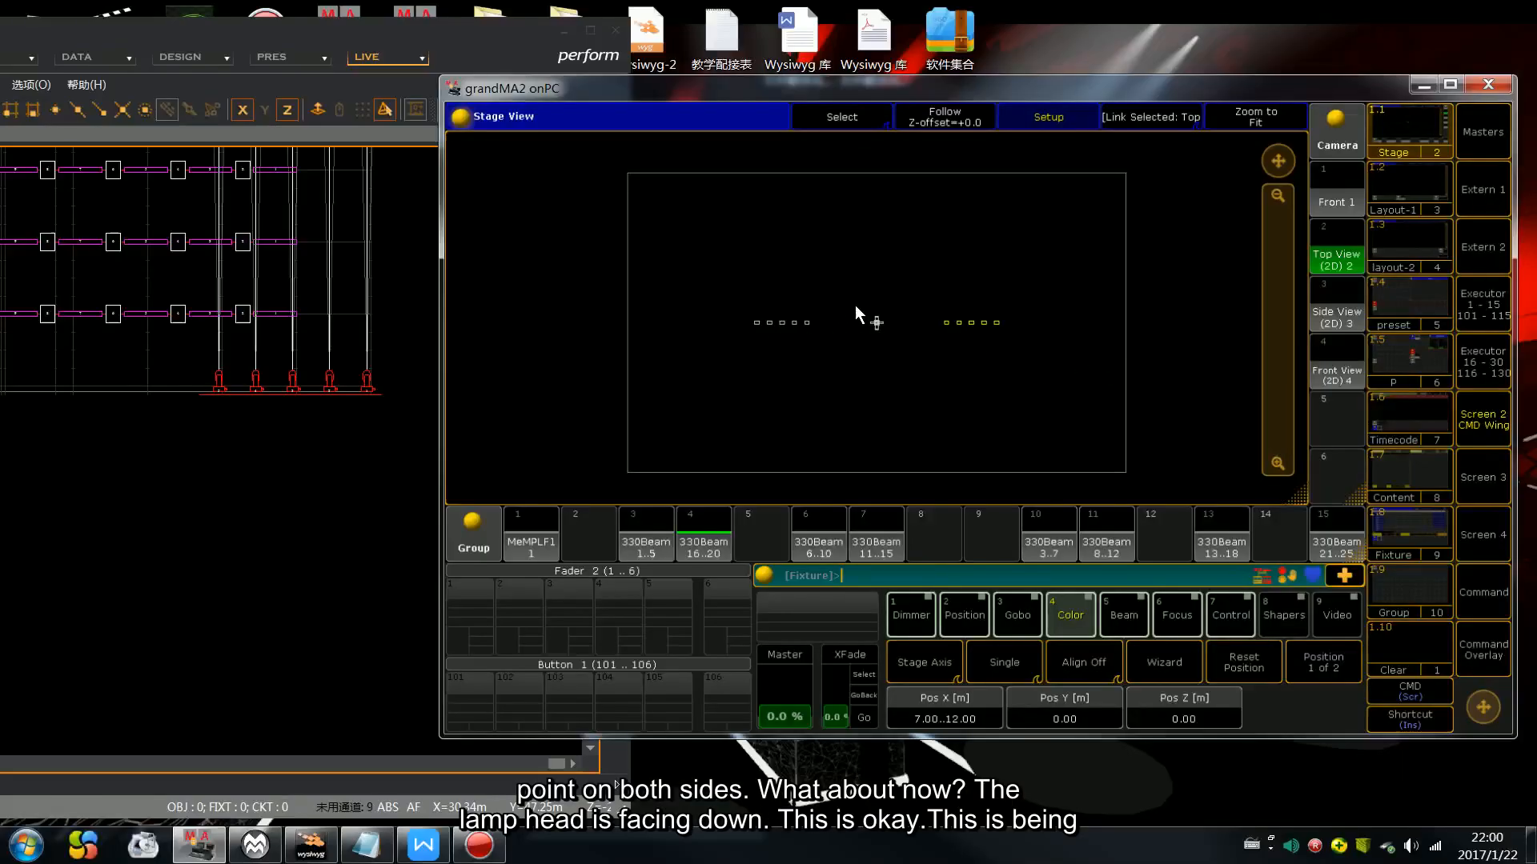
click(1353, 198)
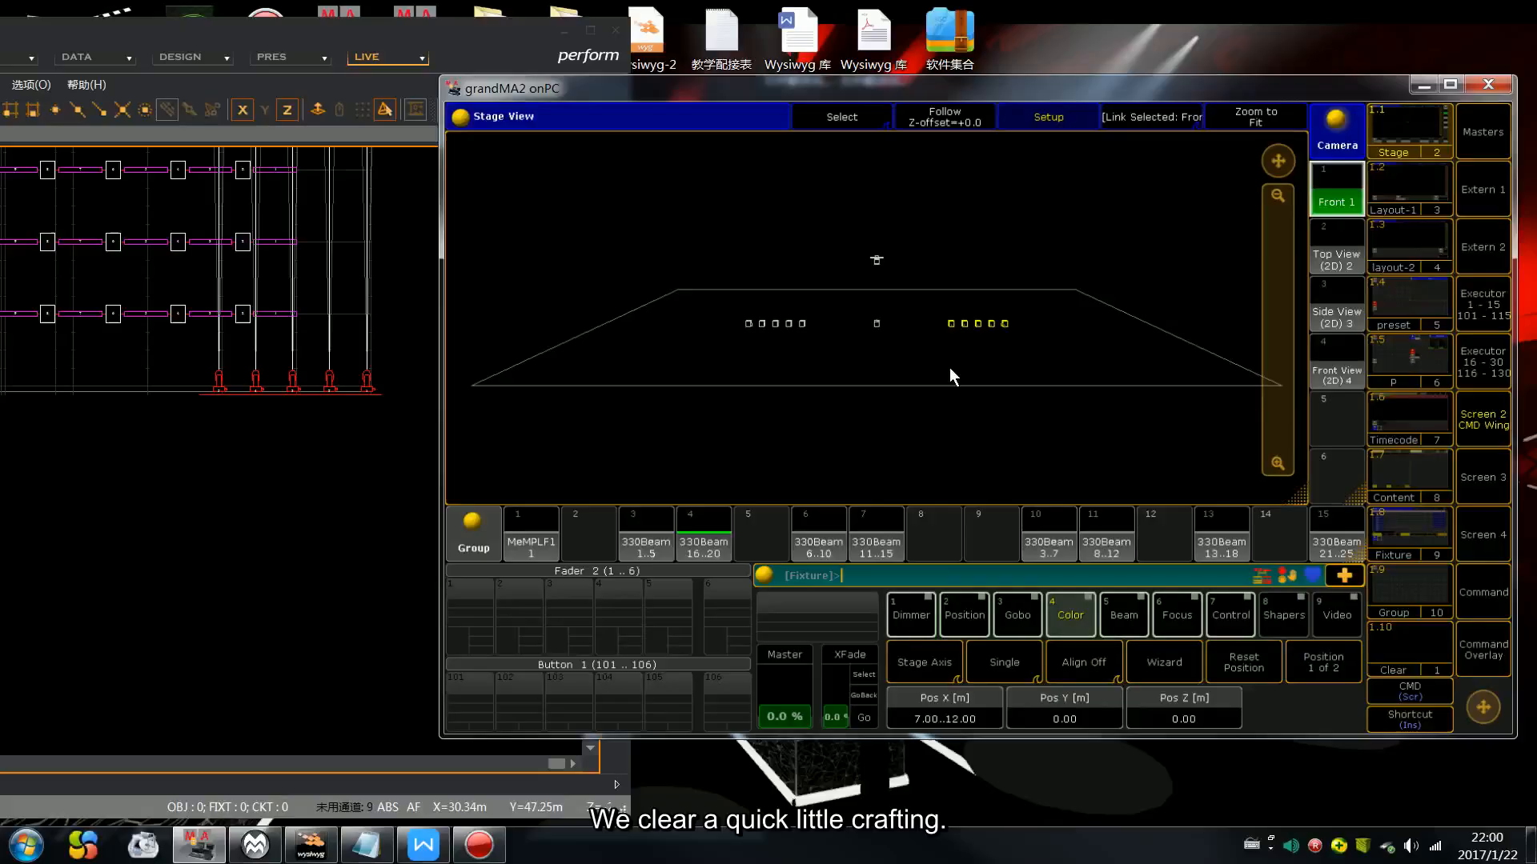
Step: Clear the selection, select the 330Beam 6..10 group and reset its position
key(c)
key(c)
key(c)
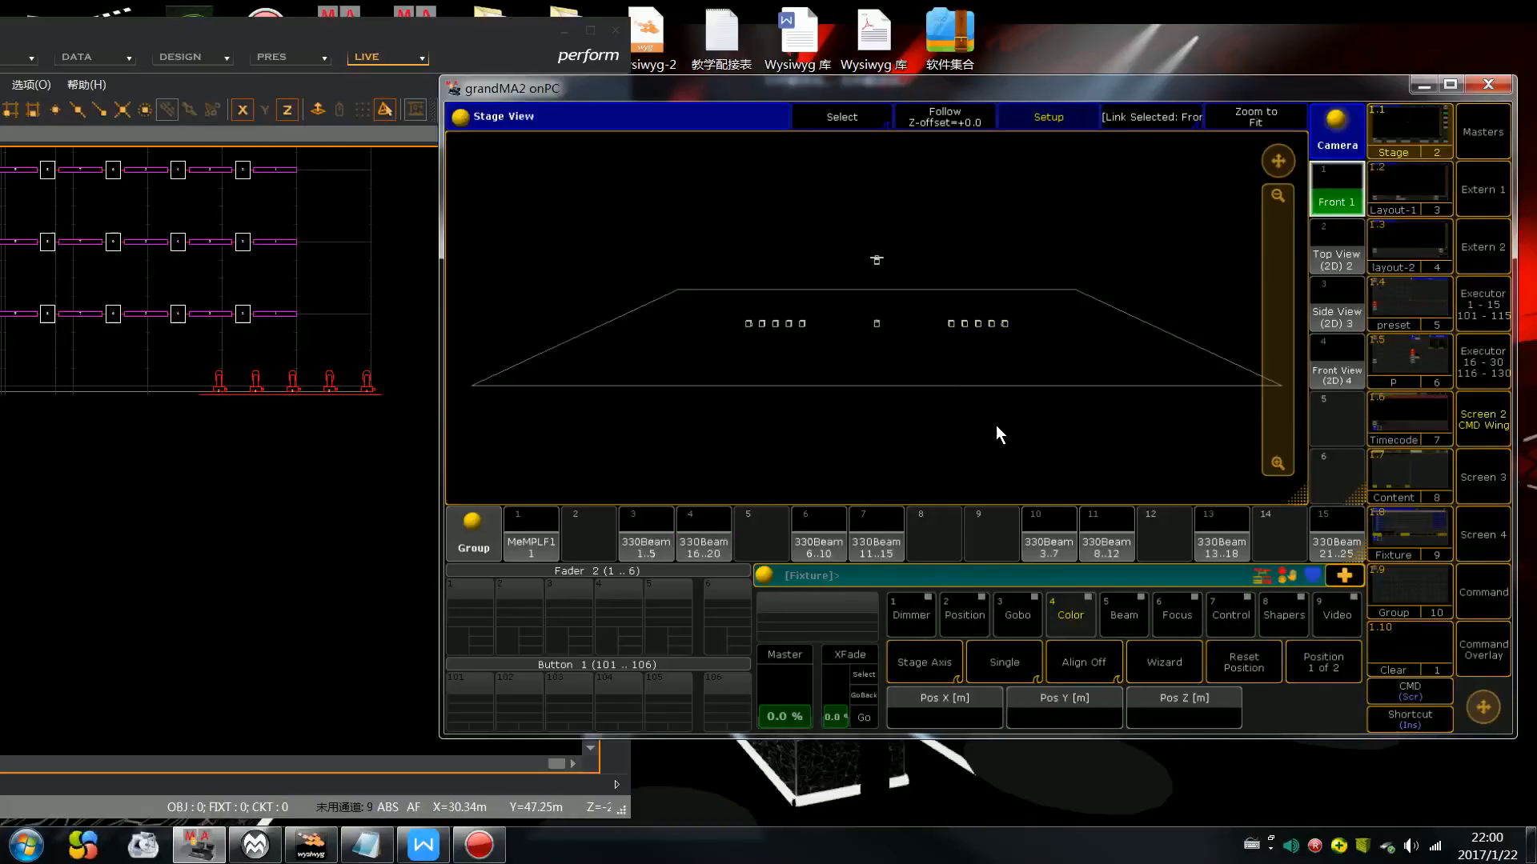
click(834, 547)
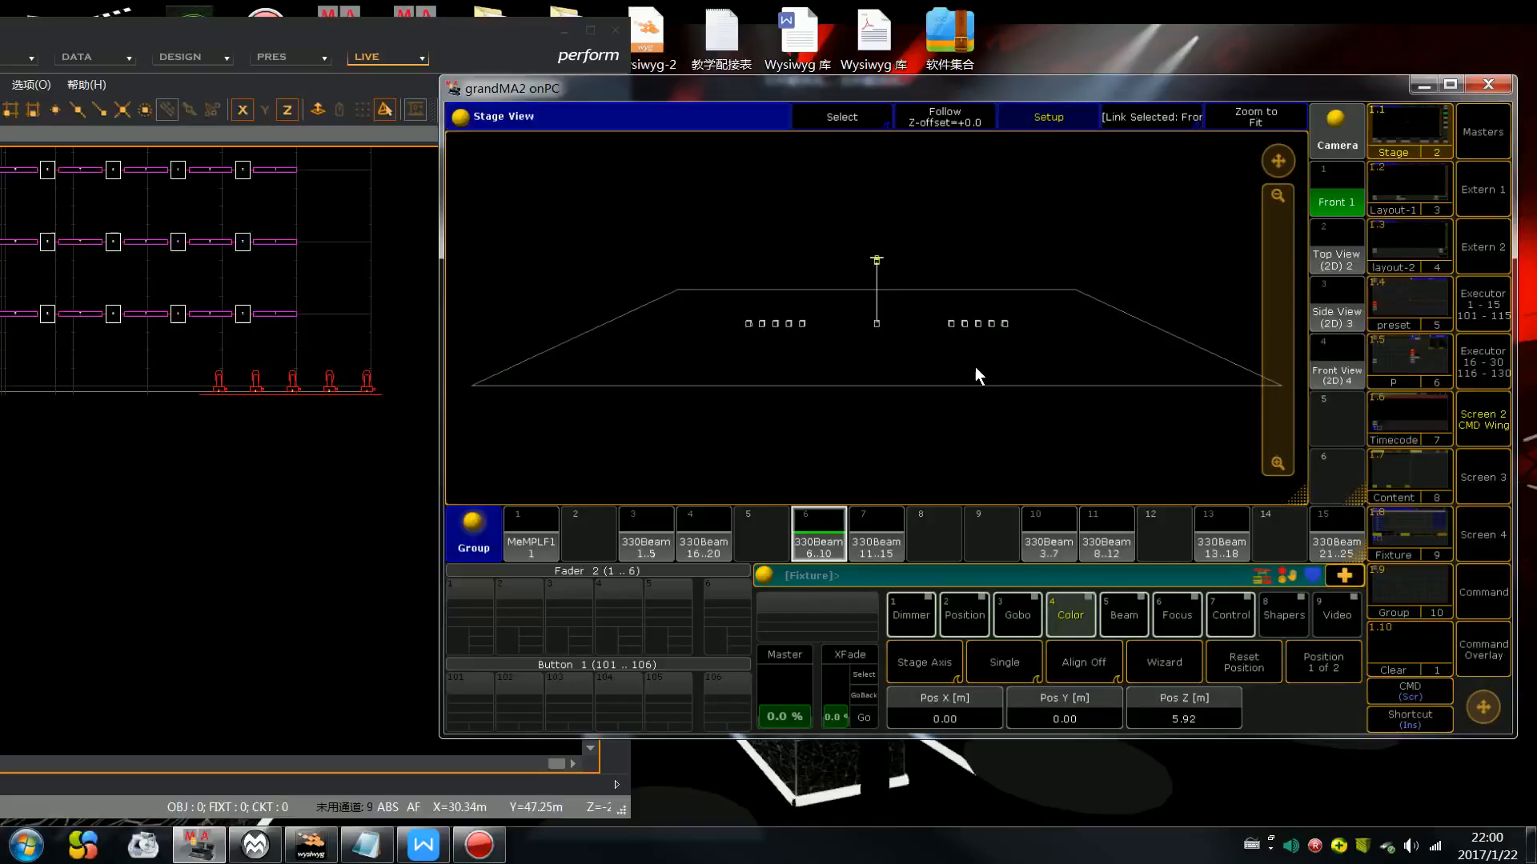
click(1224, 669)
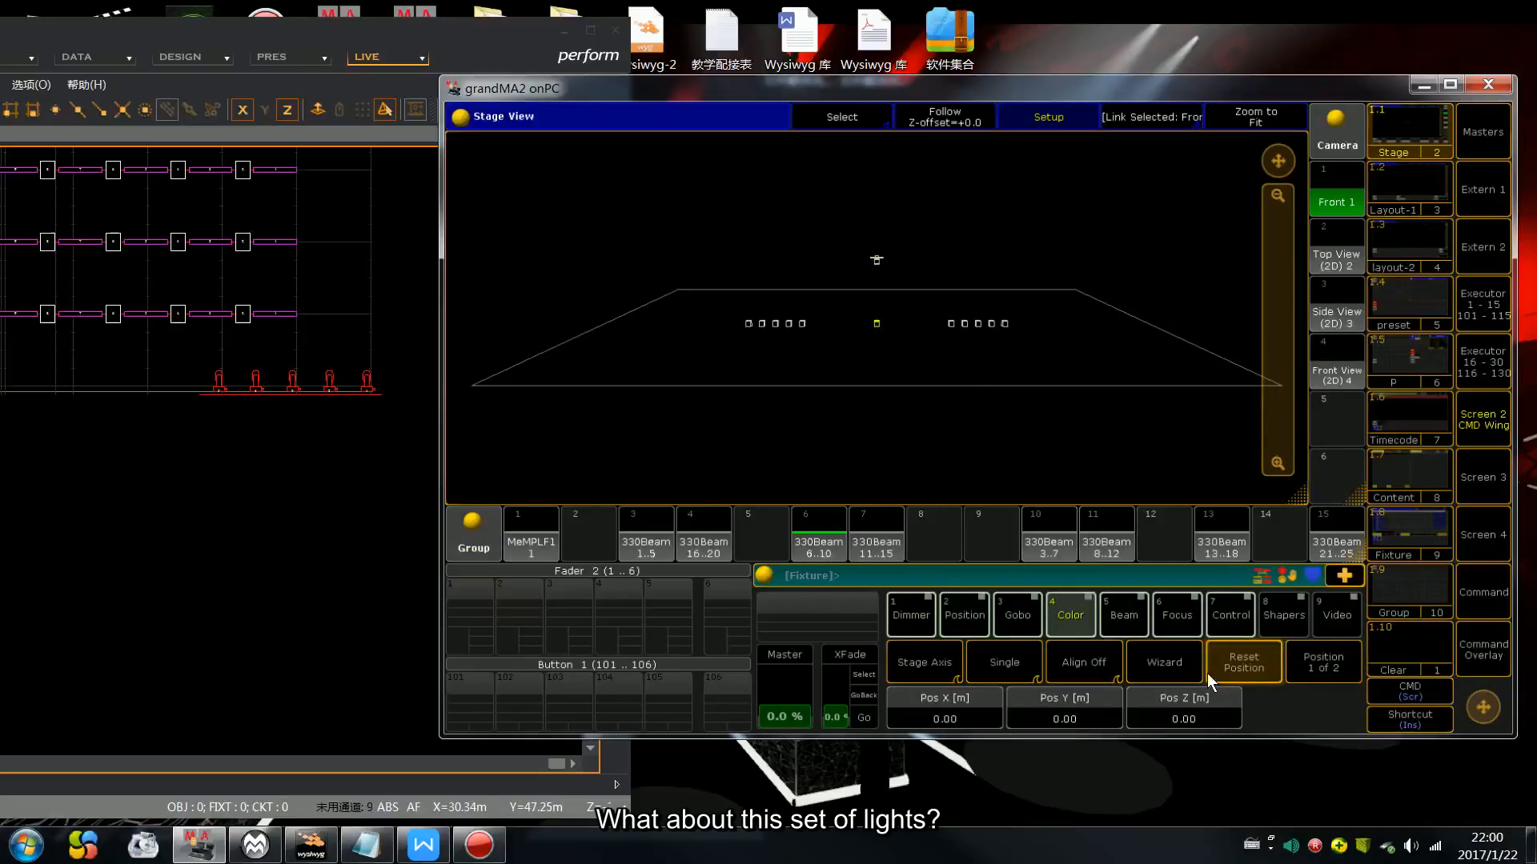
Step: Check the whole rig in wysiwyg and spread the 330Beam 6..10 fixtures over Pos X -2.50..2.50 m with Align ><
click(385, 227)
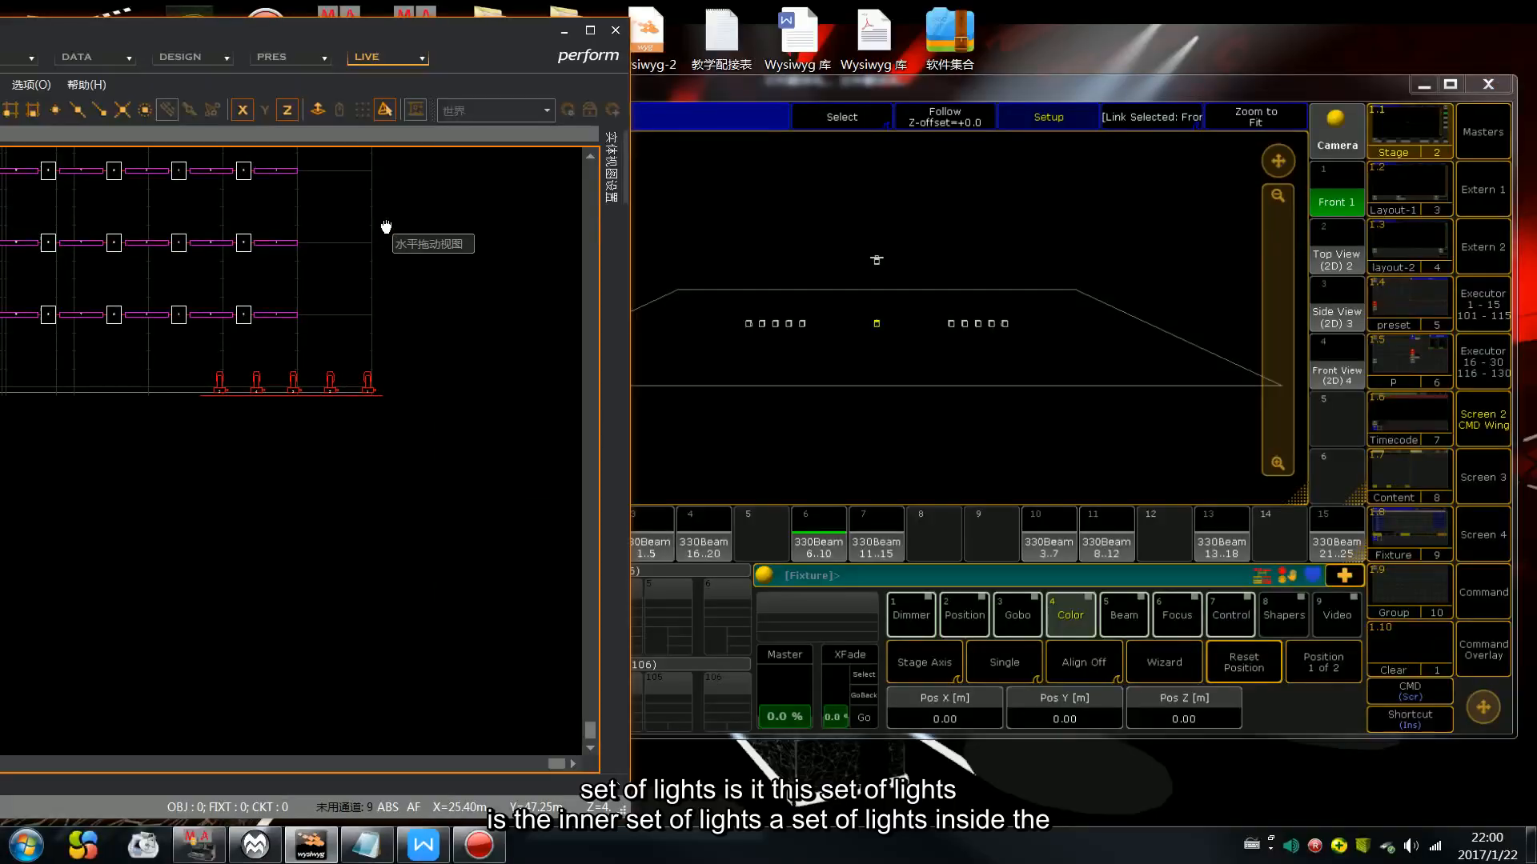
scroll(385, 226, down, 5)
scroll(474, 366, down, 2)
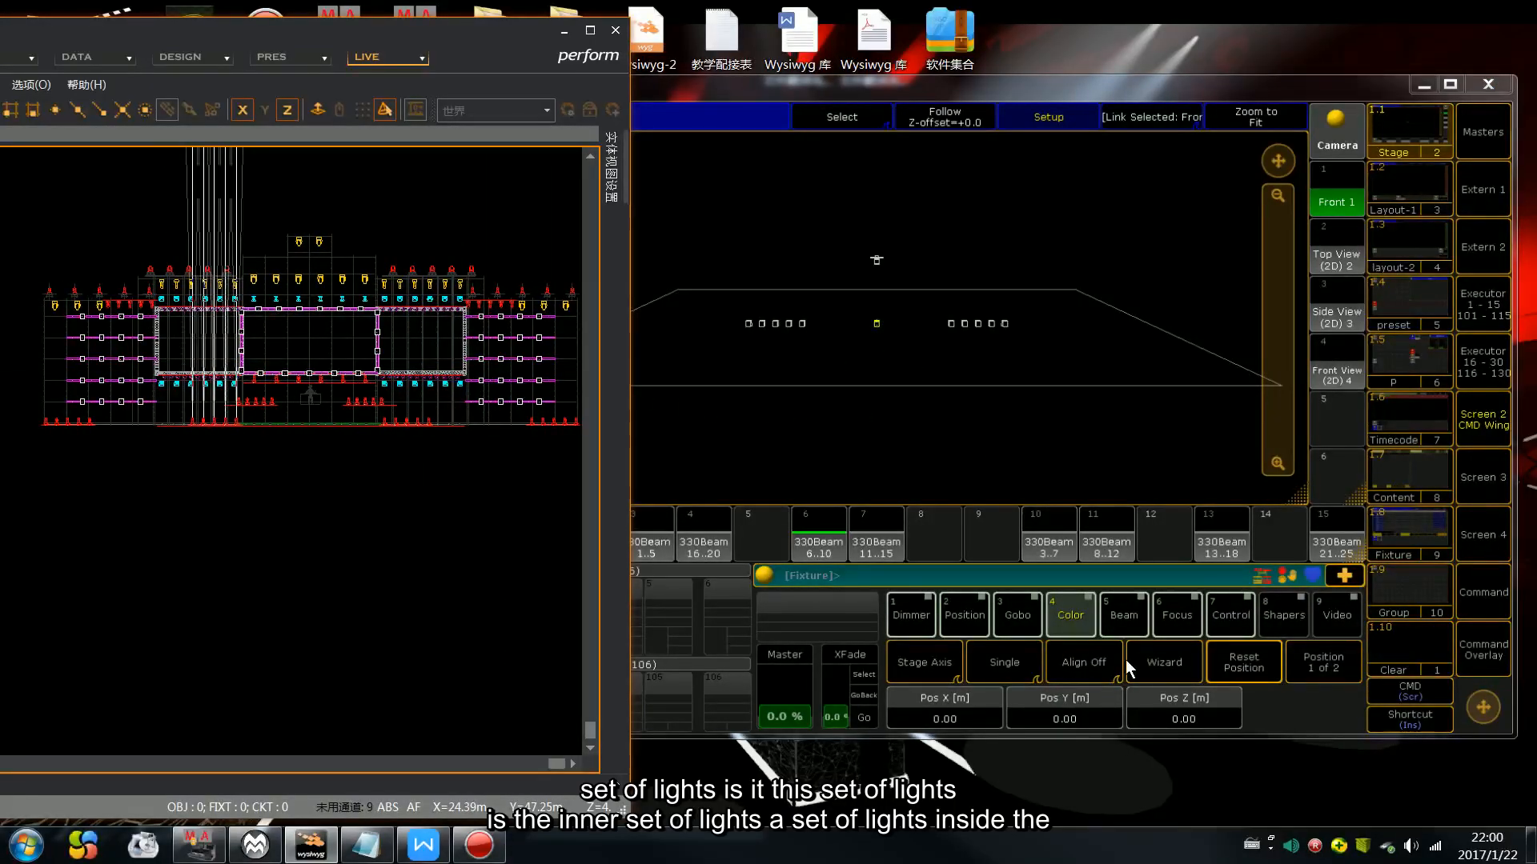
click(1078, 664)
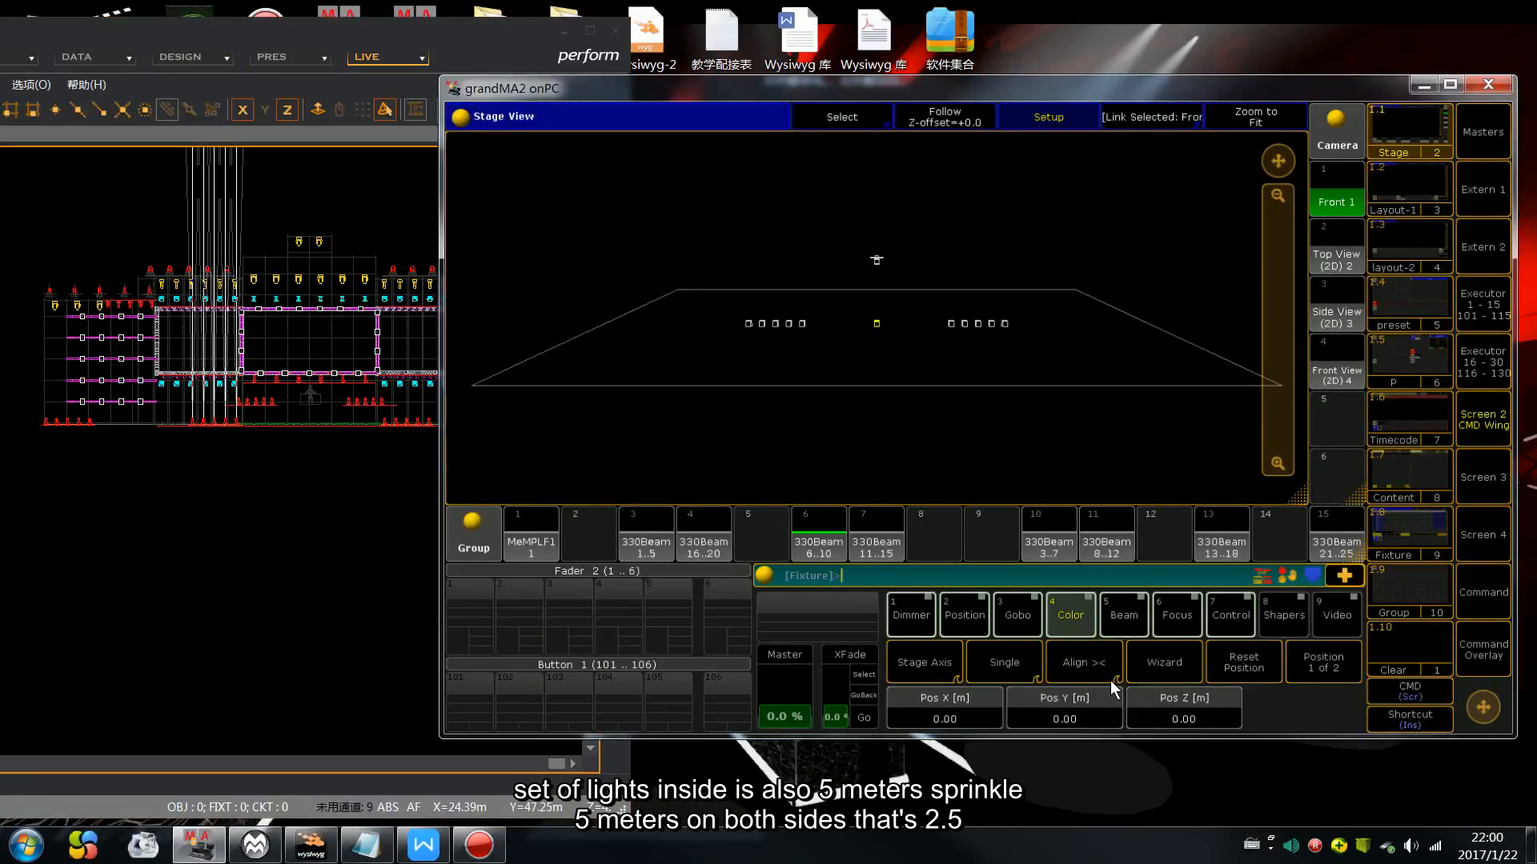
scroll(1204, 697, up, 9)
scroll(1204, 697, up, 4)
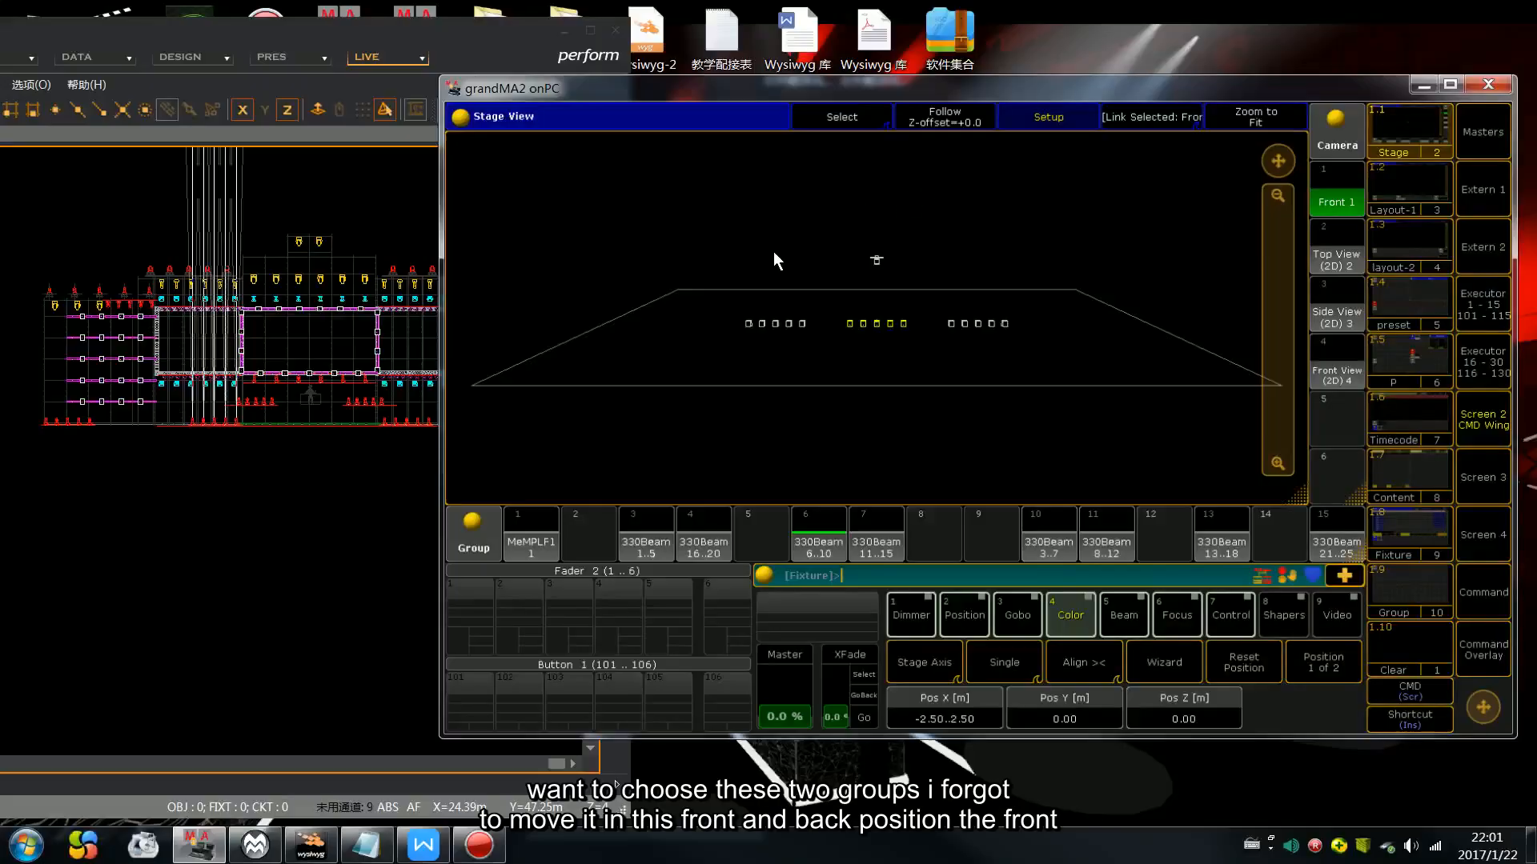
Step: Select the 330Beam 1..5 and 16..20 rows together and shift them along Pos Y to -11.00 m
drag(724, 315, 813, 336)
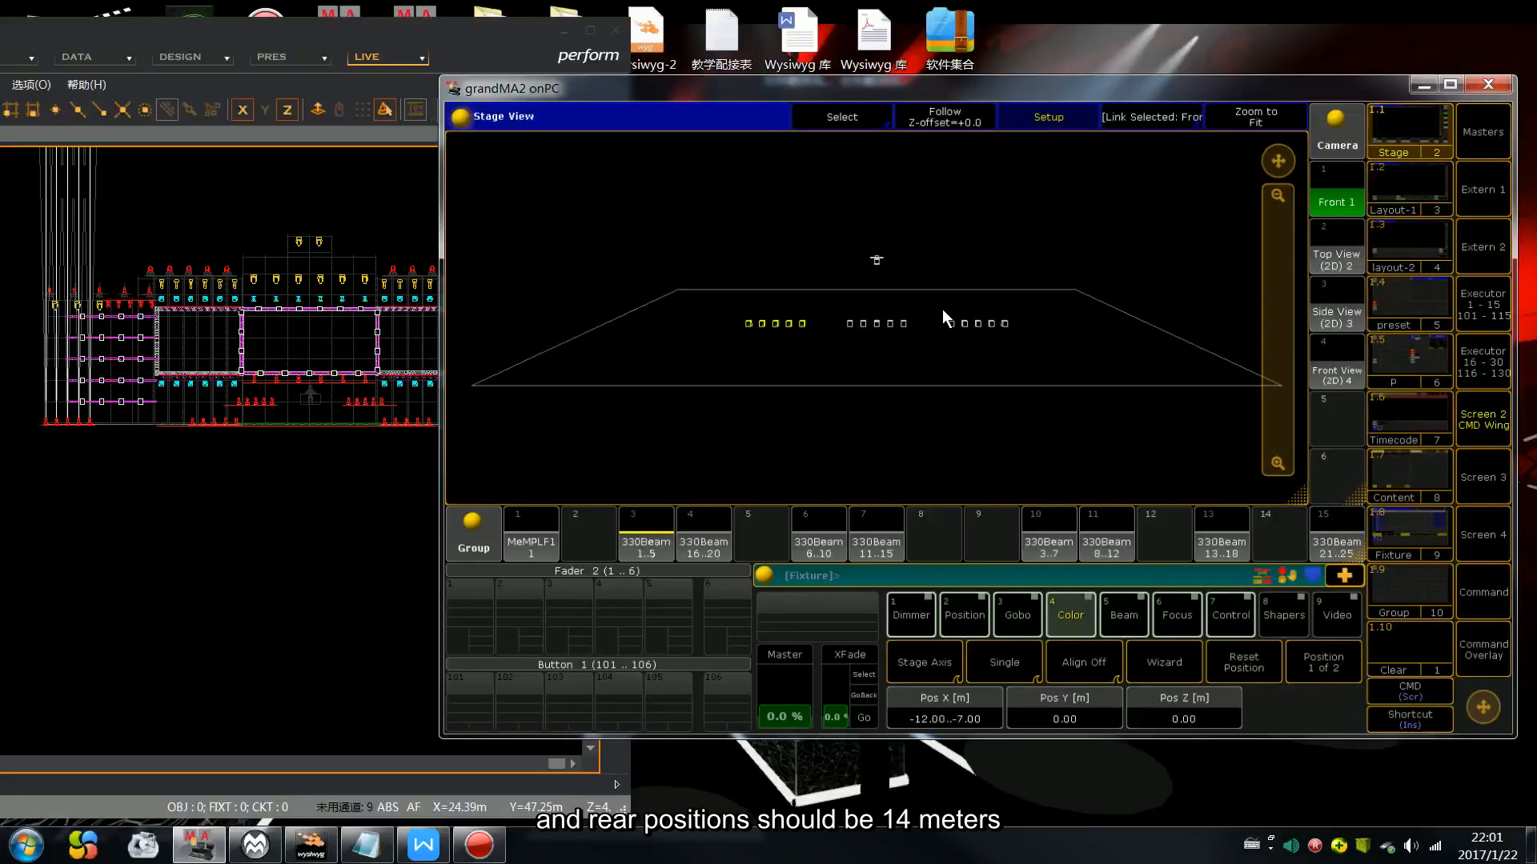
drag(942, 308, 1048, 346)
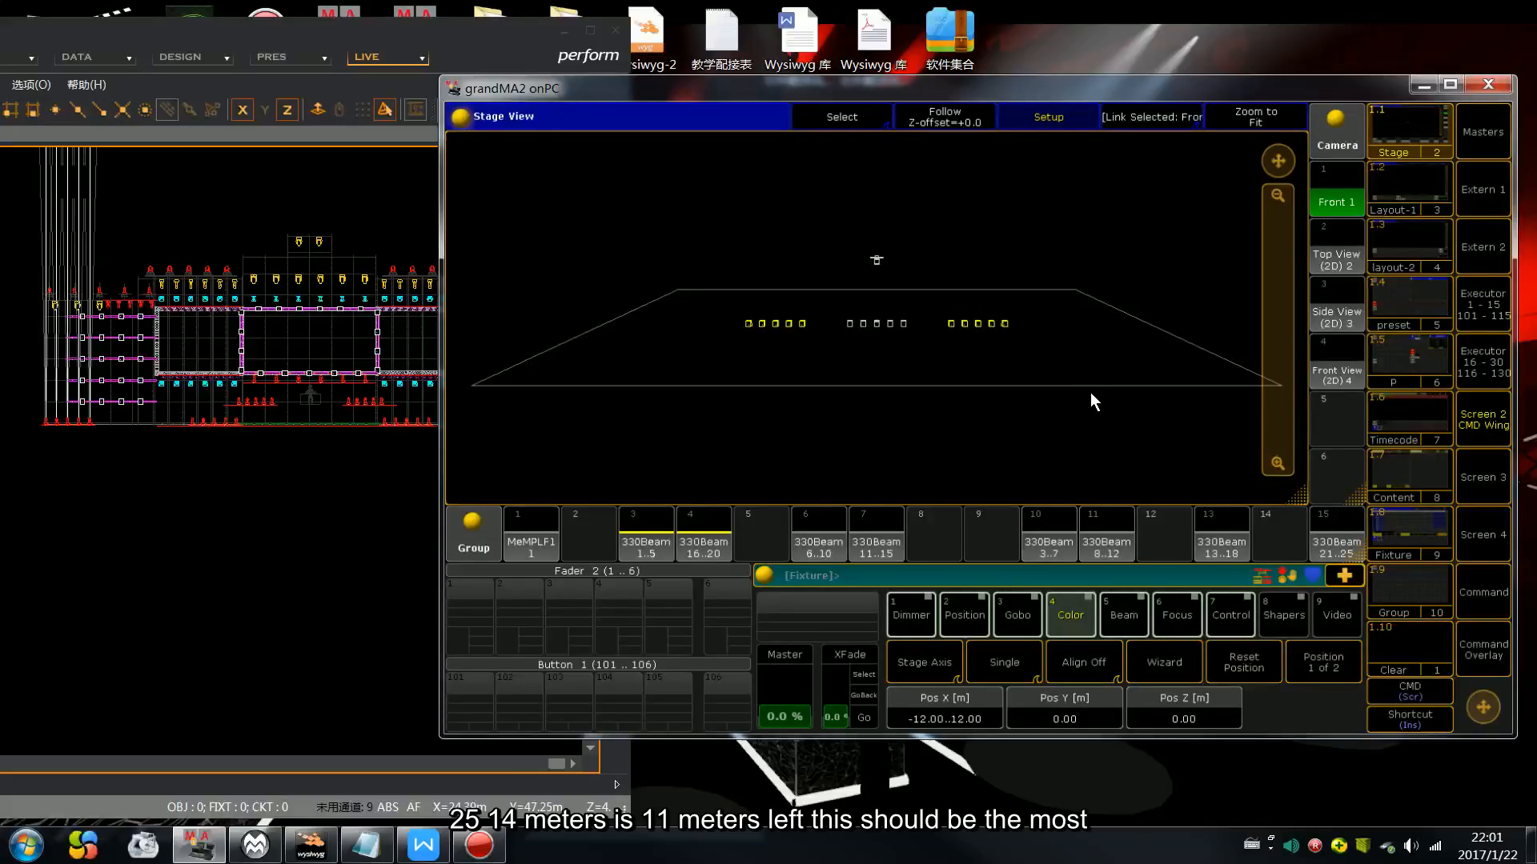
scroll(1090, 393, down, 20)
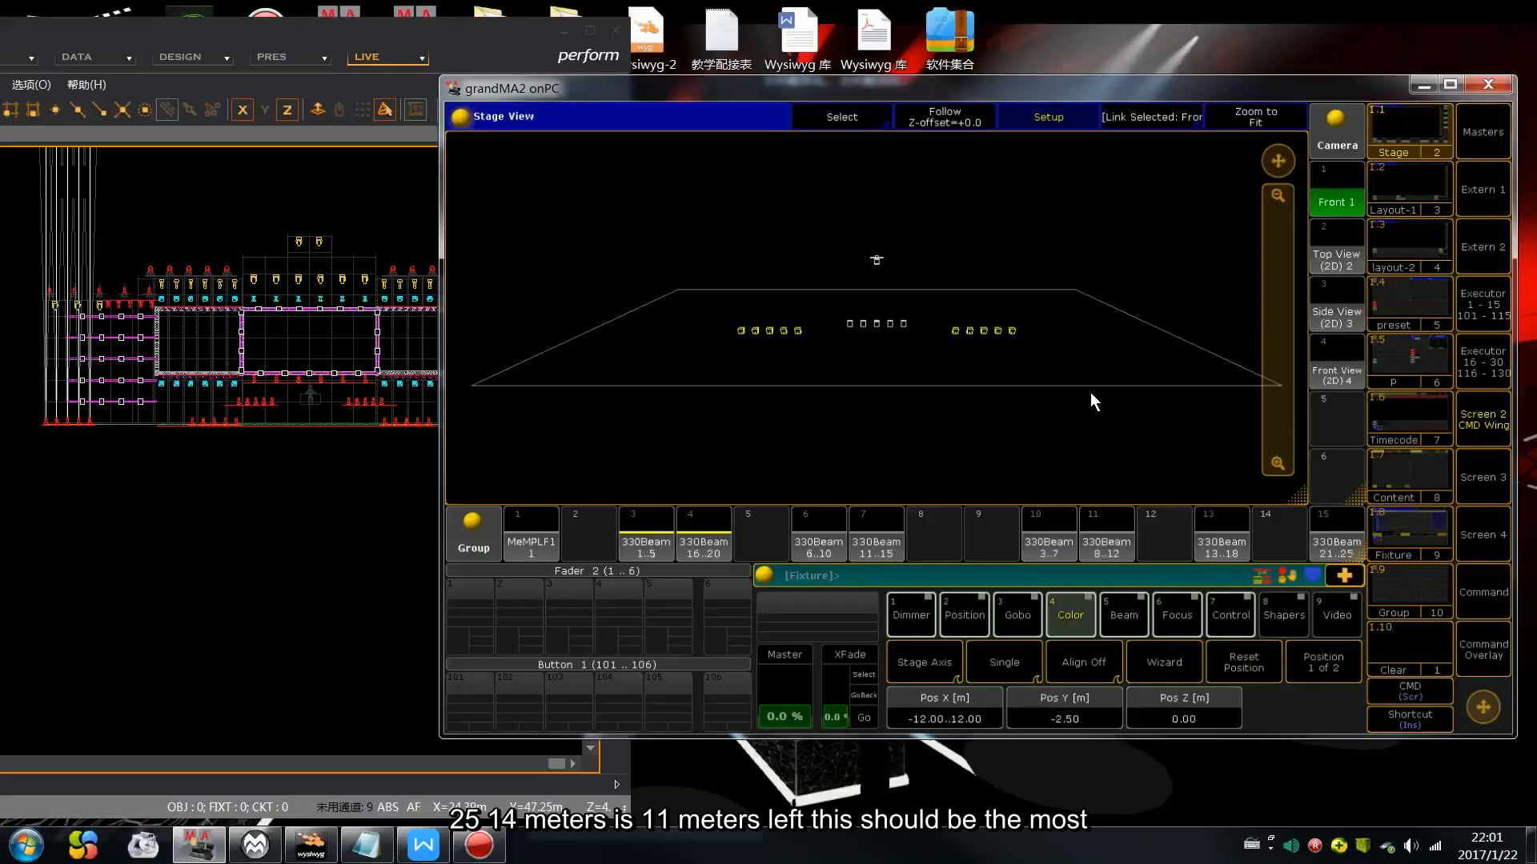
scroll(1090, 392, down, 20)
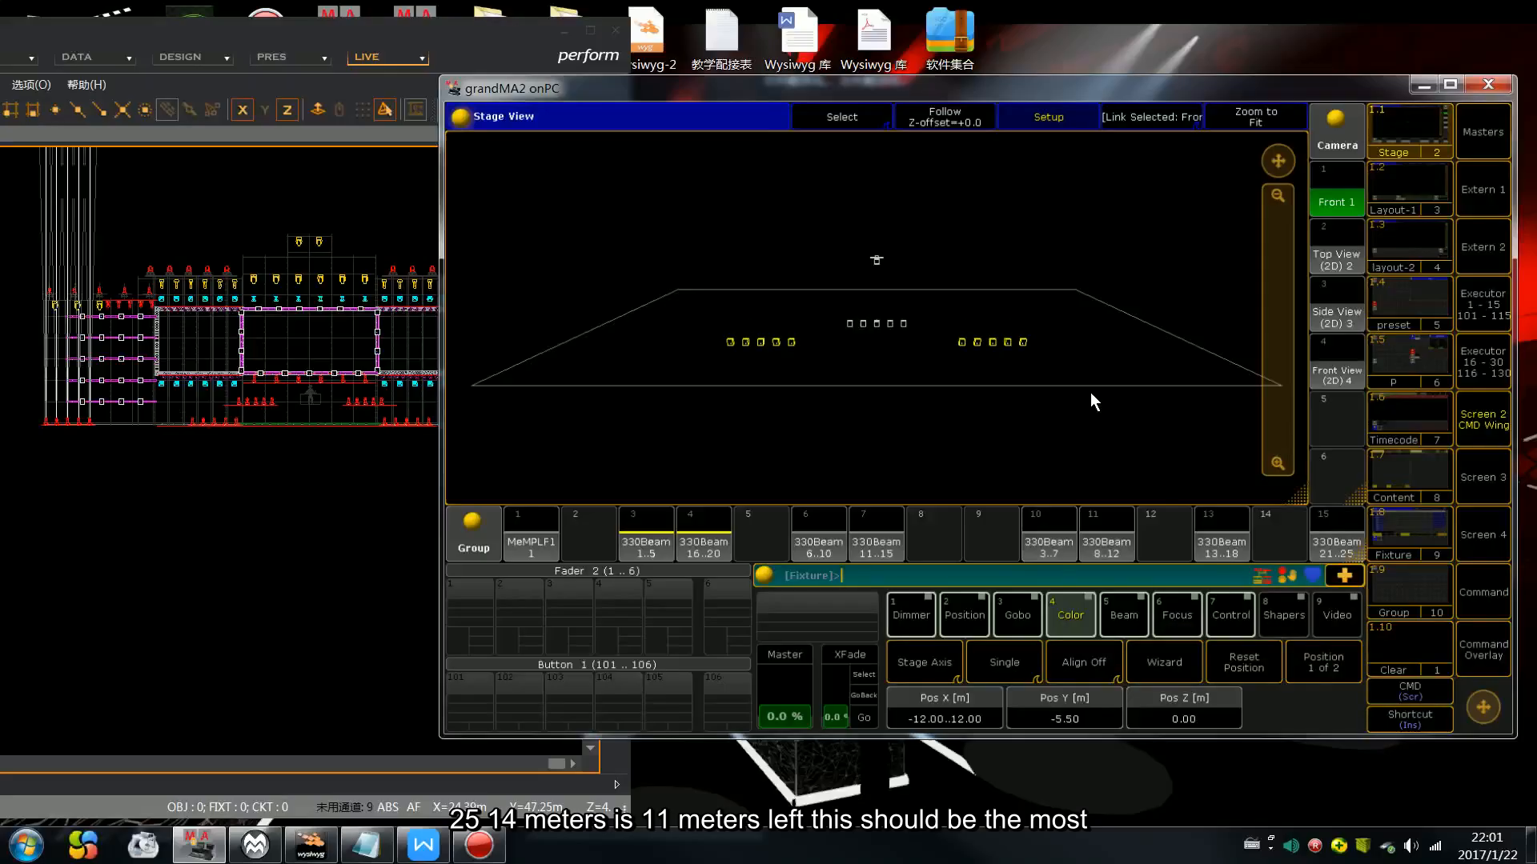
scroll(1090, 393, down, 20)
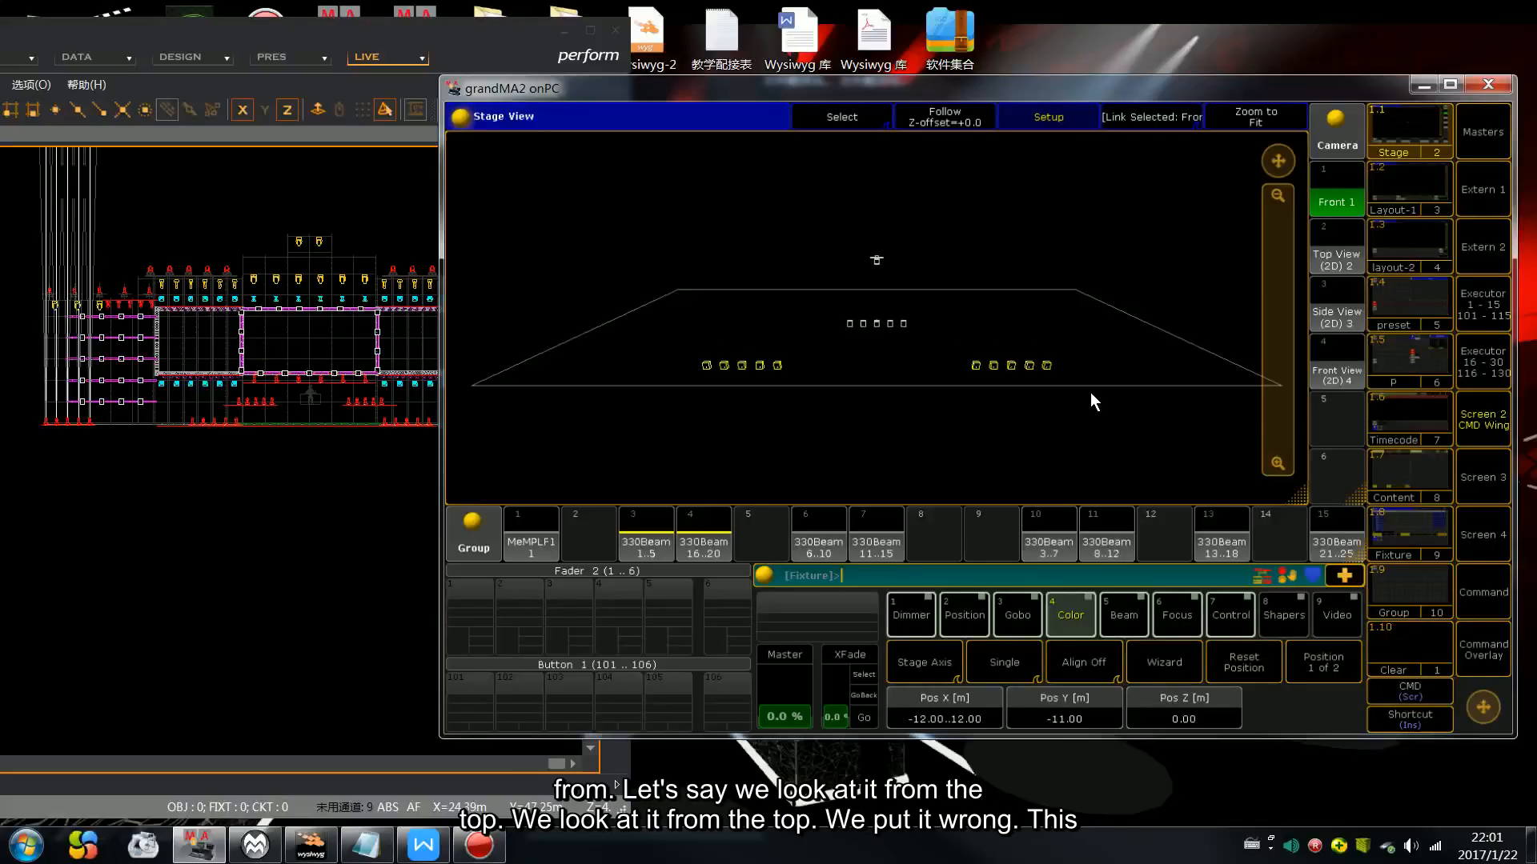
Step: Check both outer rows in the Front View (2D) and Top View (2D) cameras, bring them to Pos Y -1.00 m, and return to Front
click(1345, 356)
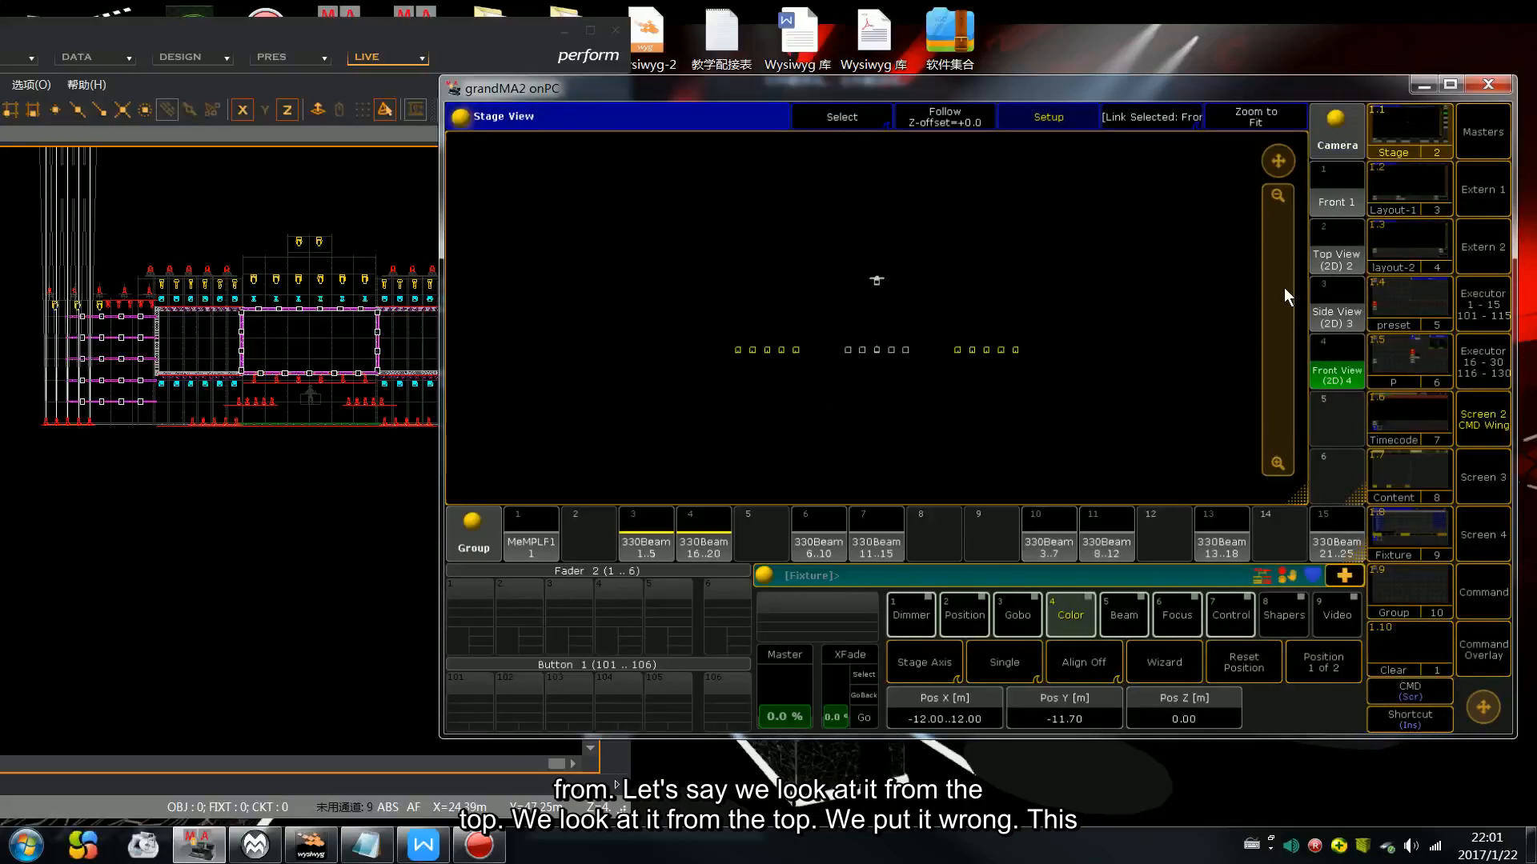
drag(1265, 272, 1262, 356)
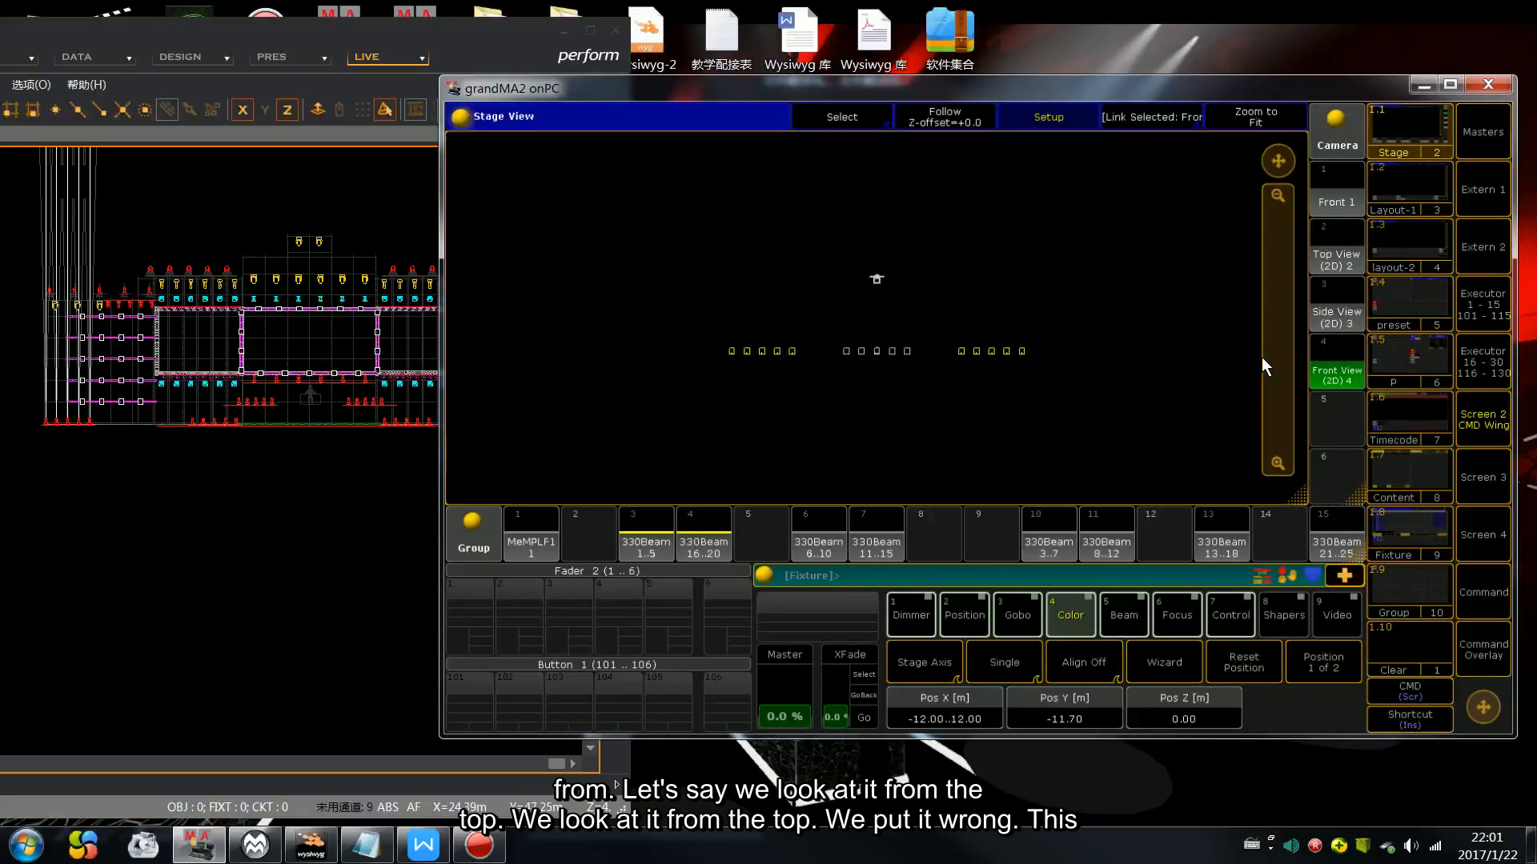
click(1336, 255)
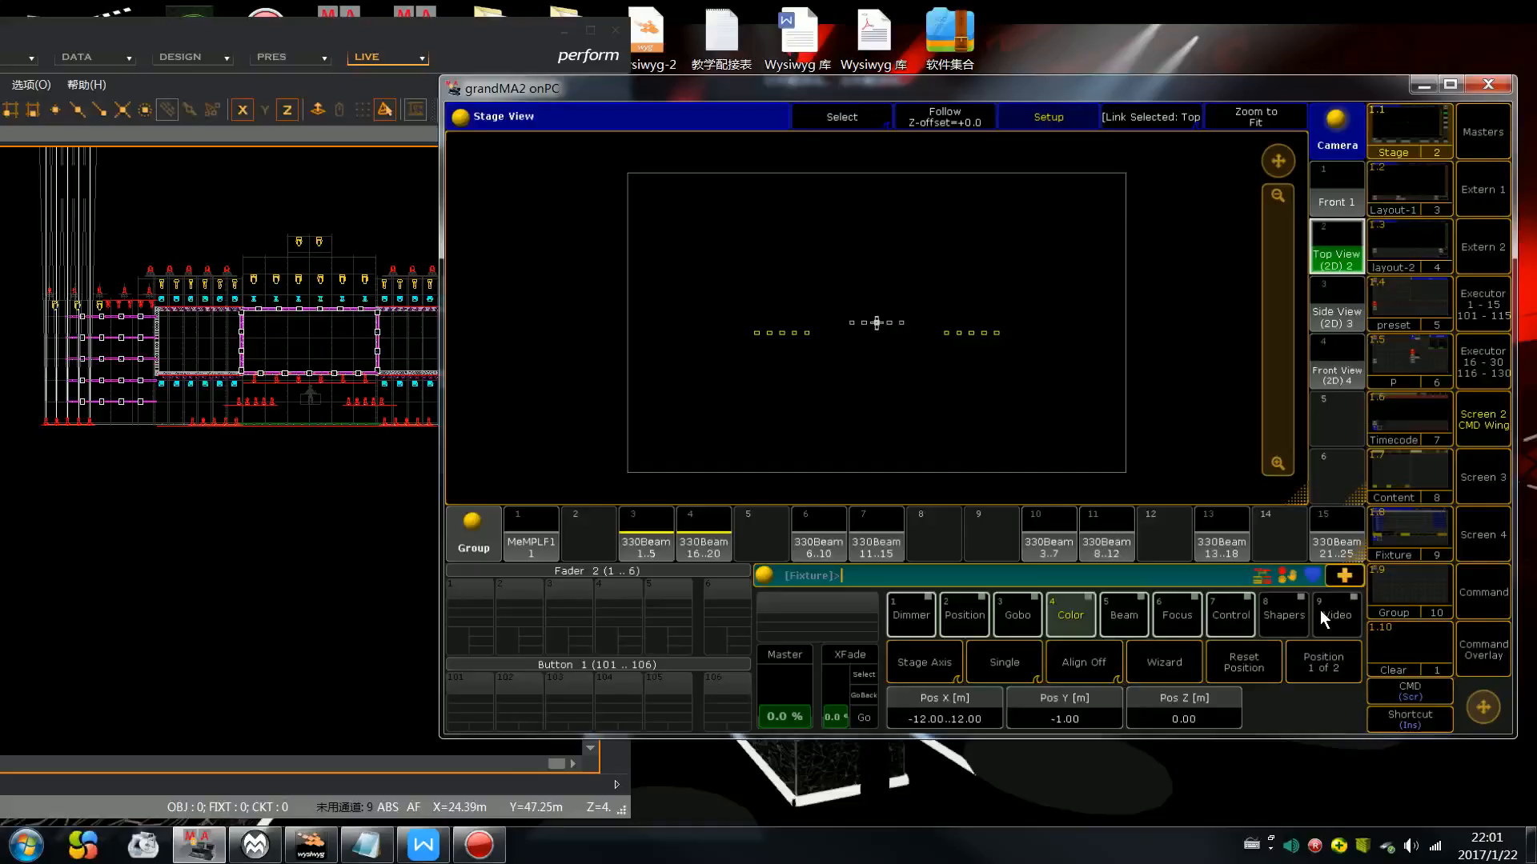
click(1334, 208)
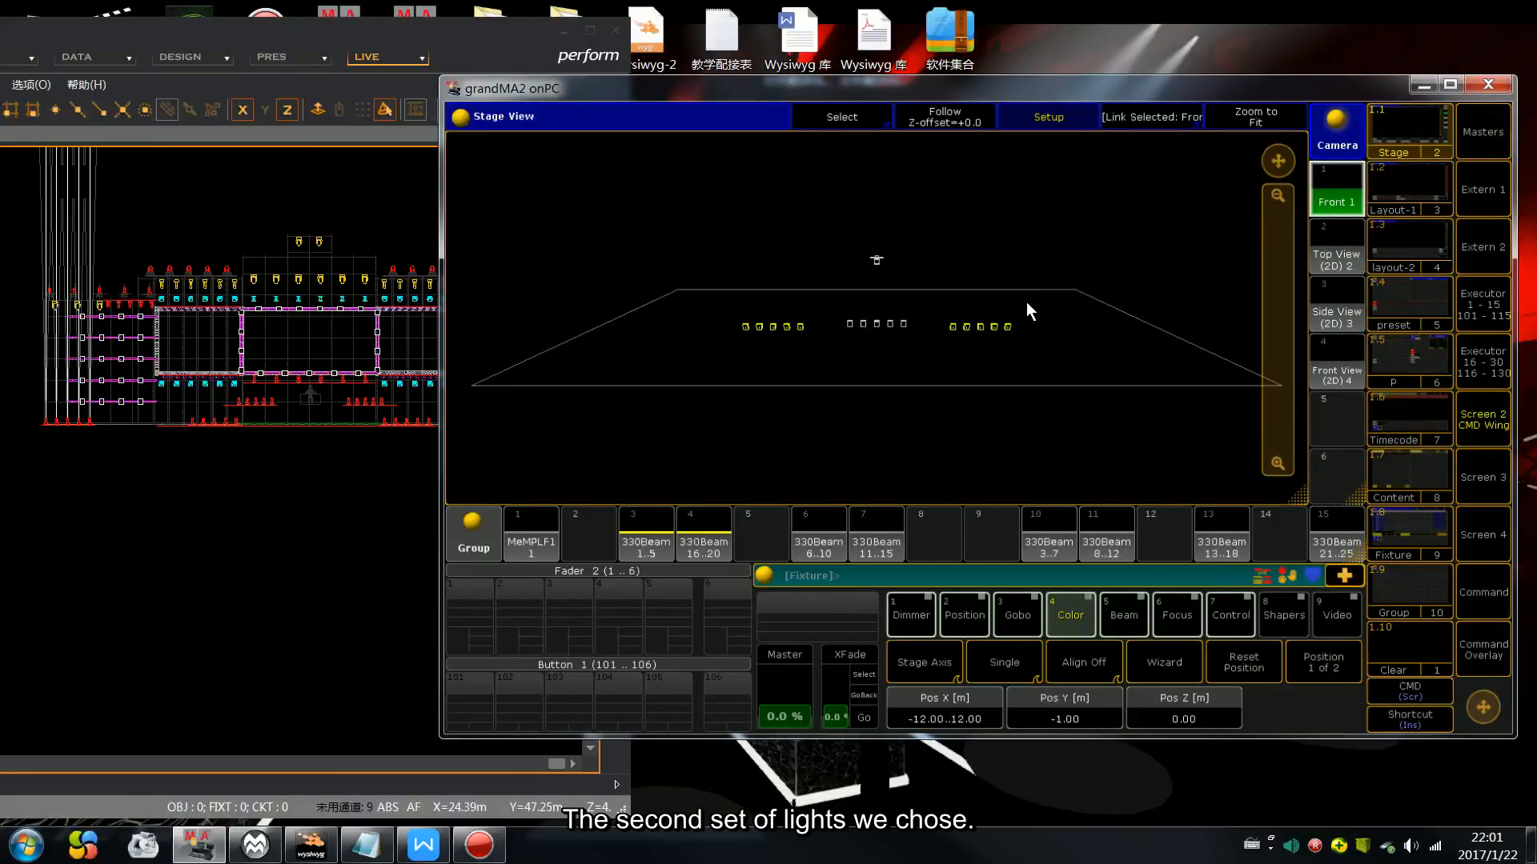
Step: Select the 330Beam 6..10 group and examine where its beams stand in a 3D wireframe view of the wysiwyg rig
click(817, 537)
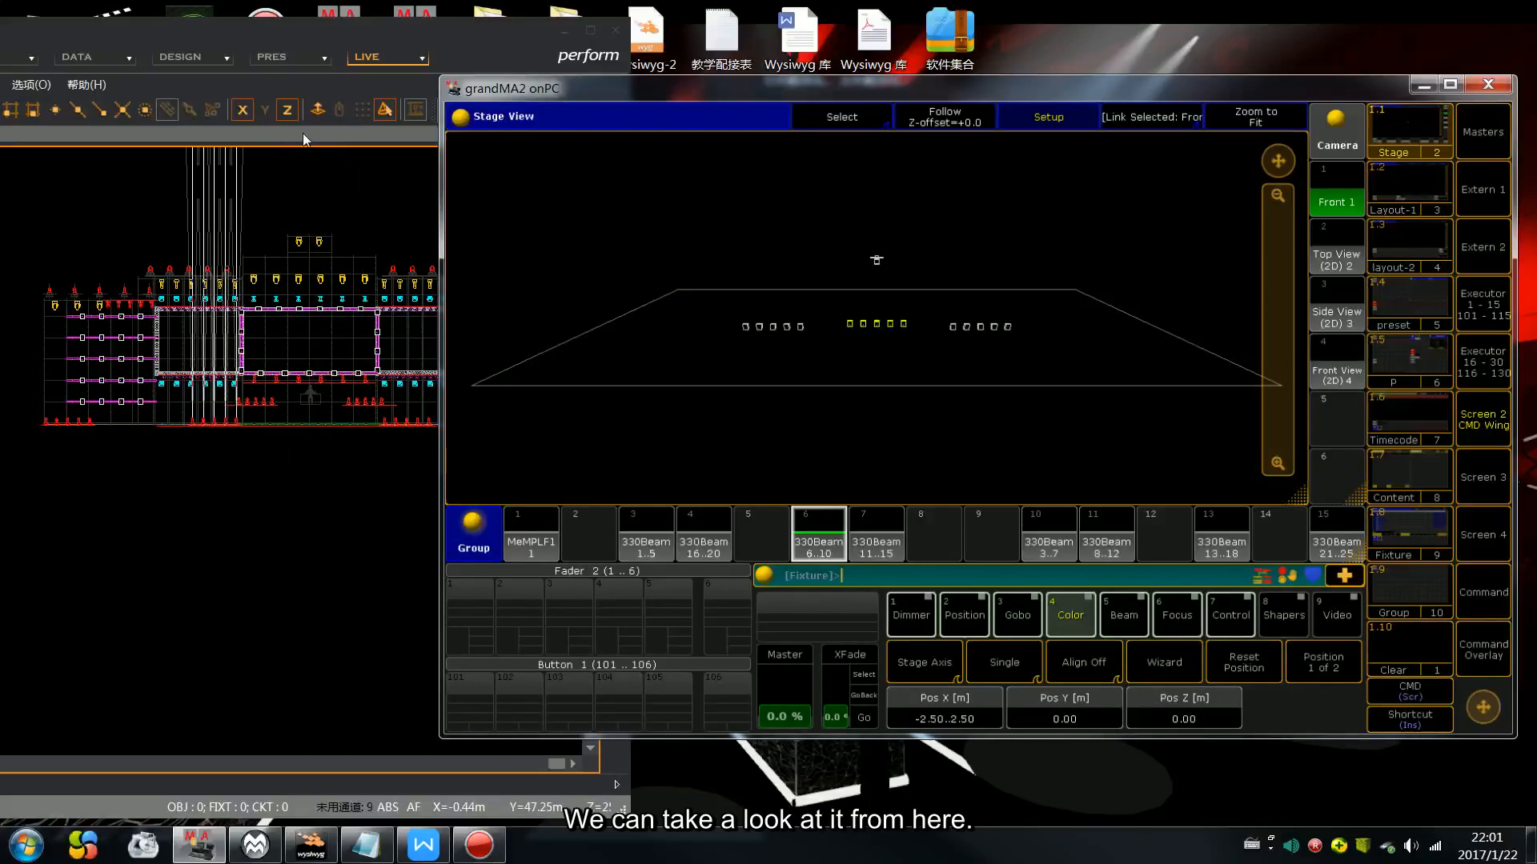
drag(362, 31, 457, 33)
click(688, 32)
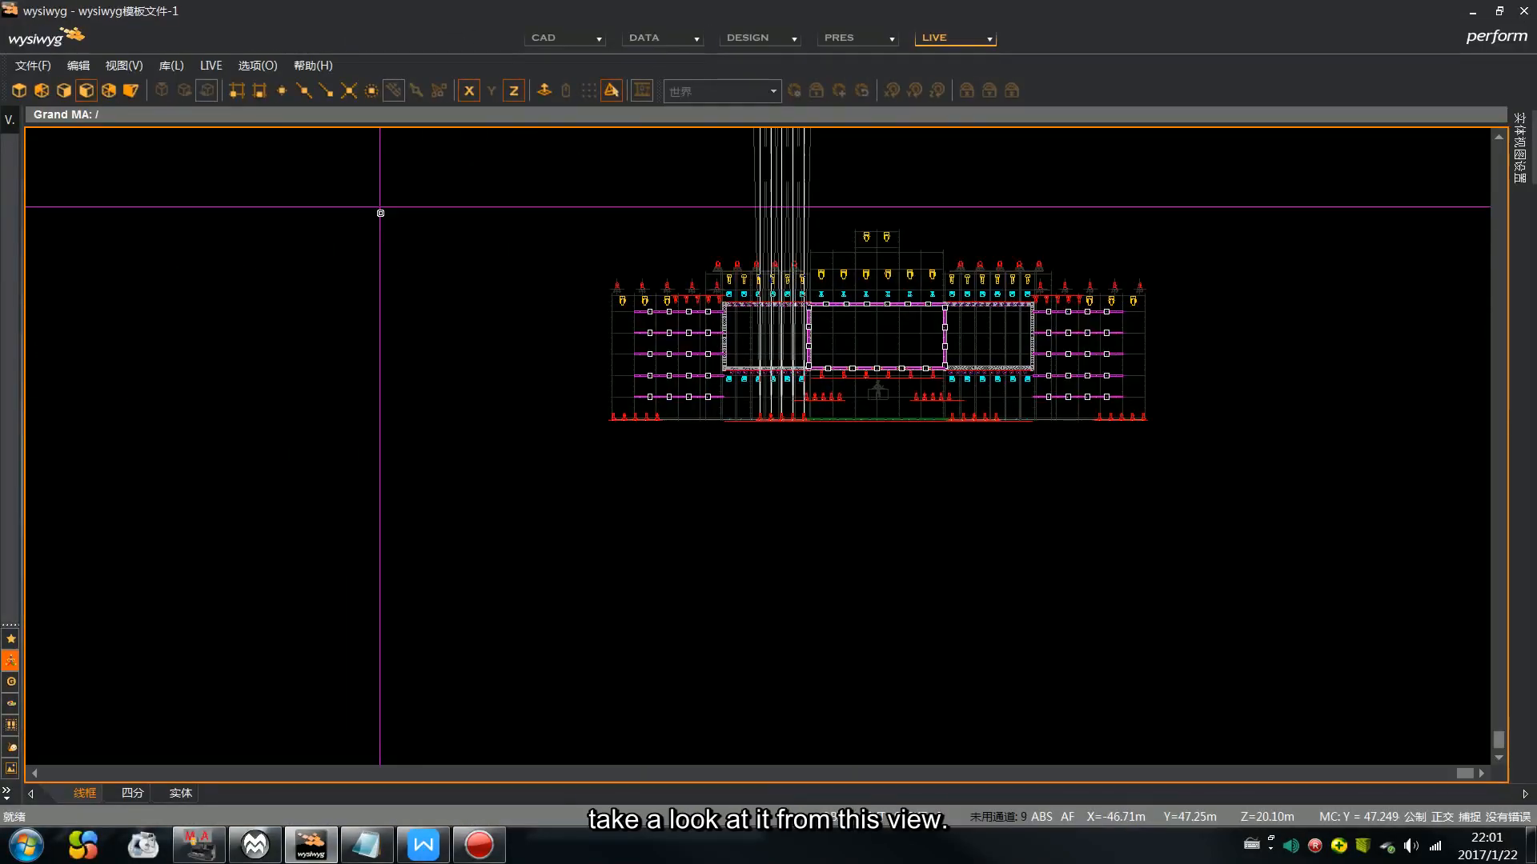
click(135, 91)
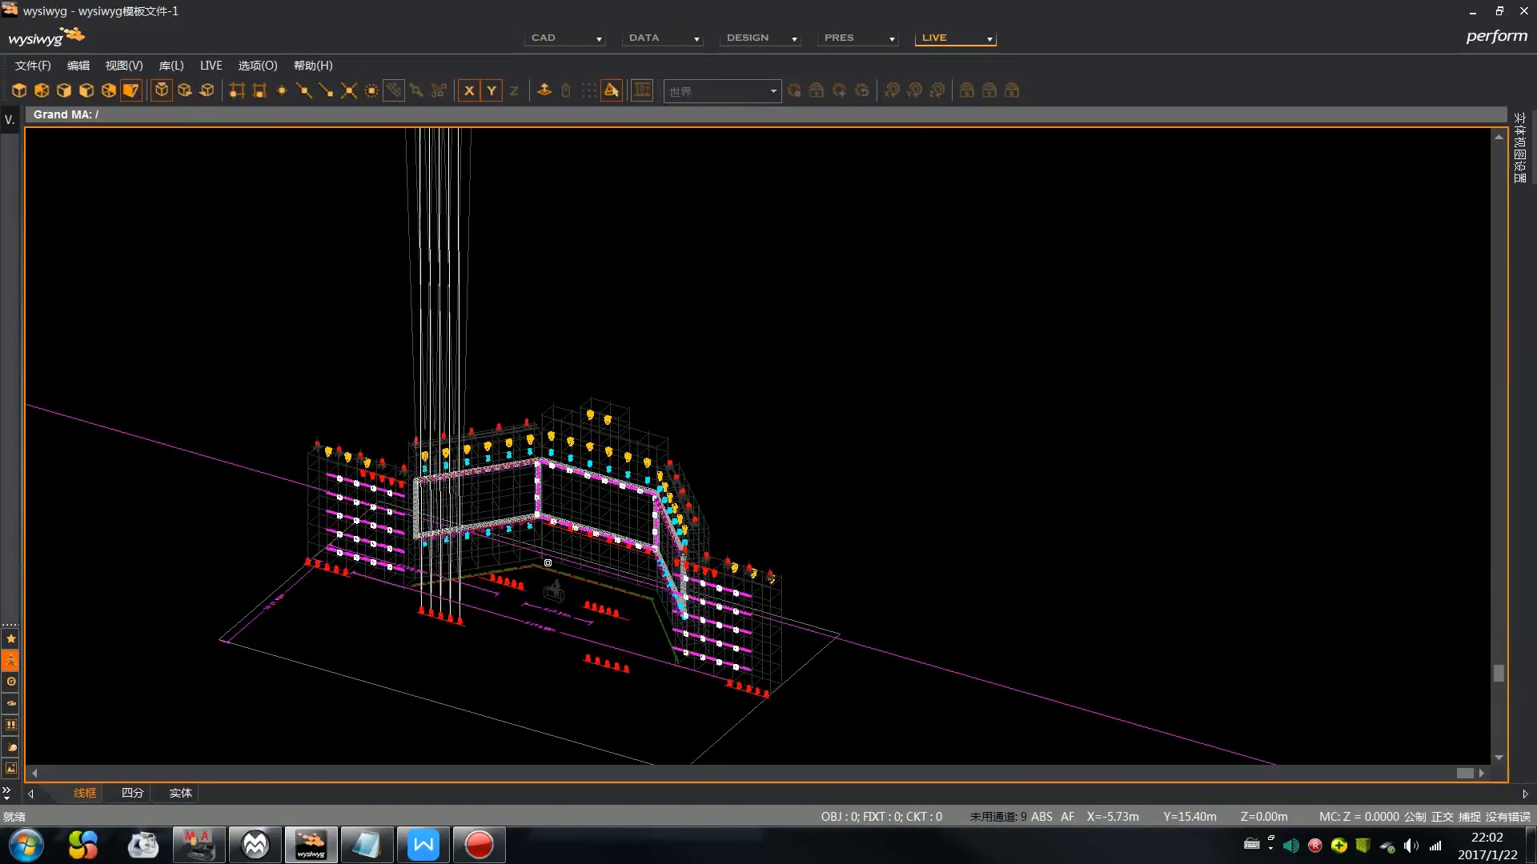
drag(480, 640, 493, 604)
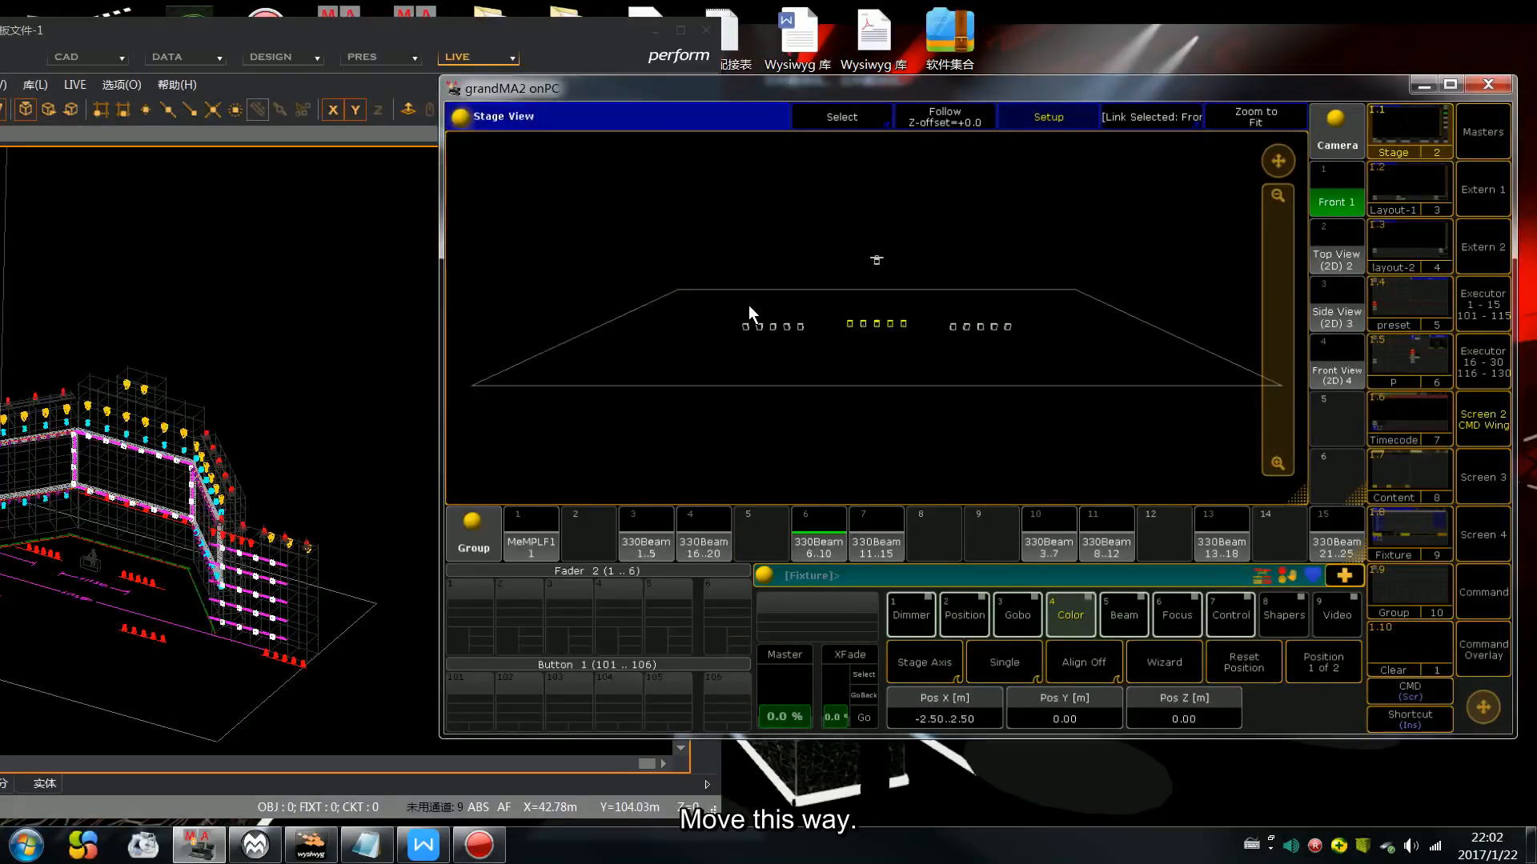
Step: Clear the fixture selection and reframe the wysiwyg wireframe to examine the whole stage
drag(748, 305, 818, 346)
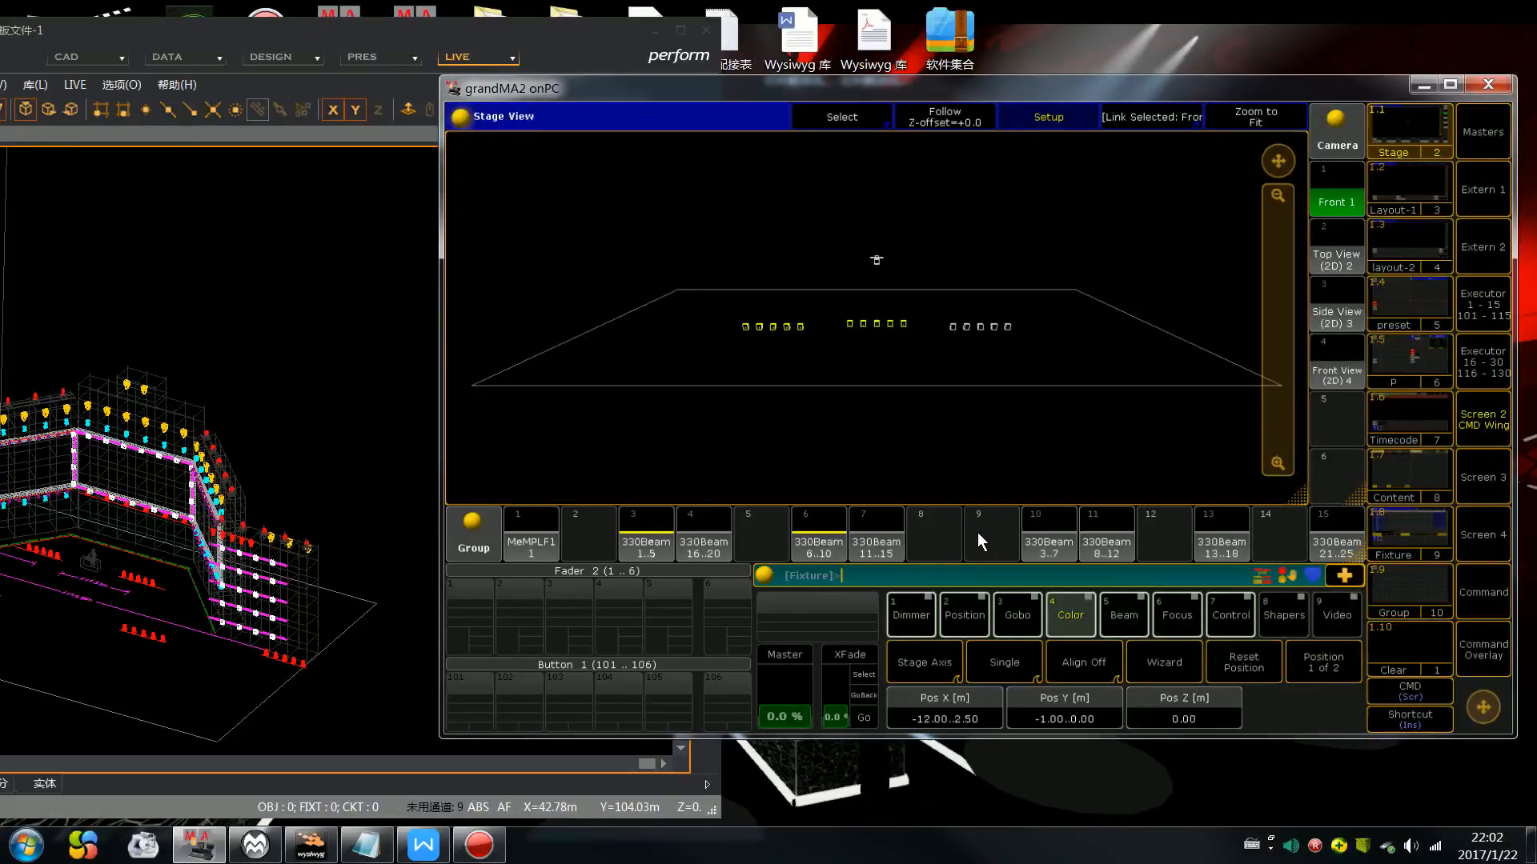
key(Escape)
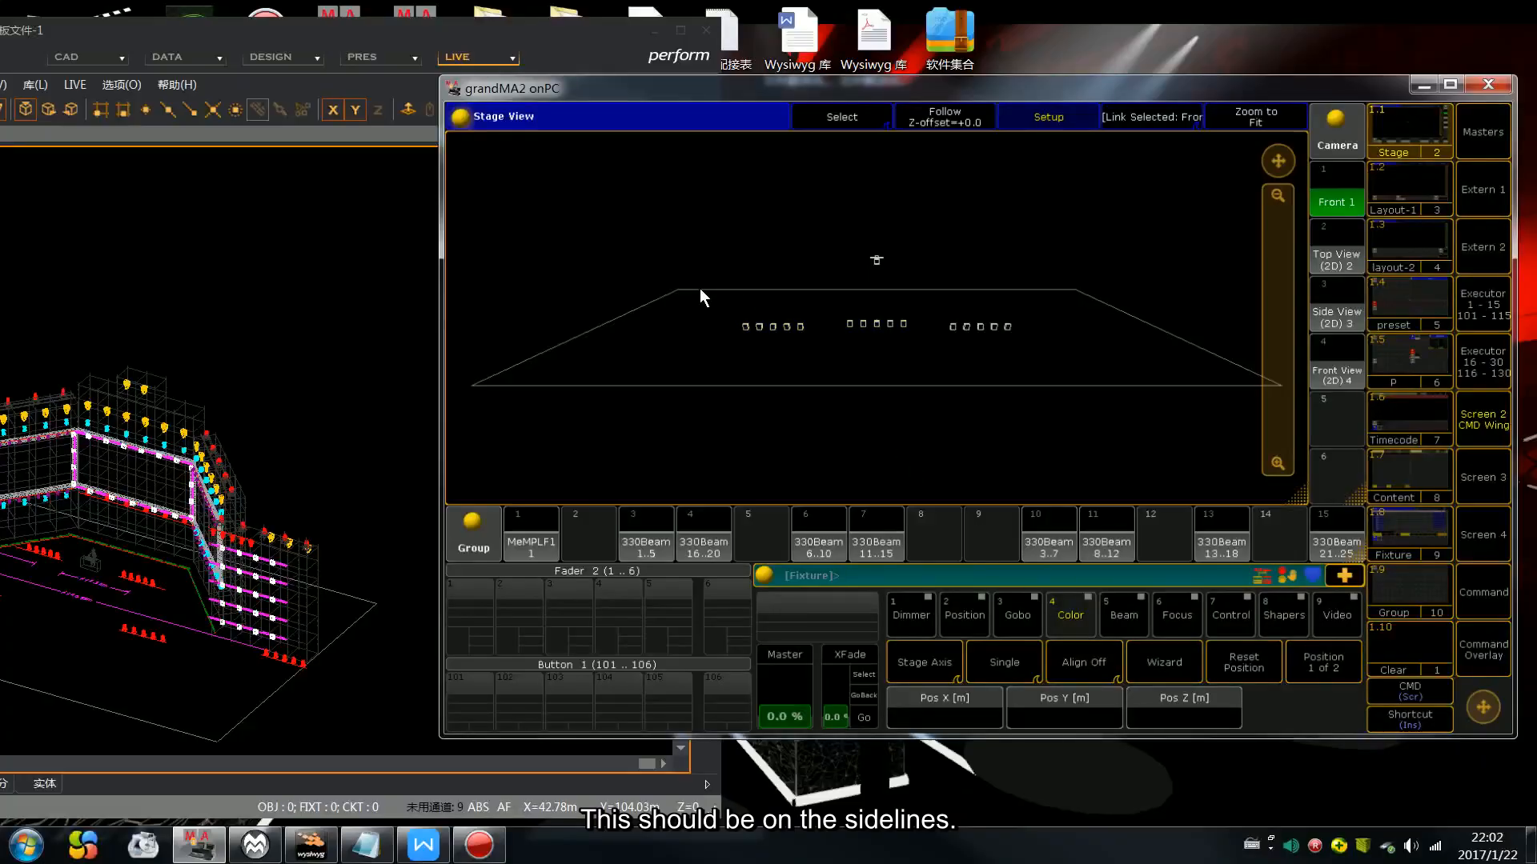
drag(285, 345, 388, 353)
scroll(365, 355, down, 2)
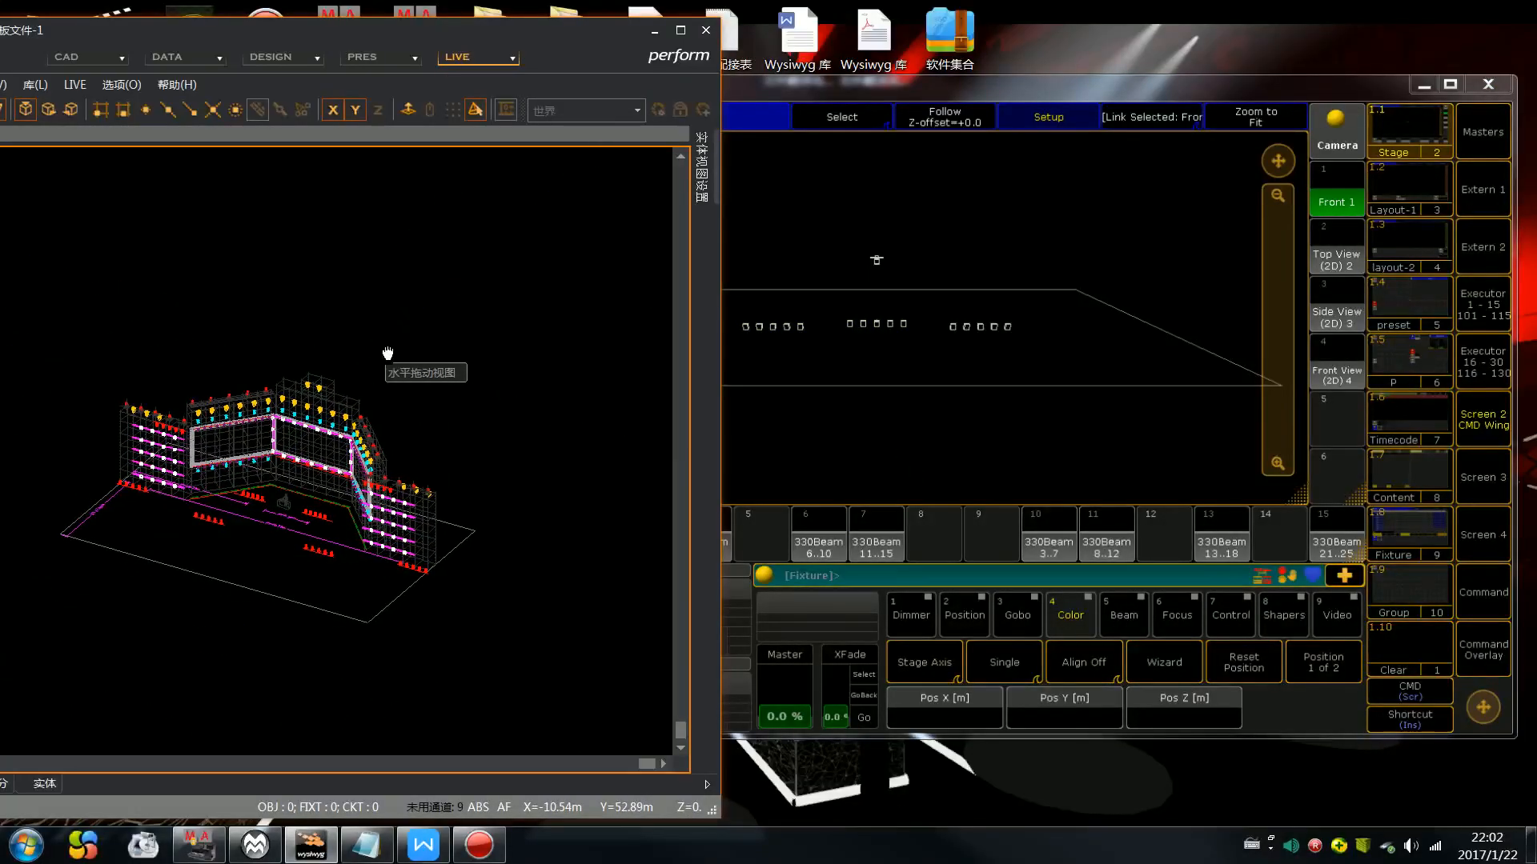
Step: Reselect the 330Beam 1..5 and 16..20 rows and move them to Pos Y 1.50 m
drag(726, 316, 820, 350)
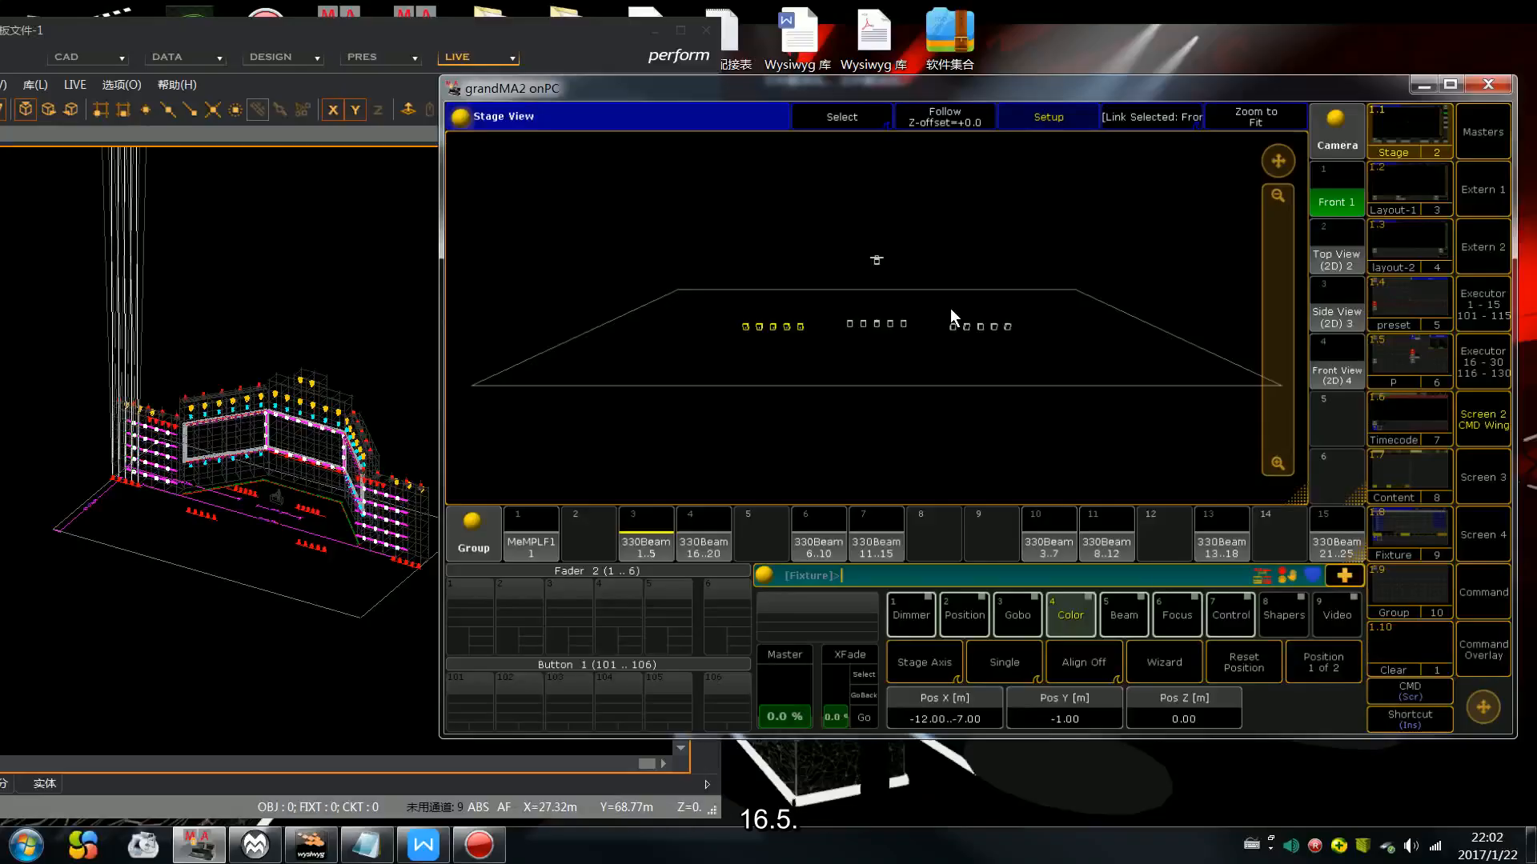
drag(950, 309, 1044, 367)
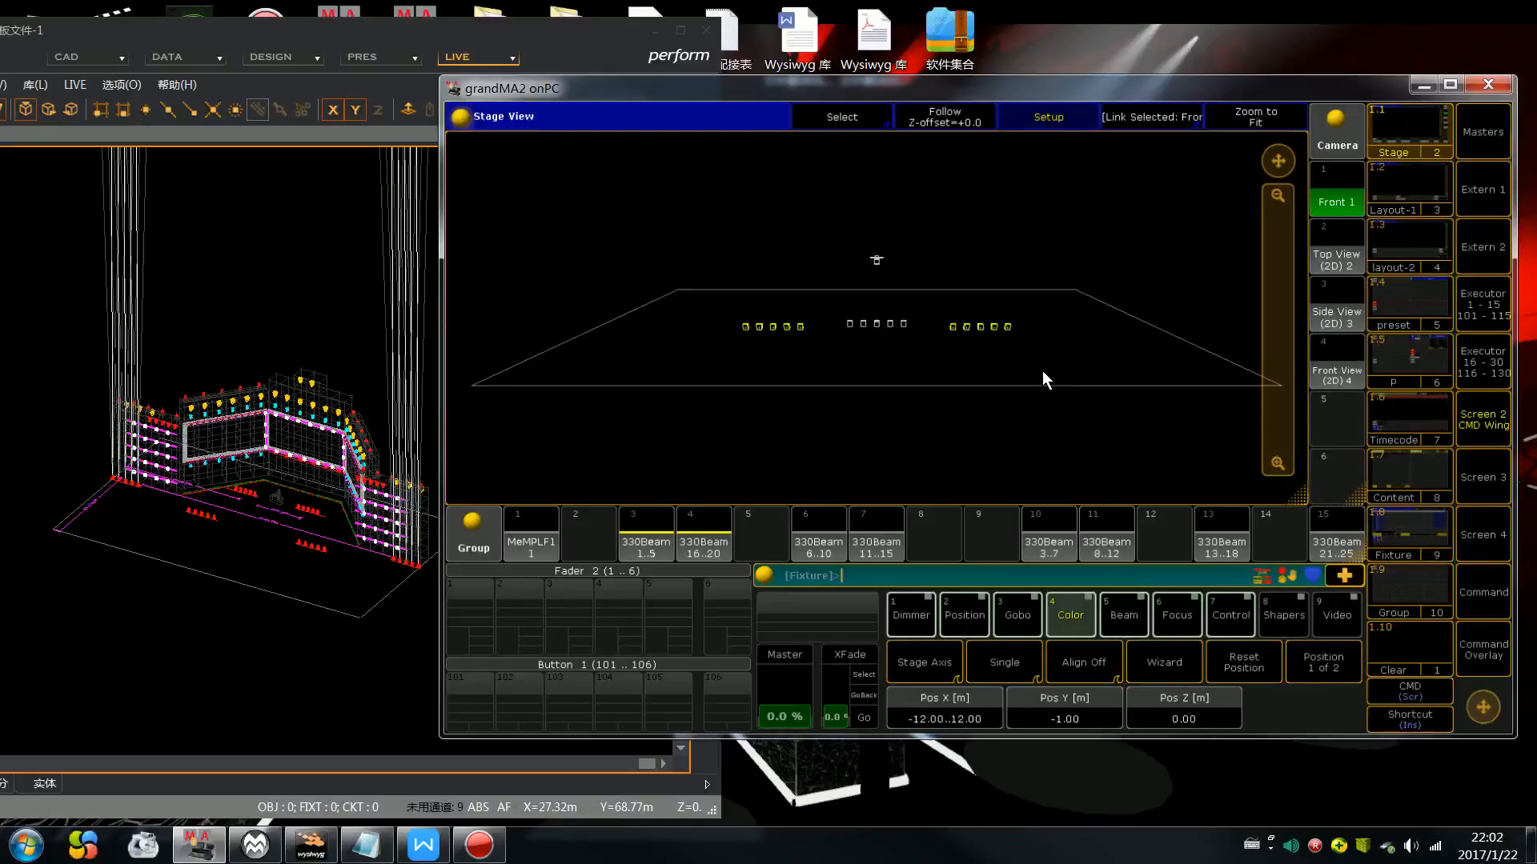
scroll(1084, 709, up, 11)
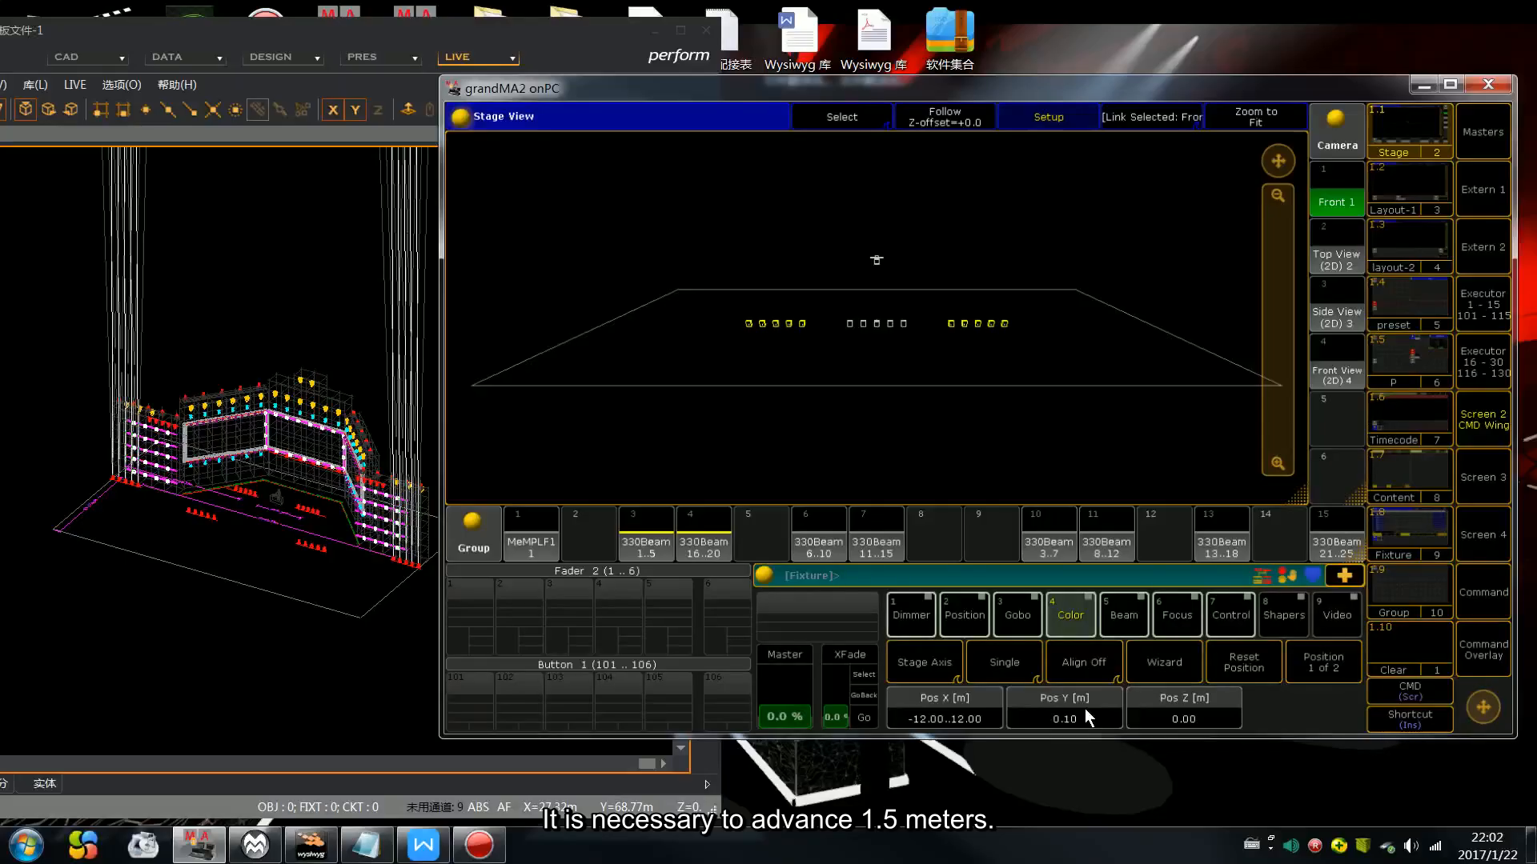
scroll(1084, 709, up, 14)
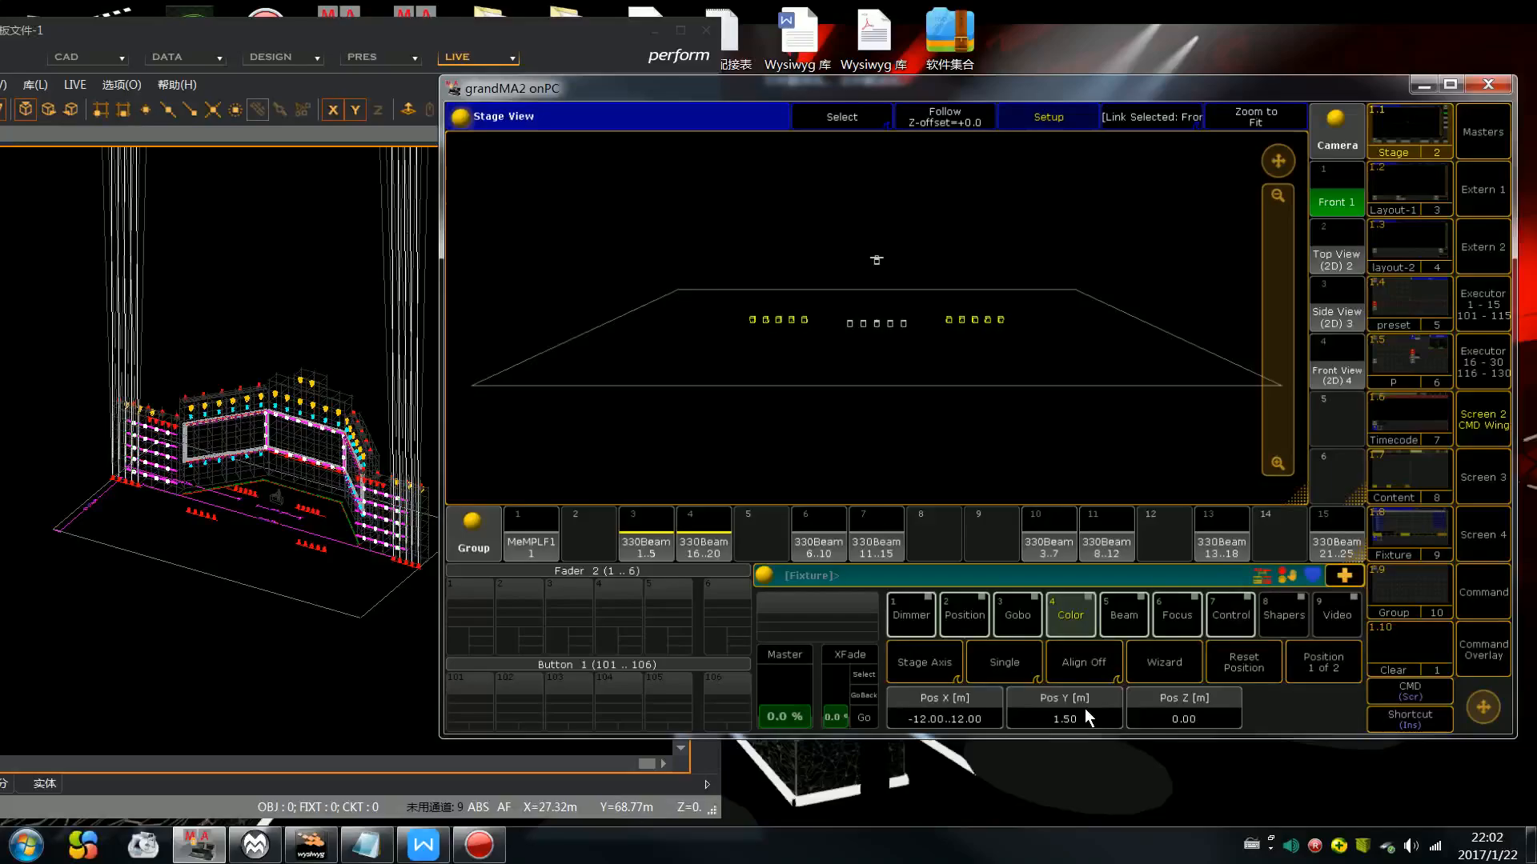
Step: Shift only the 330Beam 1..5 row outward to Pos X -24.00..-19.00 m and fine-tune it against the stage edge in Top View (2D)
drag(712, 302, 815, 343)
scroll(814, 343, down, 20)
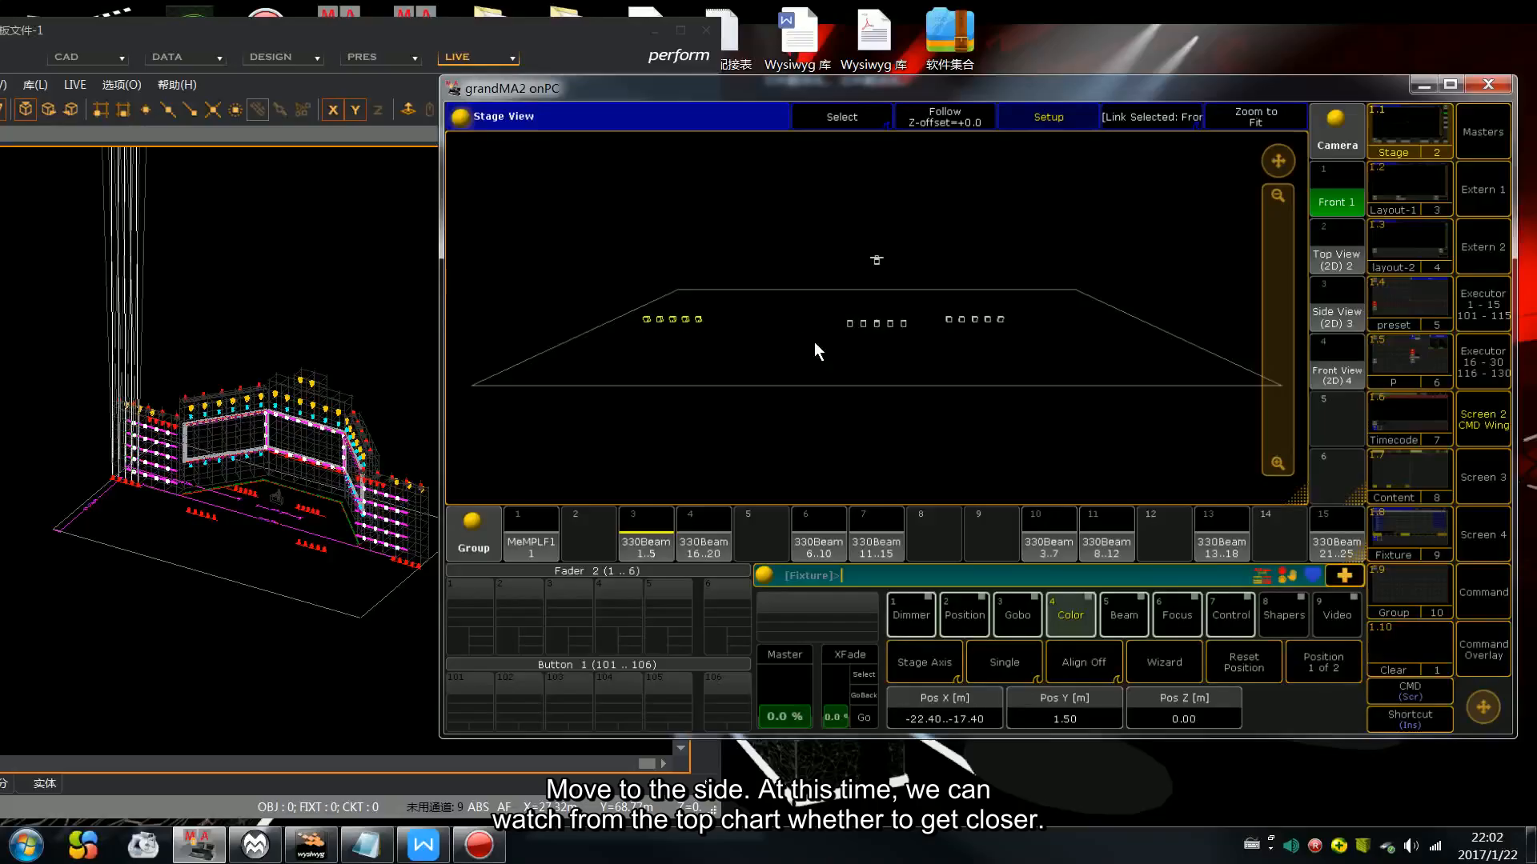
scroll(814, 352, down, 3)
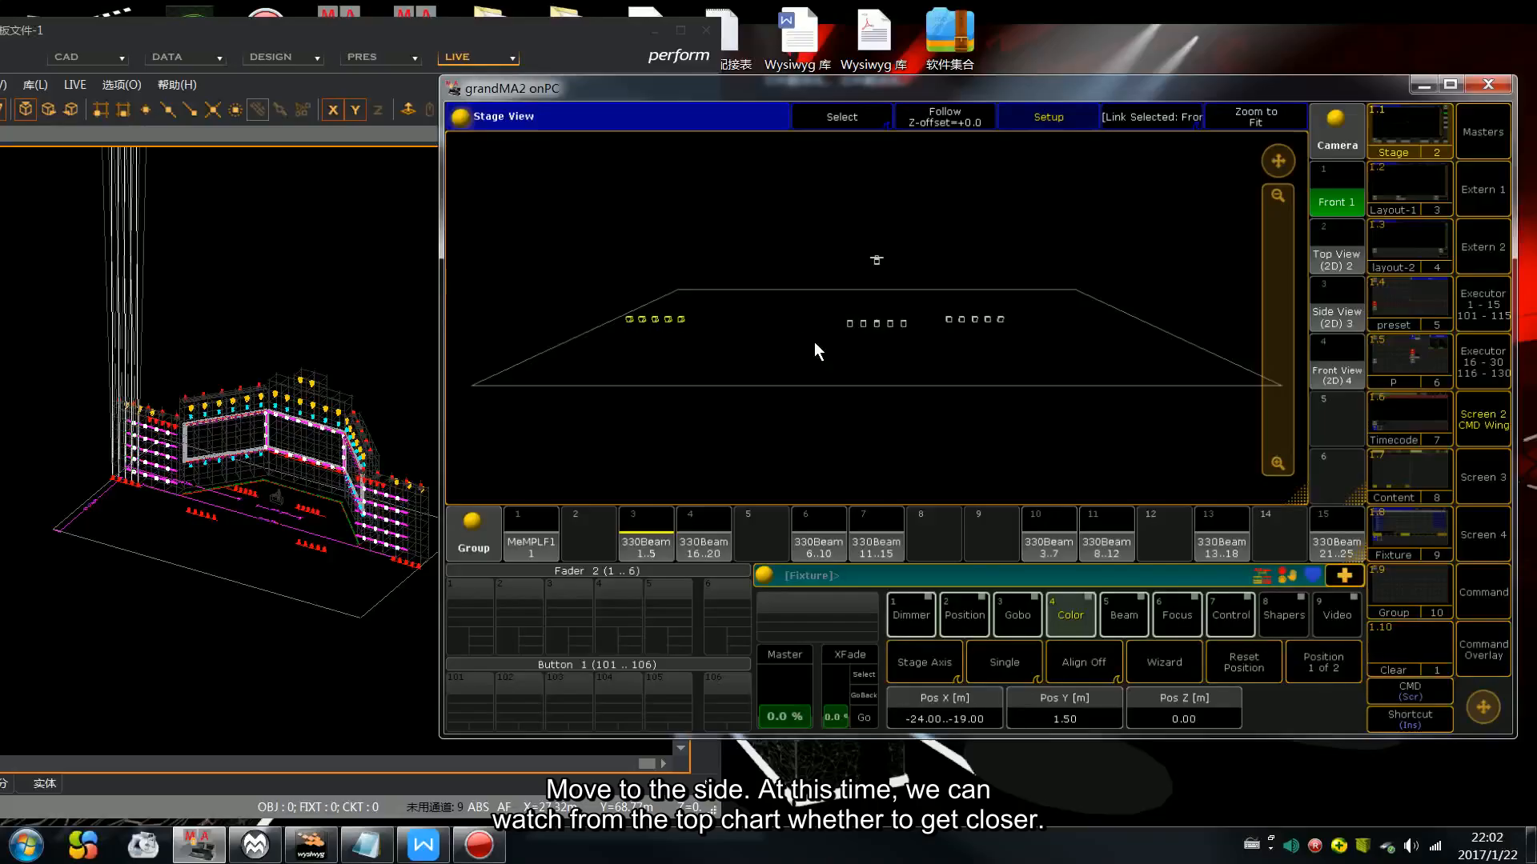
click(1305, 252)
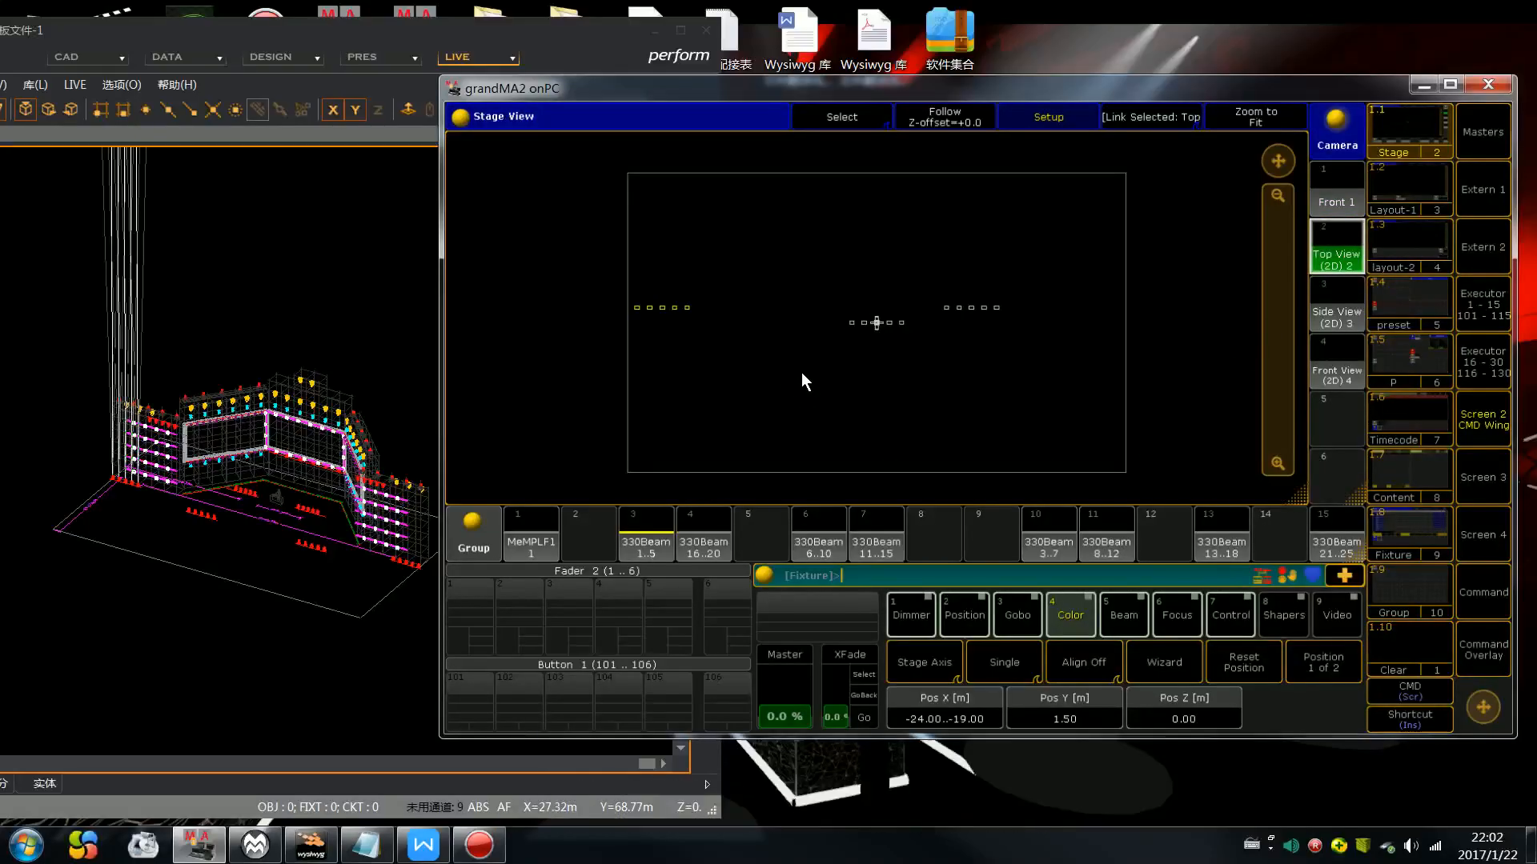
scroll(802, 373, down, 1)
scroll(808, 387, up, 1)
Step: Shift the 330Beam 16..20 row outward to Pos X 19.50..24.50 m, then return to the Front camera and clear the selection
drag(947, 301, 1038, 340)
scroll(1038, 339, up, 10)
scroll(1039, 338, up, 8)
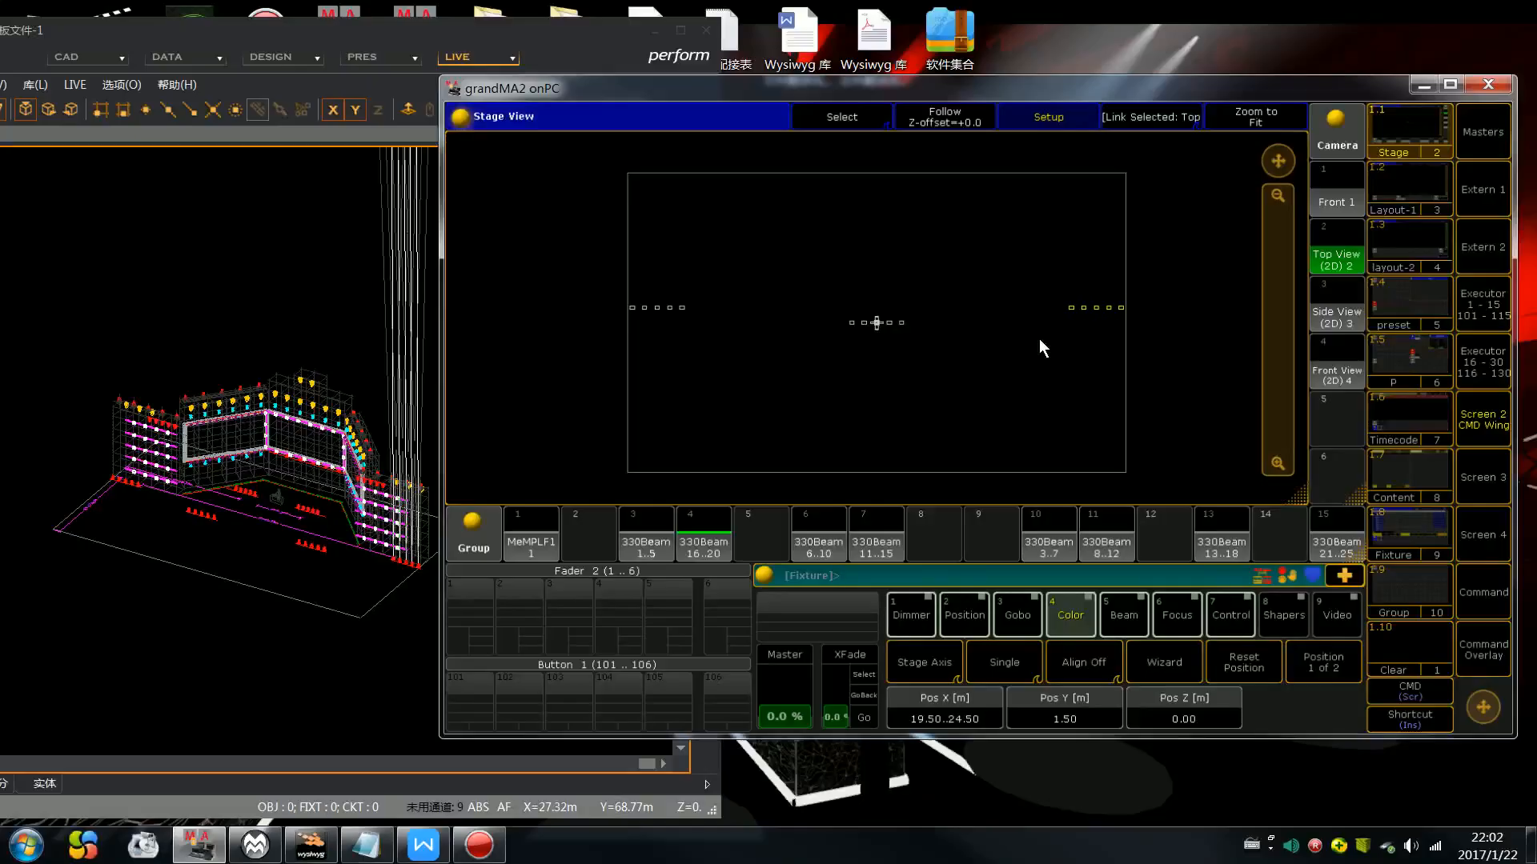
scroll(1038, 340, down, 1)
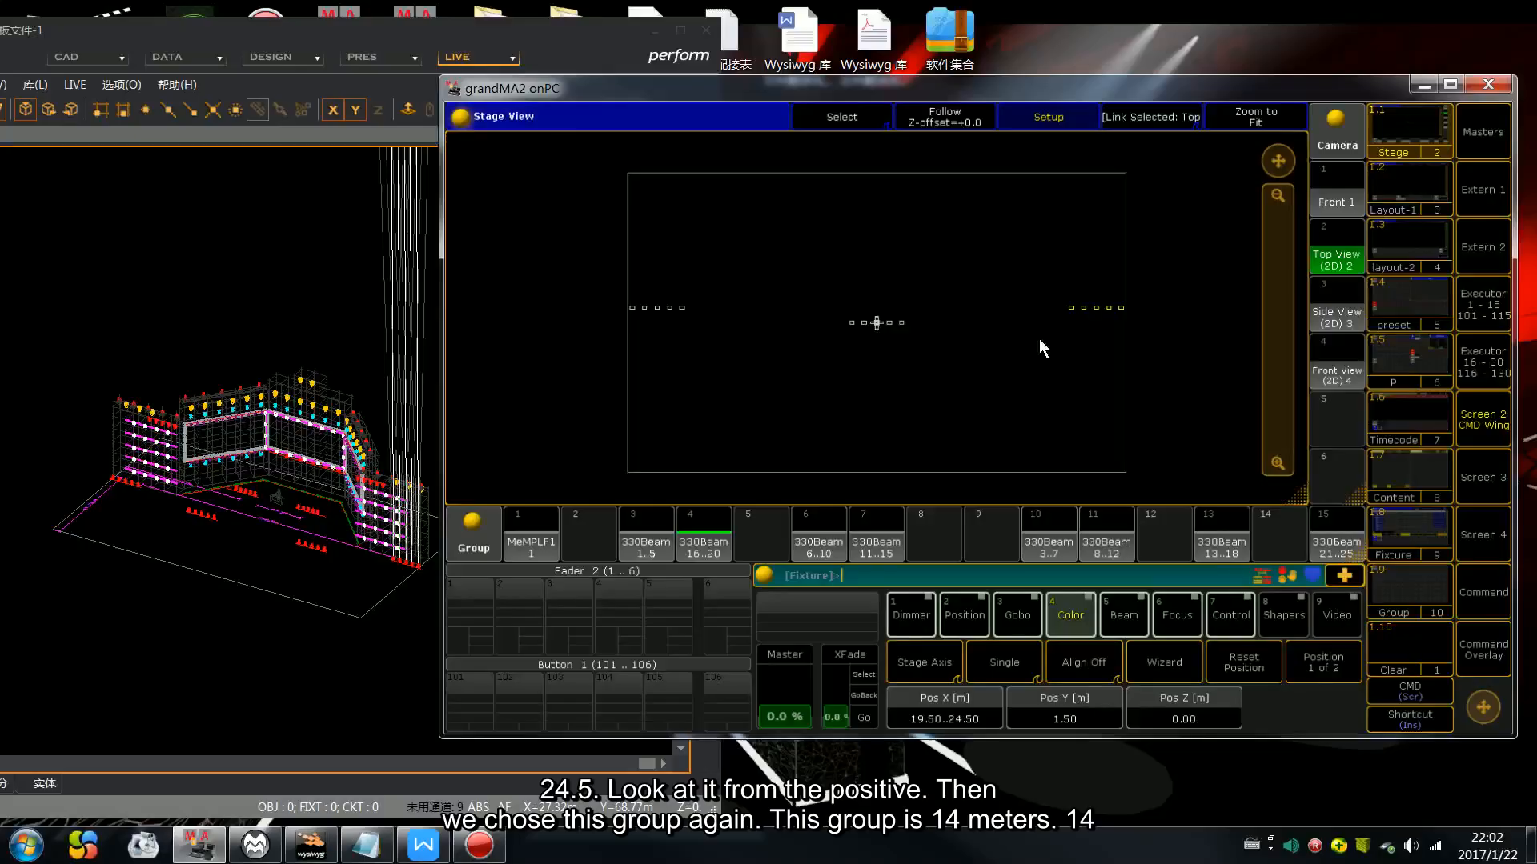
click(1339, 189)
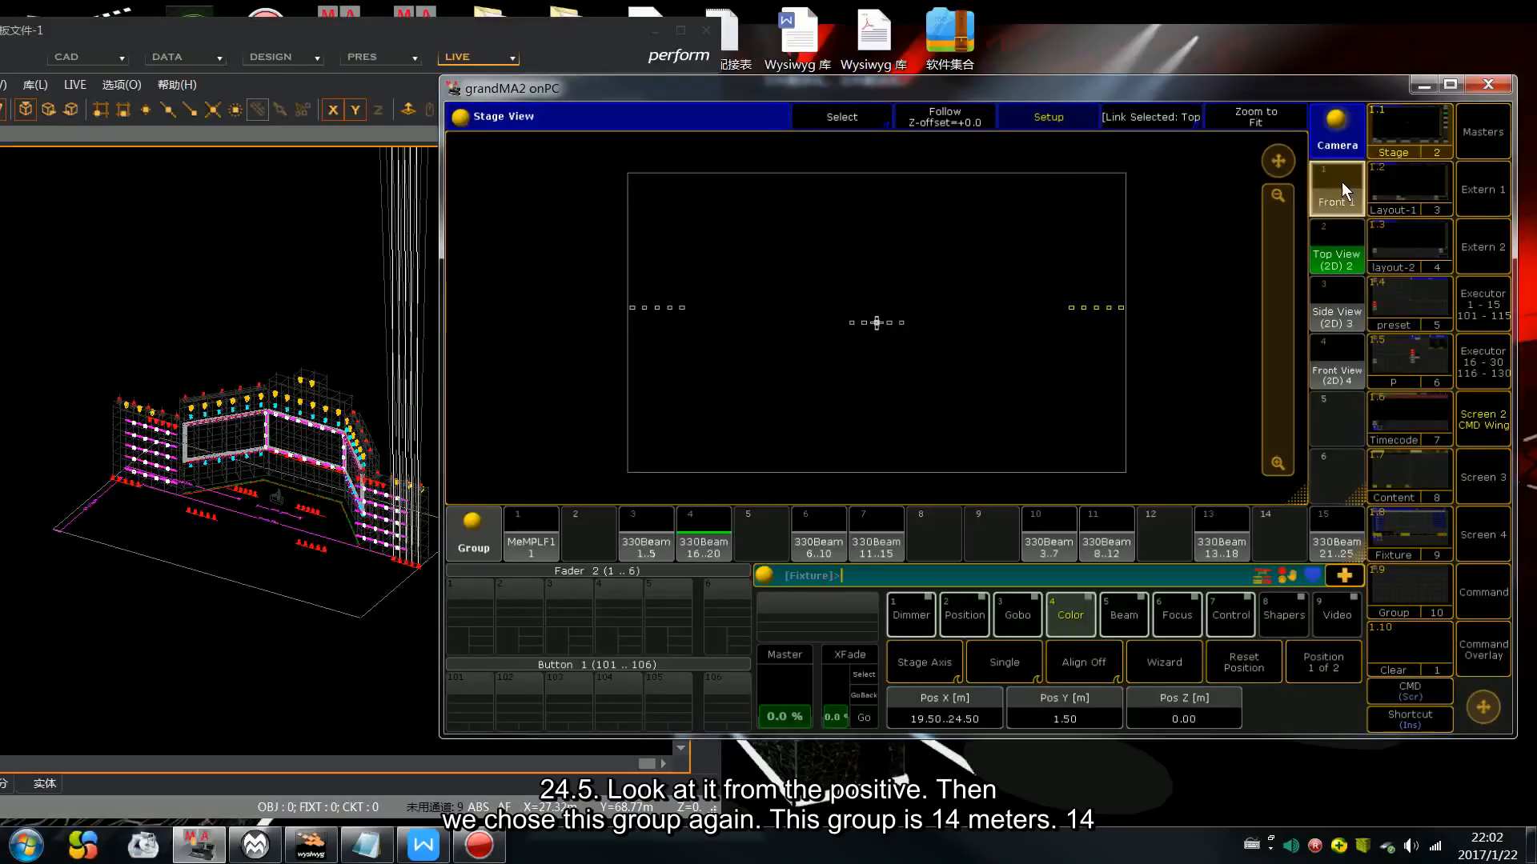
click(961, 472)
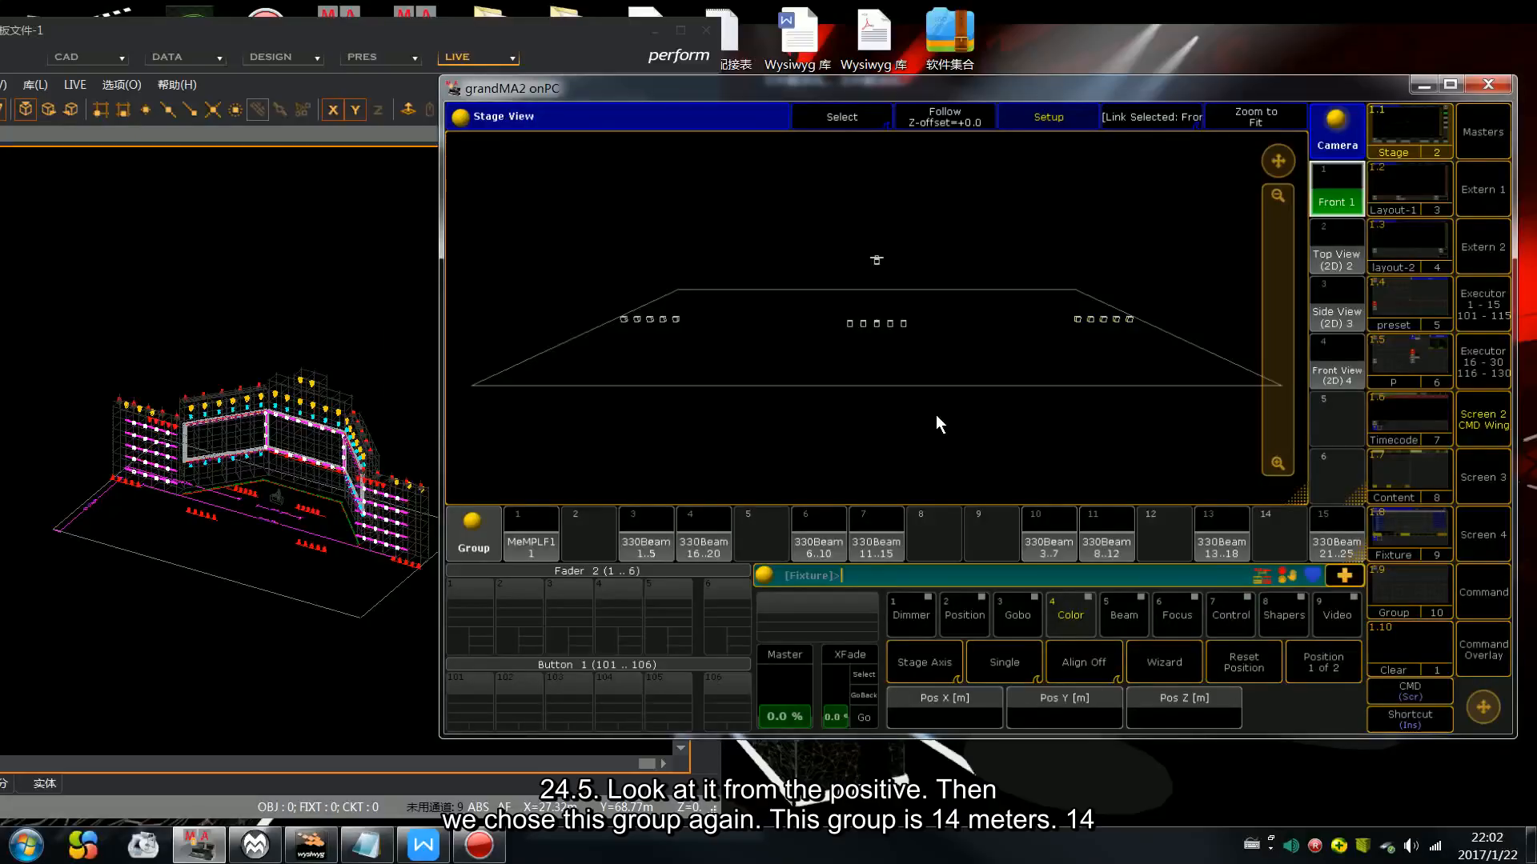
Step: Select the 330Beam 6..10 group and move it to Pos Y -1.00 m and Pos X -12.00..-7.00 m
click(830, 524)
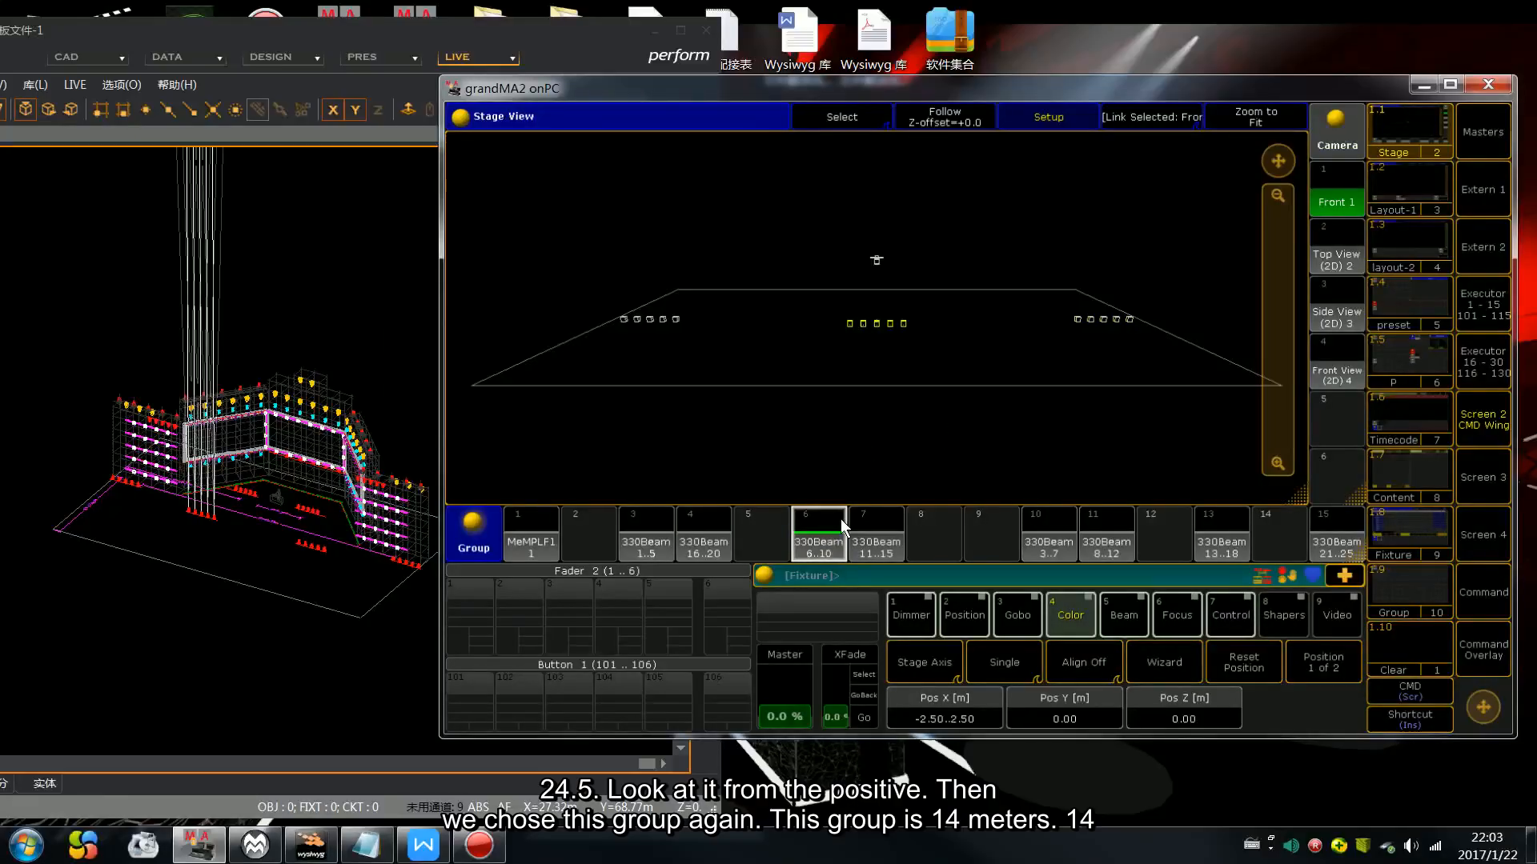
scroll(841, 519, down, 10)
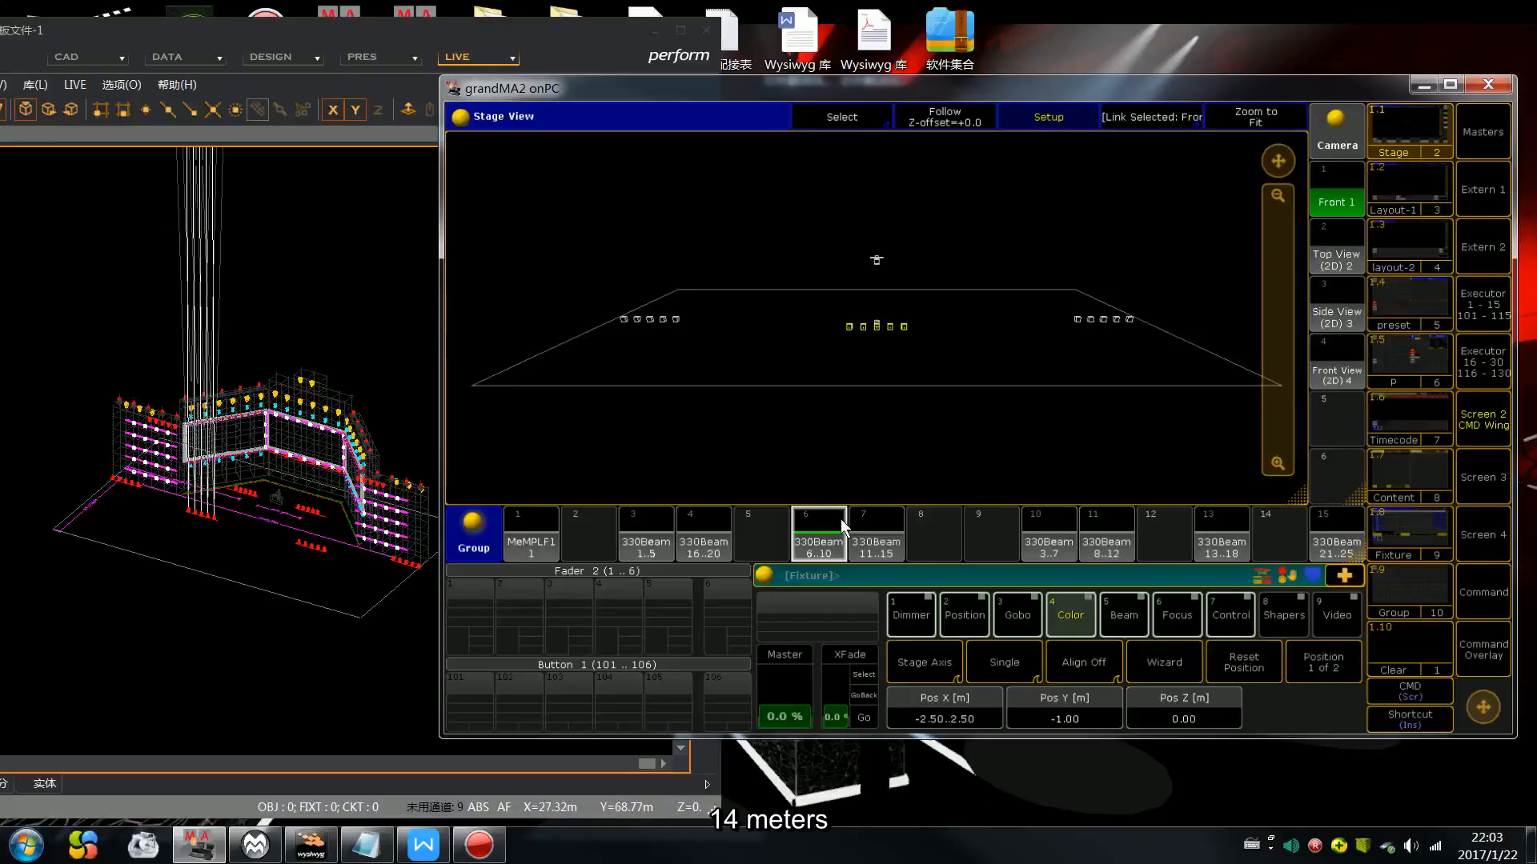
scroll(840, 519, down, 20)
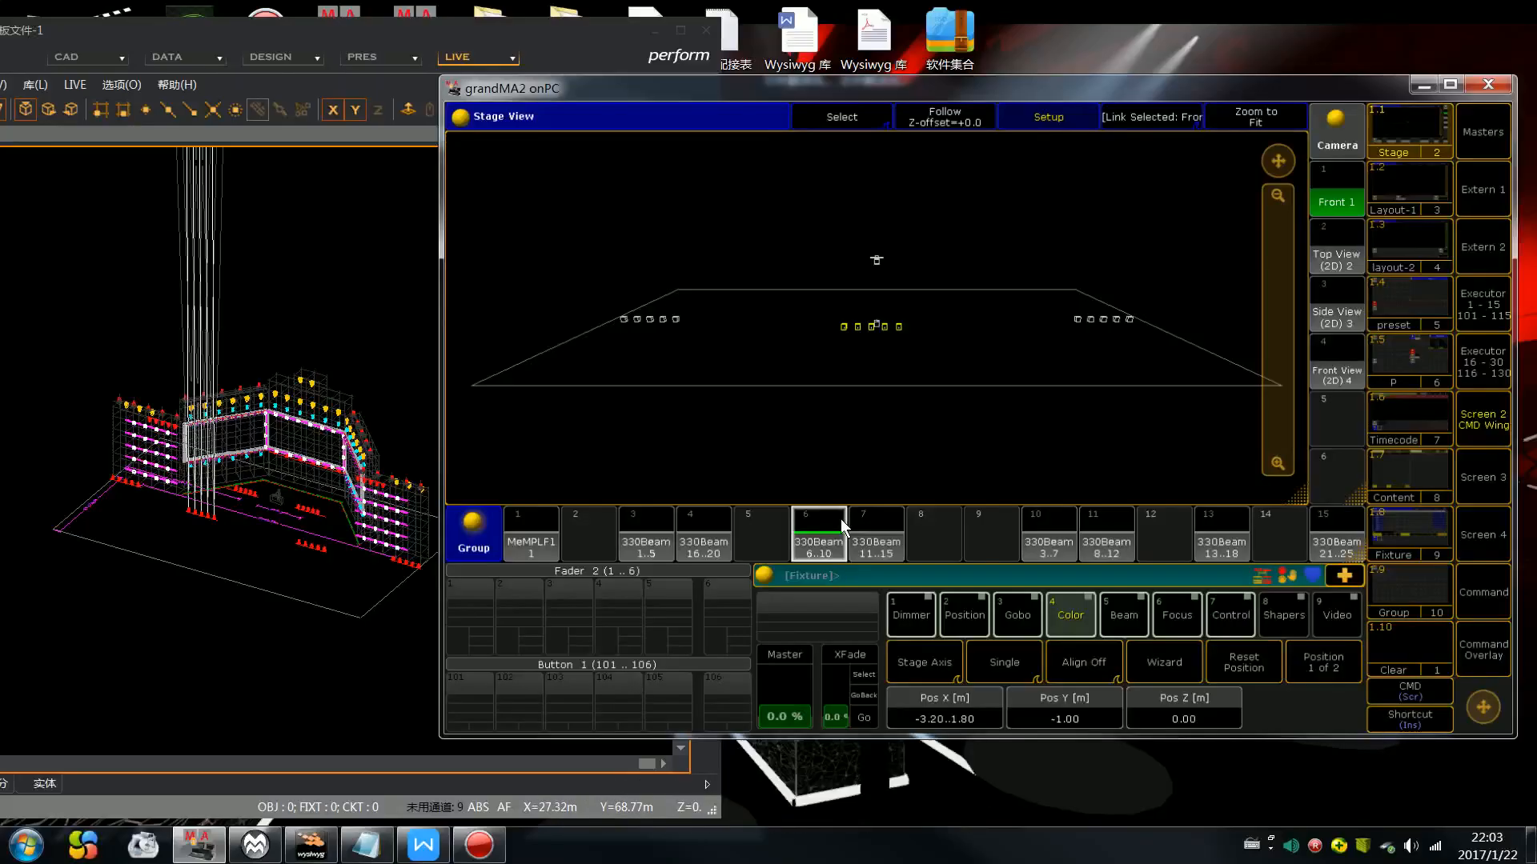
scroll(840, 519, down, 8)
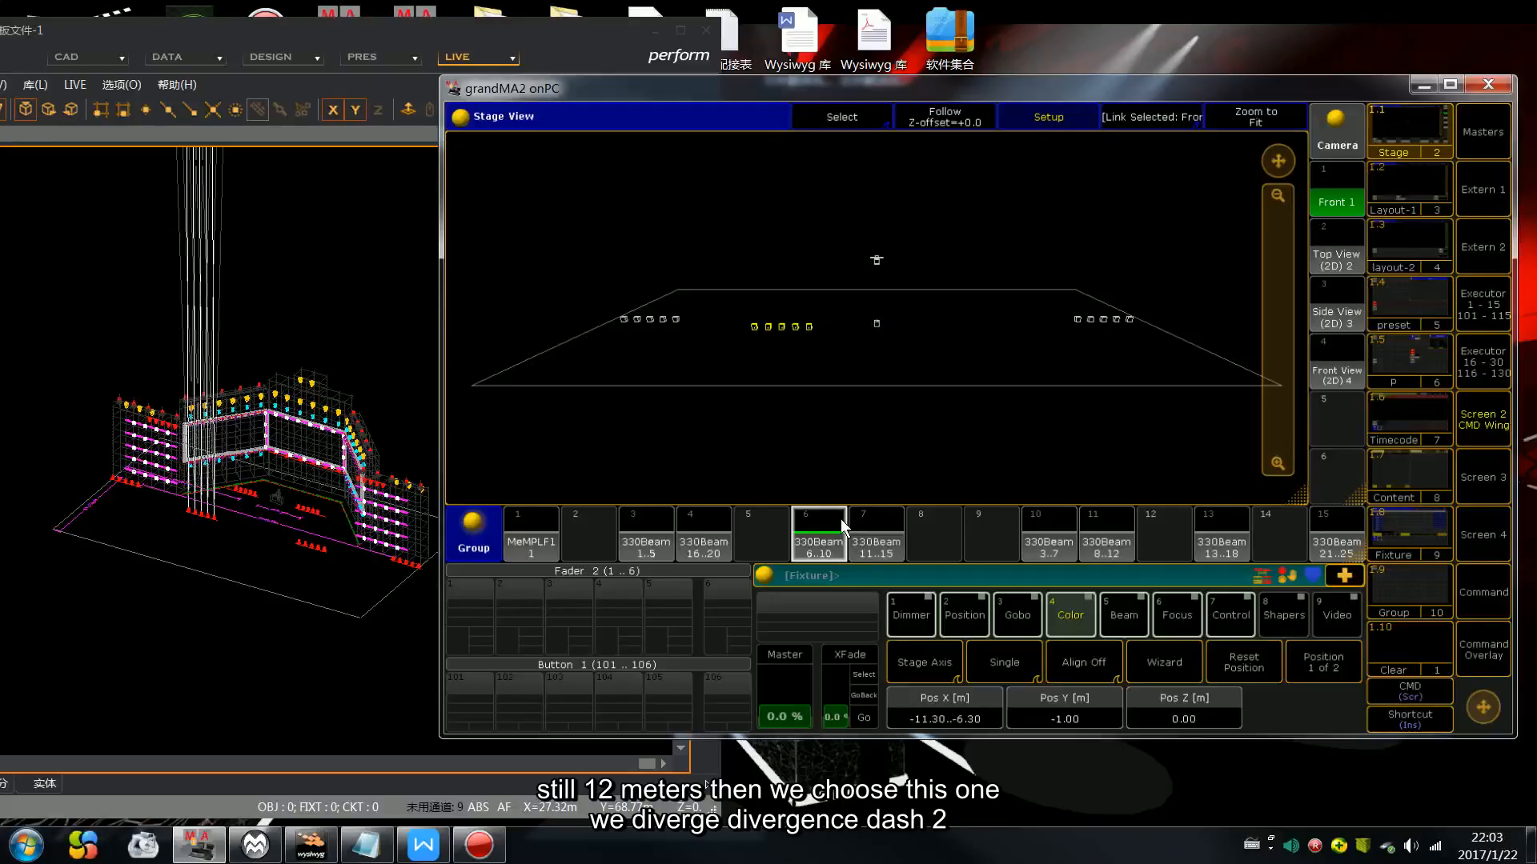
scroll(840, 519, up, 5)
scroll(841, 519, down, 13)
Step: Select the 330Beam 11..15 group and spread it over Pos X -2.50..2.50 m with Align ><
click(874, 553)
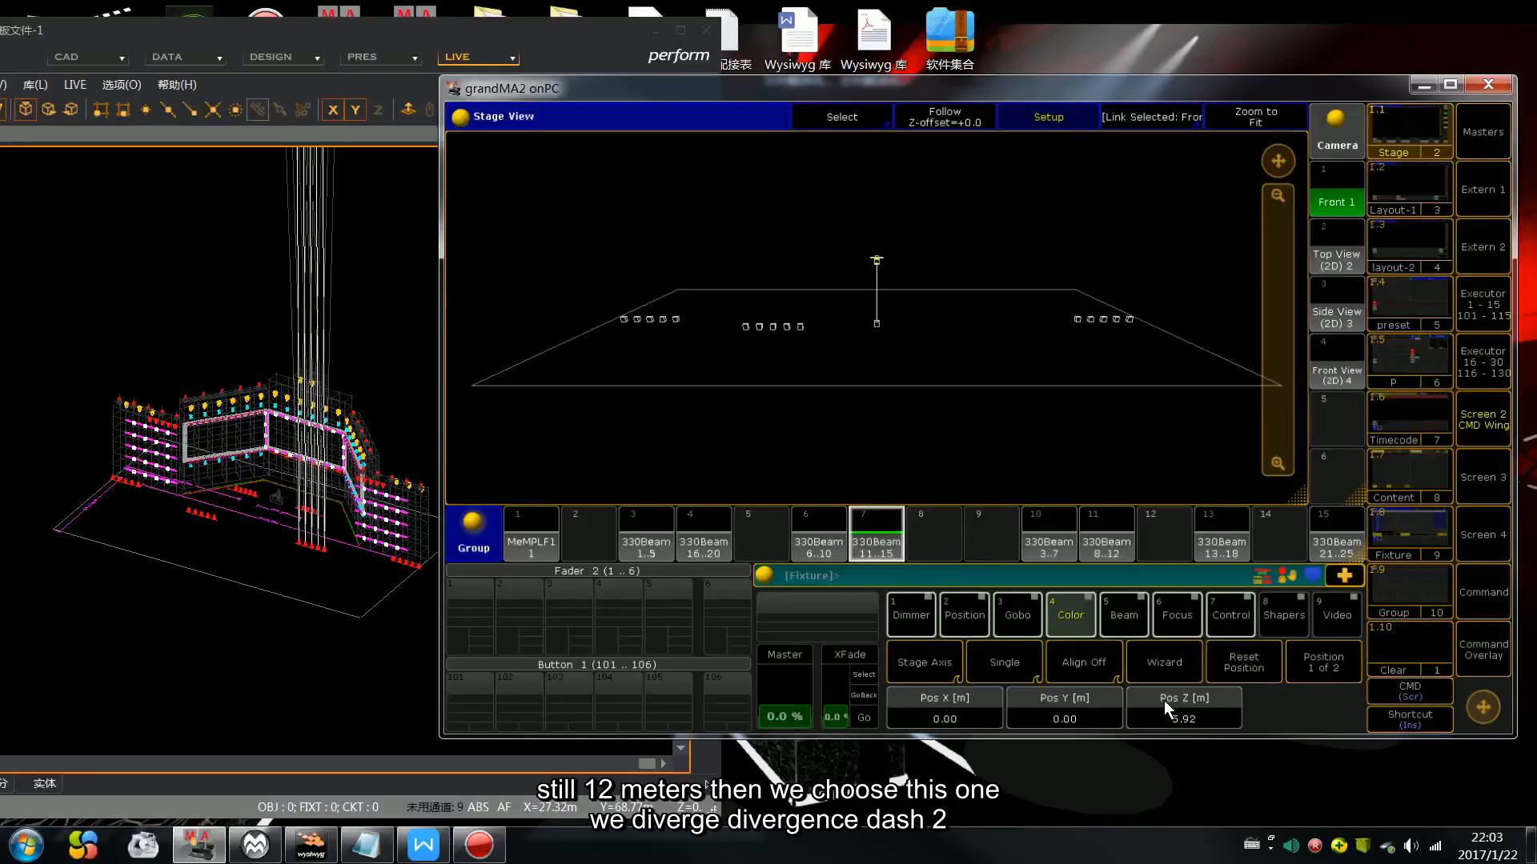
click(1115, 664)
scroll(1165, 704, up, 20)
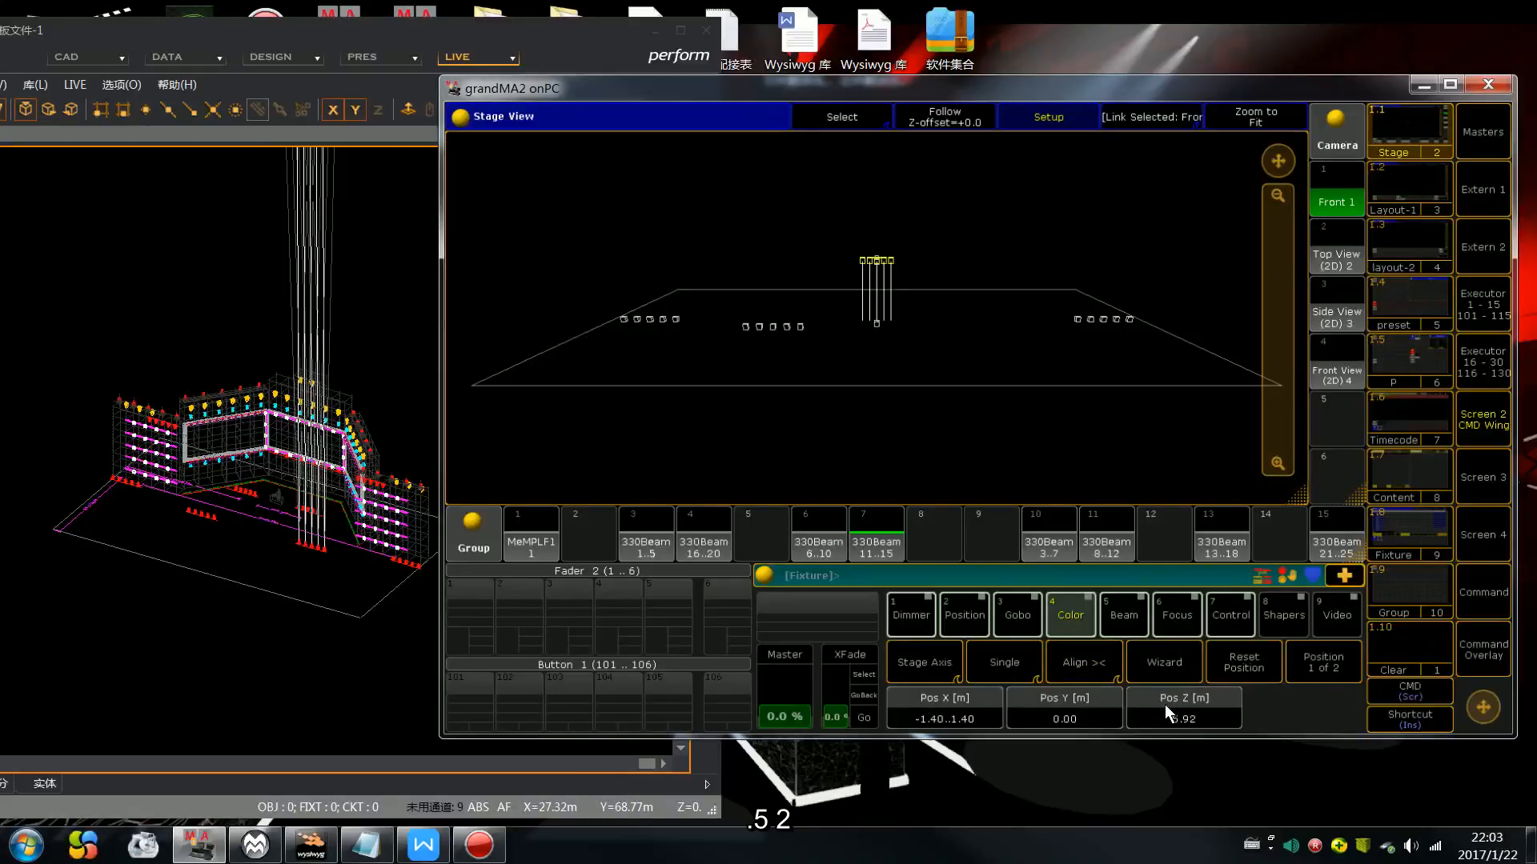
scroll(1165, 705, down, 3)
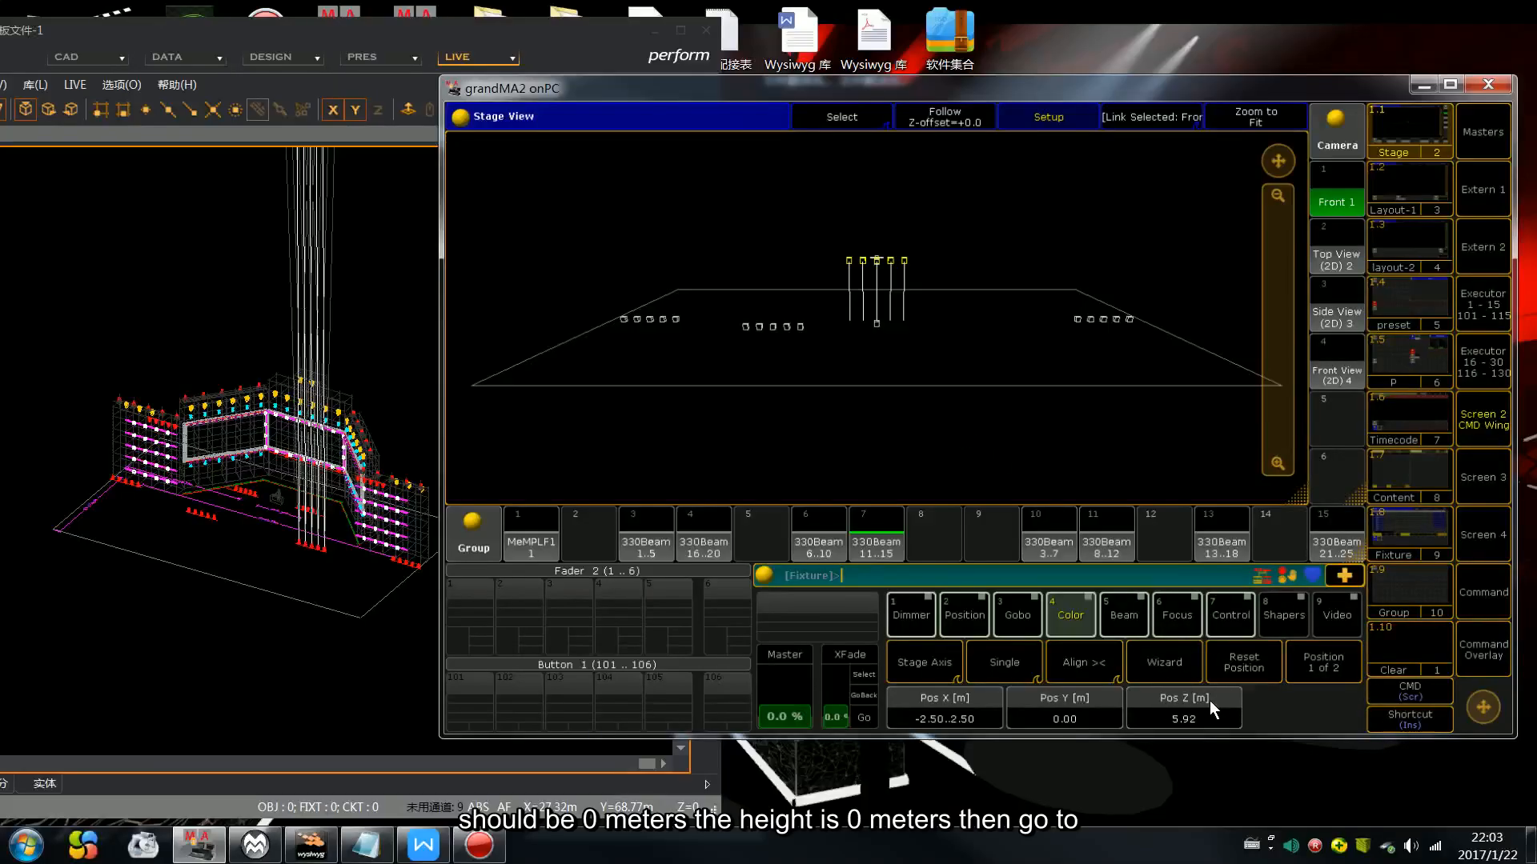
Step: Set the 330Beam 11..15 group to Pos Z 0.00, Pos Y -1.00 and Pos X 7.00..12.00 m with alignment off, and clear the selection
click(1200, 714)
click(666, 454)
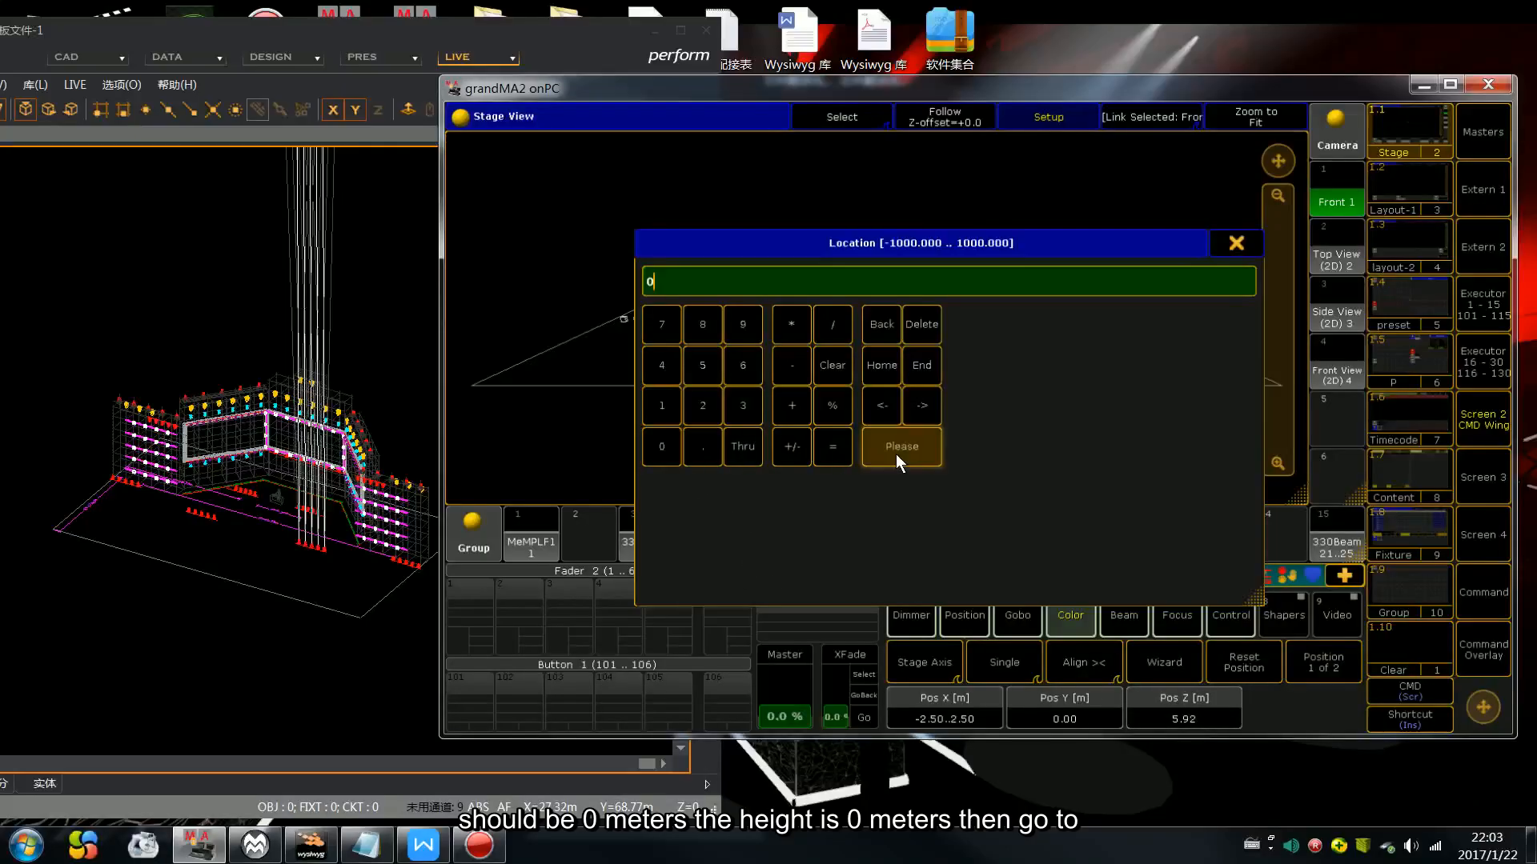
click(897, 454)
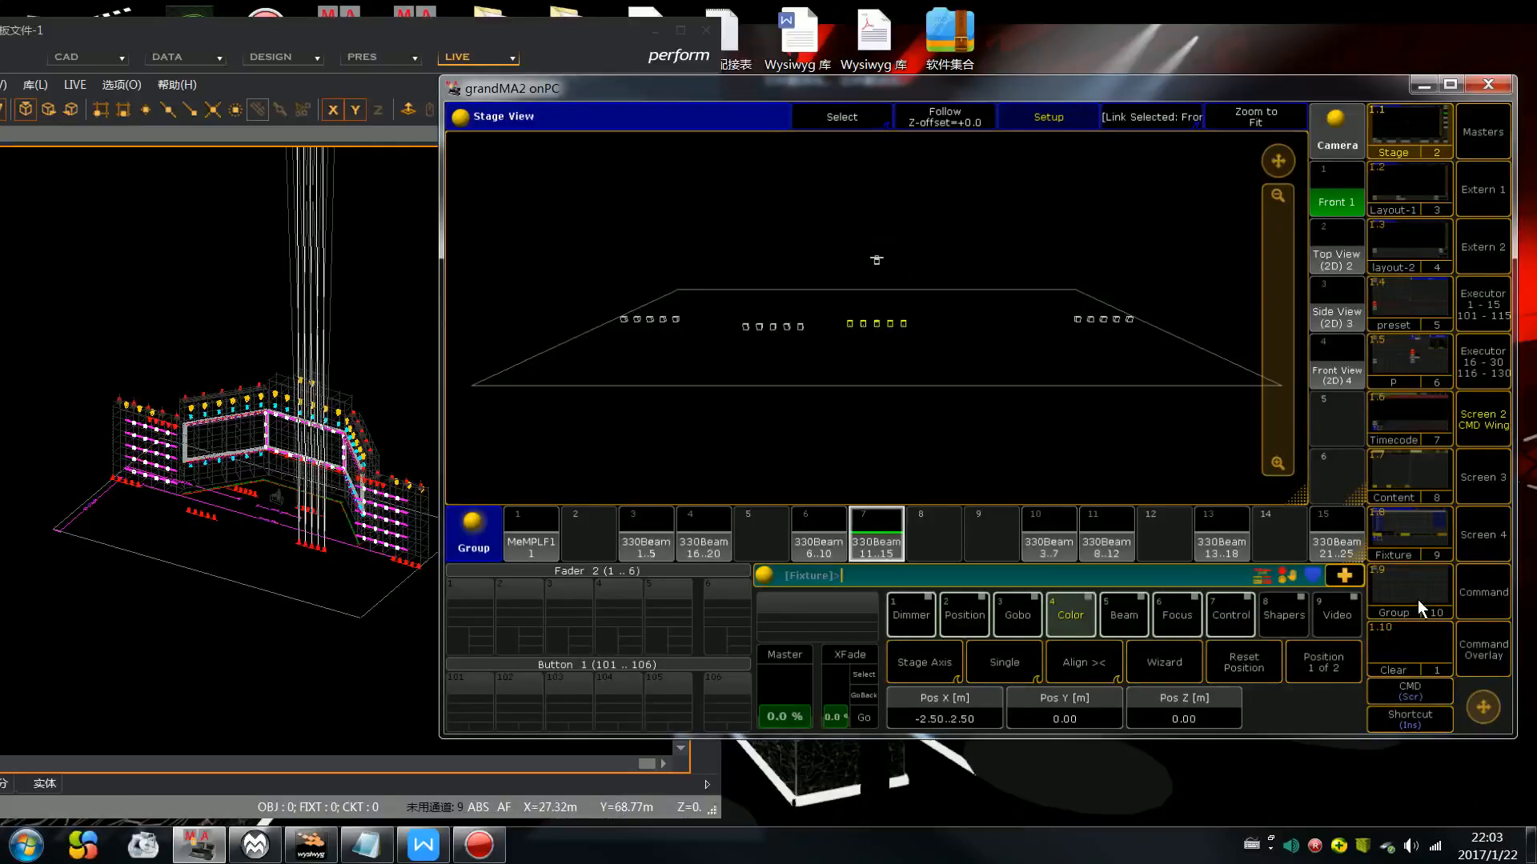
key(ctrl+z)
click(1085, 664)
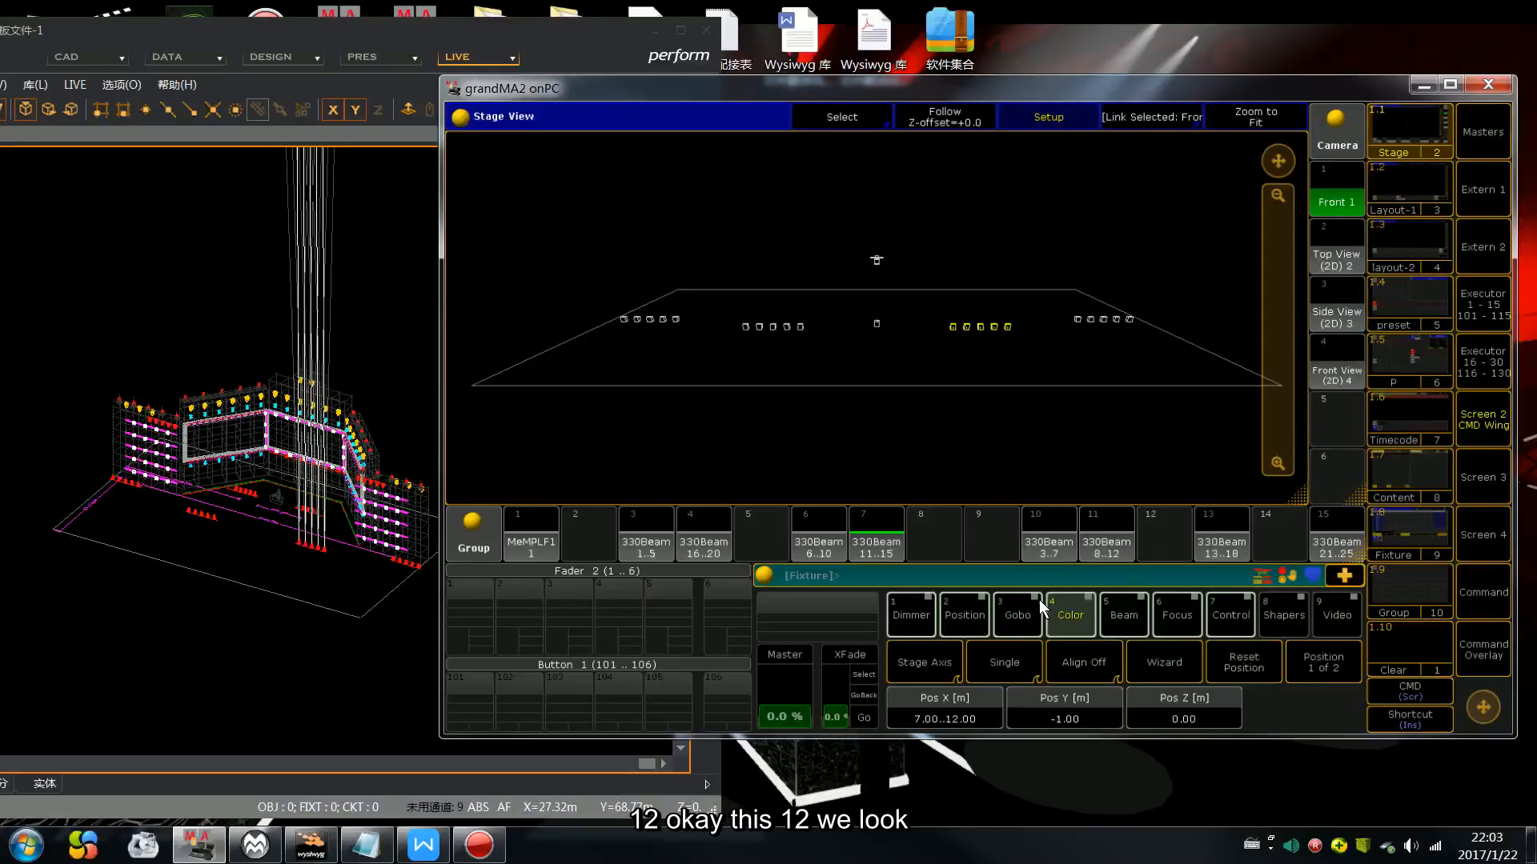
click(1354, 255)
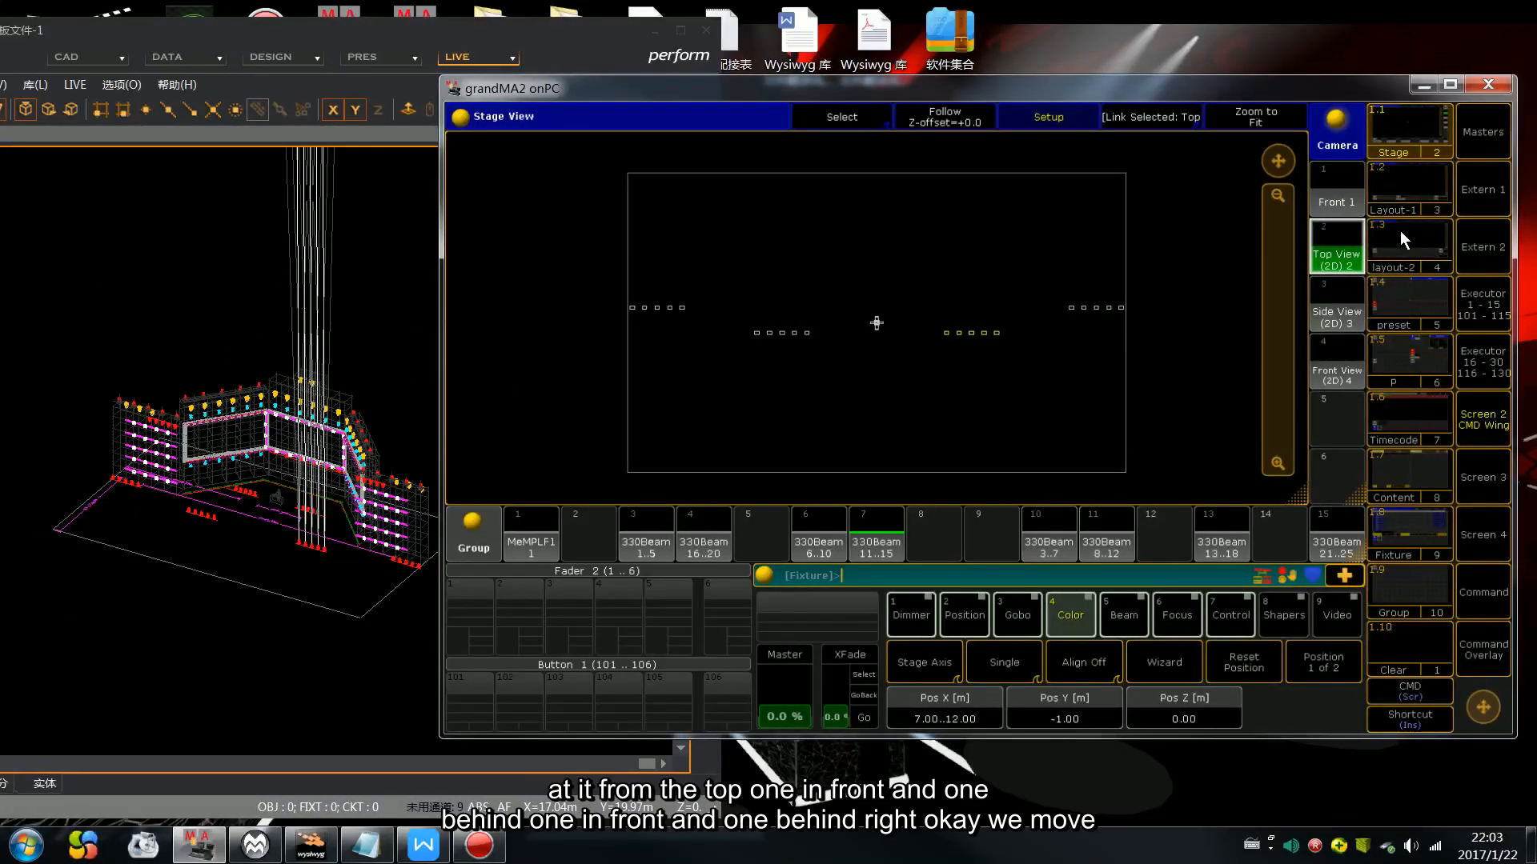
click(1337, 196)
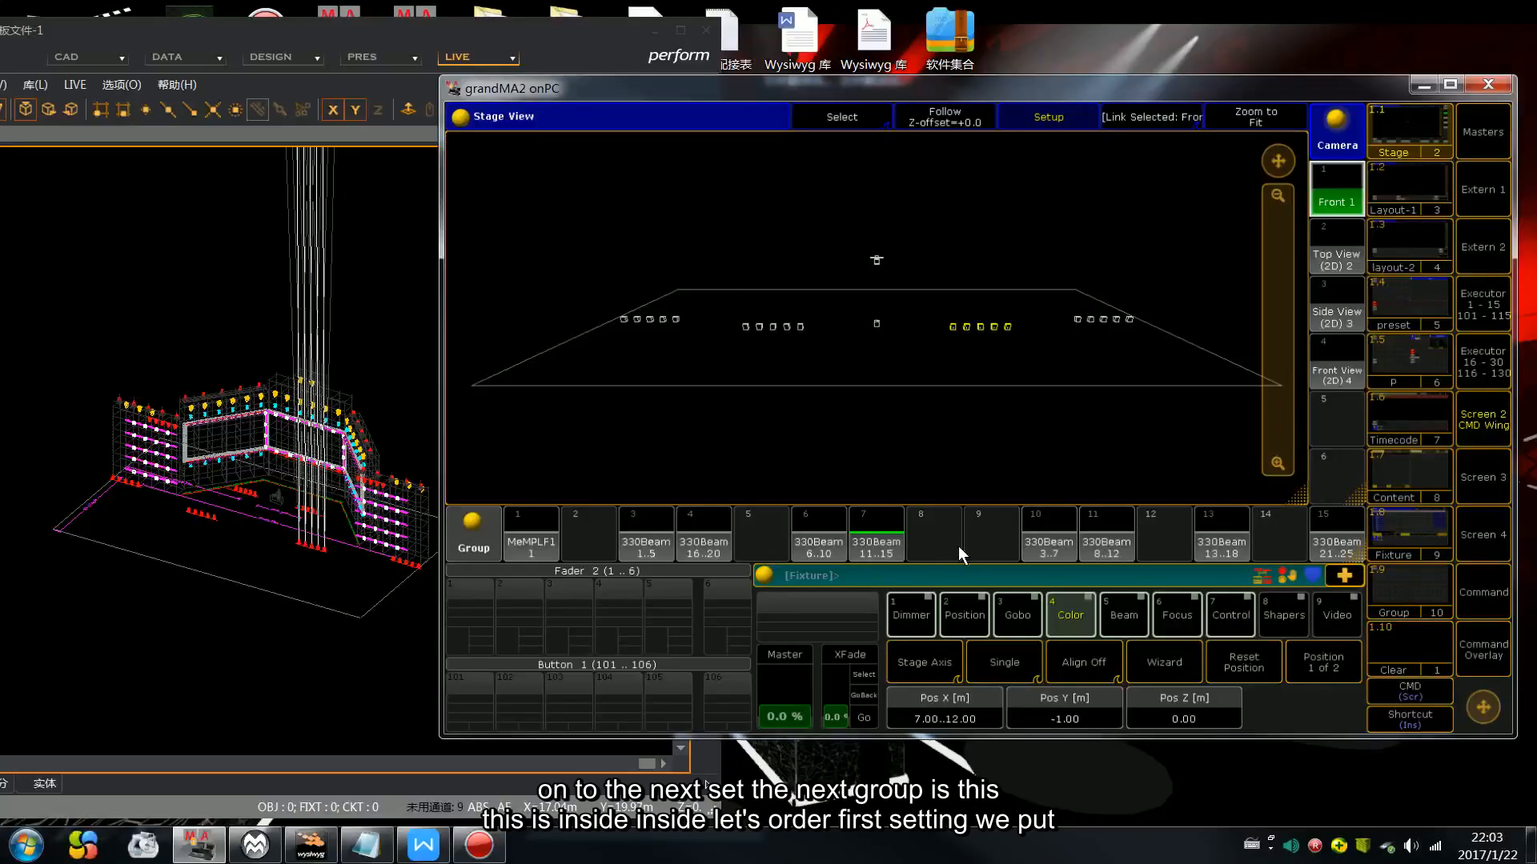
key(BackSpace)
key(BackSpace)
key(BackSpace)
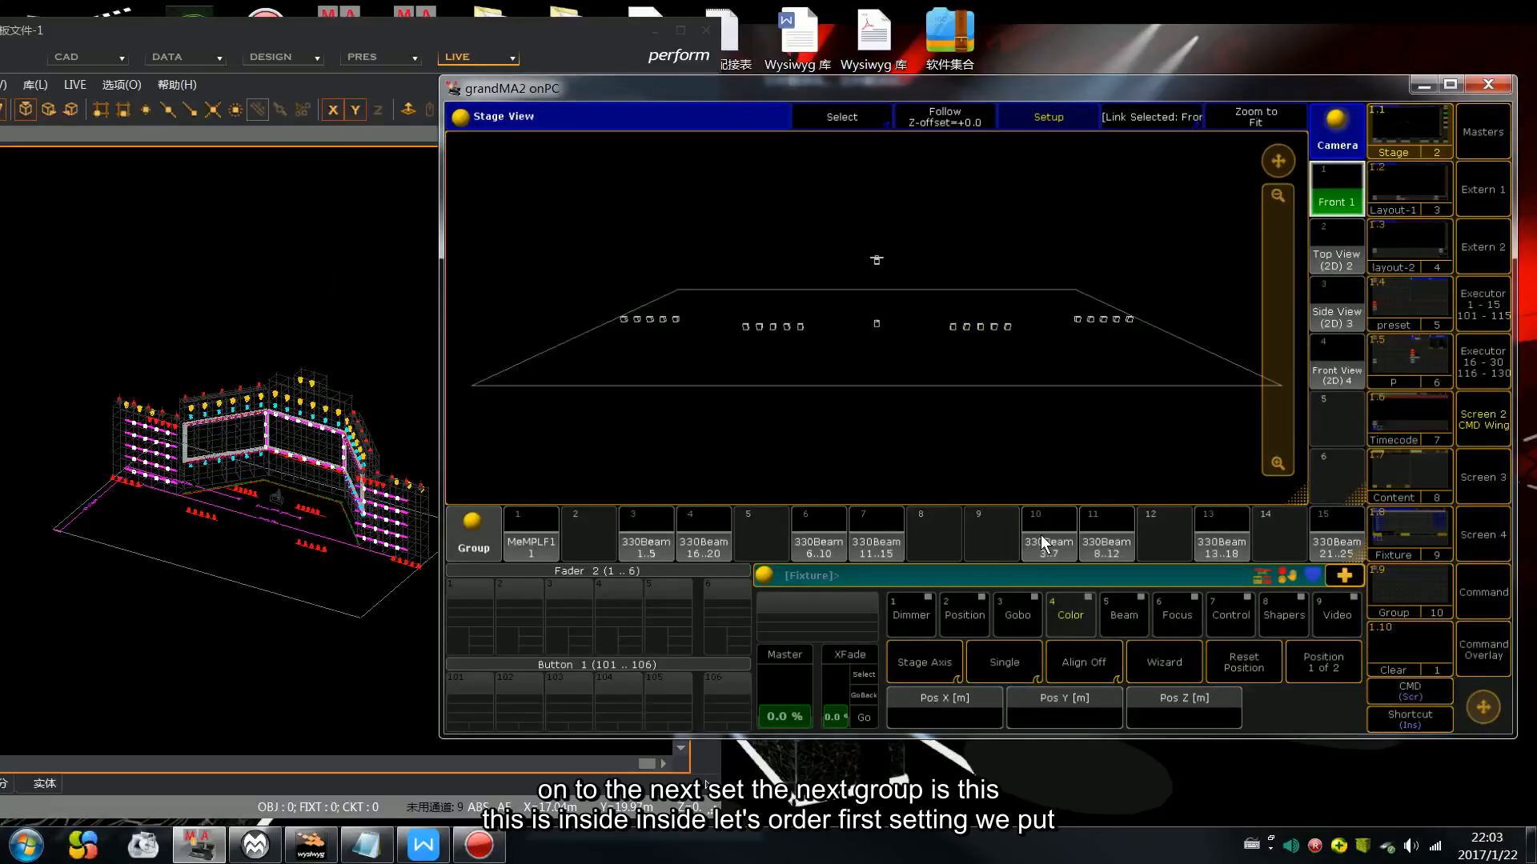
Step: Reset the stage positions of the 330Beam 3..7 and 330Beam 8..12 groups and clear the selection
click(1041, 534)
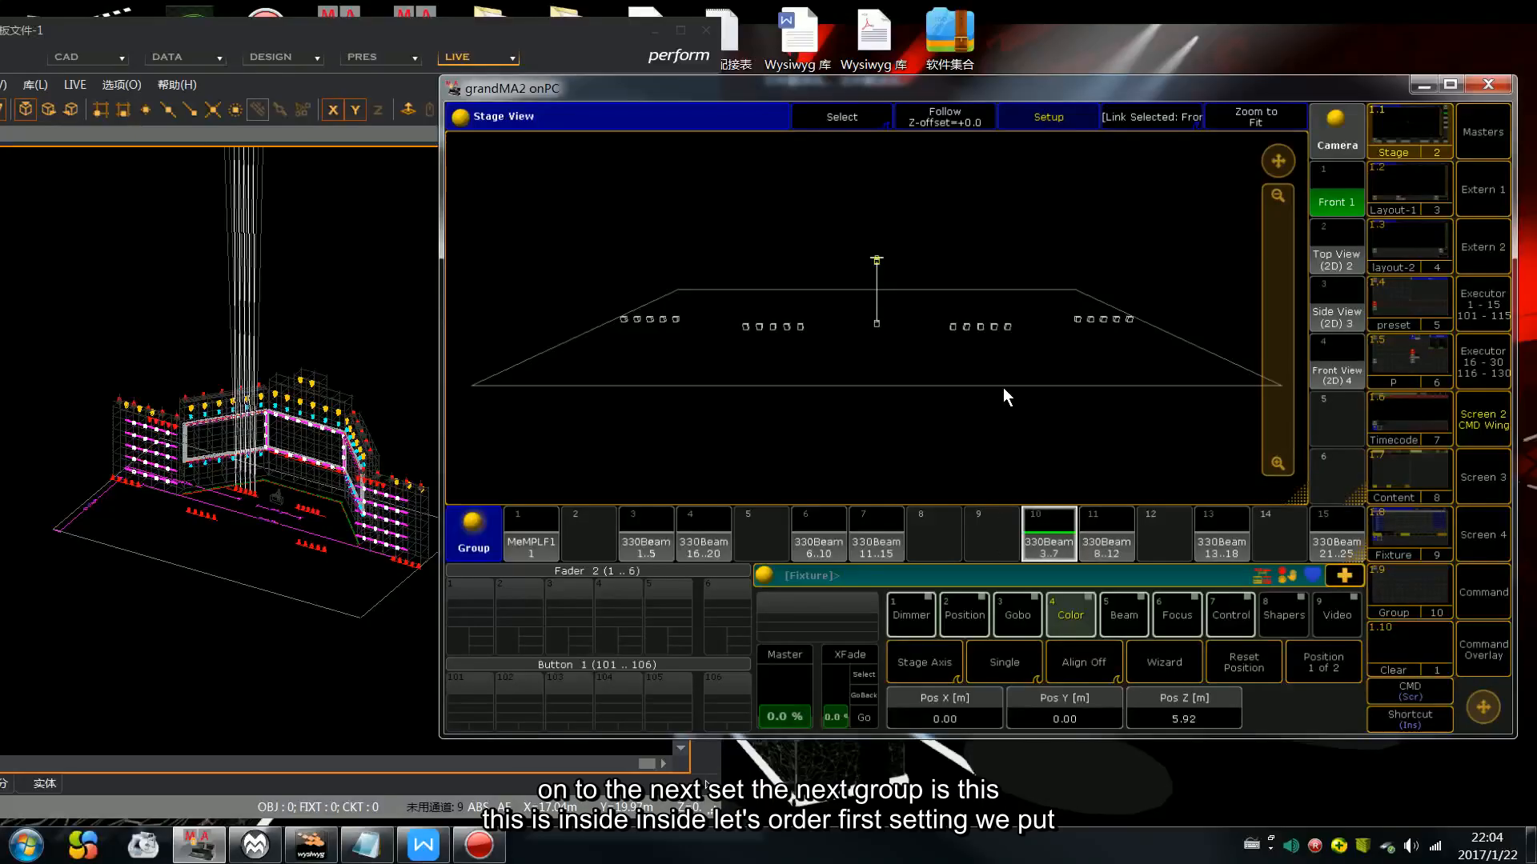
click(1255, 671)
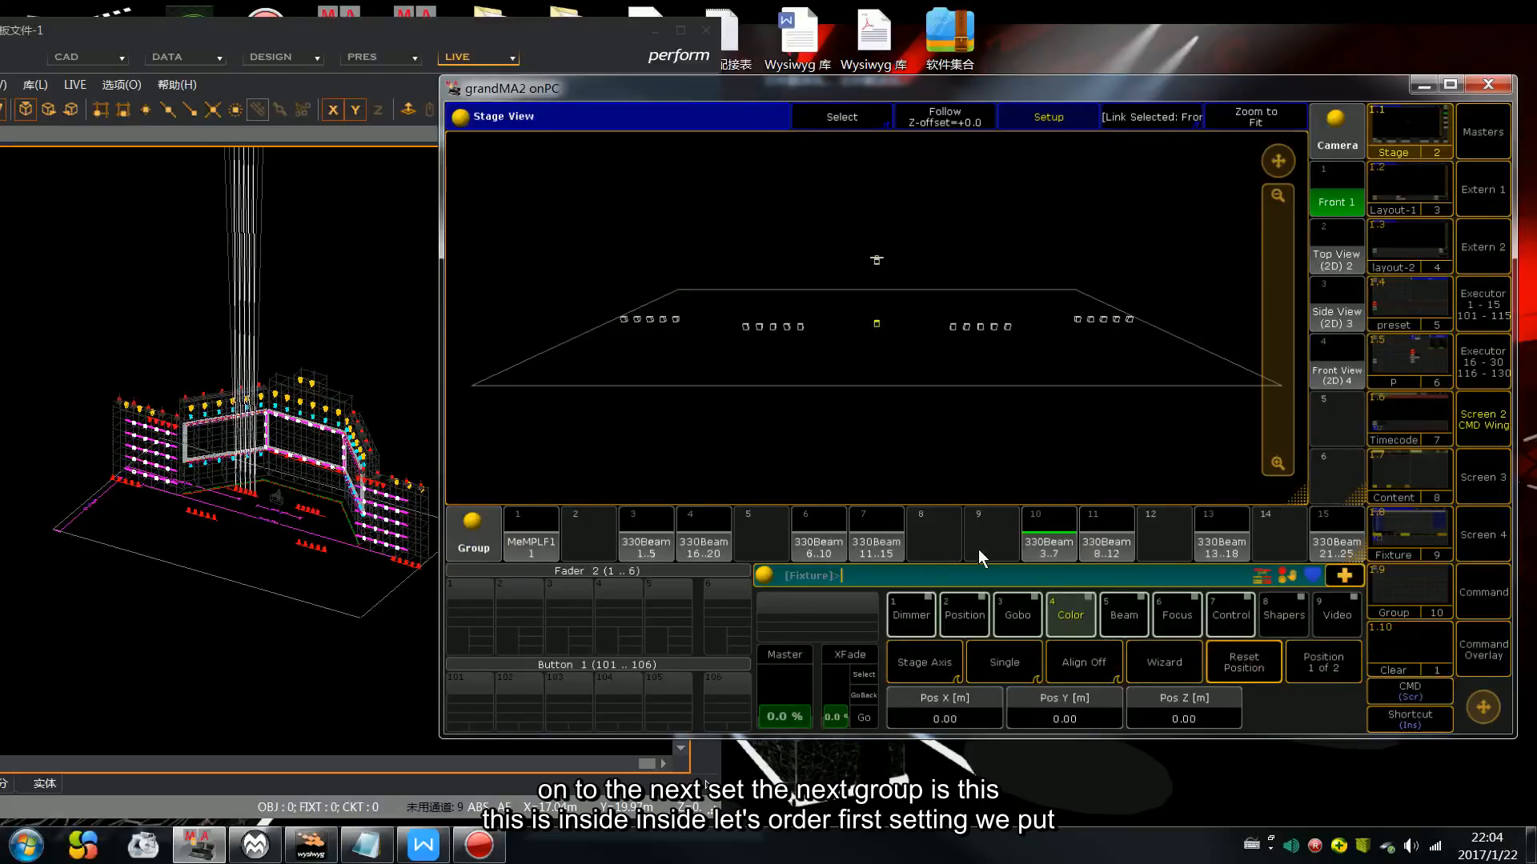
click(1107, 536)
click(1219, 654)
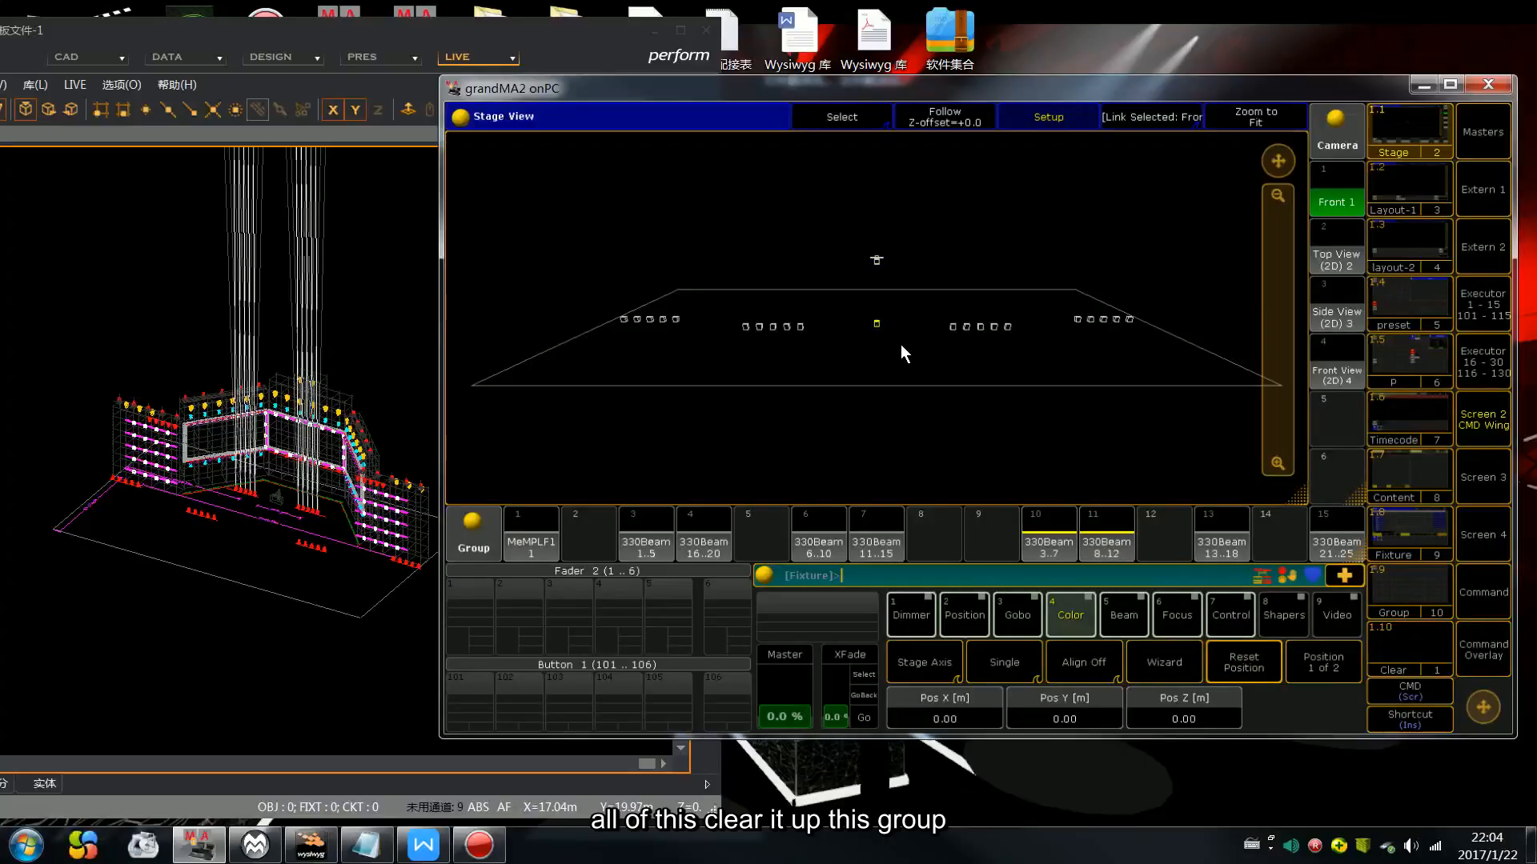
key(Escape)
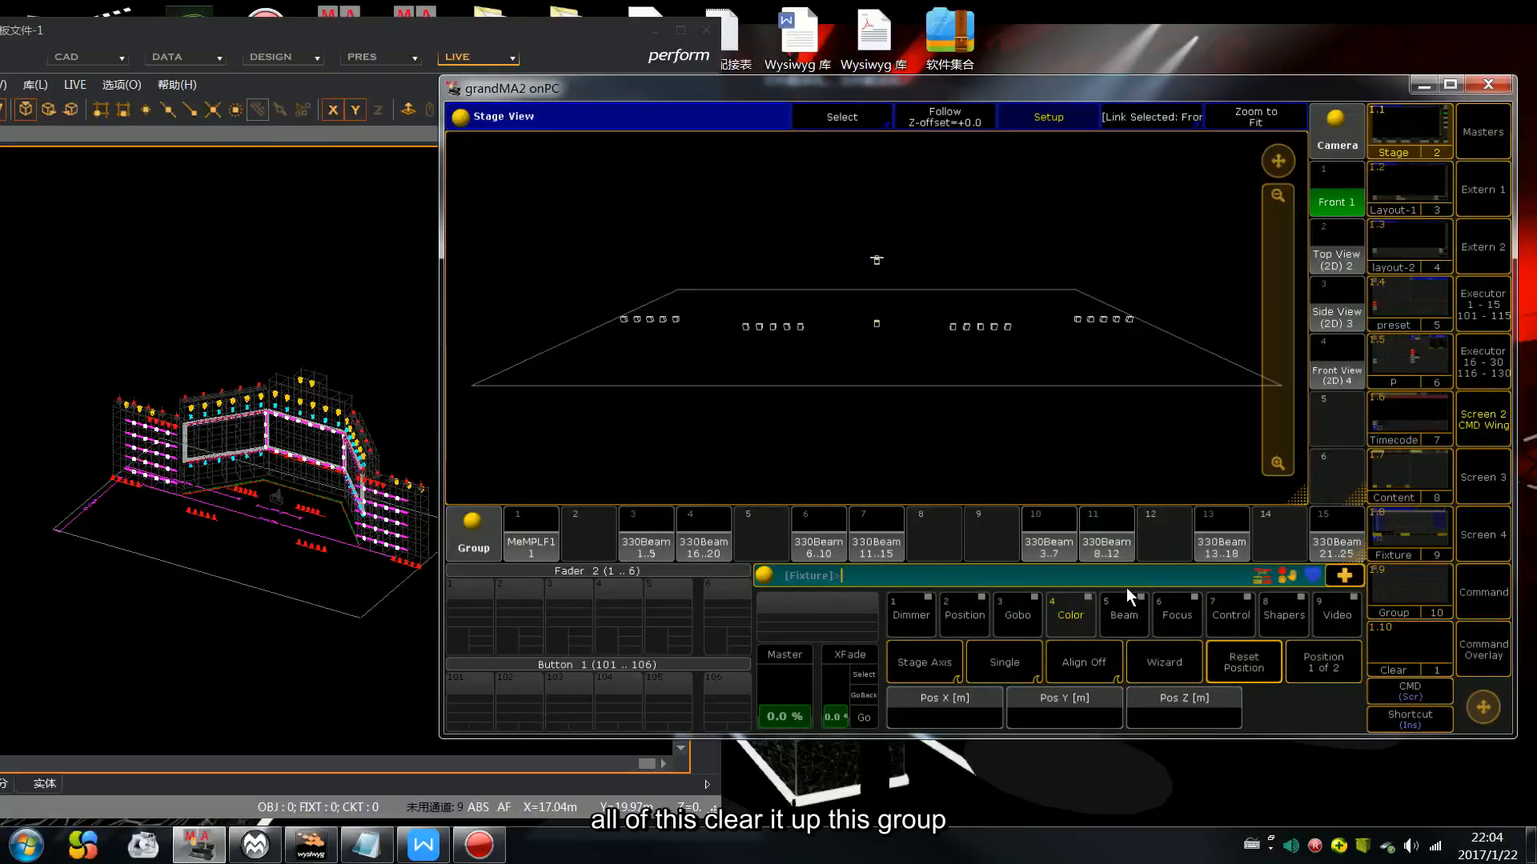
Step: Select the 330Beam 3..7 group and spread it over Pos X -2.50..2.50 m with Align ><
click(1059, 537)
click(1084, 676)
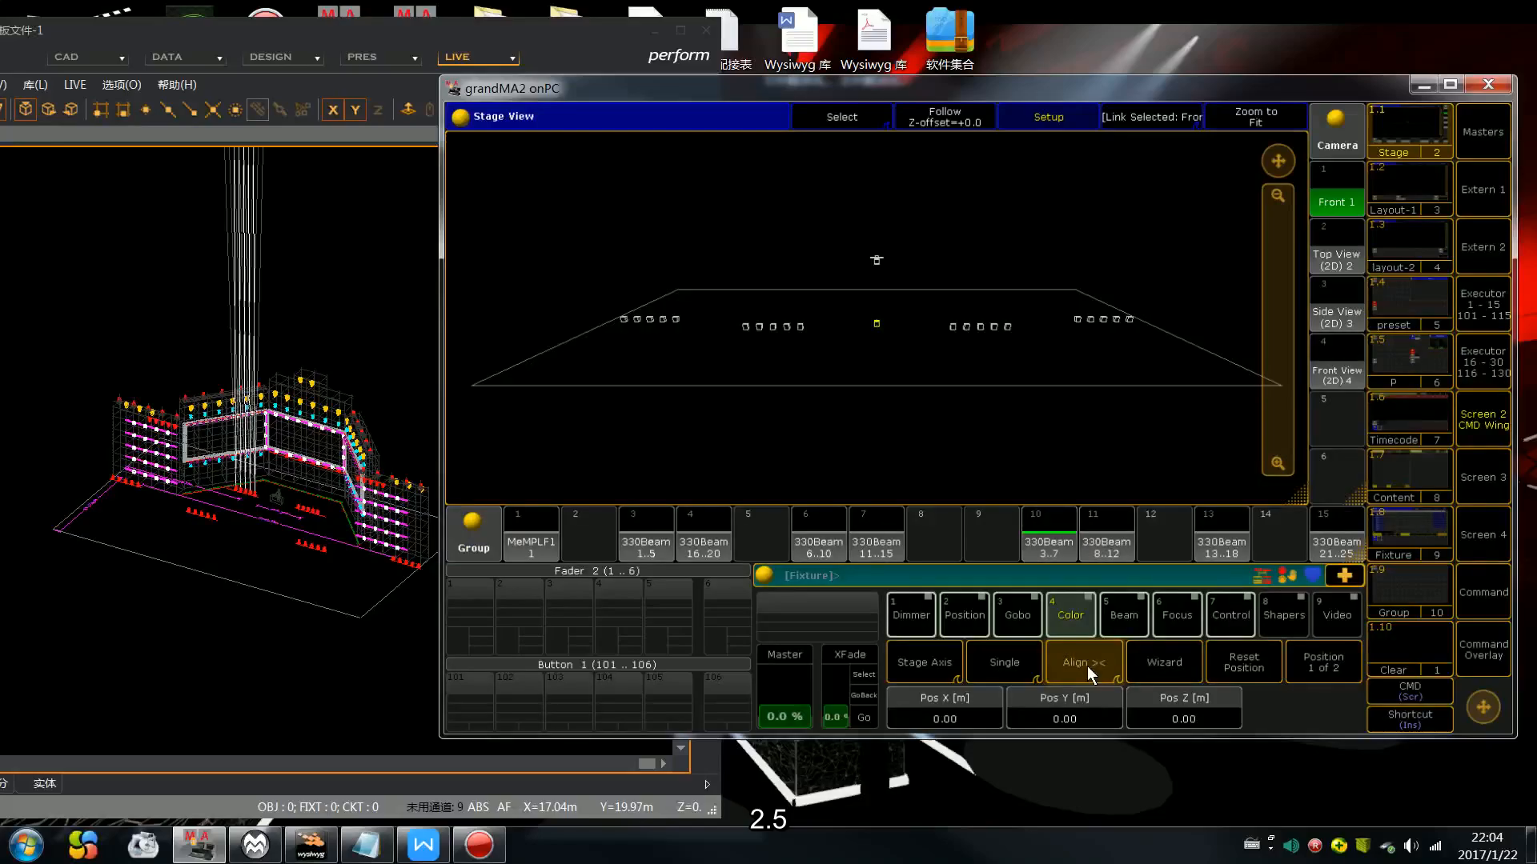
scroll(1197, 749, up, 10)
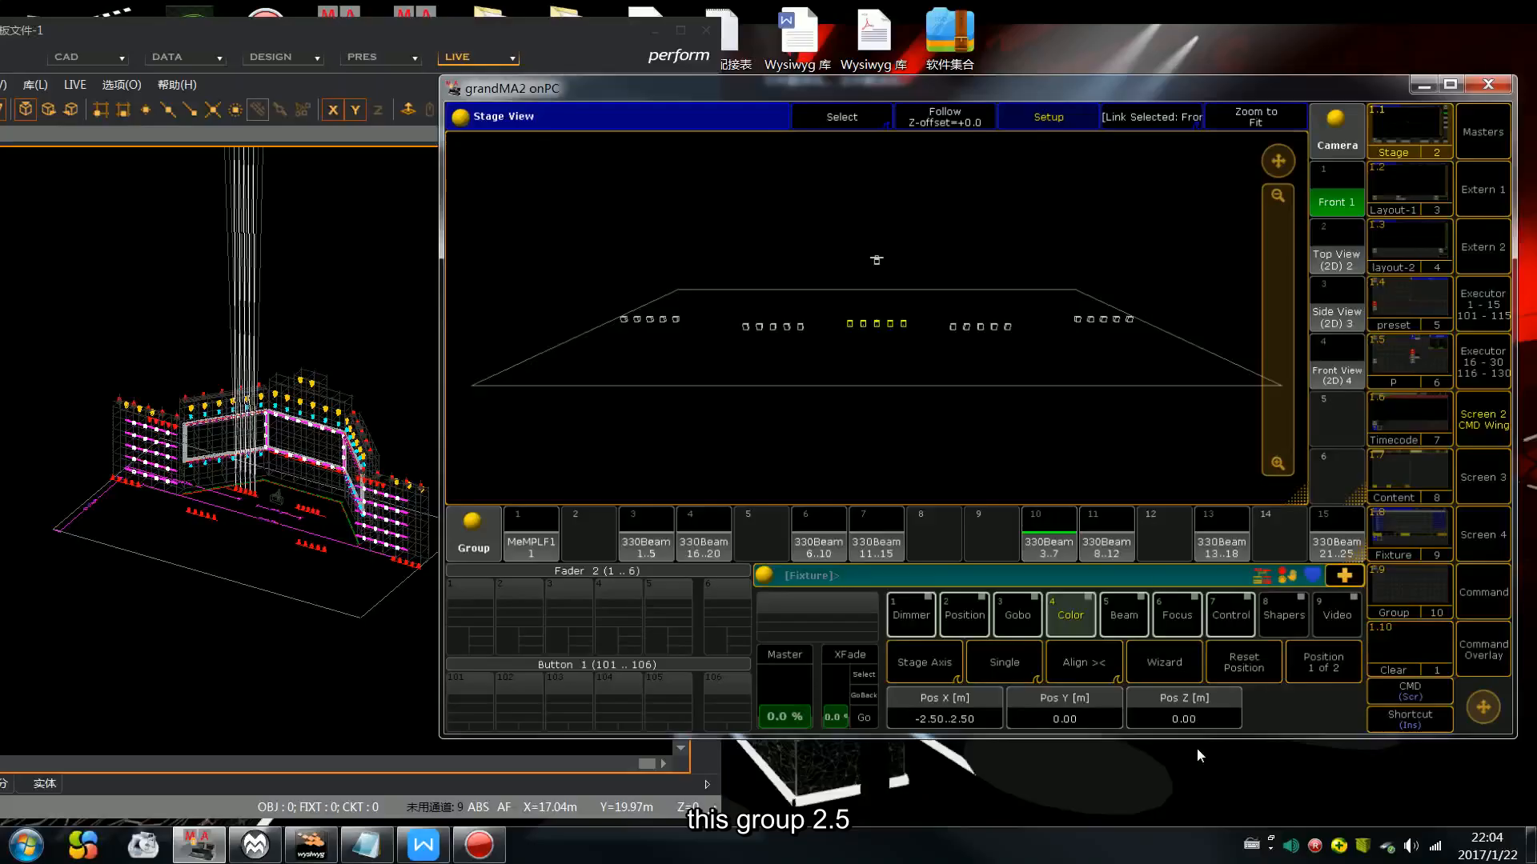
Step: Select the 330Beam 8..12 group, spread it over Pos X -2.50..2.50 m with Align ><, and clear the selection
click(1104, 545)
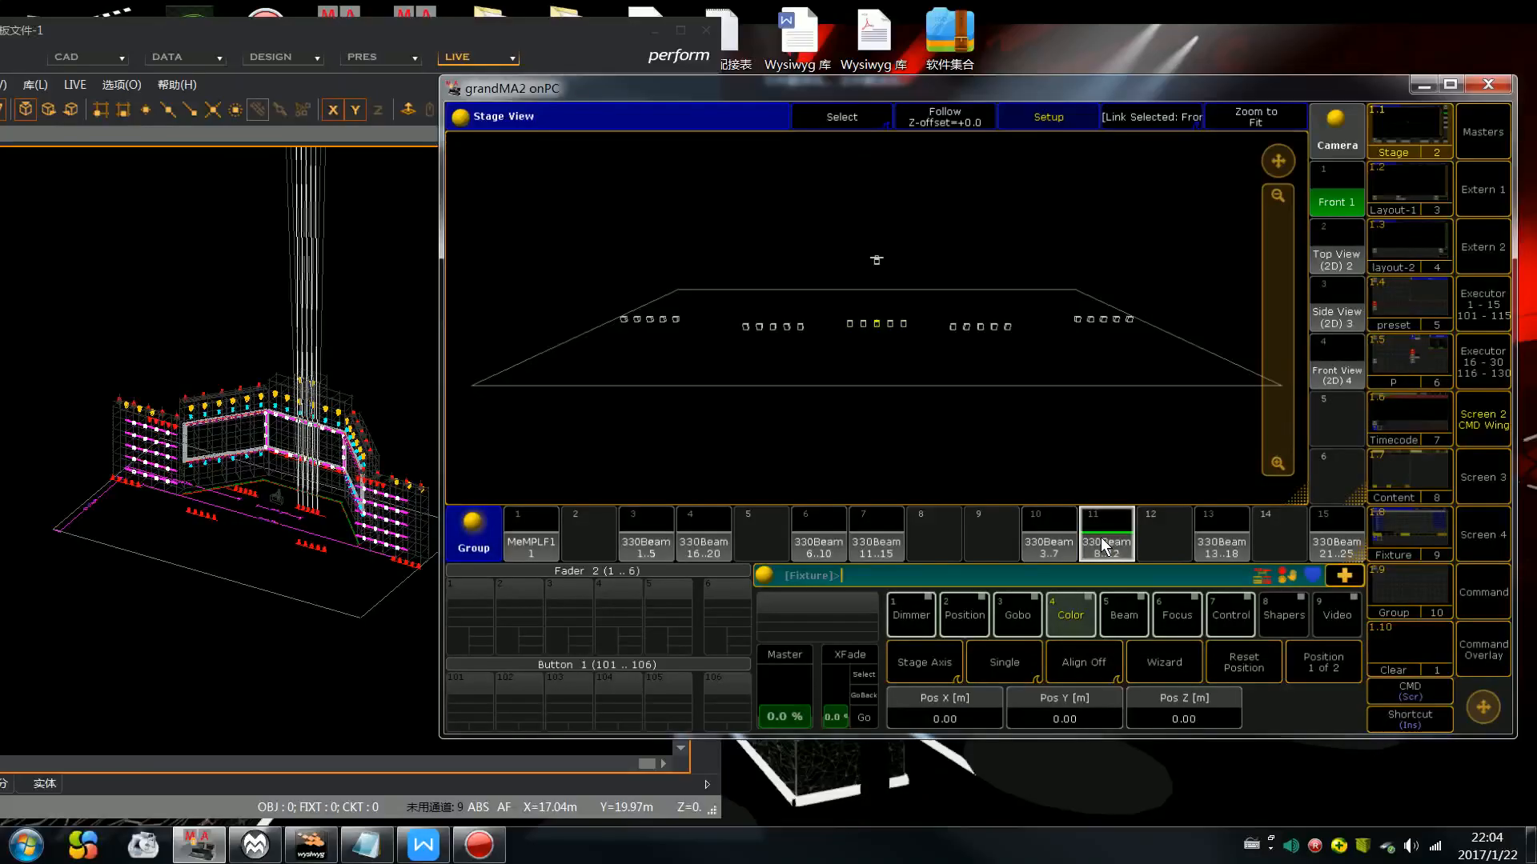
click(1104, 671)
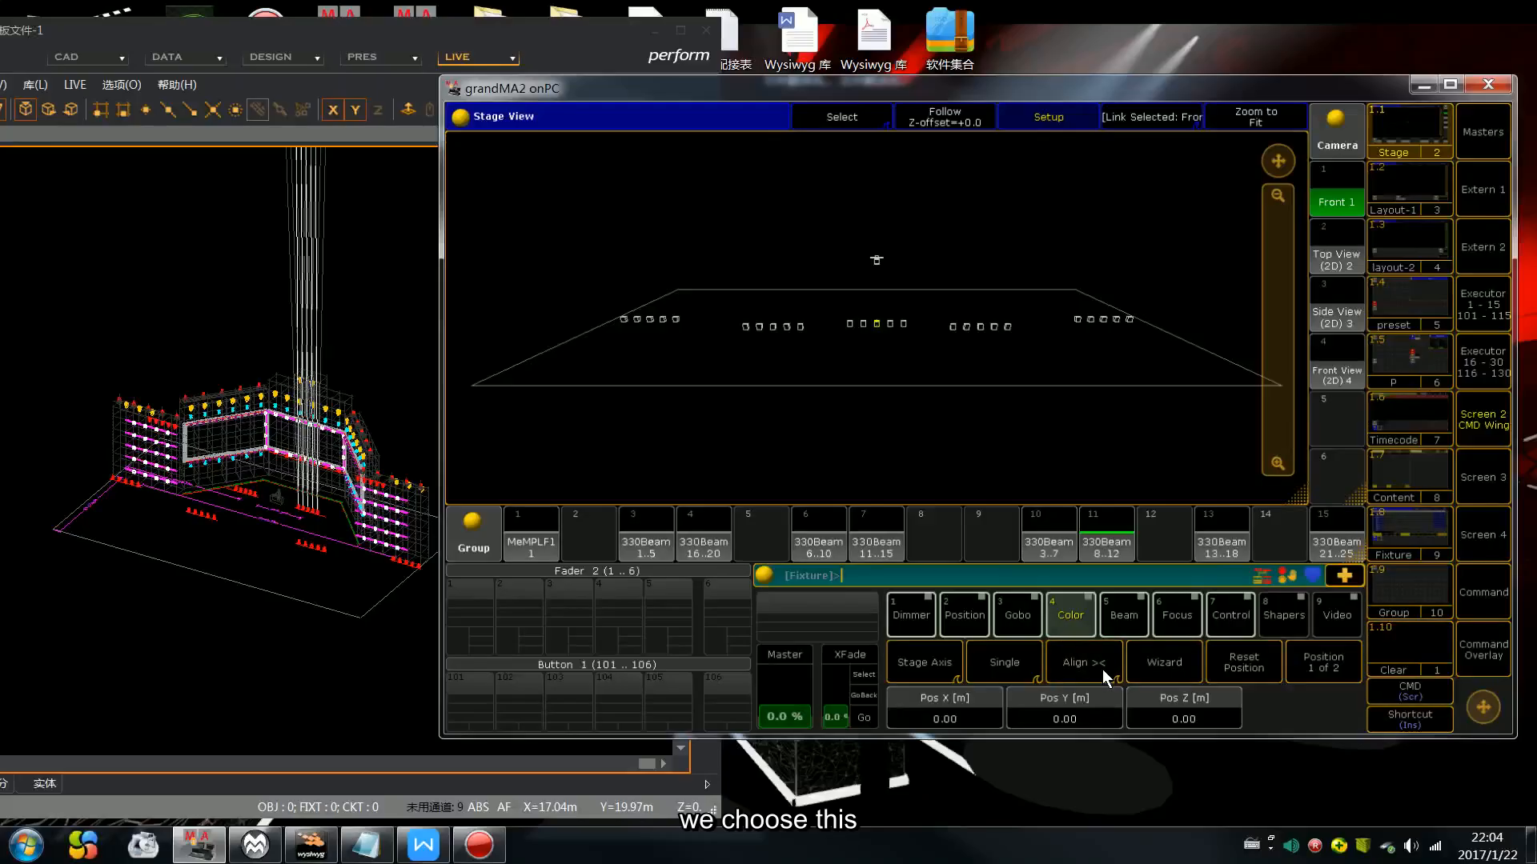
scroll(1102, 668, up, 5)
scroll(1103, 669, up, 6)
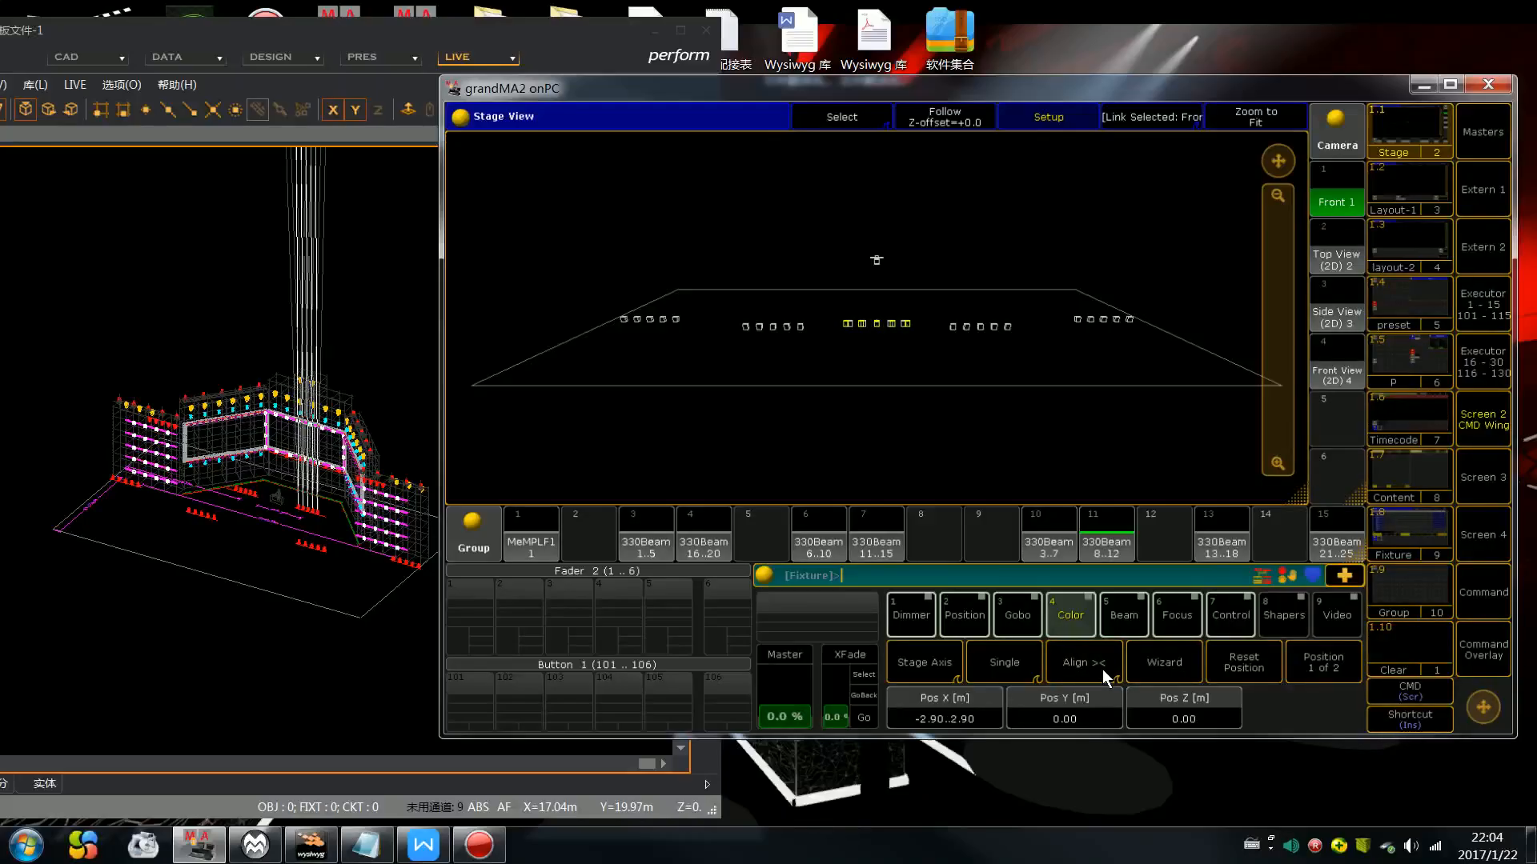
key(Escape)
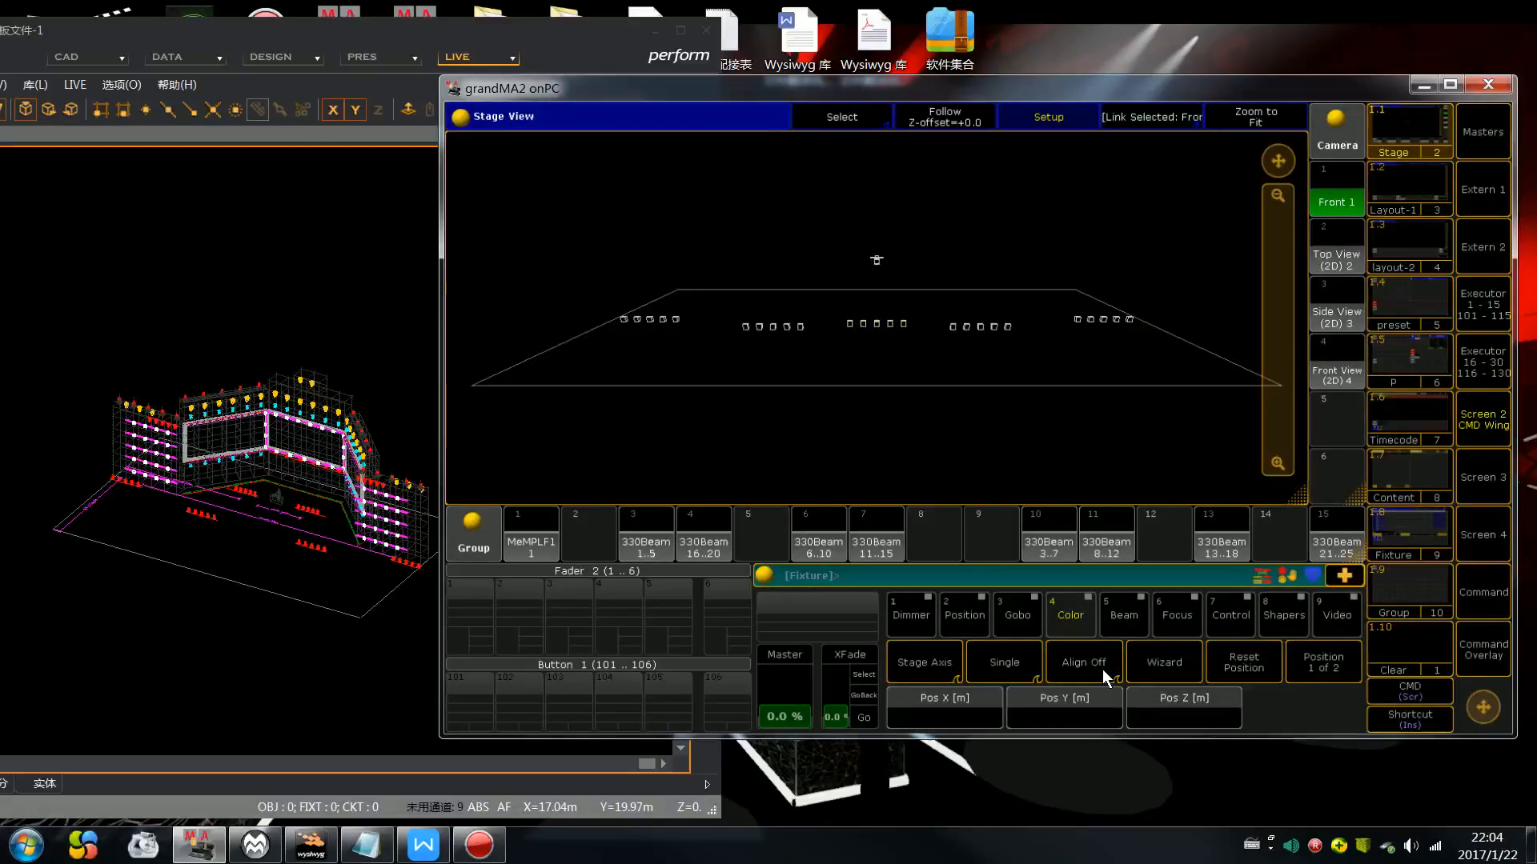
Step: Select the 330Beam 3..7 group and move it back to Pos Y 3.00 m and Pos X -3.00..2.00 m with alignment off
click(1032, 535)
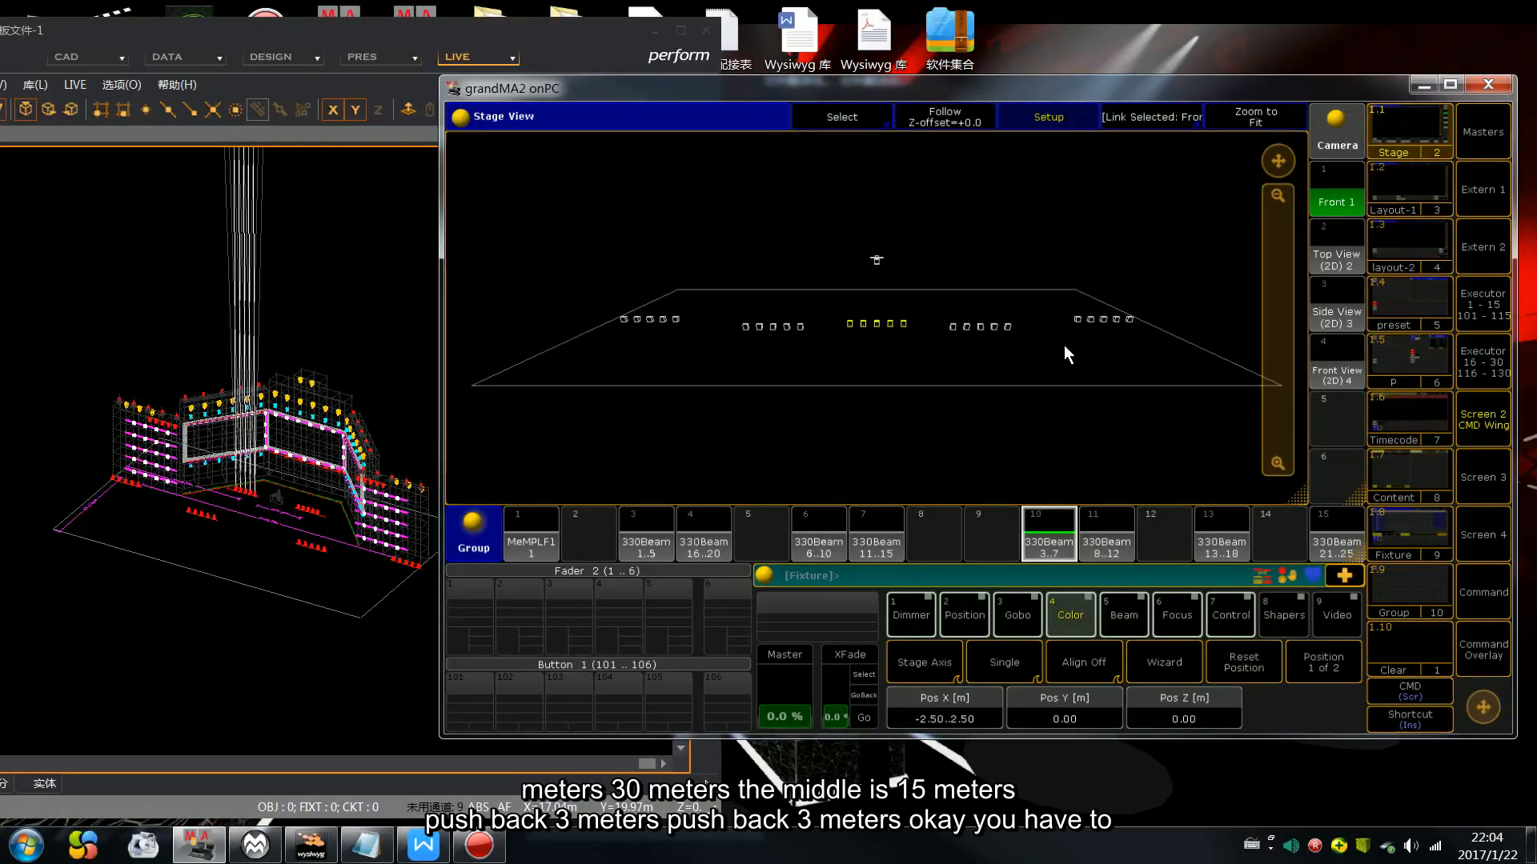
scroll(1065, 344, up, 10)
key(Down)
key(Left)
key(Left)
key(Left)
key(Left)
key(Left)
key(Left)
key(Left)
key(Left)
key(Left)
key(Left)
key(Left)
key(Left)
key(Left)
key(Left)
key(Left)
key(Left)
key(Left)
key(Left)
key(Left)
key(Left)
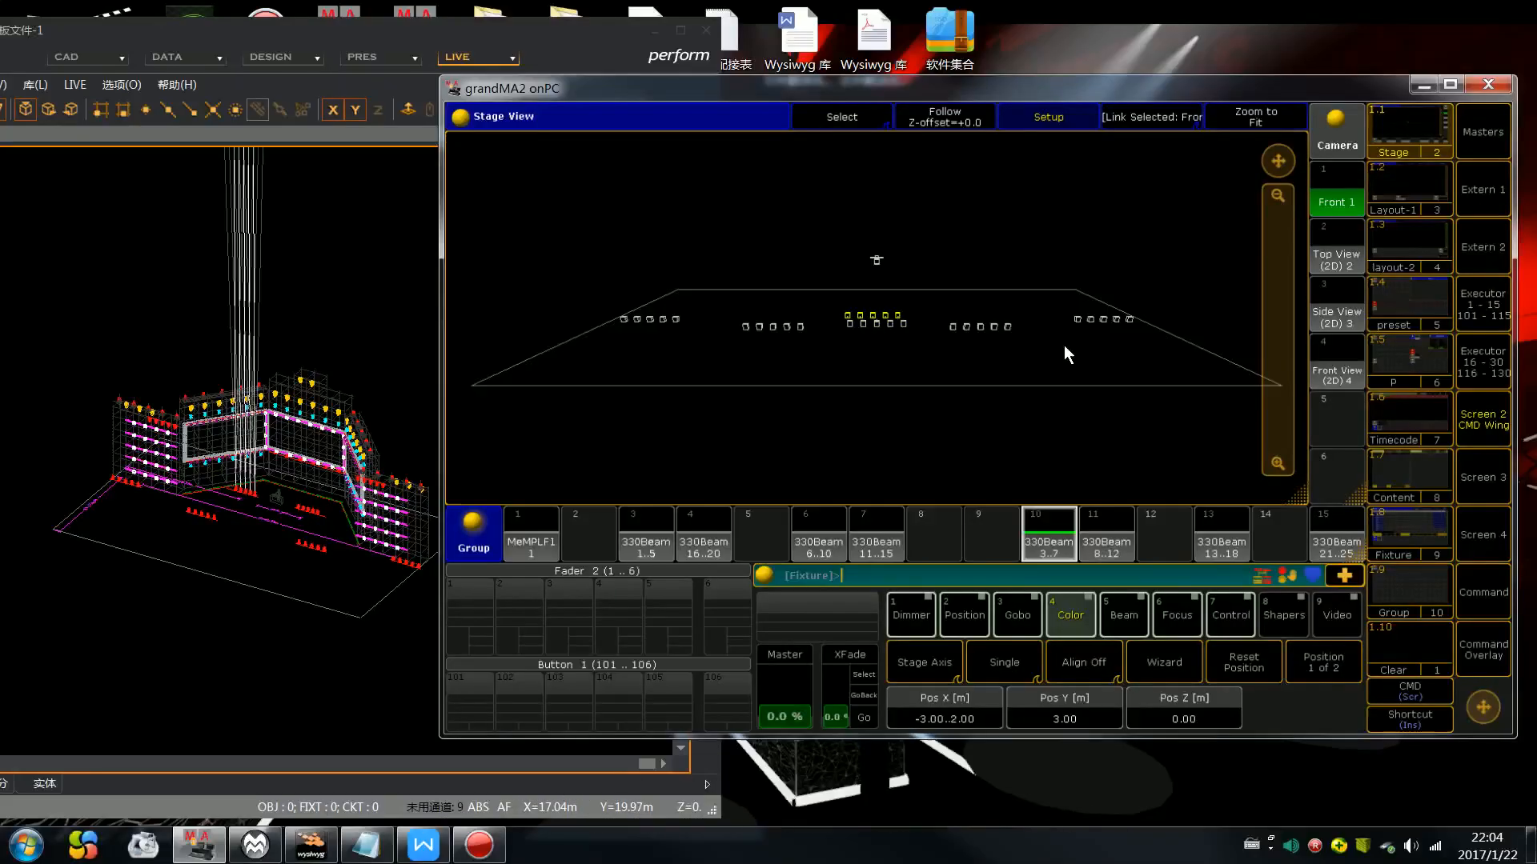
Step: Shift the 330Beam 3..7 row outward to Pos X -24.50..-19.50 m, then bring it back inward to -6.50..-1.50 m in Top View (2D)
key(Left)
key(Left)
key(Left)
key(Left)
key(Left)
key(Left)
key(Left)
key(Left)
key(Left)
key(Left)
key(Left)
key(Left)
key(Left)
key(Left)
key(Left)
key(Left)
key(Left)
key(Left)
key(Left)
key(Left)
key(Left)
key(Left)
key(Left)
key(Left)
key(Left)
key(Left)
key(Left)
key(Left)
key(Left)
key(Left)
key(Left)
key(Left)
key(Left)
key(Left)
key(Left)
key(Left)
key(Left)
key(Left)
key(Left)
key(Left)
key(Left)
key(Left)
key(Left)
key(Left)
key(Left)
key(Left)
key(Left)
key(Left)
key(Left)
key(Left)
key(Left)
key(Left)
key(Left)
key(Left)
key(Left)
key(Left)
key(Left)
key(Left)
key(Left)
key(Left)
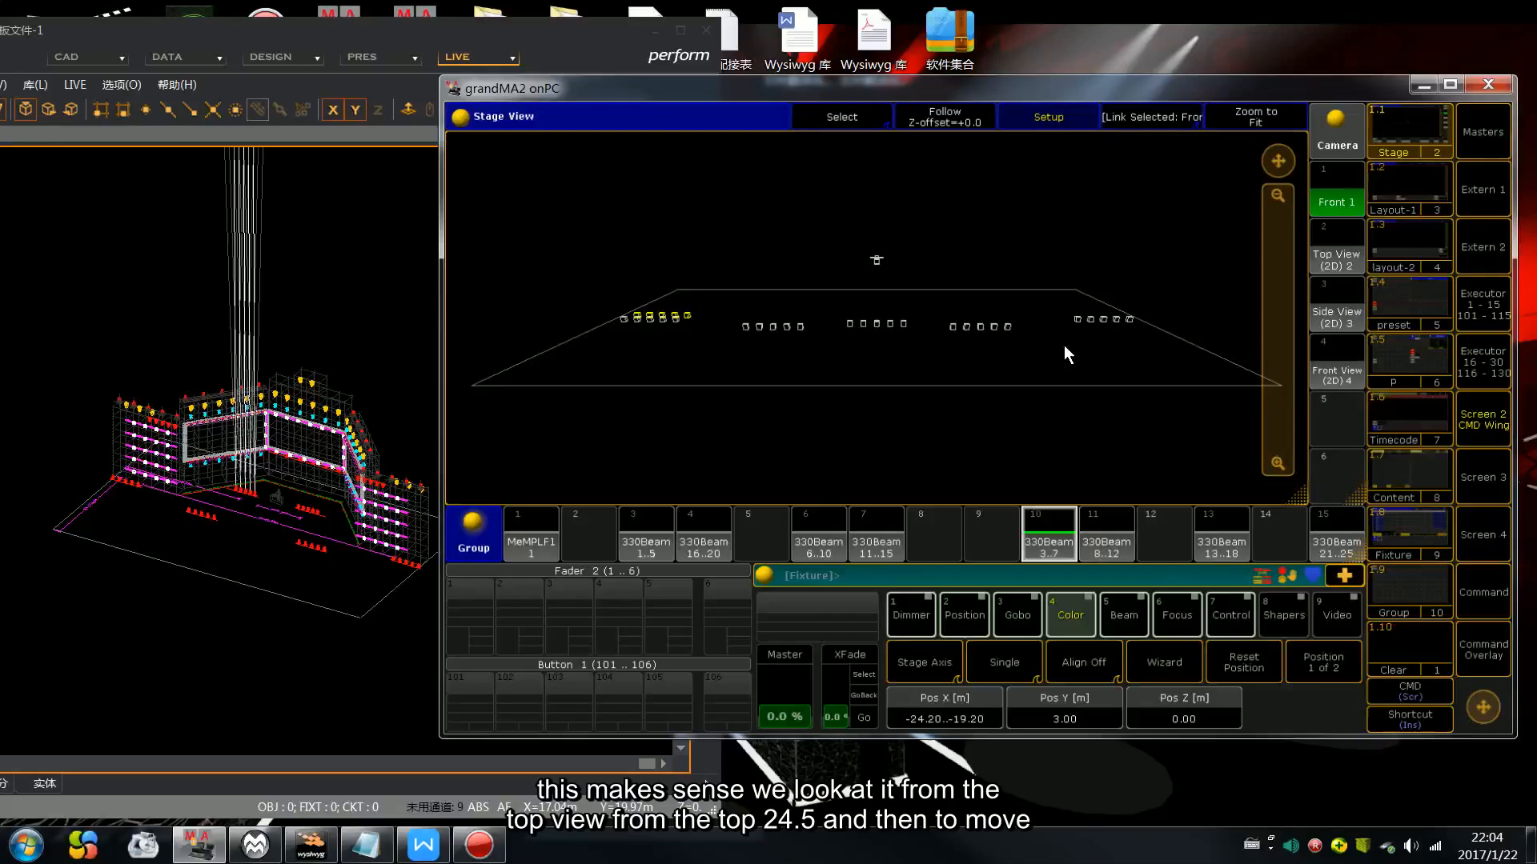
key(Left)
key(Left)
click(1334, 244)
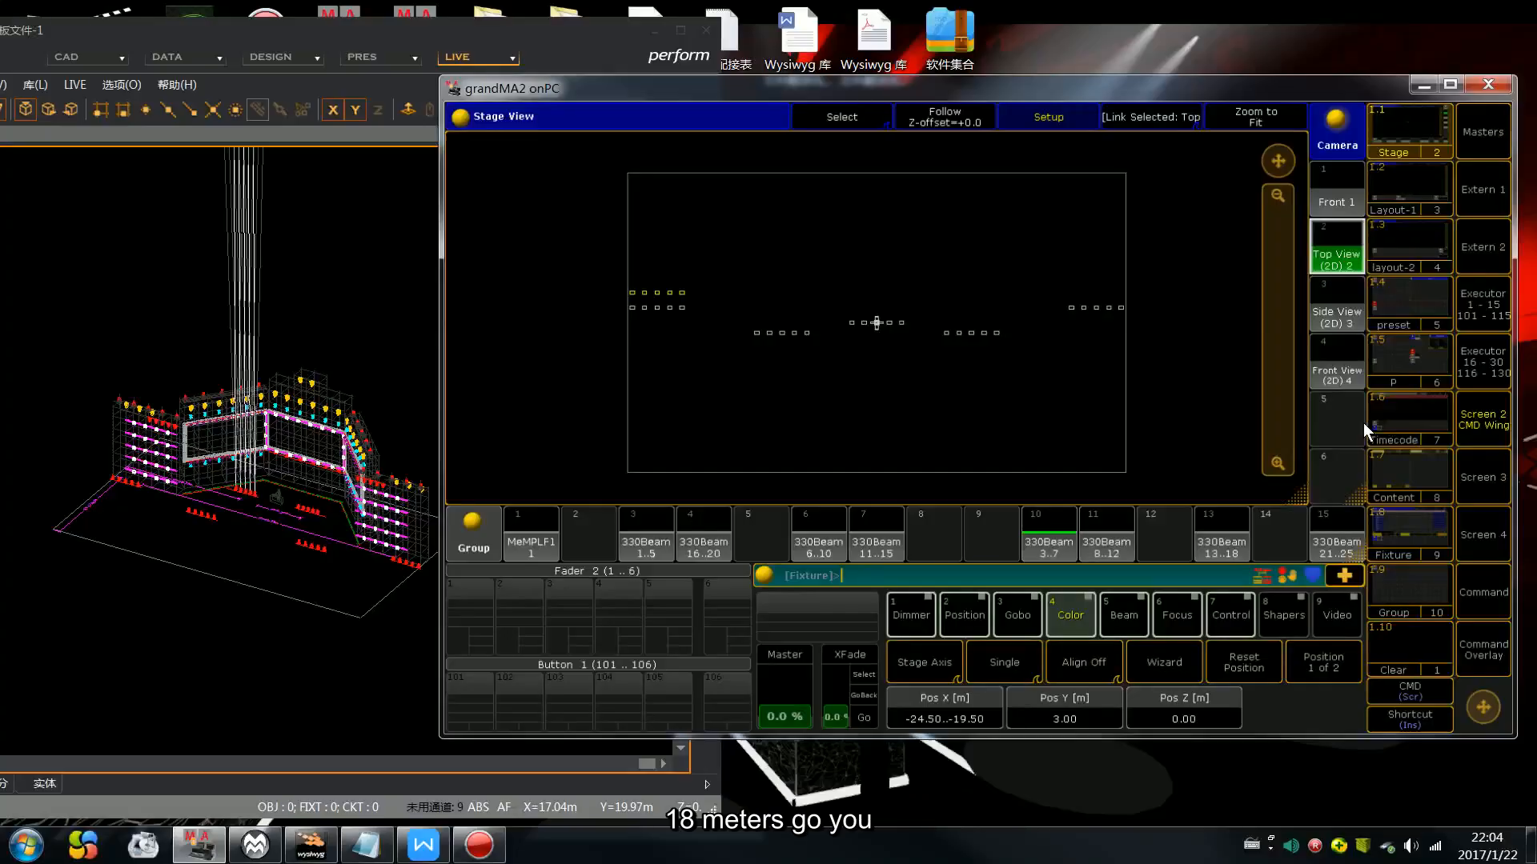
scroll(1364, 424, up, 12)
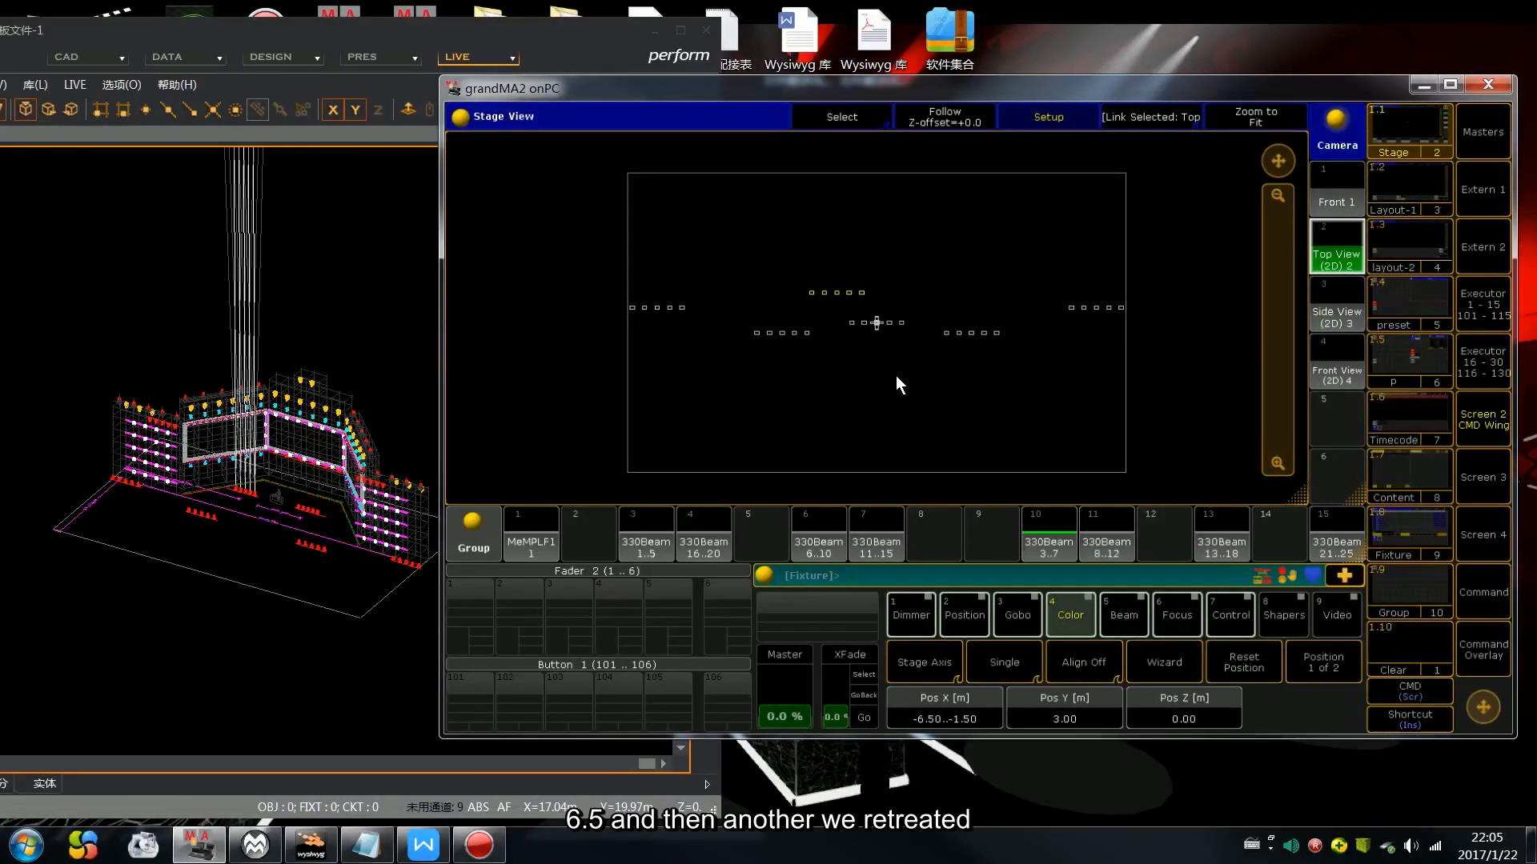
Step: Select the 330Beam 8..12 group and move it to Pos Y 3.00 m and Pos X 1.70..6.70 m
click(1105, 548)
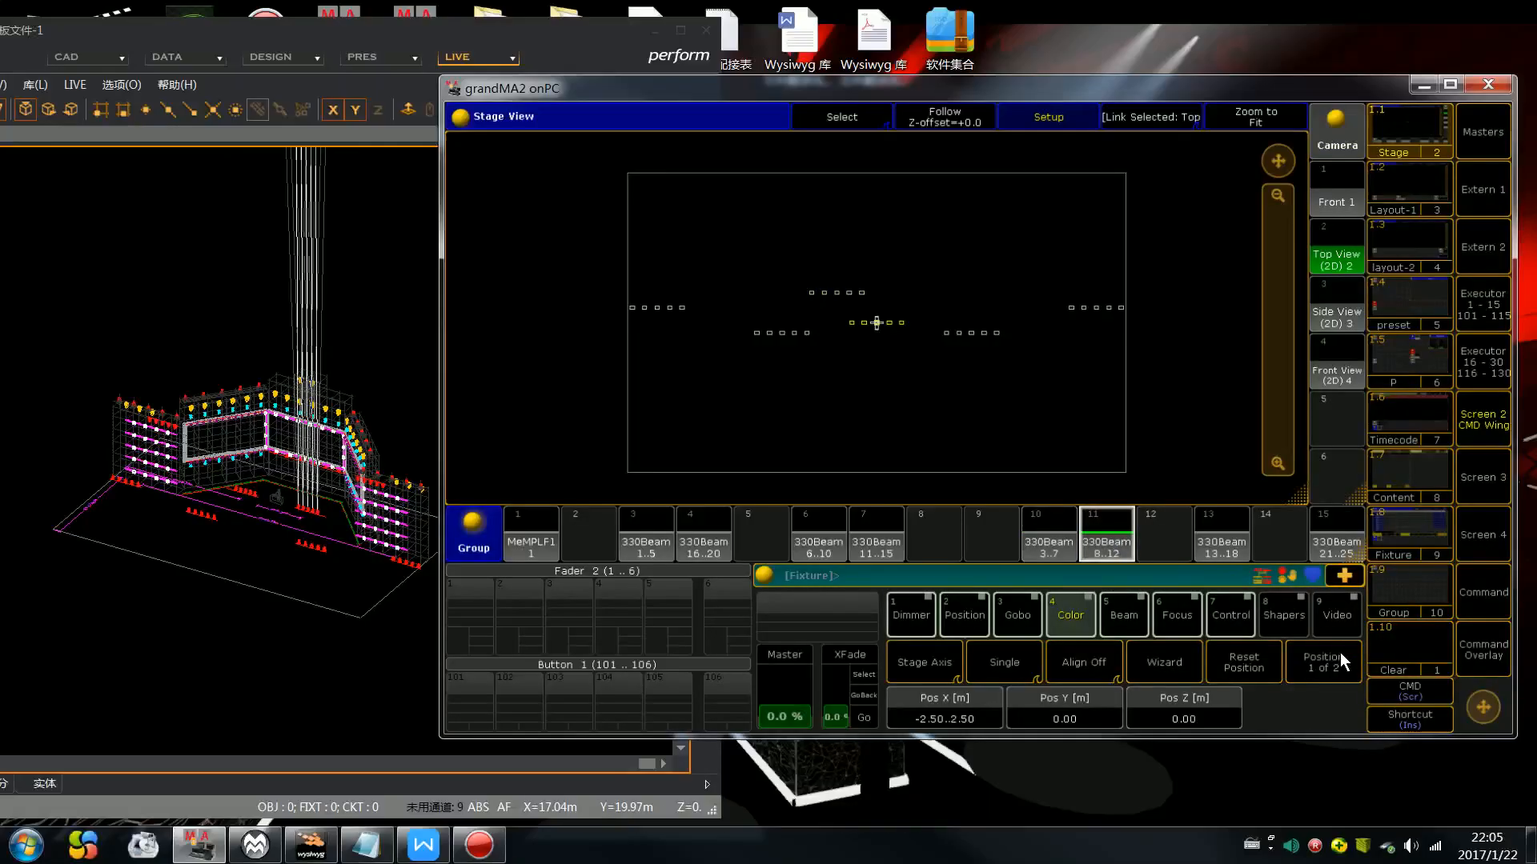
scroll(1340, 654, up, 13)
scroll(1339, 653, up, 20)
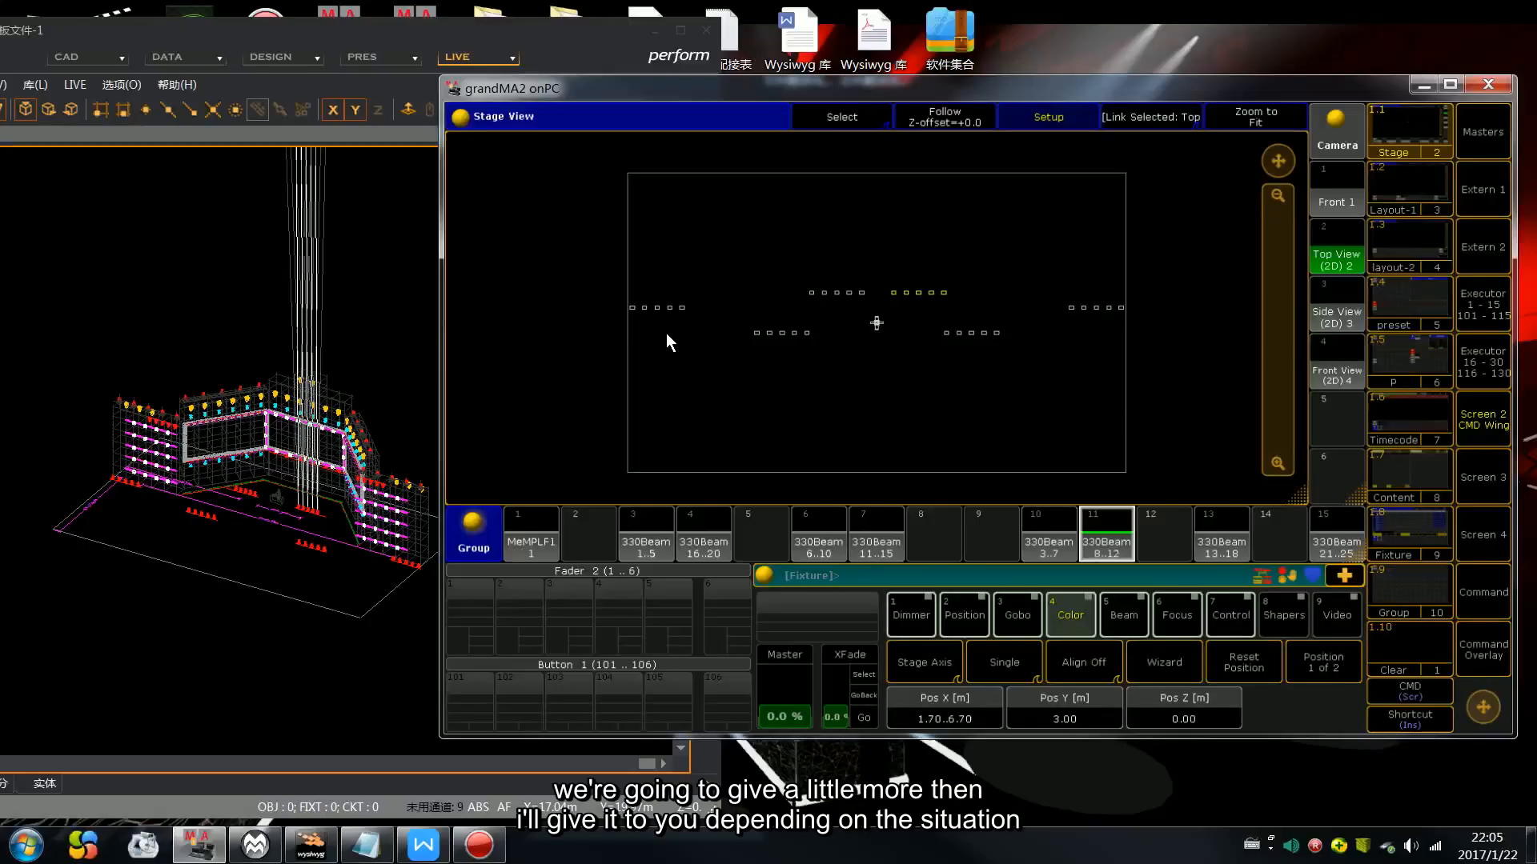
Step: Shift the 330Beam 3..7 row to Pos X -7.50..-2.50 m and the 330Beam 8..12 row to 2.50..7.50 m, and clear the selection
drag(777, 276, 878, 307)
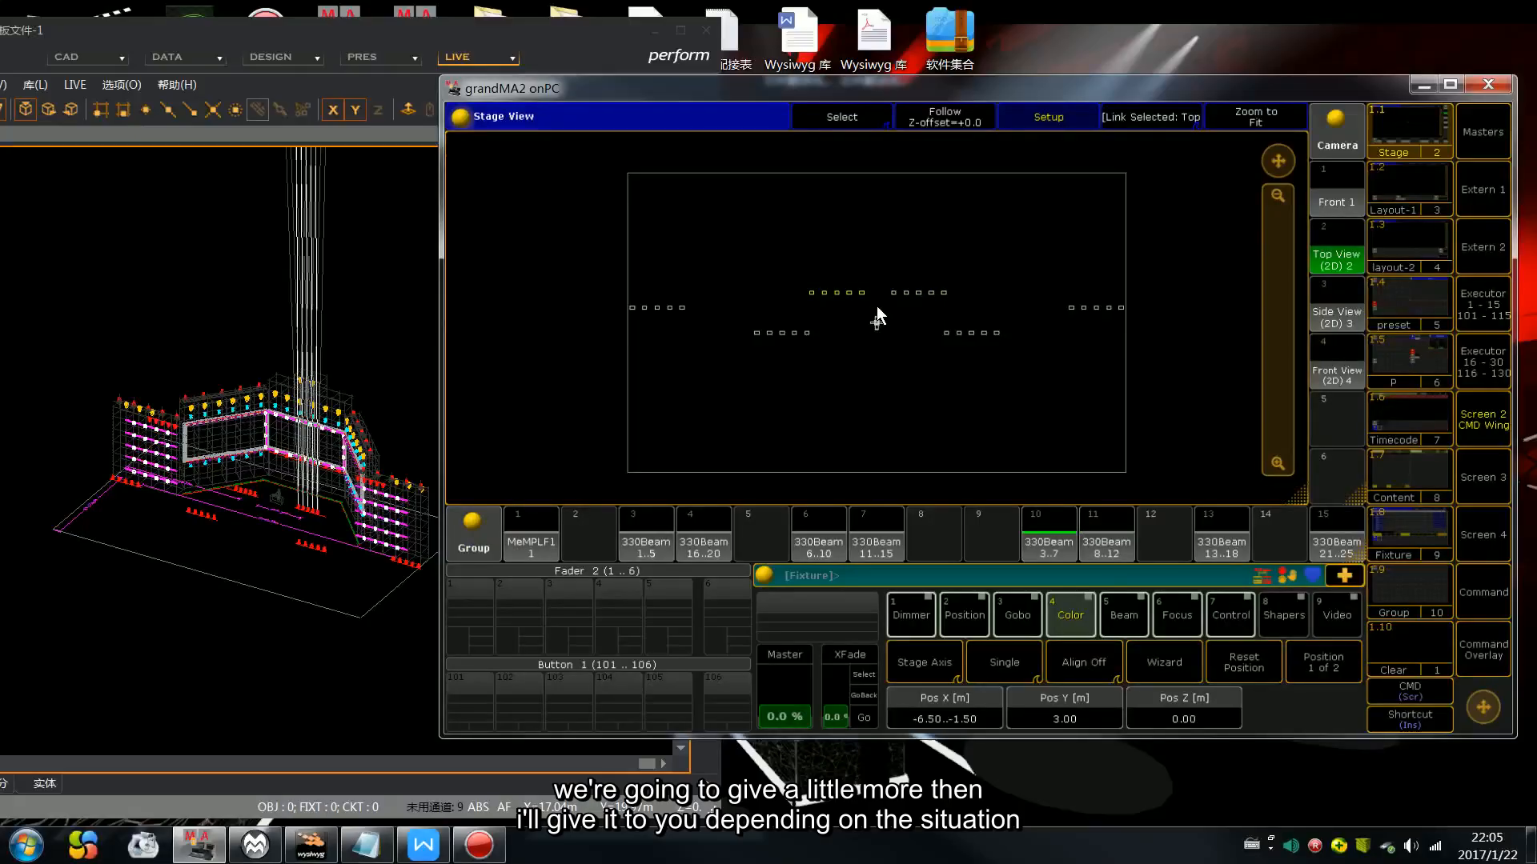
scroll(876, 306, up, 3)
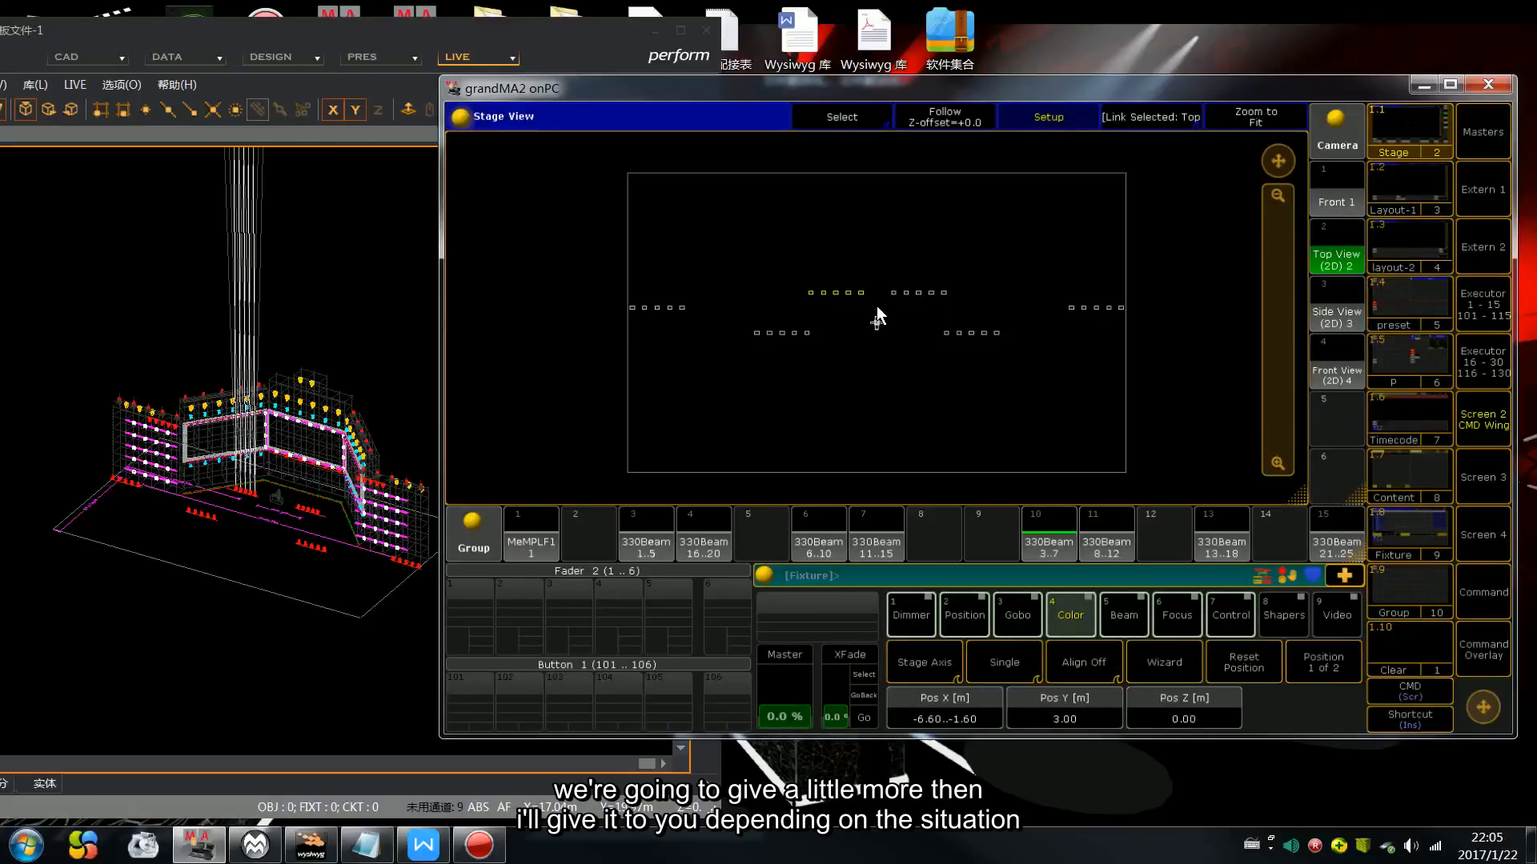
scroll(877, 306, down, 15)
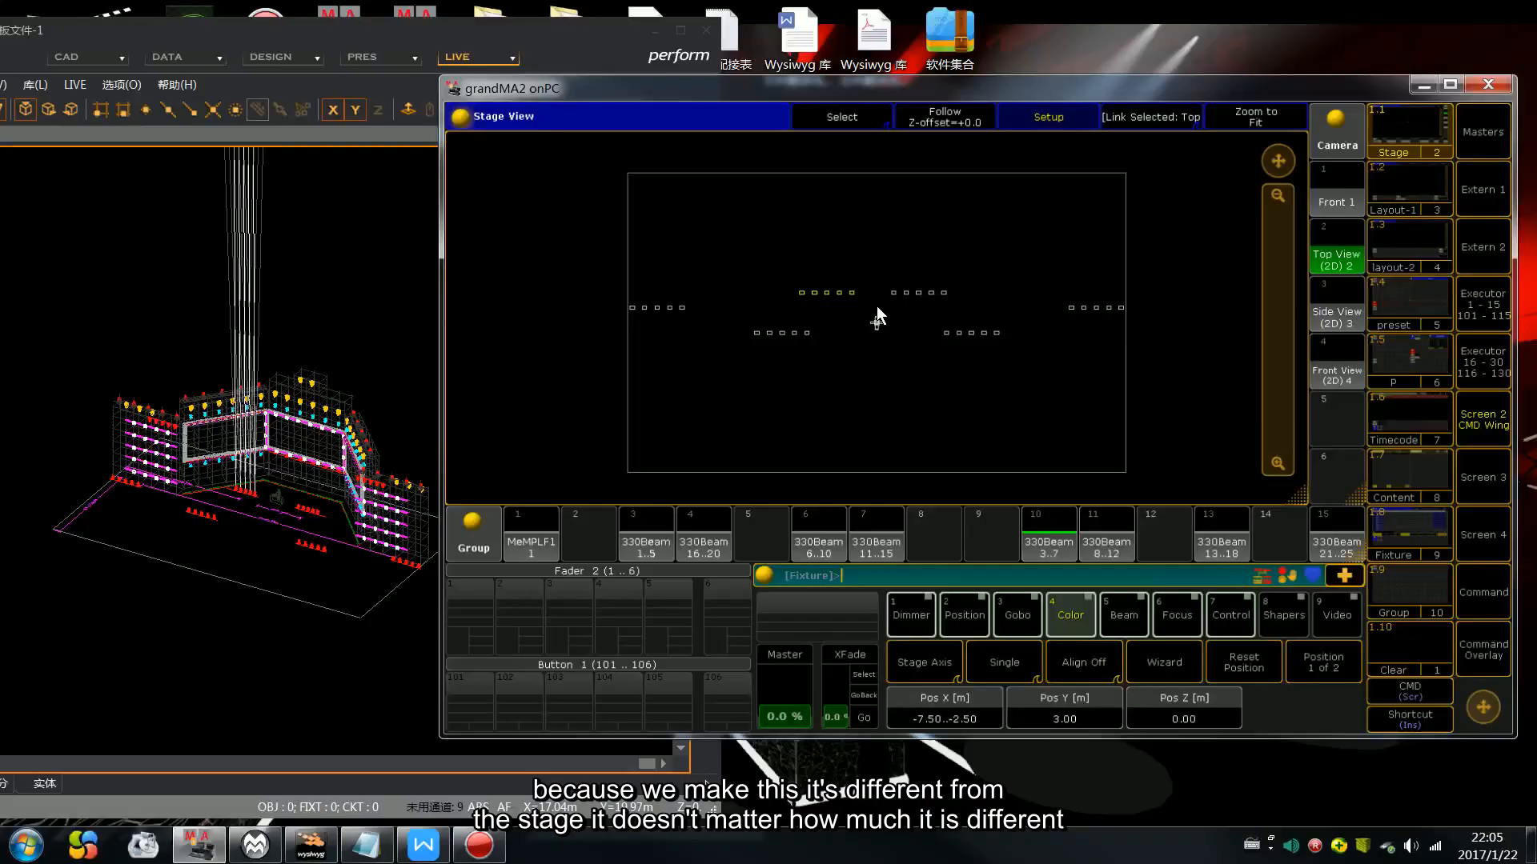
drag(885, 283, 986, 312)
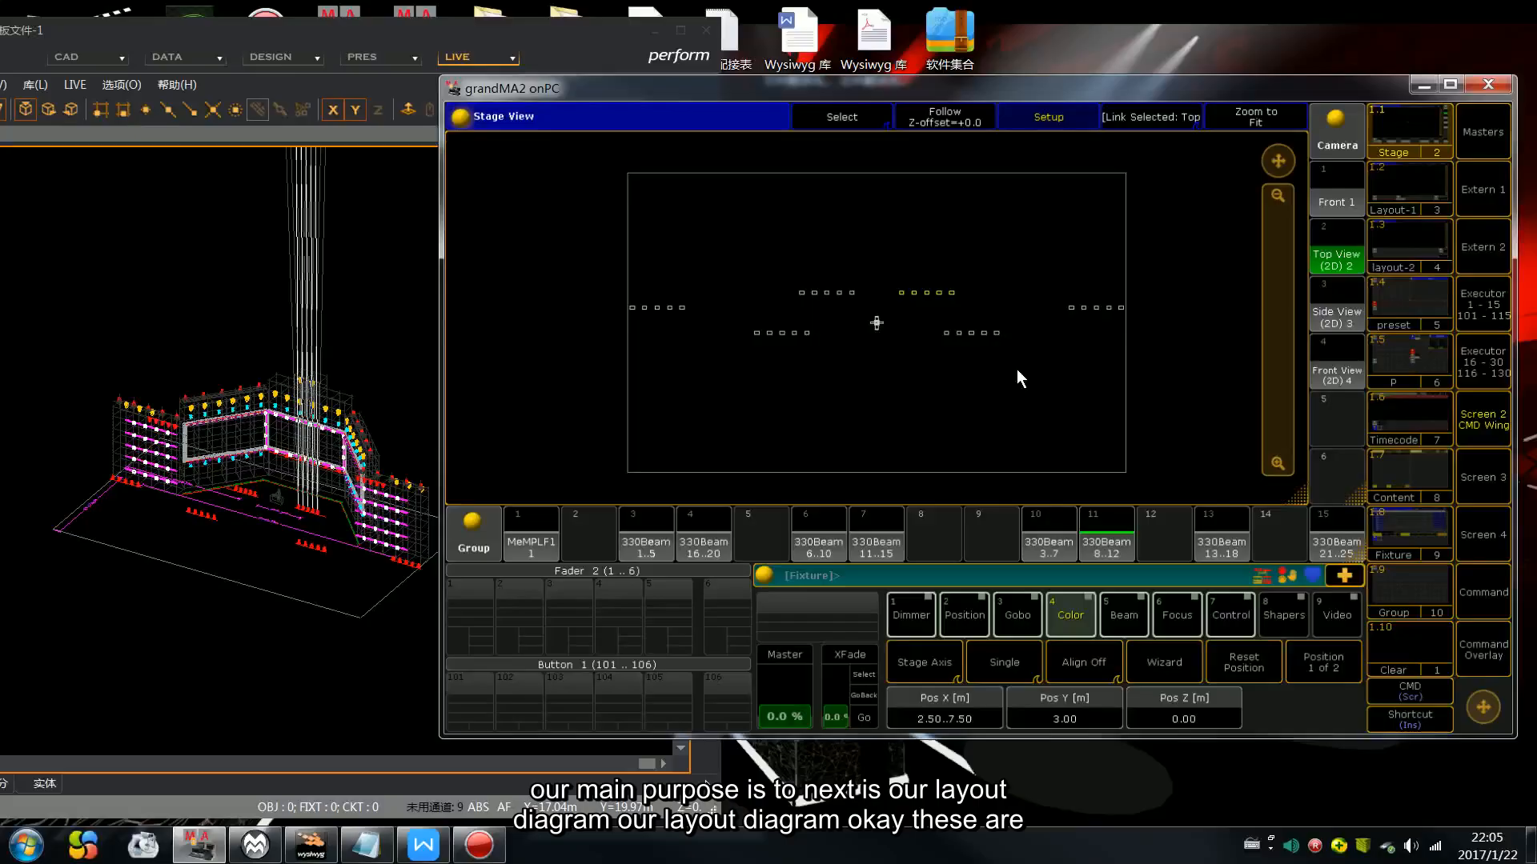
click(1062, 405)
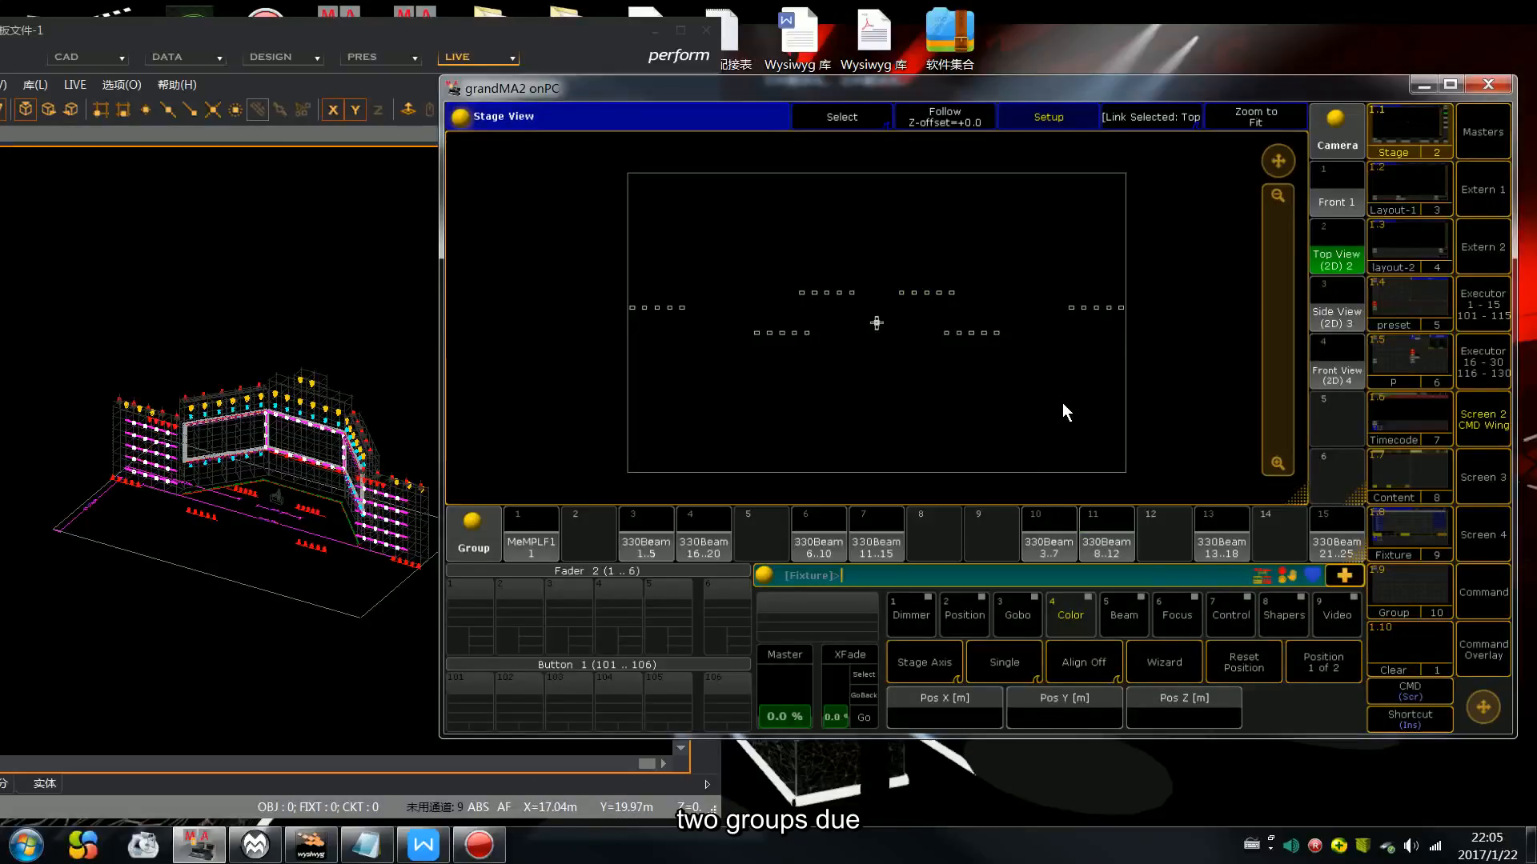